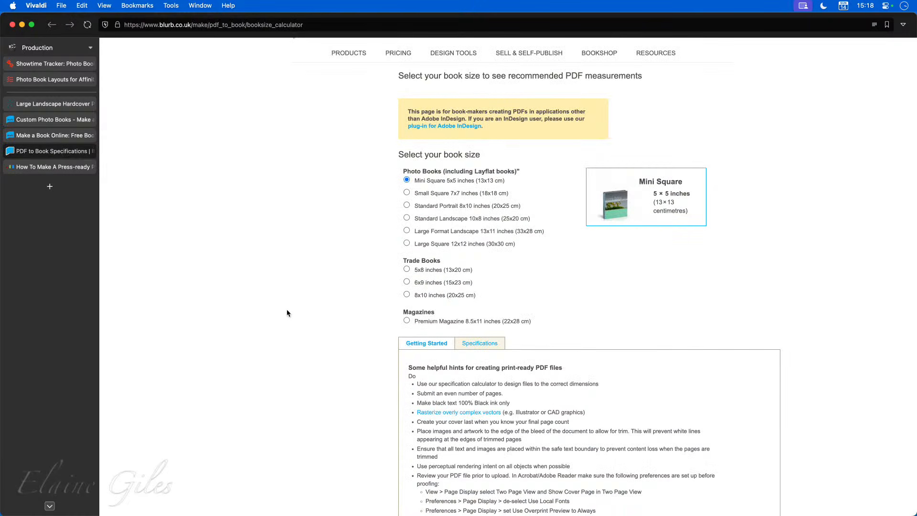
Step: Select the Large Format Landscape 13×11 inch (33×28 cm) photo book size
scroll(311, 305, "up", 2)
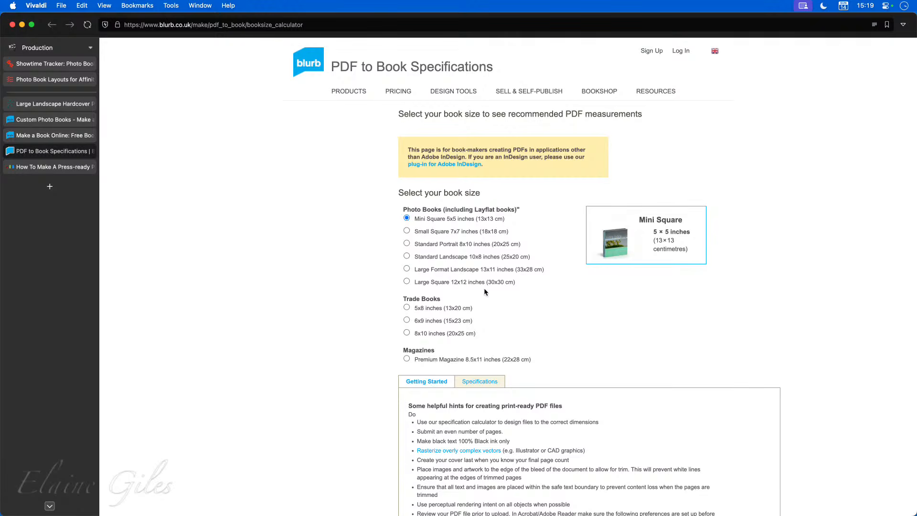
scroll(525, 307, "down", 2)
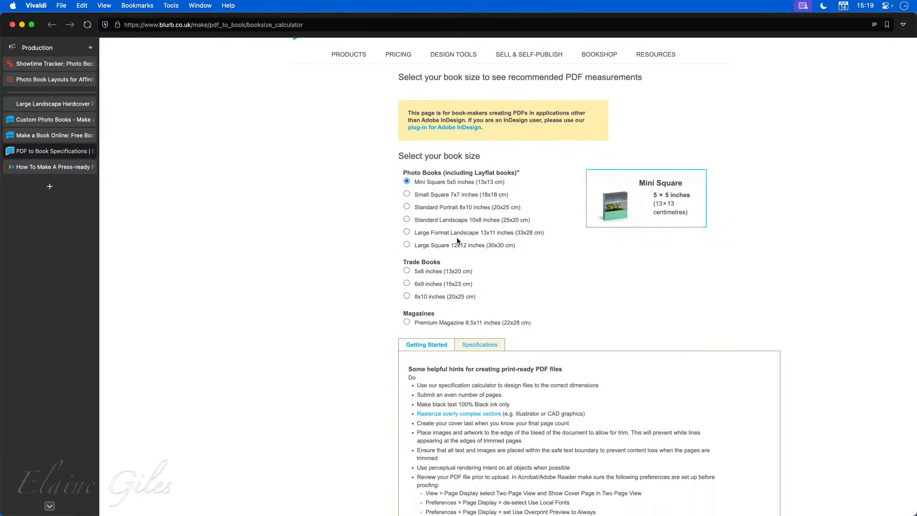
left_click(453, 234)
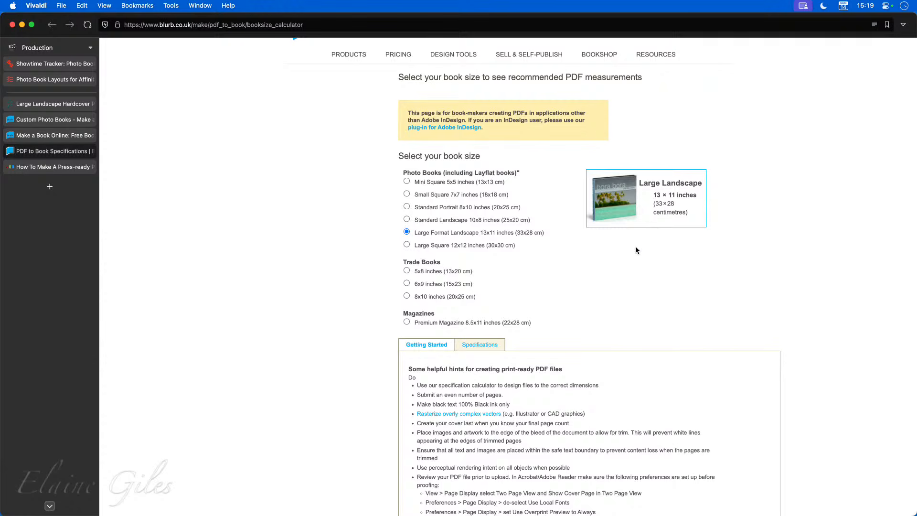
Step: Review the Large Landscape preview and its print-ready PDF hints
scroll(615, 277, "down", 1)
scroll(613, 273, "down", 5)
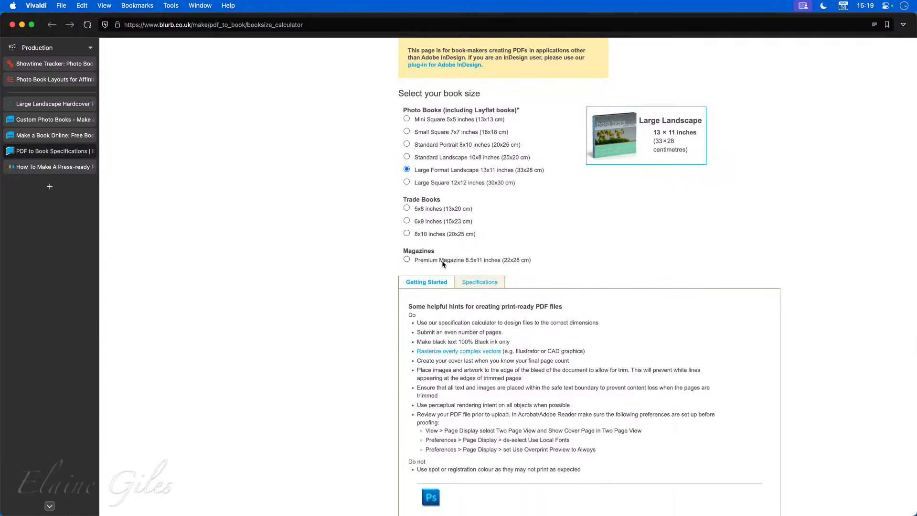
scroll(515, 330, "down", 6)
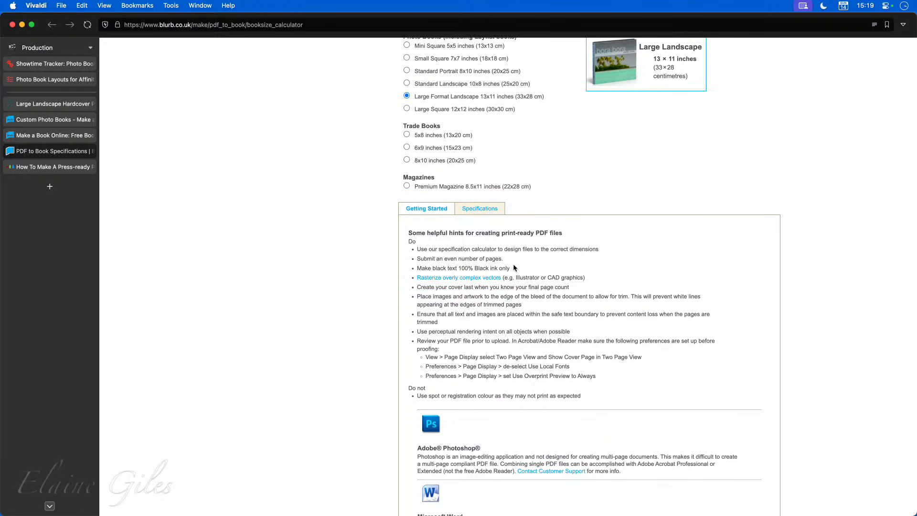
scroll(515, 267, "down", 2)
scroll(515, 268, "down", 2)
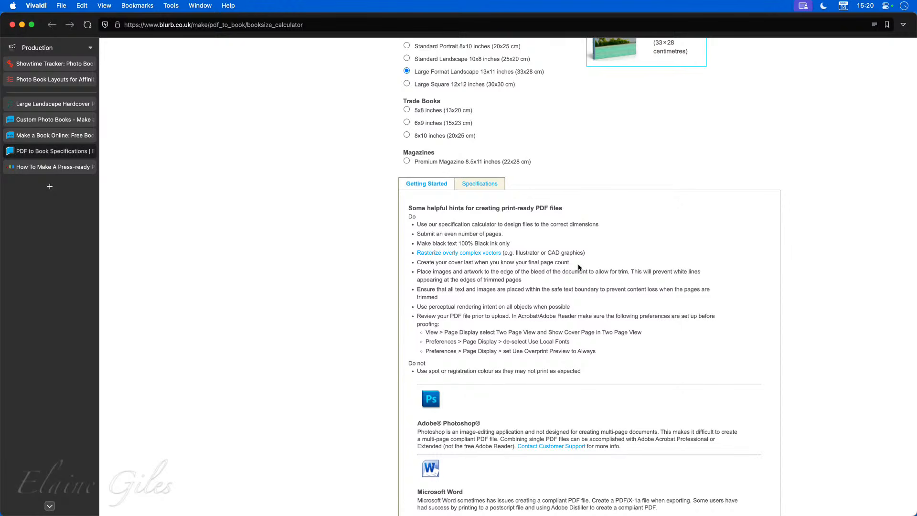
scroll(579, 300, "down", 1)
scroll(579, 303, "down", 3)
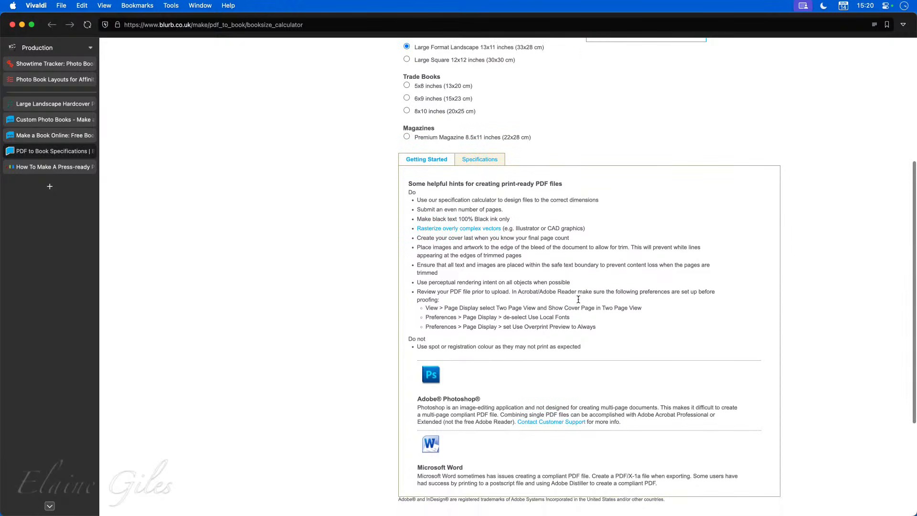
scroll(578, 302, "down", 1)
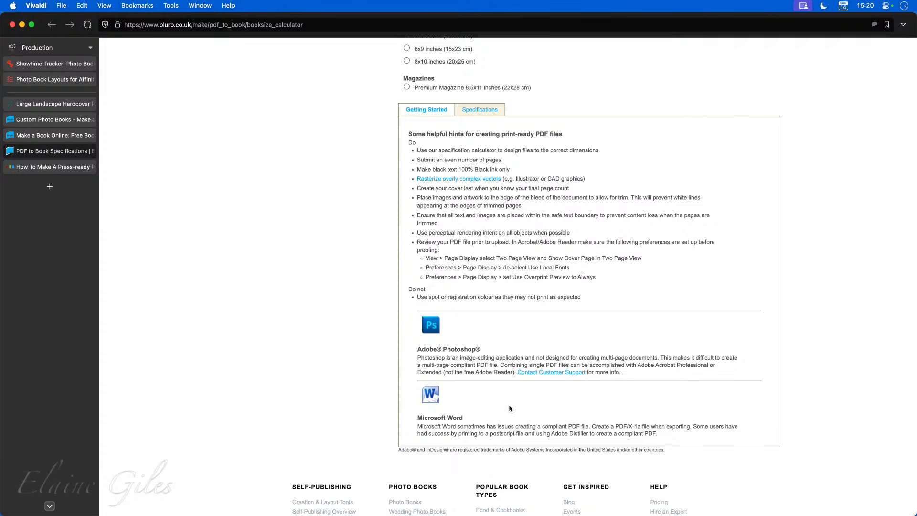
scroll(511, 409, "up", 2)
scroll(511, 407, "up", 6)
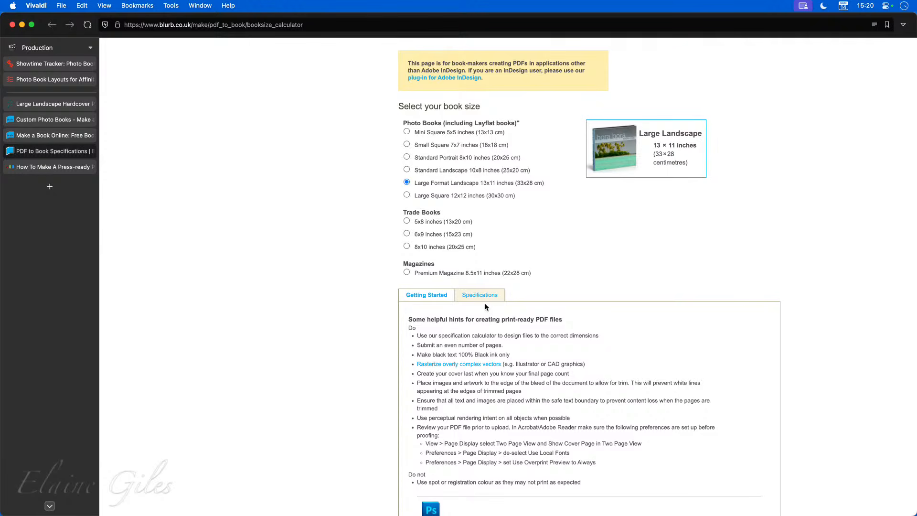
Step: Set the book to 40 pages on Standard paper, measured in Centimetres
left_click(481, 296)
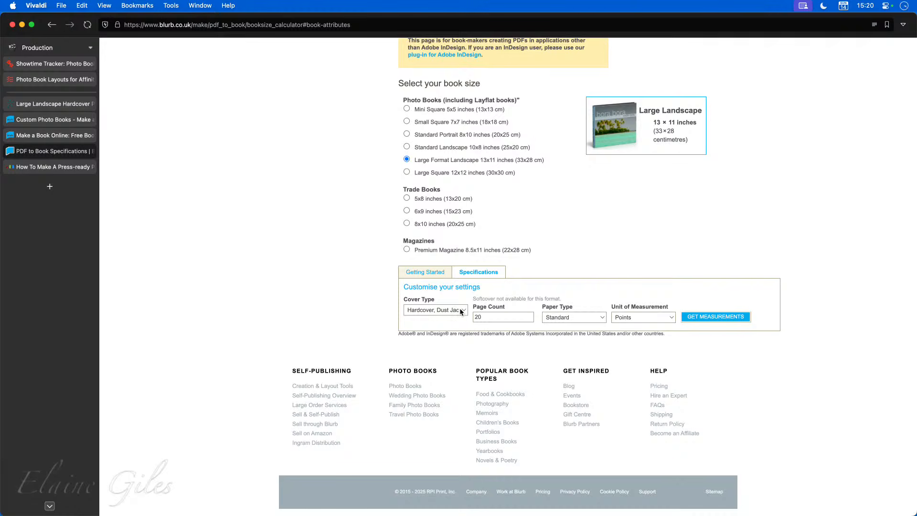
double_click(500, 317)
type("40")
key("shift+Tab")
left_click(595, 317)
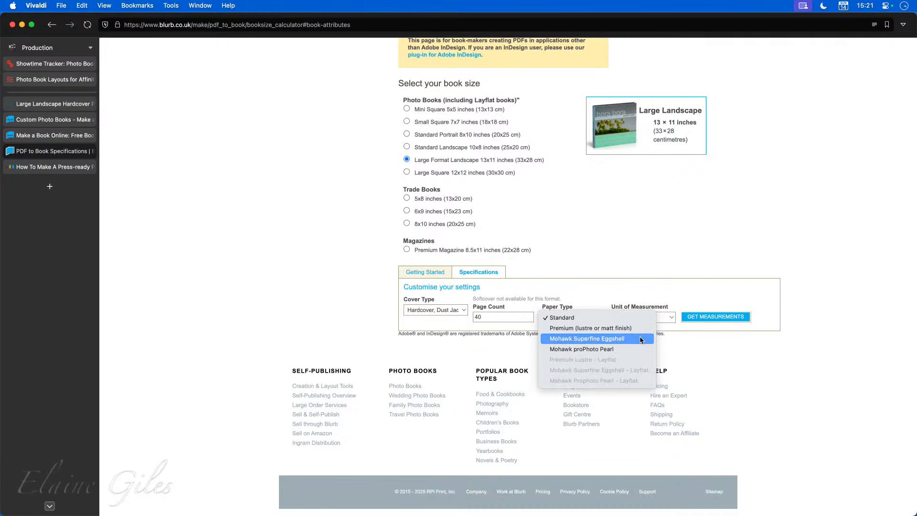
left_click(680, 353)
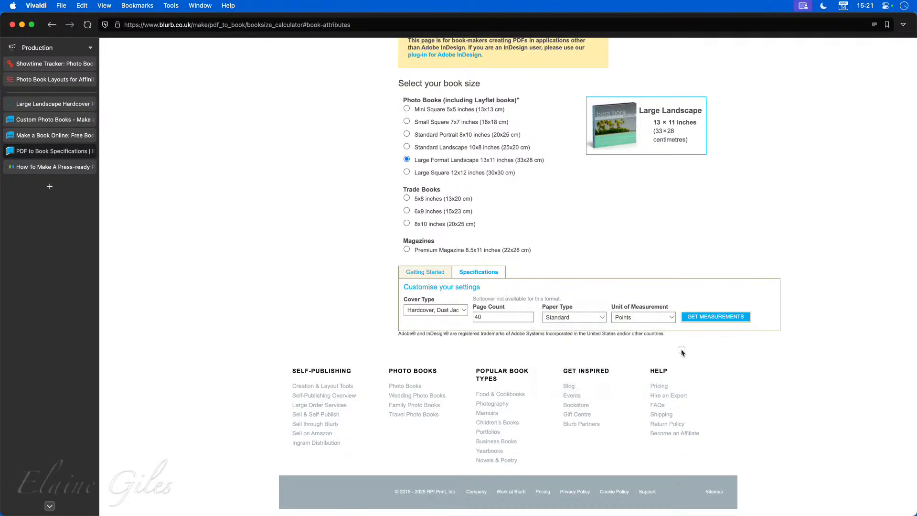
left_click(670, 319)
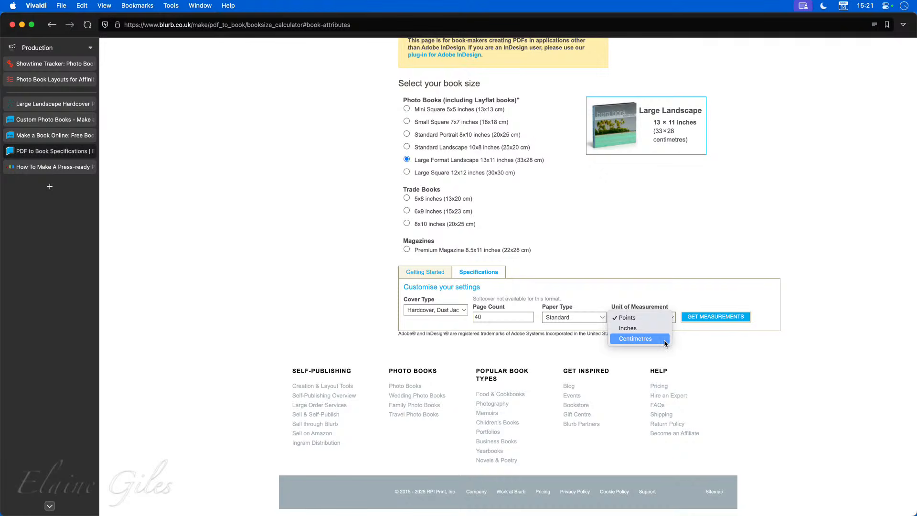
left_click(664, 340)
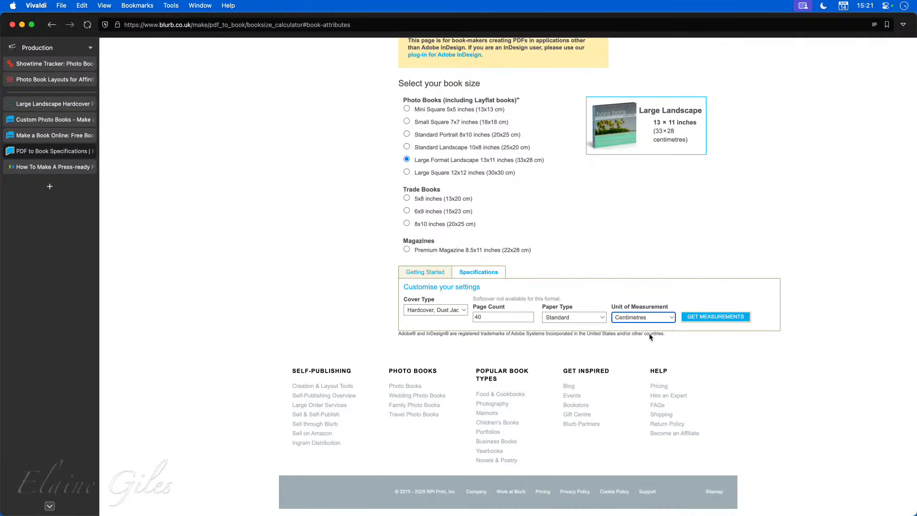
Step: Get measurements and mark the page (32.067 x 27.622 cm) and cover (88.863 x 28.257 cm) specifications
left_click(731, 318)
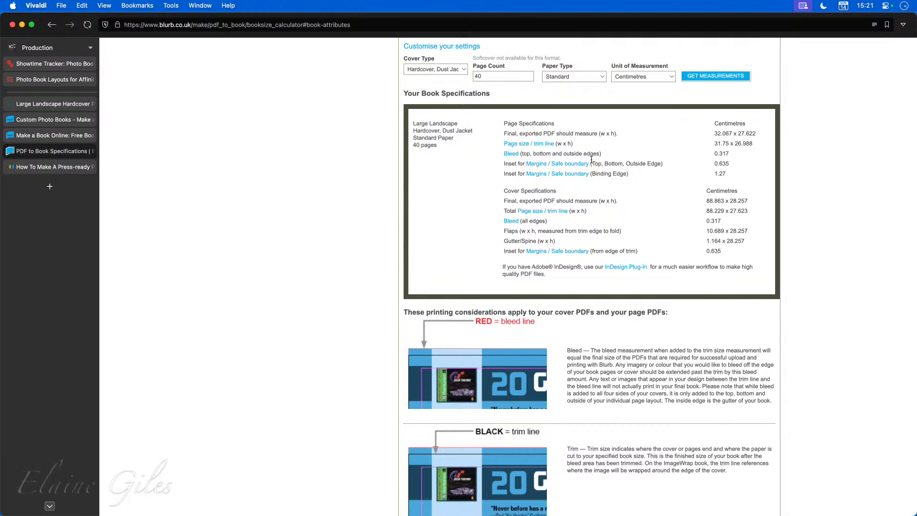
left_click_drag(461, 122, 406, 122)
left_click(445, 181)
mouse_move(493, 112)
left_mouse_down()
mouse_move(669, 185)
mouse_move(766, 182)
left_mouse_up()
left_click(493, 184)
mouse_move(493, 185)
left_mouse_down()
mouse_move(716, 258)
mouse_move(766, 264)
left_mouse_up()
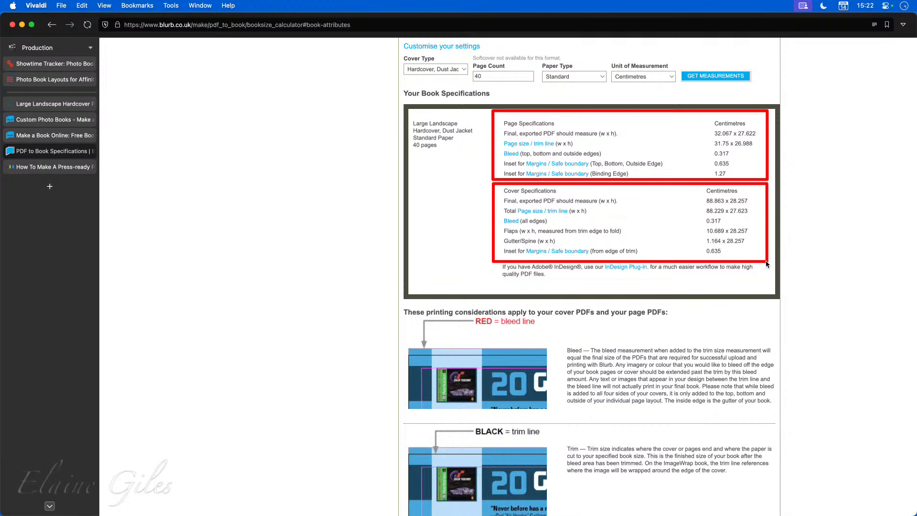
key("Escape")
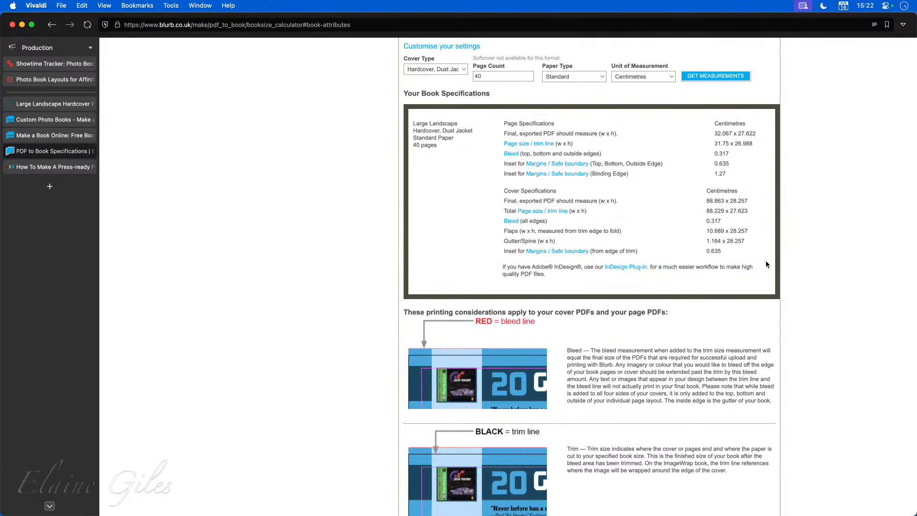
Step: Scroll through the dust jacket specifications, including 10.689 x 28.257 cm flaps and 0.317 cm bleed
scroll(535, 372, "down", 4)
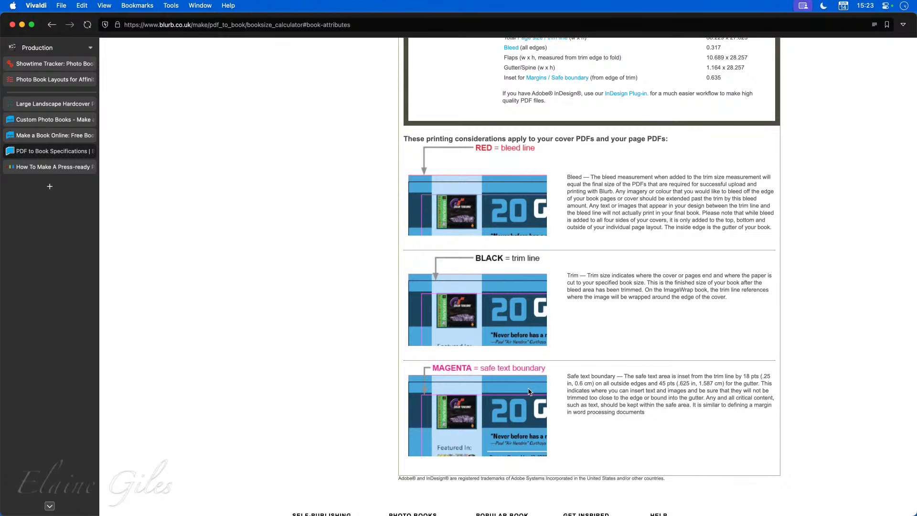
scroll(528, 391, "down", 2)
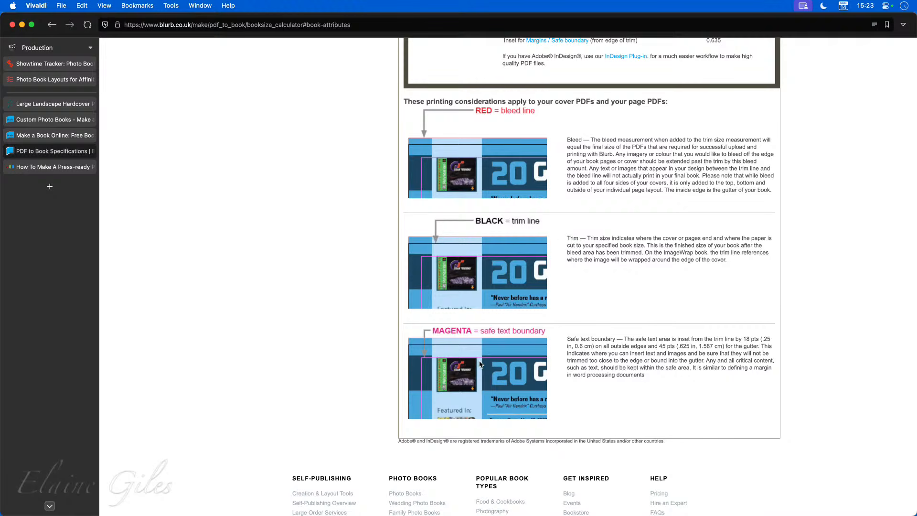
scroll(477, 364, "up", 5)
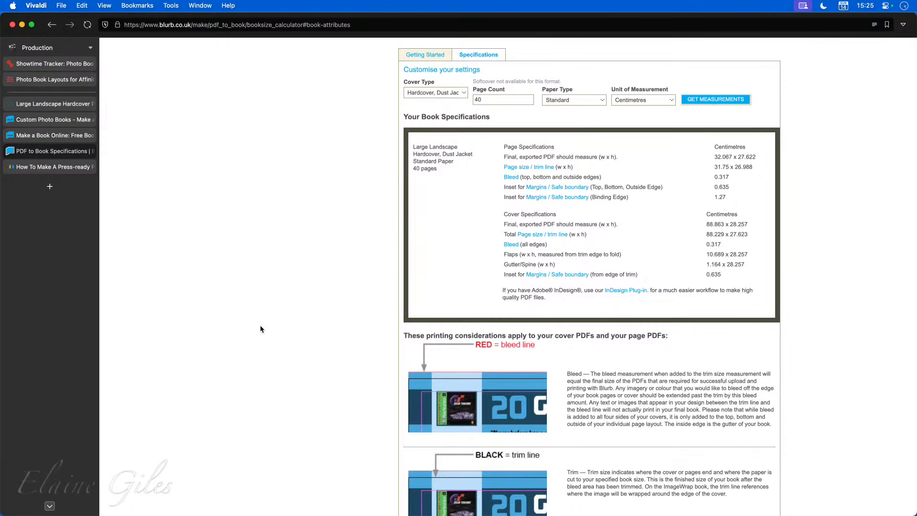
Step: Hide the browser and launch Affinity from Raycast by searching 'aff'
key("super+h")
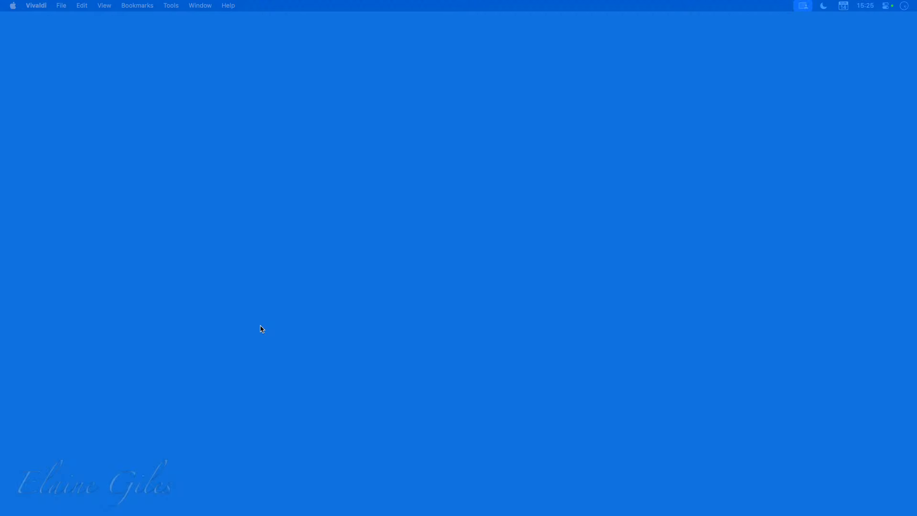
key("super+space")
type("aff")
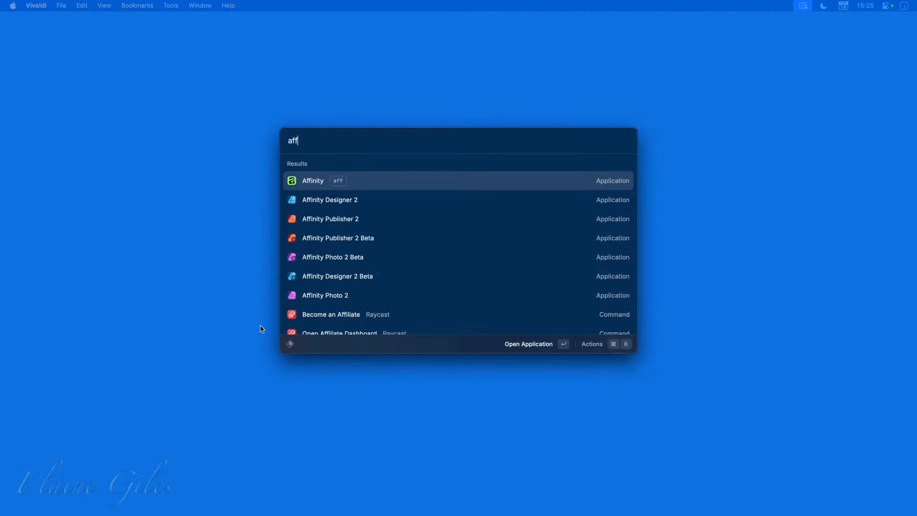
key("Return")
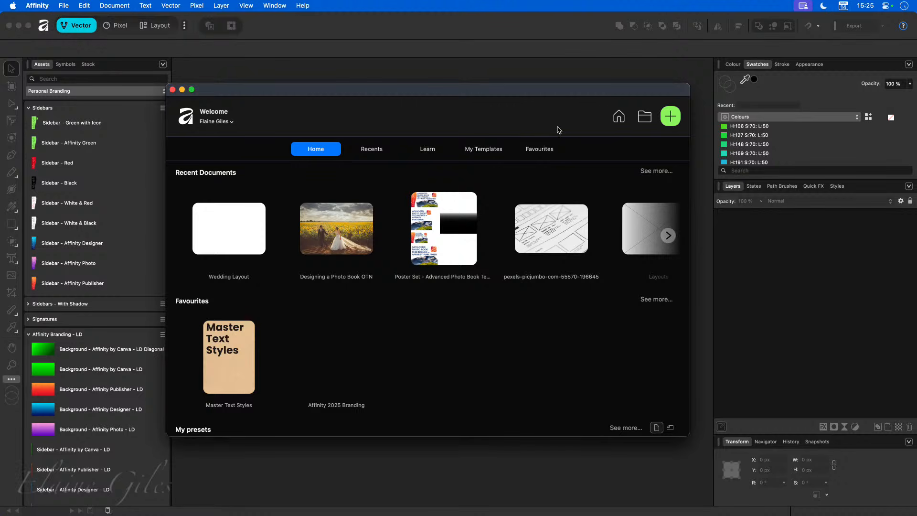
Step: Open the new-document presets and place the Photo Book Specification sheet (303 x 216 mm) beside them
left_click(670, 117)
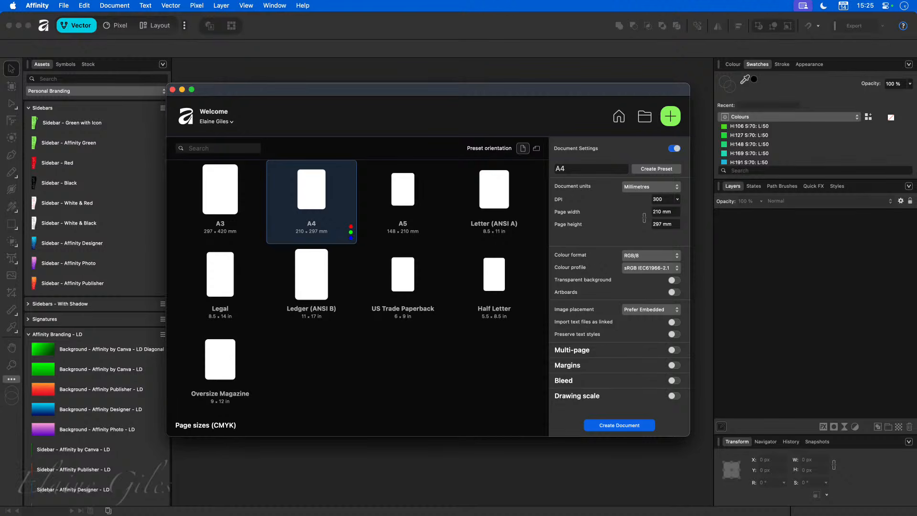
left_click_drag(0, 335, 136, 286)
left_click_drag(354, 88, 476, 76)
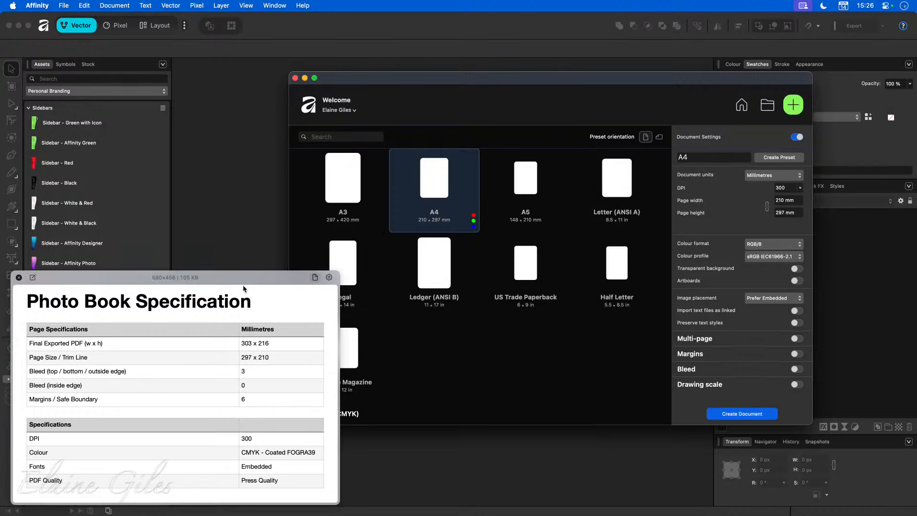
Step: Set the page width to 297 mm and height to 210 mm, matching the spec sheet
left_click_drag(267, 292, 568, 163)
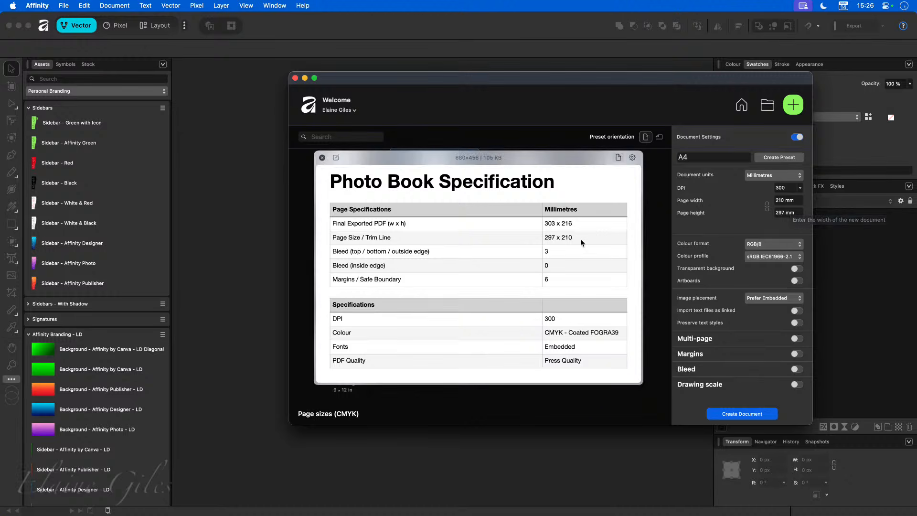
left_click(796, 201)
type("297")
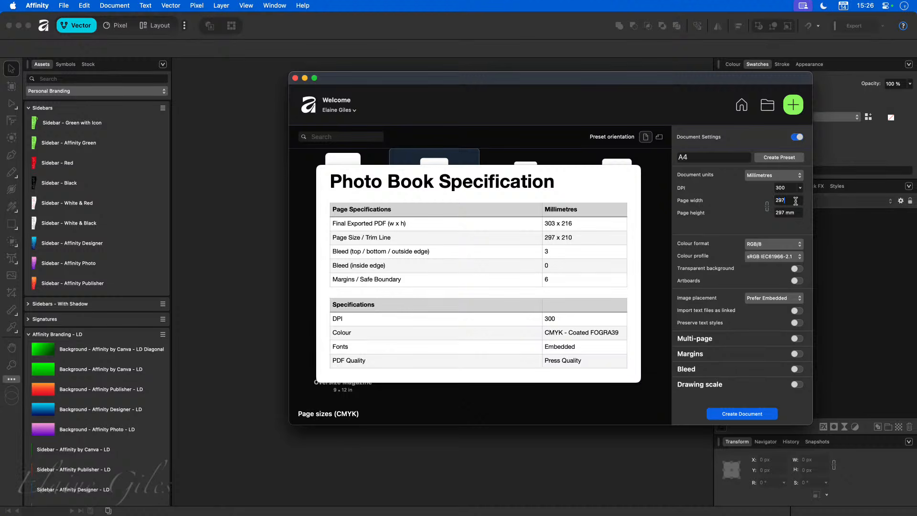
key("Tab")
type("210")
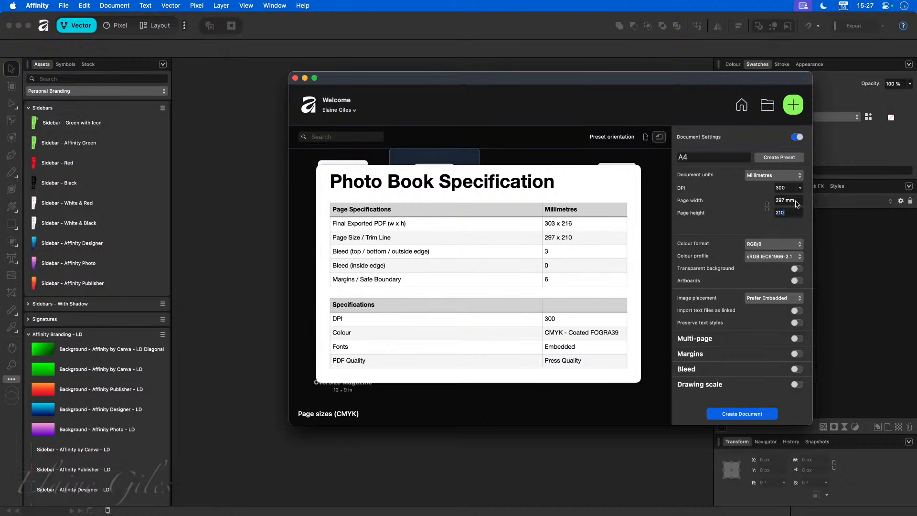
key("Tab")
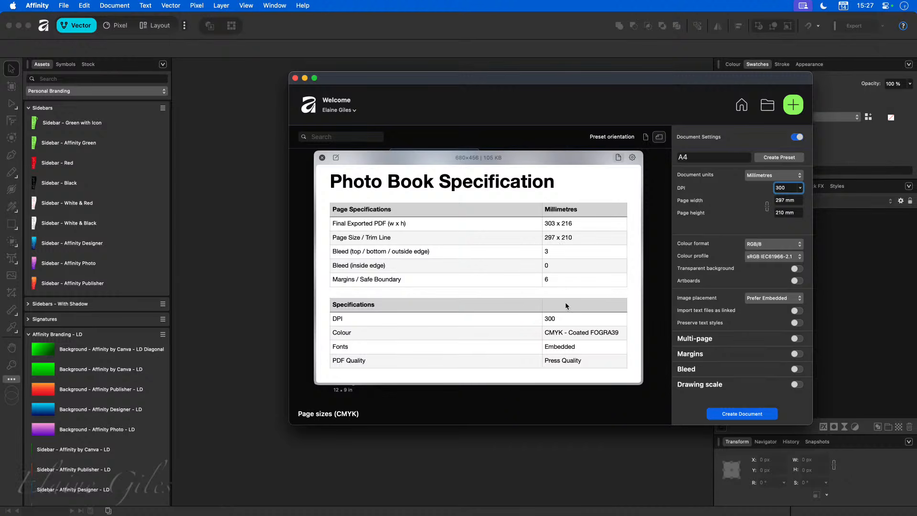
Step: Choose CMYK/8 colour format with the Coated FOGRA39 (ISO 12647-2:2004) colour profile
left_click(773, 244)
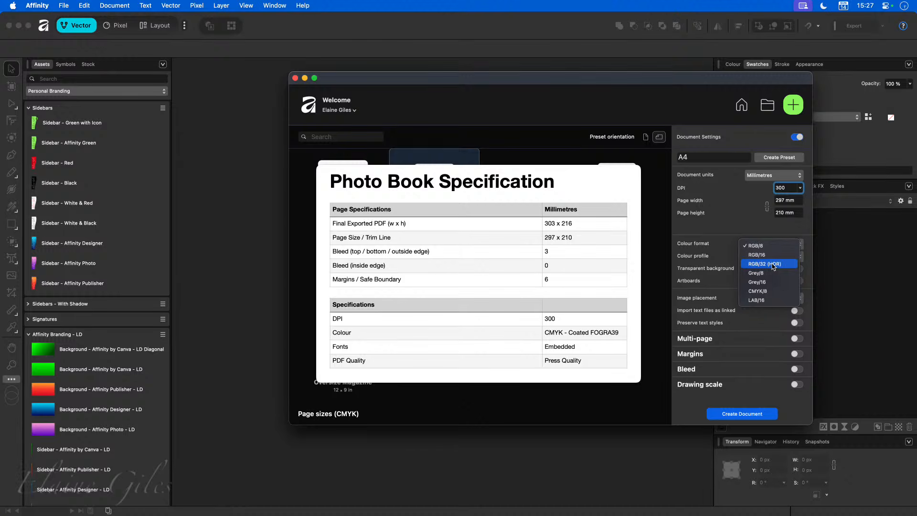
left_click(765, 291)
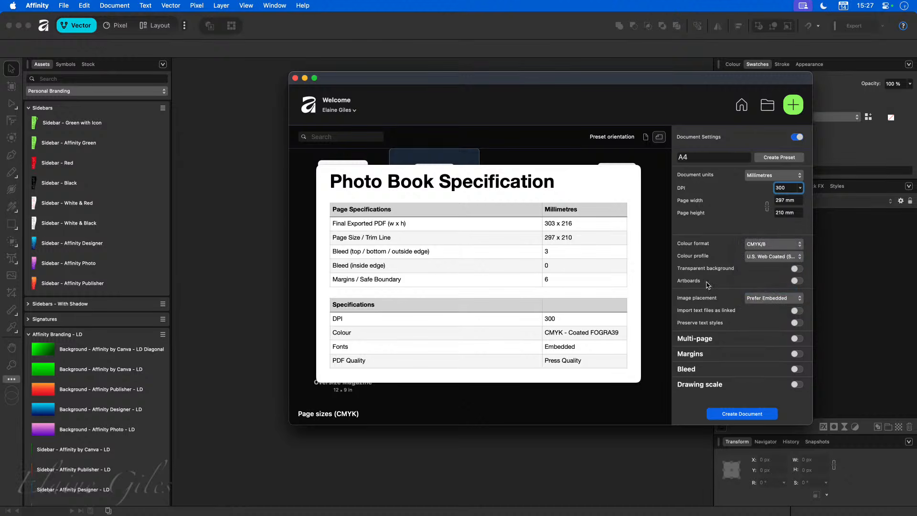
left_click(774, 258)
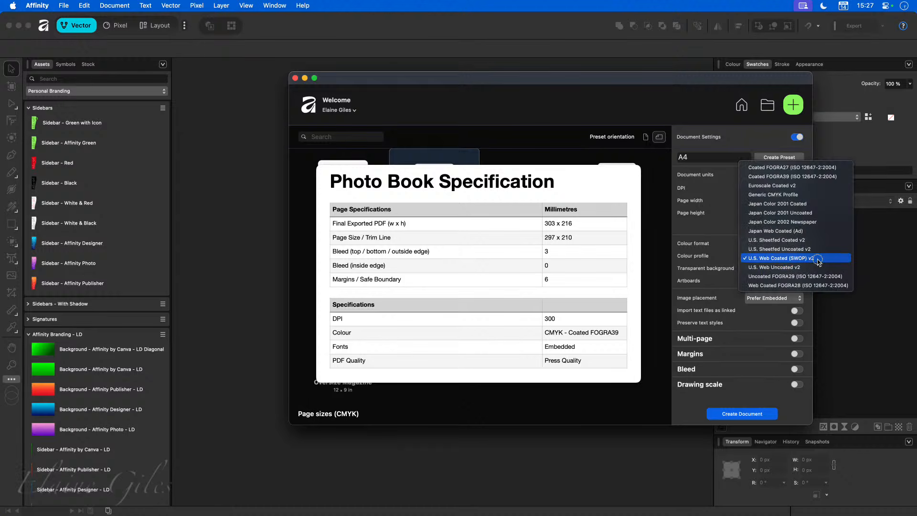
left_click(811, 178)
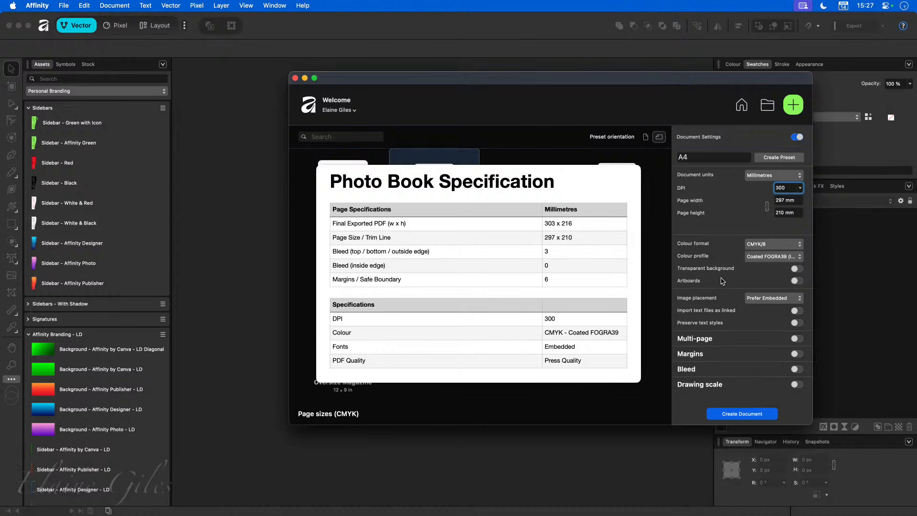
mouse_move(606, 284)
Step: Turn on Multi-page with 40 facing pages and a default master, and enable bleed
left_click(796, 339)
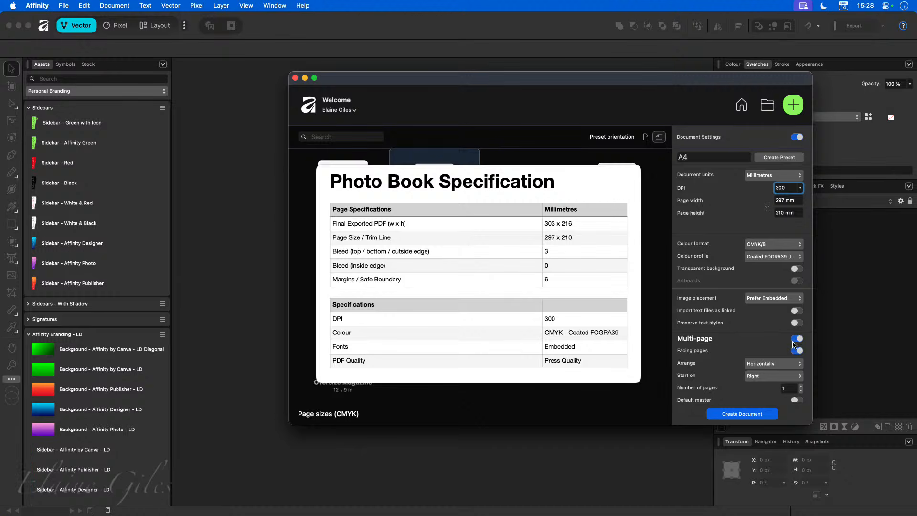
scroll(780, 357, "down", 1)
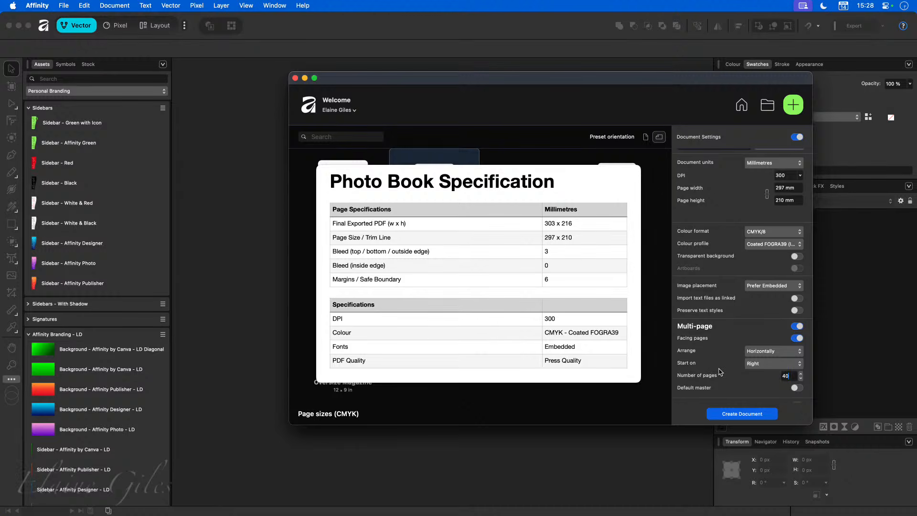
scroll(721, 372, "down", 1)
scroll(720, 371, "down", 1)
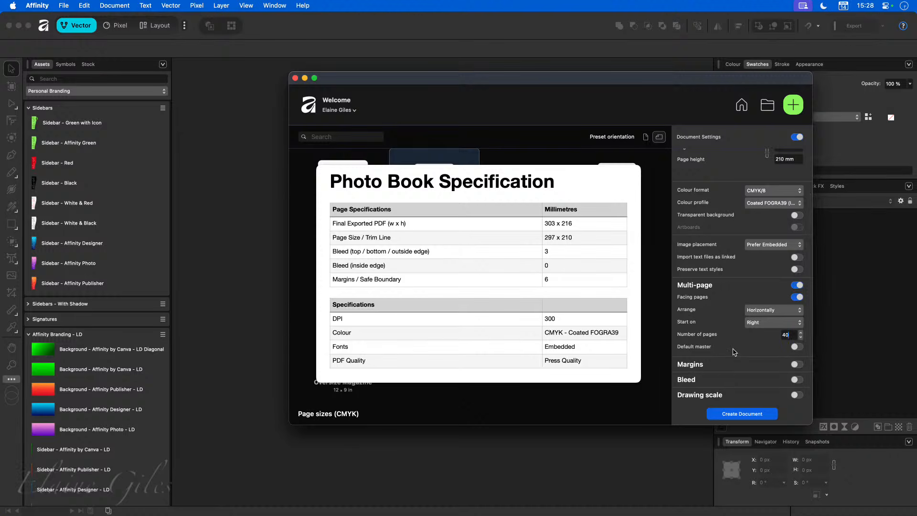
left_click(797, 346)
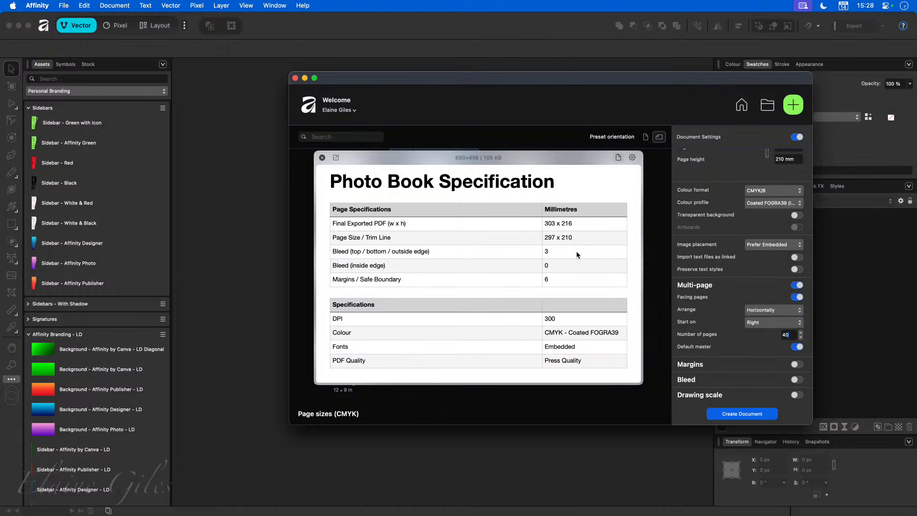
left_click(797, 379)
scroll(755, 382, "down", 3)
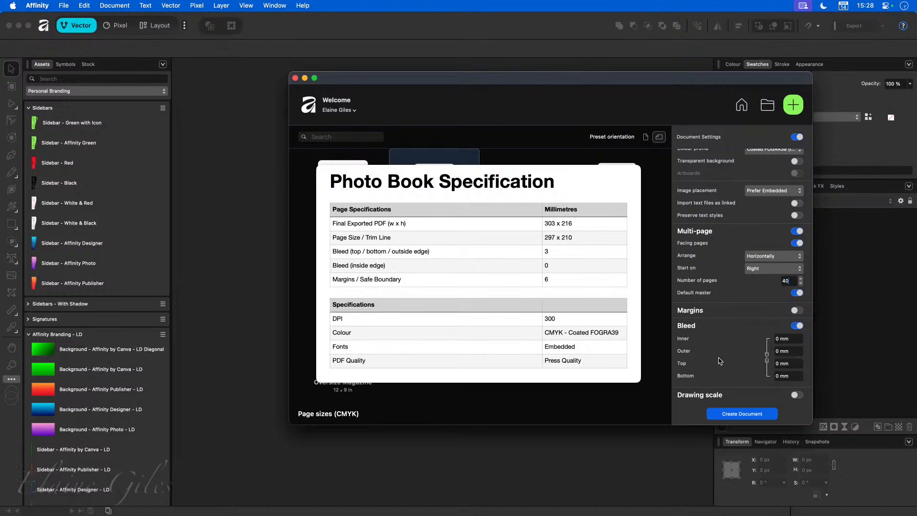
Step: Set 3 mm bleed on the outer, top and bottom edges with 0 mm inner bleed
left_click(793, 340)
type("3")
key("Tab")
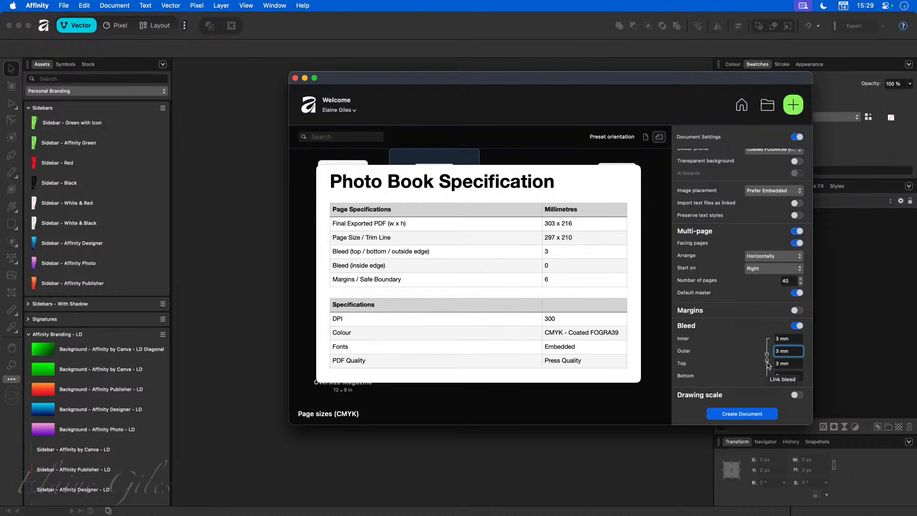
left_click(768, 362)
left_click(794, 339)
type("0")
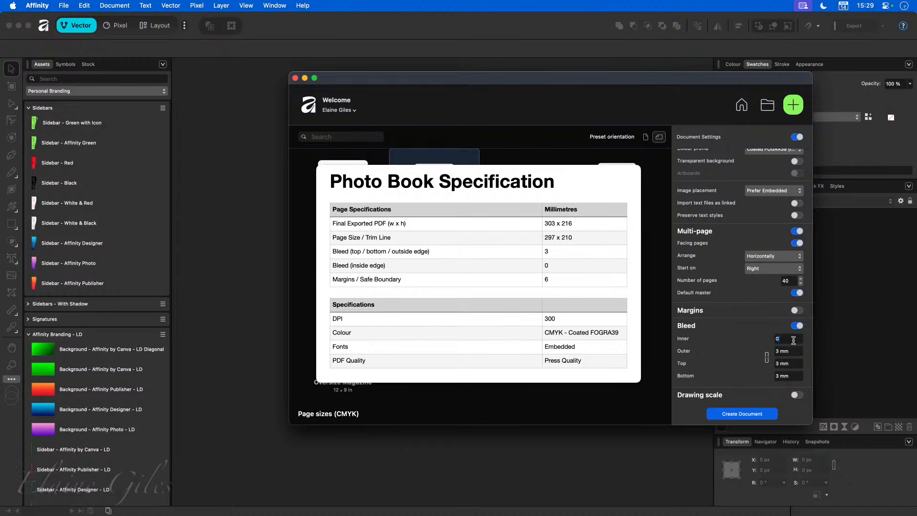
key("Tab")
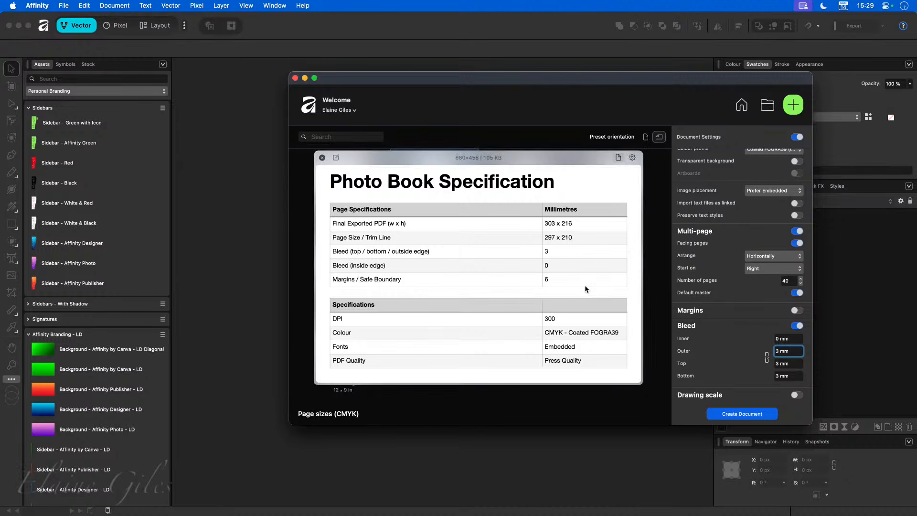
Step: Turn on margins and set them to 6 mm on all sides
left_click(796, 311)
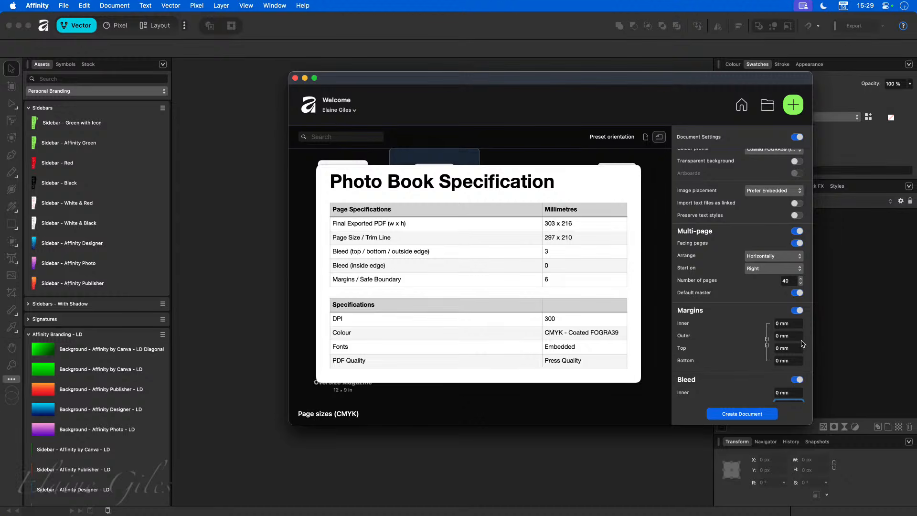
left_click(791, 323)
type("6")
key("Tab")
scroll(703, 388, "up", 1)
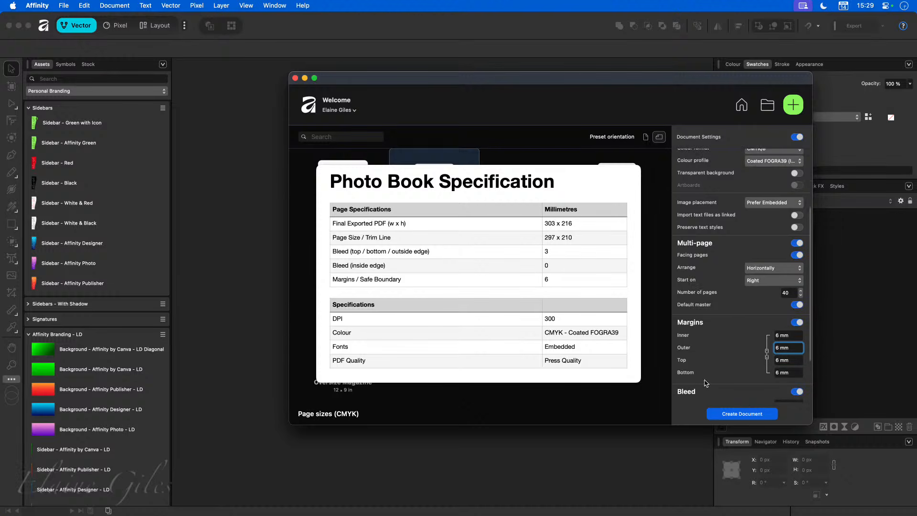
mouse_move(527, 309)
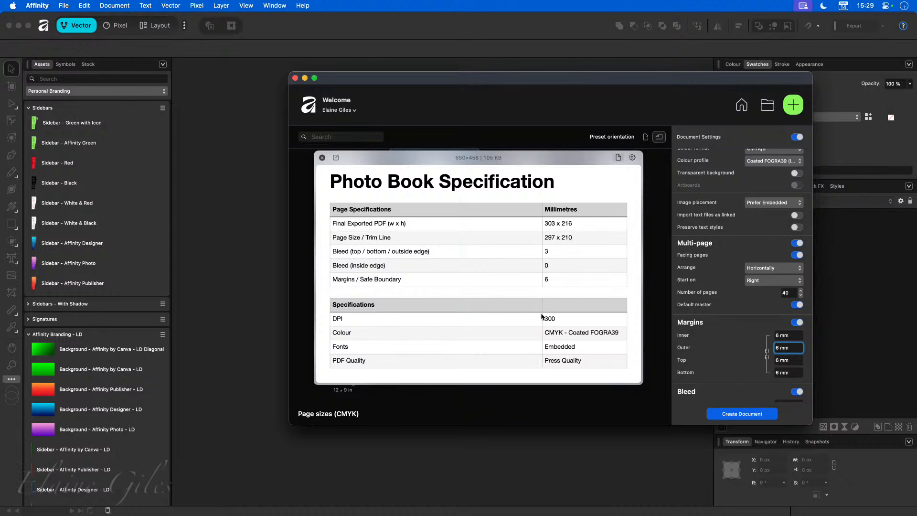
scroll(705, 359, "up", 5)
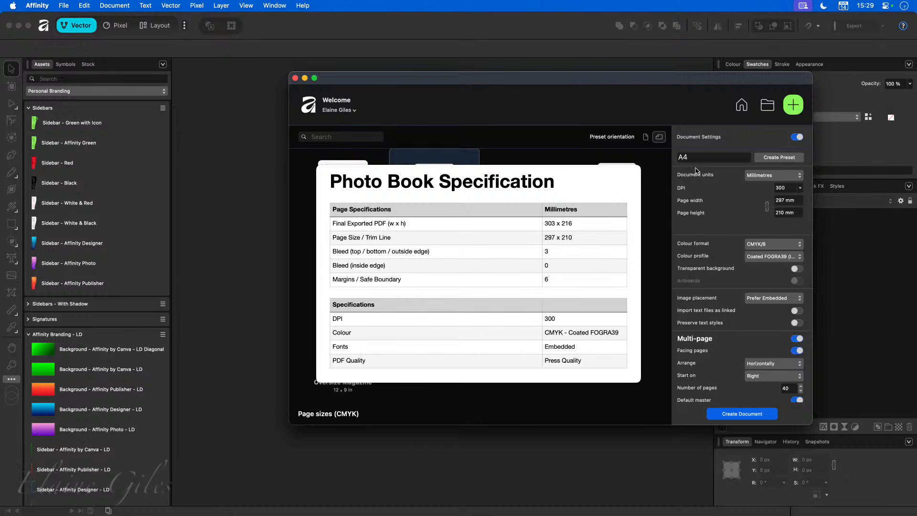
Step: Save the 297 x 210 mm document settings as a new preset named 'Photo Book A4'
left_click(695, 158)
key("super+a")
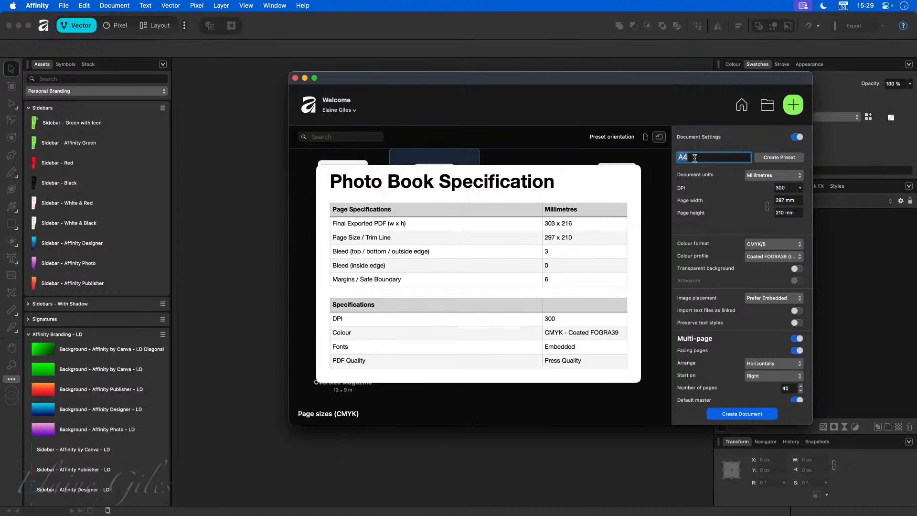
type("Photo Book LL")
key("BackSpace")
key("BackSpace")
type("A4")
left_click(782, 158)
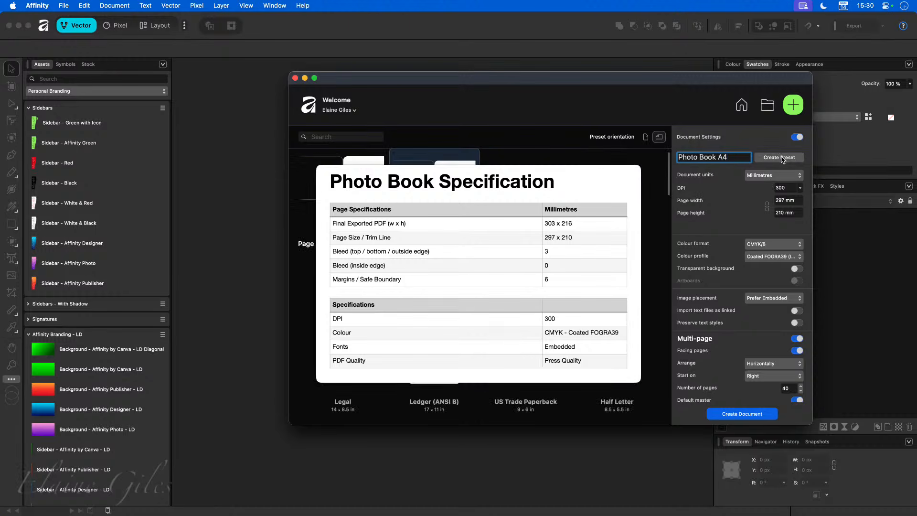
Step: Move the specification reference image lower and out of the way
left_click_drag(542, 160, 528, 241)
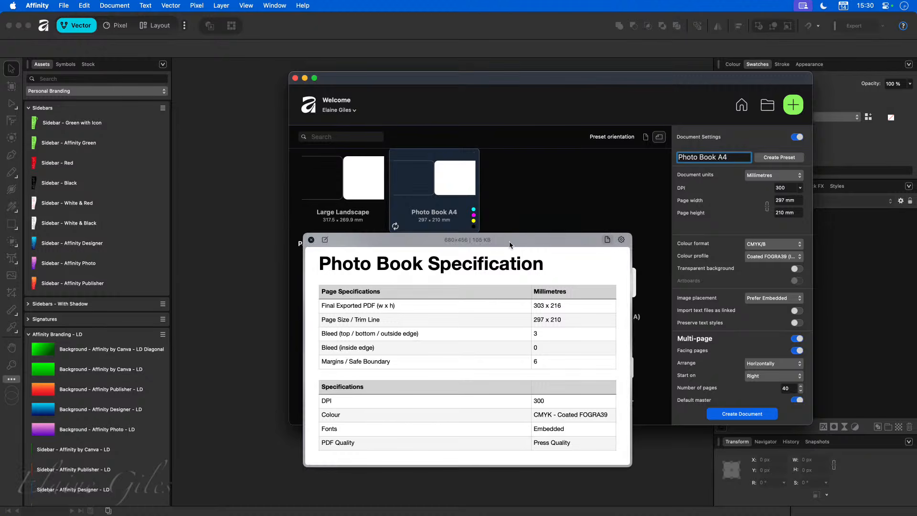
left_click_drag(519, 241, 95, 325)
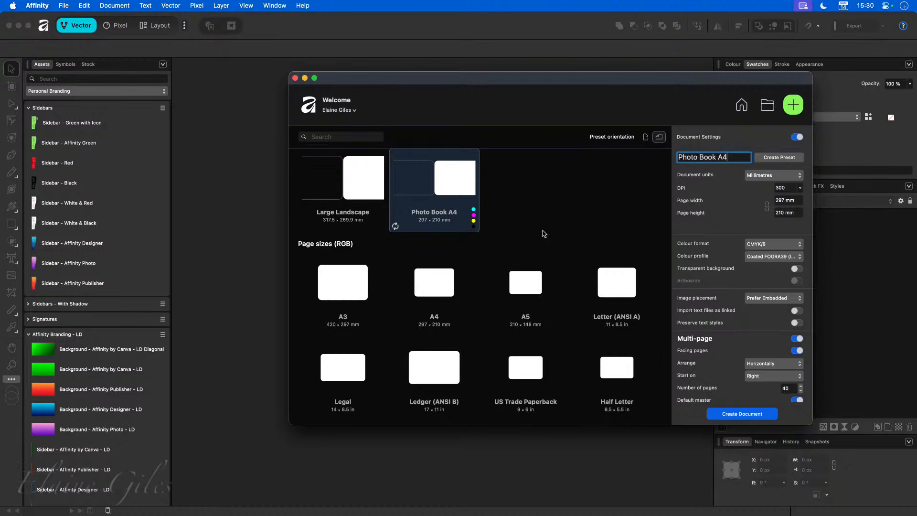
scroll(540, 232, "up", 2)
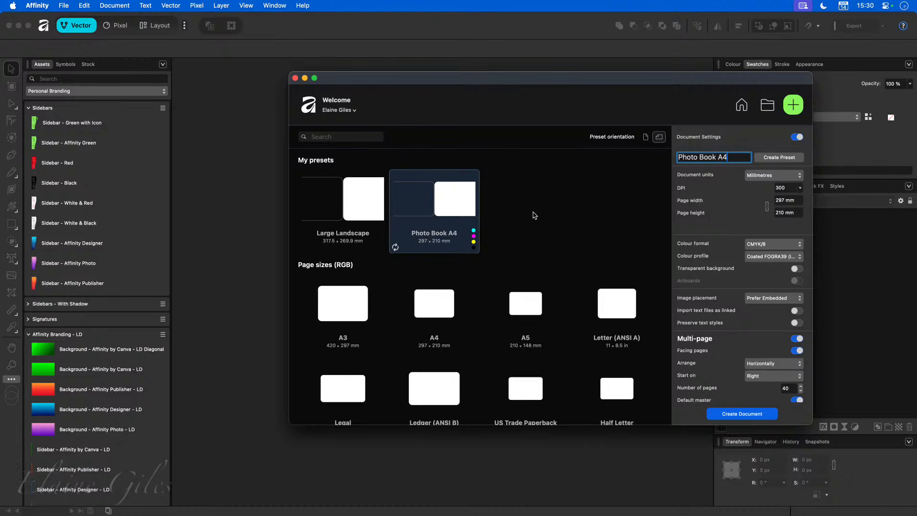
Step: Create the 40-page facing-pages document and fit the pages 2–3 spread in the window
left_click(754, 415)
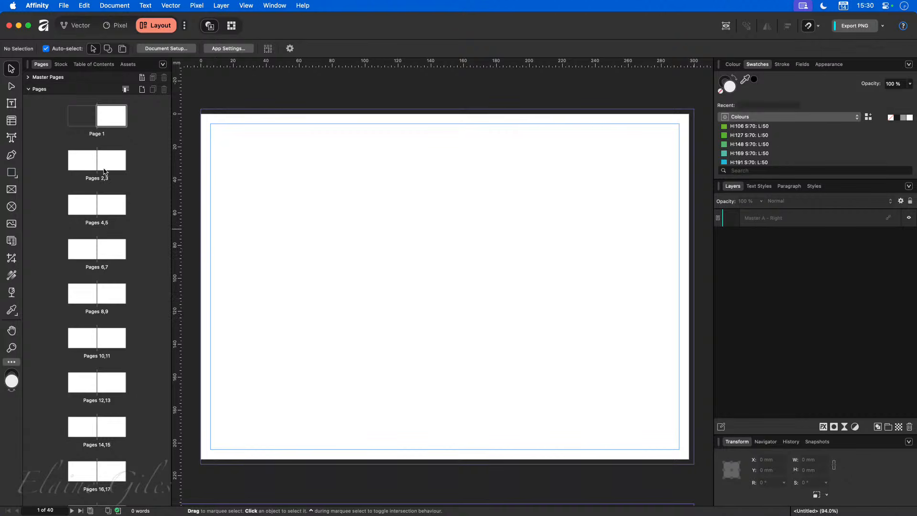
double_click(94, 166)
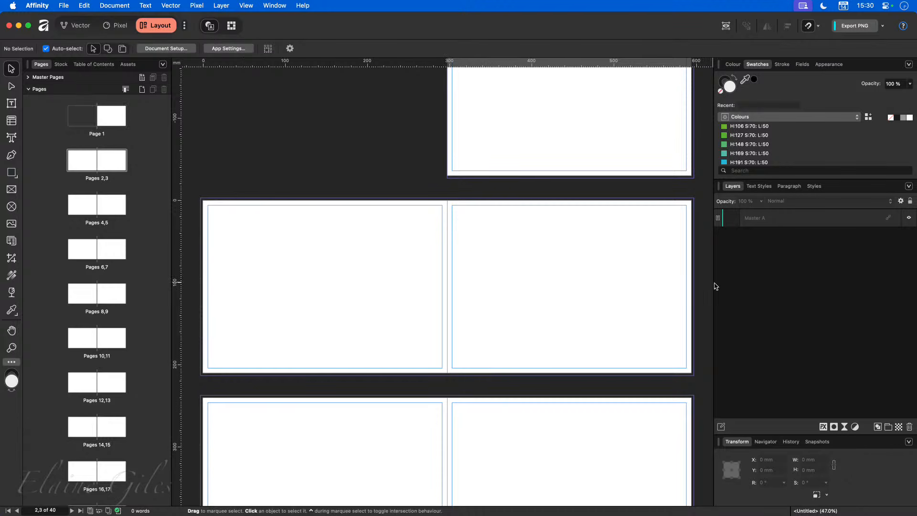
left_click_drag(714, 282, 759, 284)
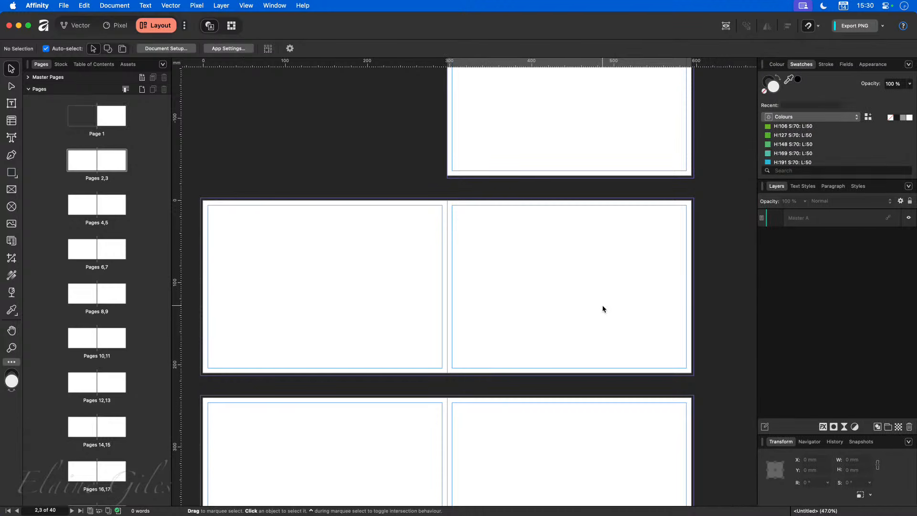
key("super+0")
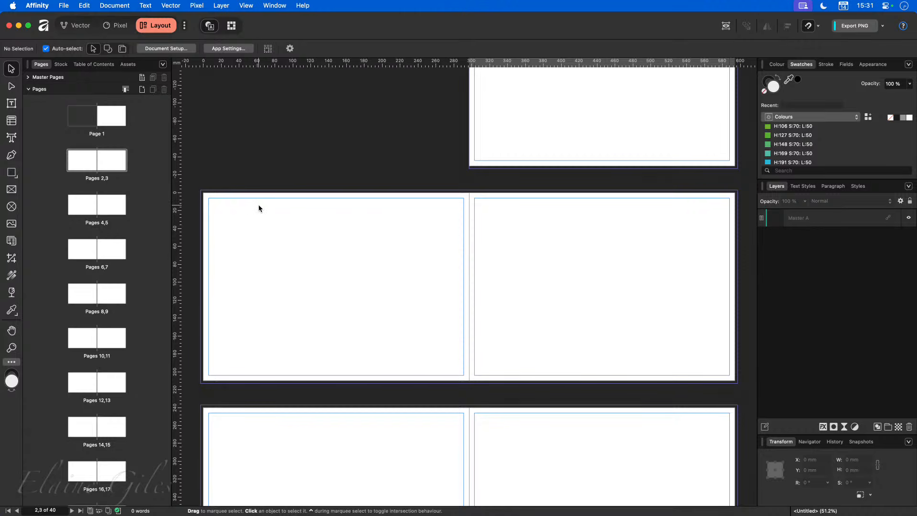
Step: Open the Guides dialog, then close it without making changes
left_click(247, 5)
left_click(263, 119)
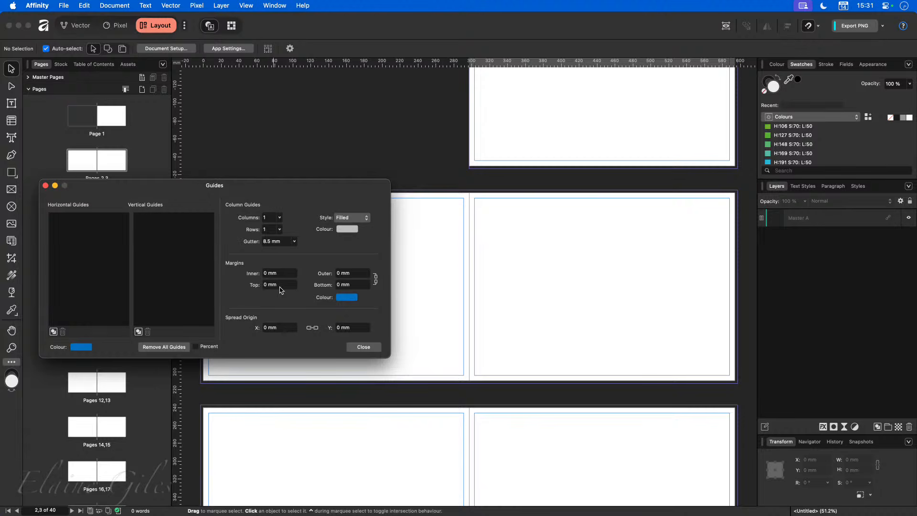
left_click_drag(339, 185, 479, 124)
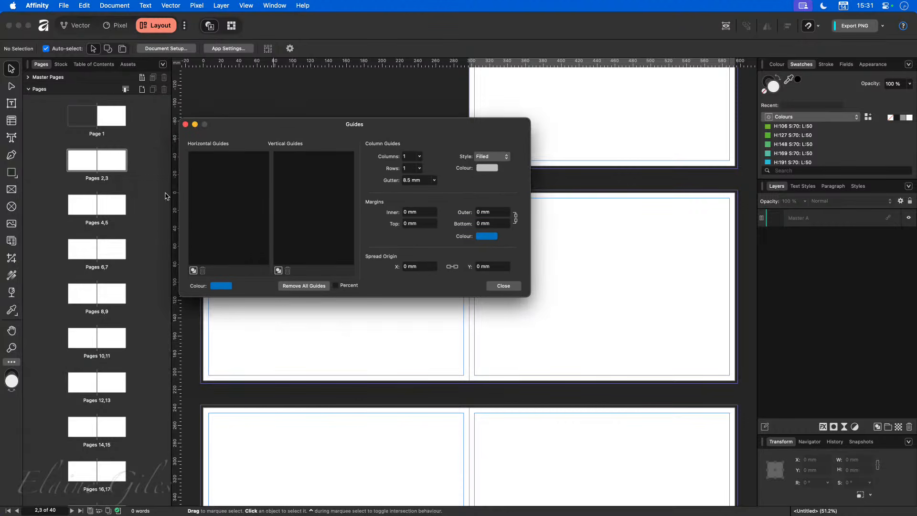
left_click(97, 159)
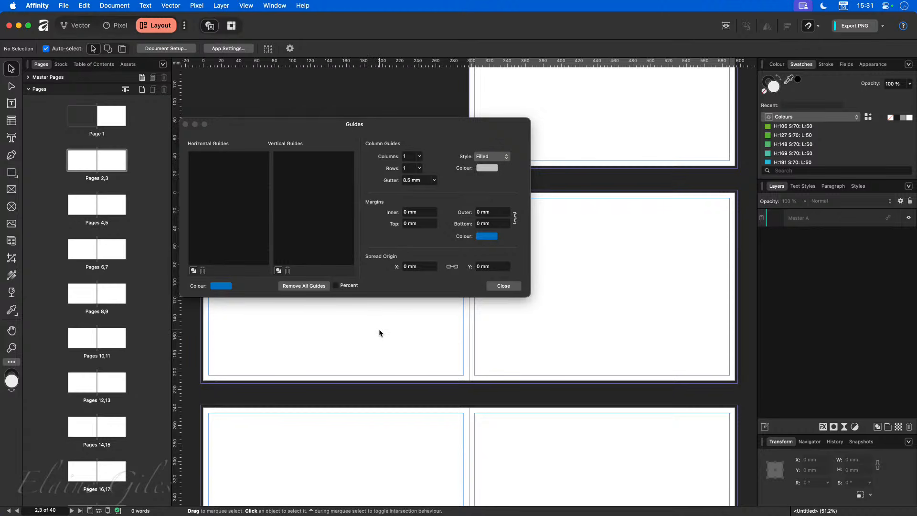
left_click(490, 287)
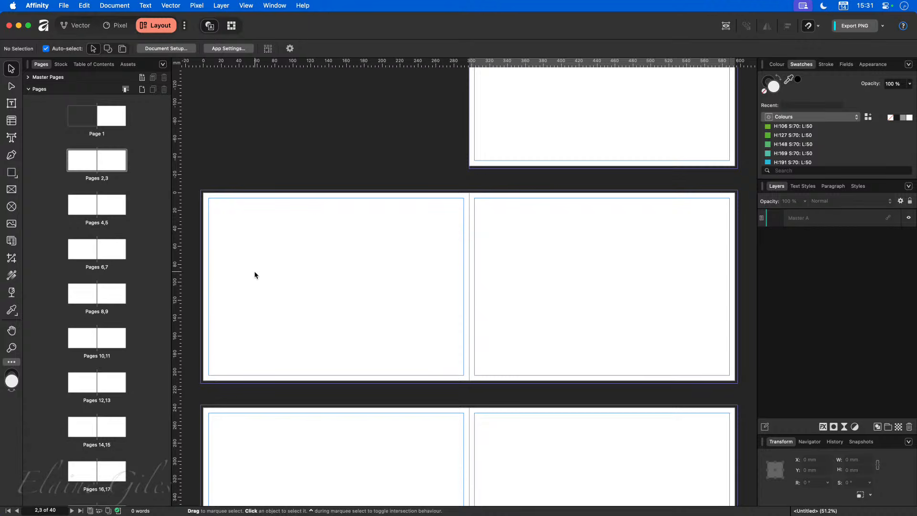
Step: Show the master pages and open the Master A spread for editing
left_click(30, 78)
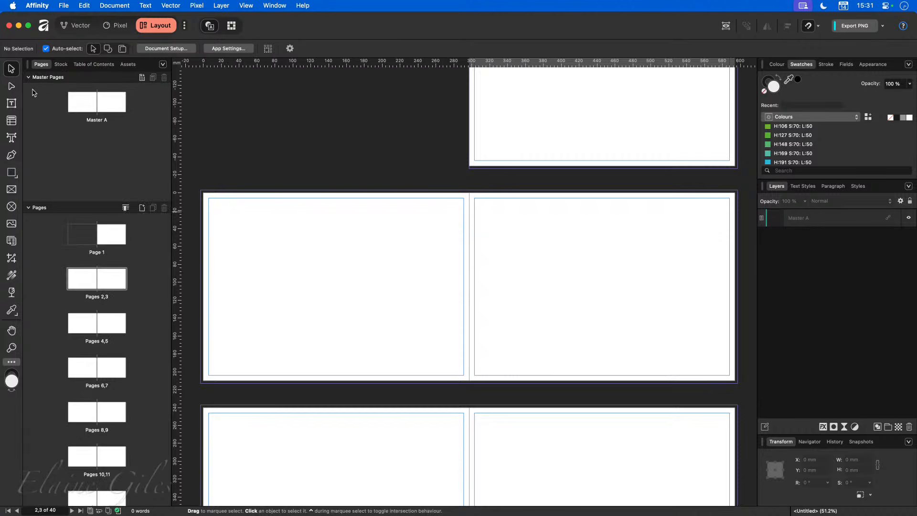
double_click(97, 101)
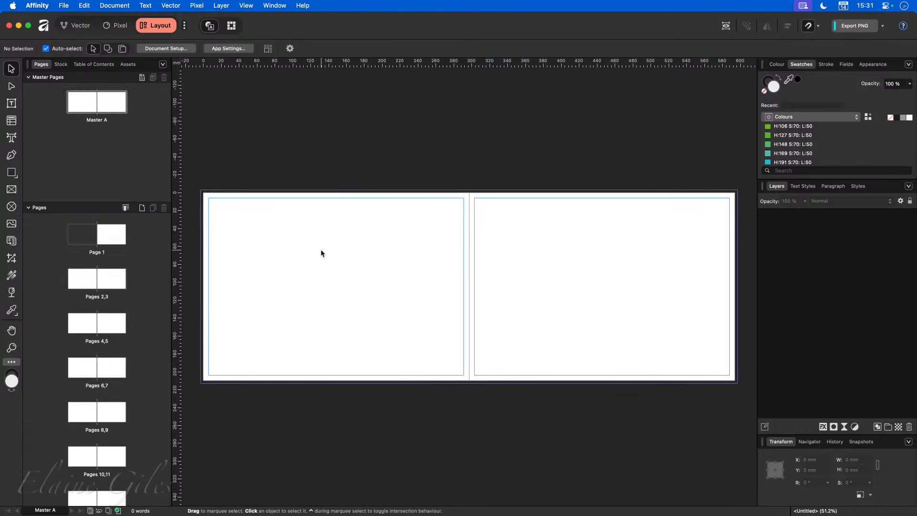
left_click(271, 6)
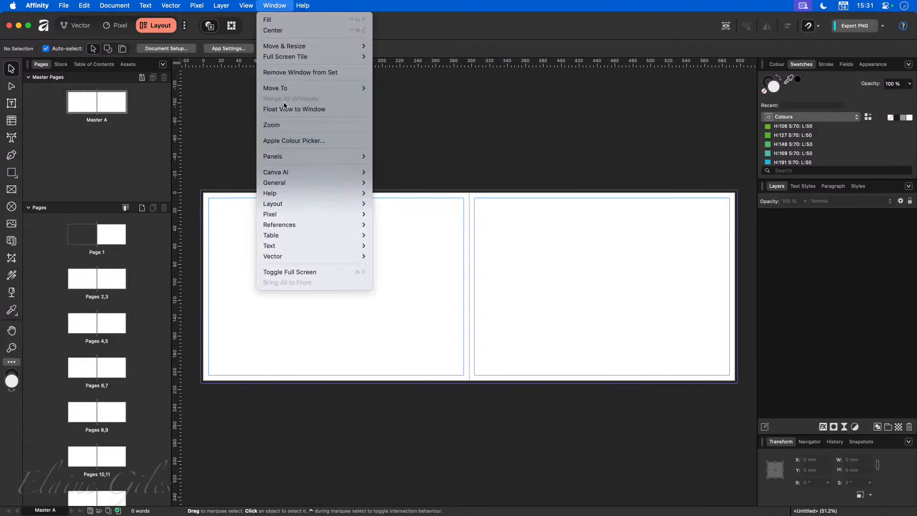
Step: Open Master A's Guides dialog and move it to the lower left to uncover the page
mouse_move(247, 6)
left_click(251, 119)
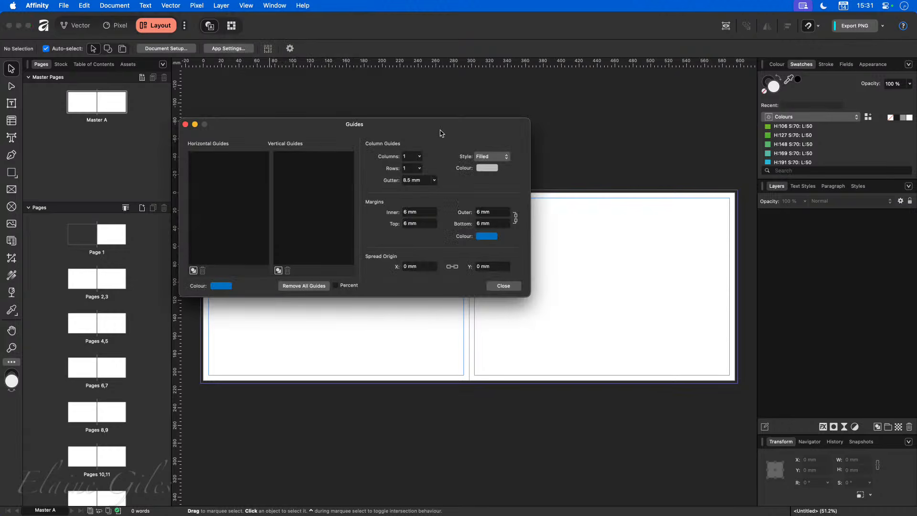
left_click_drag(440, 127, 277, 328)
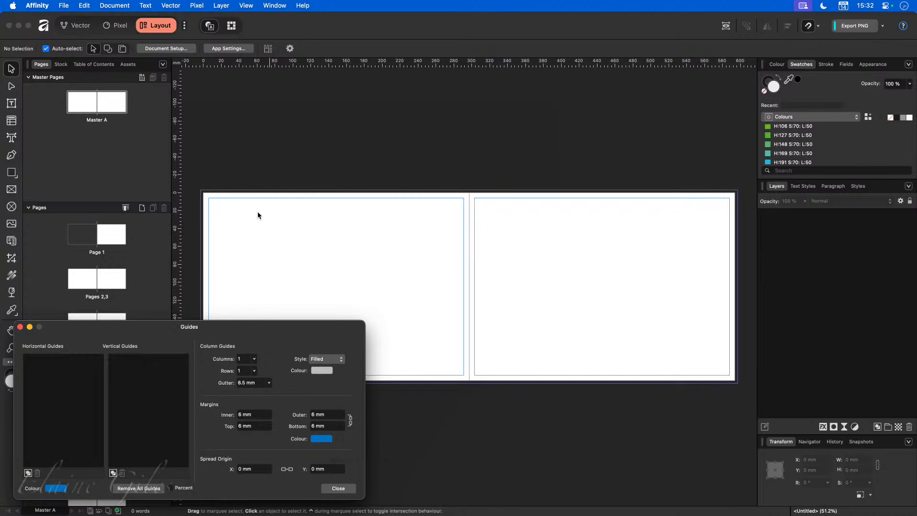
Step: Zoom into the page corner and bring in Blurb's bleed, trim and safe-text printing notes
scroll(200, 206, "up", 5)
scroll(200, 205, "up", 8)
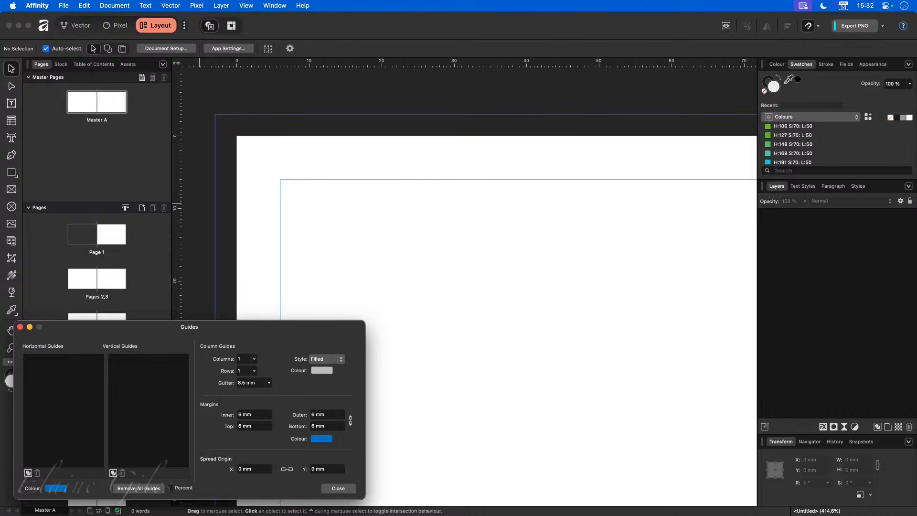
left_click_drag(0, 285, 666, 123)
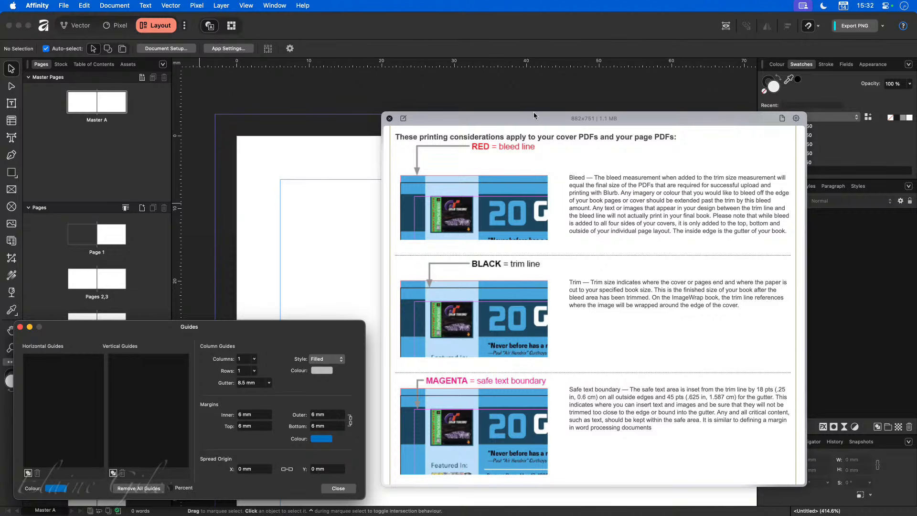
Step: Dismiss the printing-notes image and zoom out until the page's top margin shows
left_click_drag(534, 120, 134, 370)
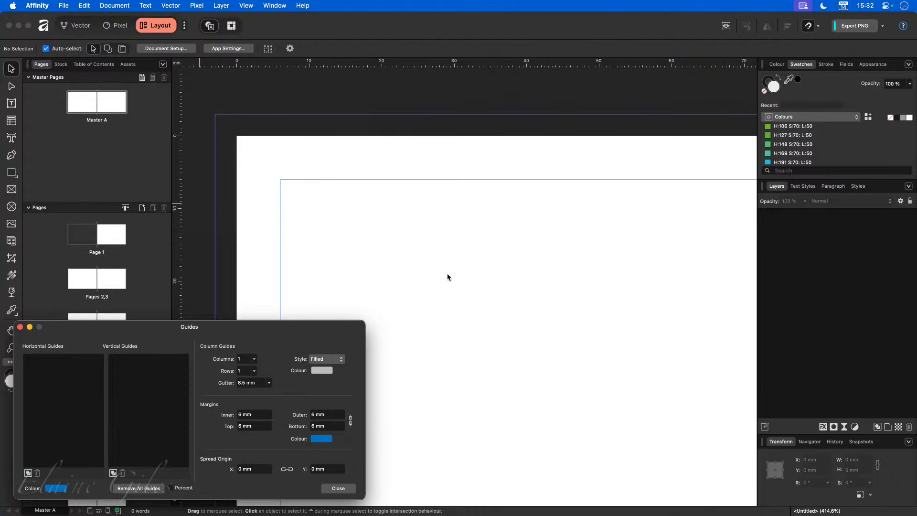
scroll(447, 275, "down", 4)
scroll(446, 274, "down", 2)
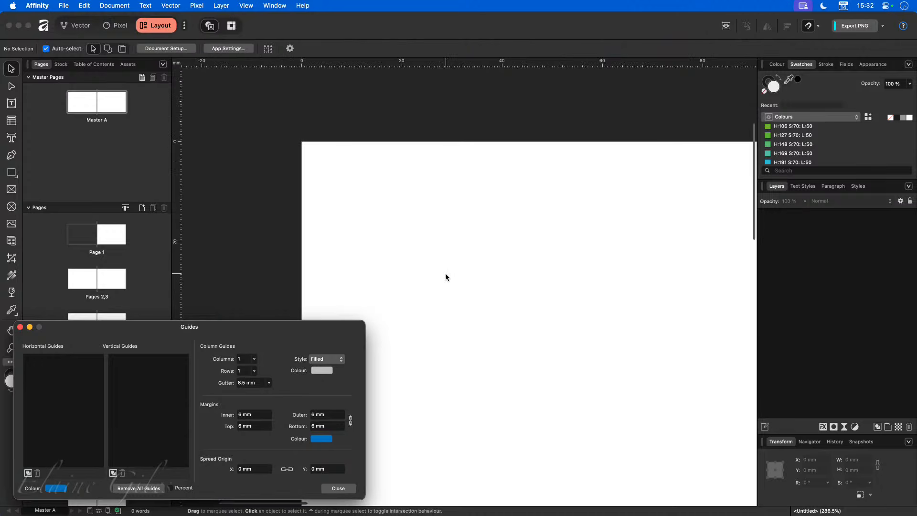
scroll(445, 273, "down", 4)
scroll(441, 272, "down", 2)
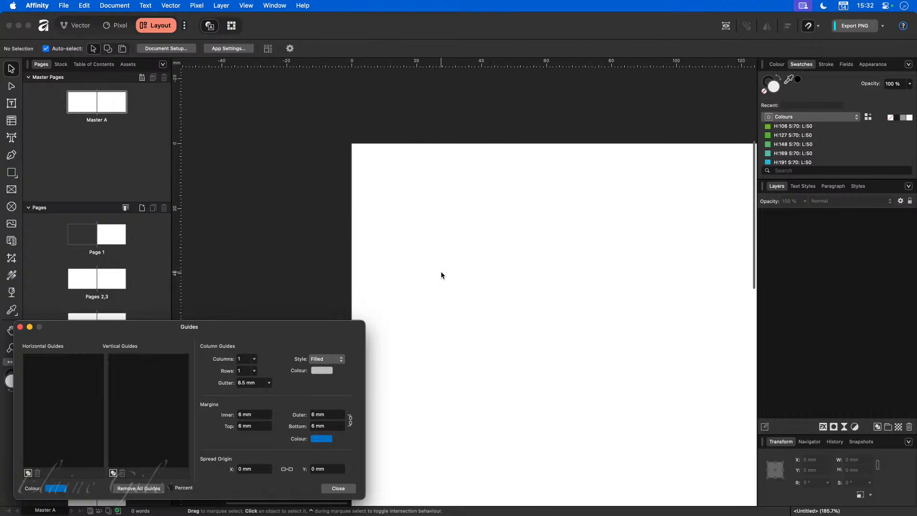
scroll(441, 275, "down", 3)
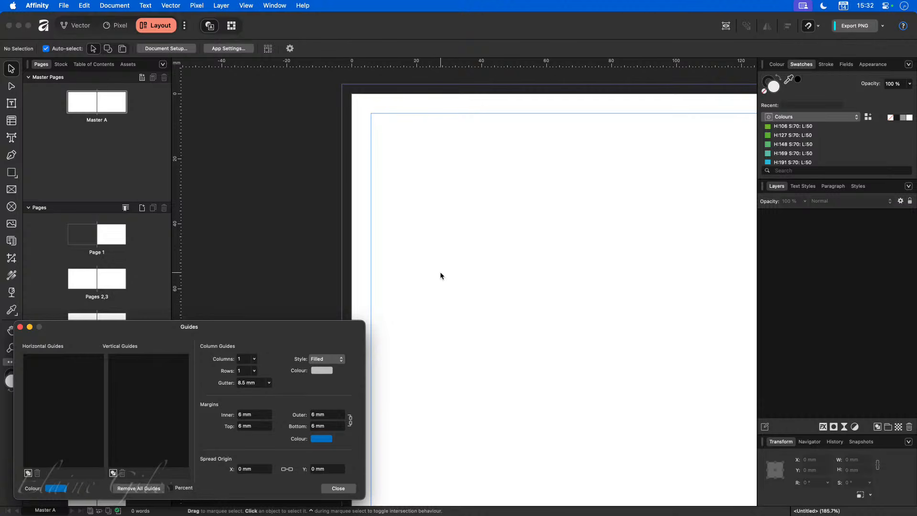
Step: Set Master A's guides to 4 columns with a 4 mm gutter
left_click(255, 359)
left_click_drag(253, 370, 263, 374)
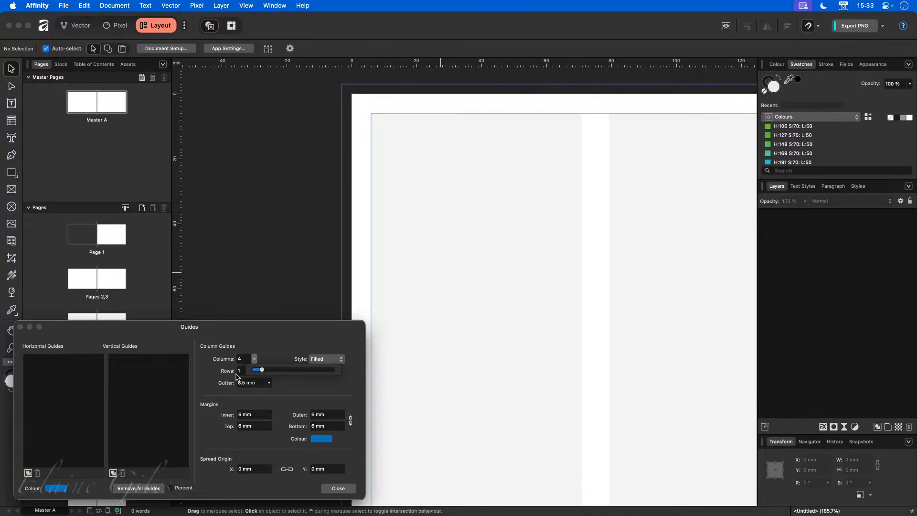
left_click(257, 383)
type("4")
key("Tab")
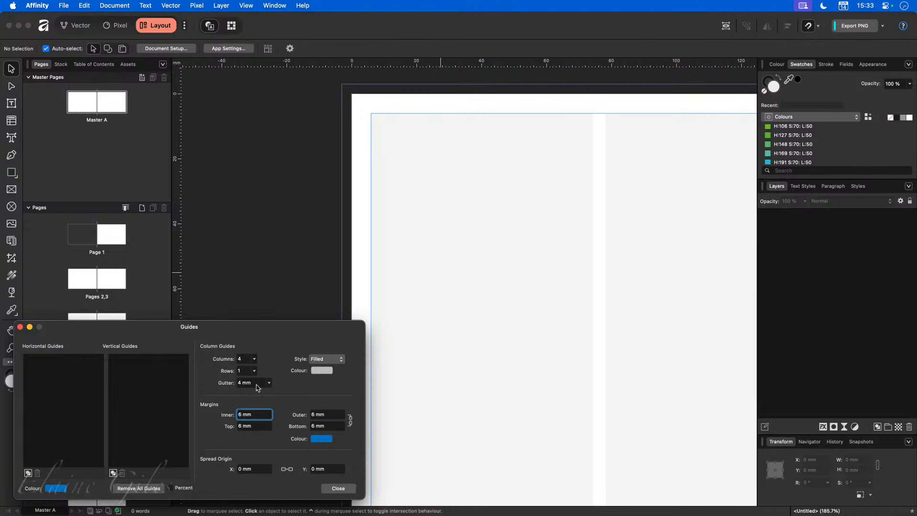
Step: Fit the master spread, switch to pages 2–3, and bring up the new-document presets
key("super+0")
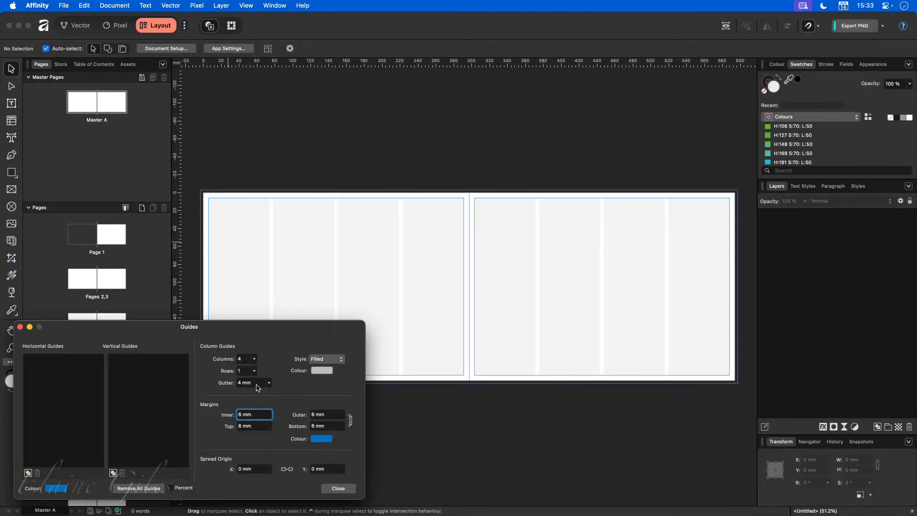
left_click(98, 284)
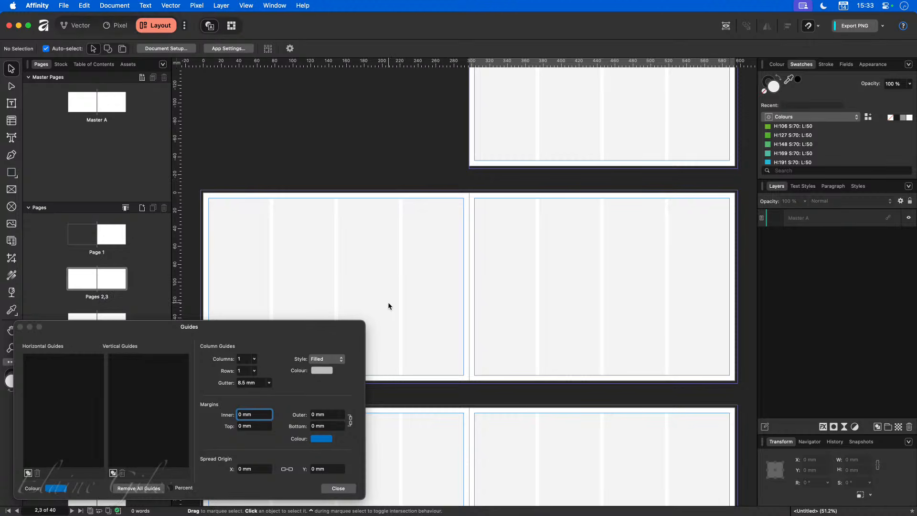
key("super+n")
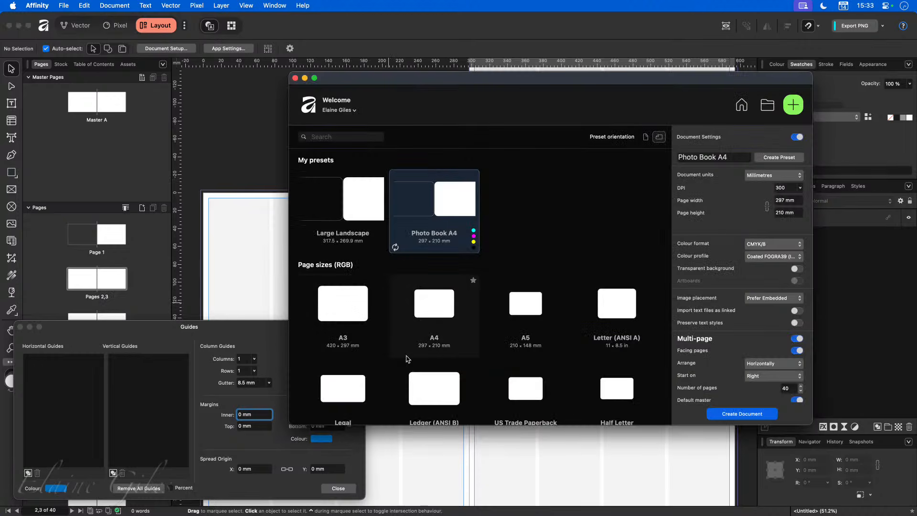
Step: Create a new A4 document and set its guide margins to 6 mm on every side
double_click(446, 303)
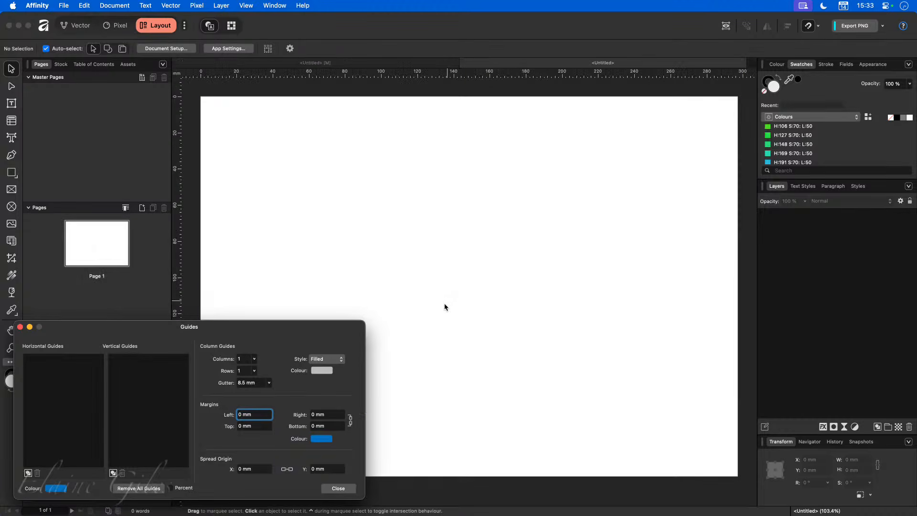
left_click(329, 223)
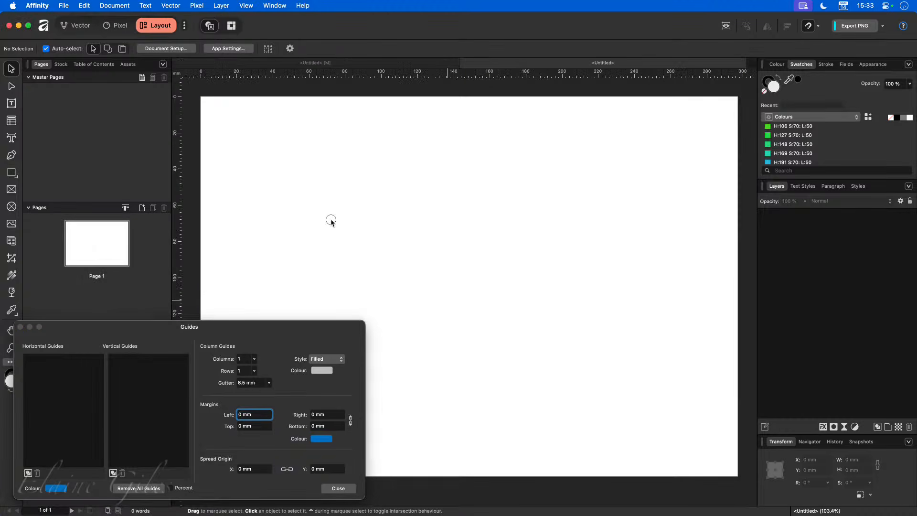
left_click(255, 416)
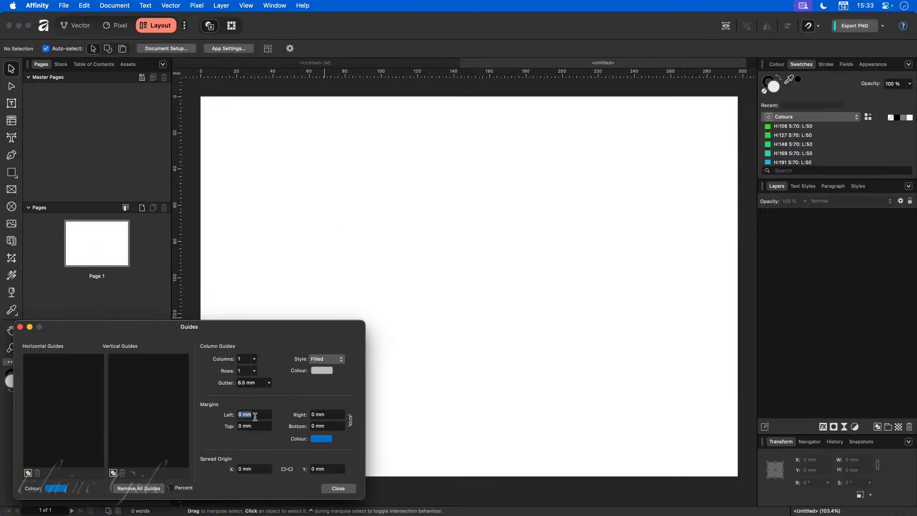
type("10")
key("Tab")
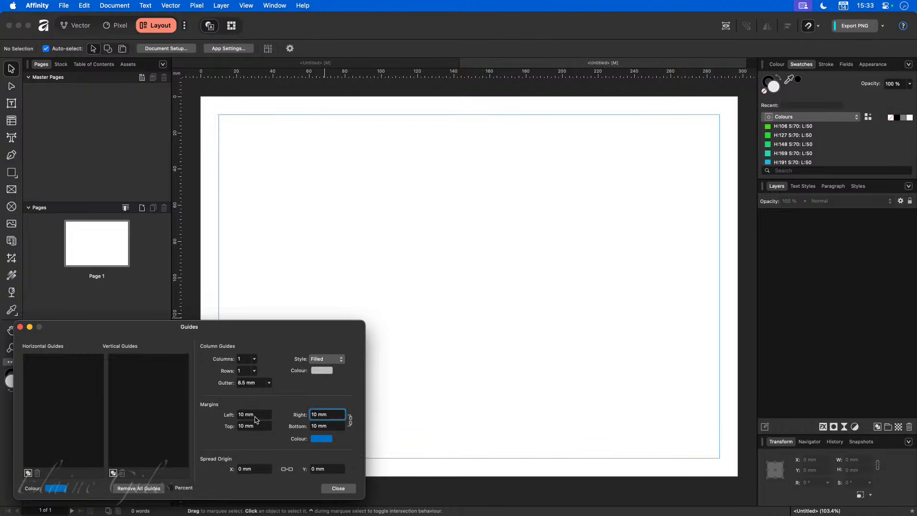
type("6")
key("Tab")
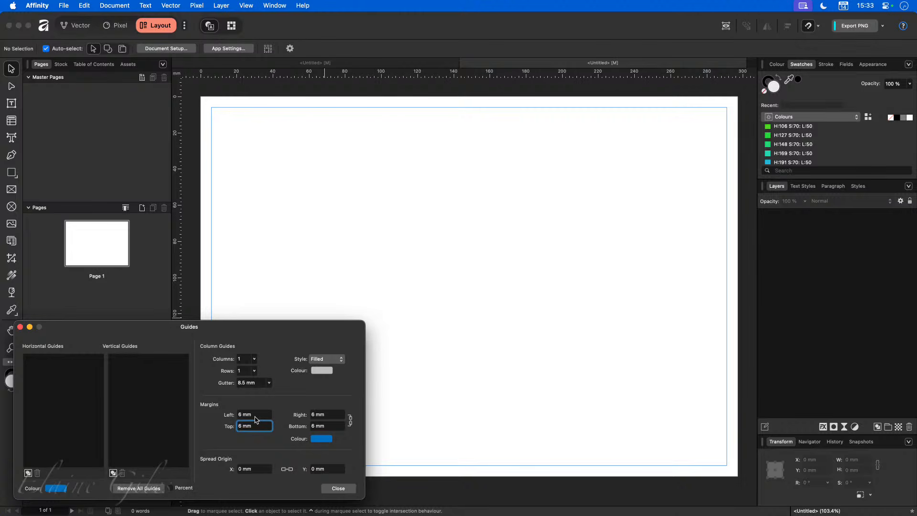
Step: Set the A4 page's guides to 4 columns with 4 mm gutters
left_click(254, 360)
left_click_drag(256, 371, 262, 371)
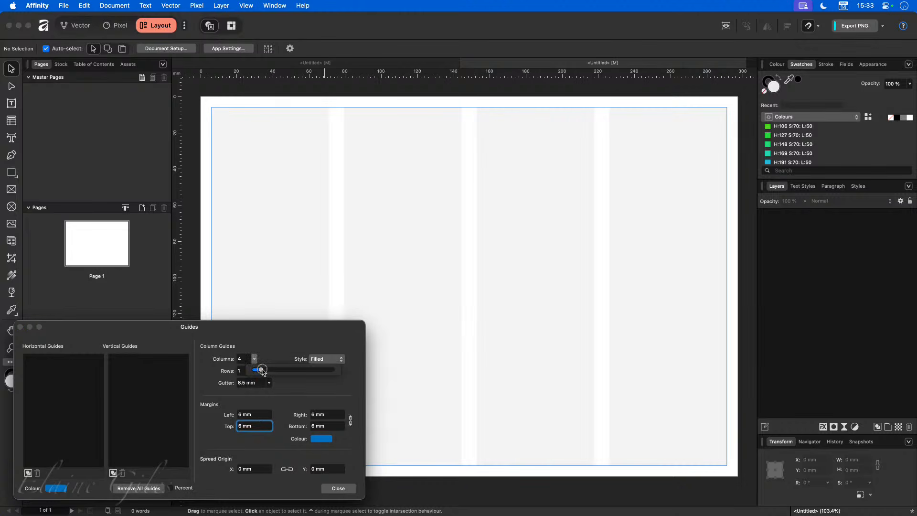
left_click(241, 383)
type("4")
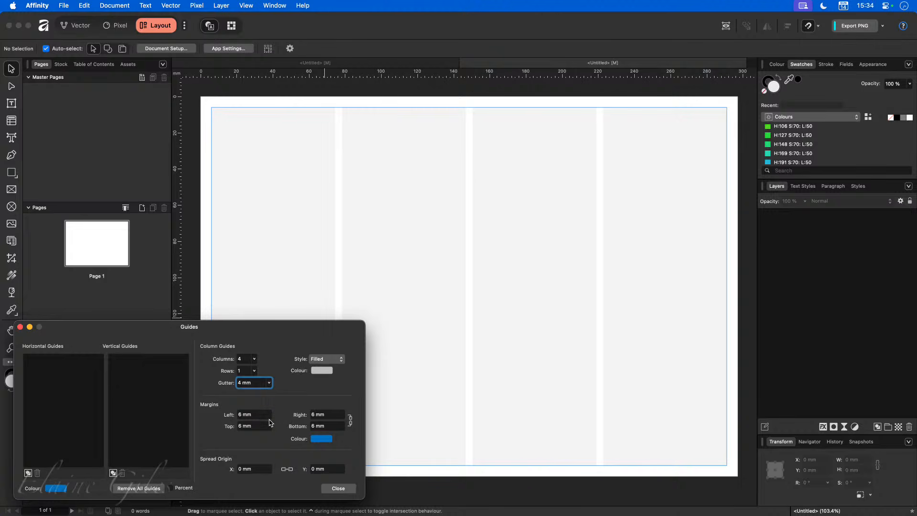
Step: Set all page margins to 50 mm and close the Guides dialog
left_click(257, 415)
type("50")
key("Tab")
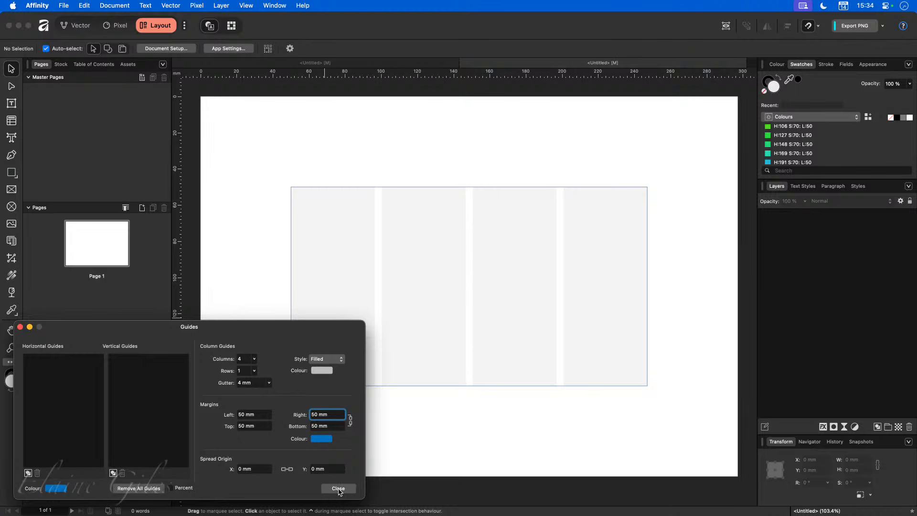
left_click(338, 488)
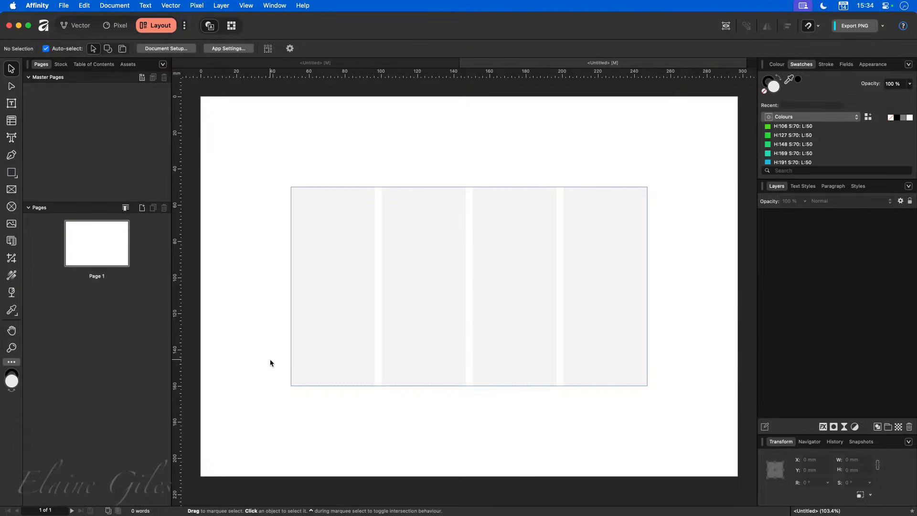
Step: Reopen Guides through menu search, reset all margins to 6 mm, and close the dialog
key("alt+space")
type("gu")
key("Down")
key("Return")
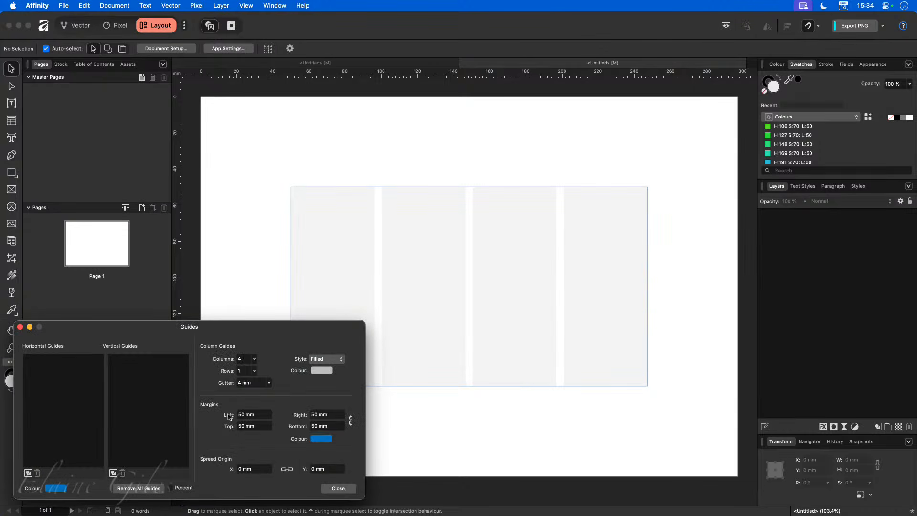
left_click(263, 414)
type("6")
key("Tab")
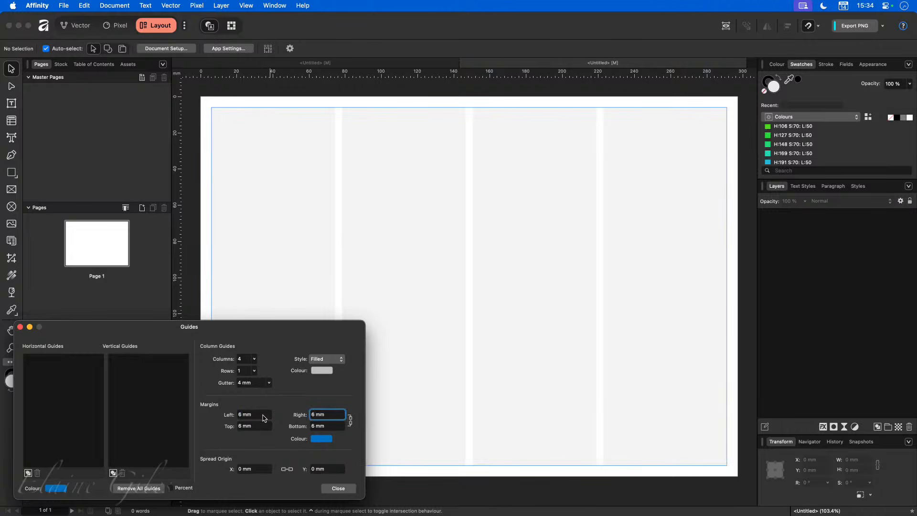
left_click_drag(177, 185, 214, 192)
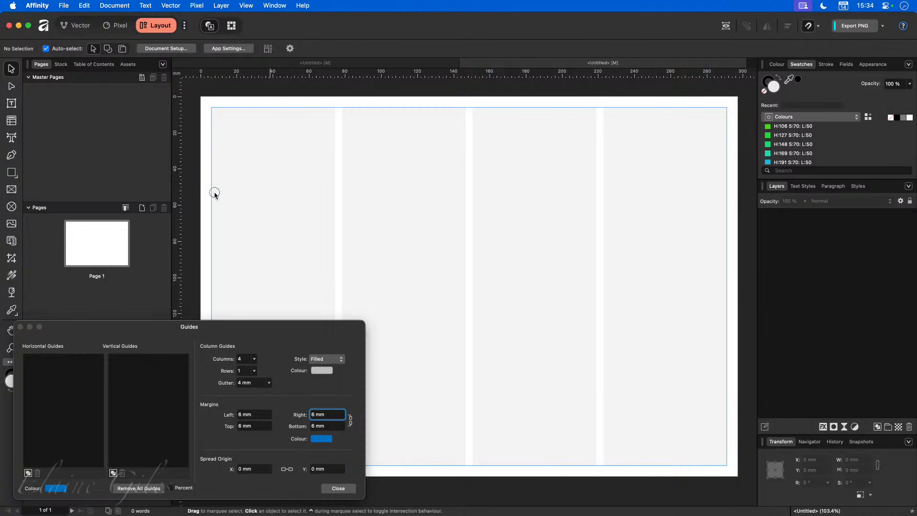
left_click(339, 488)
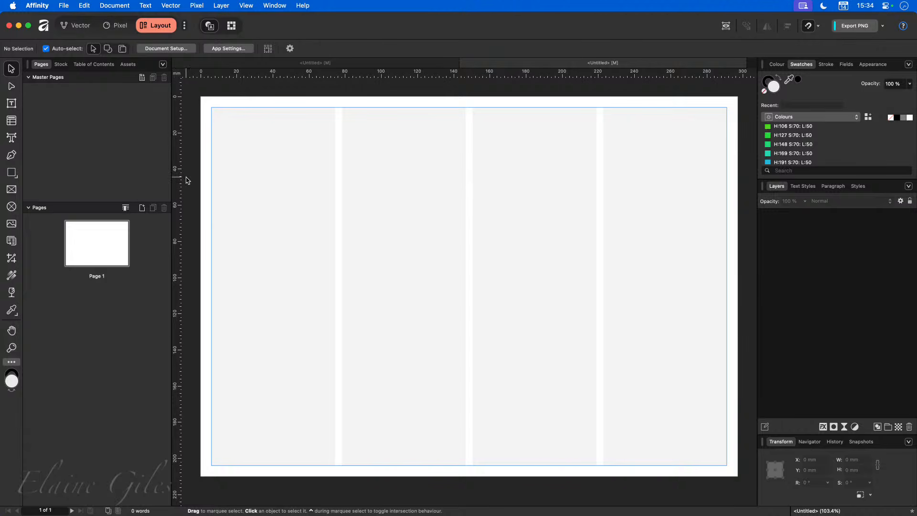
Step: Place ruler guides on the test page's left, top, bottom and right margin lines
left_click_drag(180, 176, 210, 186)
left_click_drag(280, 74, 280, 105)
left_click_drag(314, 79, 312, 463)
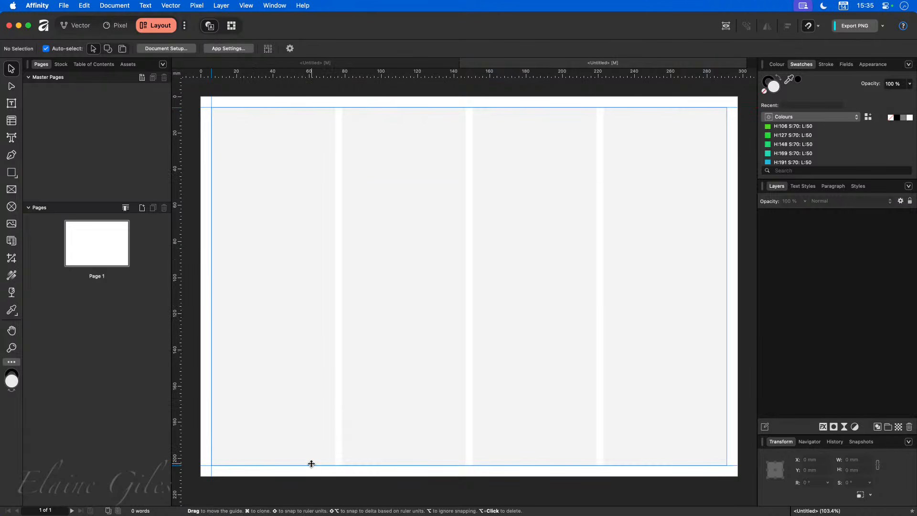
left_click_drag(176, 133, 726, 172)
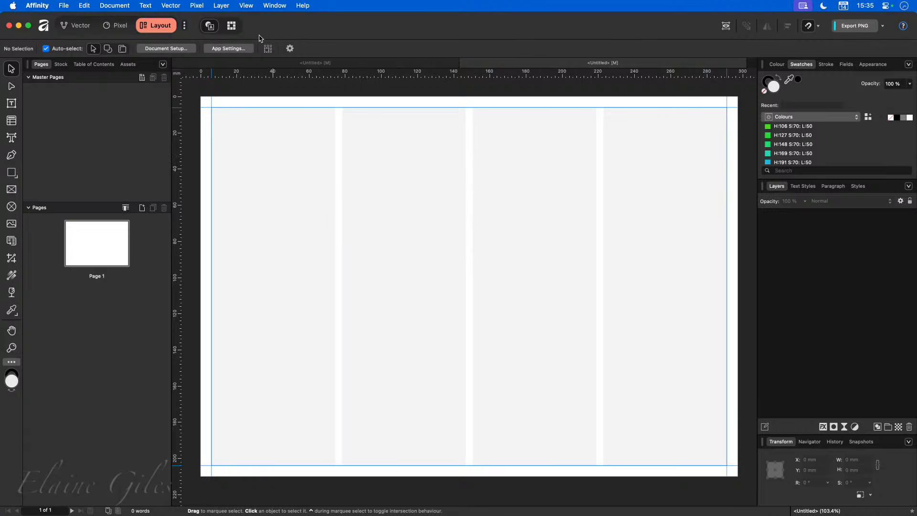
Step: Set the test page's linked margins to 50 mm on every side in the Guides settings
left_click(254, 6)
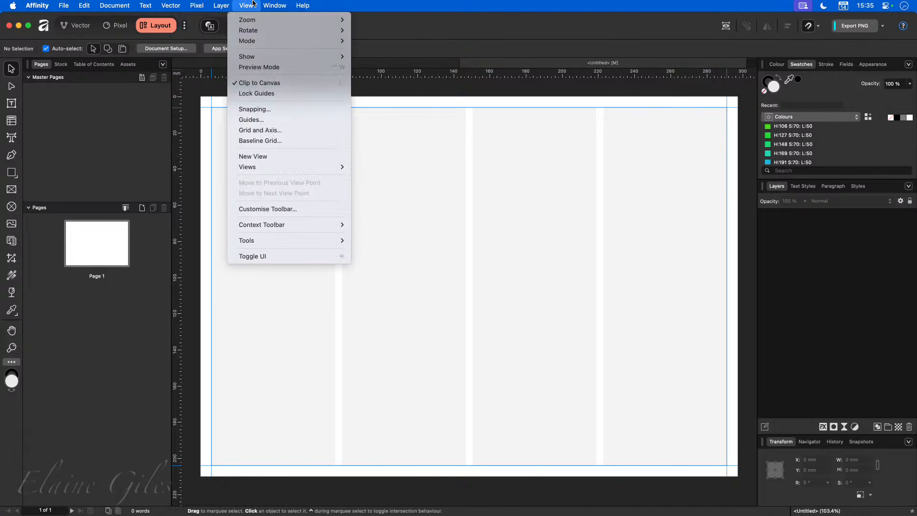
left_click(270, 120)
left_click(257, 414)
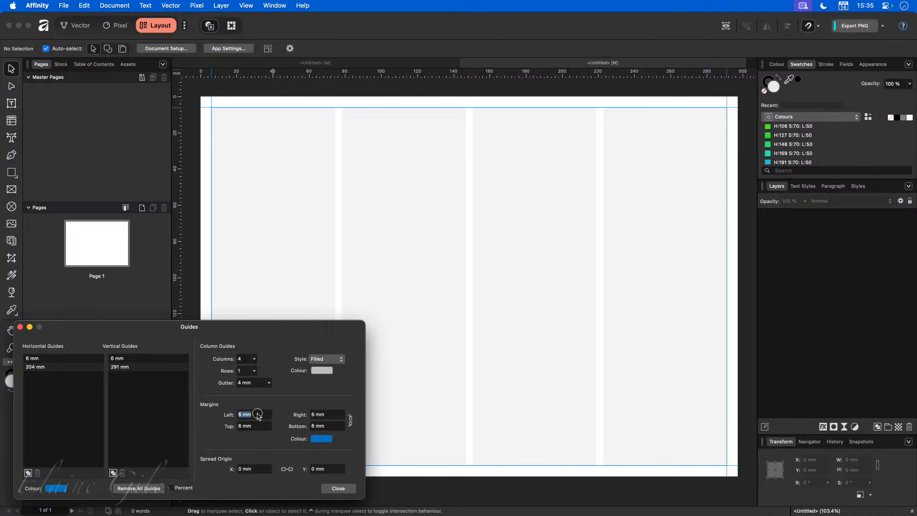
type("50")
key("Tab")
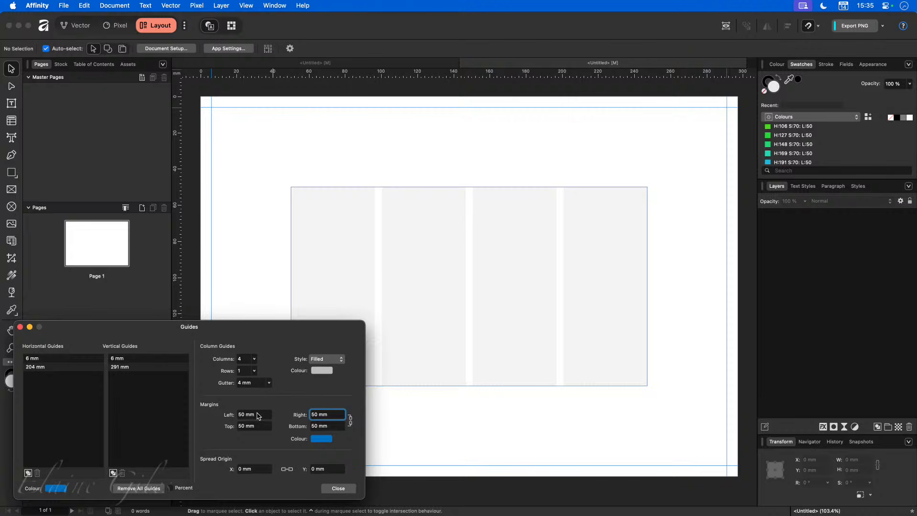
left_click(338, 488)
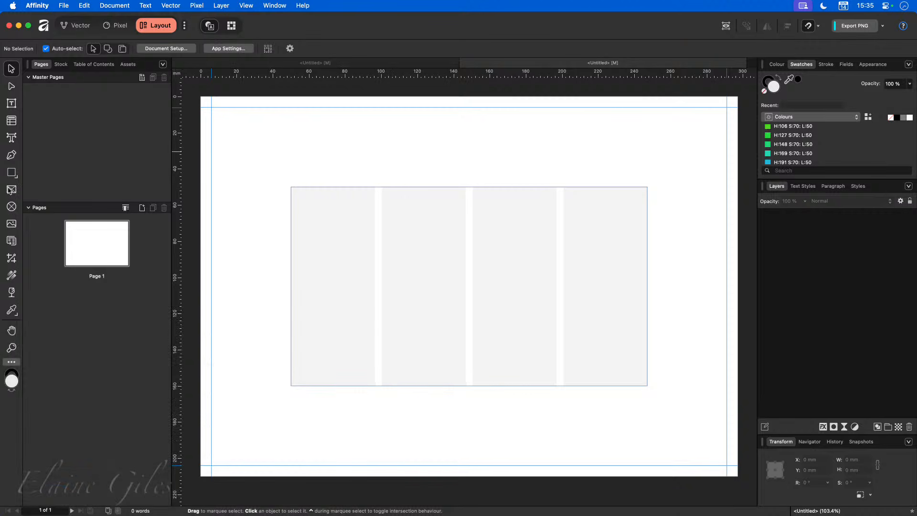
Step: Draw picture frames over columns one–two and three–four, then close the test page without saving
left_click(11, 189)
left_click_drag(293, 187, 466, 386)
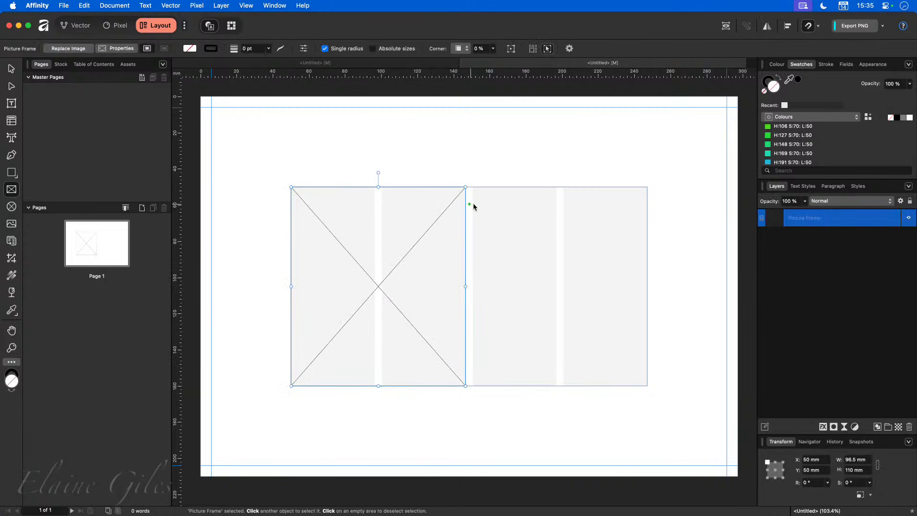
left_click_drag(473, 188, 646, 385)
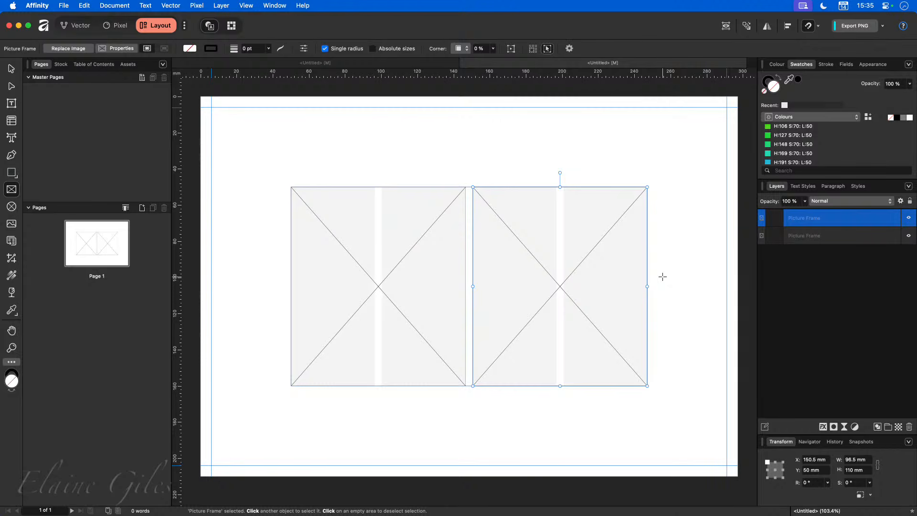
left_click(467, 64)
left_click(464, 209)
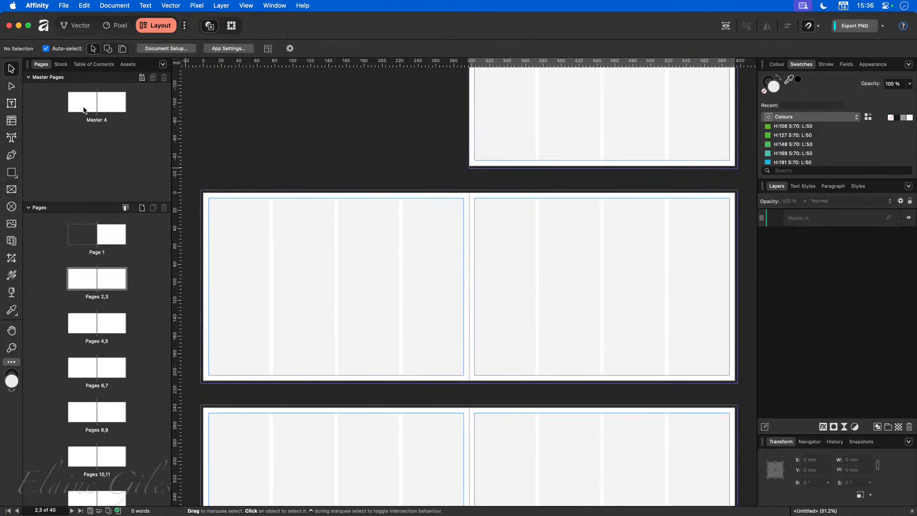
Step: Open Master A and review its four-column, 4 mm gutter guide settings without changing anything
left_click(99, 108)
double_click(99, 108)
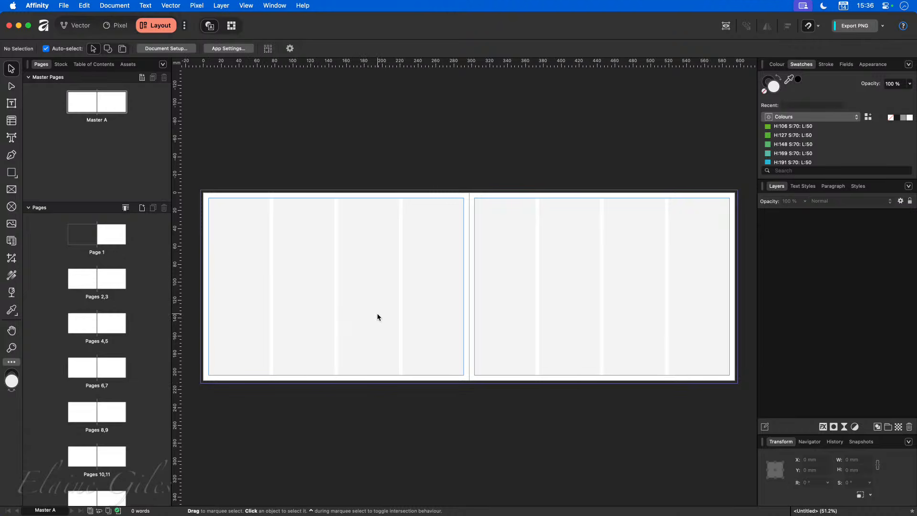
left_click(268, 5)
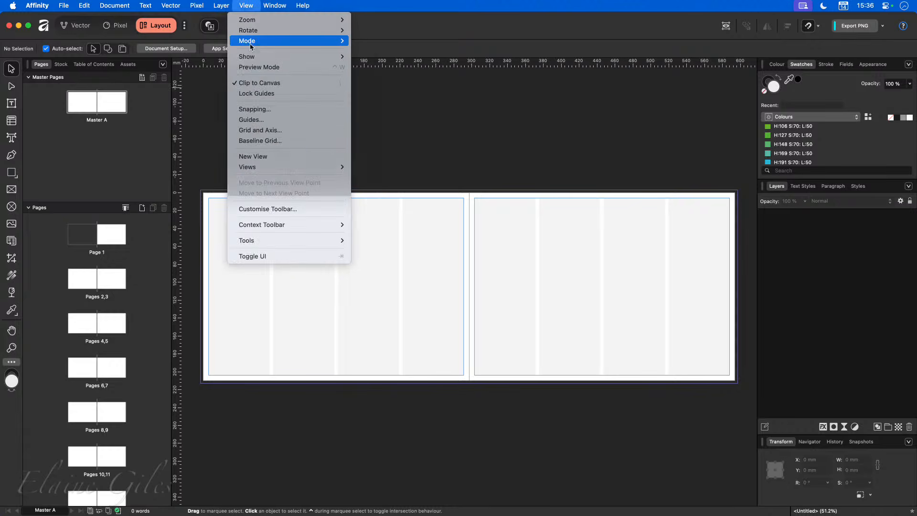
left_click(296, 119)
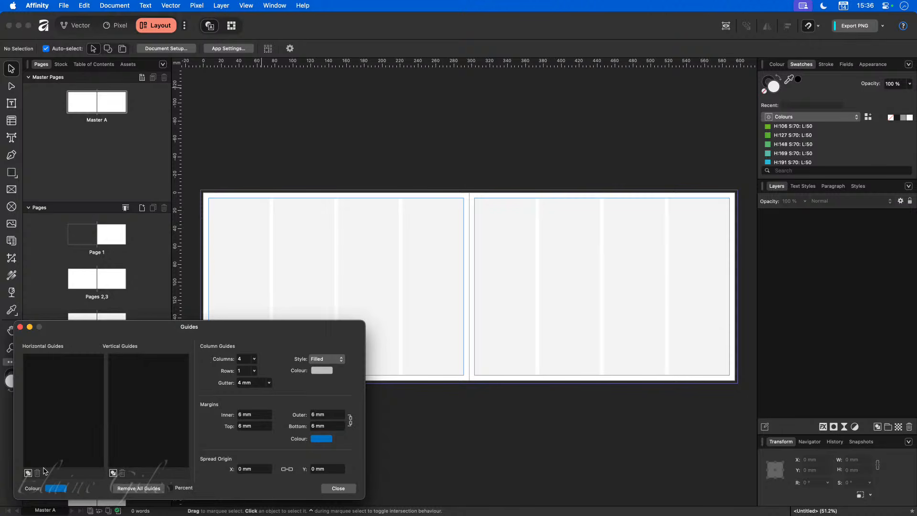
left_click(339, 489)
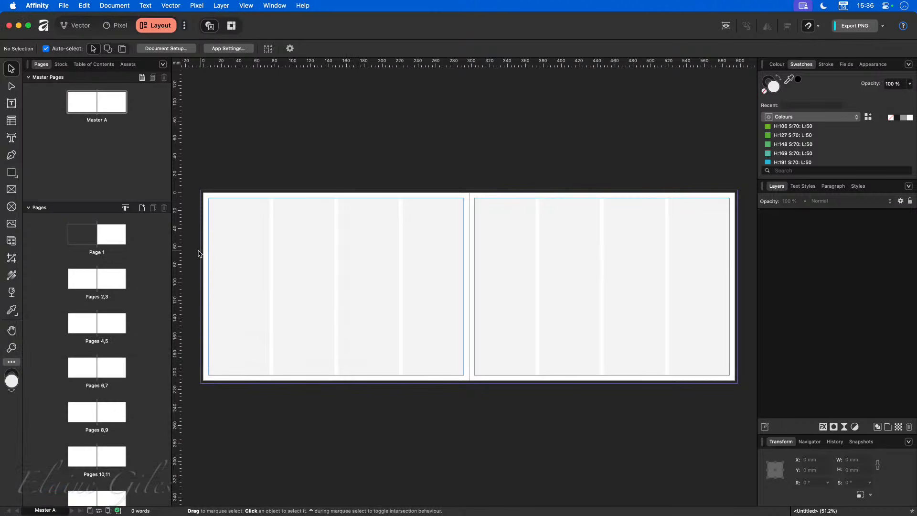
Step: Add Master A guides at 6 and 204 mm horizontally, and 6, 291, 303, 588 mm vertically
left_click_drag(177, 262, 209, 262)
left_click_drag(286, 55, 295, 199)
left_click_drag(294, 64, 291, 370)
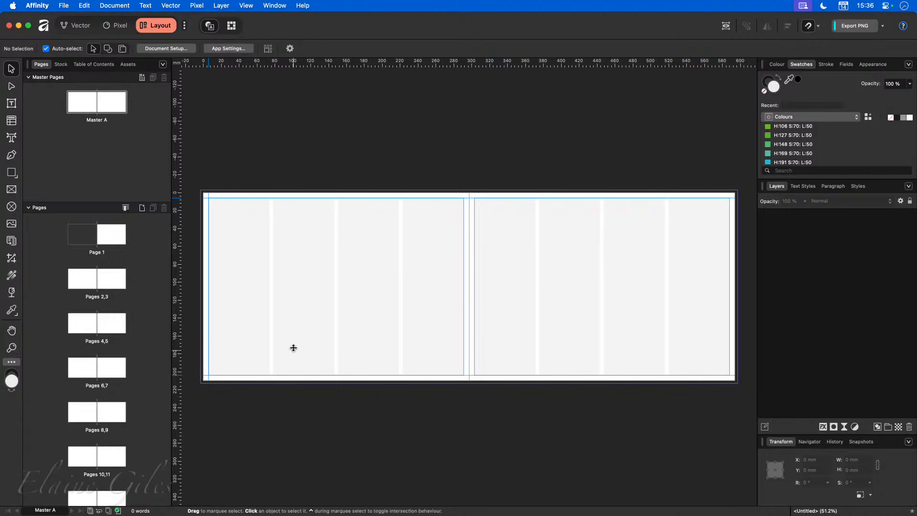
left_click_drag(175, 231, 458, 260)
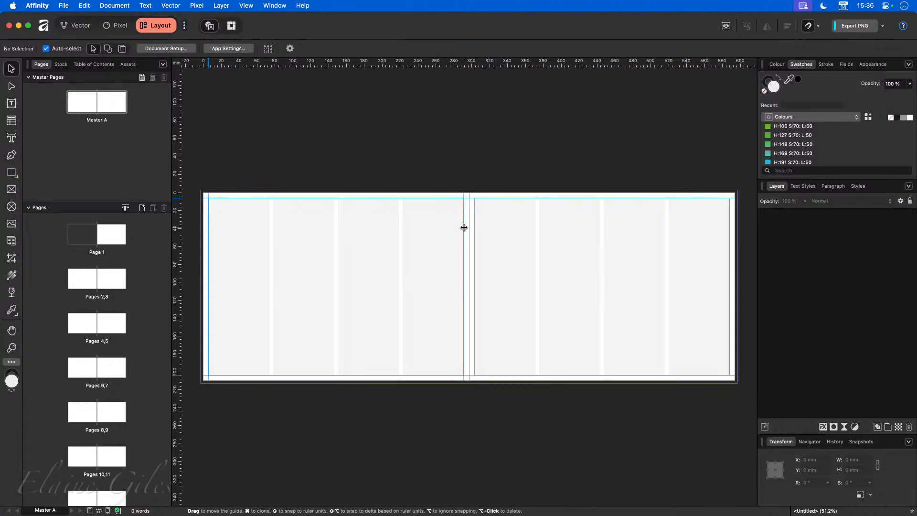
left_click_drag(178, 174, 475, 208)
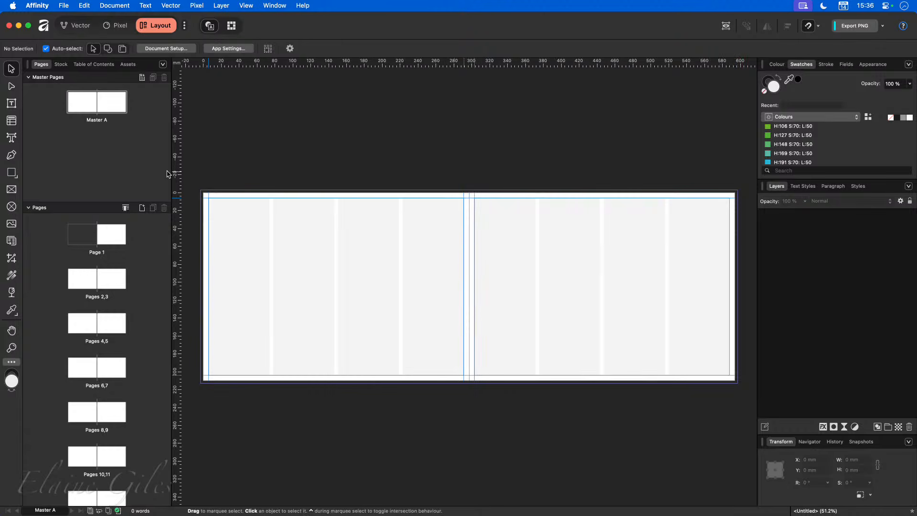
left_click_drag(178, 174, 730, 224)
Step: Enter 50 mm for Master A's linked inner margin so all four margins become 50 mm
left_click(246, 6)
left_click(251, 120)
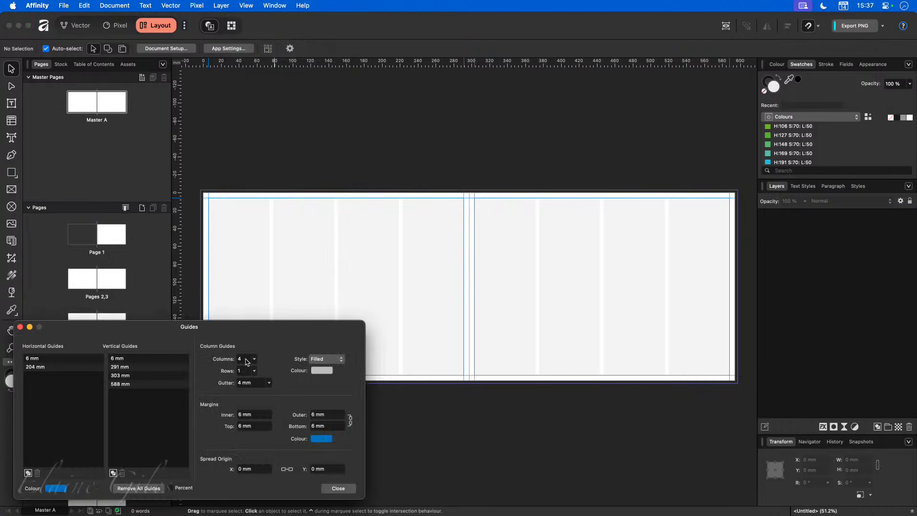
left_click(256, 414)
type("50")
key("Tab")
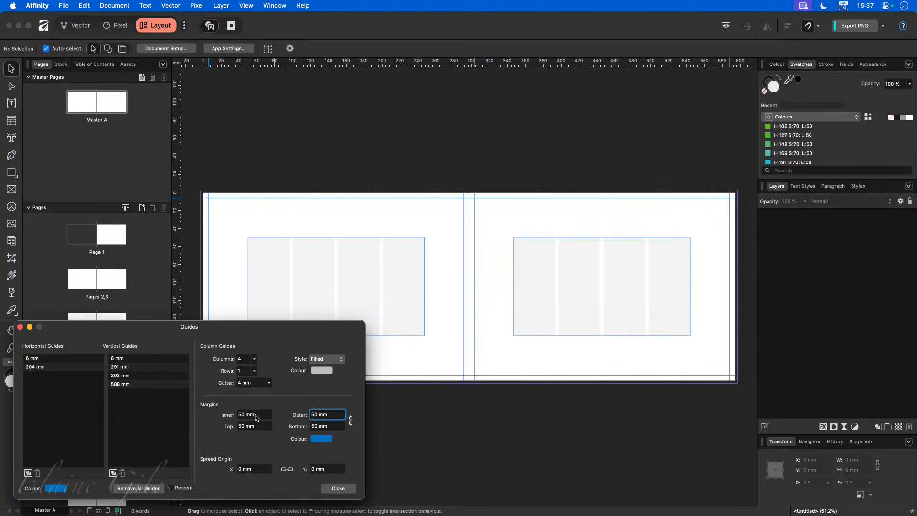
left_click(340, 490)
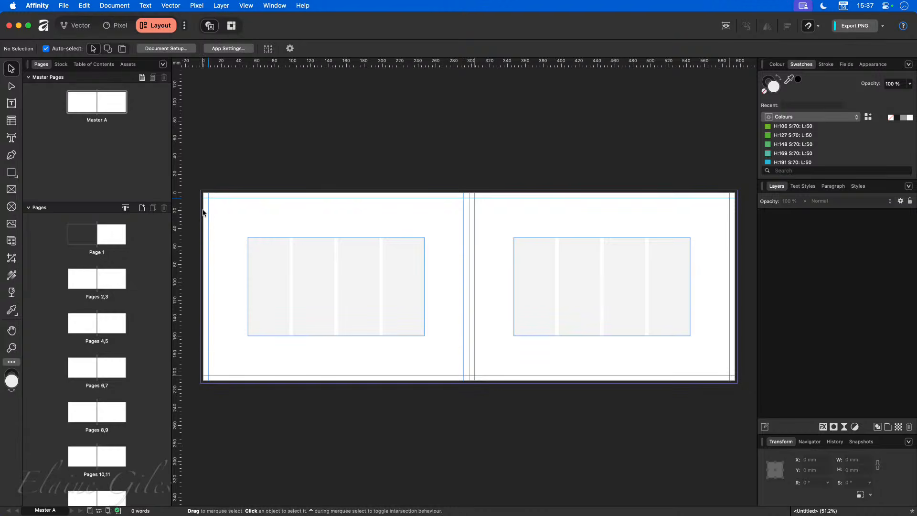
Step: Zoom into the left page's top-left corner and check the margin guide colour in Guides settings
scroll(202, 209, "up", 3)
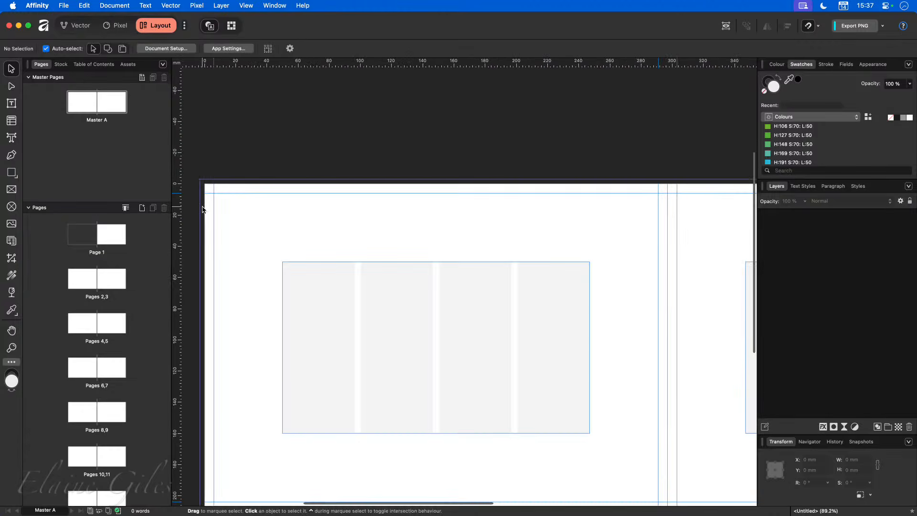
scroll(203, 209, "up", 3)
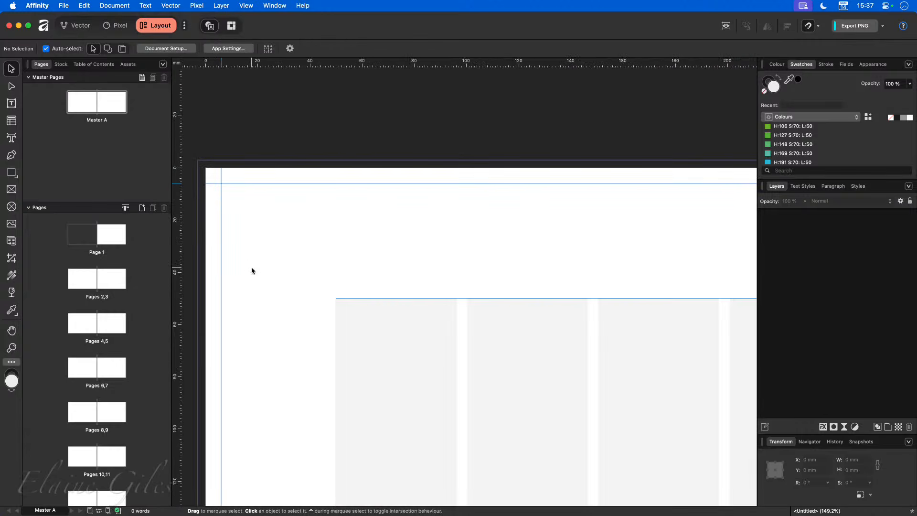
left_click(246, 6)
left_click(257, 119)
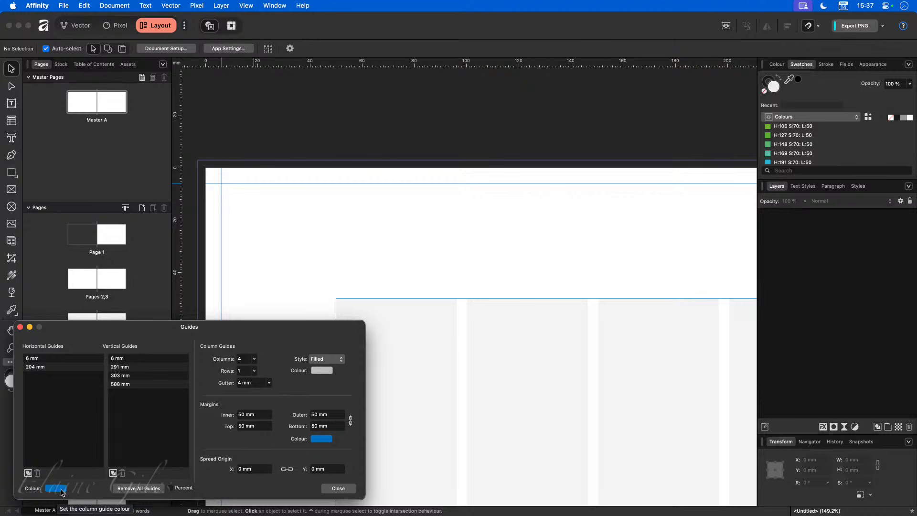
left_click(338, 488)
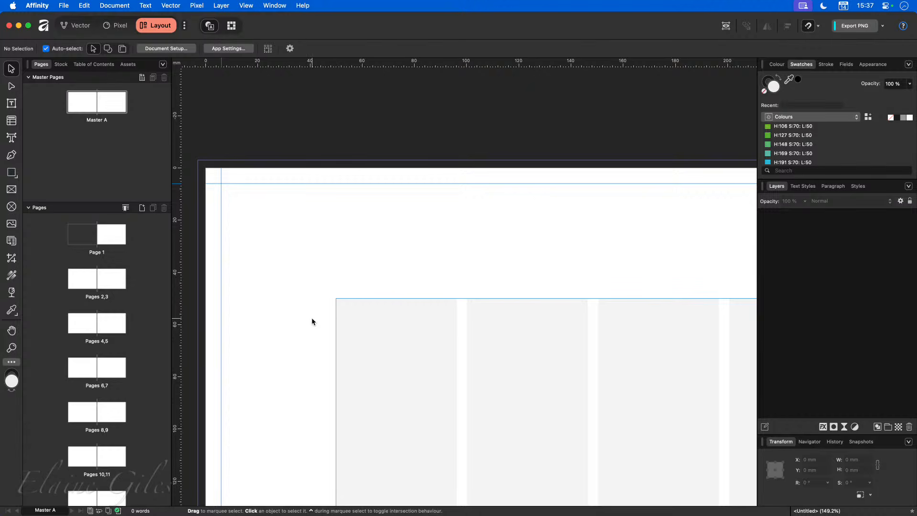
Step: Zoom to fit the entire Master A spread in the window with Cmd+0
key("super+0")
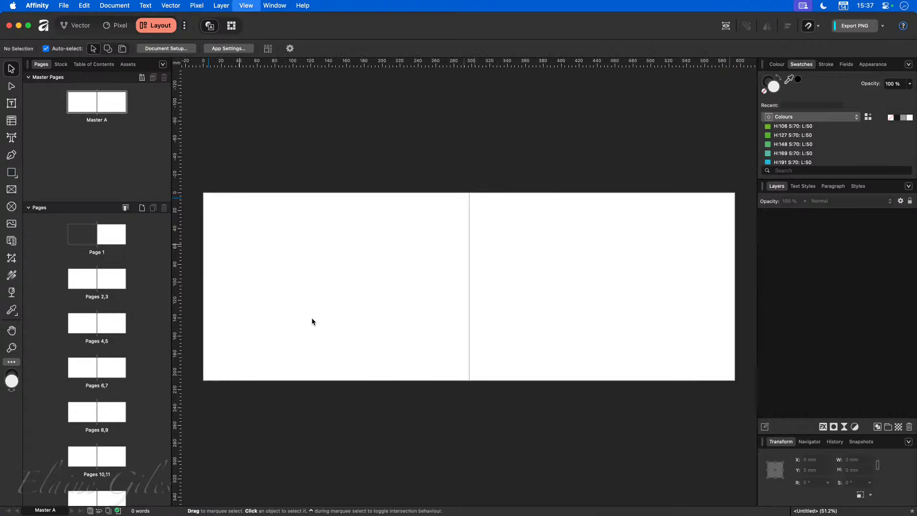
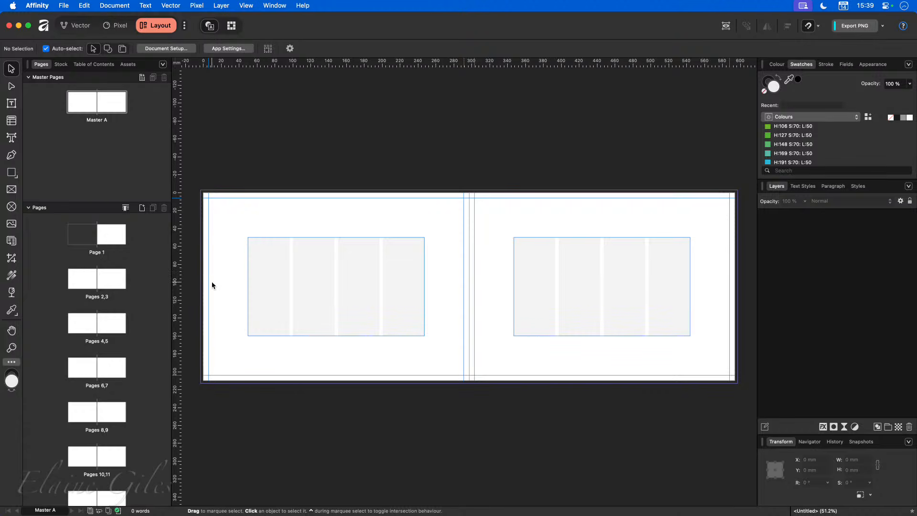
Step: Rename Master A to 'Safe Boundary', fixing the typo, and open it for editing
double_click(97, 101)
double_click(95, 121)
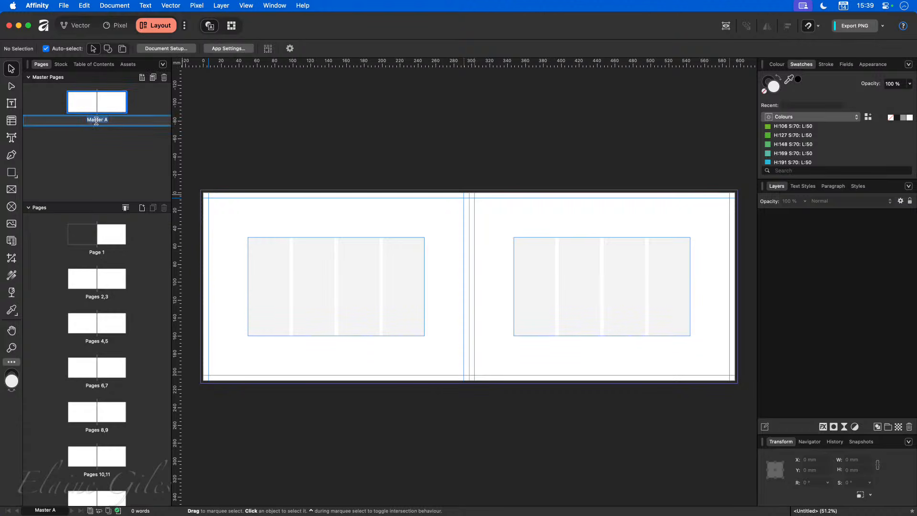
type("Safe Boundry")
key("BackSpace")
key("BackSpace")
type("ary")
key("Return")
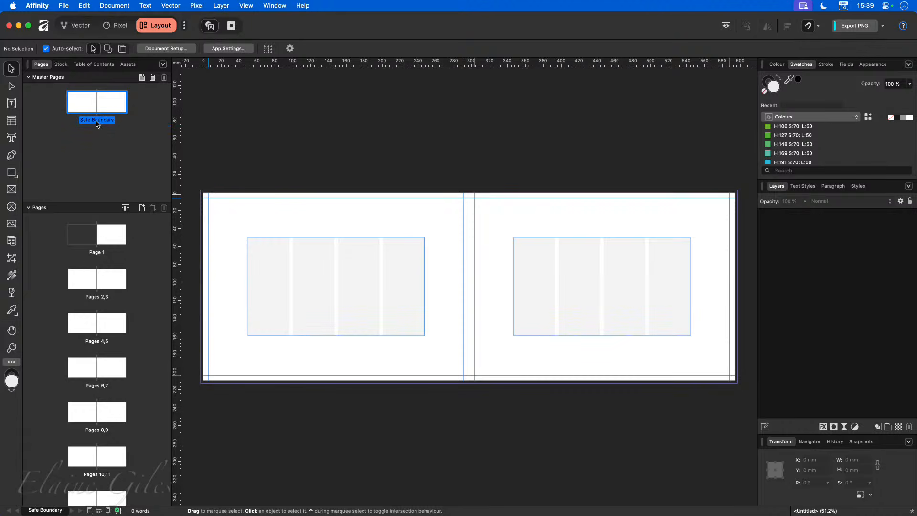
double_click(96, 103)
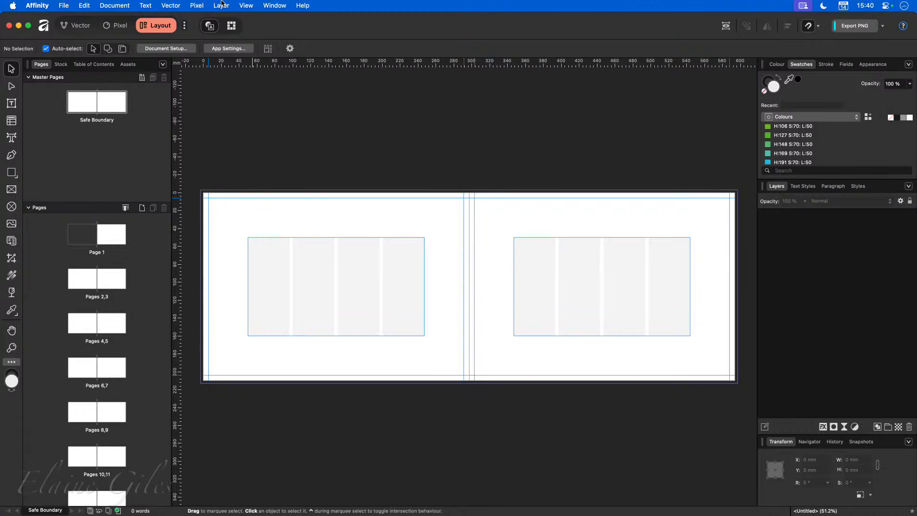
Step: In Guides settings, set the Safe Boundary margins to 0 mm and columns to 1
left_click(246, 5)
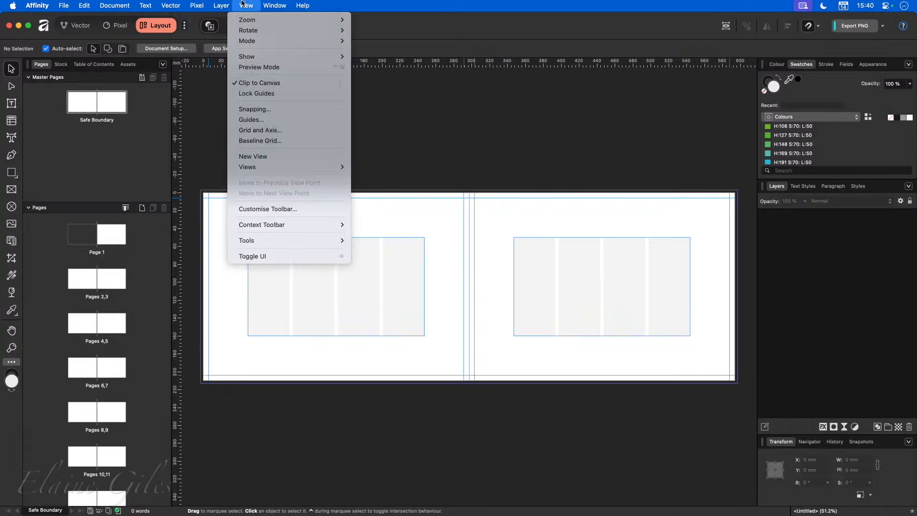
left_click(260, 119)
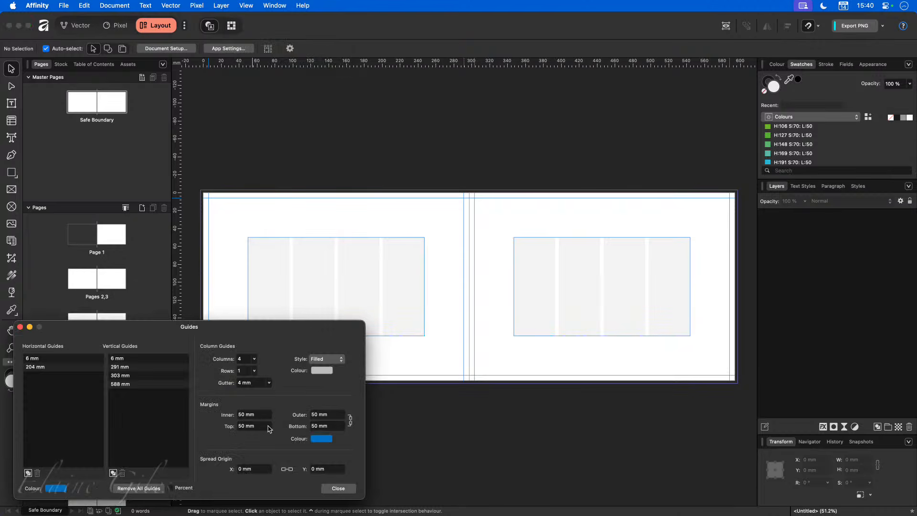
left_click(255, 413)
type("0")
key("Tab")
type("0")
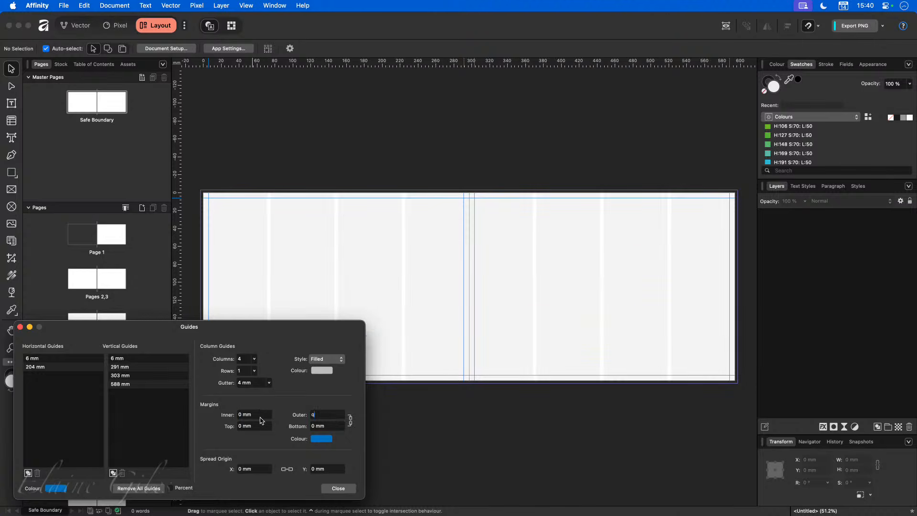
key("Tab")
left_click(254, 370)
left_click_drag(253, 372, 242, 373)
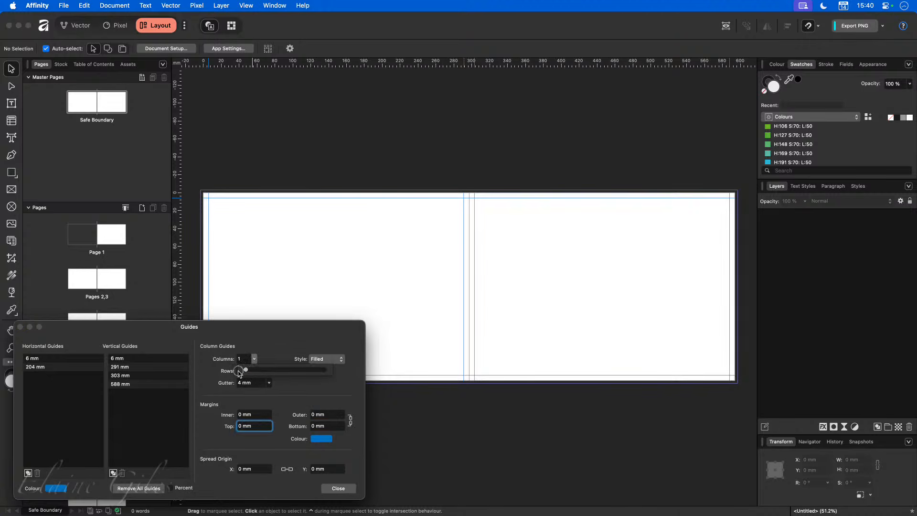
left_click(337, 488)
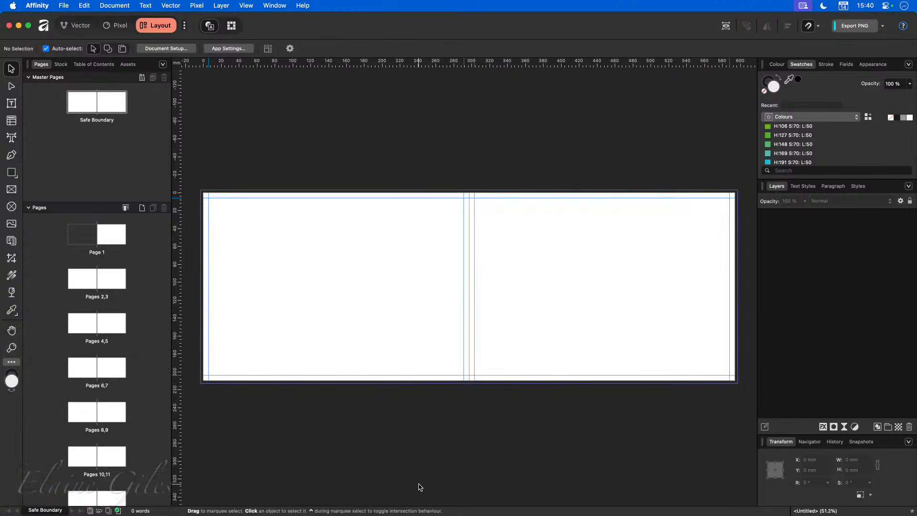
Step: Check the Pages 2,3 spread, collapse the Master Pages list, and select Page 1
double_click(101, 111)
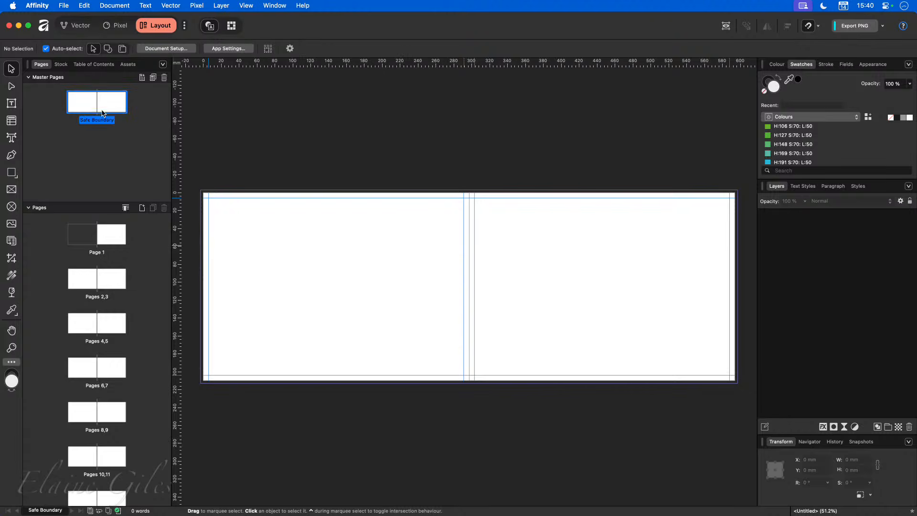
left_click(94, 284)
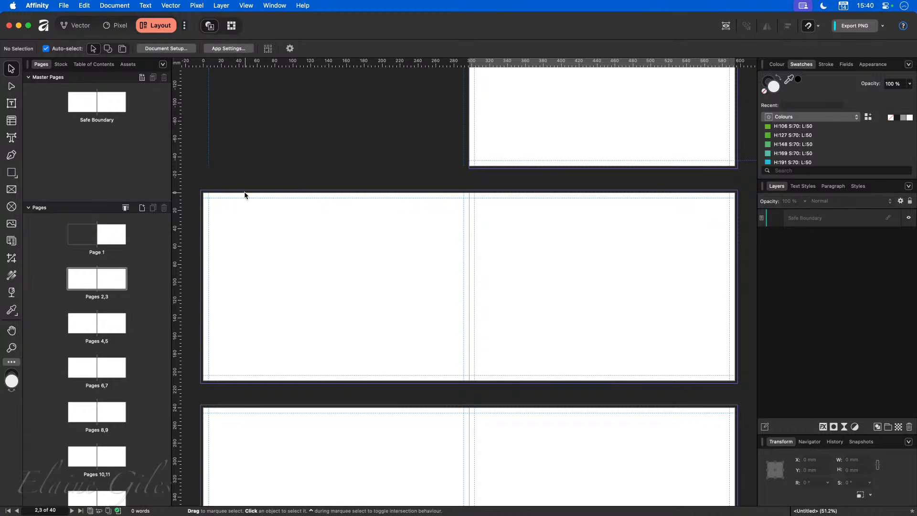
scroll(200, 207, "up", 5)
scroll(201, 208, "up", 3)
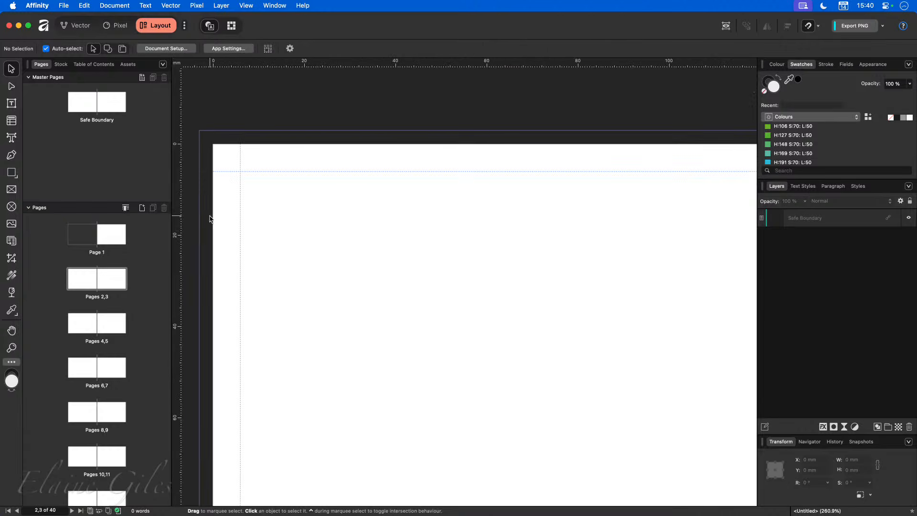
scroll(203, 210, "down", 6)
scroll(210, 219, "down", 2)
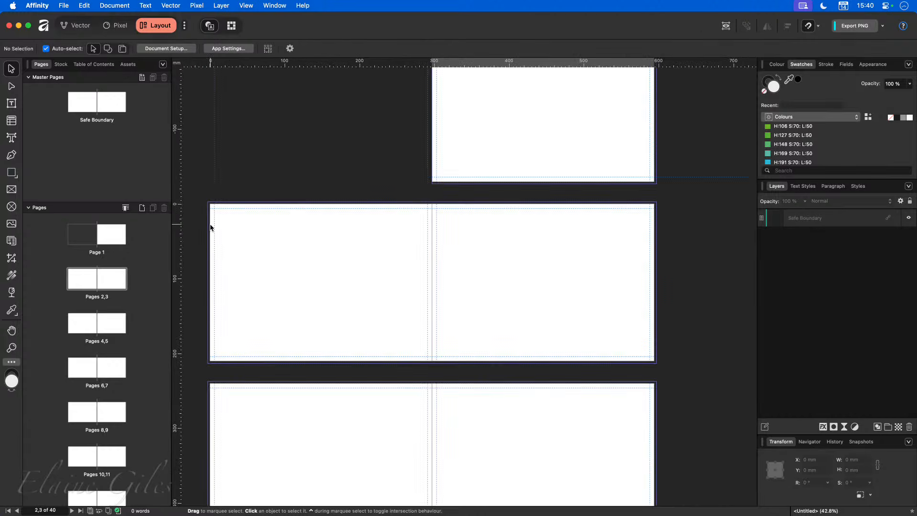
scroll(210, 228, "up", 1)
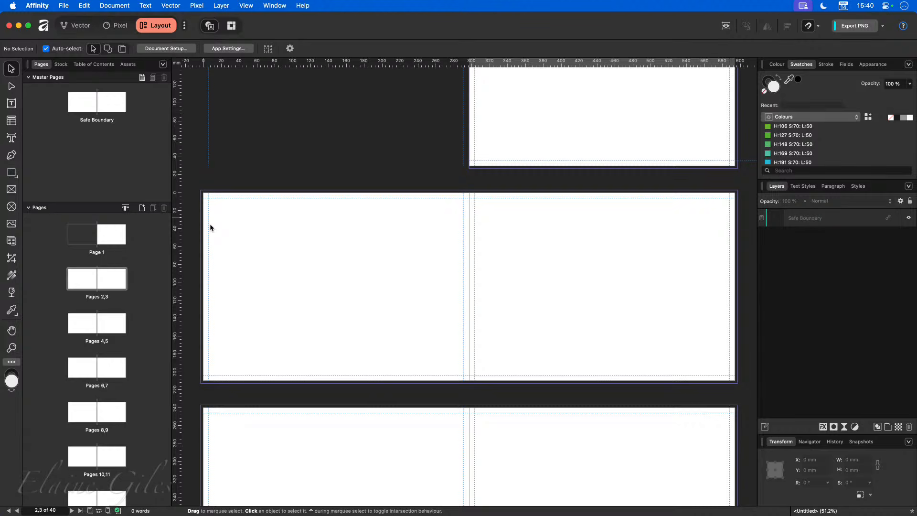
scroll(282, 198, "up", 8)
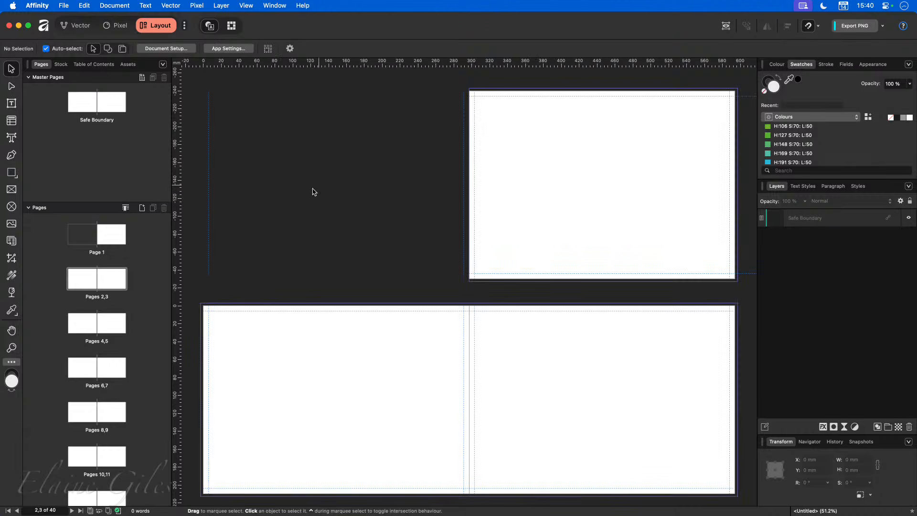
left_click(29, 77)
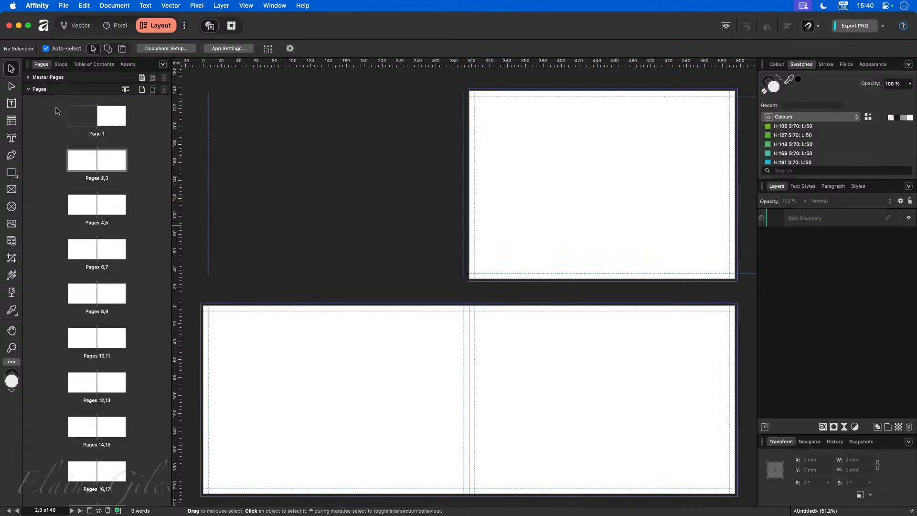
left_click(111, 116)
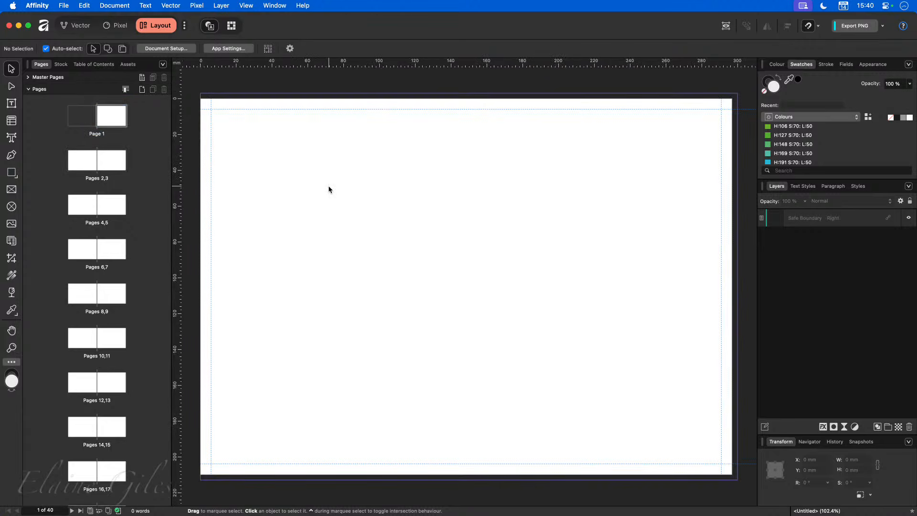
Step: Draw a picture frame over Page 1, extending it past the edges to 300 × 216 mm
left_click(11, 190)
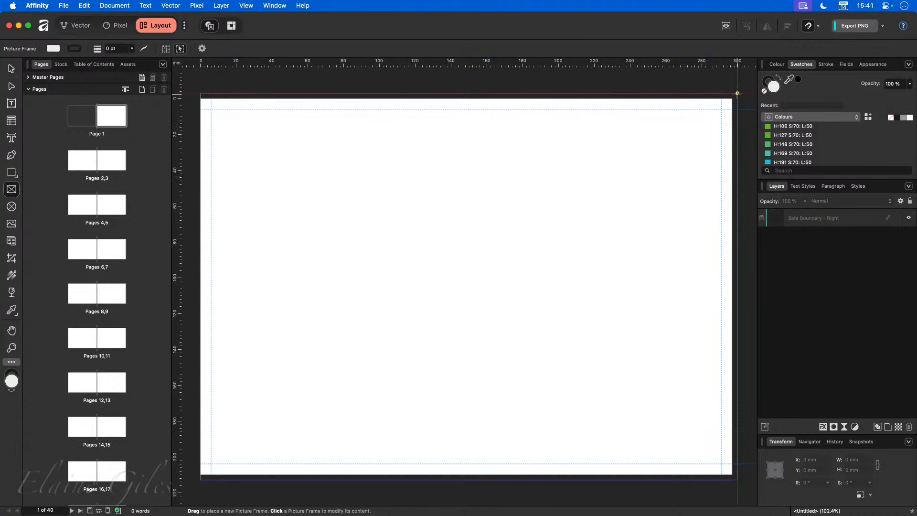
left_click_drag(732, 99, 201, 475)
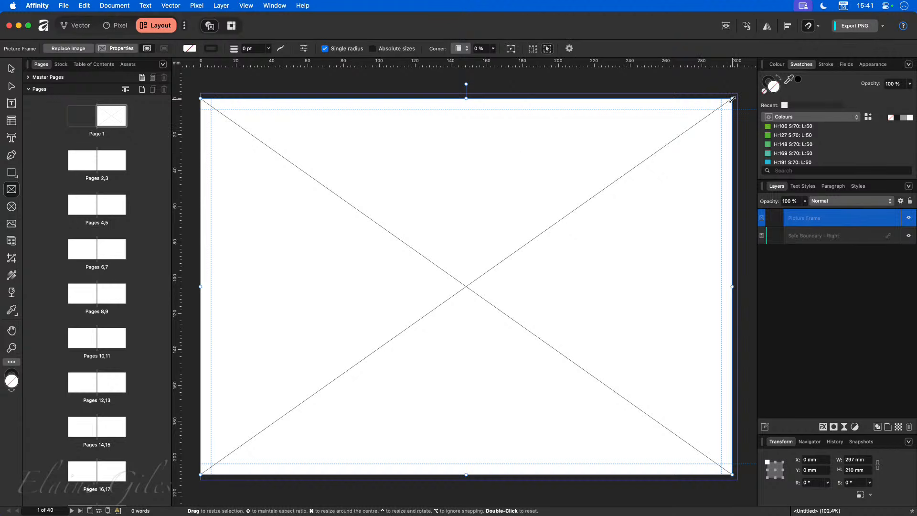
left_click_drag(732, 99, 738, 94)
left_click_drag(739, 476, 739, 480)
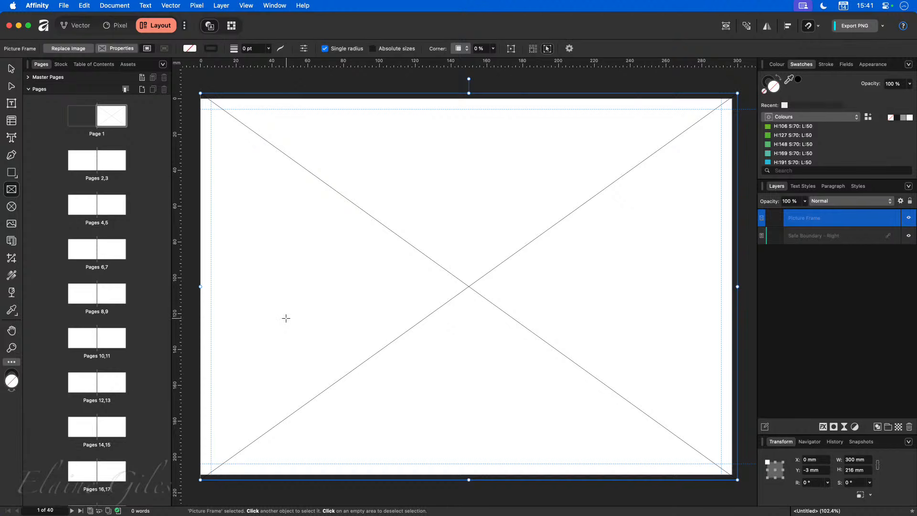
left_click(195, 310)
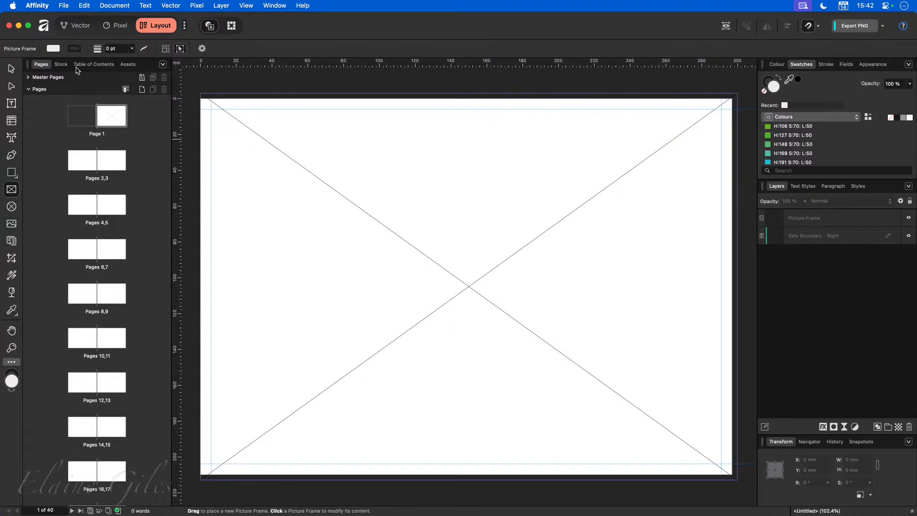
Step: Search Pixabay stock for 'wedding' and drop the bouquet photo into Page 1's frame
left_click(61, 64)
left_click(114, 79)
type("wedding")
key("Return")
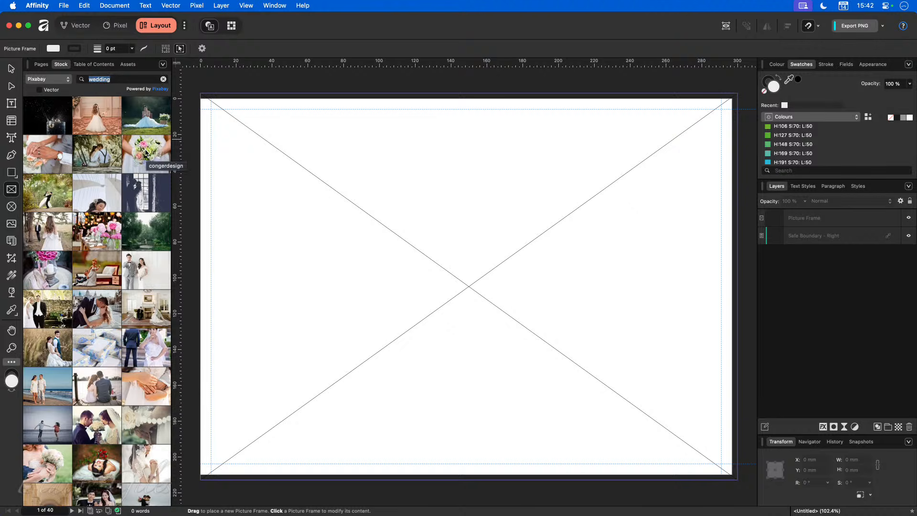
left_click_drag(145, 153, 400, 205)
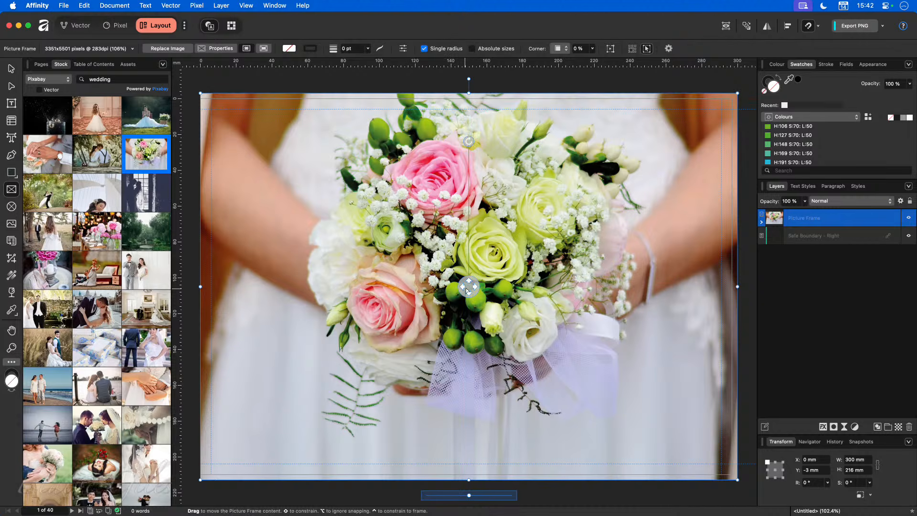
Step: Move the bouquet photo down and scale it to about 111% to cover the frame
left_click_drag(469, 287, 469, 319)
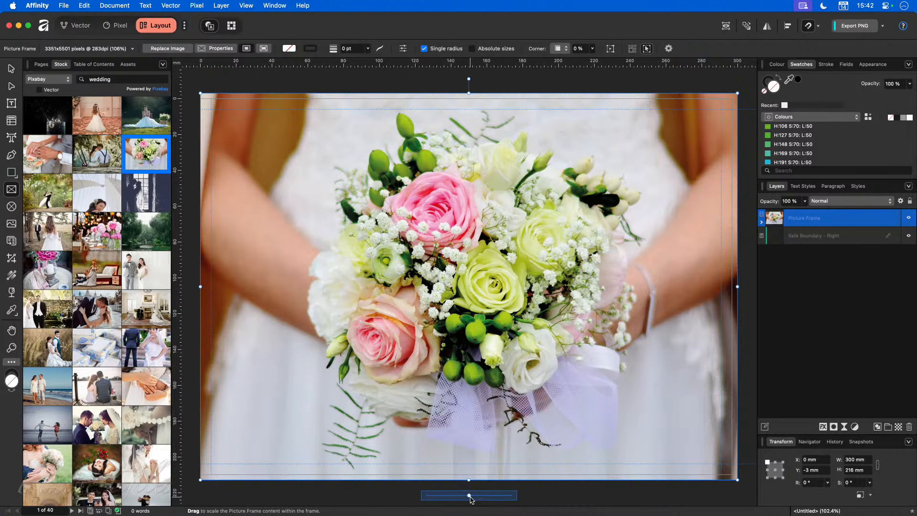
left_click_drag(470, 497, 449, 500)
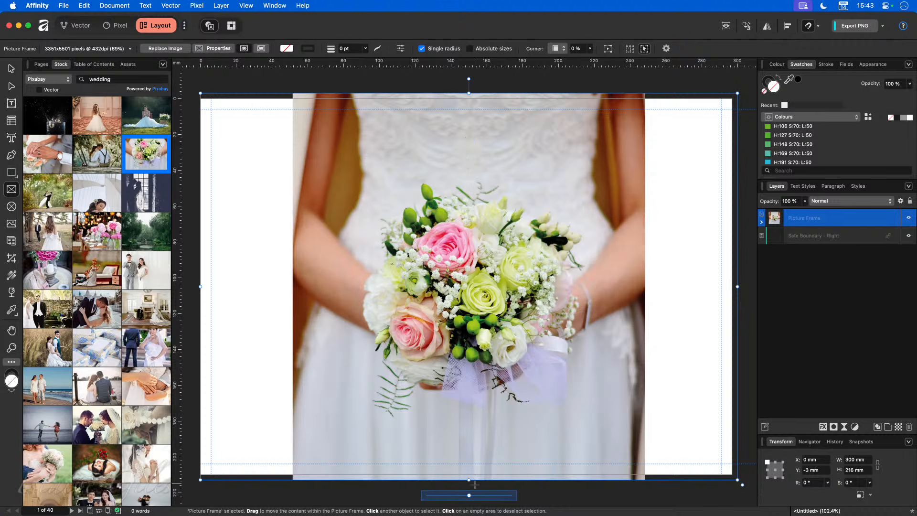
left_click_drag(469, 495, 497, 498)
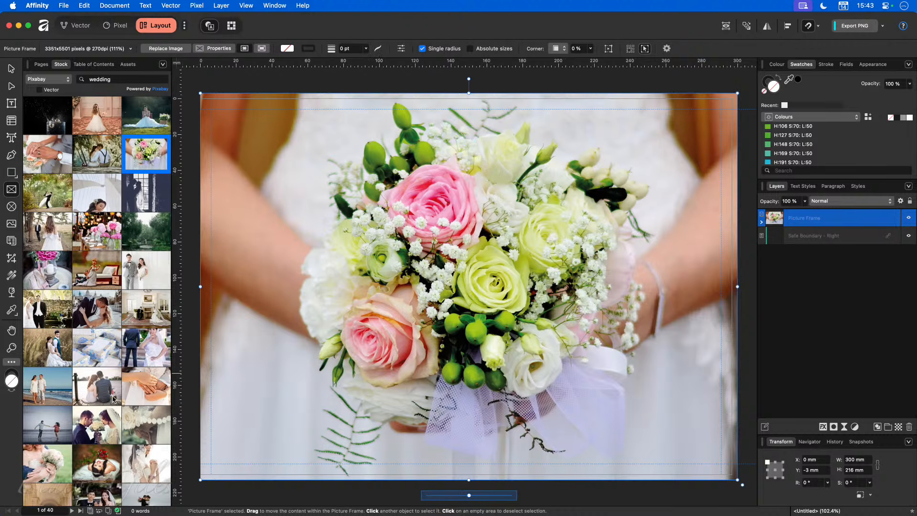
Step: Rotate the bouquet photo slightly and enlarge it to about 127% within its frame
scroll(114, 399, "down", 8)
scroll(115, 400, "down", 4)
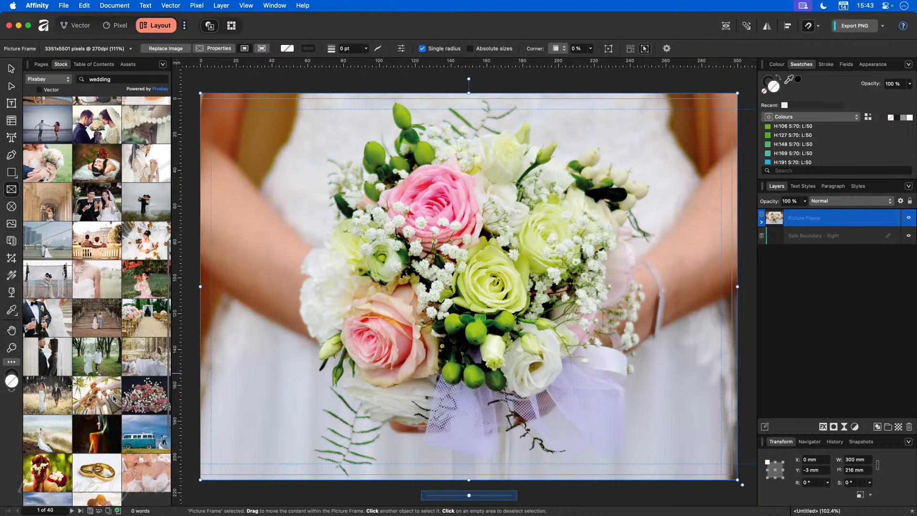
scroll(114, 399, "up", 5)
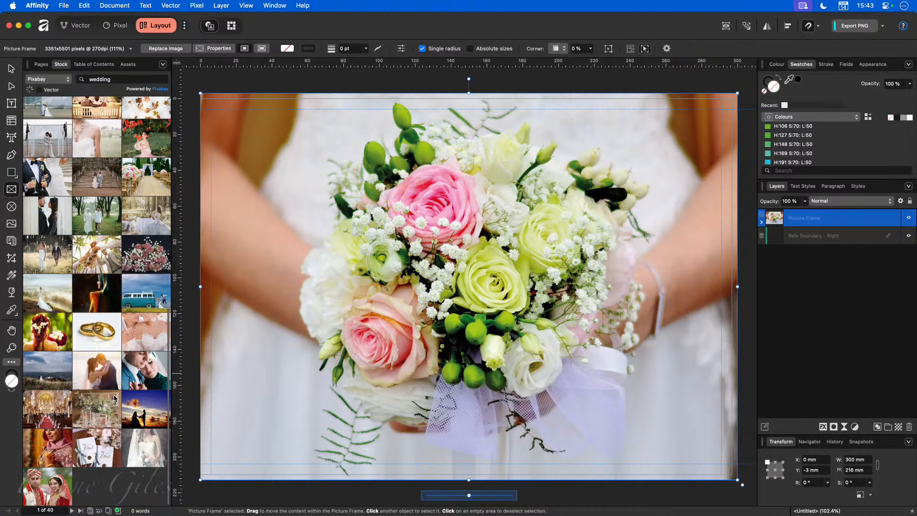
scroll(115, 400, "up", 5)
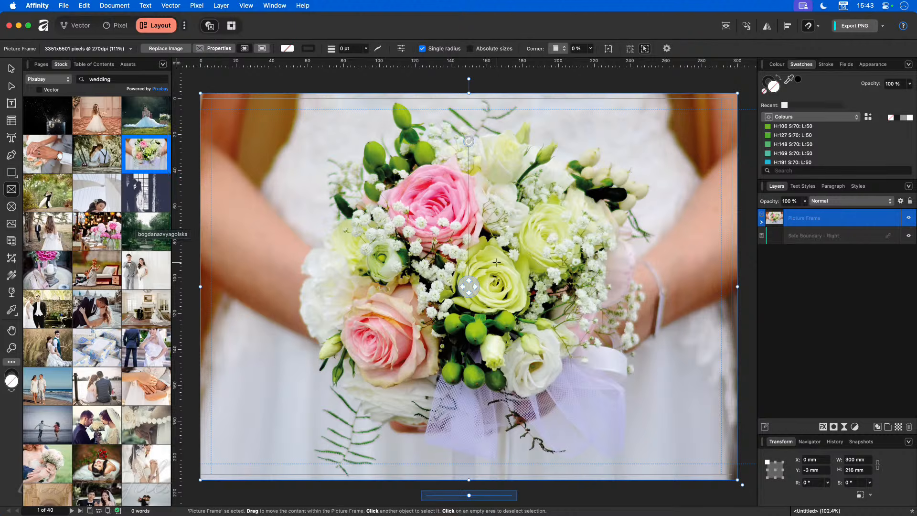
mouse_move(466, 288)
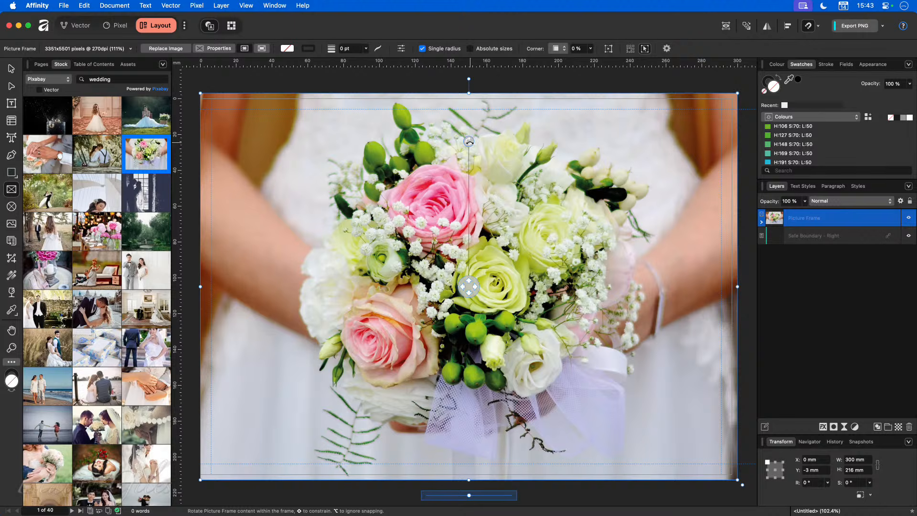
left_click_drag(469, 142, 437, 145)
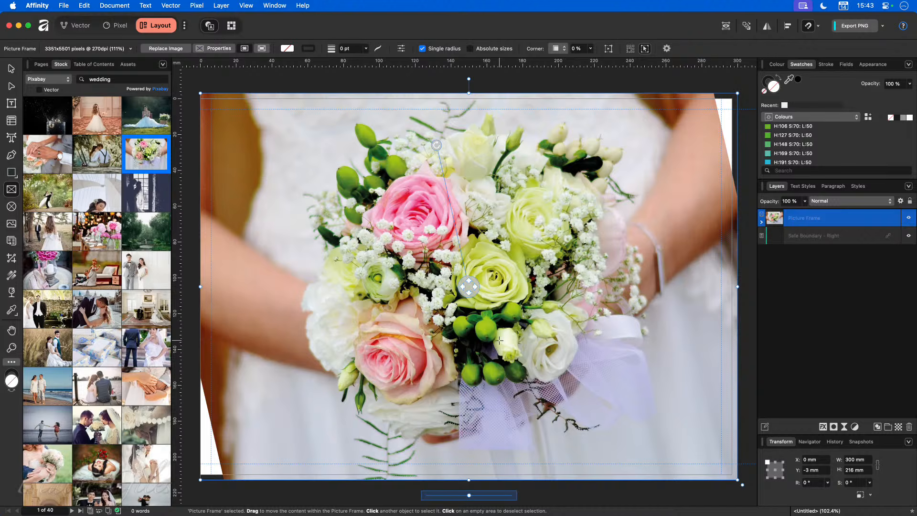
scroll(499, 341, "down", 4)
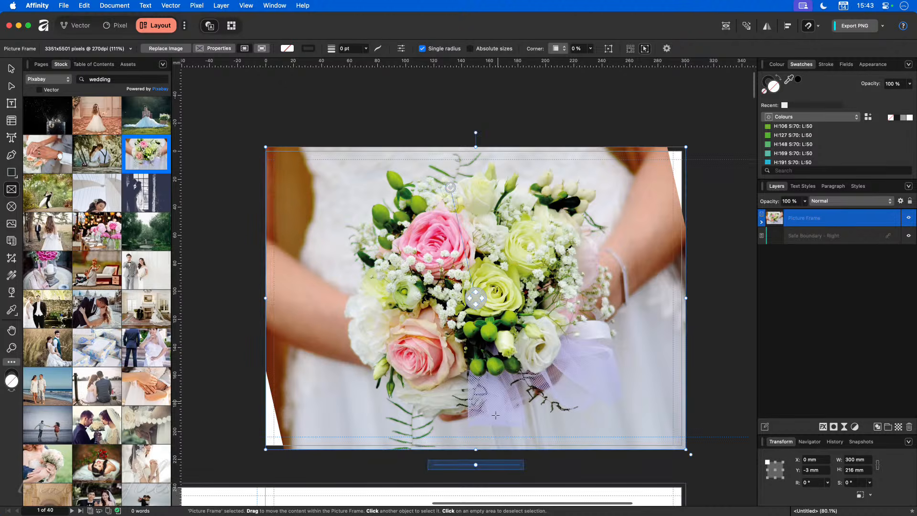
left_click_drag(476, 465, 483, 468)
left_click_drag(458, 190, 437, 195)
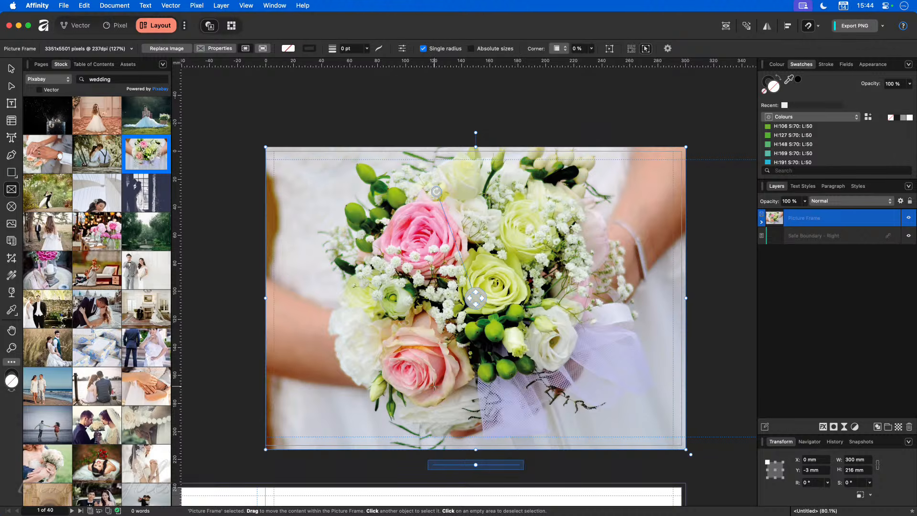
scroll(435, 386, "down", 10)
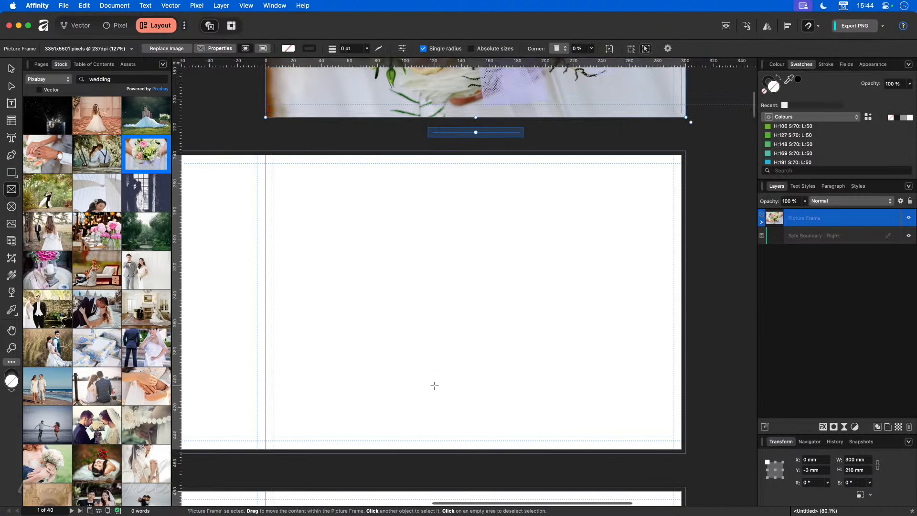
left_click_drag(146, 153, 436, 310)
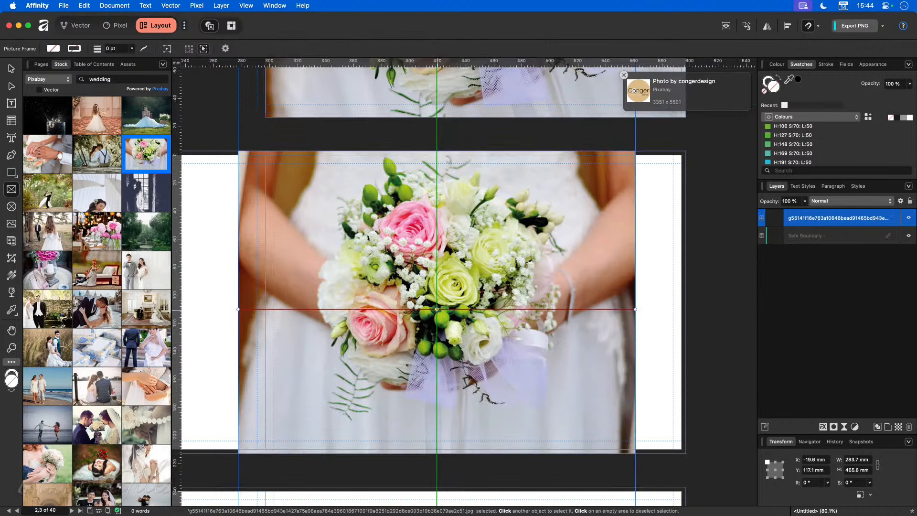
left_click(13, 70)
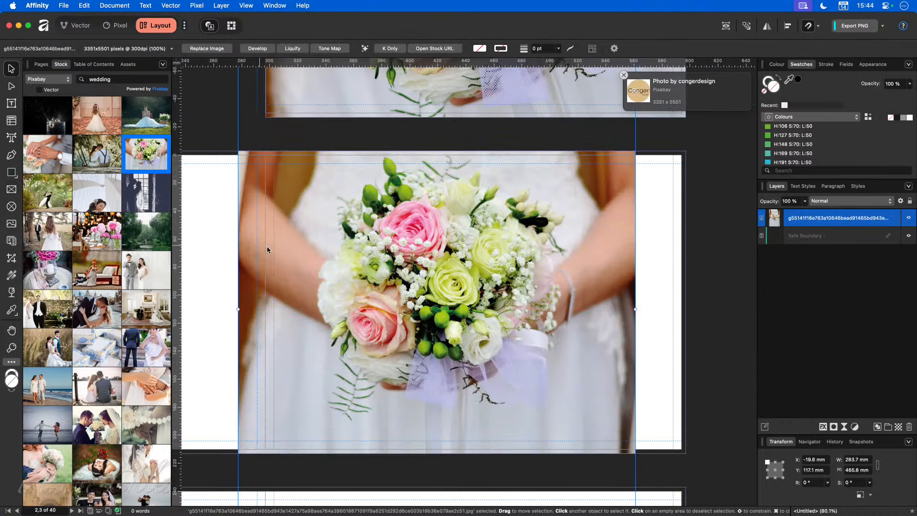
left_click_drag(415, 229, 497, 308)
left_click_drag(505, 409, 466, 209)
left_click_drag(485, 368, 495, 345)
left_click_drag(472, 283, 461, 479)
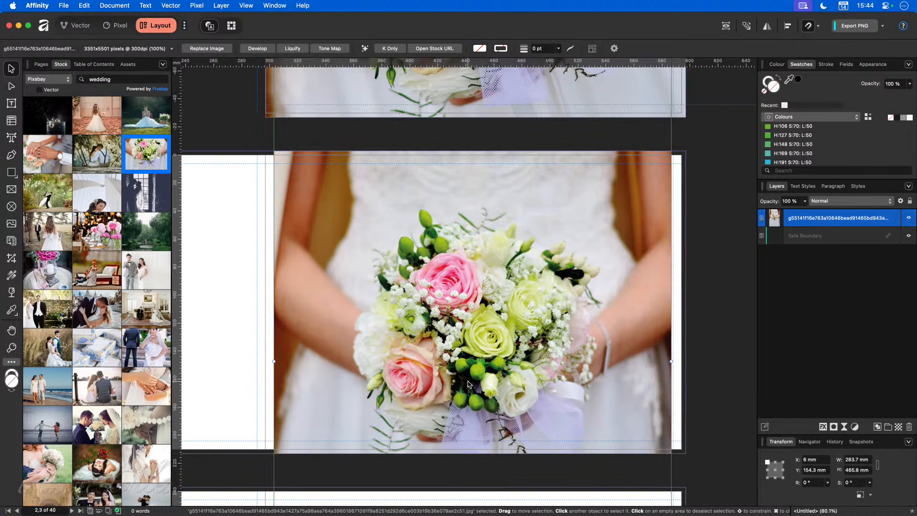
left_click_drag(470, 386, 487, 399)
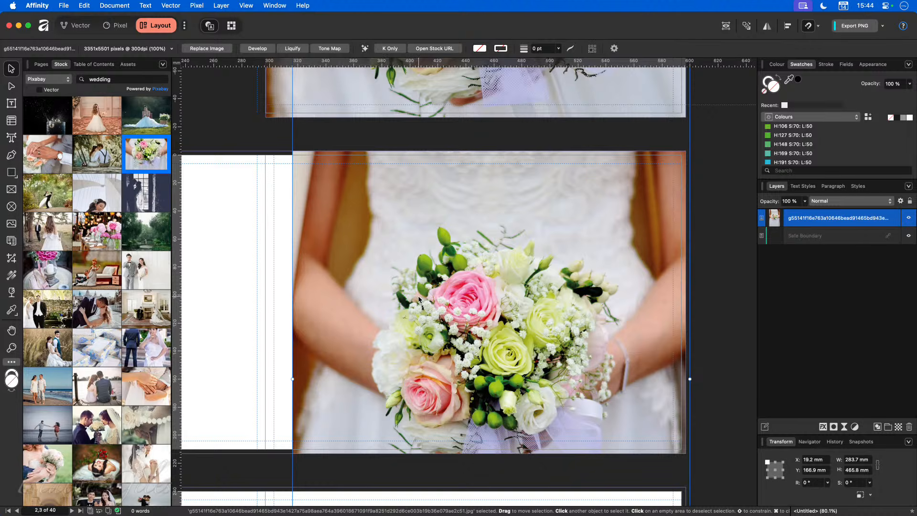
key("Delete")
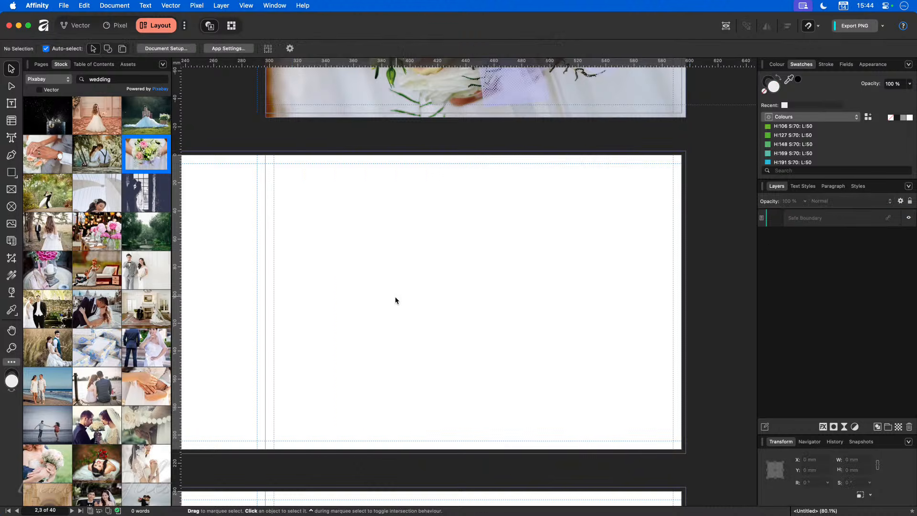
scroll(394, 297, "up", 1)
scroll(393, 297, "down", 1)
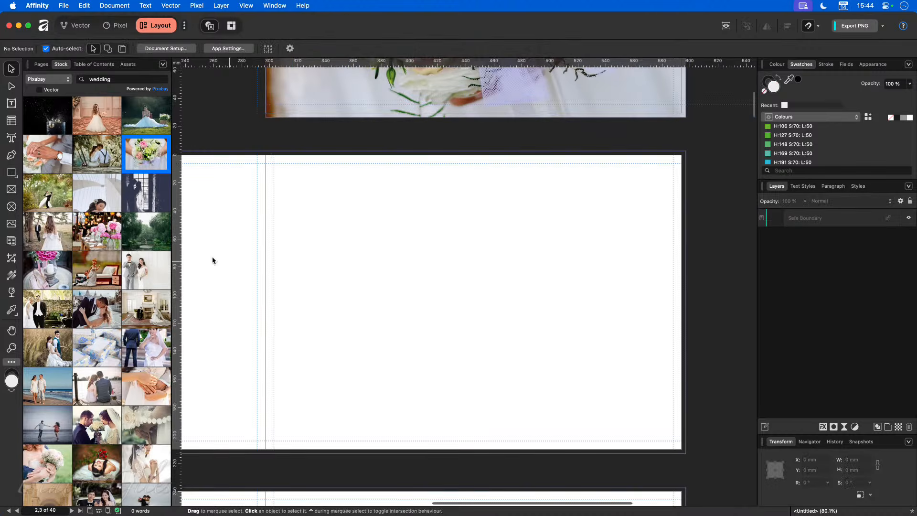
Step: Draw a 300 × 216 mm picture frame covering the right-hand page
left_click(11, 190)
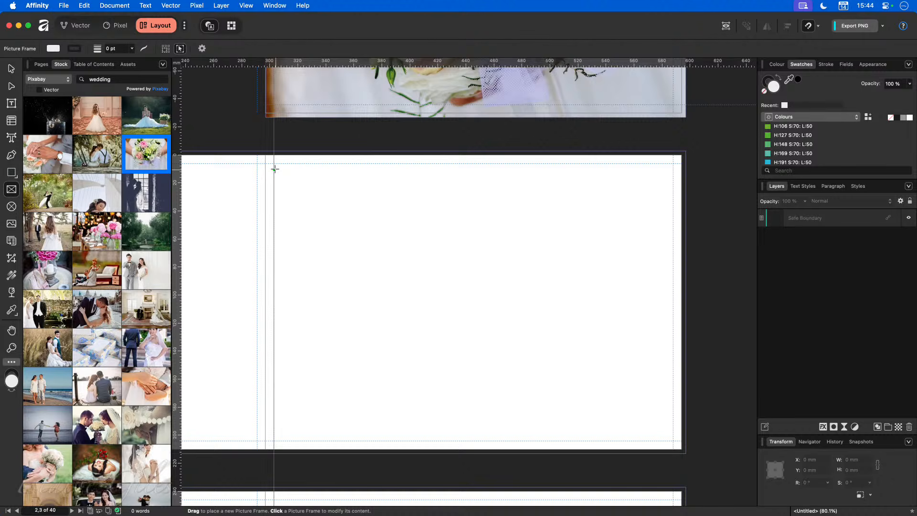
left_click_drag(266, 151, 687, 453)
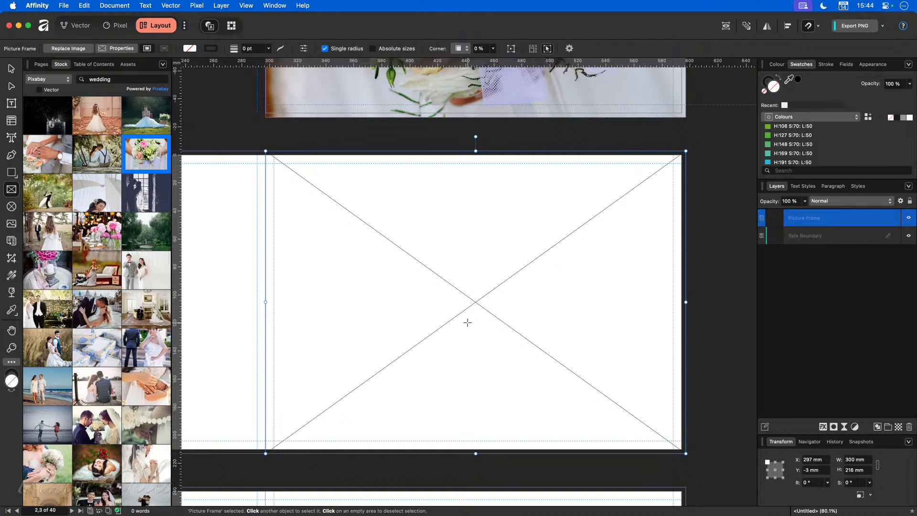
Step: Preview the page without guides, then choose a pink fill colour in the Colour Chooser
key("ctrl+w")
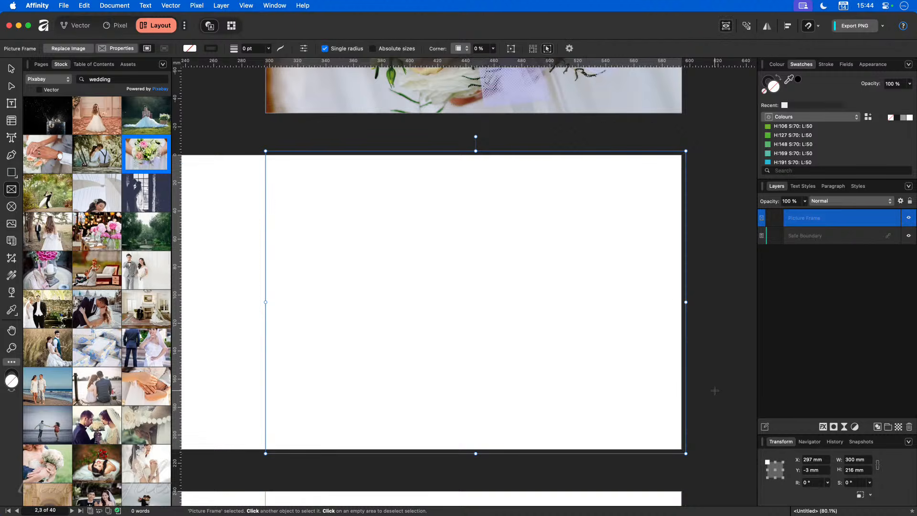
left_click(720, 419)
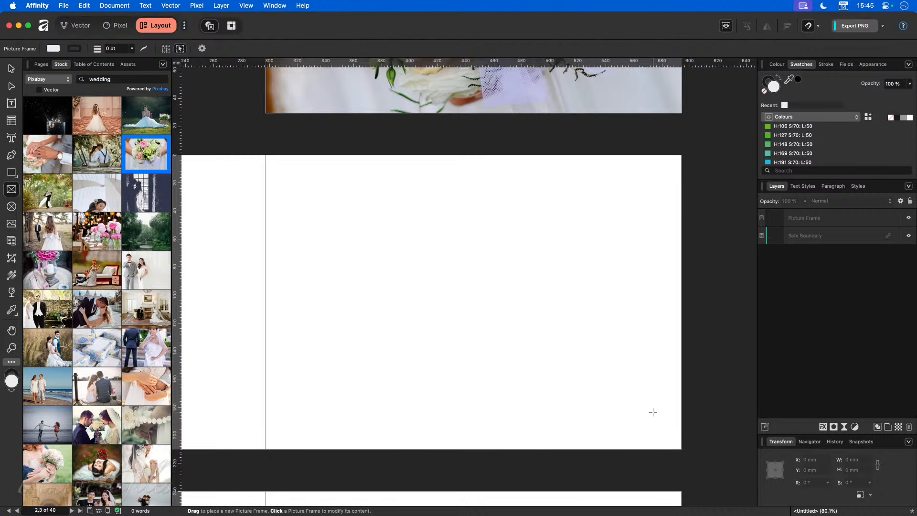
key("ctrl+w")
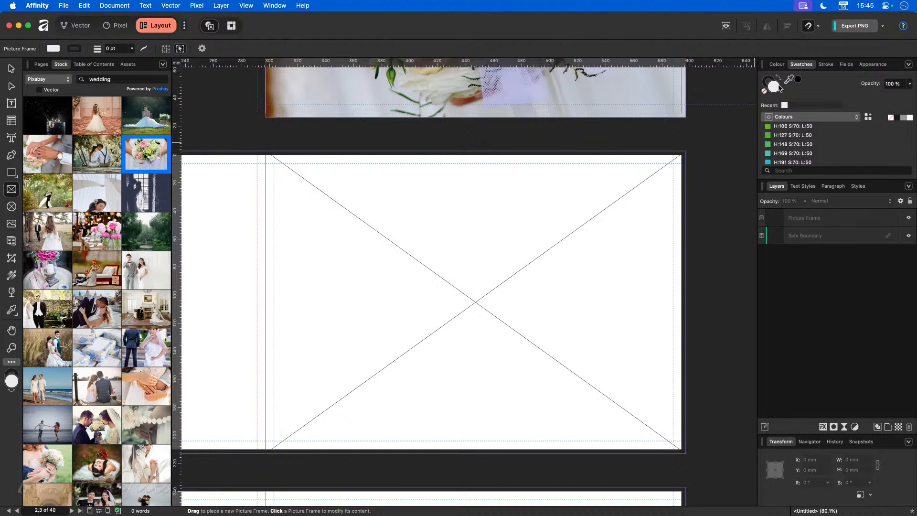
scroll(781, 160, "down", 5)
scroll(782, 161, "down", 3)
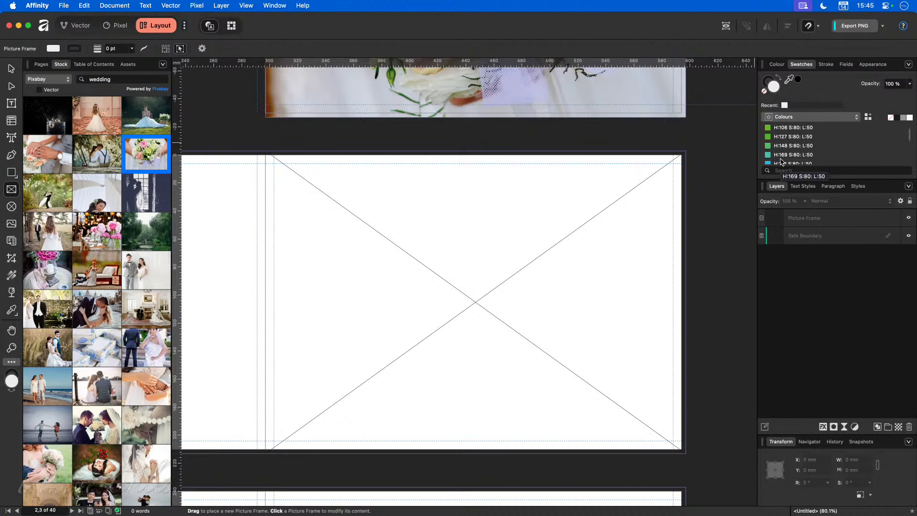
scroll(781, 161, "down", 5)
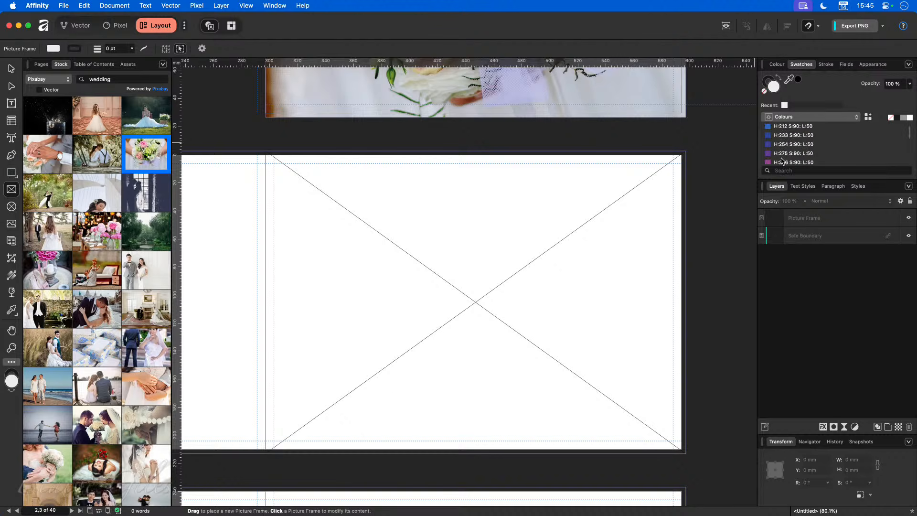
scroll(782, 162, "down", 5)
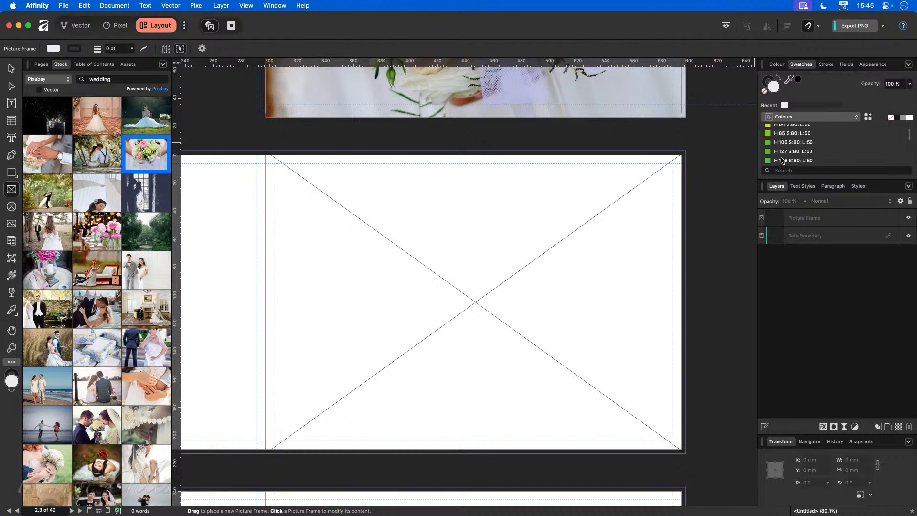
double_click(774, 86)
mouse_move(394, 241)
left_mouse_down()
mouse_move(365, 242)
mouse_move(399, 262)
mouse_move(385, 242)
left_mouse_up()
left_click(399, 264)
left_click(510, 407)
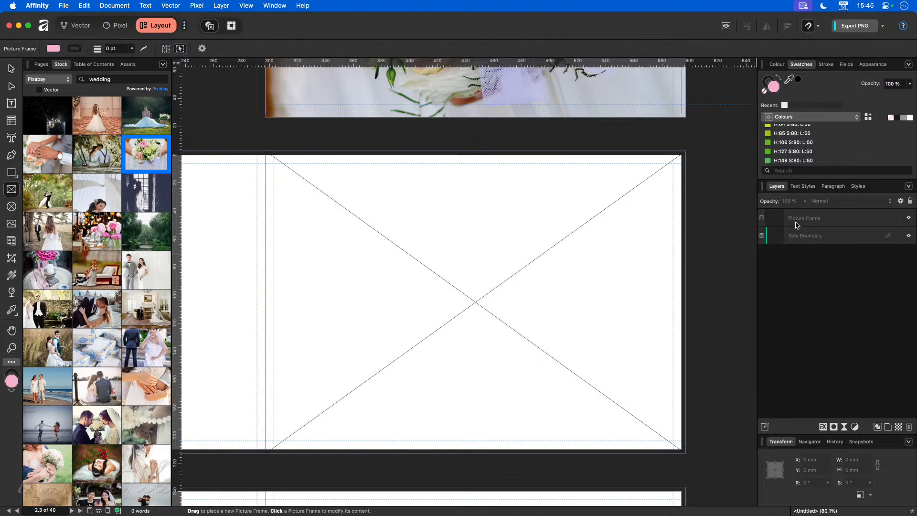
Step: Lighten the empty frame's fill to pale pink FFE1EA and preview it with W
left_click(814, 223)
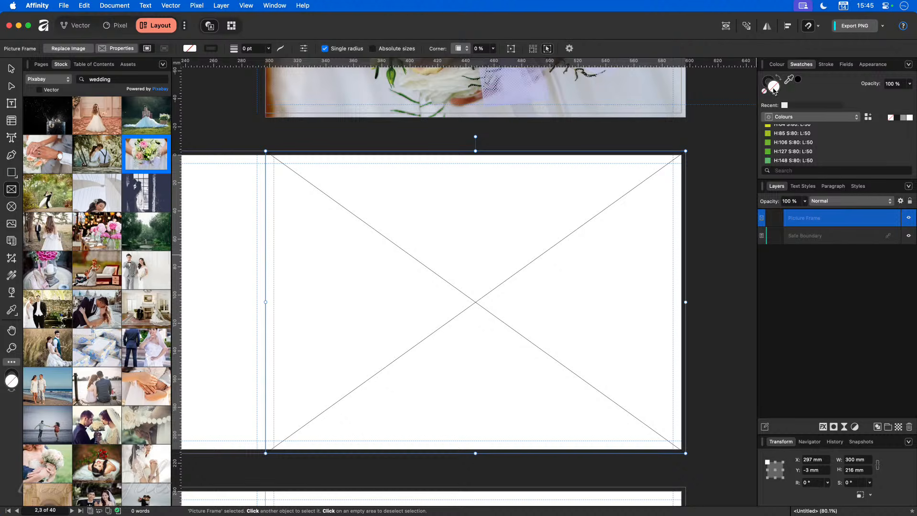
double_click(775, 90)
mouse_move(400, 242)
left_mouse_down()
mouse_move(382, 243)
mouse_move(413, 249)
mouse_move(401, 242)
mouse_move(405, 250)
left_mouse_up()
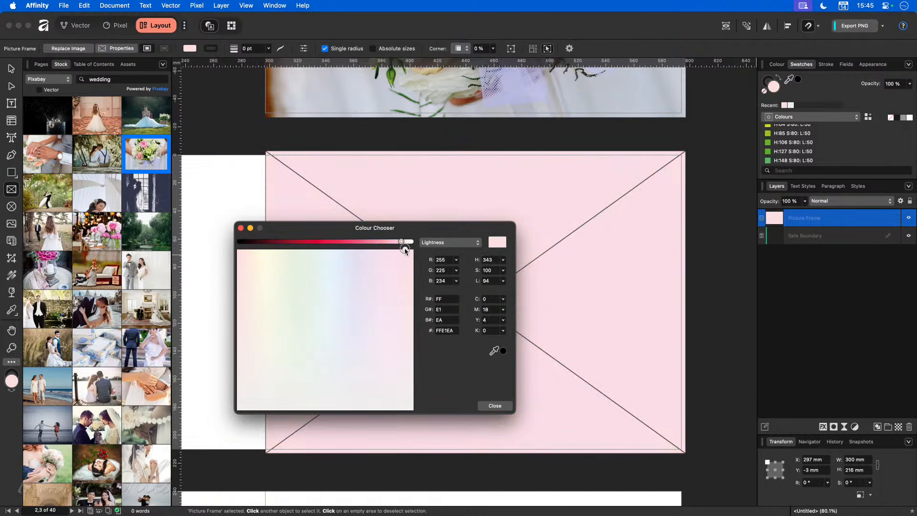
left_click(495, 405)
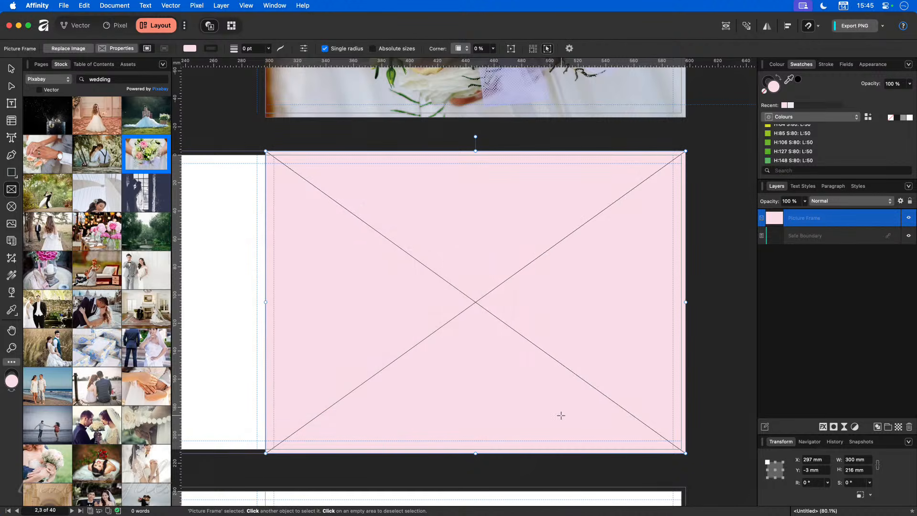
key("w")
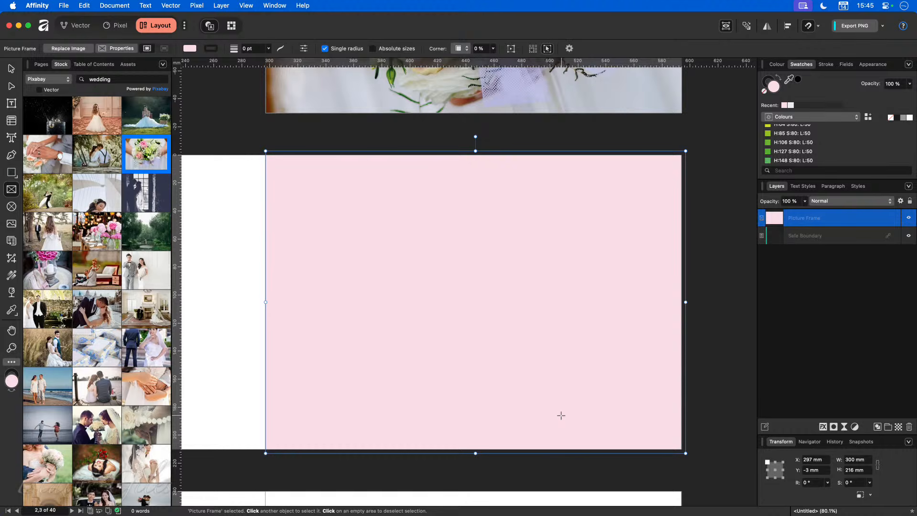
key("w")
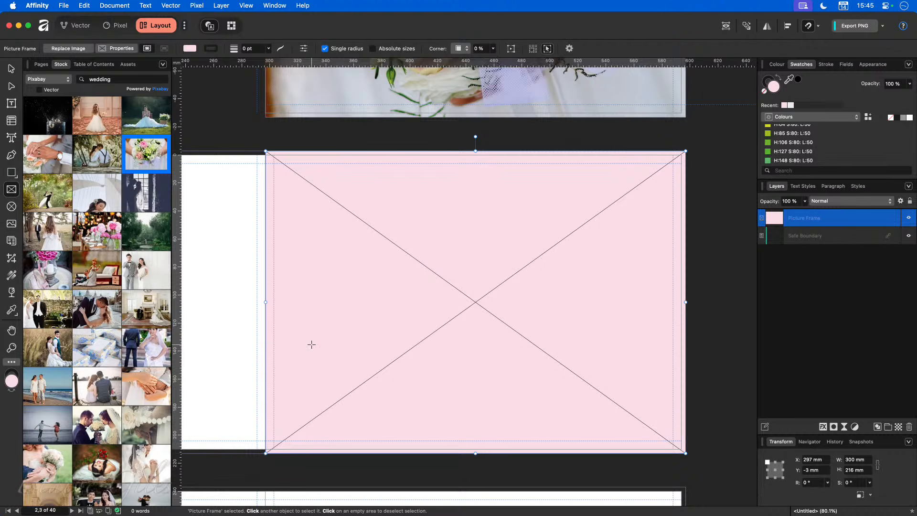
Step: Drop the bouquet photo into the pink frame, then draw a 600 × 216 mm frame across pages 4–5
left_click_drag(157, 159, 437, 312)
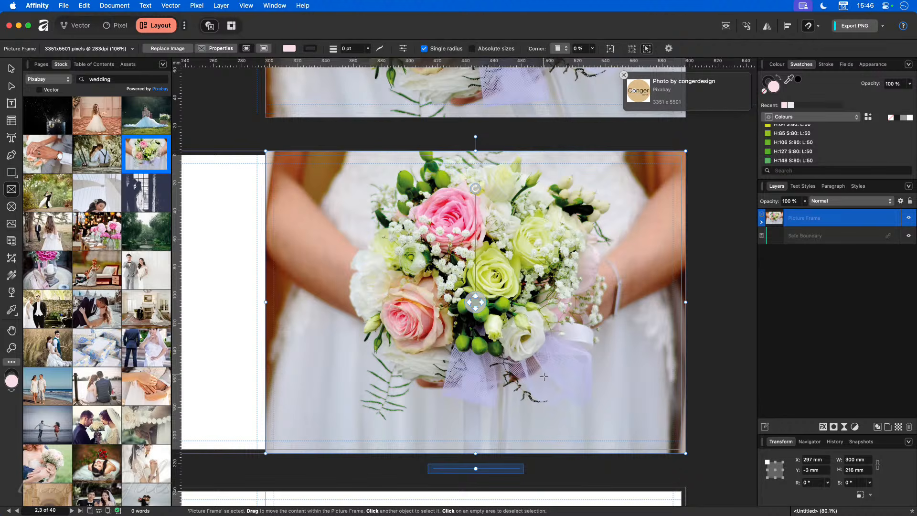
scroll(489, 386, "down", 10)
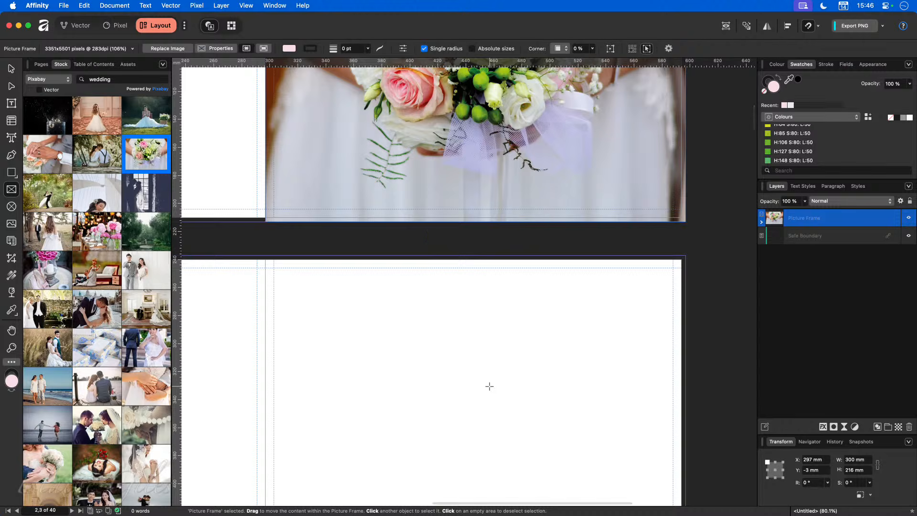
key("super+0")
scroll(443, 365, "down", 7)
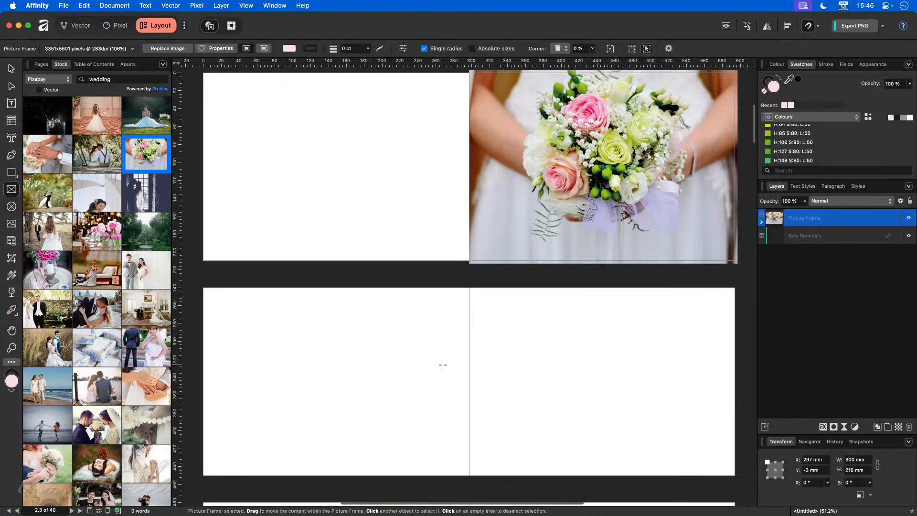
scroll(443, 365, "down", 1)
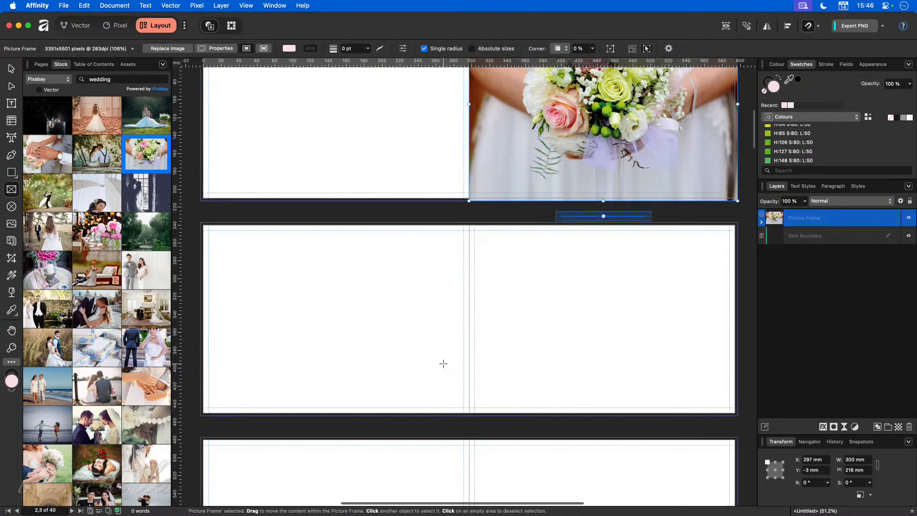
scroll(443, 364, "right", 1)
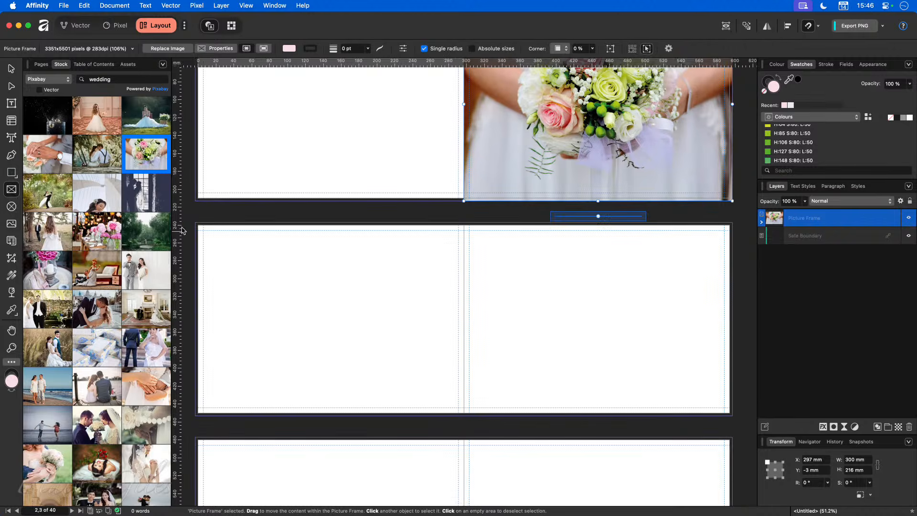
left_click_drag(198, 224, 733, 415)
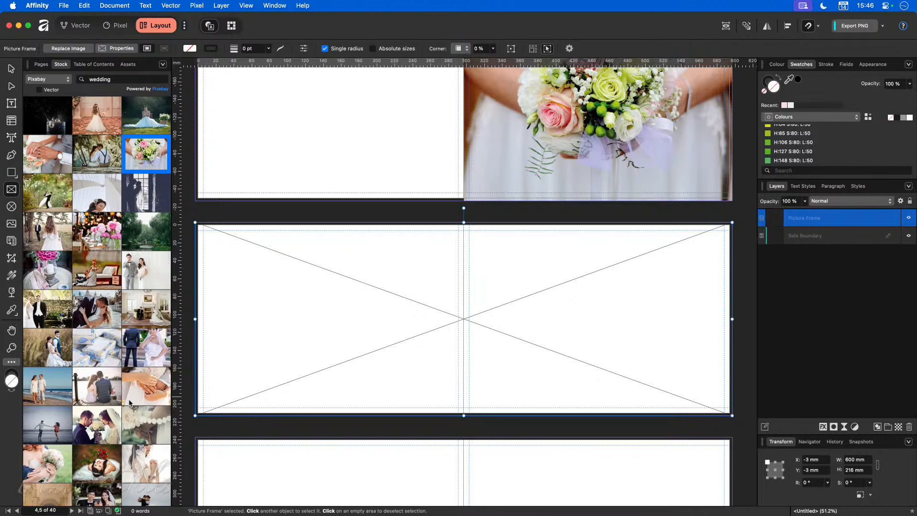
Step: Launch Eagle from the Raycast launcher with 'eag' to browse the Weddings photos
scroll(105, 426, "down", 2)
scroll(105, 425, "down", 5)
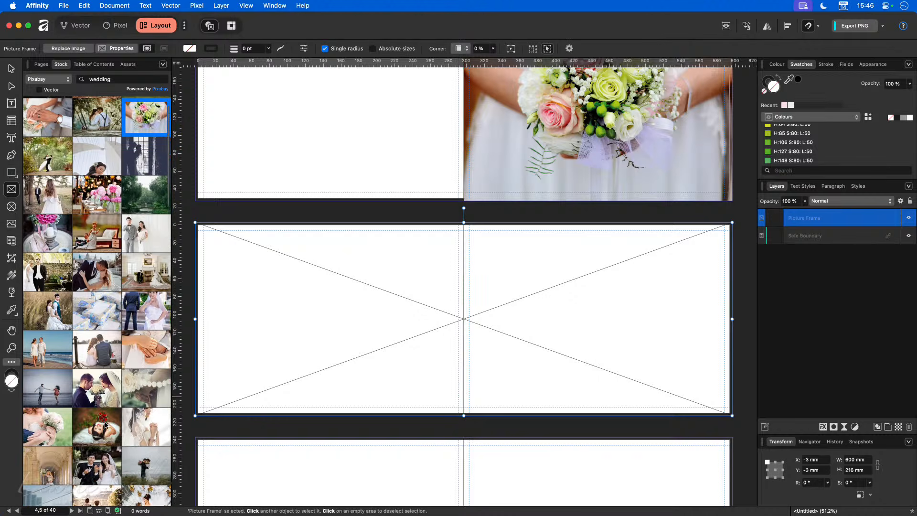
scroll(105, 426, "down", 15)
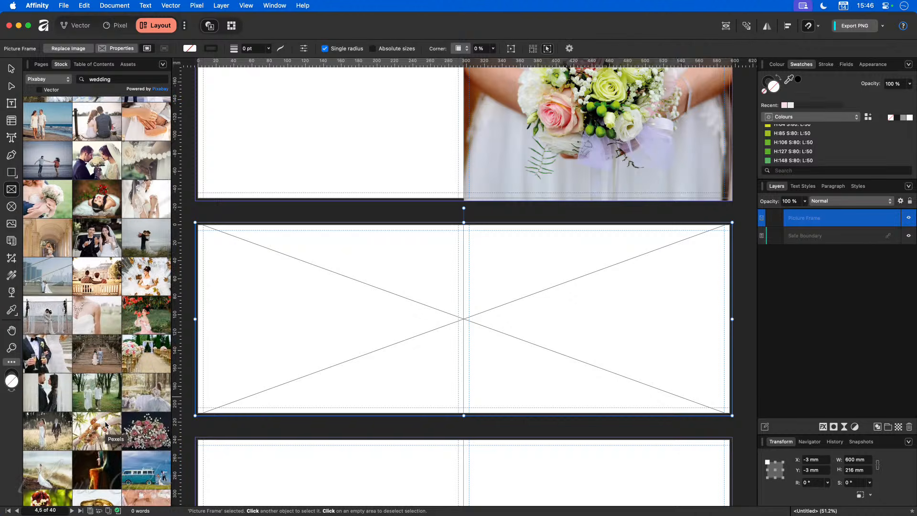
key("alt+space")
type("eag")
key("Return")
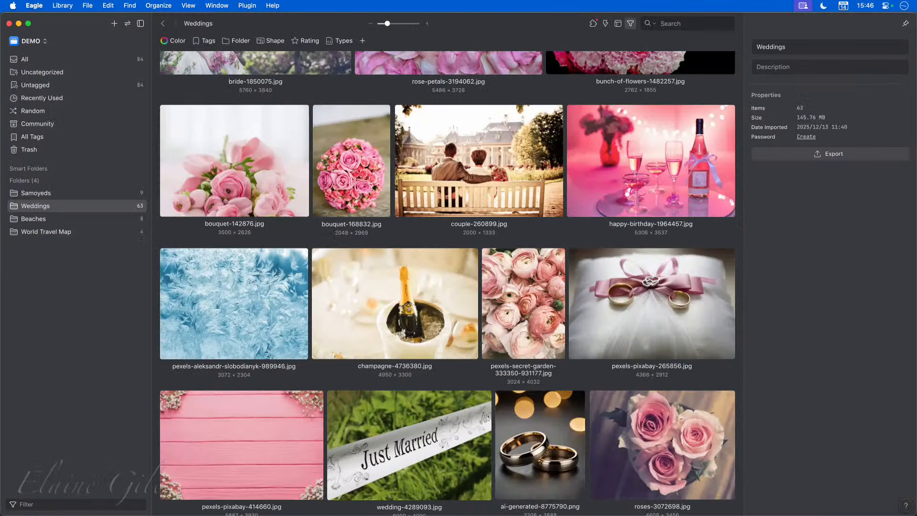
Step: Select the Just Married ribbon photo wedding-4289093.jpg in Eagle's Weddings folder, then return to Affinity
scroll(420, 401, "down", 2)
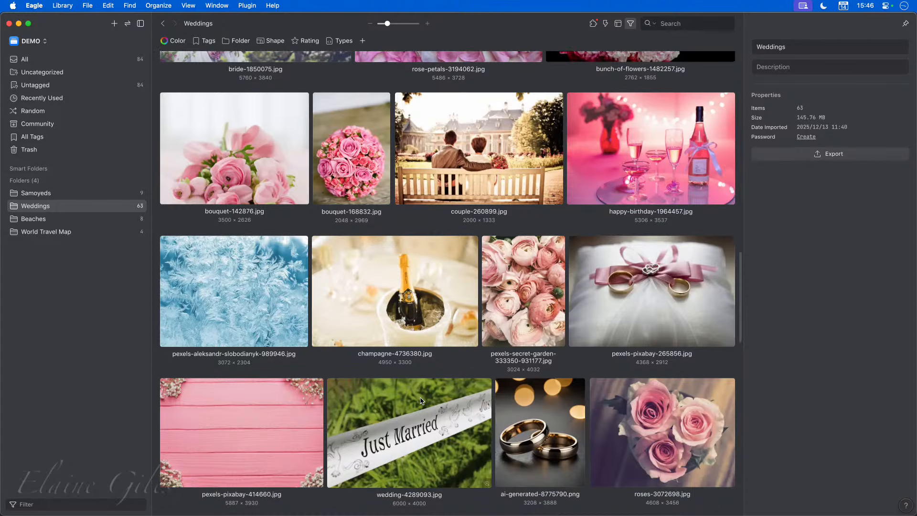
scroll(420, 400, "down", 1)
left_click(414, 421)
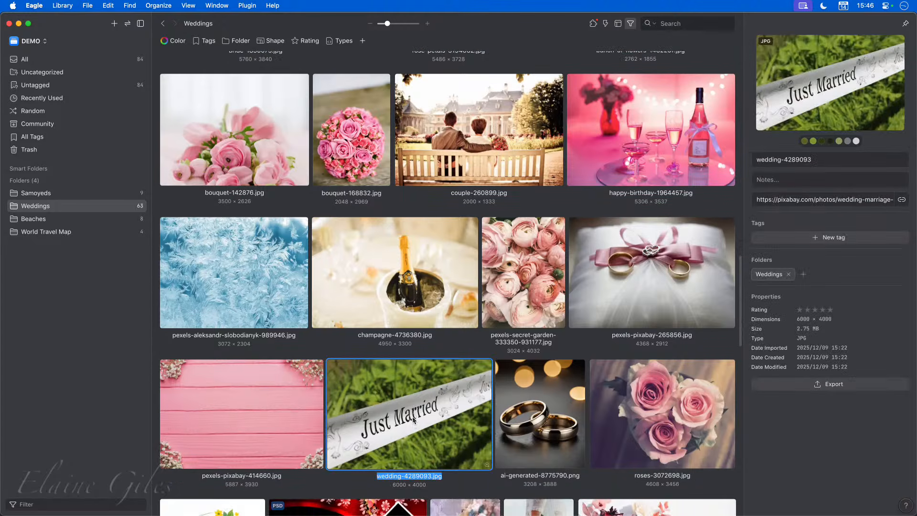
key("super+Tab")
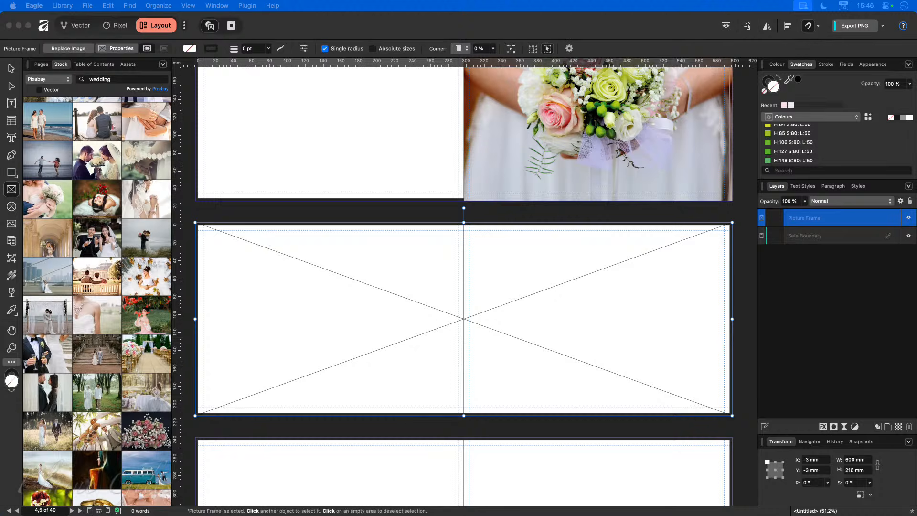
Step: Drop the Just Married photo into the 600 × 216 mm spread frame, then shift and enlarge it
left_click_drag(1, 416, 419, 317)
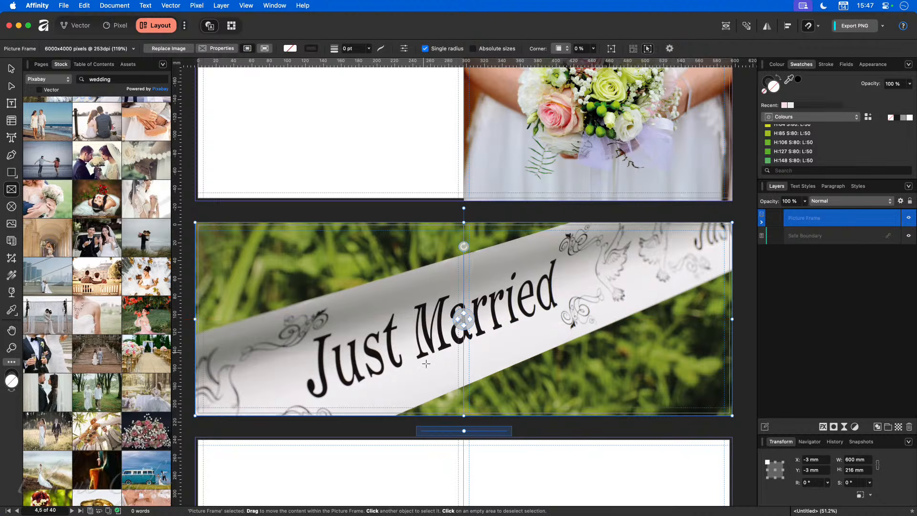
left_click_drag(464, 319, 466, 295)
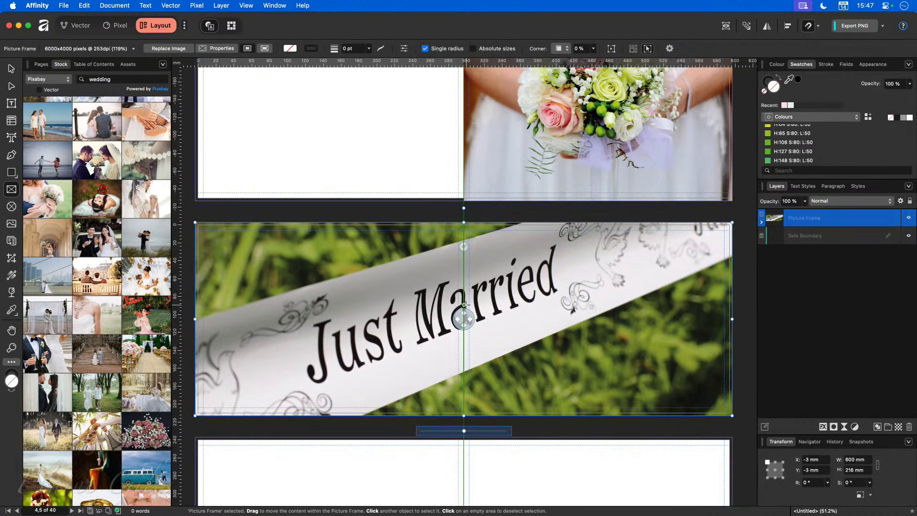
left_click_drag(464, 431, 474, 432)
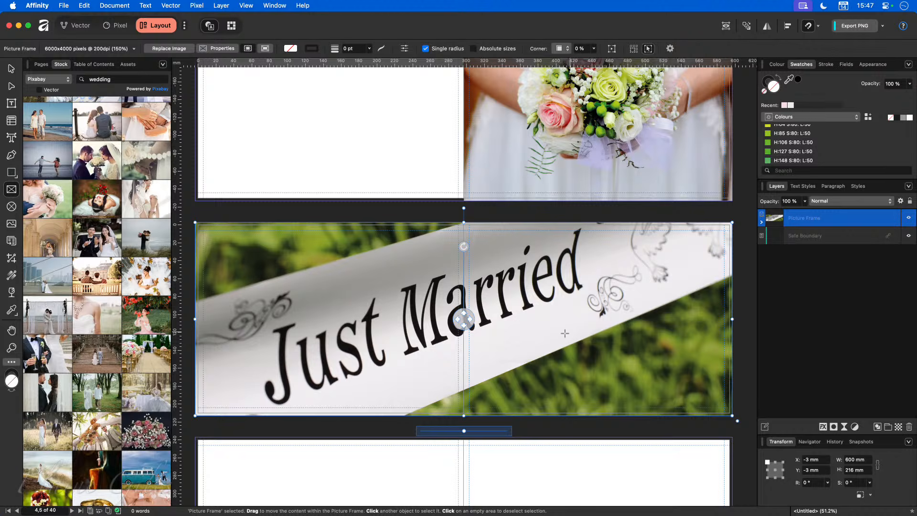
scroll(472, 344, "down", 8)
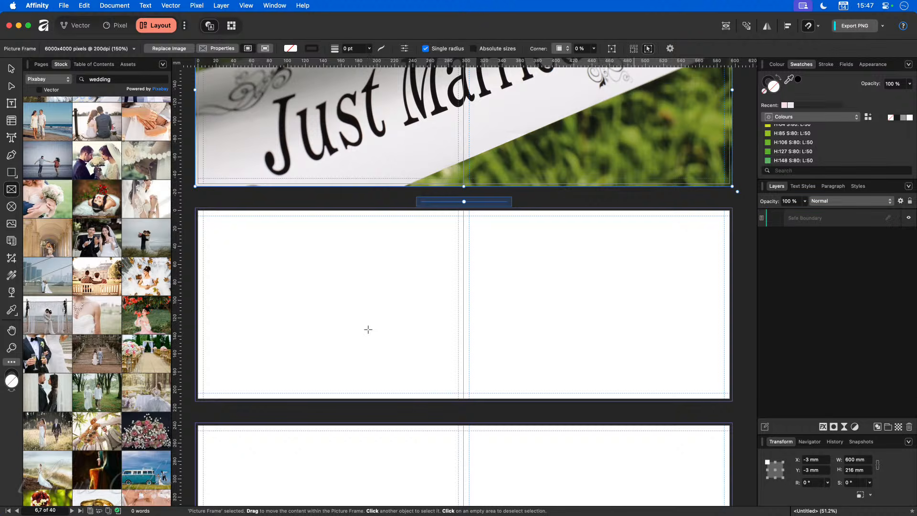
left_click(10, 69)
left_click(293, 200)
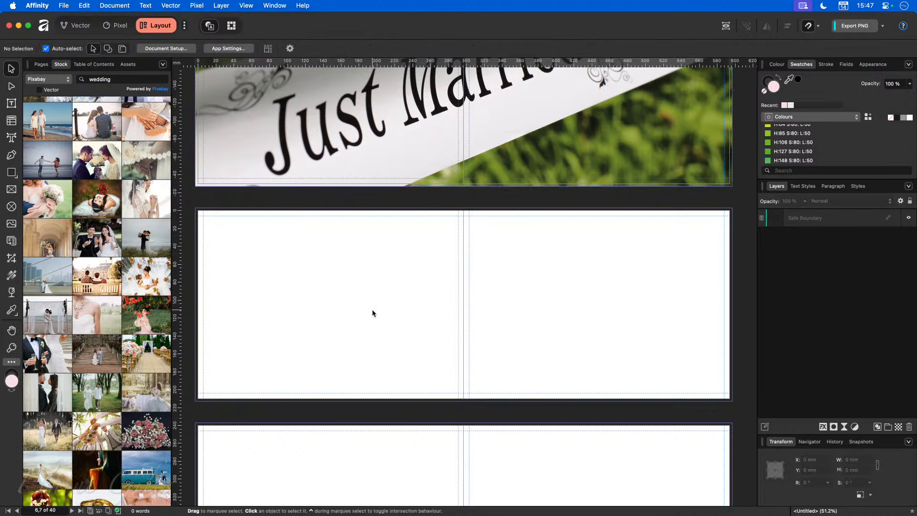
key("super+s")
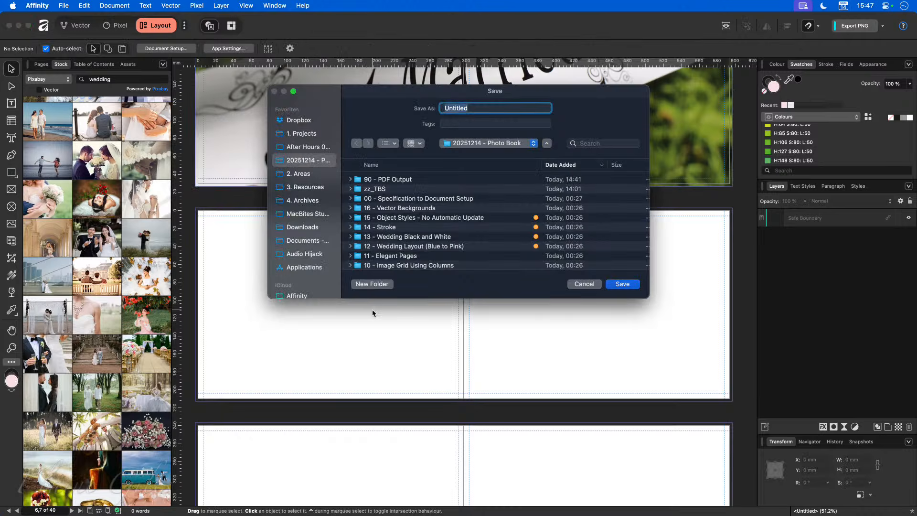
key("Escape")
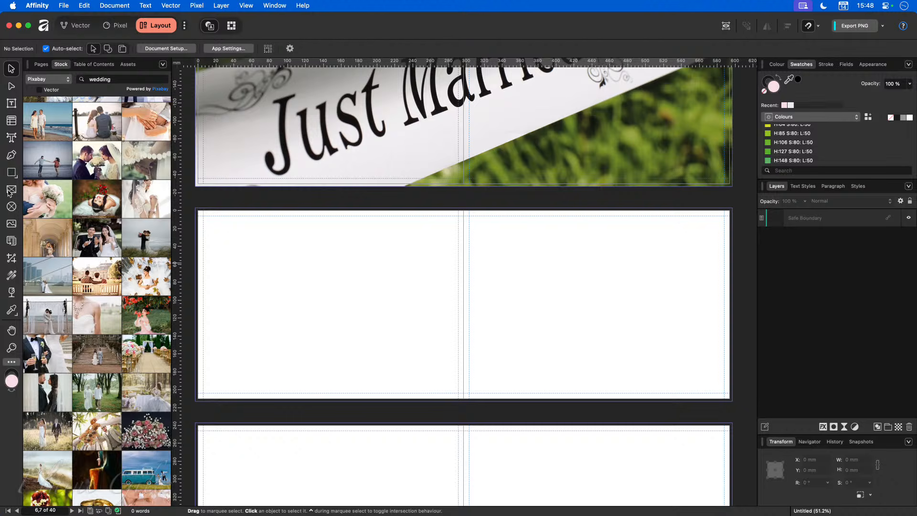
left_click(11, 189)
left_click_drag(247, 242, 335, 298)
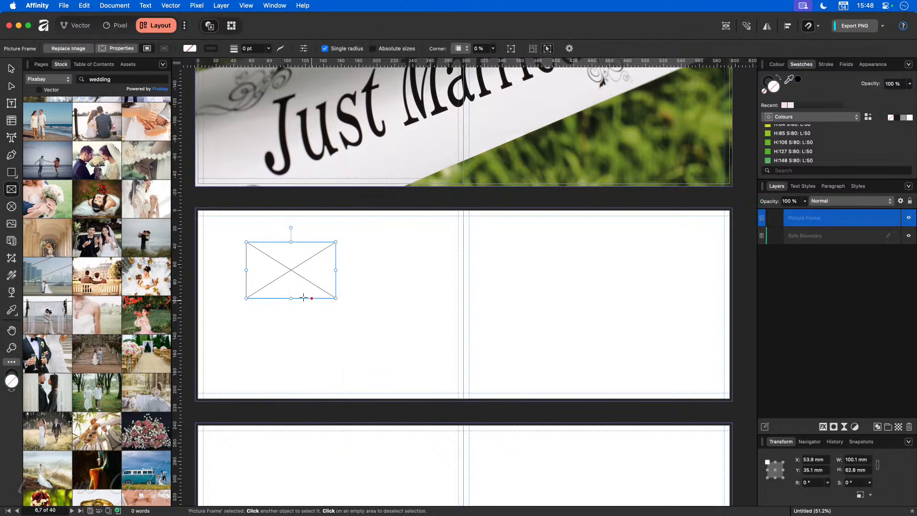
key("v")
mouse_move(286, 272)
left_mouse_down()
mouse_move(352, 280)
mouse_move(383, 272)
mouse_move(383, 340)
mouse_move(284, 333)
left_mouse_up()
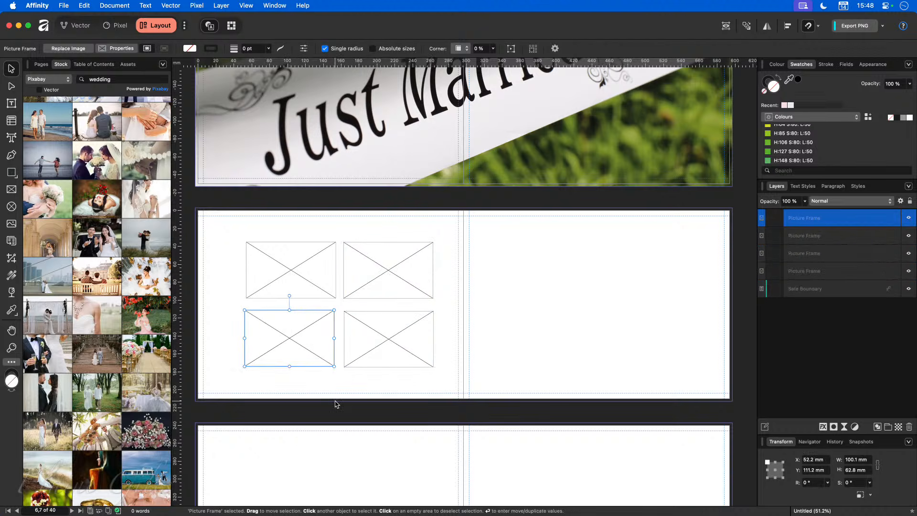
left_click_drag(282, 339, 284, 337)
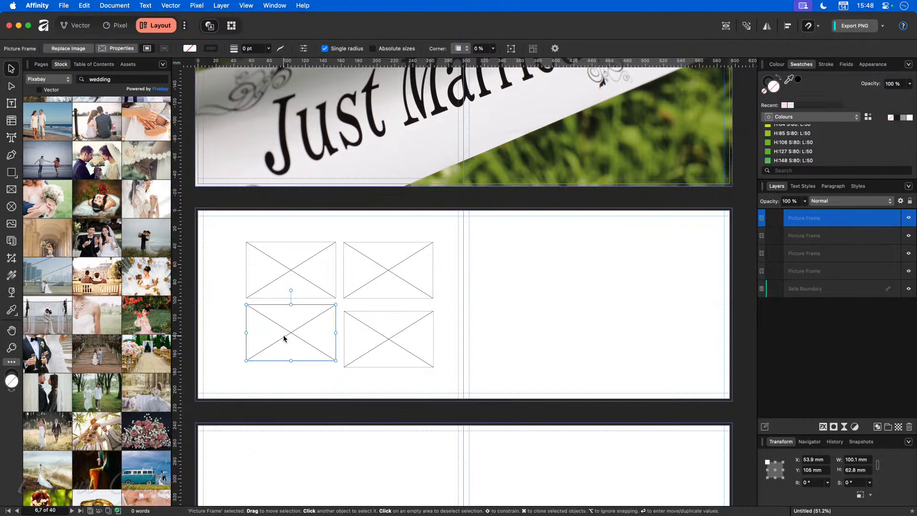
left_click(819, 27)
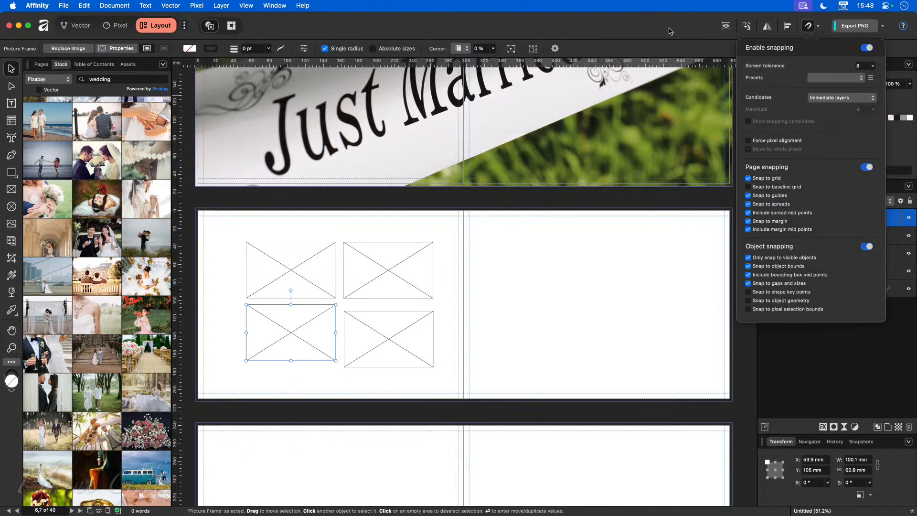
left_click_drag(373, 343, 373, 336)
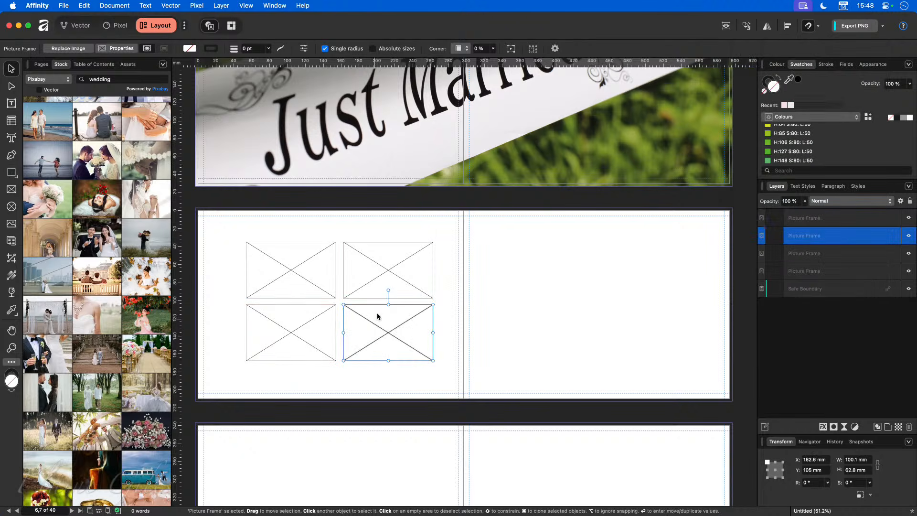
left_click(381, 273)
left_click_drag(382, 278, 381, 277)
left_click(425, 383)
left_click_drag(448, 380, 203, 218)
left_click_drag(303, 260, 298, 266)
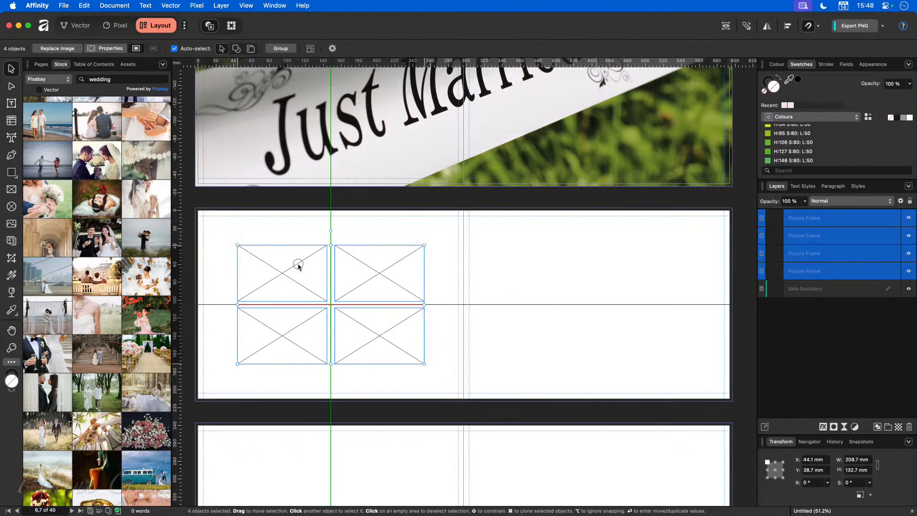
left_click_drag(298, 266, 298, 267)
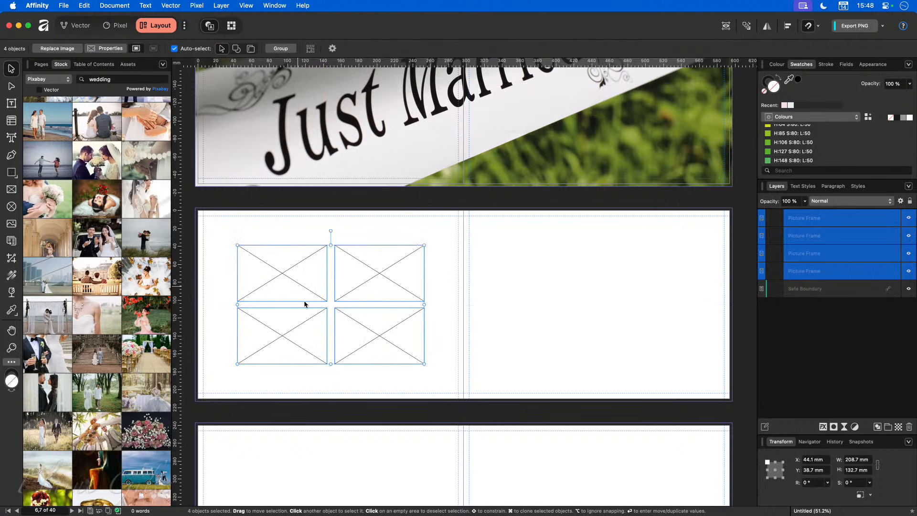
left_click(387, 382)
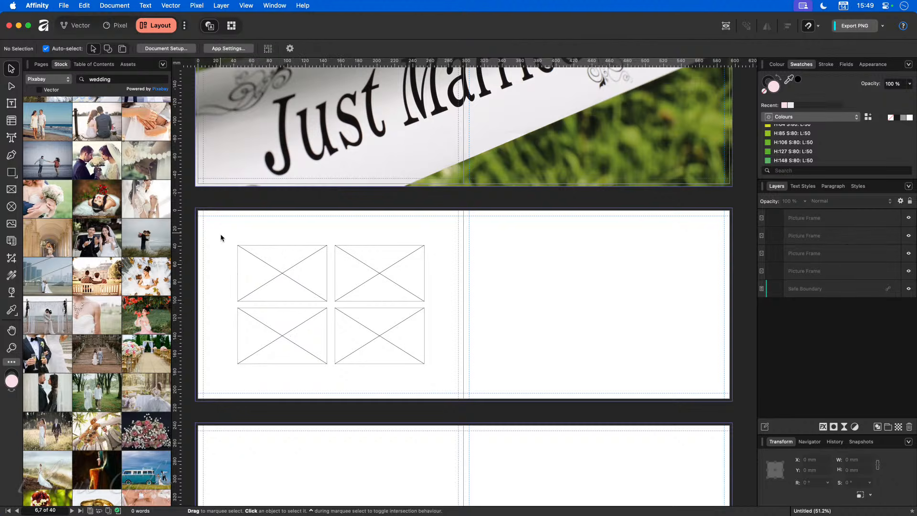
left_click_drag(226, 225, 450, 372)
key("Delete")
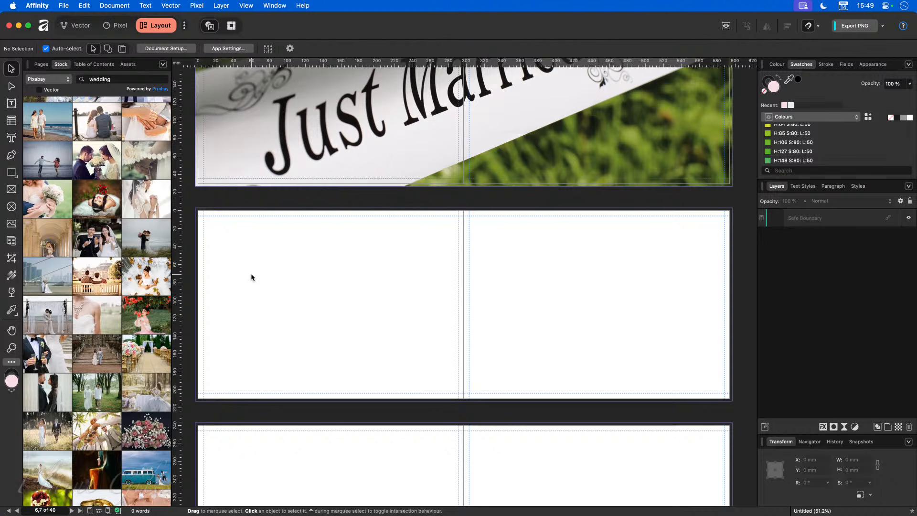
left_click(247, 5)
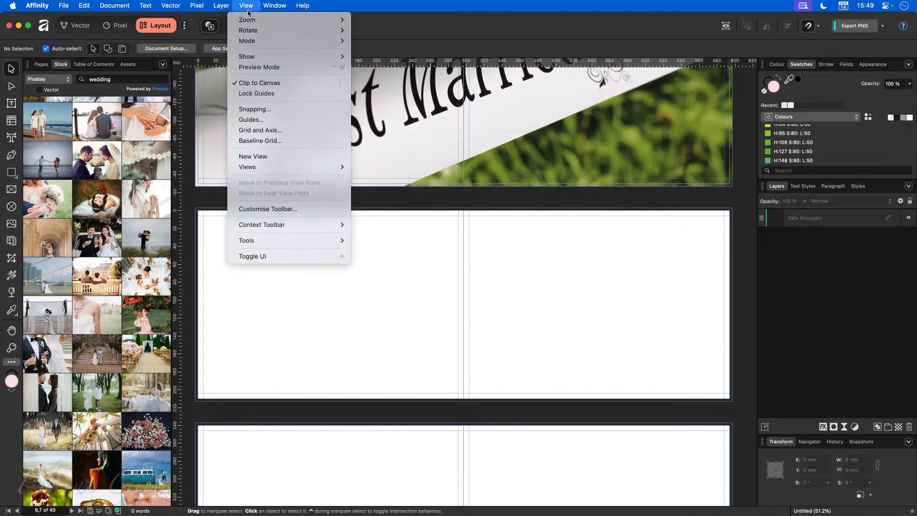
Step: In the Guides settings, set linked 50 mm margins, 2 columns, 2 rows and a 4 mm gutter
left_click(251, 119)
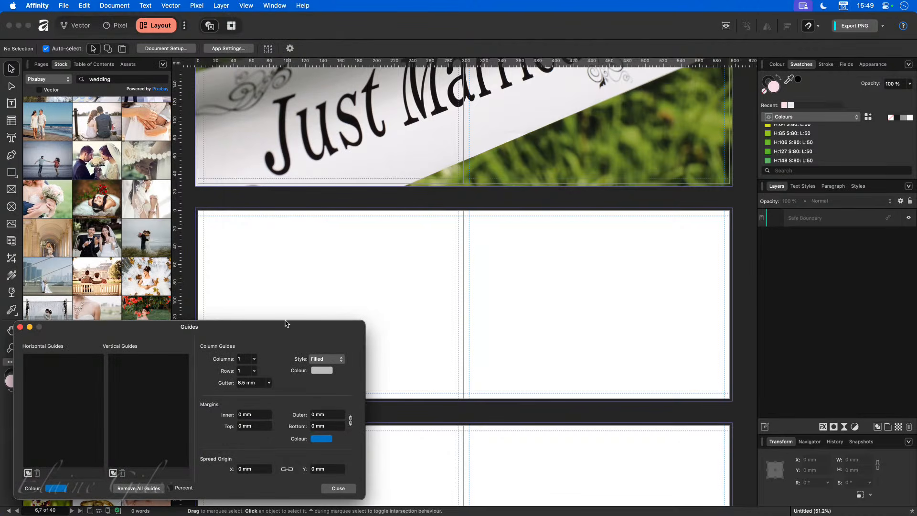
left_click(260, 414)
type("50")
key("Tab")
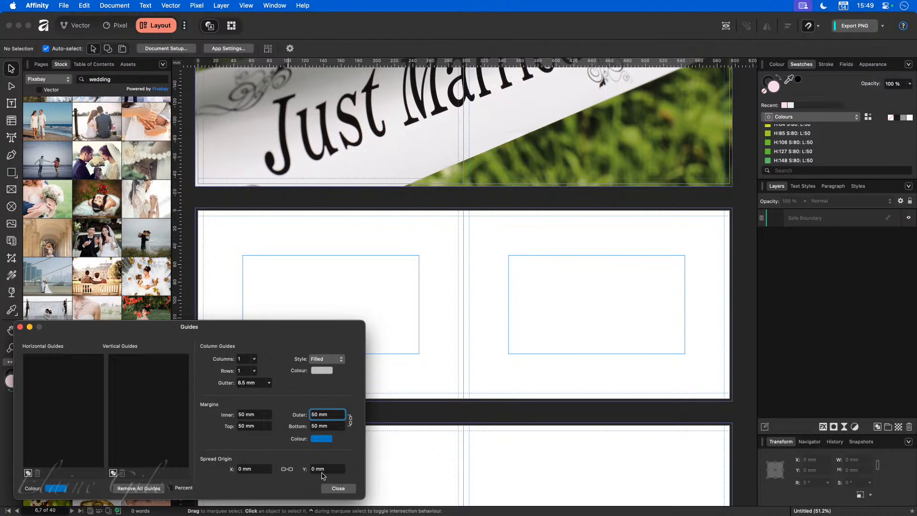
left_click(255, 363)
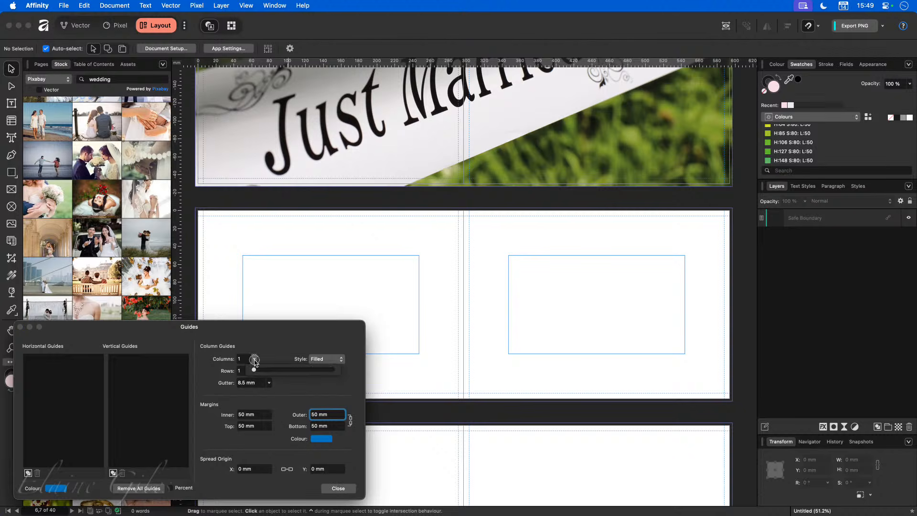
left_click_drag(252, 370, 256, 372)
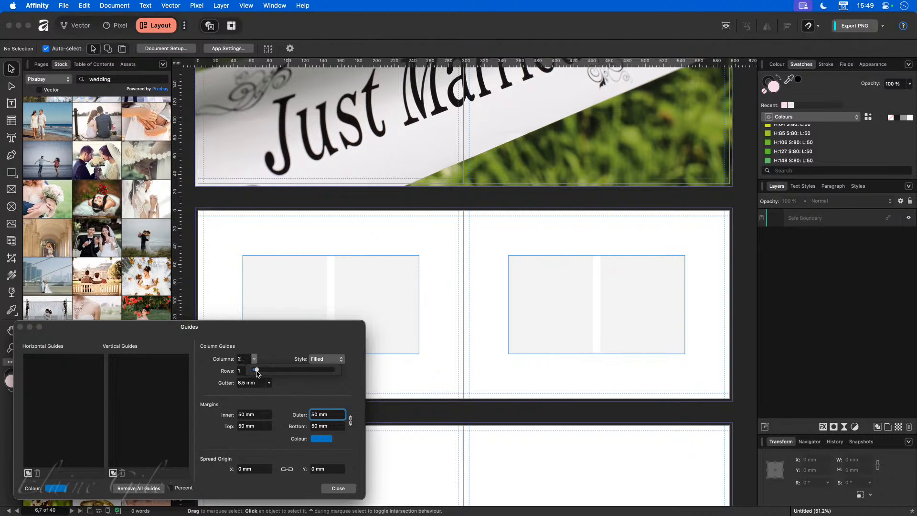
left_click(254, 371)
left_click_drag(252, 382, 257, 383)
left_click(241, 383)
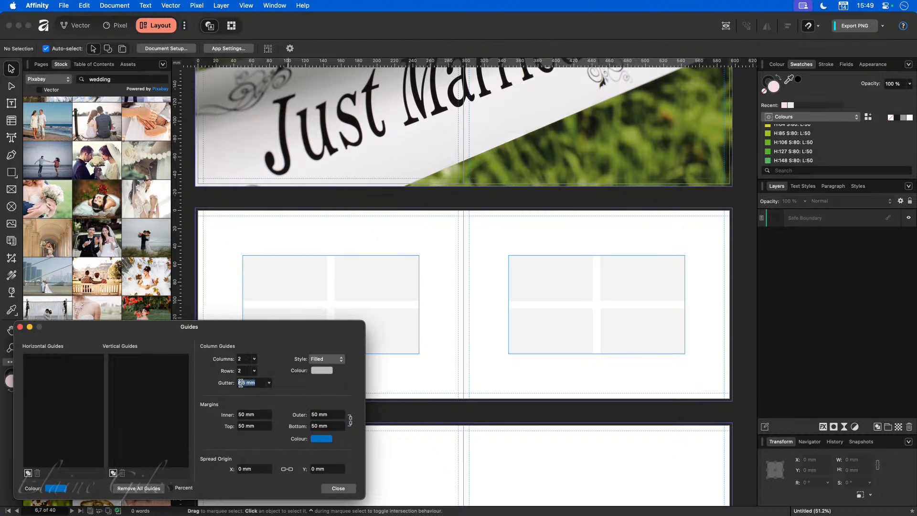
type("4mm")
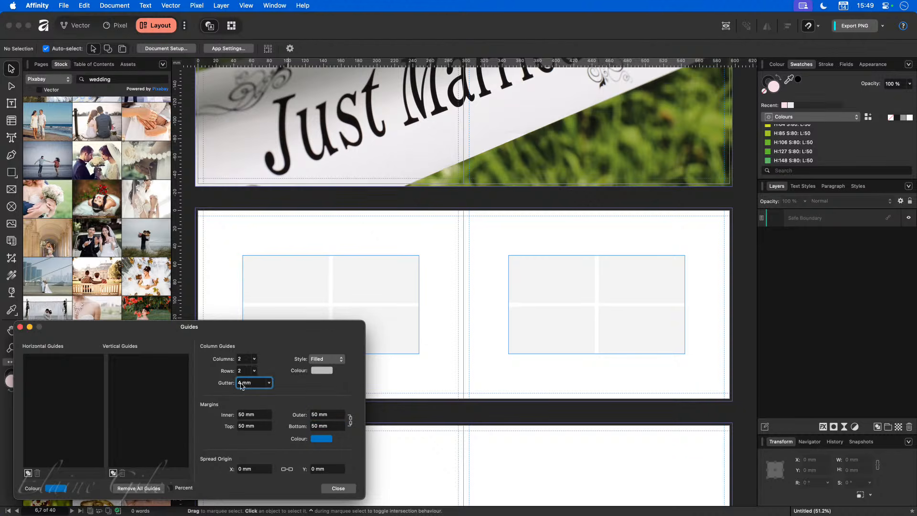
left_click(340, 488)
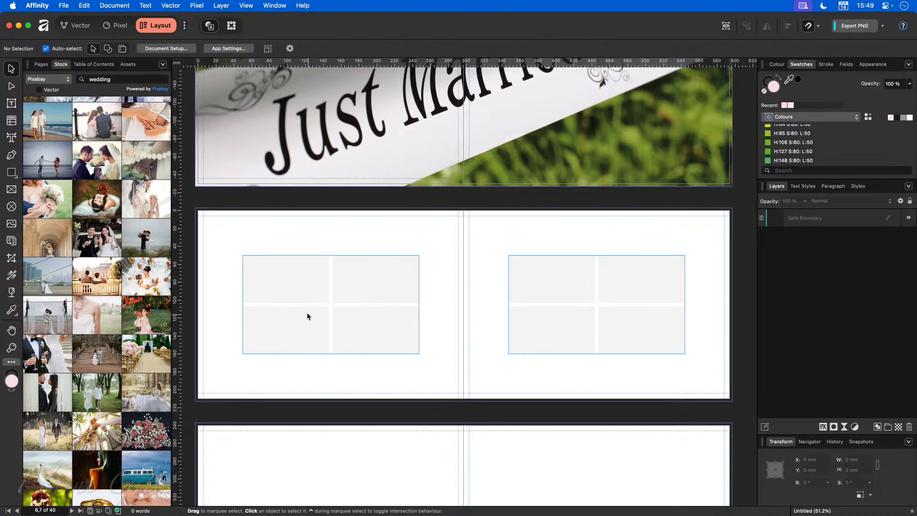
Step: Draw picture frames in the four cells of the left page's 2×2 grid
left_click(9, 190)
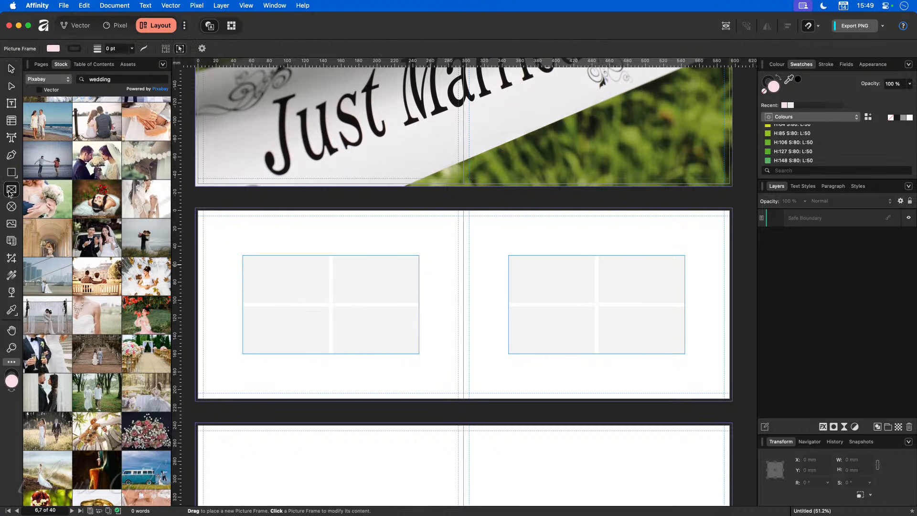
left_click_drag(243, 256, 329, 303)
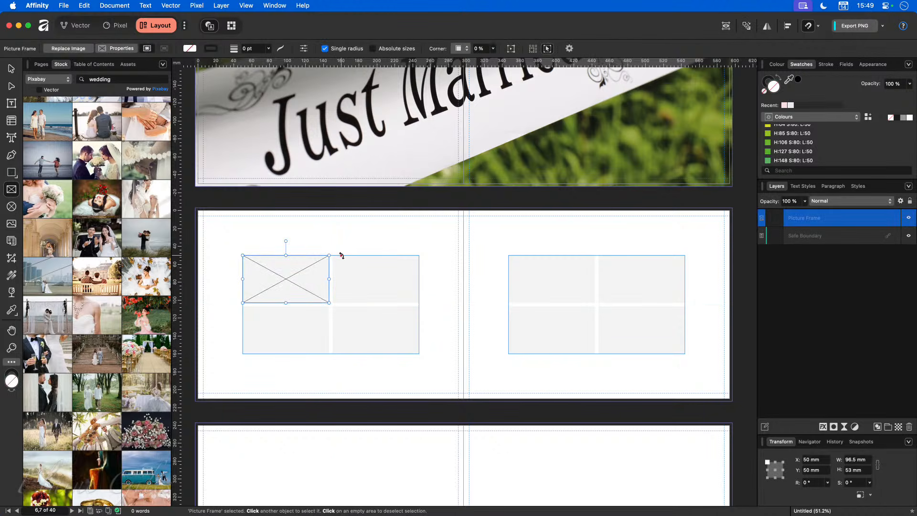
left_click_drag(420, 256, 333, 302)
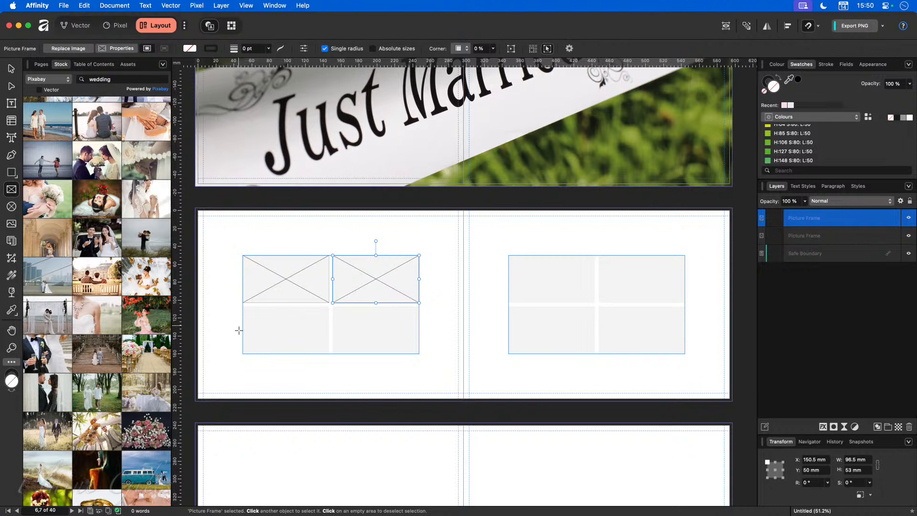
left_click_drag(243, 354, 329, 307)
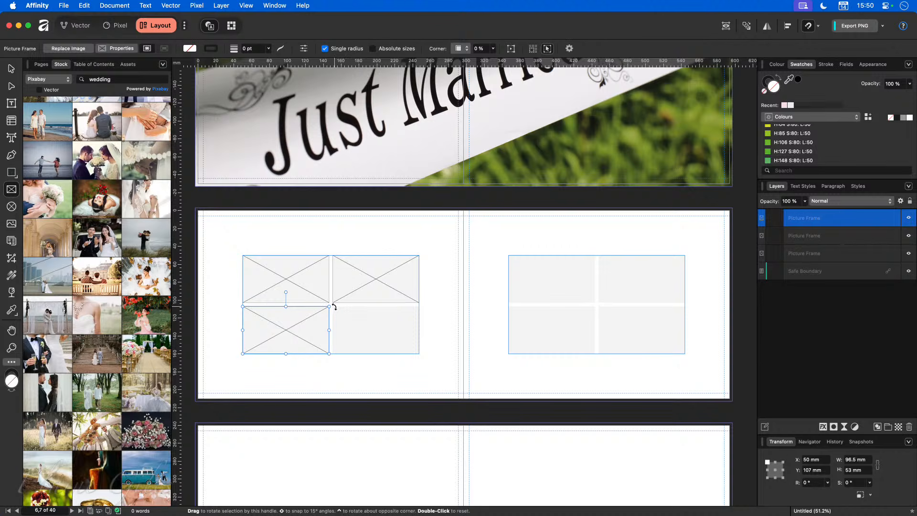
left_click_drag(334, 307, 338, 319)
key("super+z")
left_click_drag(419, 353, 334, 307)
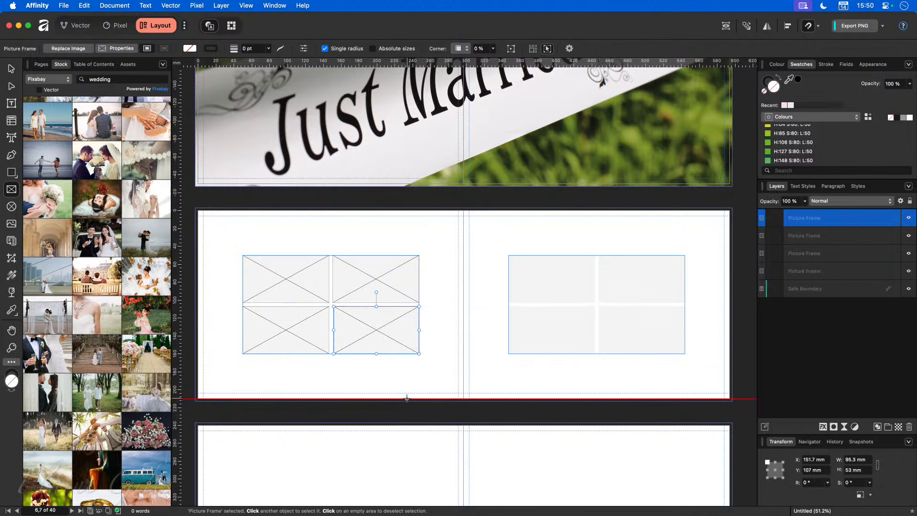
Step: Duplicate the four frames and move the copies onto the right page's grid
left_click(11, 69)
left_click_drag(223, 237, 419, 371)
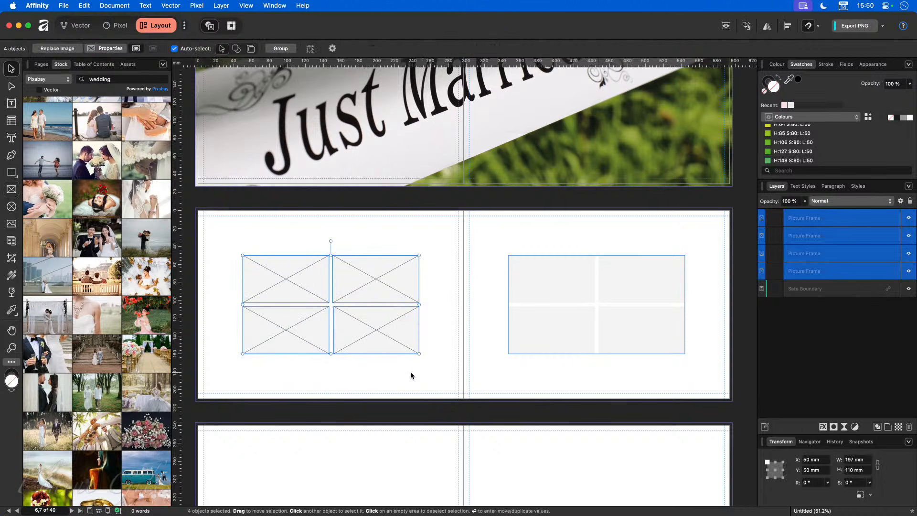
left_click(515, 301)
key("super+v")
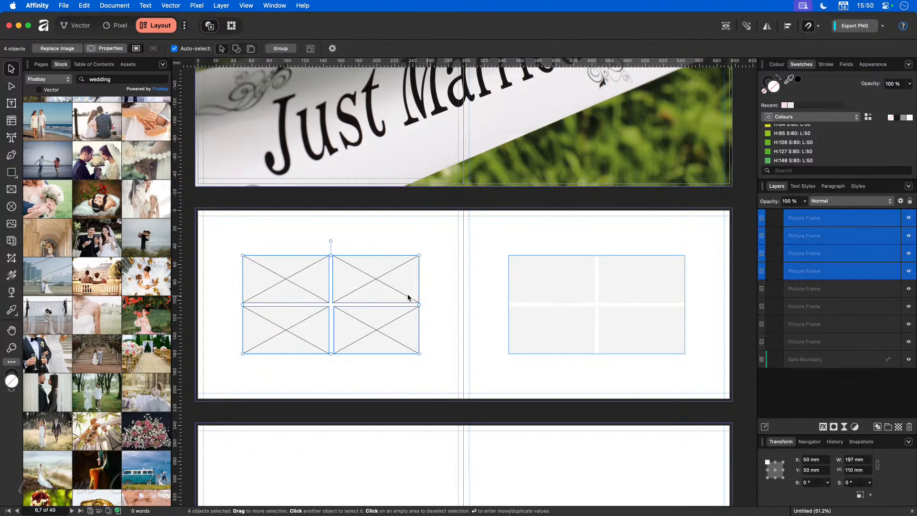
left_click_drag(352, 283, 629, 285)
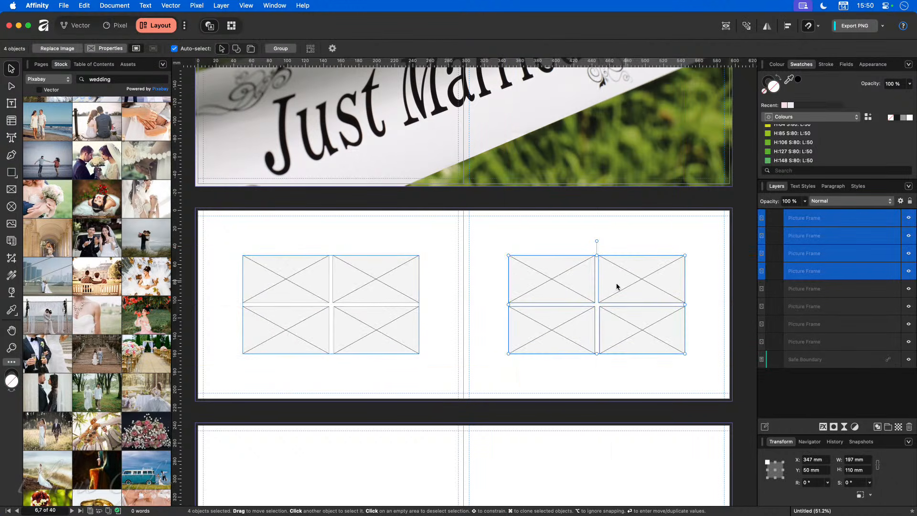
left_click(477, 365)
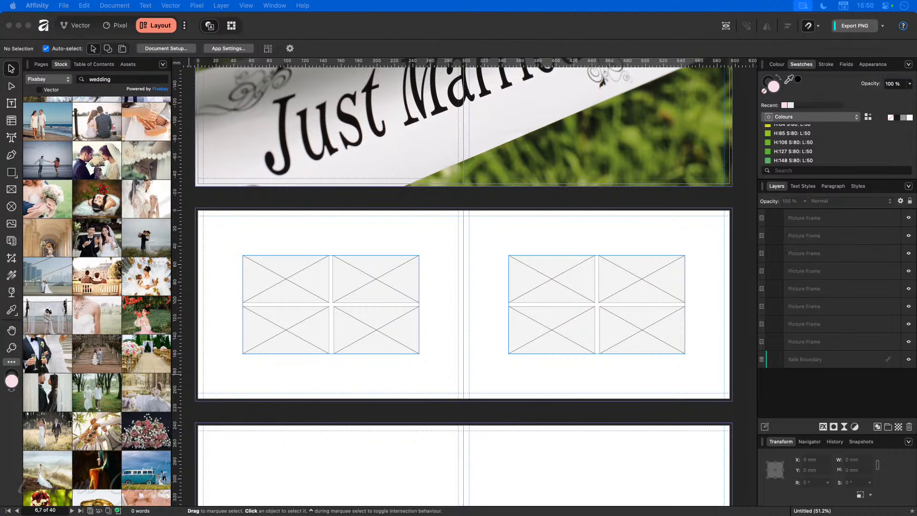
Step: Place the champagne, pink glasses, couple-on-bench and pink roses stock photos into the four frames
left_click_drag(272, 299, 287, 280)
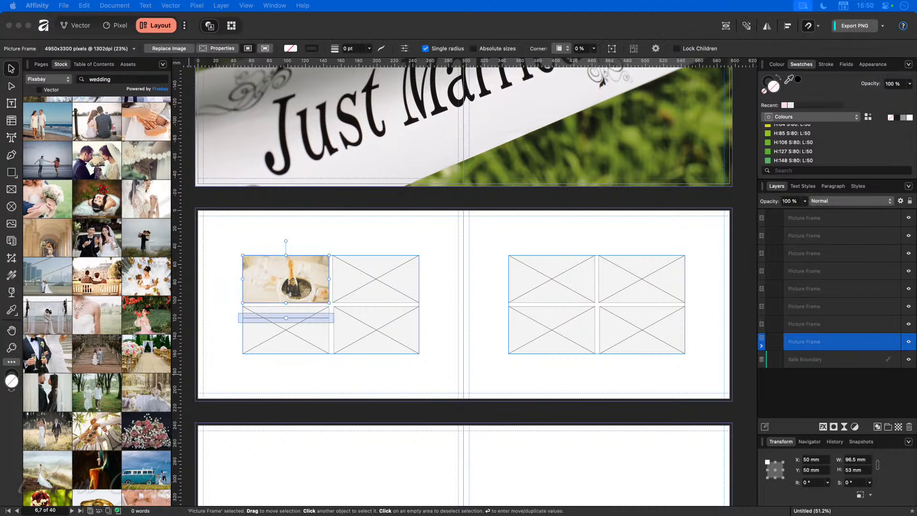
left_click_drag(137, 285, 371, 284)
left_click_drag(97, 277, 282, 330)
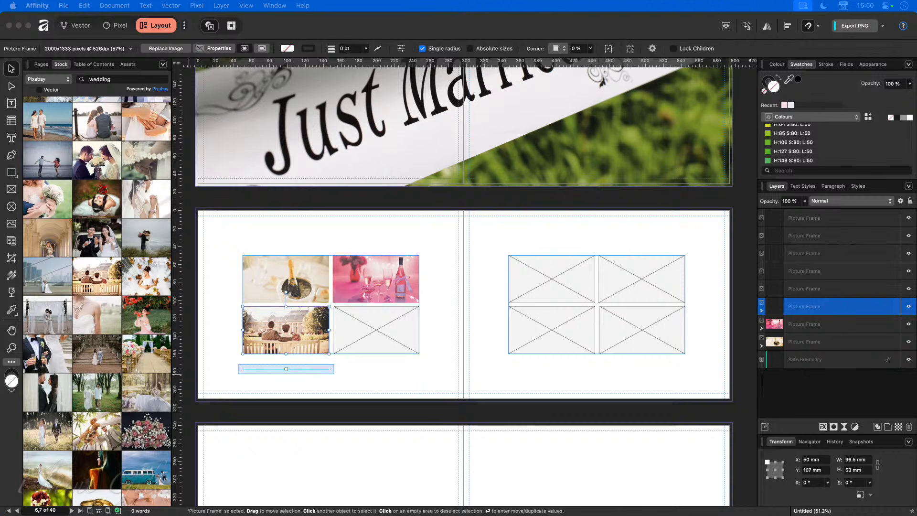
left_click_drag(145, 430, 378, 335)
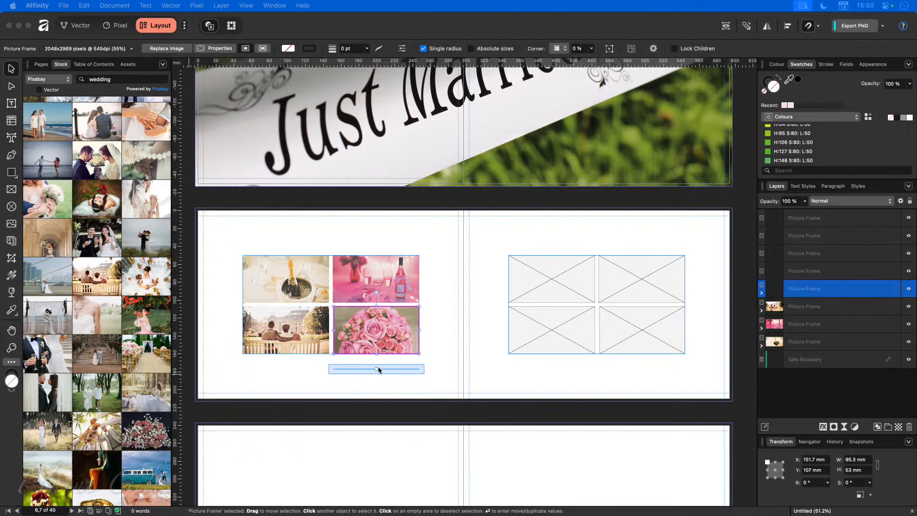
left_click(424, 391)
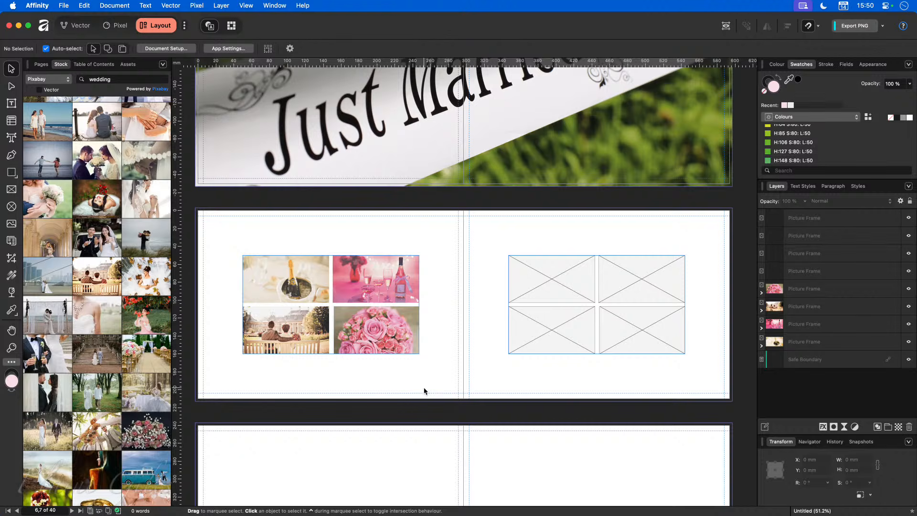
Step: Reposition the roses image and enlarge the champagne image inside their frames
left_click(374, 333)
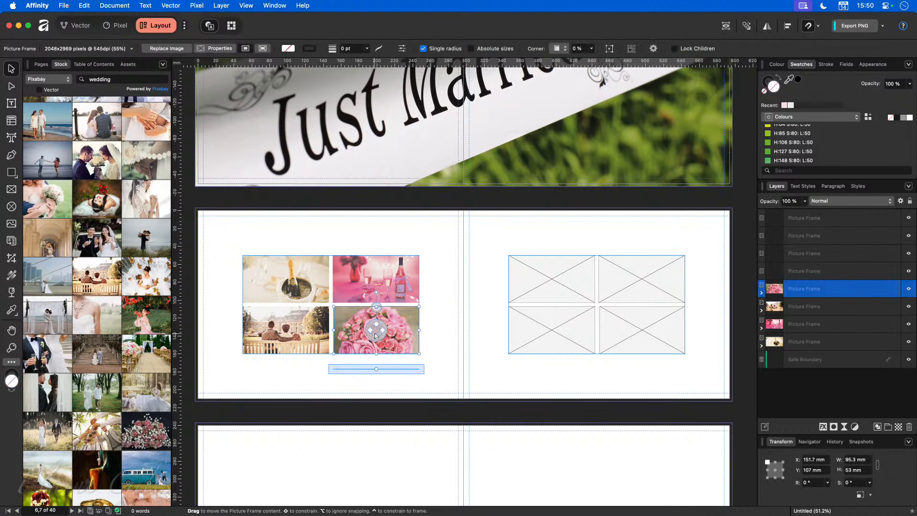
mouse_move(378, 333)
left_mouse_down()
mouse_move(379, 348)
mouse_move(378, 334)
left_mouse_up()
left_click(292, 281)
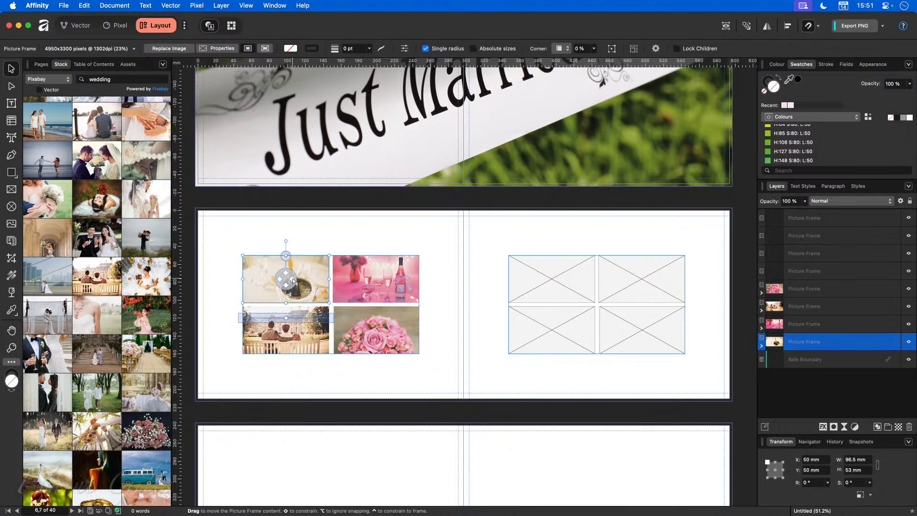
left_click_drag(286, 317, 309, 319)
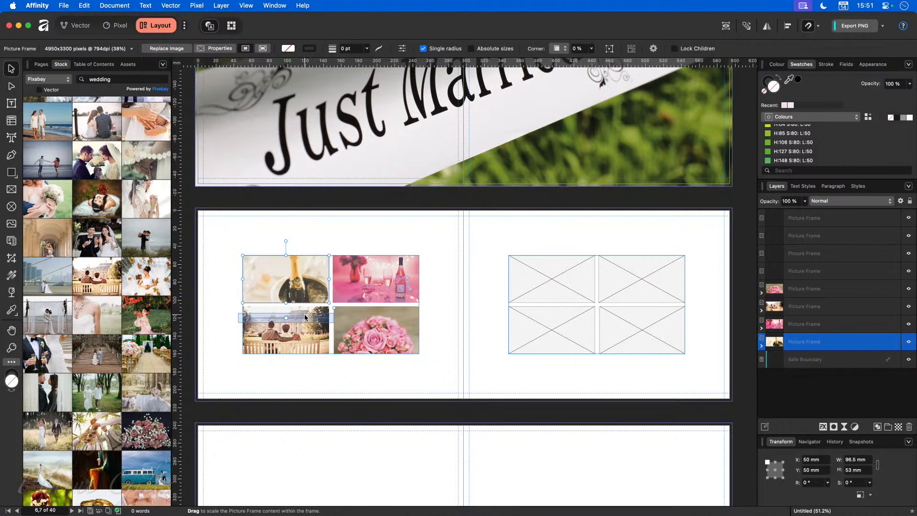
Step: Make spread 8–9 active and set its guide margins to 50 mm on all sides
left_click(399, 379)
scroll(395, 424, "down", 5)
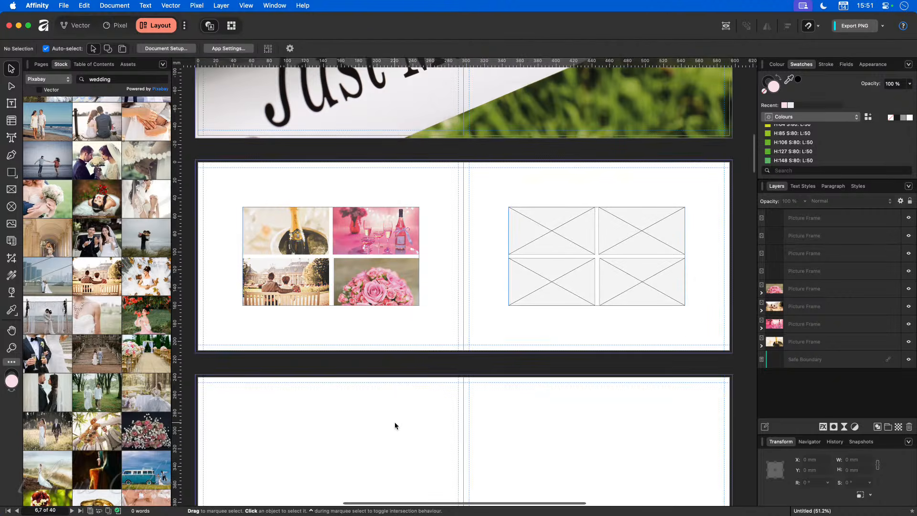
scroll(365, 428, "down", 3)
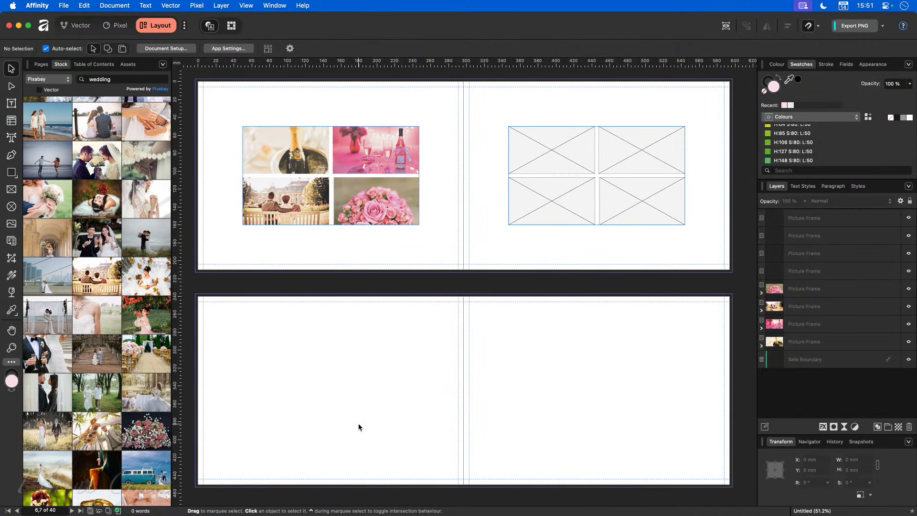
left_click(358, 424)
left_click(246, 5)
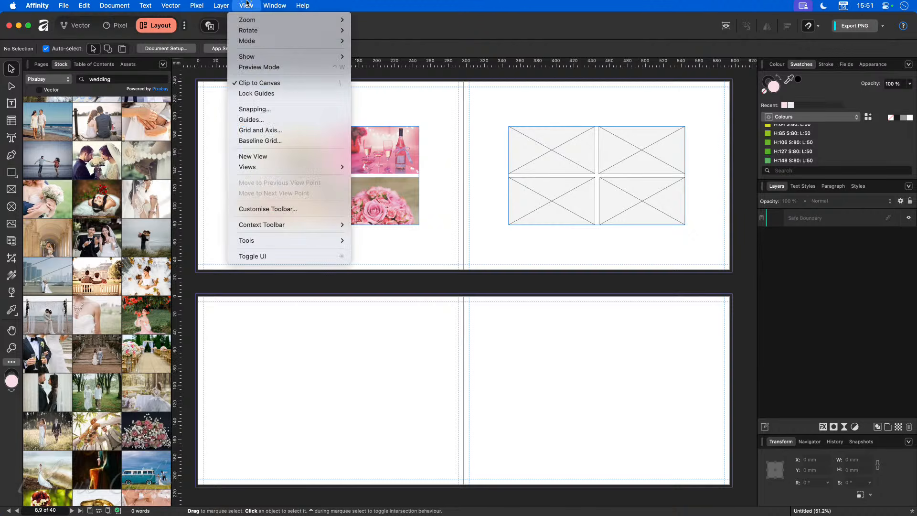
left_click(244, 119)
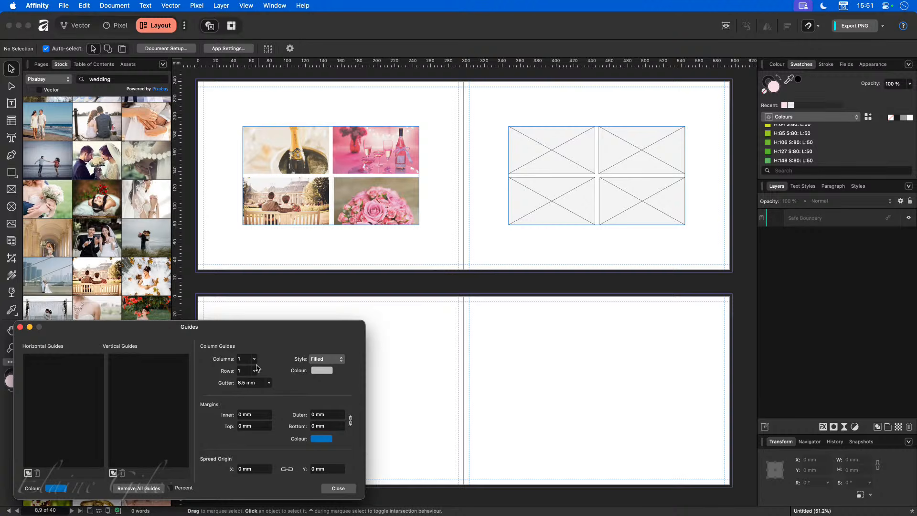
left_click(263, 413)
type("50")
key("Tab")
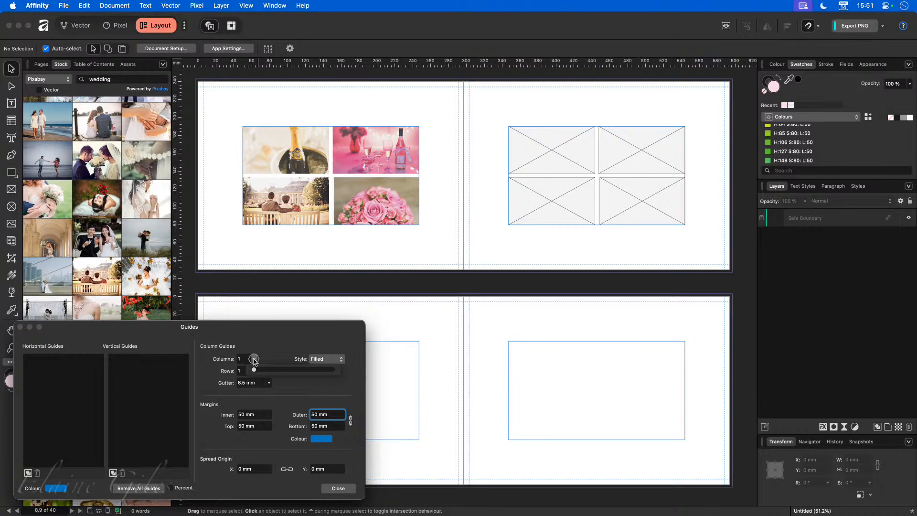
Step: Set the guide grid to 4 columns and 2 rows with a 4 mm gutter
left_click(254, 359)
left_click_drag(254, 371, 261, 372)
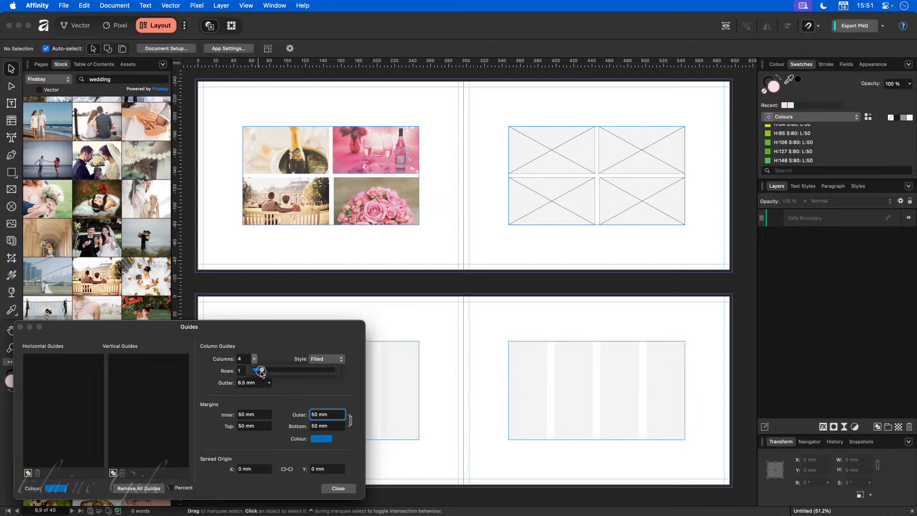
left_click(249, 374)
left_click(254, 371)
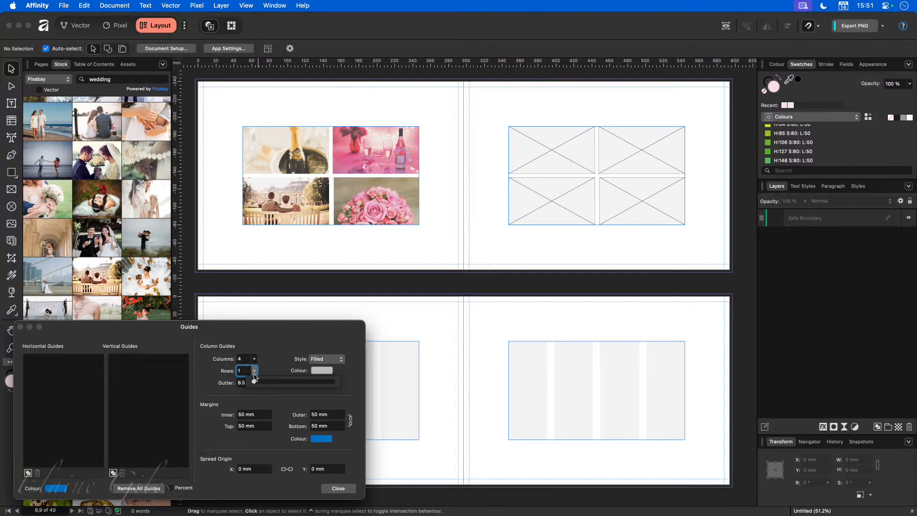
left_click_drag(254, 381, 257, 387)
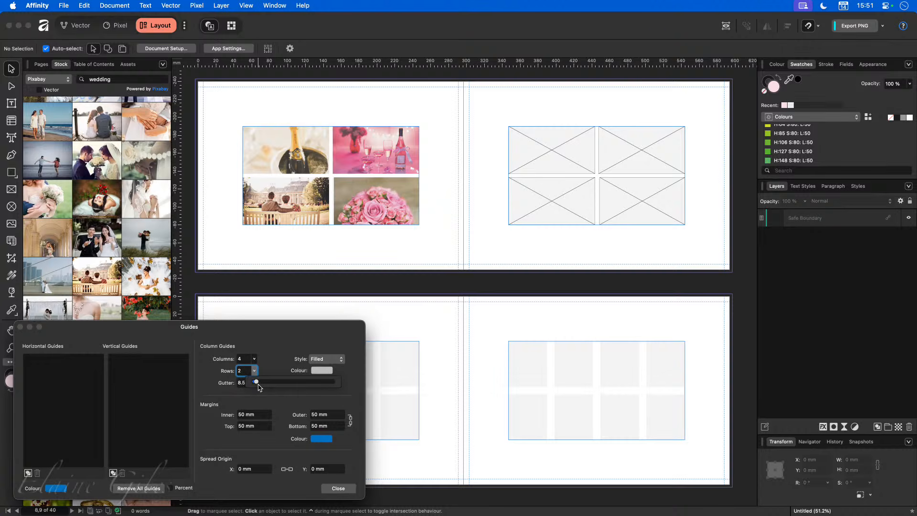
left_click(241, 383)
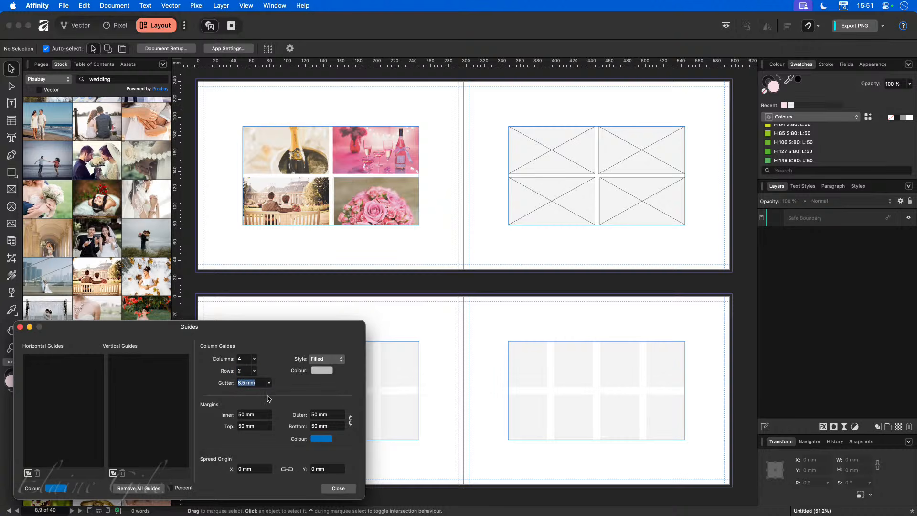
type("4")
key("Return")
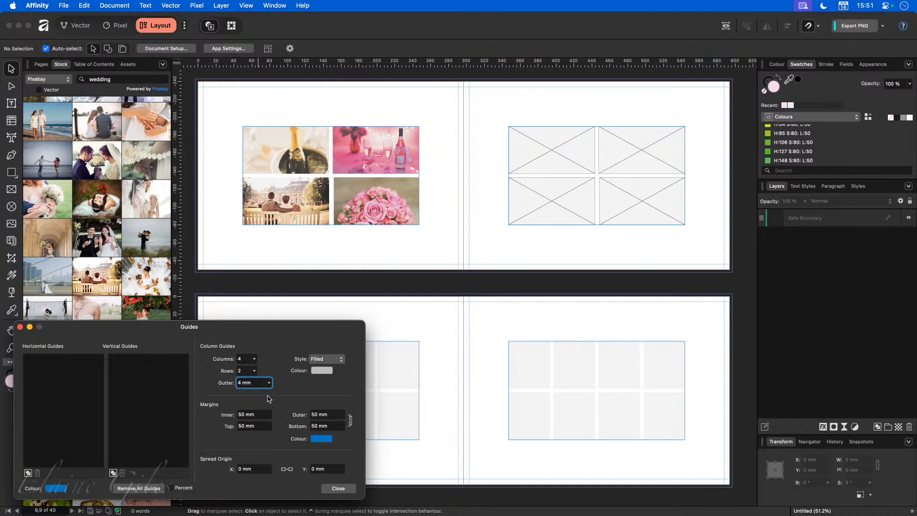
left_click(339, 489)
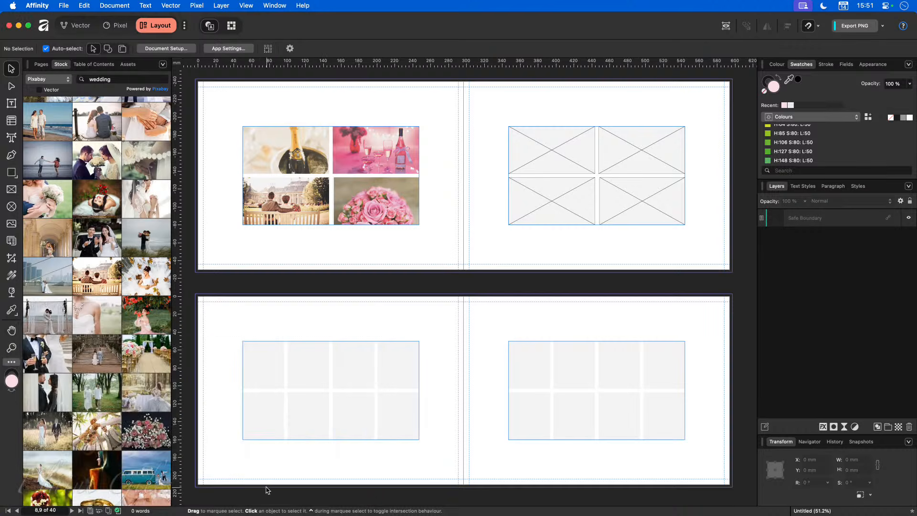
Step: Scroll to spread 10–11 and change its guide margins on all sides
scroll(261, 482, "down", 5)
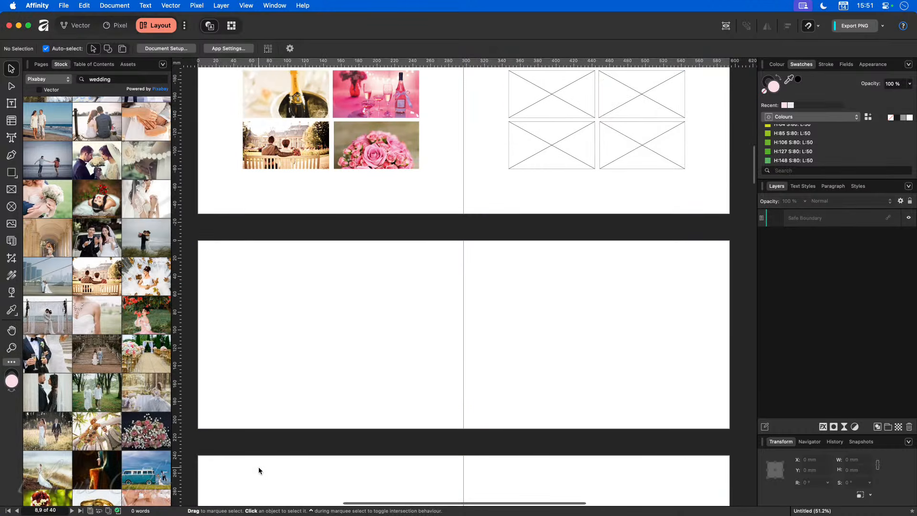
scroll(259, 467, "down", 3)
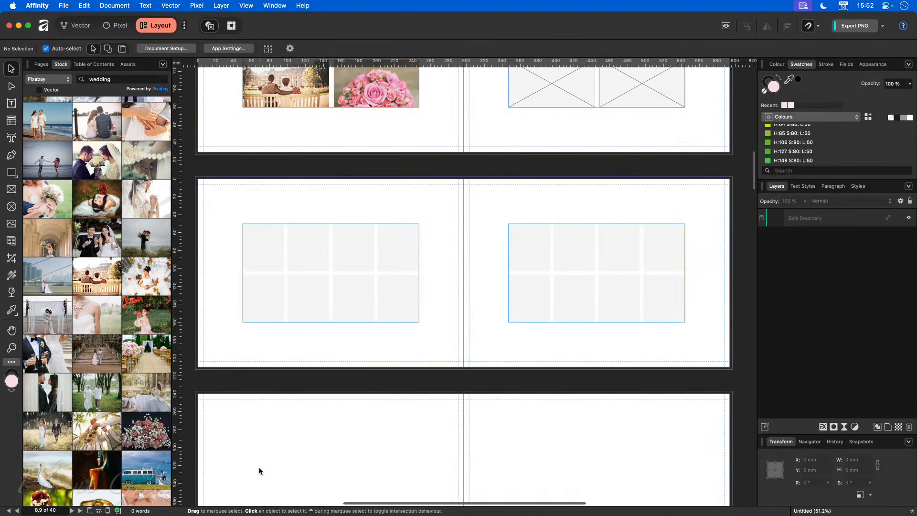
scroll(259, 467, "down", 3)
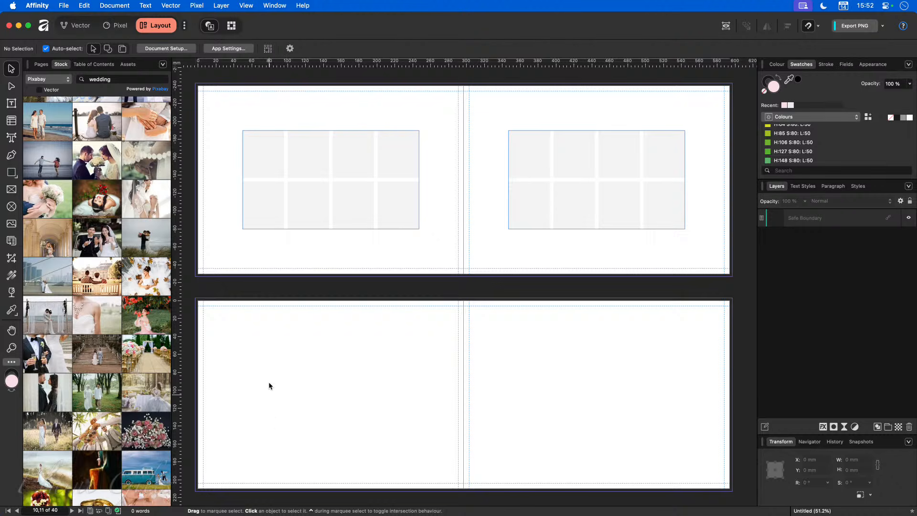
left_click(246, 5)
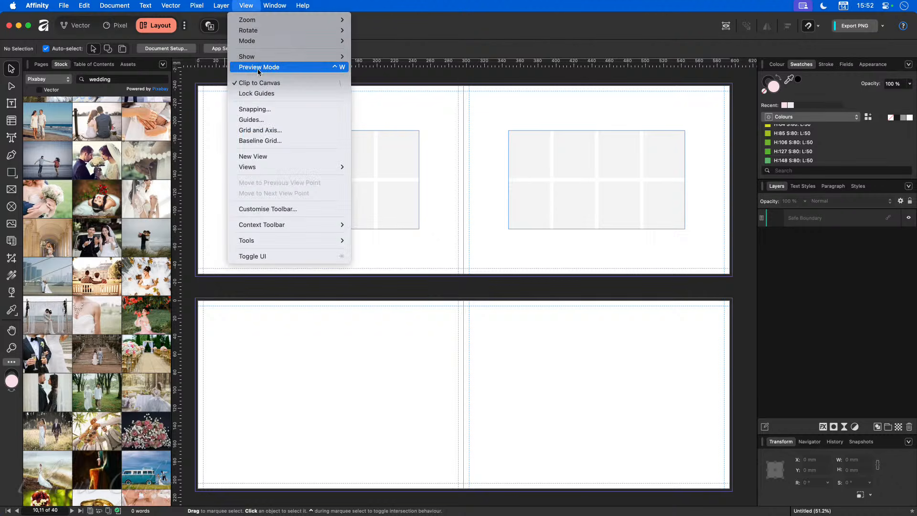
left_click(261, 120)
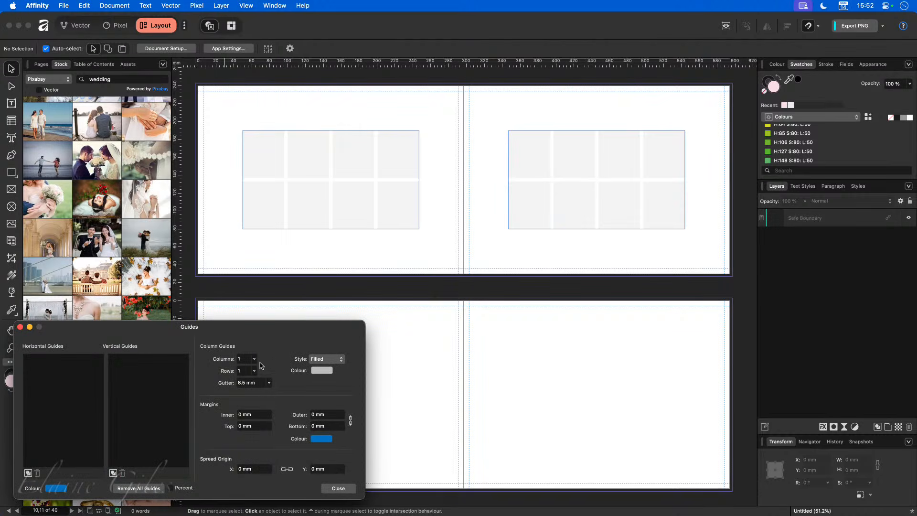
left_click(261, 425)
type("1")
type("5")
key("Tab")
Step: Set the guide grid to 8 columns and 5 rows with a 4 mm gutter
left_click(246, 359)
left_click(254, 359)
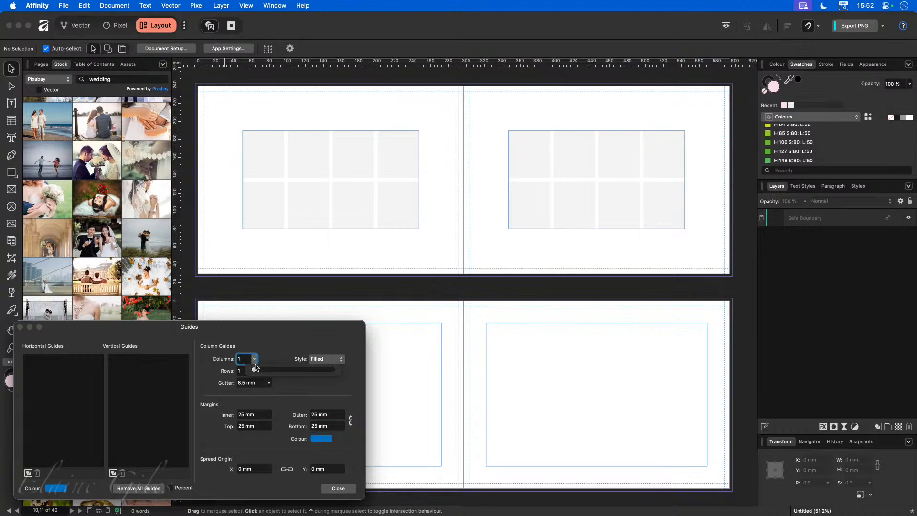
left_click_drag(255, 370, 271, 372)
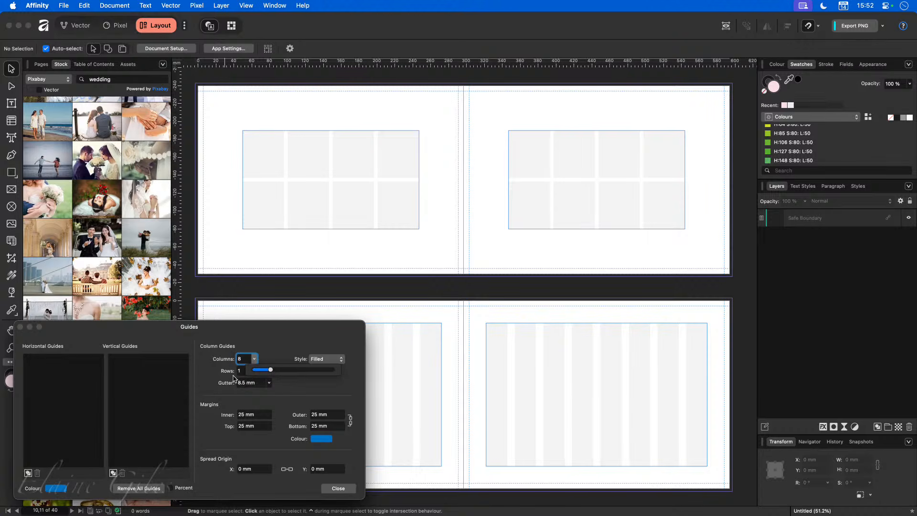
left_click(247, 382)
type("4")
key("Tab")
left_click(255, 371)
left_click_drag(254, 383, 266, 386)
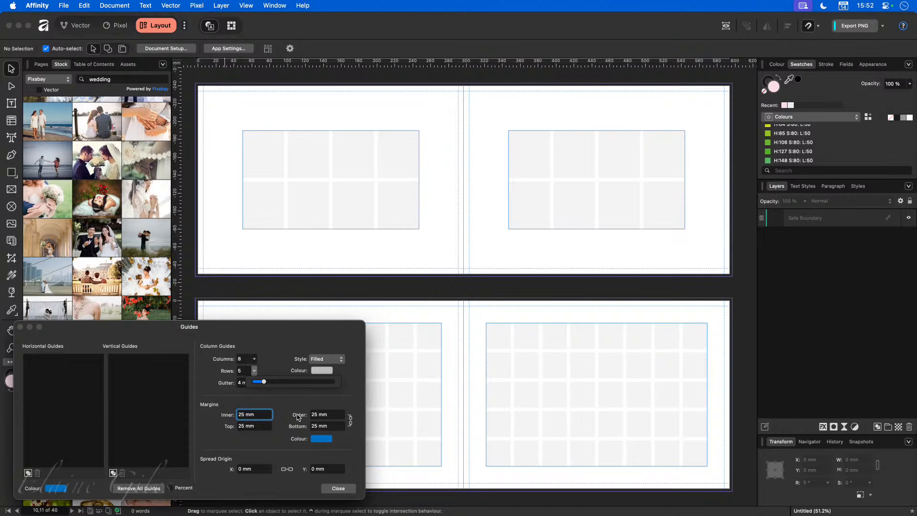
left_click(267, 336)
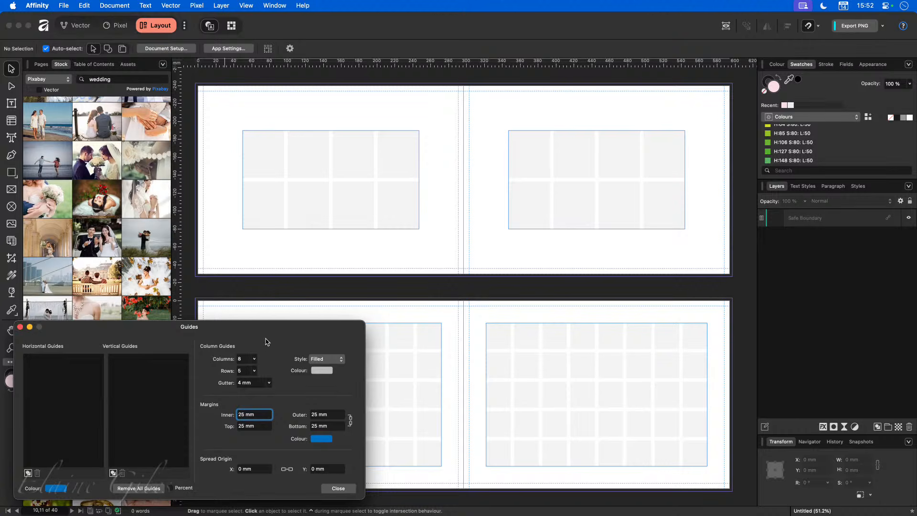
left_click(338, 488)
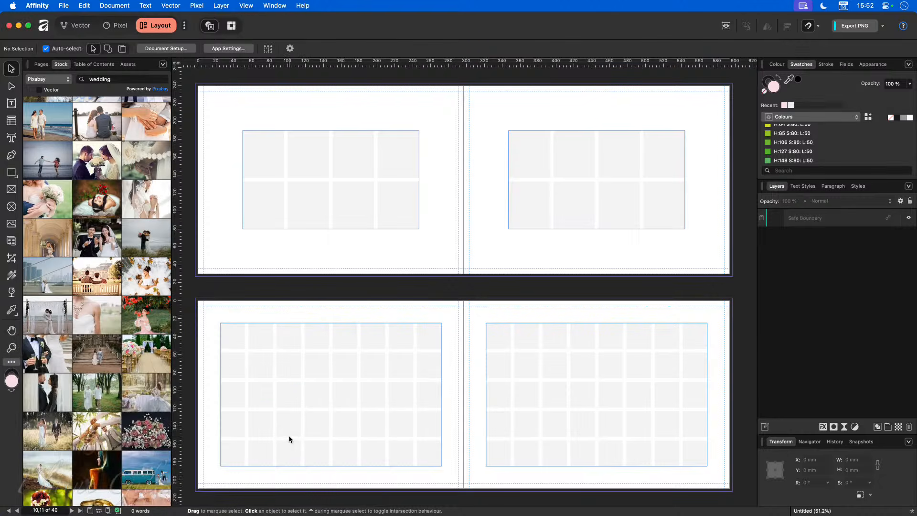
Step: Draw a 27.4 × 28.8 mm picture frame over the top-left cell of spread 10–11's 8×5 grid
scroll(289, 436, "down", 1)
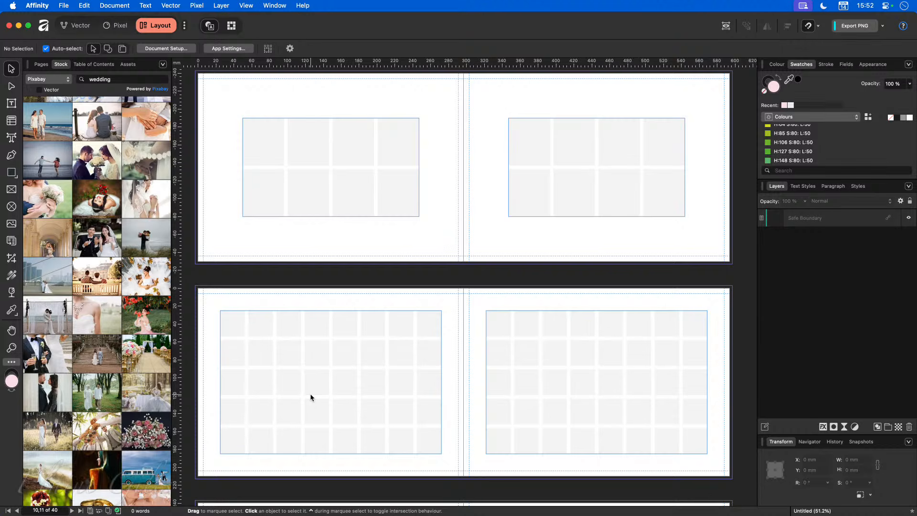
scroll(277, 399, "up", 5)
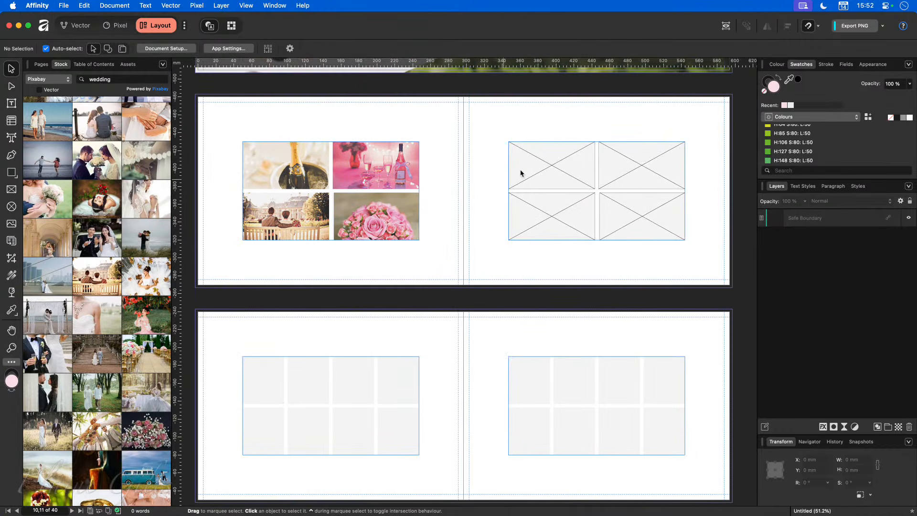
scroll(418, 396, "down", 5)
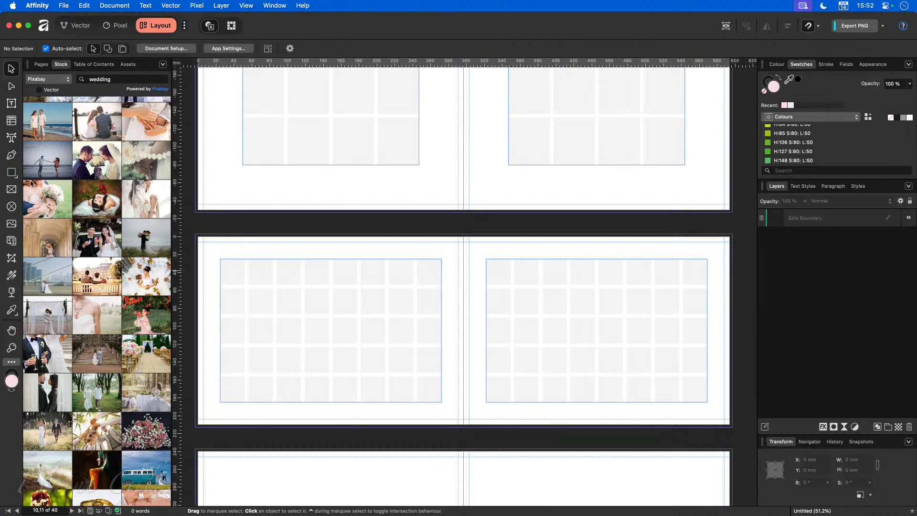
left_click(11, 189)
left_click_drag(220, 259, 245, 285)
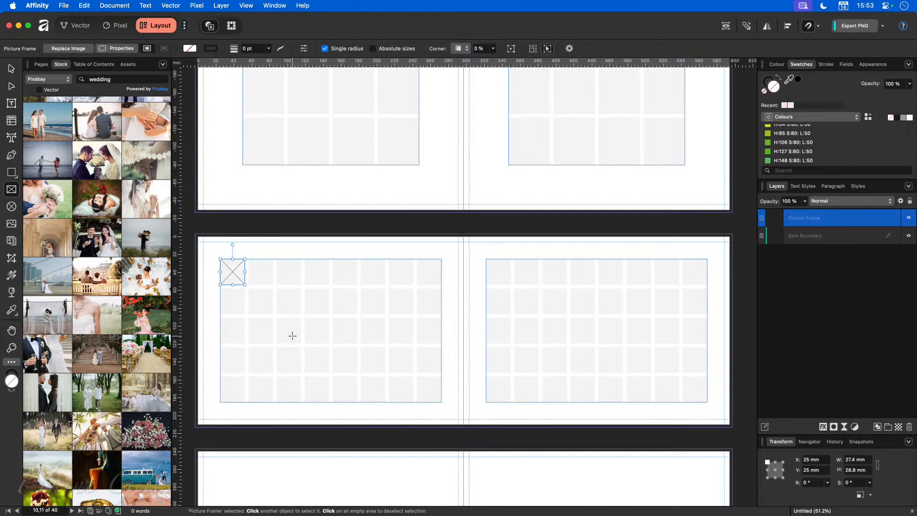
Step: Cancel the Move/Duplicate dialog and paste a copy of the frame in place over the original
key("Return")
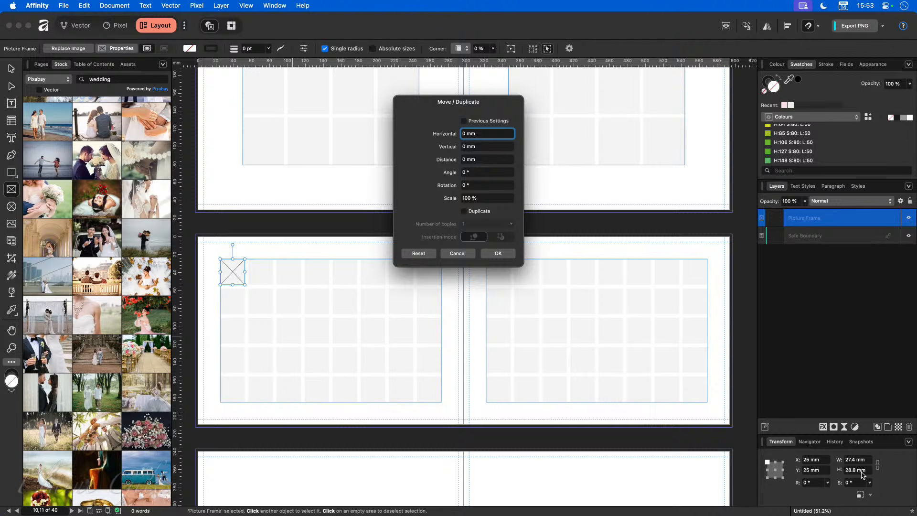
left_click(458, 254)
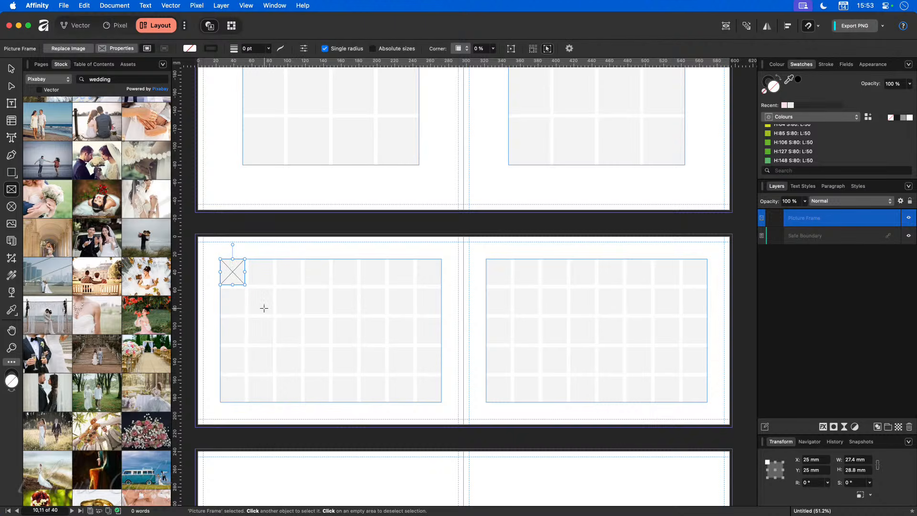
left_click(345, 371)
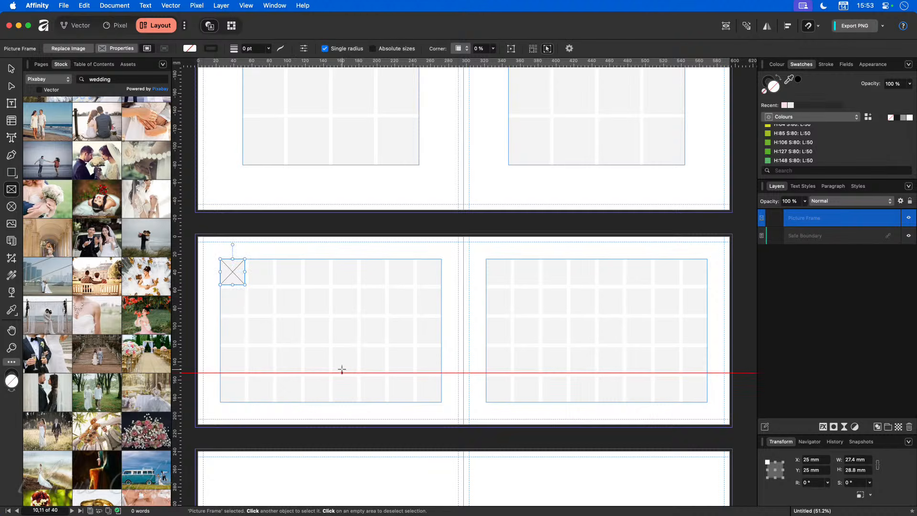
key("super+v")
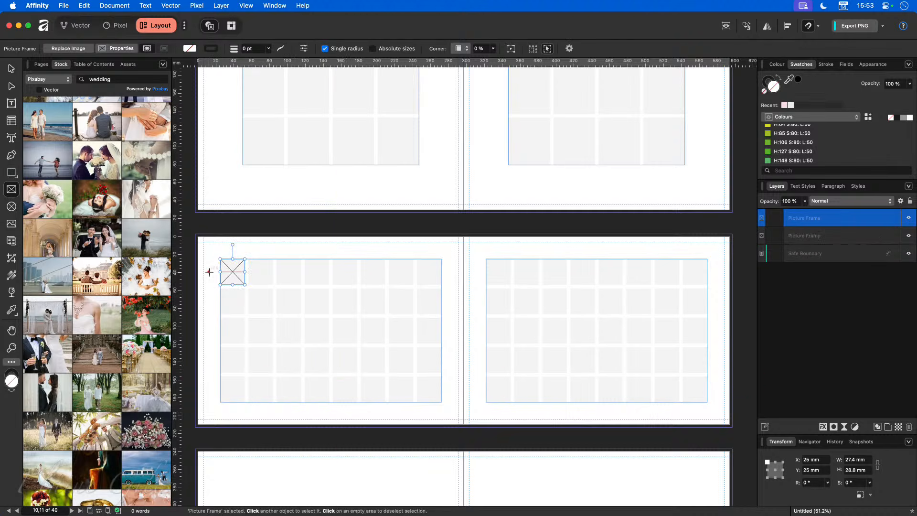
Step: Clone the frame one cell right and repeat with Cmd+J to fill the top row with eight frames
key("v")
left_click_drag(233, 273, 260, 274)
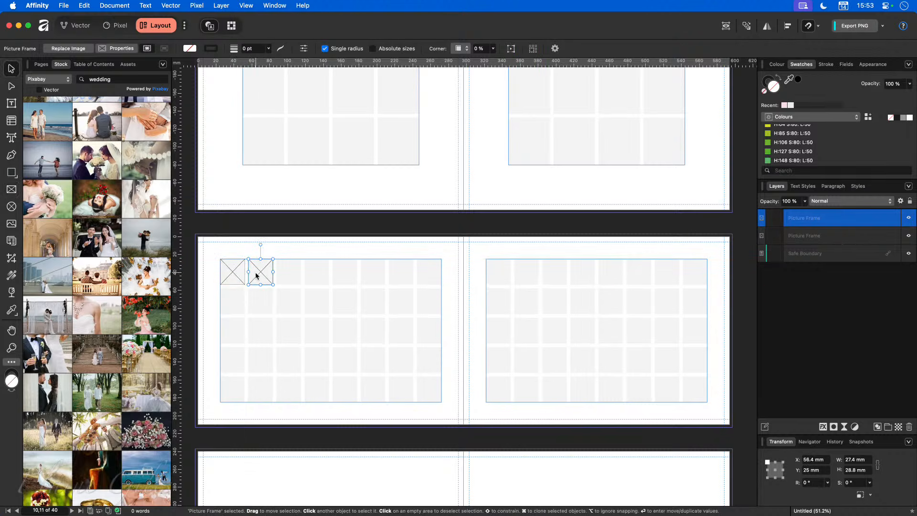
key("super+j")
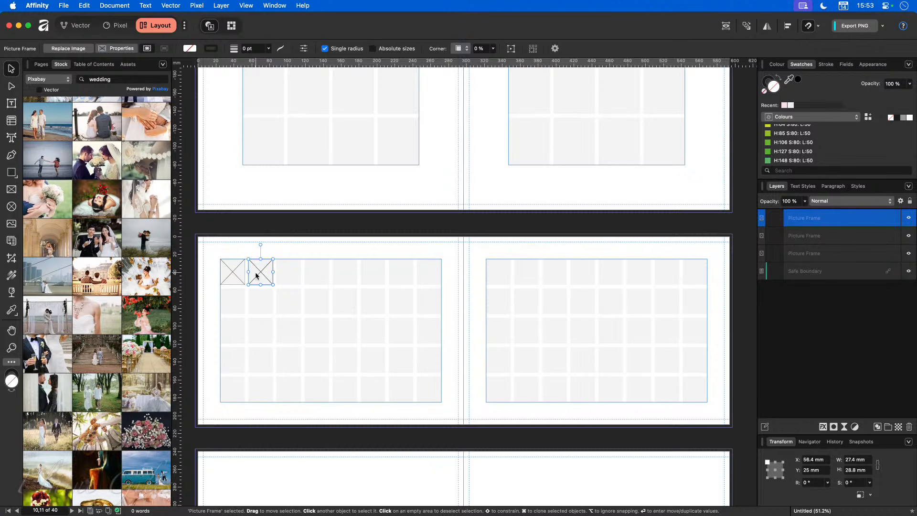
key("super+z")
key("super+z")
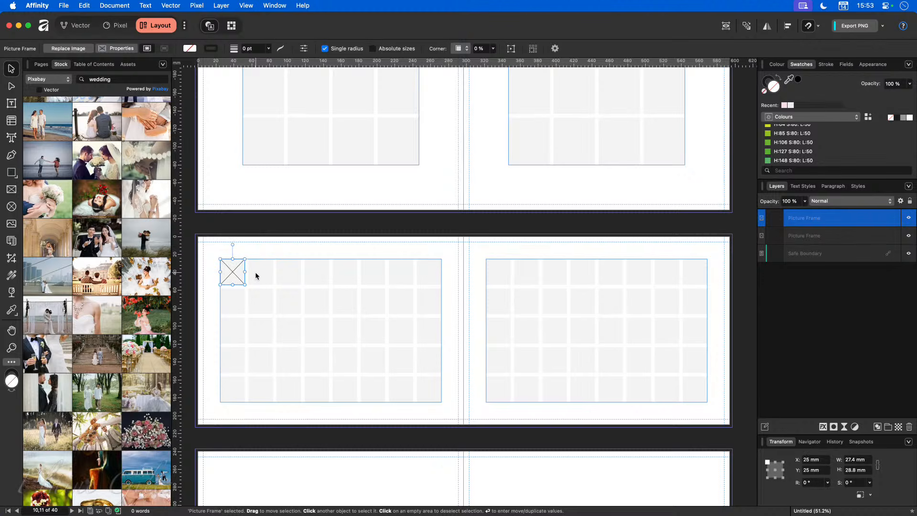
left_click_drag(233, 275, 260, 274)
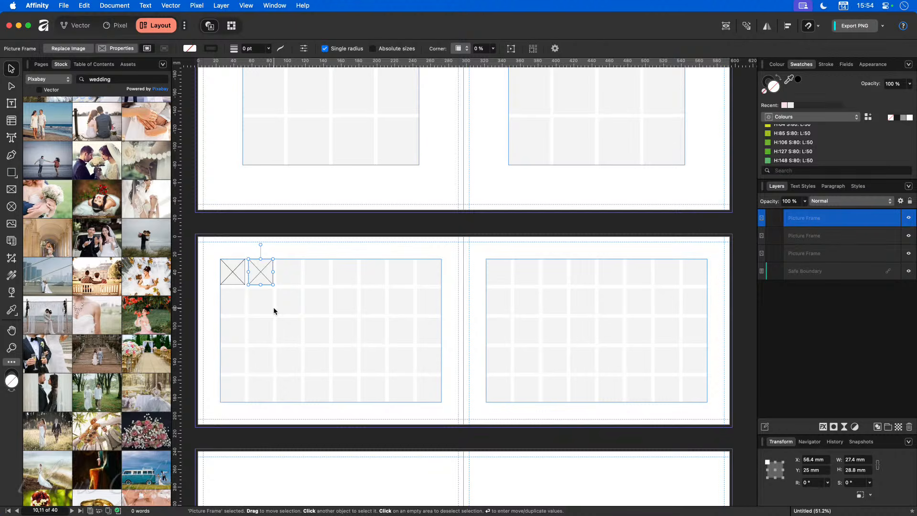
key("super+j")
key("super+j")
key("super+j")
key("super+j")
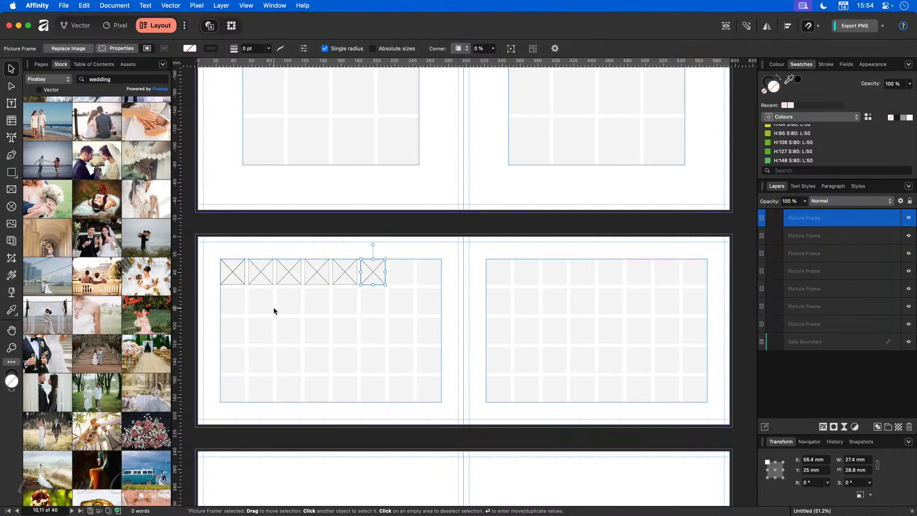
key("super+j")
key("super+j")
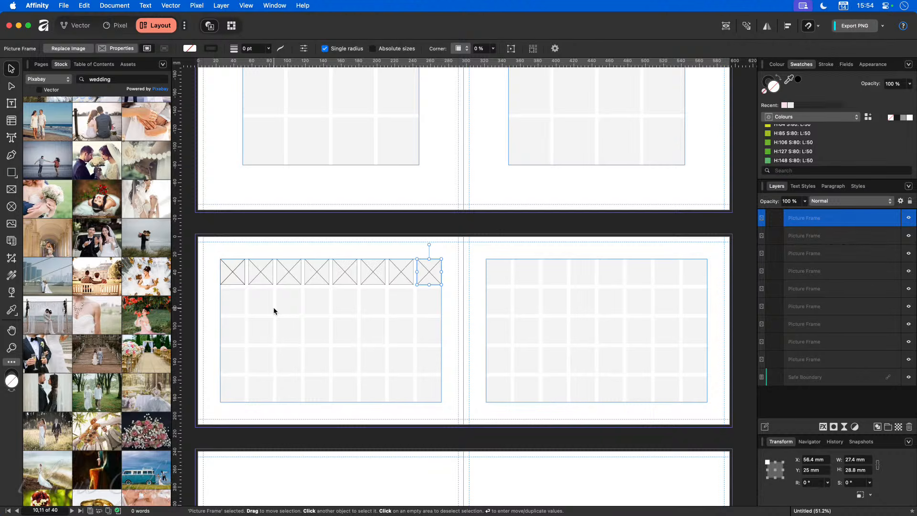
Step: Try cloning the first frame down into the second row, then undo it
left_click(237, 276)
left_click_drag(237, 275, 232, 299)
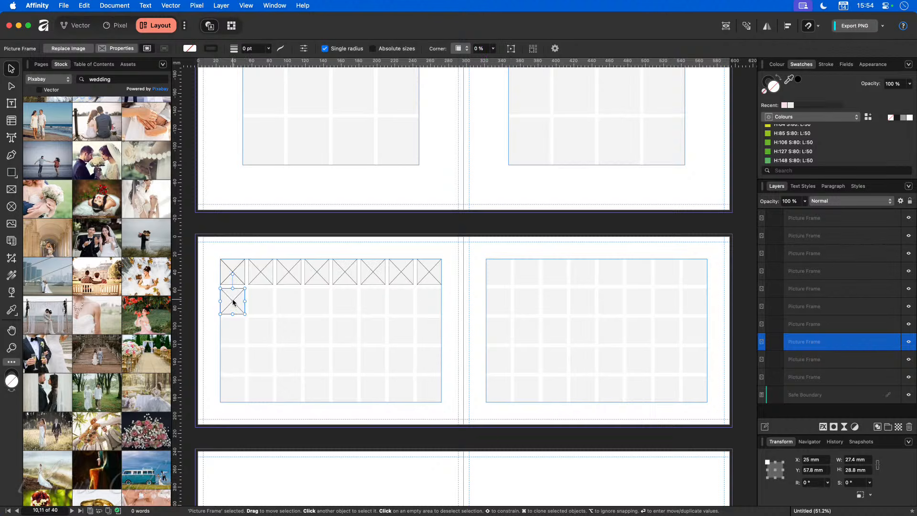
key("super+z")
Step: Clone the top row of frames downward, repeating it to fill all five rows of the left page
left_click(208, 247)
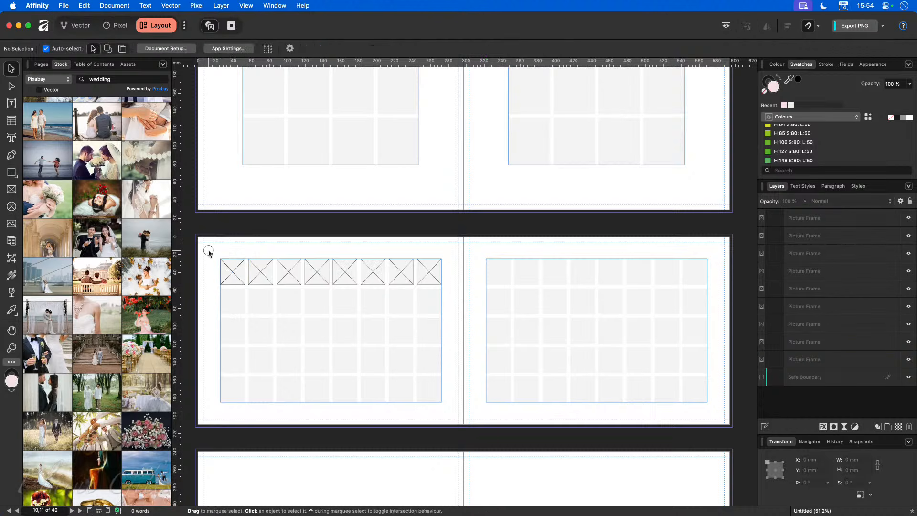
left_click_drag(209, 247, 452, 293)
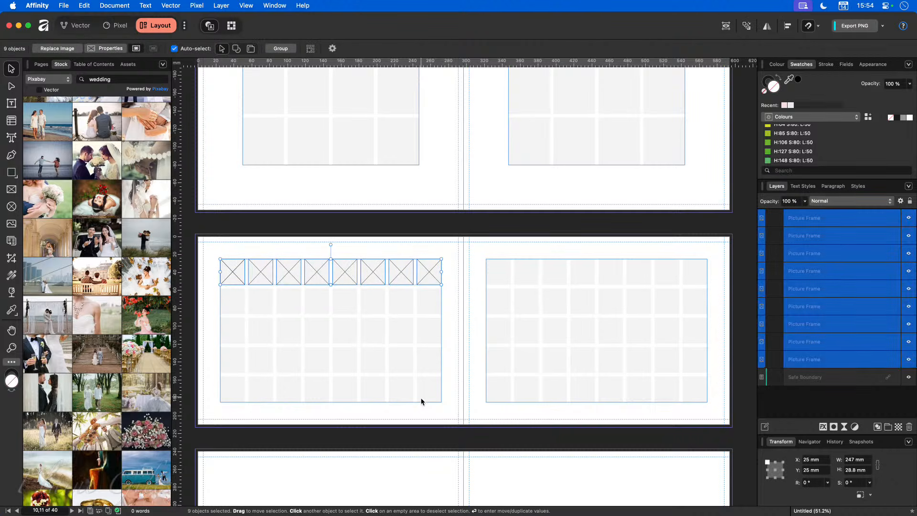
left_click_drag(317, 272, 316, 301)
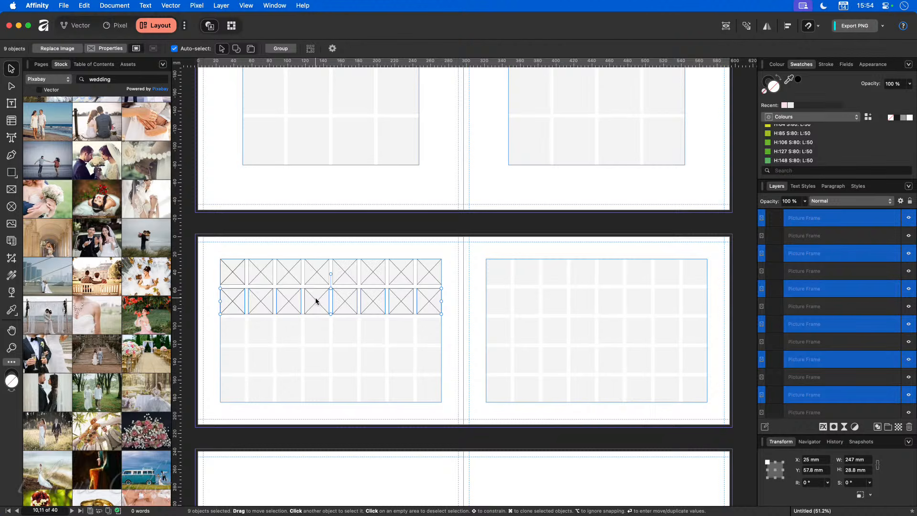
key("super+j")
key("super+j")
key("super+j")
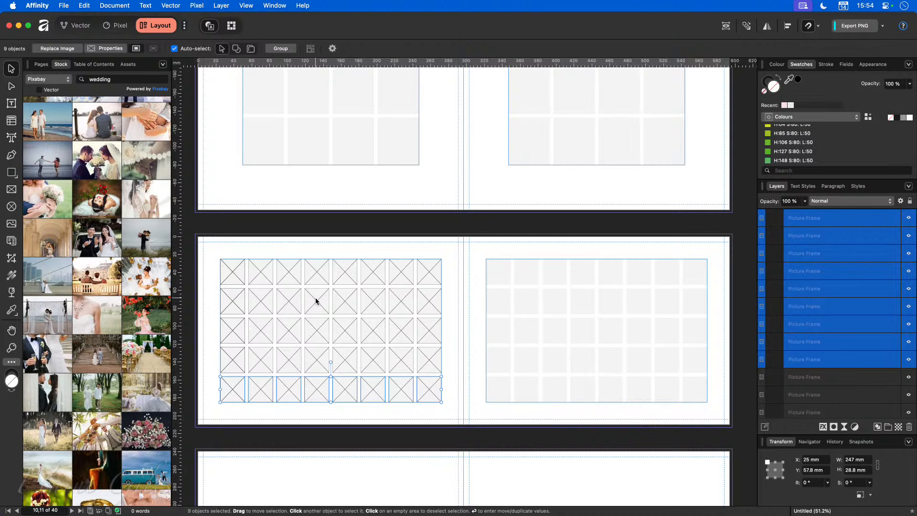
Step: Copy the full 8×5 left-page frame grid onto the right page and check it in preview
left_click_drag(211, 248, 451, 420)
left_click_drag(318, 360, 583, 361)
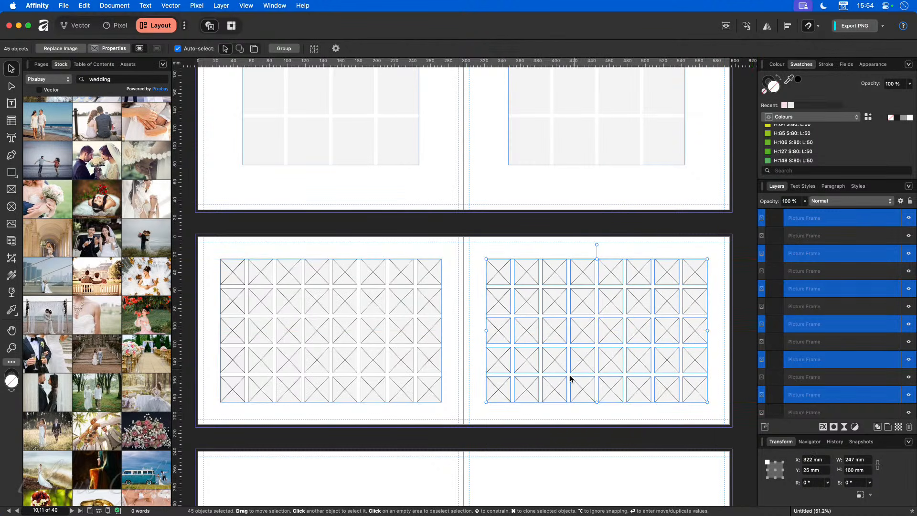
left_click(437, 422)
key("w")
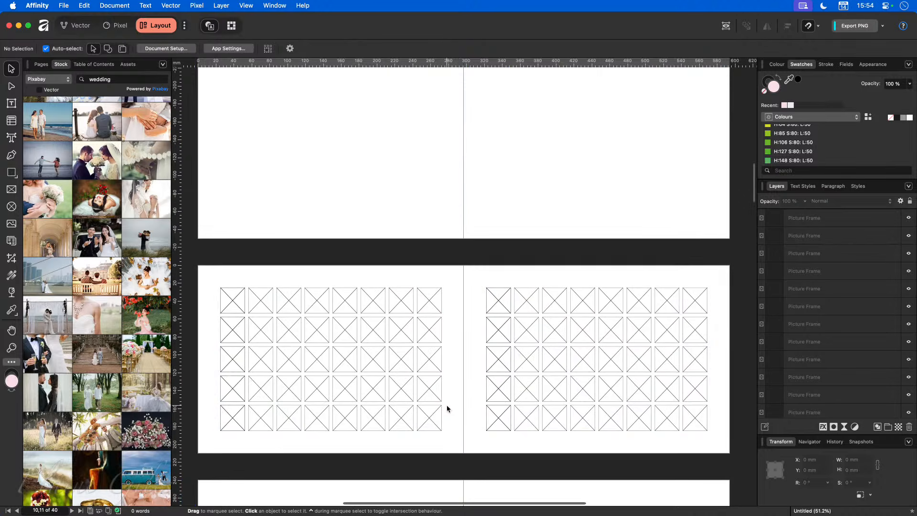
key("w")
left_click(309, 146)
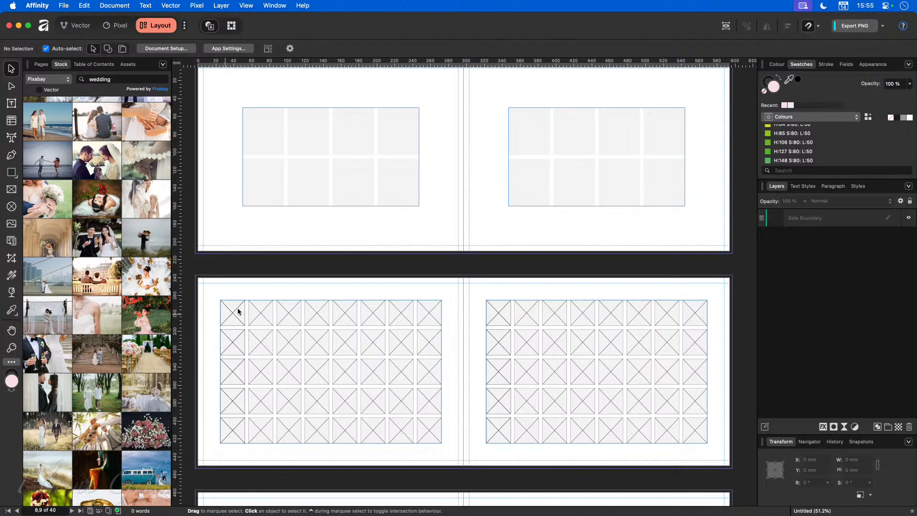
scroll(414, 411, "down", 2)
scroll(413, 413, "down", 1)
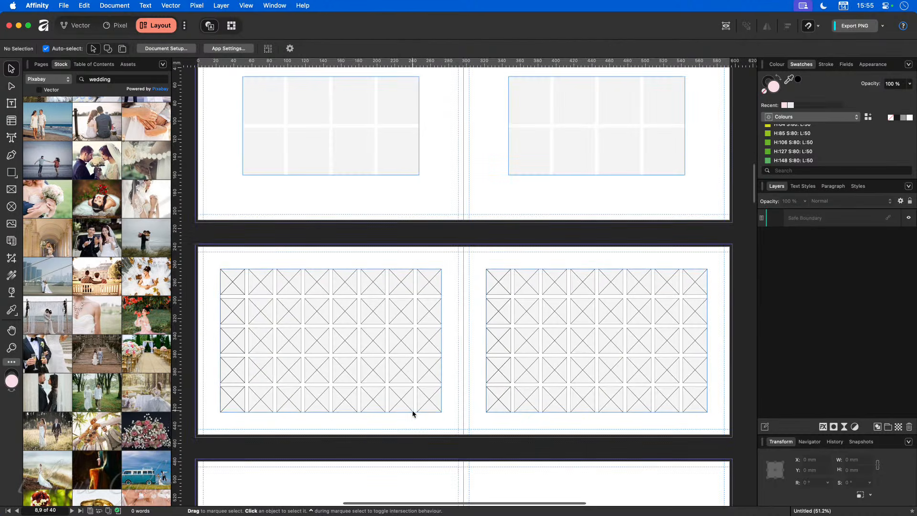
scroll(412, 410, "down", 1)
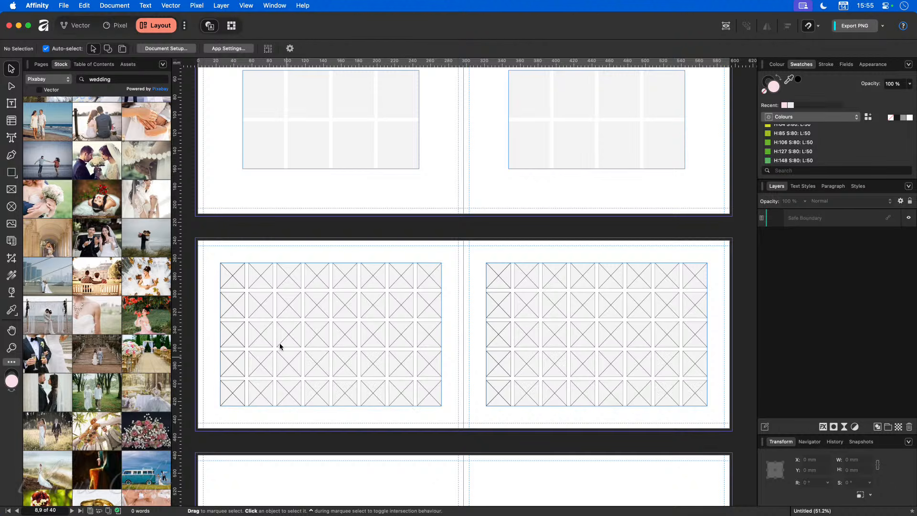
scroll(311, 194, "up", 2)
left_click_drag(230, 291, 282, 129)
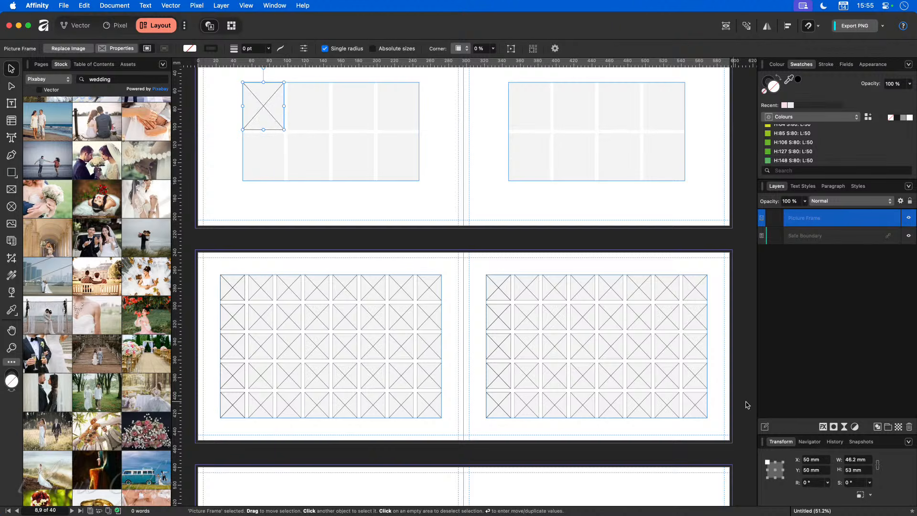
Step: Add 40 to the stray frame's X position to move it to 90 mm, then delete it
left_click(824, 460)
left_click(825, 461)
type("-")
key("BackSpace")
type("40")
key("Return")
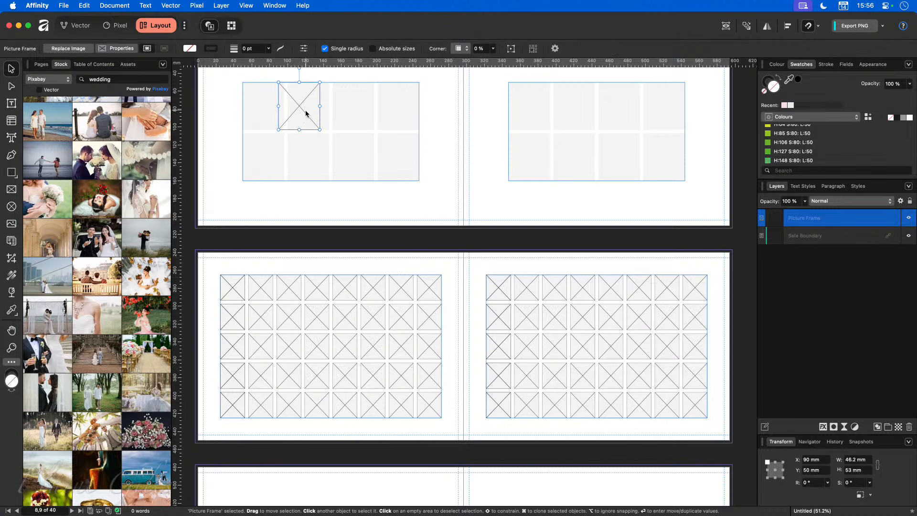
key("Delete")
scroll(335, 347, "down", 4)
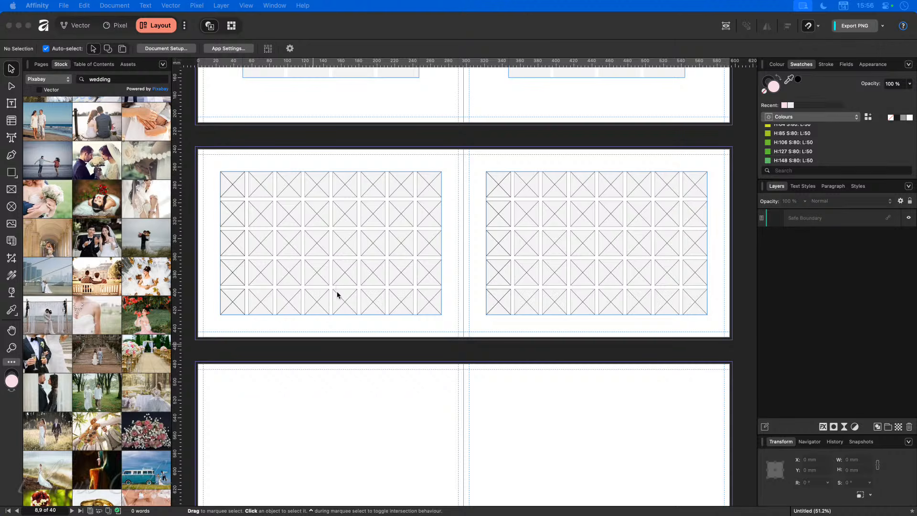
Step: Scroll down to empty spread 12–13, toggling preview on and off to inspect the frame grids
scroll(337, 287, "down", 5)
scroll(328, 304, "down", 15)
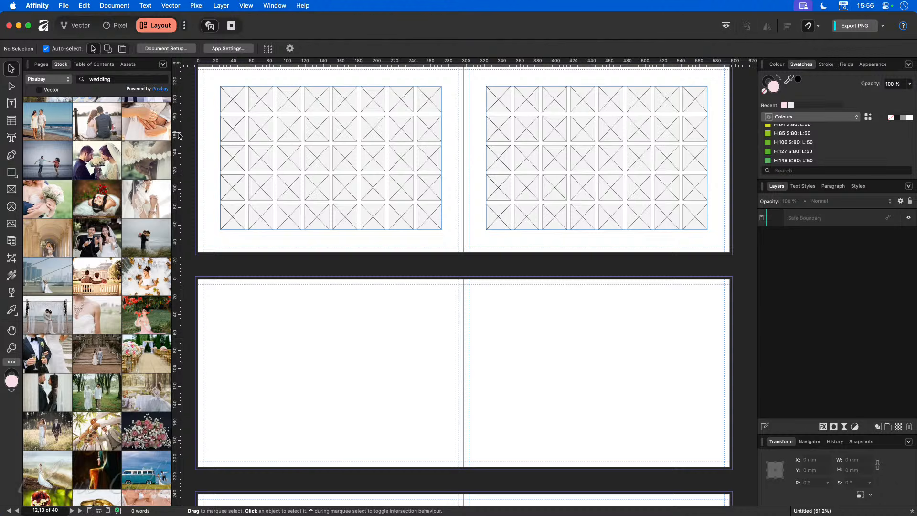
key("w")
scroll(434, 203, "up", 5)
key("w")
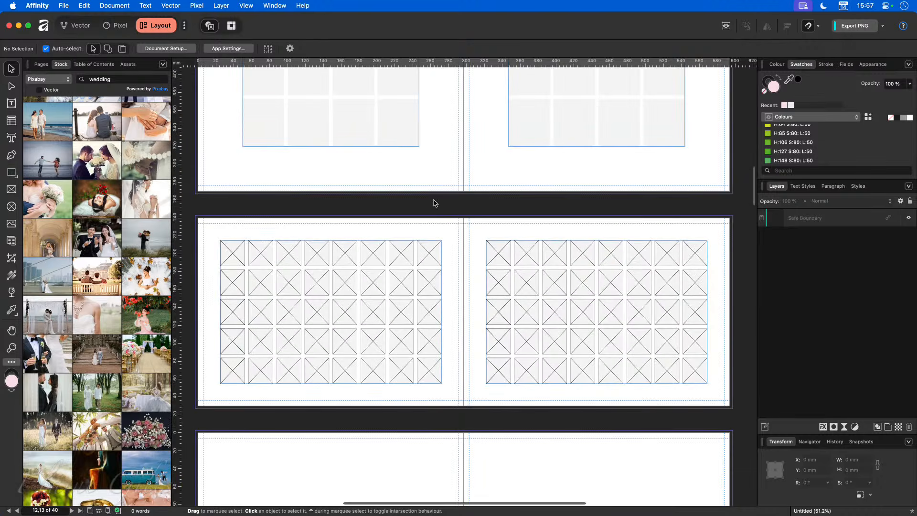
key("w")
scroll(434, 202, "down", 2)
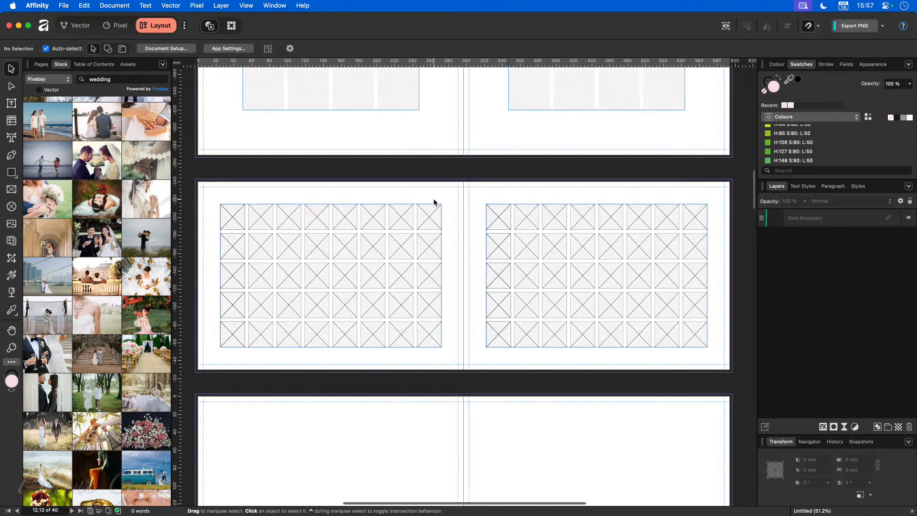
key("w")
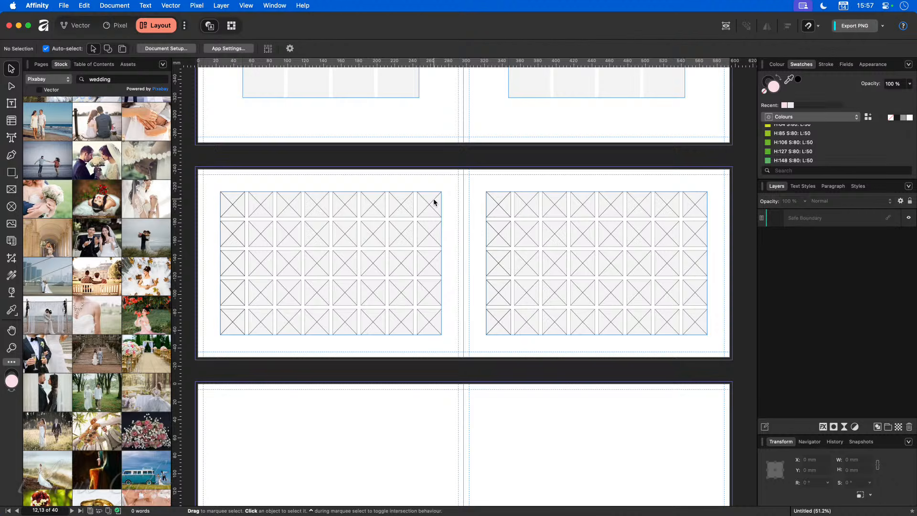
scroll(449, 257, "down", 1)
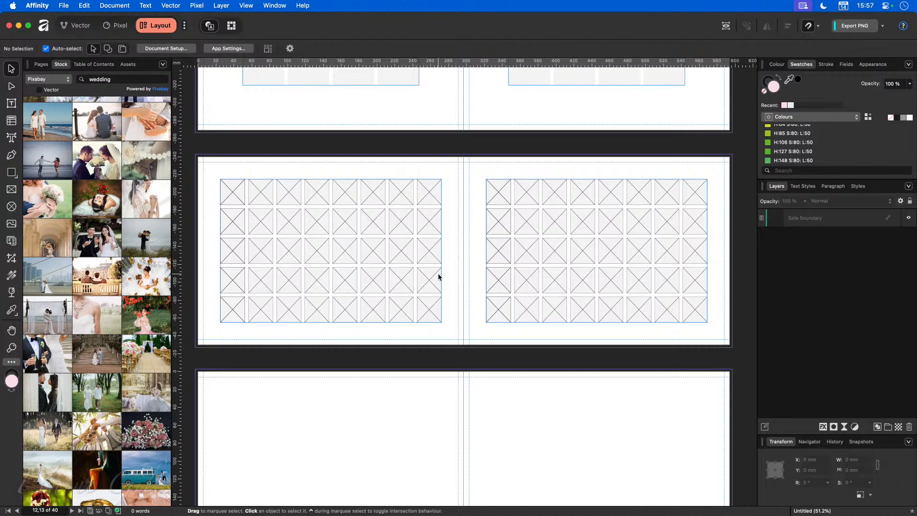
scroll(438, 275, "down", 3)
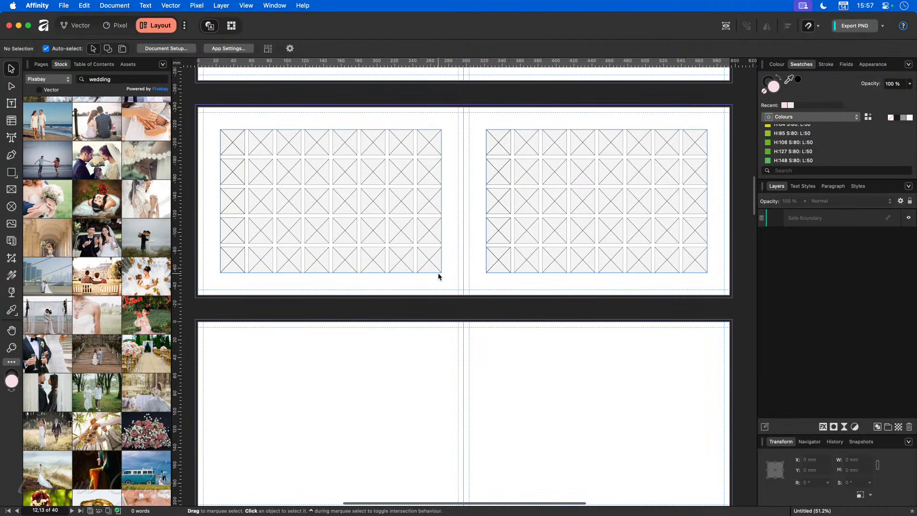
scroll(438, 275, "down", 2)
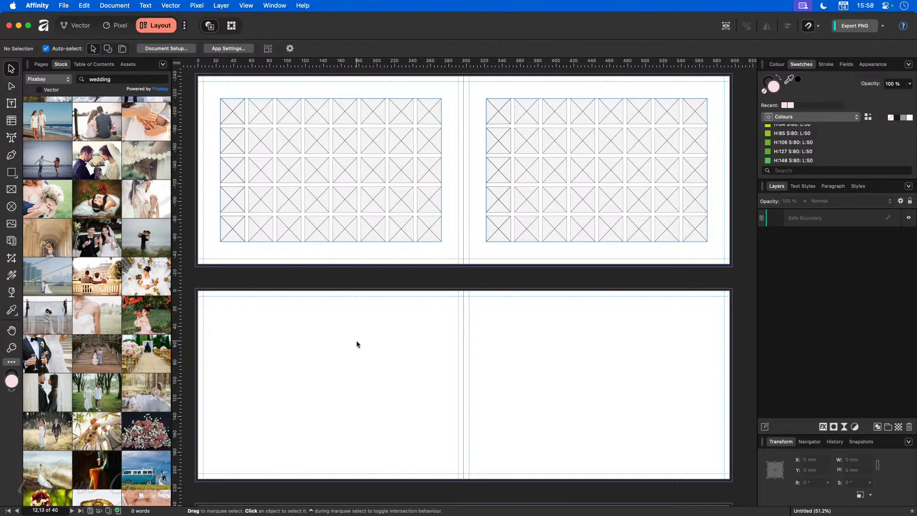
Step: In the guide settings, set 25 mm margins, three columns and a 4 mm gutter
left_click(244, 5)
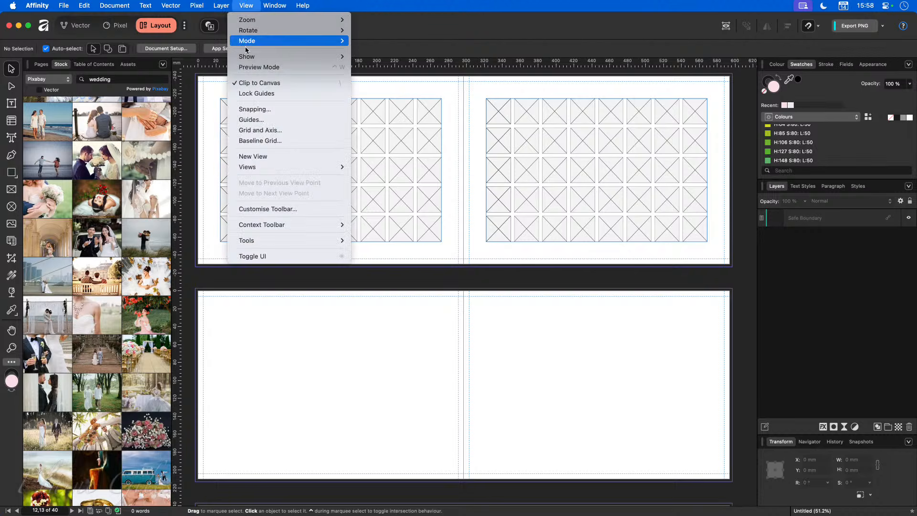
left_click(266, 120)
left_click(255, 415)
type("25")
key("Return")
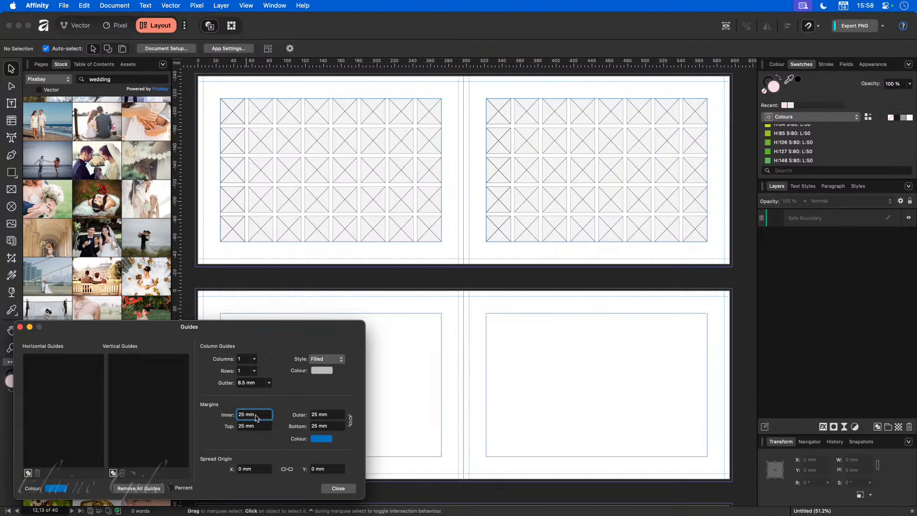
left_click(255, 360)
left_click_drag(256, 370, 261, 371)
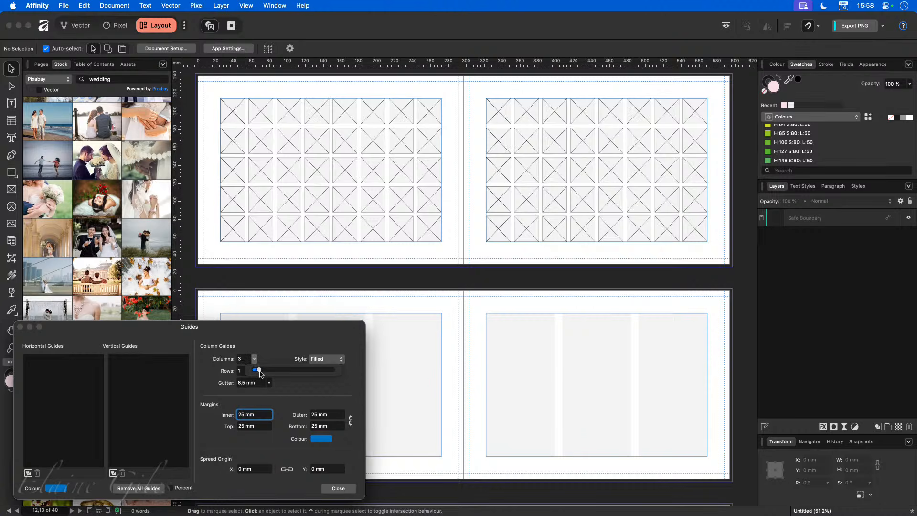
left_click(246, 385)
type("4")
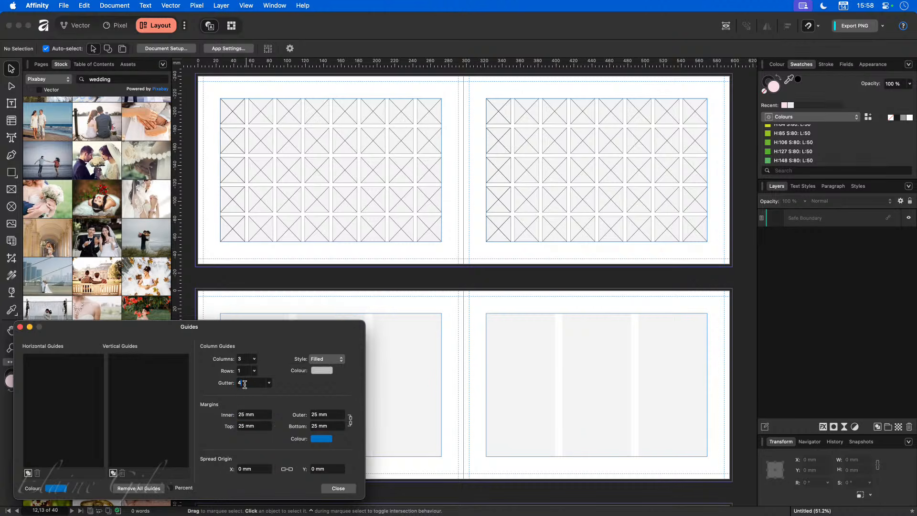
key("Tab")
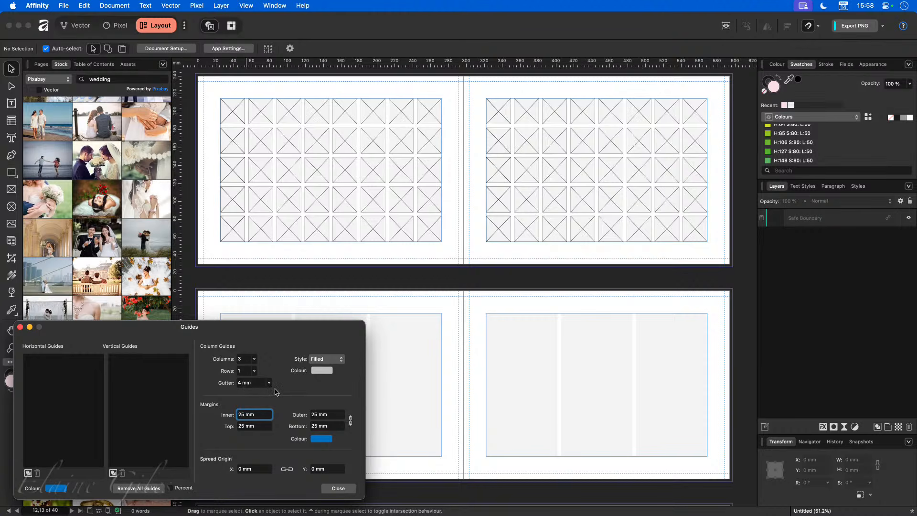
Step: Try six columns, revert the count to three, and close the guide settings
left_click(254, 359)
left_click_drag(253, 371, 263, 371)
left_click(270, 355)
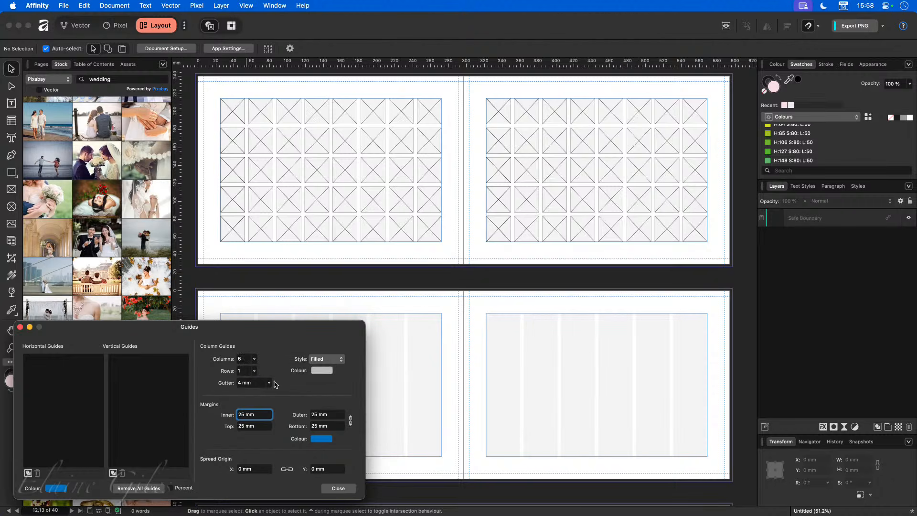
left_click(254, 360)
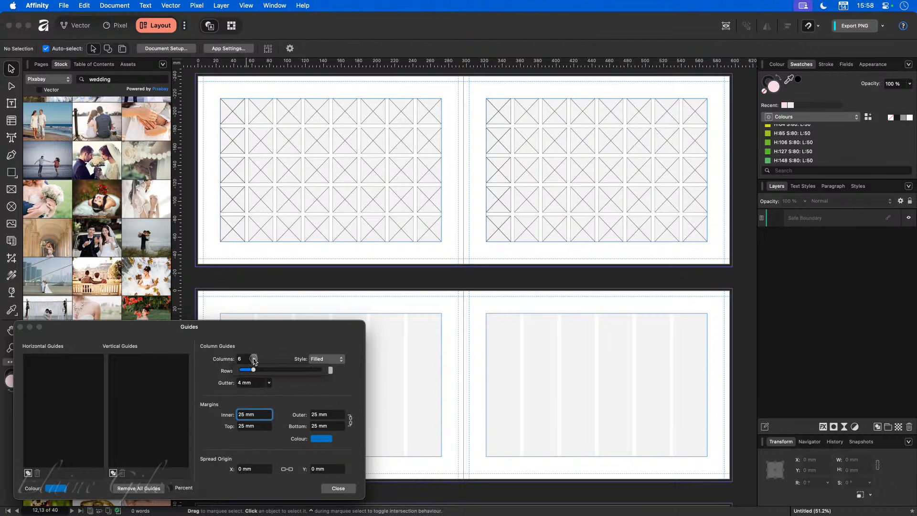
left_click_drag(259, 371, 246, 371)
left_click(270, 358)
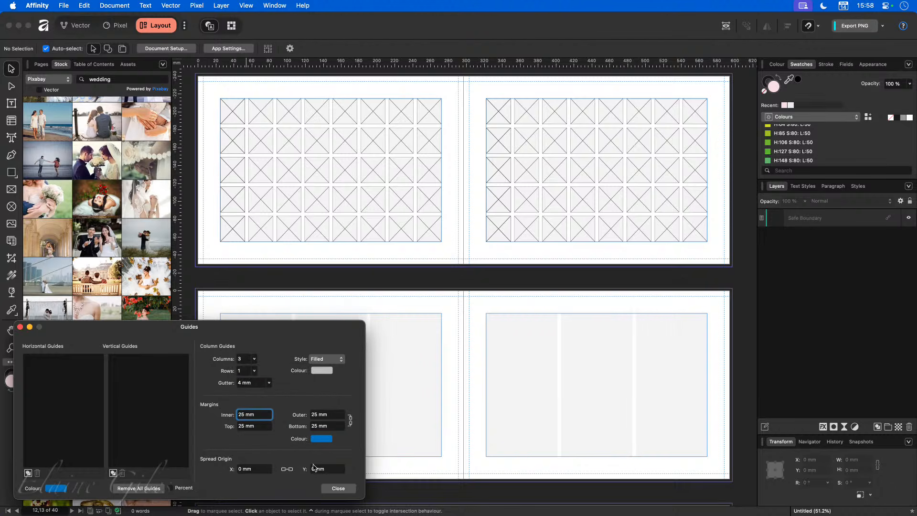
left_click(338, 488)
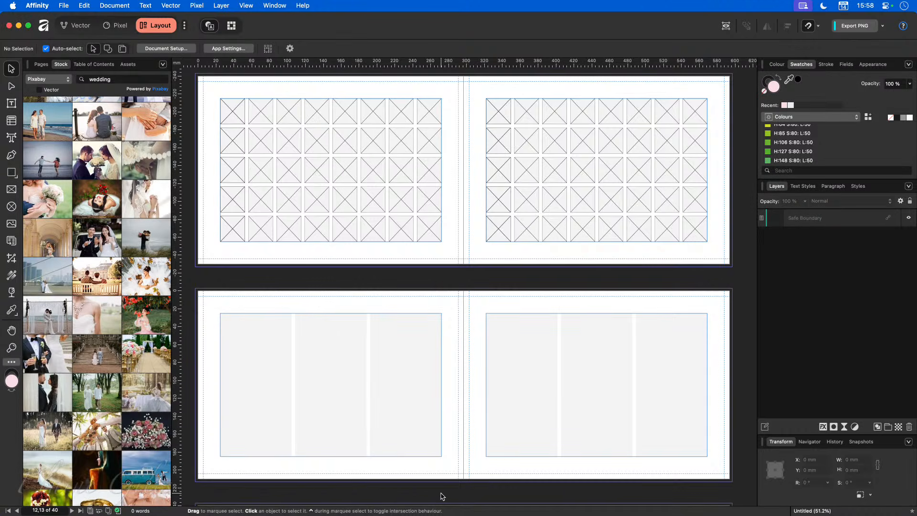
Step: Draw a full-height picture frame in the first column and clone it into columns two and three
scroll(325, 421, "down", 1)
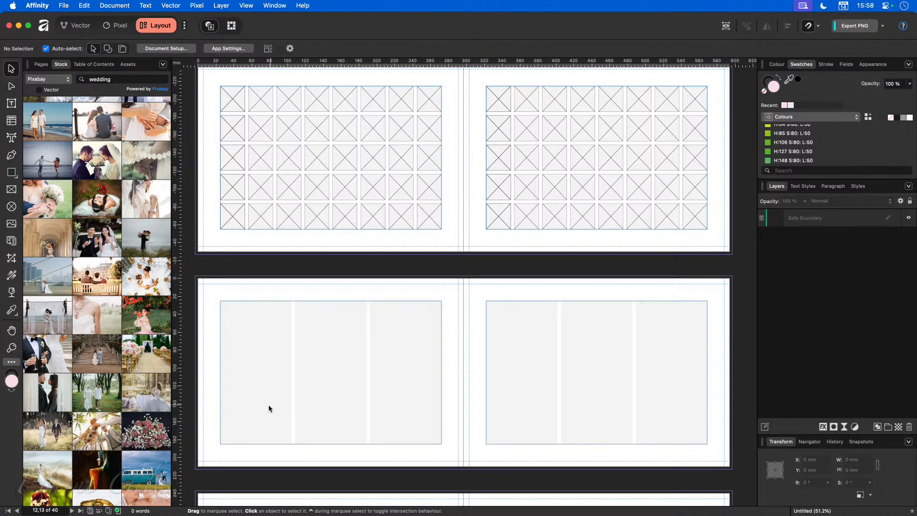
left_click(14, 190)
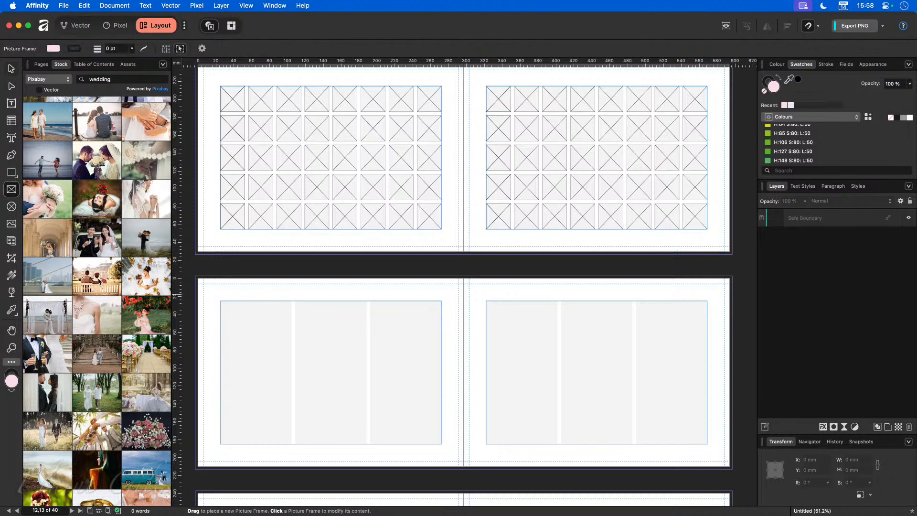
left_click_drag(220, 301, 292, 443)
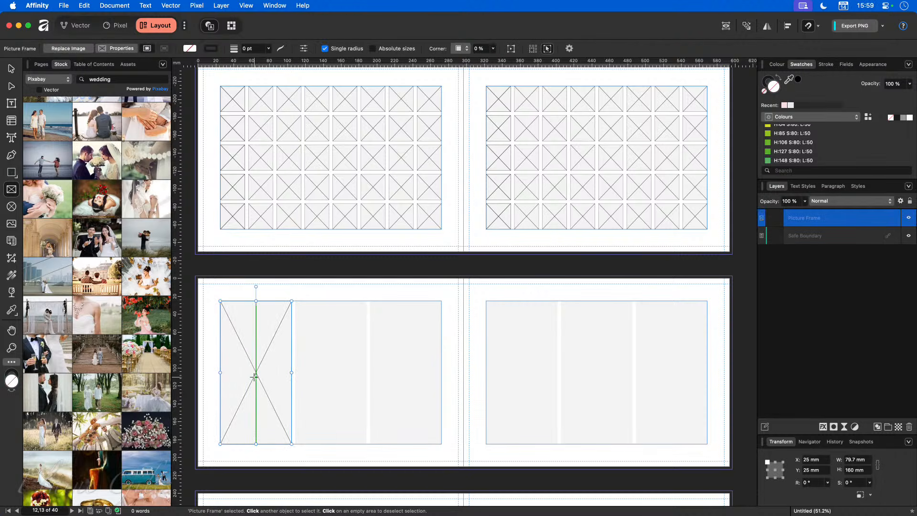
key("v")
left_click_drag(255, 377, 333, 376)
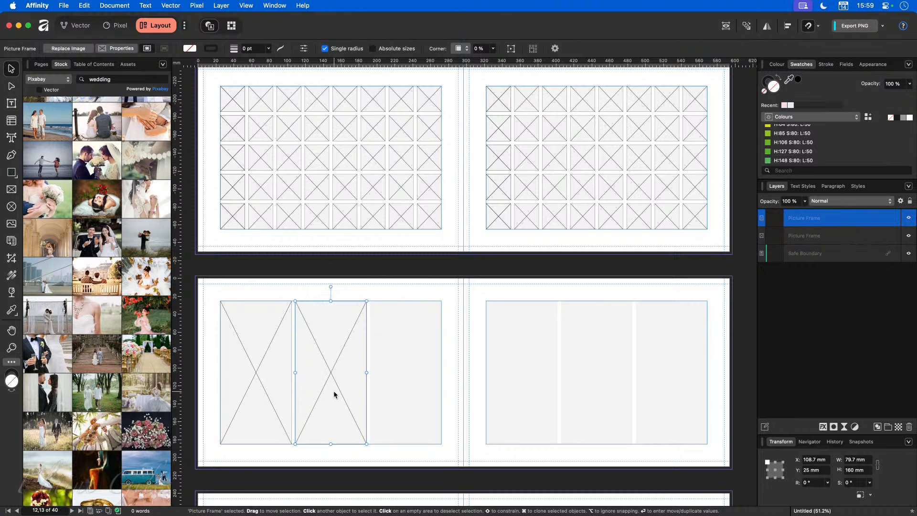
key("super+j")
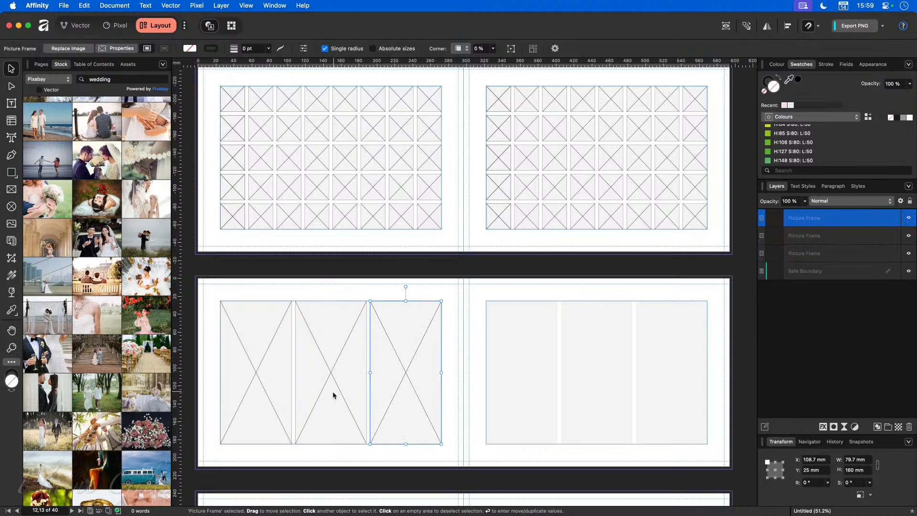
Step: Copy the three frames onto the right page and select the empty spread 14–15
scroll(349, 430, "down", 2)
left_click(345, 411)
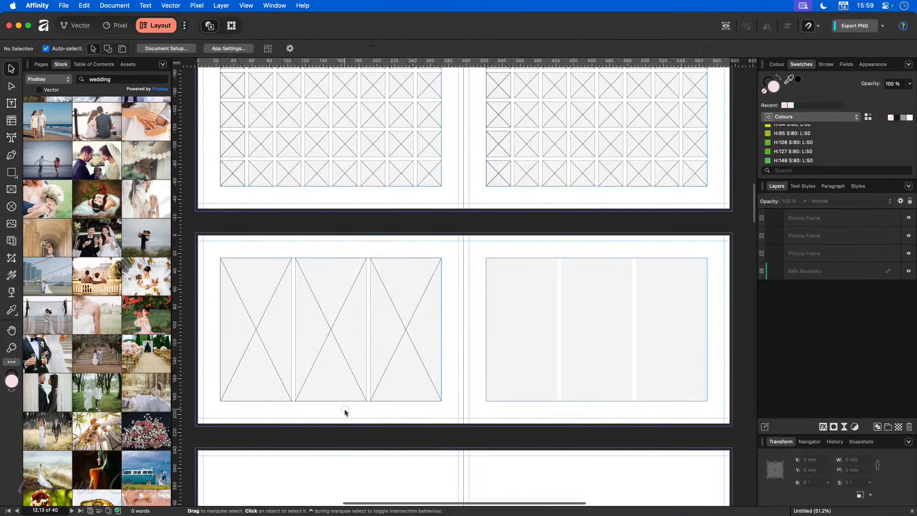
scroll(345, 411, "down", 2)
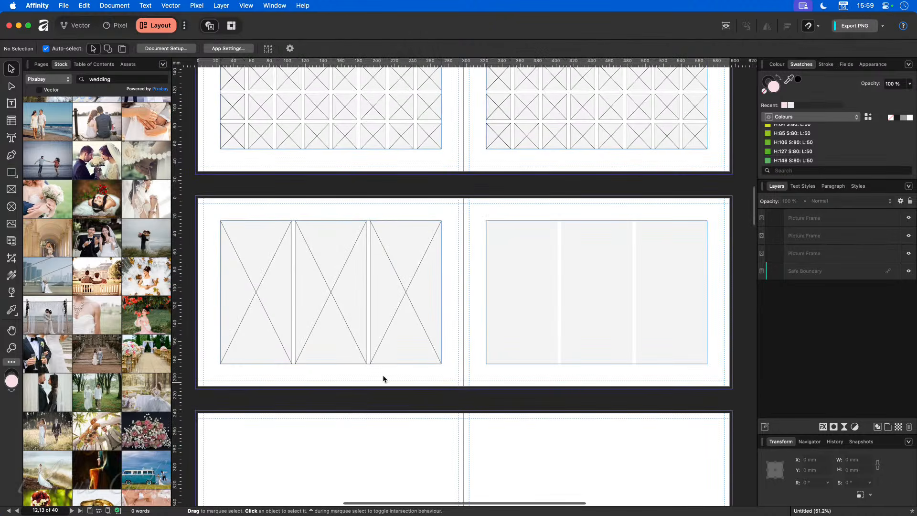
left_click_drag(214, 215, 437, 371)
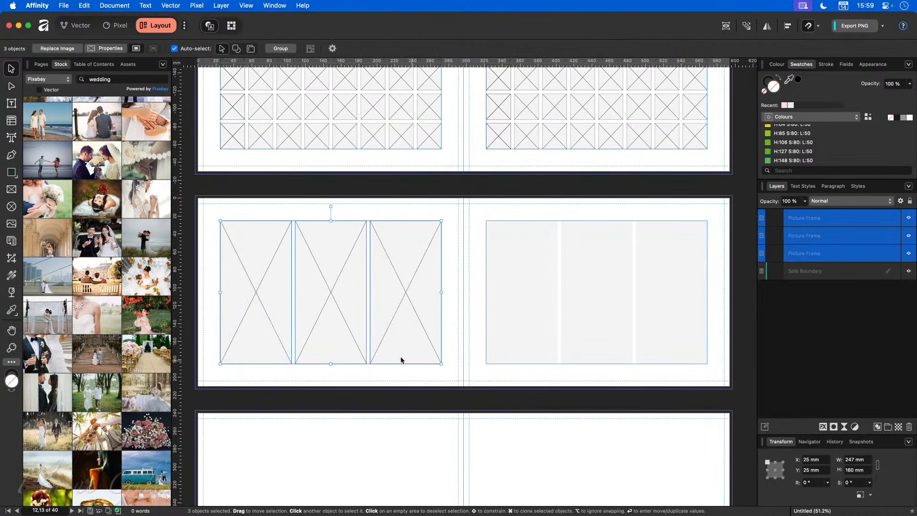
left_click_drag(329, 328, 595, 328)
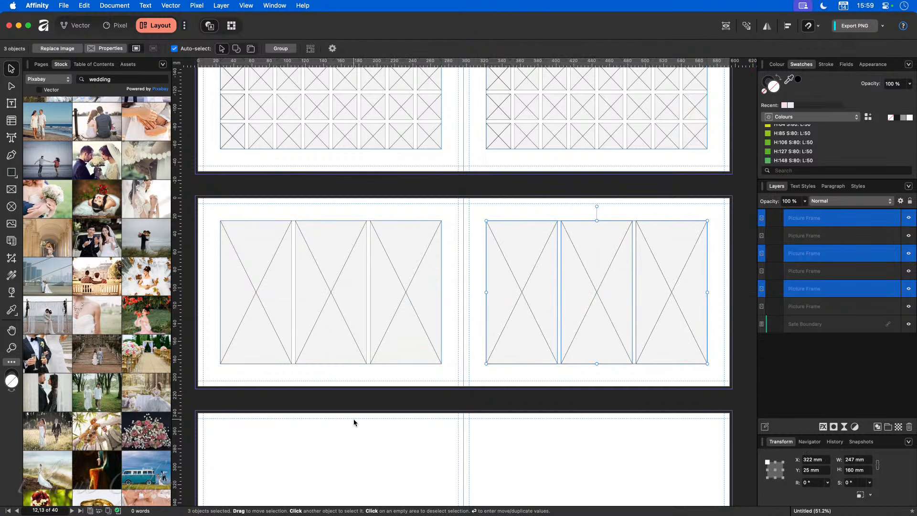
scroll(354, 419, "down", 3)
left_click(341, 401)
scroll(346, 398, "down", 2)
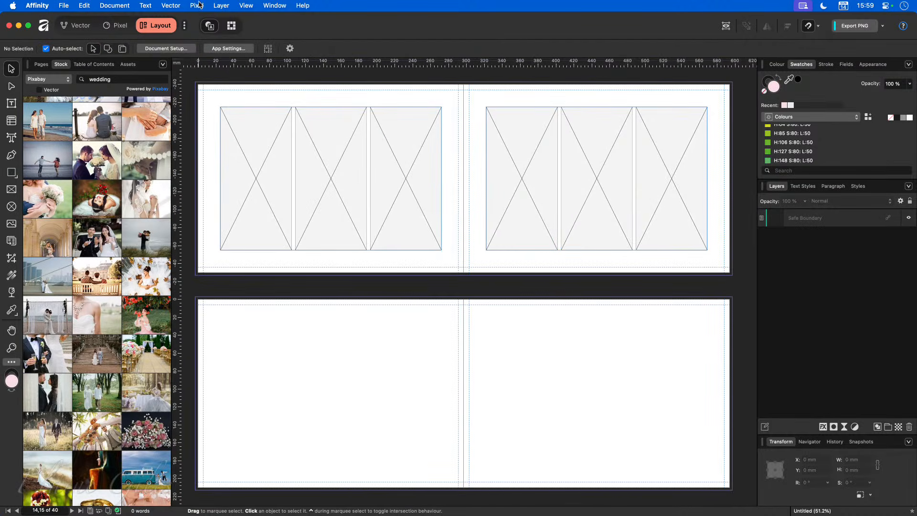
Step: Set spread 14–15's guides to six columns, a 4 mm gutter and 25 mm margins
left_click(245, 5)
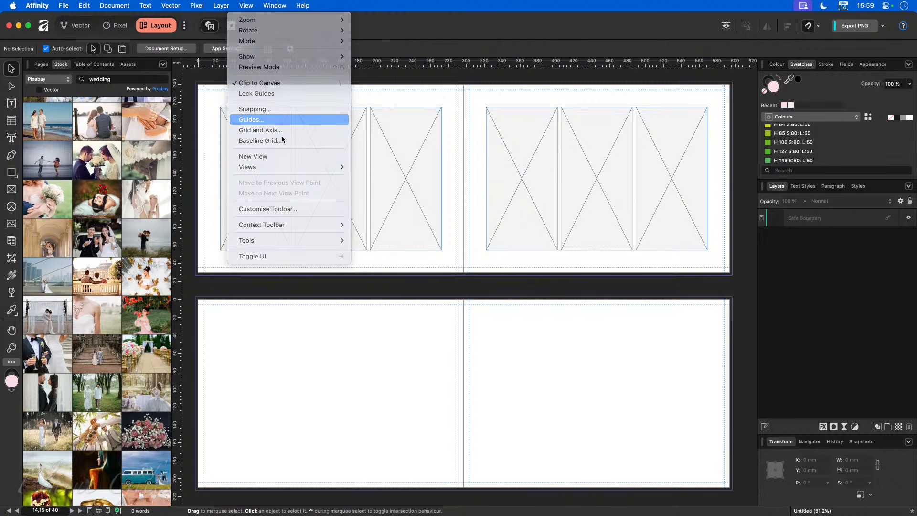
left_click(273, 120)
left_click(256, 361)
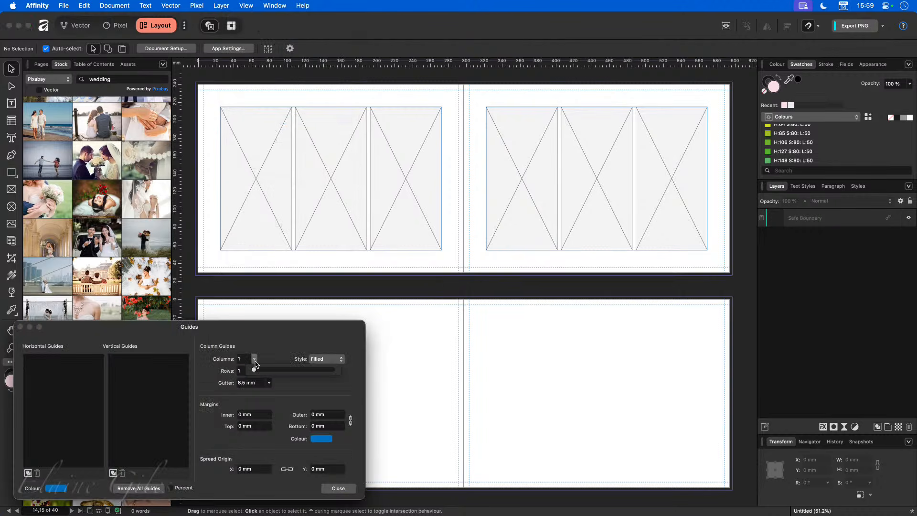
left_click_drag(254, 369, 263, 374)
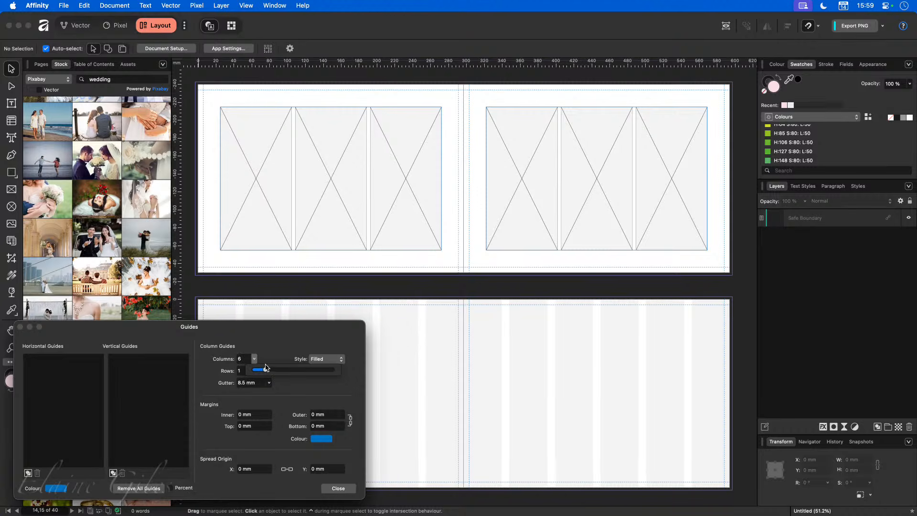
left_click(253, 385)
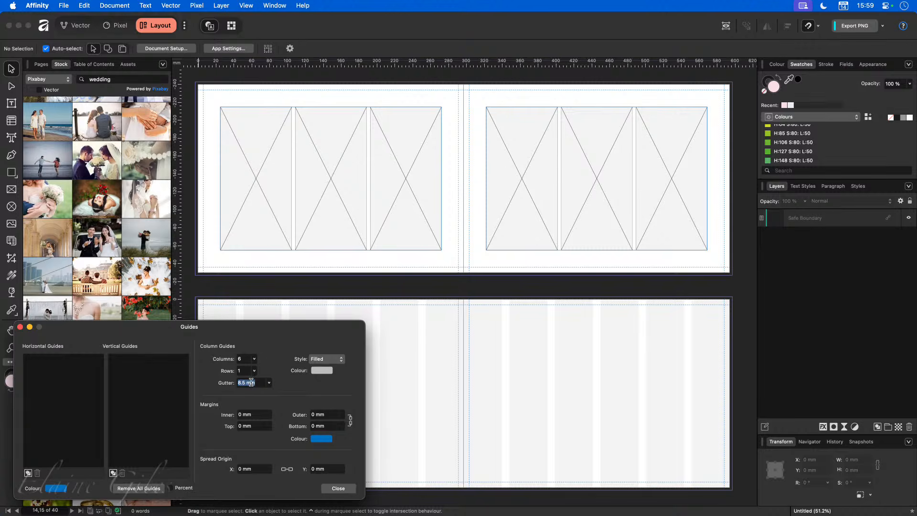
type("4")
key("Return")
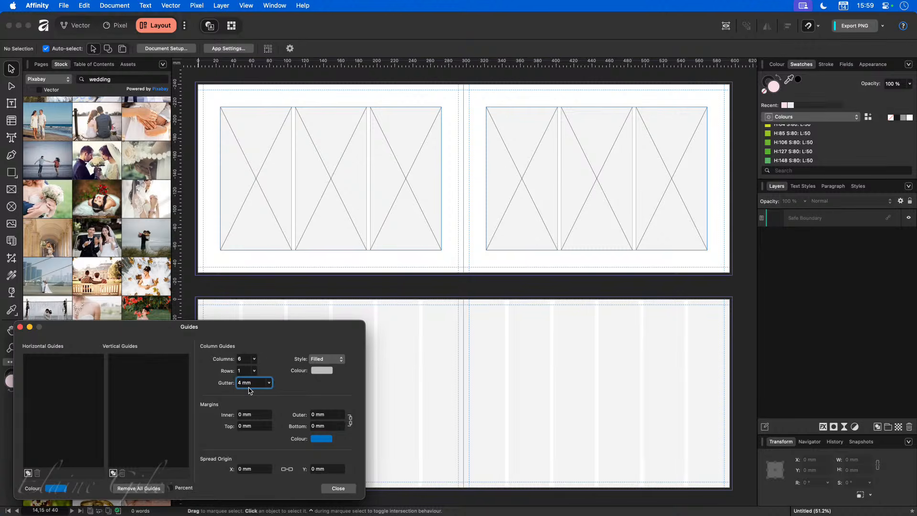
left_click(259, 416)
type("25")
key("Tab")
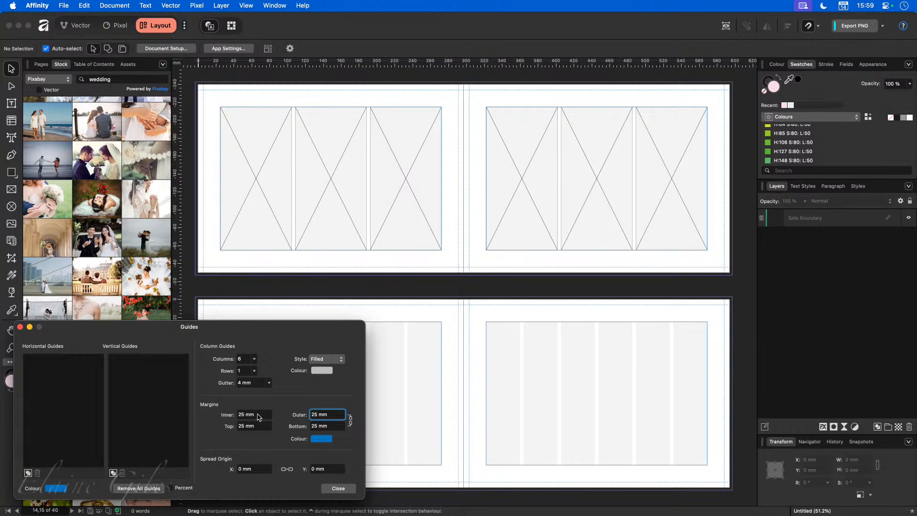
left_click(338, 489)
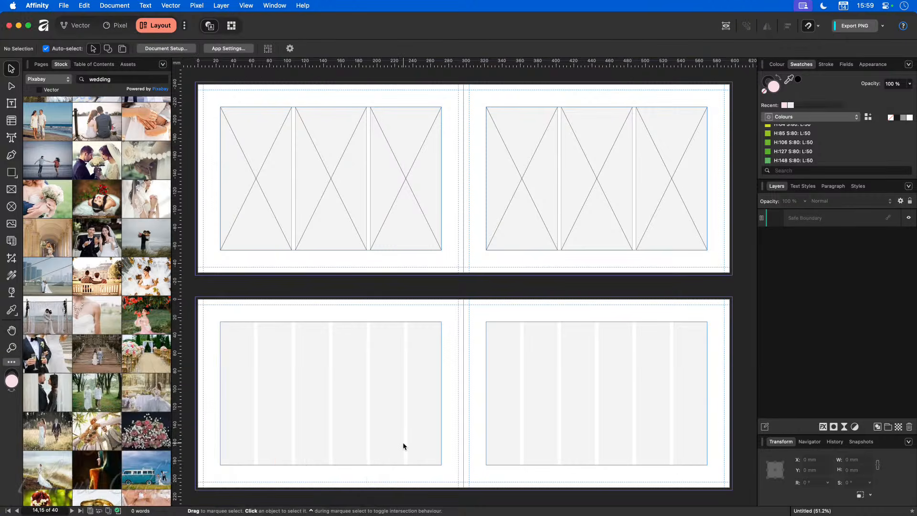
Step: Copy a frame down, clone it into three side-by-side frames, and drop the champagne photo into the first
scroll(402, 440, "down", 1)
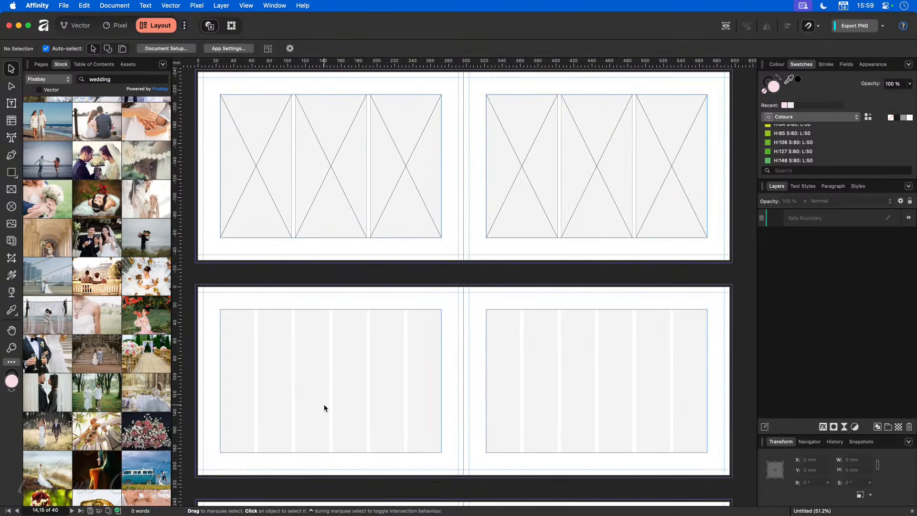
left_click_drag(257, 173, 256, 373)
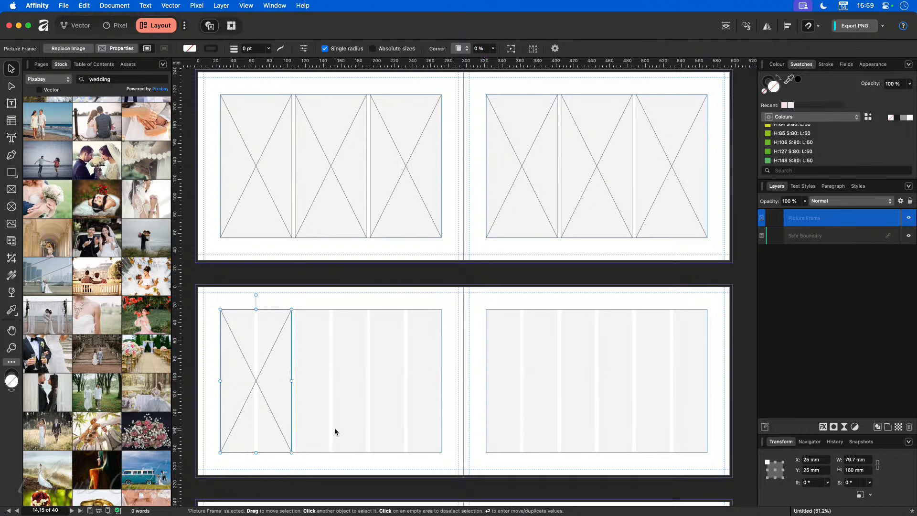
left_click(261, 191)
left_click(285, 385)
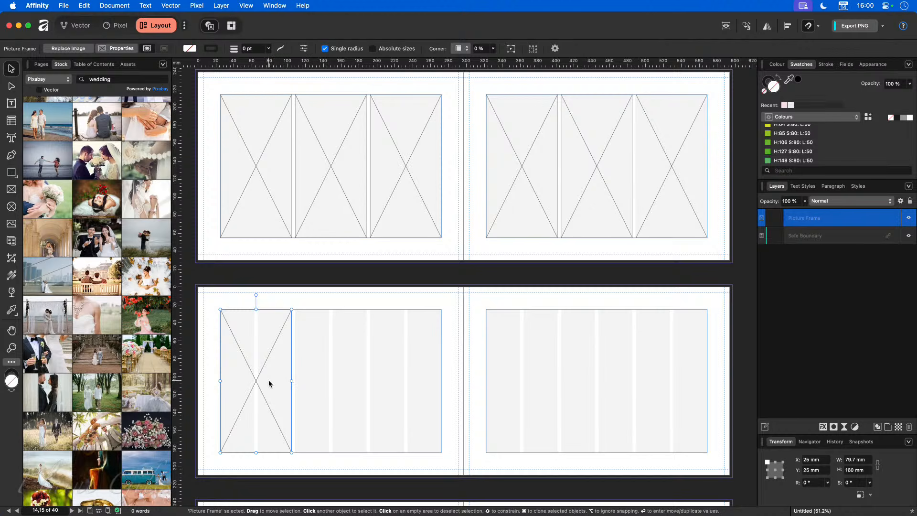
mouse_move(264, 381)
left_mouse_down()
mouse_move(348, 387)
mouse_move(334, 379)
left_mouse_up()
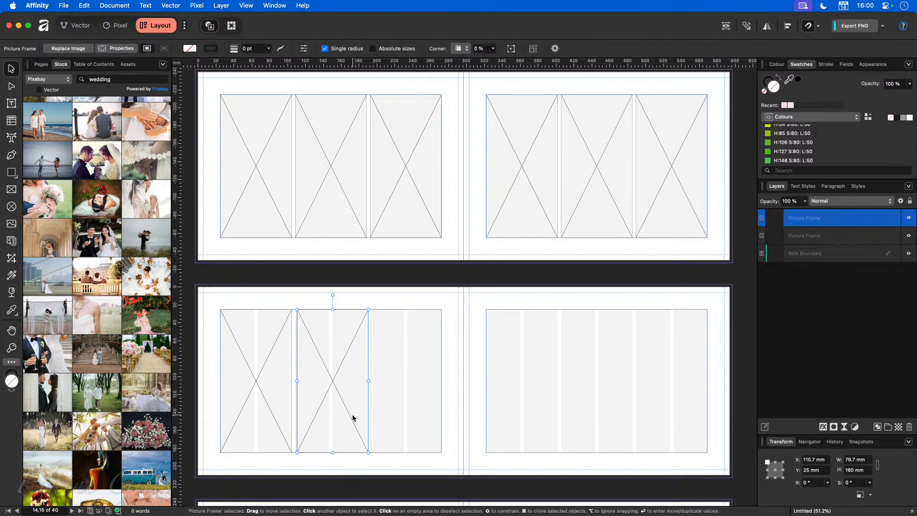
key("super+j")
left_click(256, 382)
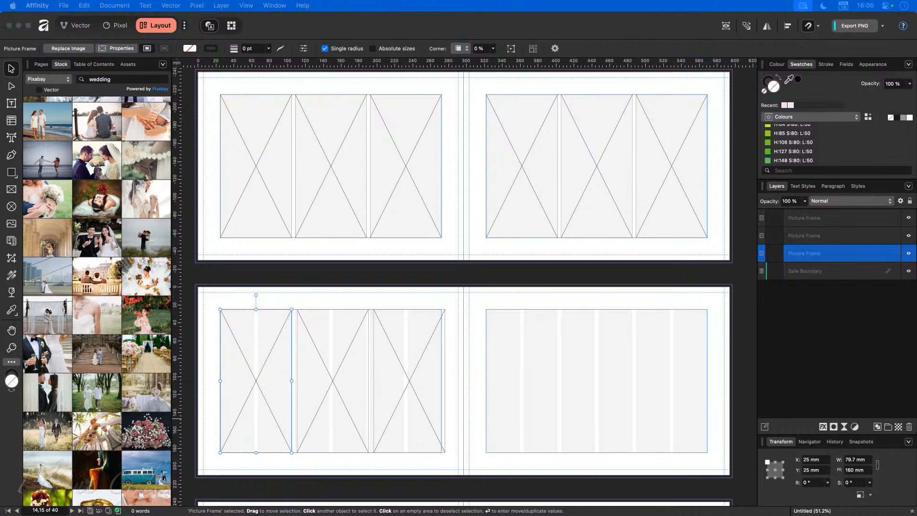
left_click_drag(172, 438, 246, 384)
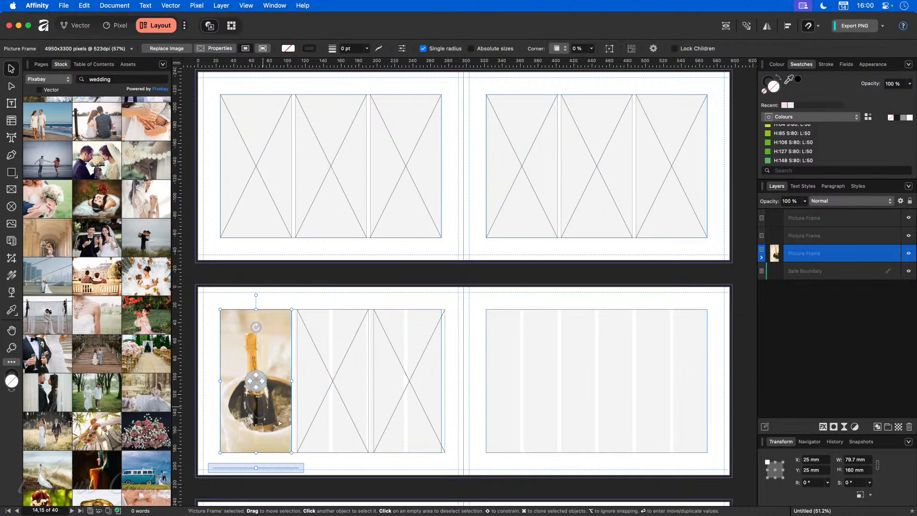
Step: Delete the middle empty frame and widen the champagne photo frame to 121.5 mm
left_click(349, 470)
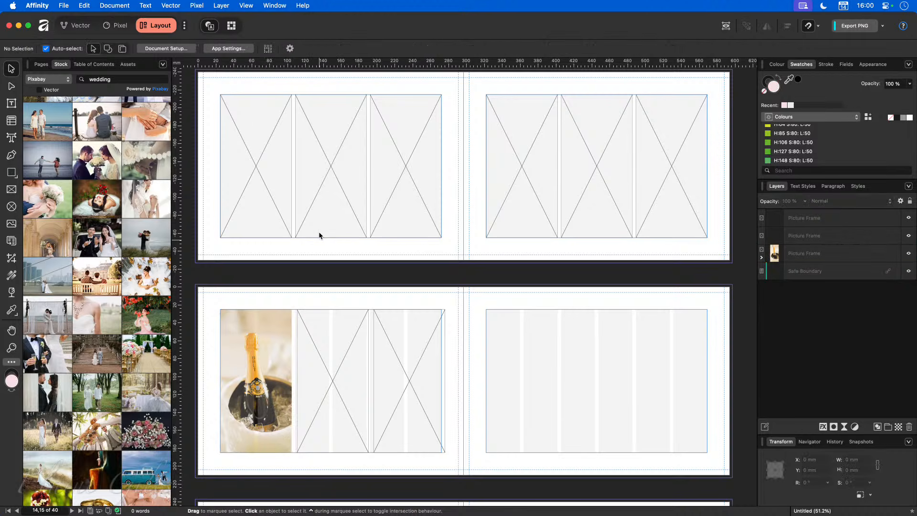
left_click(333, 348)
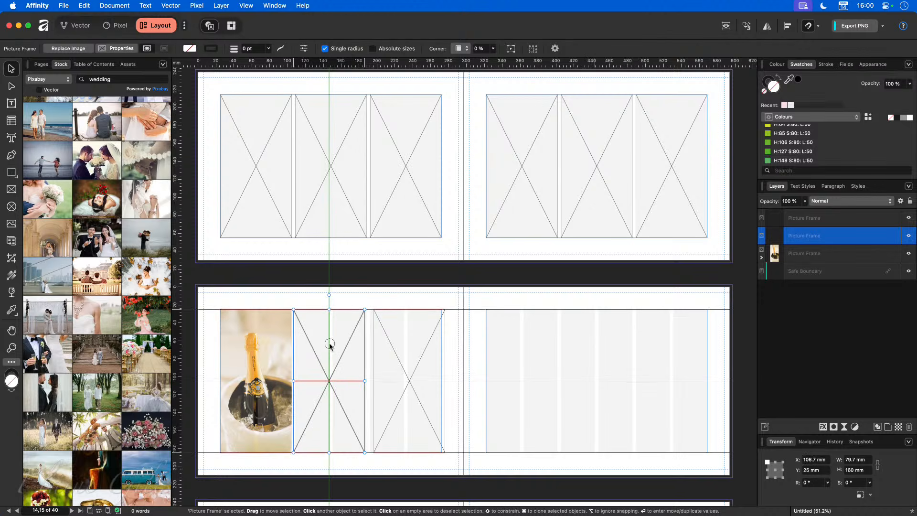
left_click(424, 347)
left_click_drag(424, 347, 420, 347)
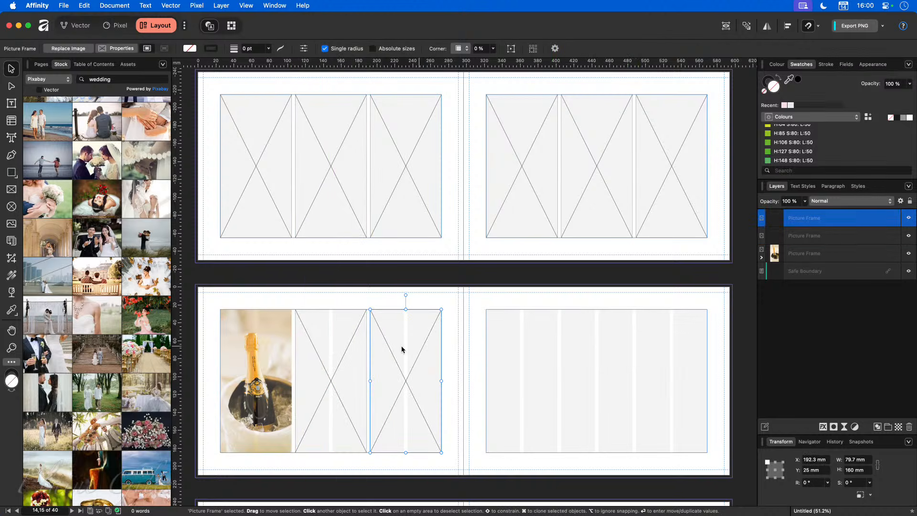
left_click(249, 322)
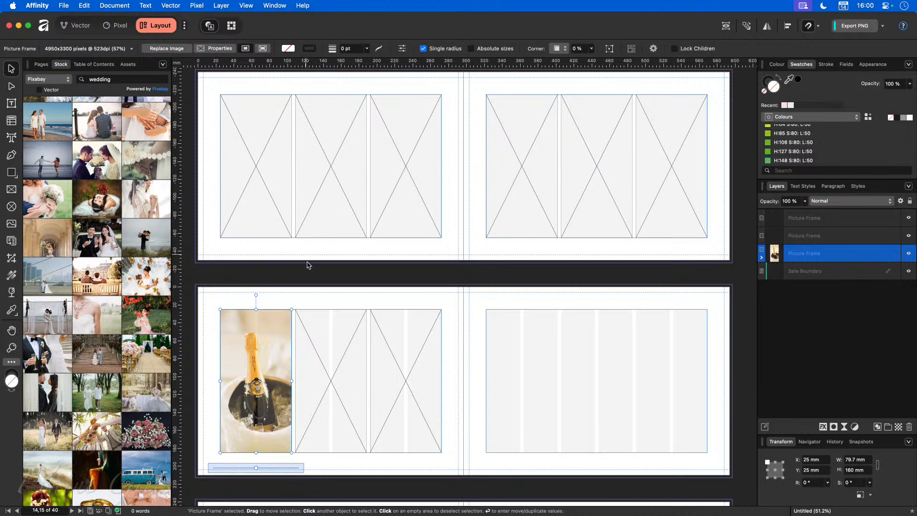
left_click(328, 377)
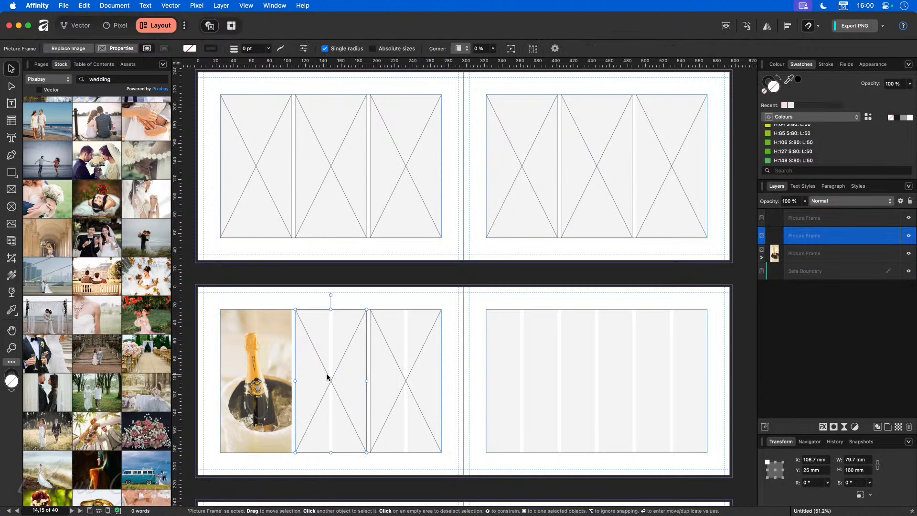
key("Delete")
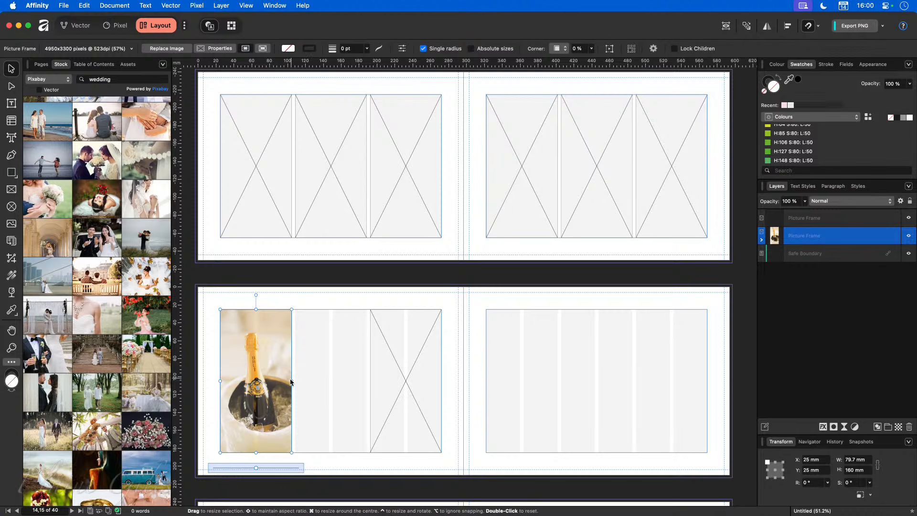
left_click_drag(291, 381, 333, 381)
left_click(380, 377)
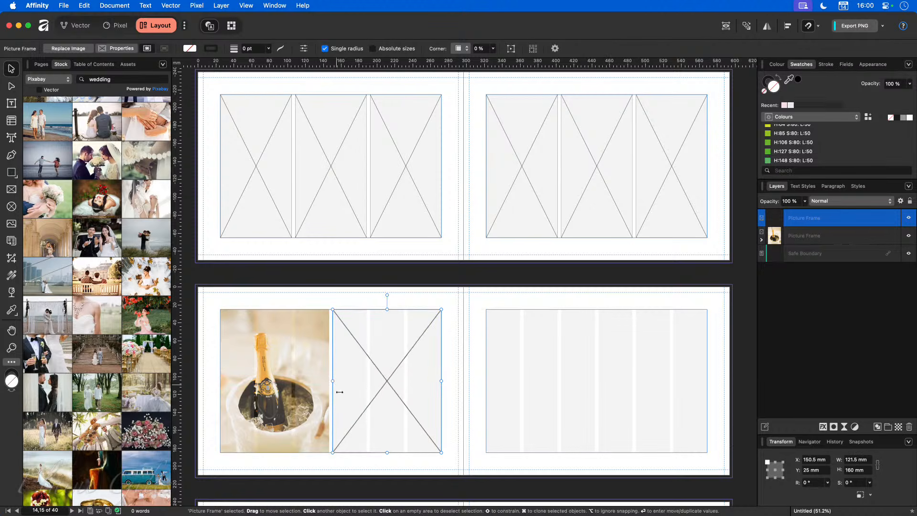
left_click(408, 457)
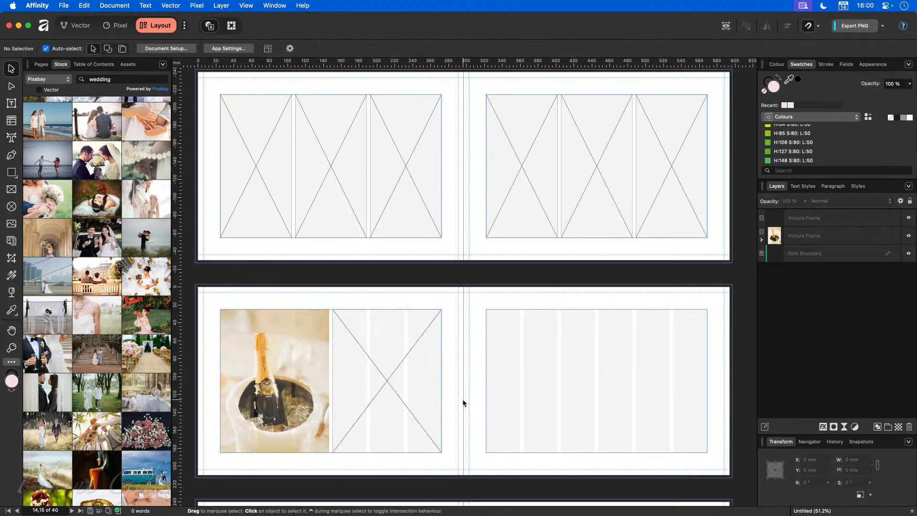
Step: Copy the photo and empty frames onto the right page, narrowing the empty one to 79.7 mm
left_click(287, 380)
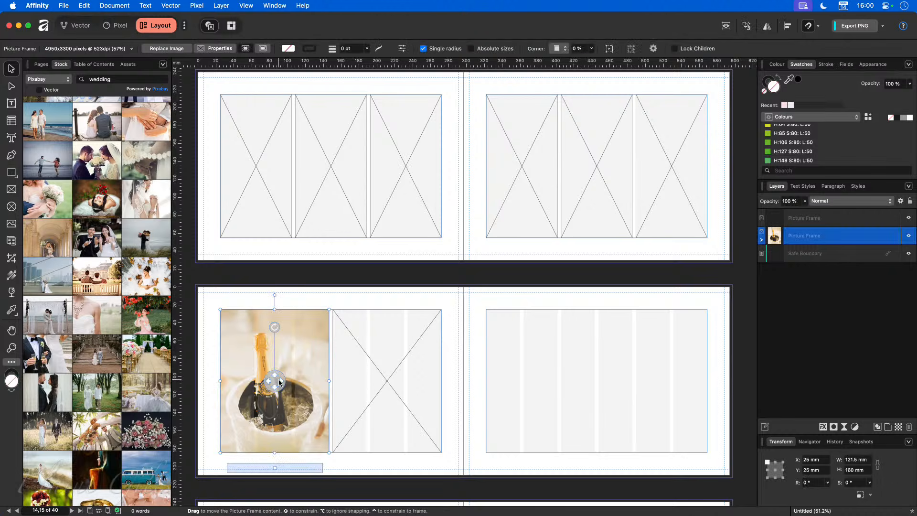
left_click_drag(297, 343, 561, 348)
left_click_drag(595, 380, 632, 382)
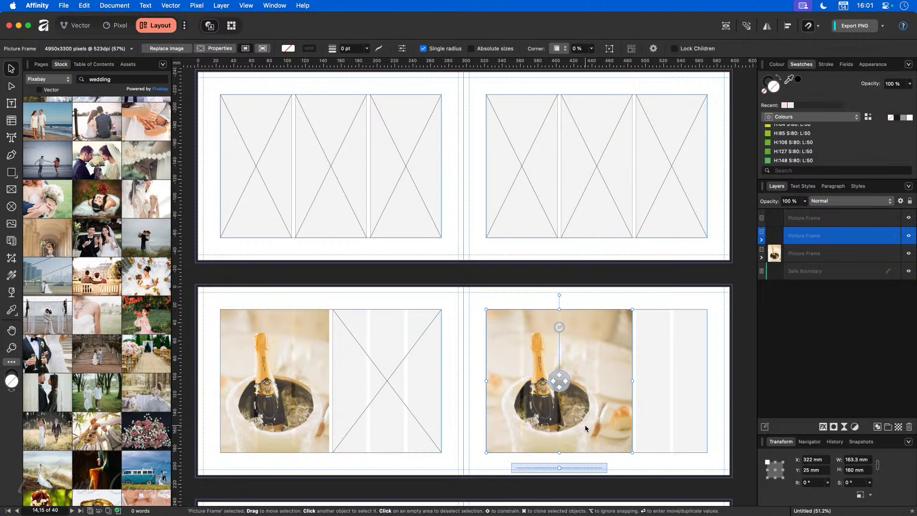
left_click(376, 381)
left_click_drag(376, 381, 663, 380)
left_click_drag(599, 381, 636, 383)
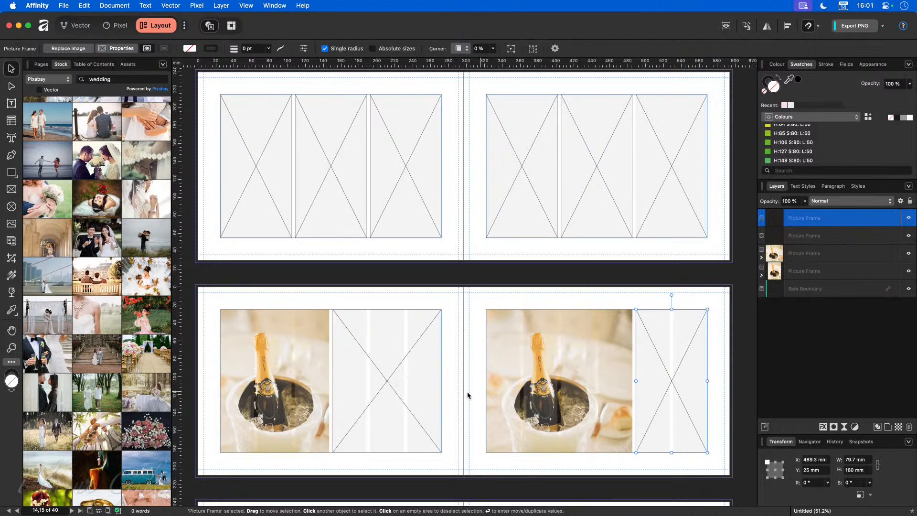
scroll(423, 392, "down", 6)
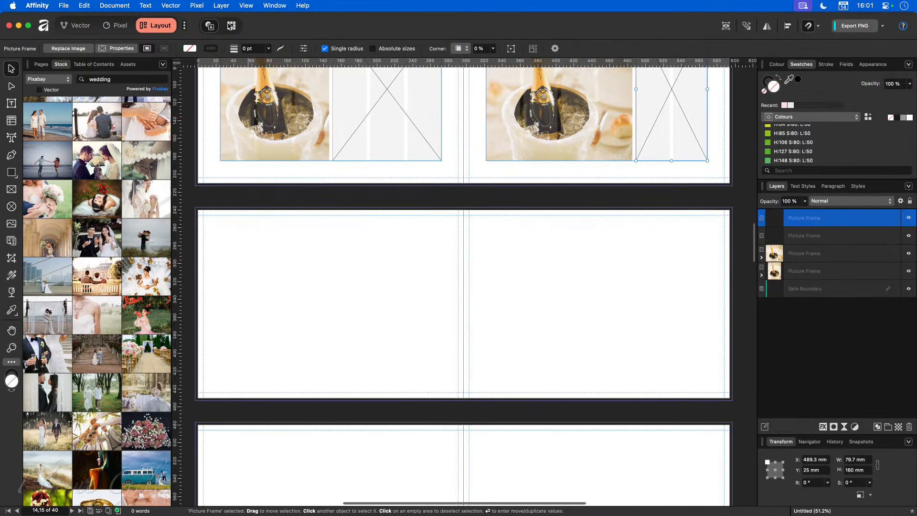
Step: Give blank spread 16–17 six column guides with a 4 mm gutter and 25 mm margins
left_click(246, 5)
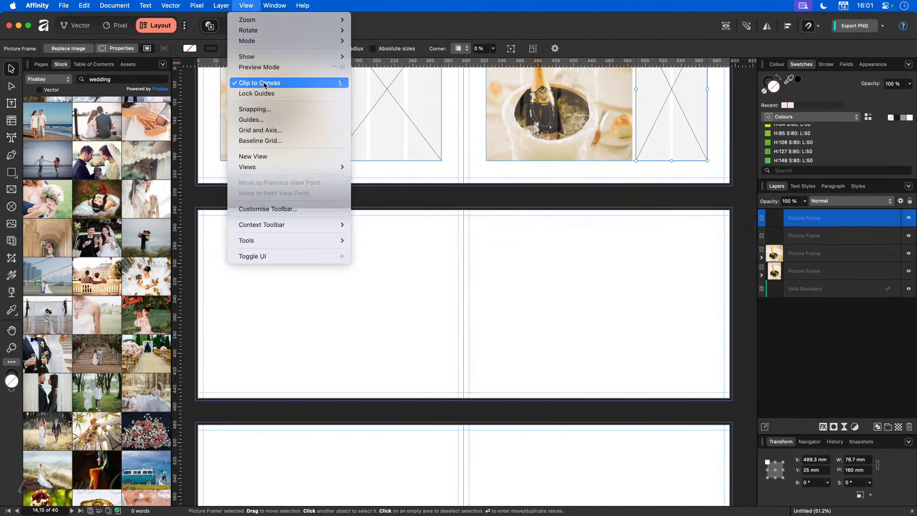
left_click(255, 119)
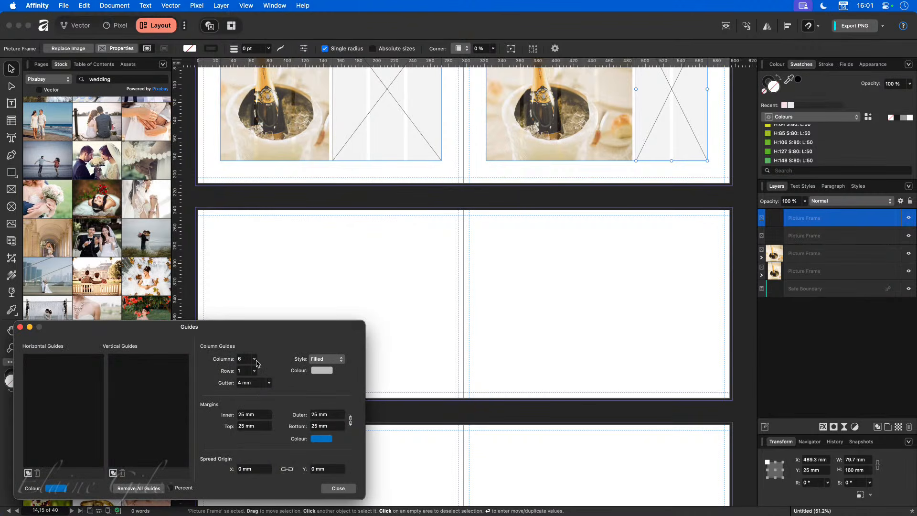
left_click(353, 293)
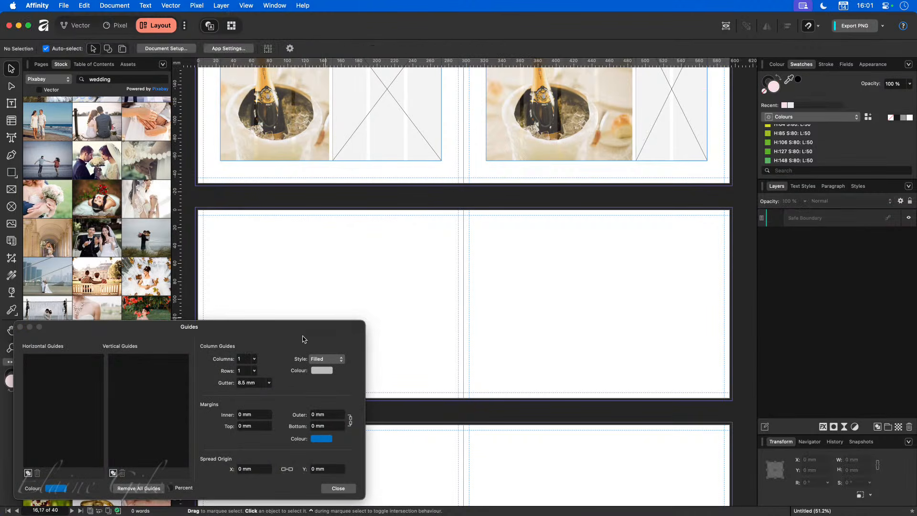
left_click(254, 359)
left_click_drag(254, 371, 266, 372)
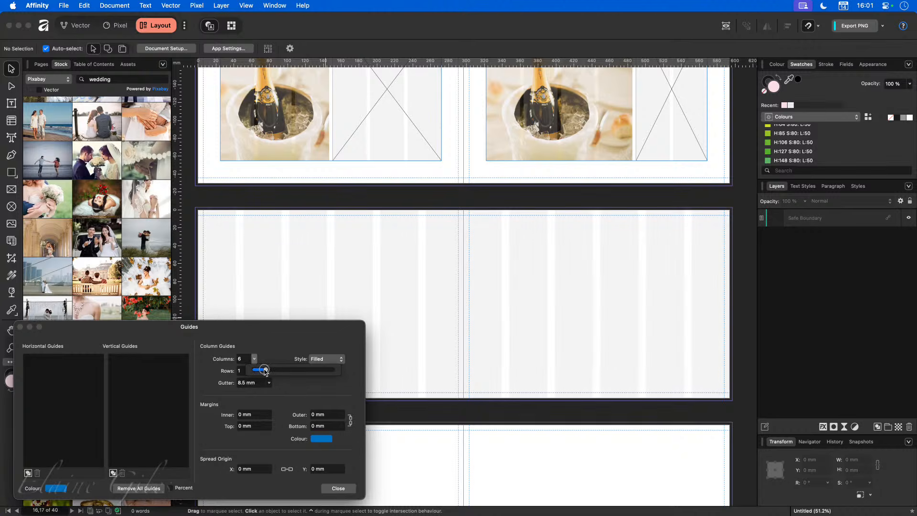
left_click(249, 383)
type("4")
key("Tab")
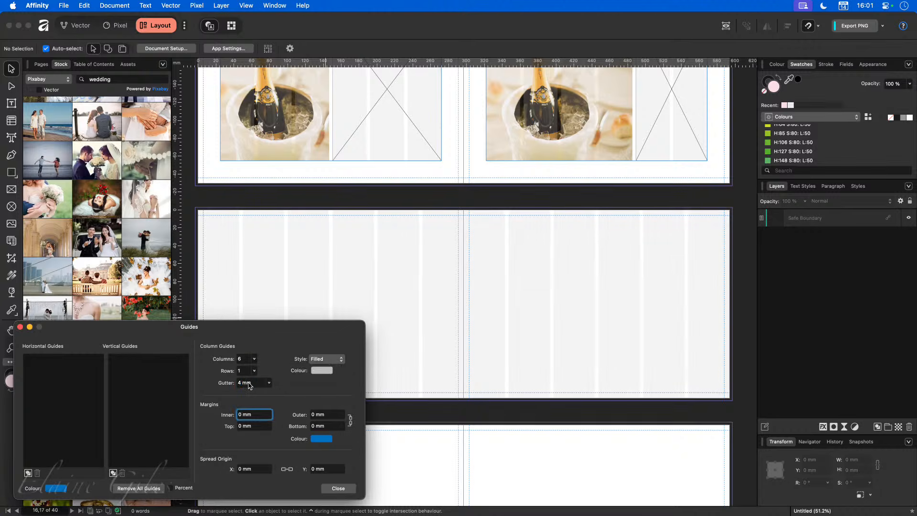
type("25")
key("Tab")
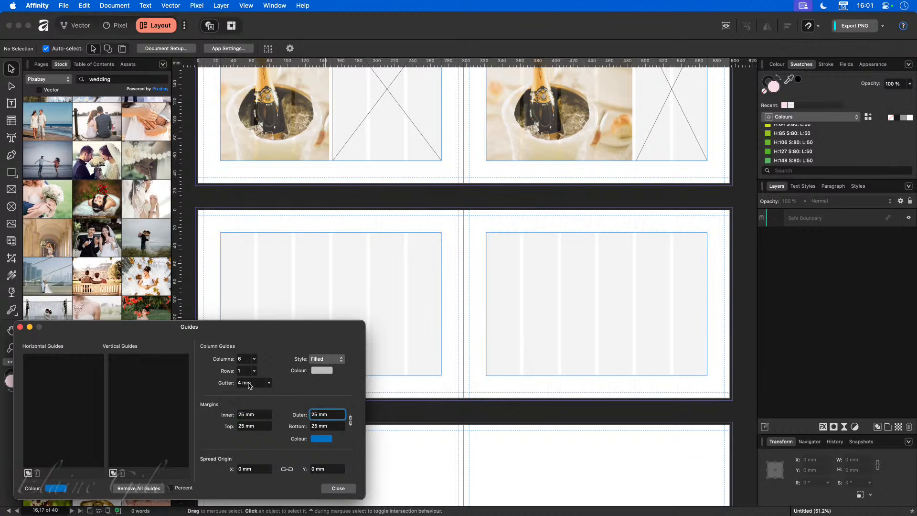
left_click(338, 489)
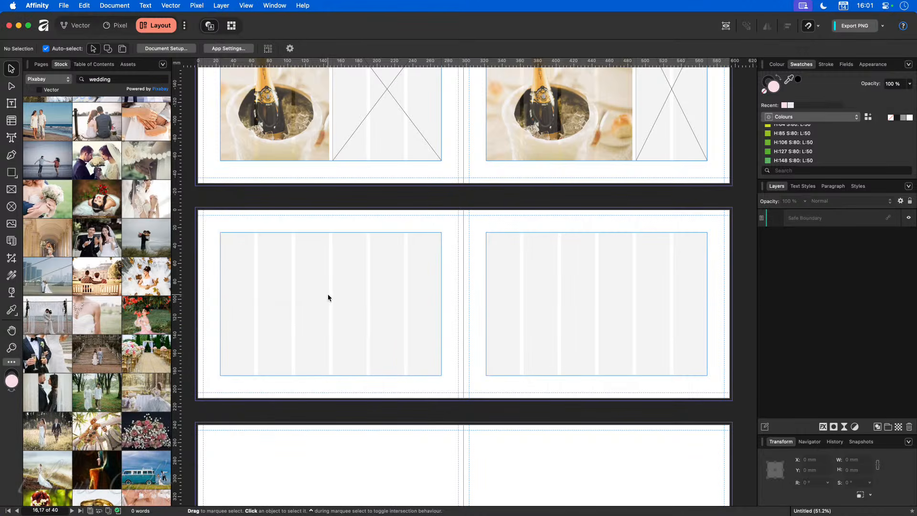
scroll(358, 277, "up", 5)
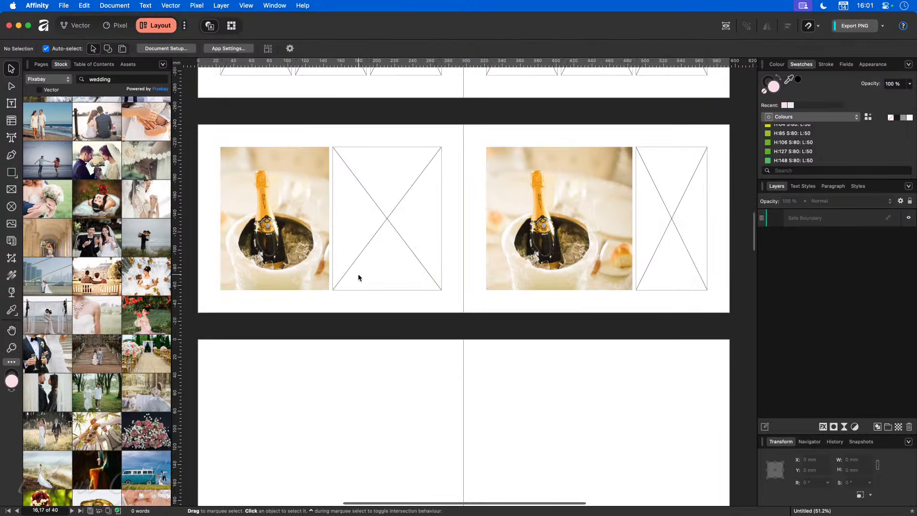
scroll(359, 272, "down", 6)
Step: Copy the champagne photo and empty frames down from the spread above, narrowing each to one column
left_click(279, 91)
left_click_drag(278, 90, 297, 290)
left_click_drag(329, 262, 292, 262)
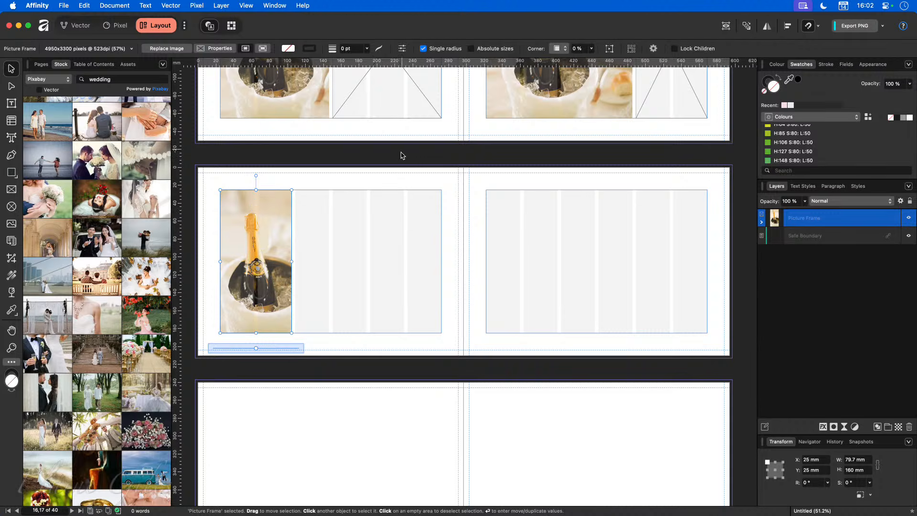
left_click(395, 82)
left_click_drag(392, 78, 401, 252)
left_click_drag(413, 196, 406, 228)
left_click_drag(333, 262, 370, 262)
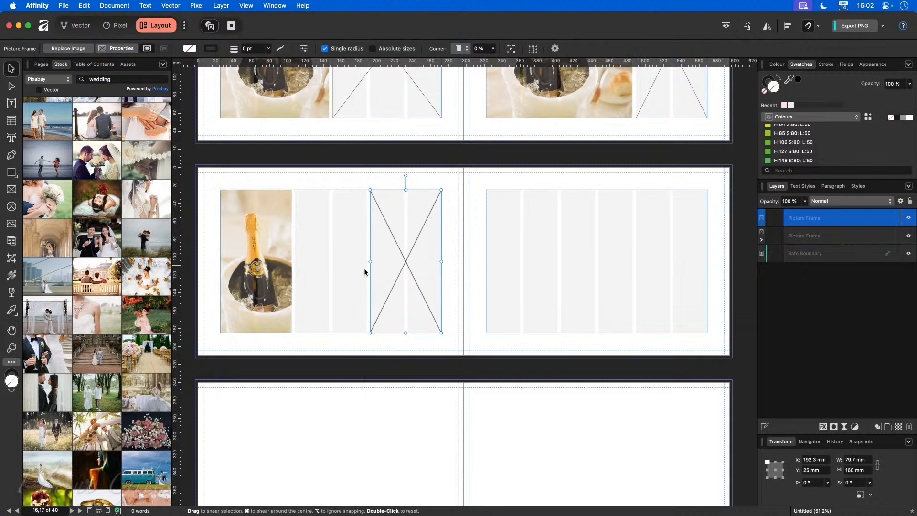
left_click(348, 283)
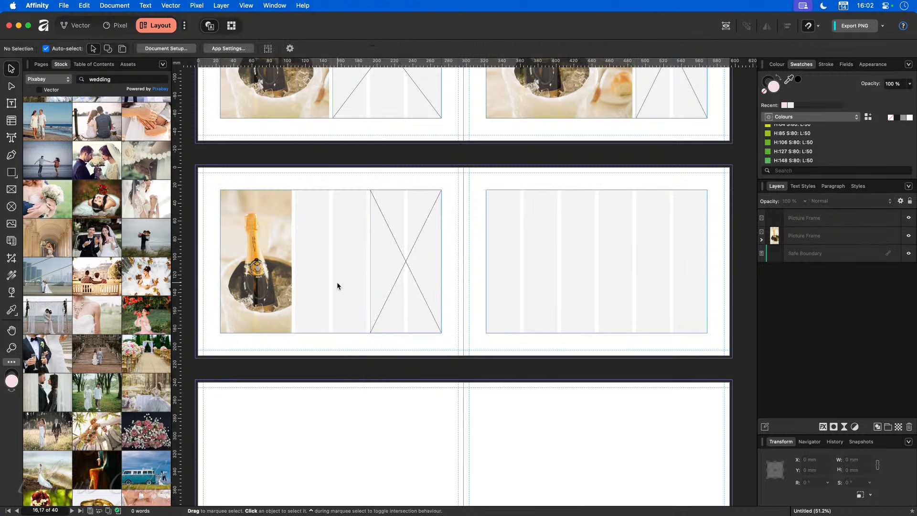
Step: Draw a filler-text frame beside the photo and copy it to the right page's first column
left_click(11, 103)
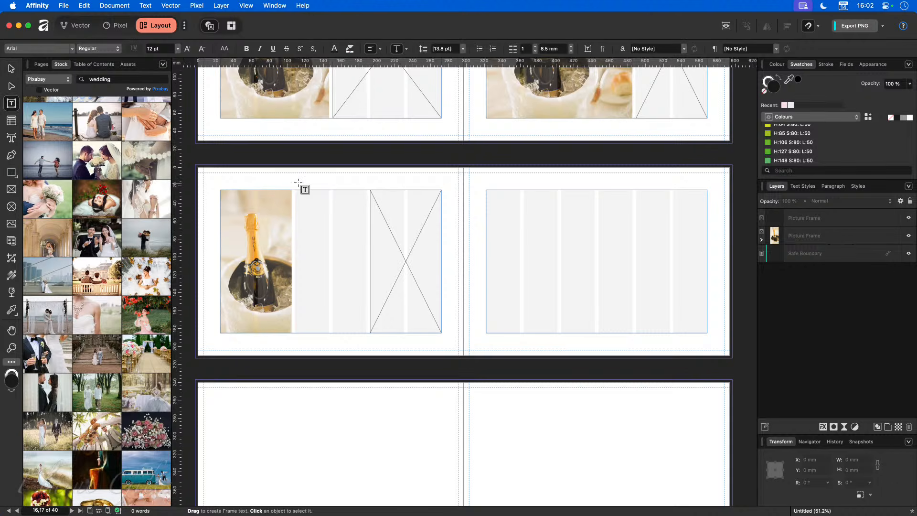
left_click_drag(295, 191, 367, 333)
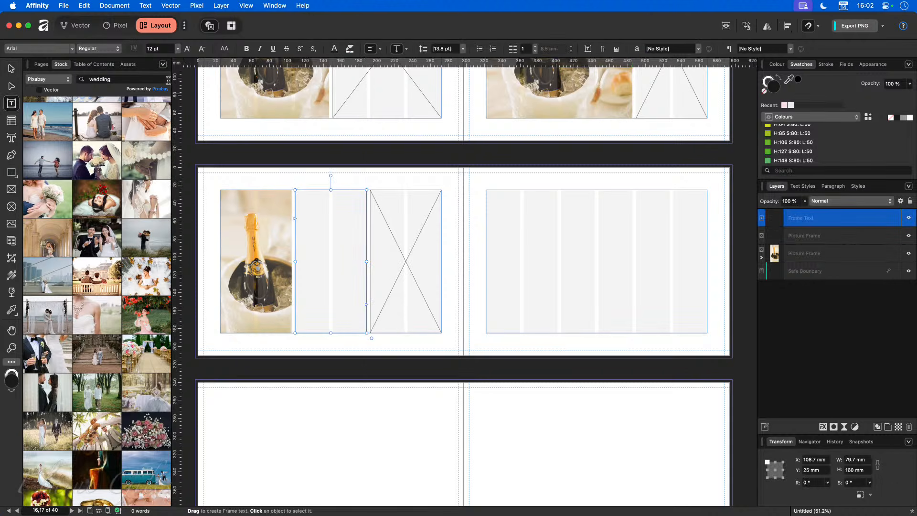
left_click(151, 4)
mouse_move(165, 161)
left_click(260, 162)
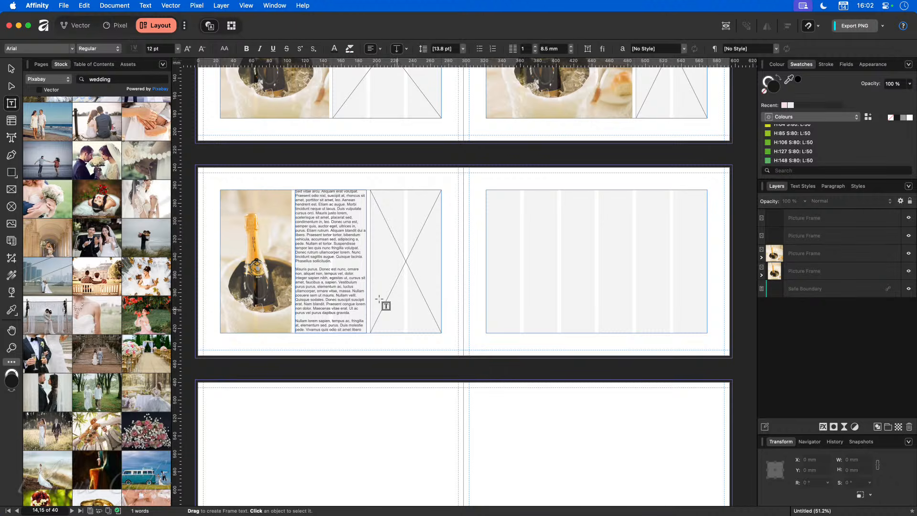
left_click(11, 69)
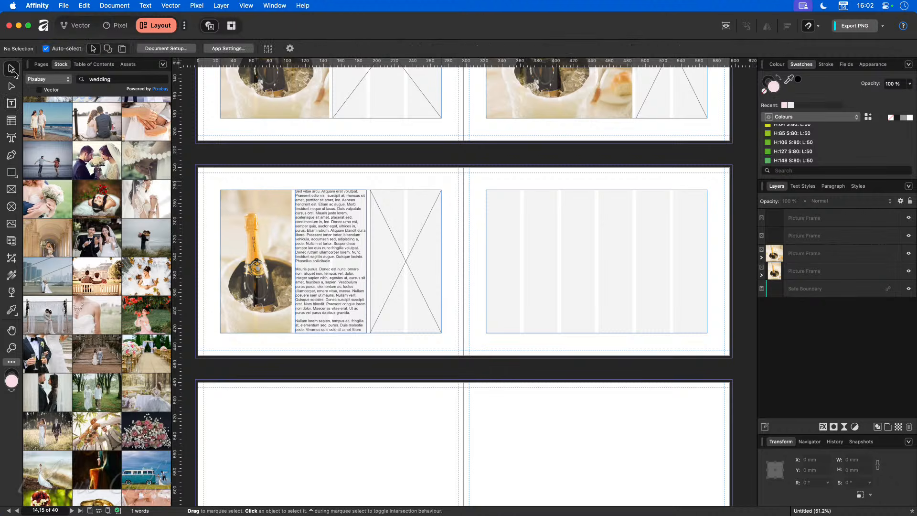
left_click(298, 263)
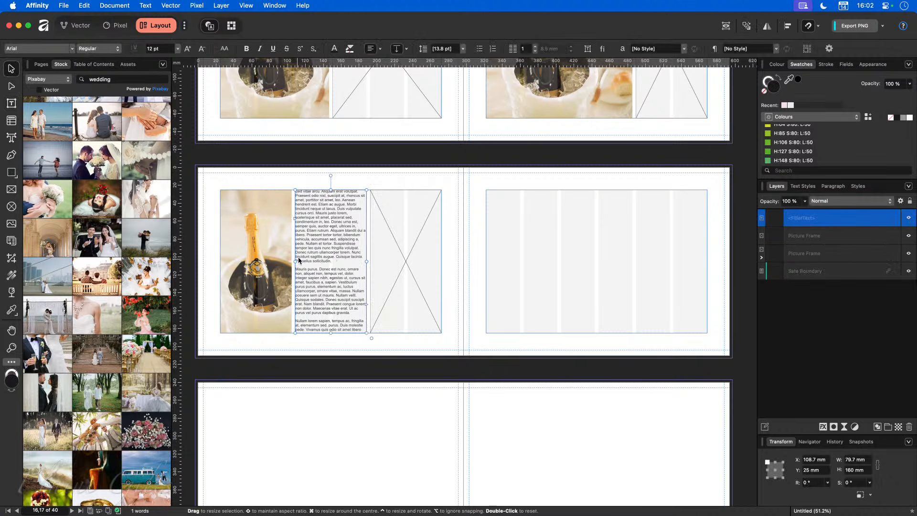
mouse_move(320, 242)
left_mouse_down()
mouse_move(531, 260)
mouse_move(512, 236)
mouse_move(671, 266)
mouse_move(672, 252)
left_mouse_up()
key("super+z")
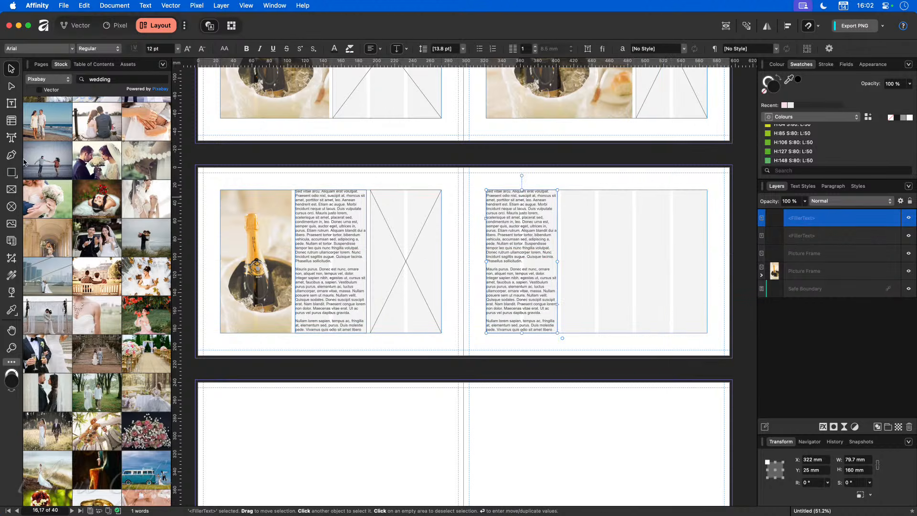
Step: Draw an empty text frame in the right page's last column and a picture frame beside it
left_click(11, 103)
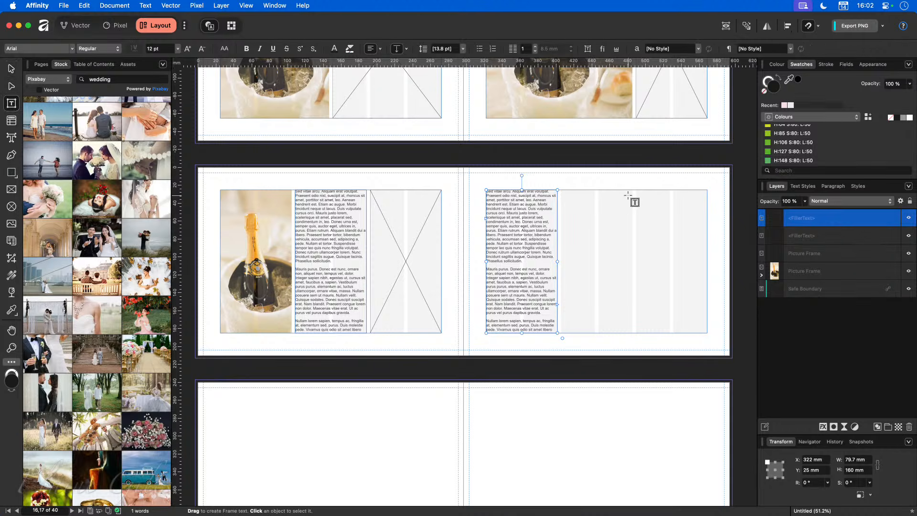
left_click_drag(635, 189, 708, 333)
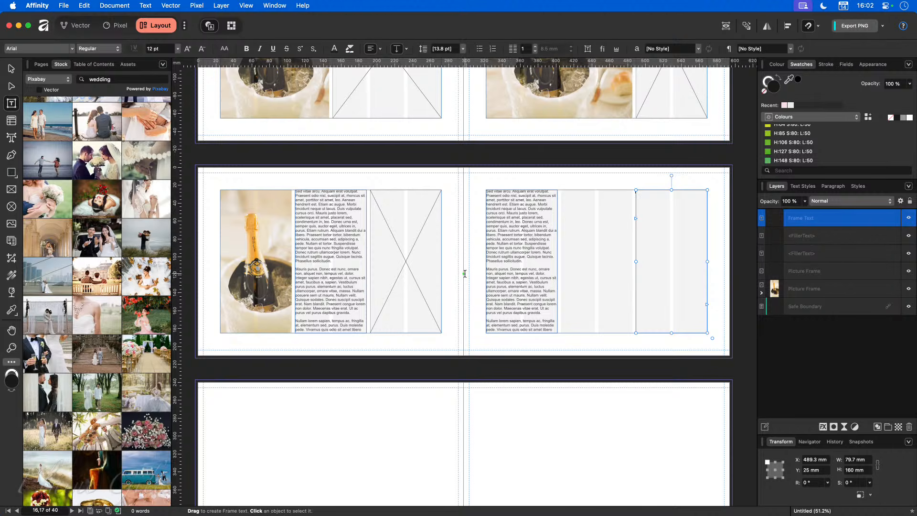
left_click(8, 190)
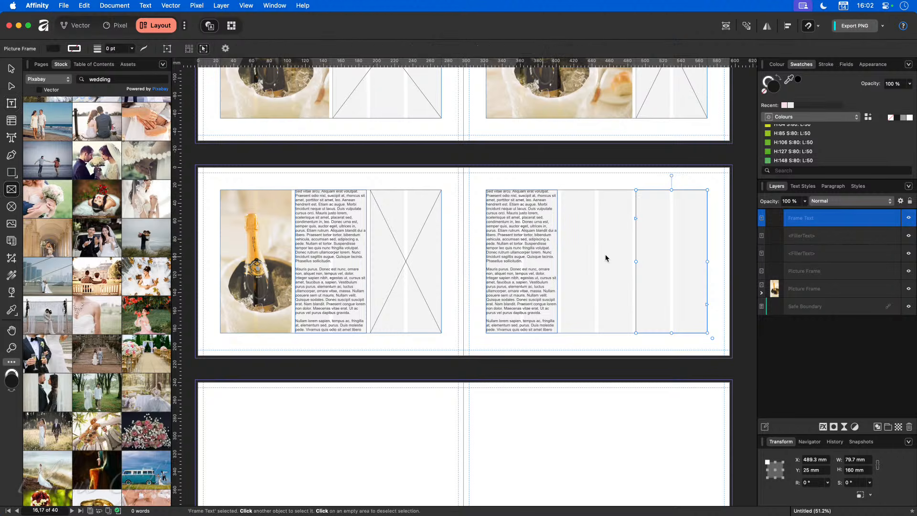
left_click_drag(562, 189, 632, 332)
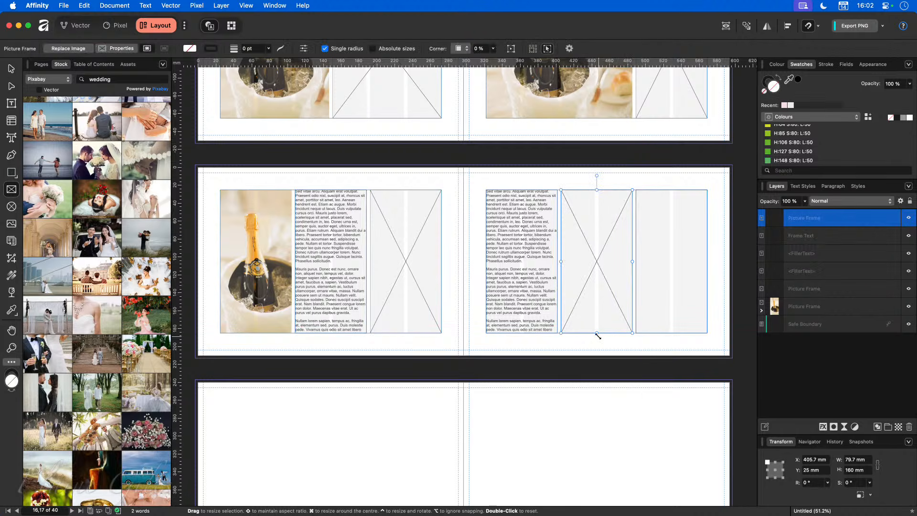
Step: Fill the new picture frame with a pink rosé wine-bottle stock photo
scroll(596, 333, "right", 3)
scroll(597, 333, "right", 1)
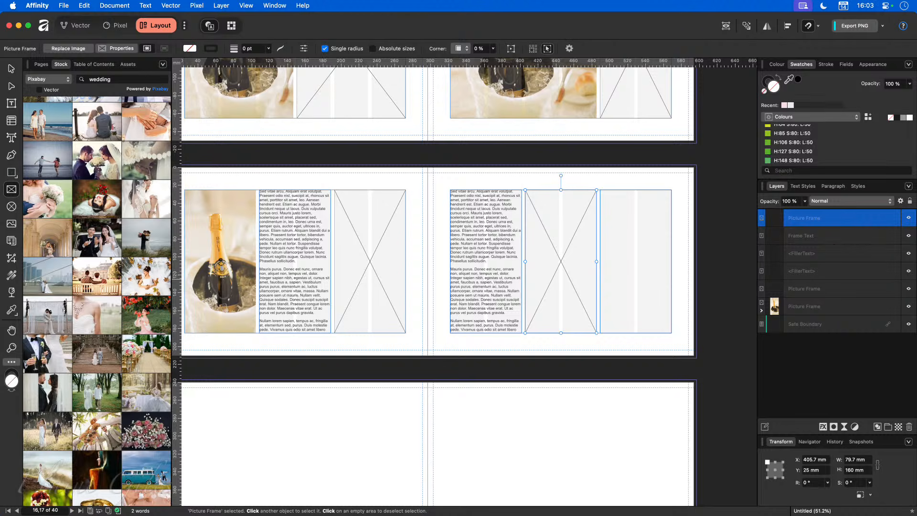
left_click_drag(146, 315, 549, 258)
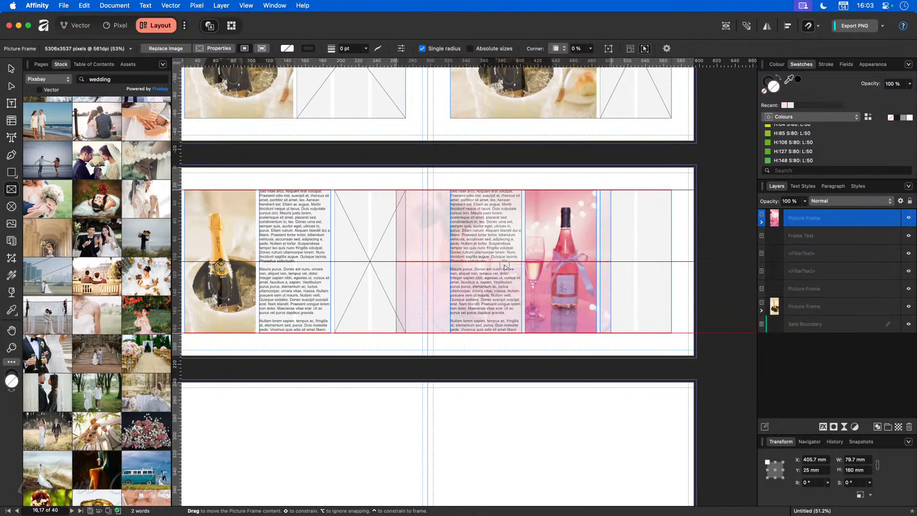
left_click(575, 372)
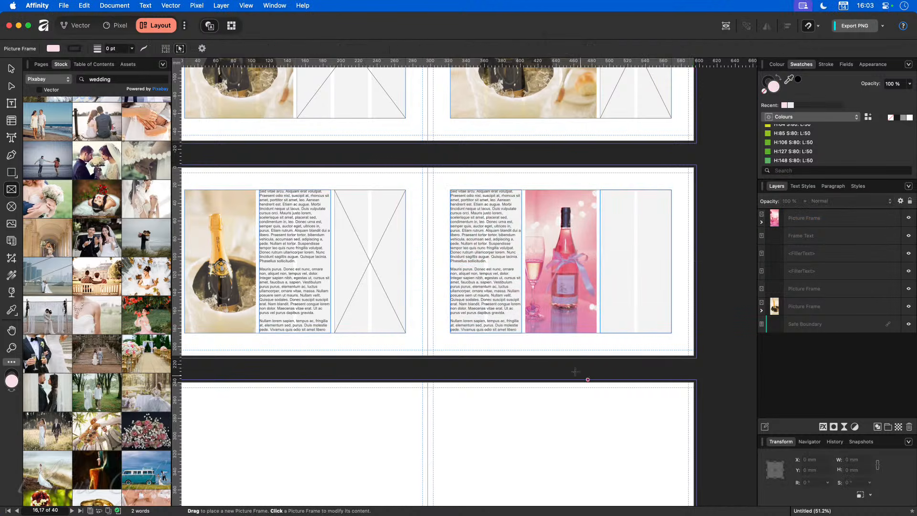
left_click(486, 269)
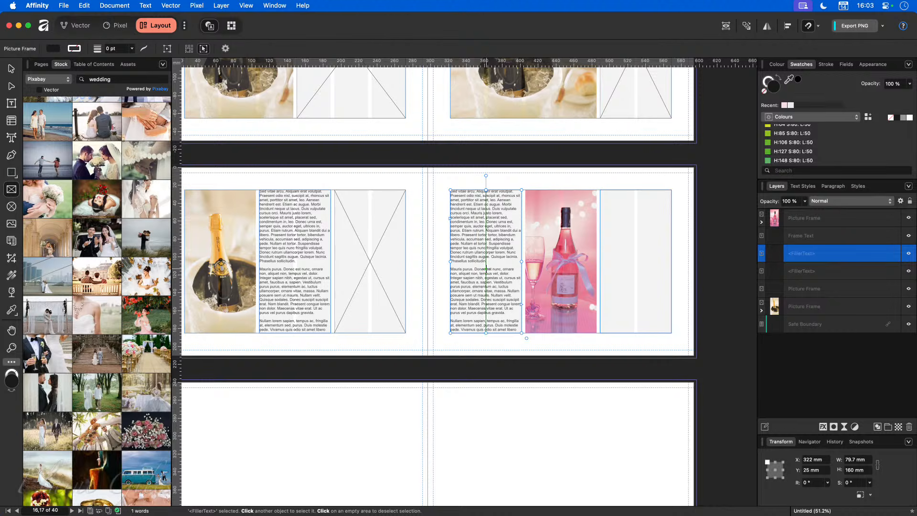
left_click(636, 274)
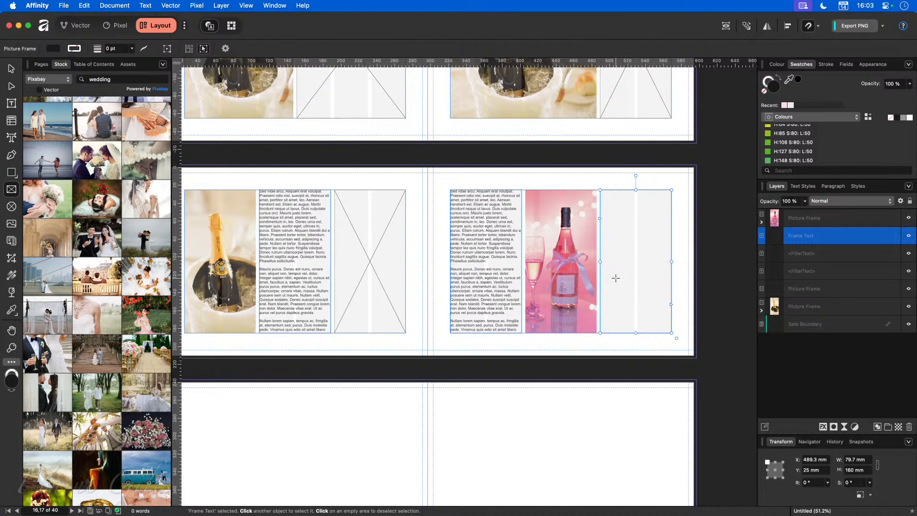
Step: Link the left page's text column to the right page's first column, then into the right-edge frame
left_click(499, 309)
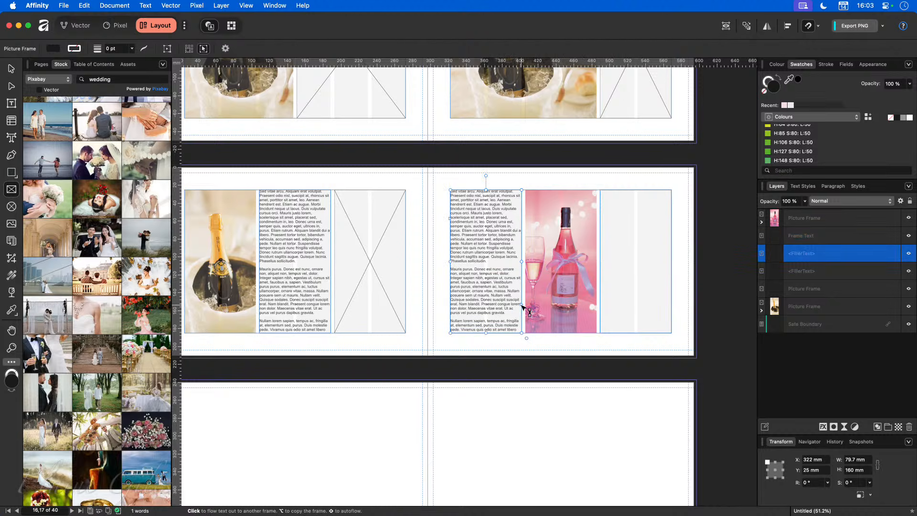
left_click(522, 306)
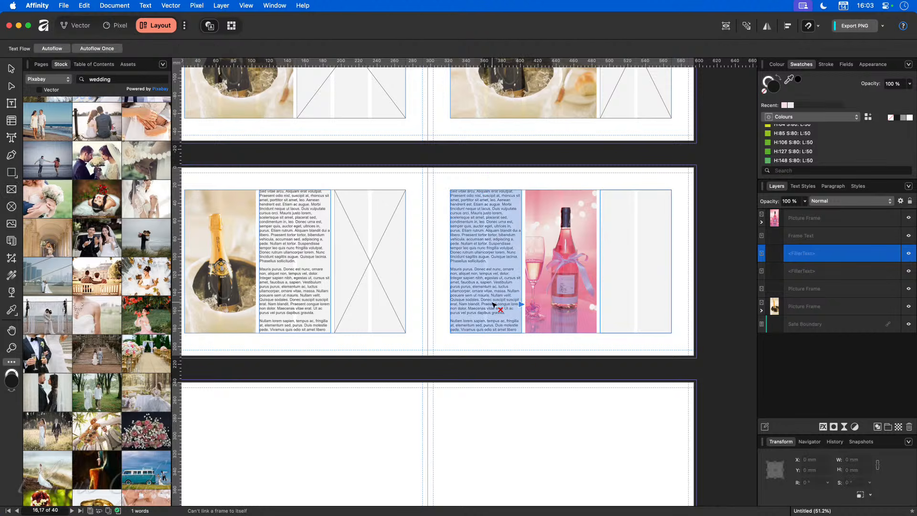
left_click(623, 266)
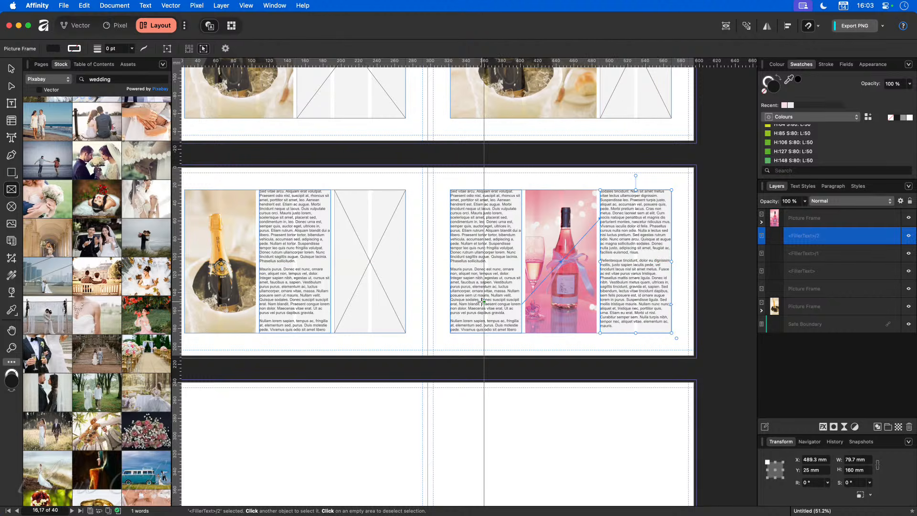
left_click(295, 290)
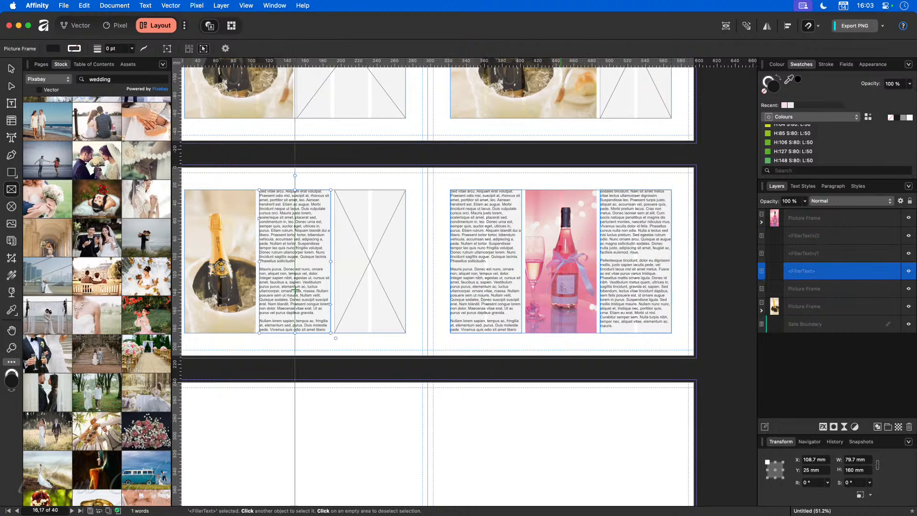
left_click(483, 282)
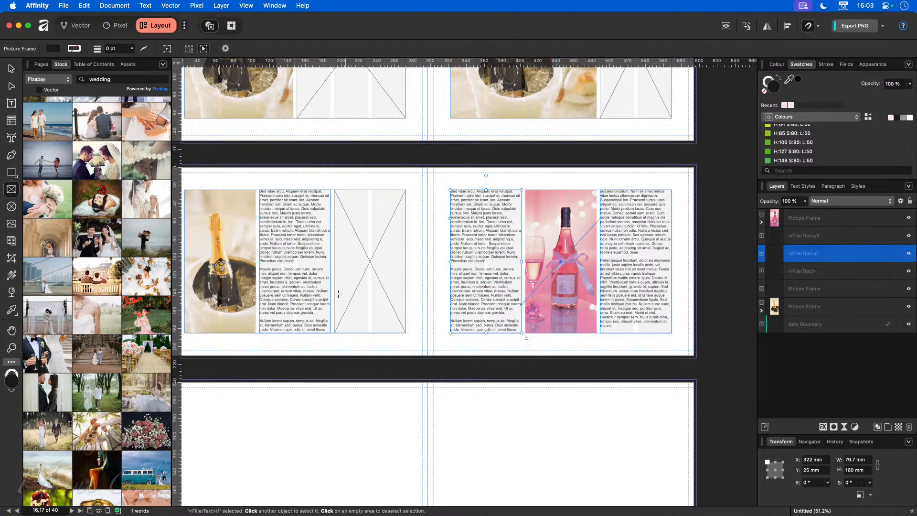
left_click(299, 292)
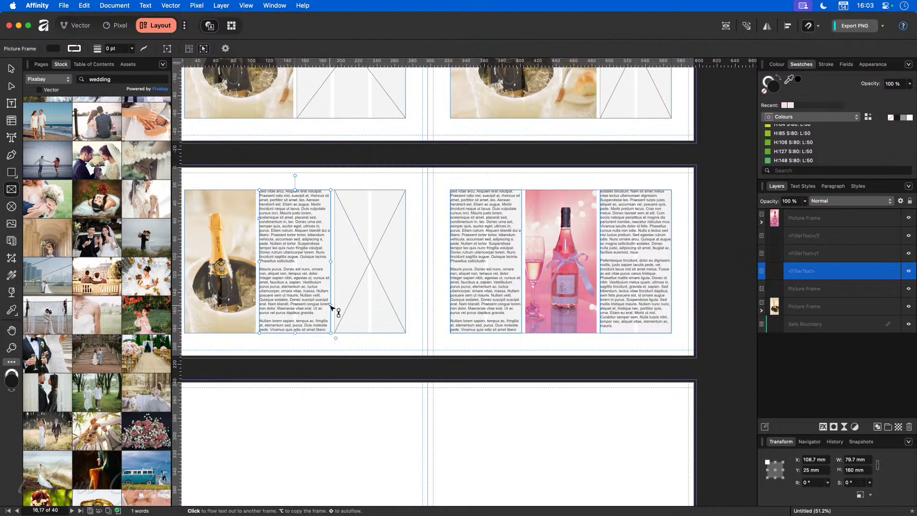
left_click(331, 306)
left_click(505, 285)
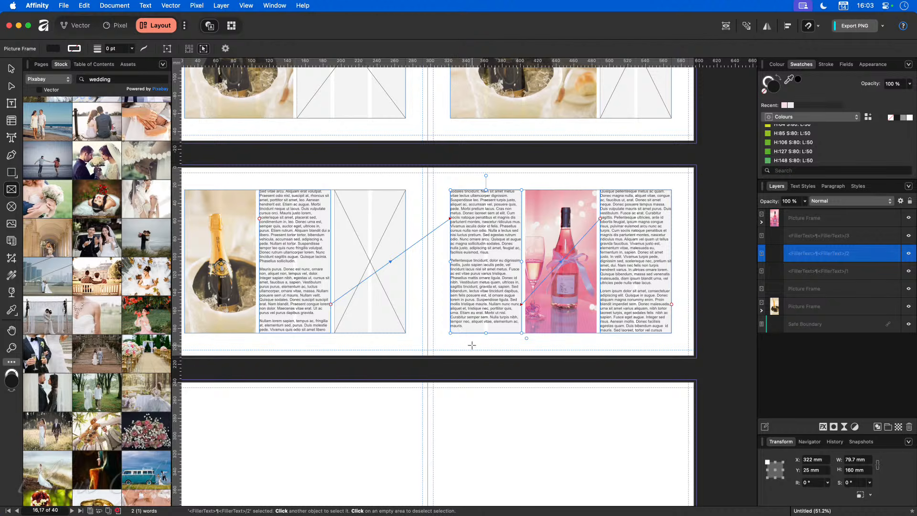
Step: Place a wedding-rings stock photo in the left page's empty frame and review the spread
left_click(397, 371)
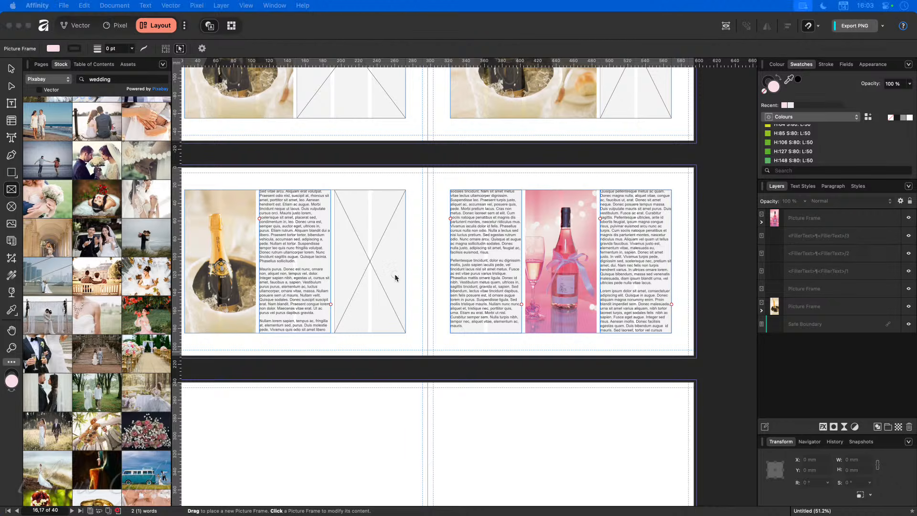
left_click_drag(0, 349, 382, 291)
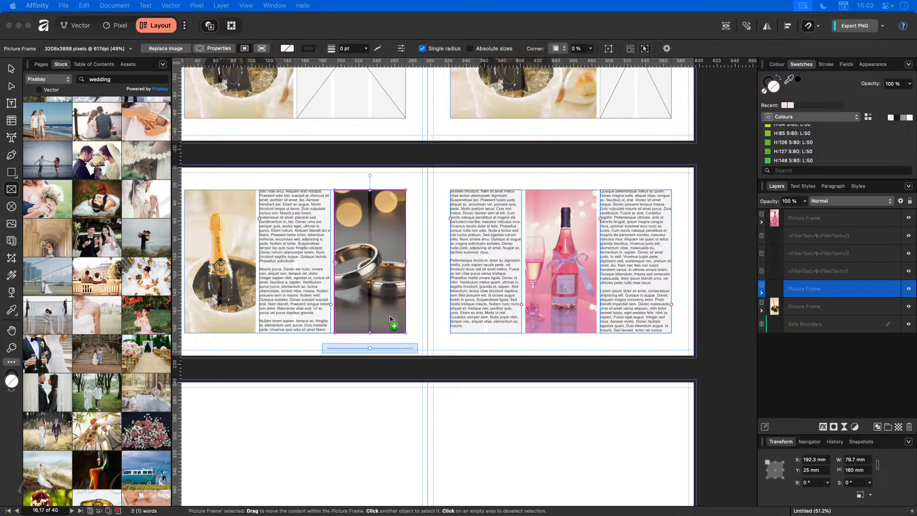
left_click(392, 386)
scroll(425, 387, "left", 2)
scroll(426, 387, "right", 2)
scroll(426, 387, "left", 3)
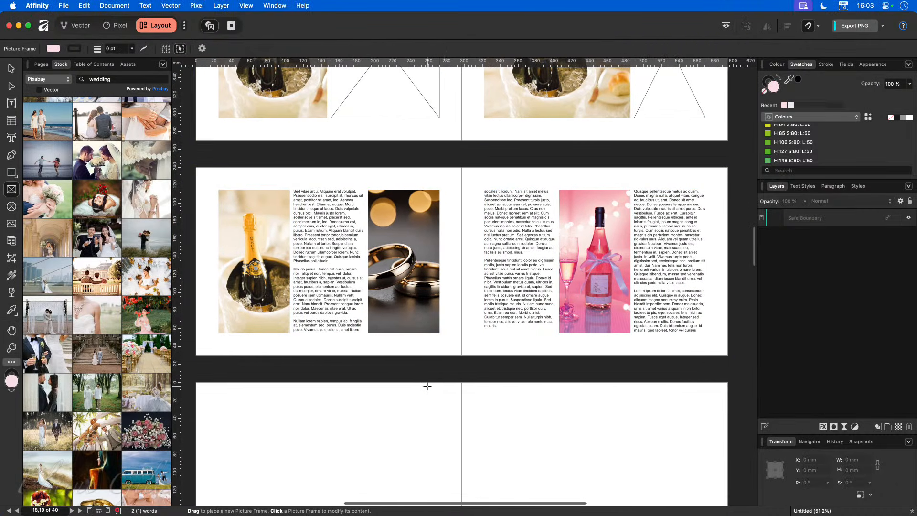
scroll(427, 386, "down", 5)
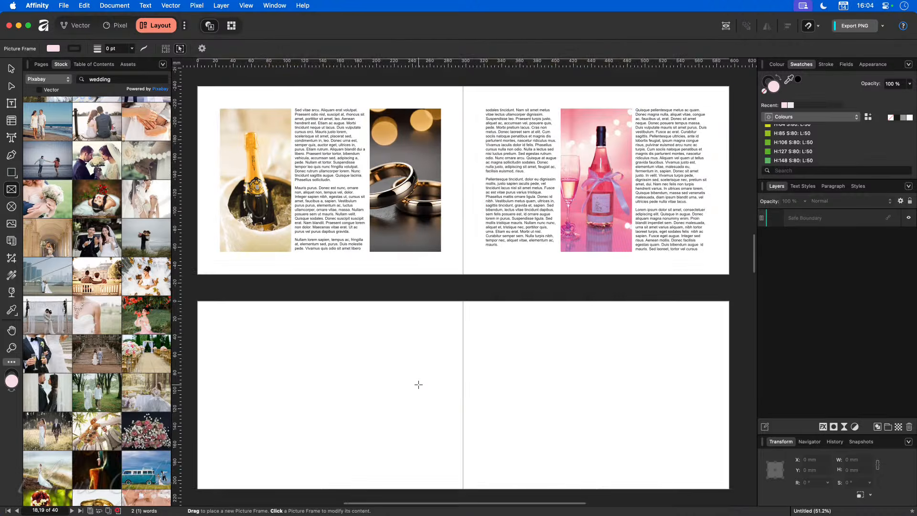
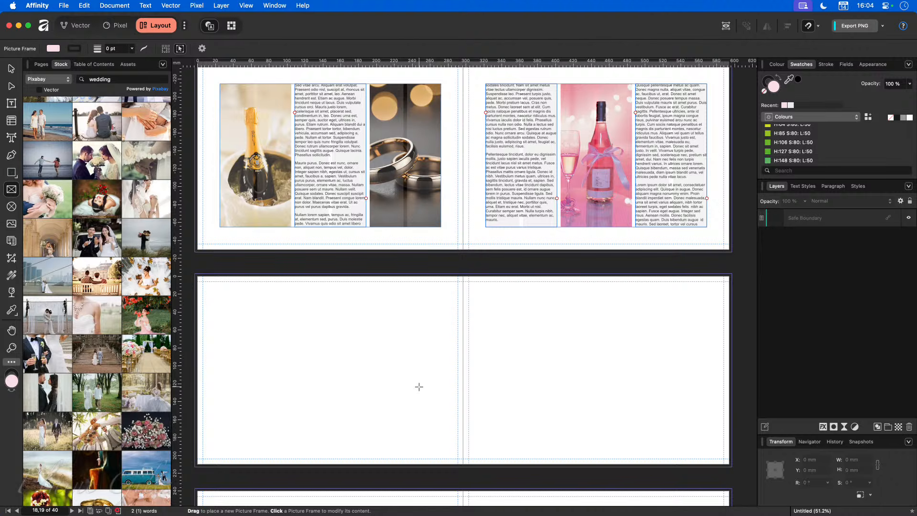
Step: Try shortening the pink bottle photo on the upper spread, then undo the resize
scroll(419, 387, "up", 2)
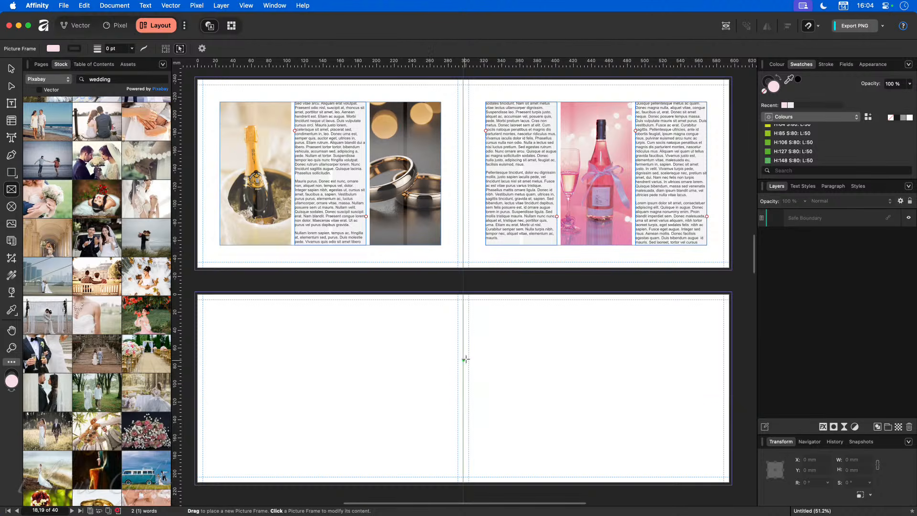
left_click(518, 90)
key("v")
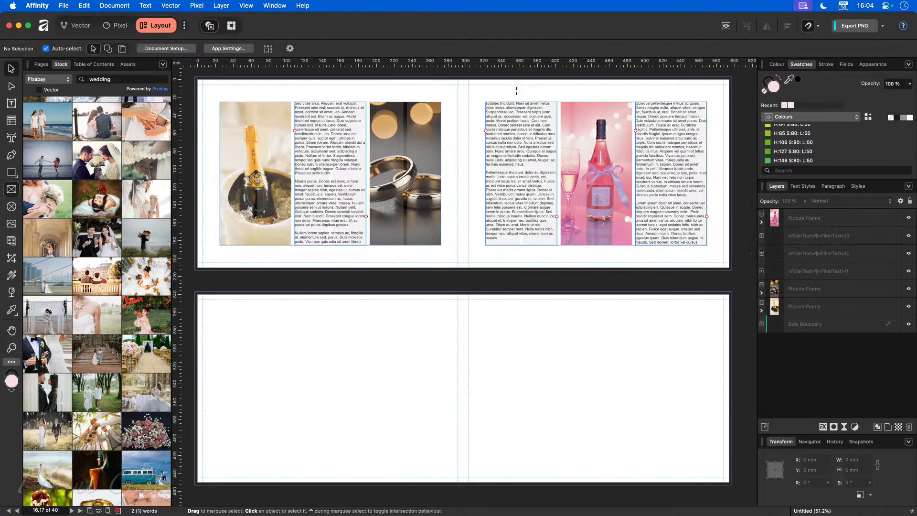
left_click(583, 123)
left_click_drag(597, 101, 599, 137)
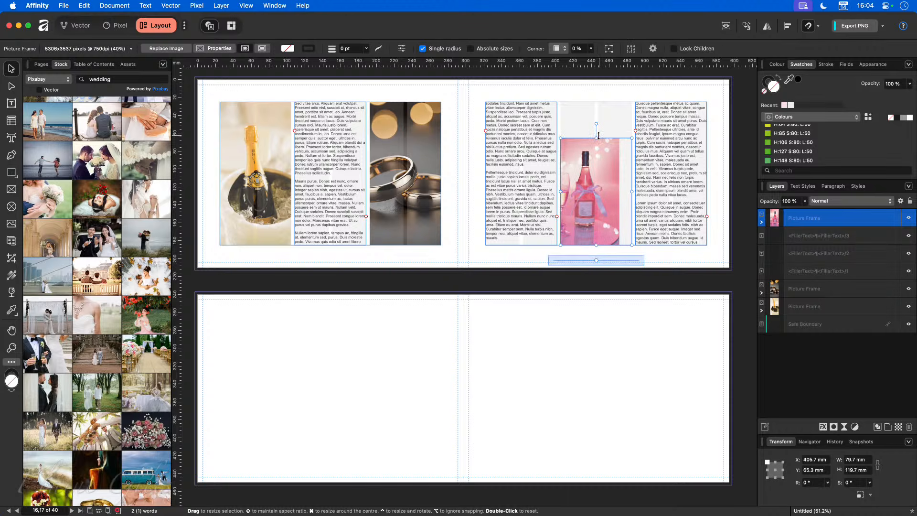
key("super+z")
Step: Give the empty lower spread 6 columns, 4 mm gutters, 25 mm margins and a 50 mm top margin
left_click(525, 397)
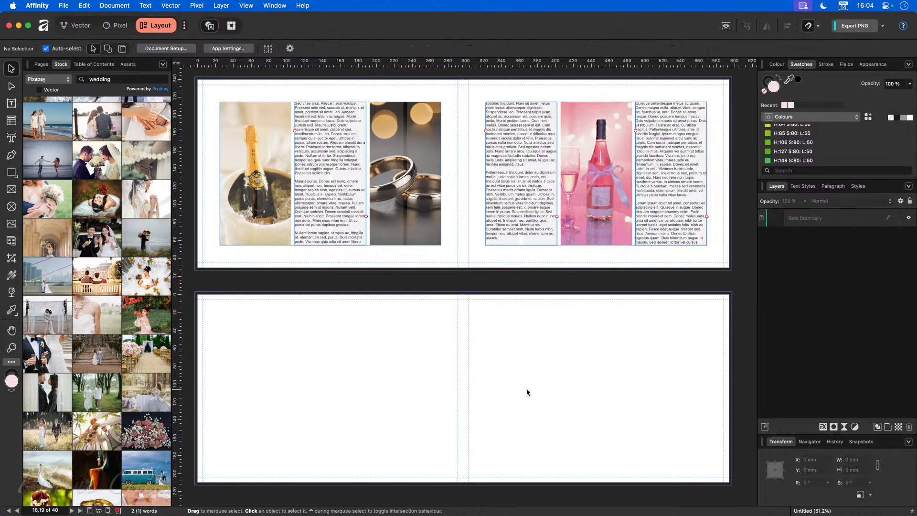
left_click(243, 5)
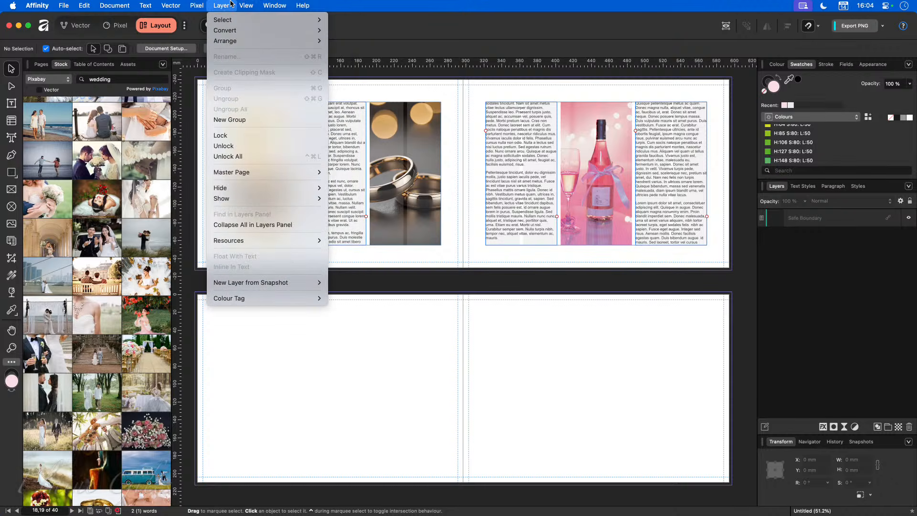
left_click(251, 119)
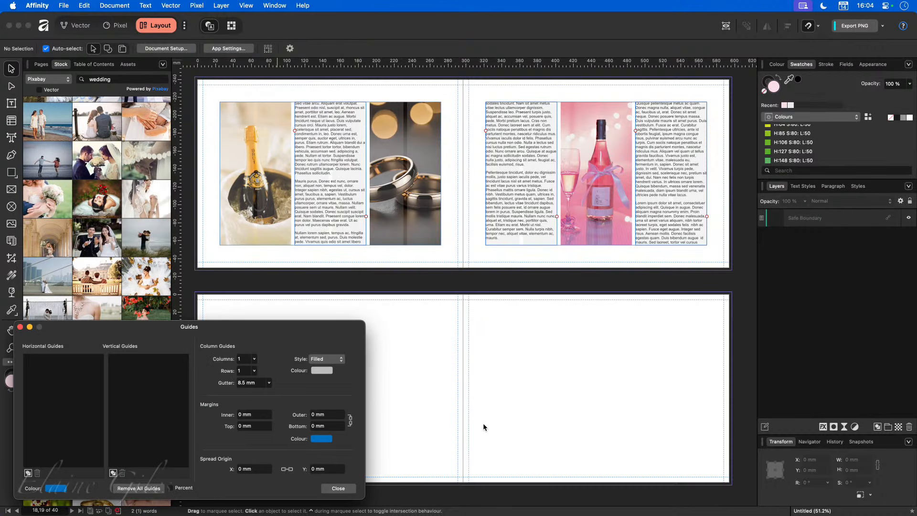
left_click(247, 359)
key("Tab")
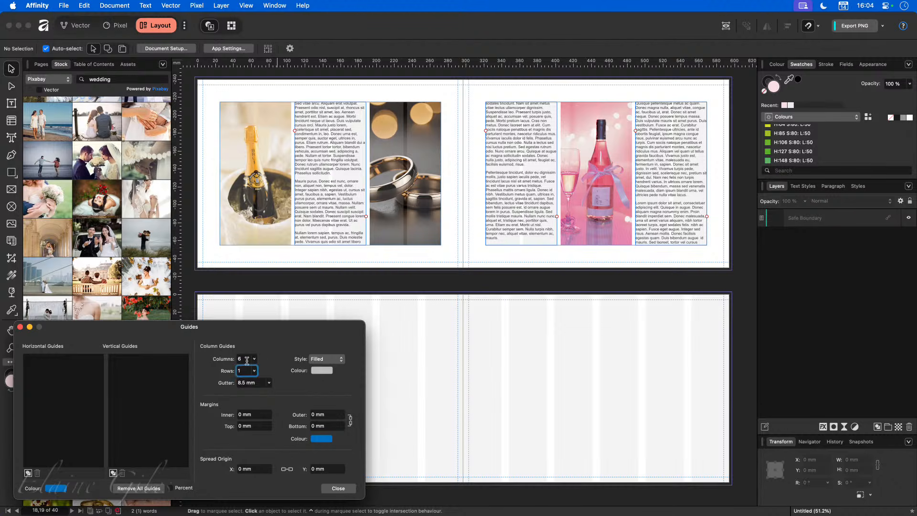
key("Tab")
type("4")
key("Tab")
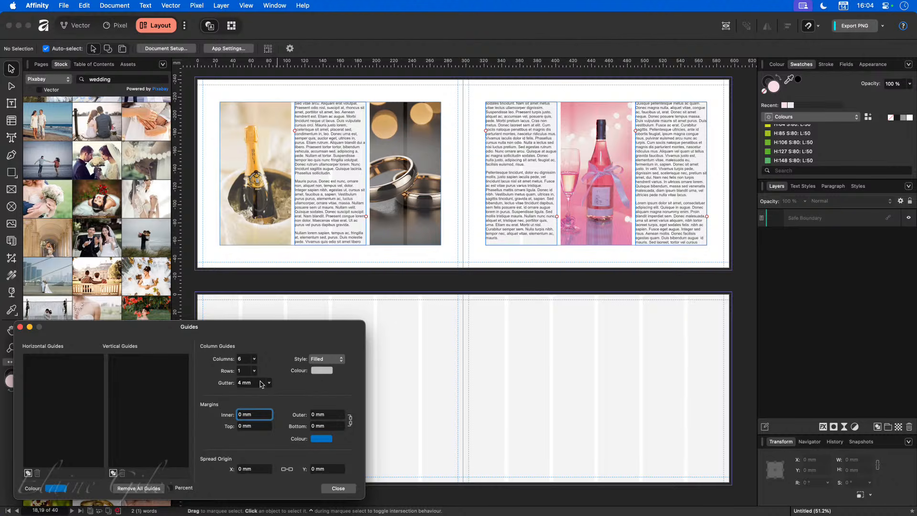
type("25")
key("Tab")
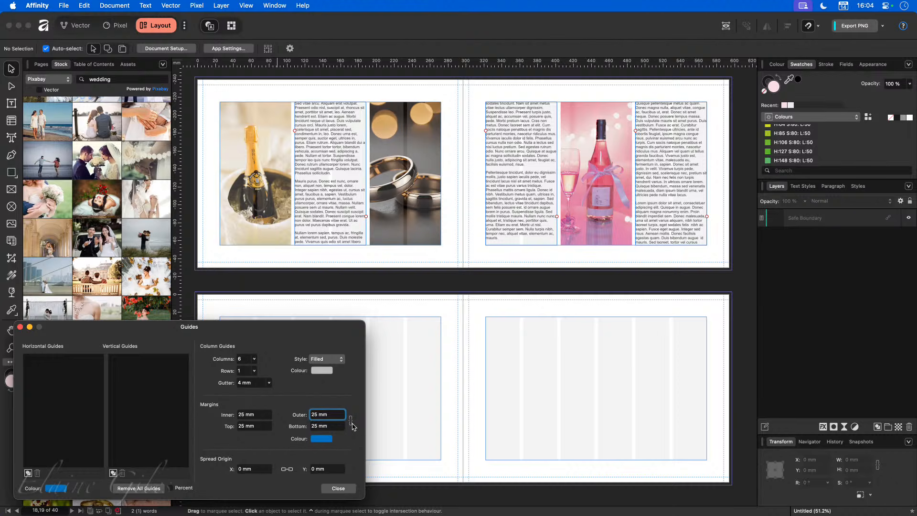
left_click(257, 427)
type("50")
key("Tab")
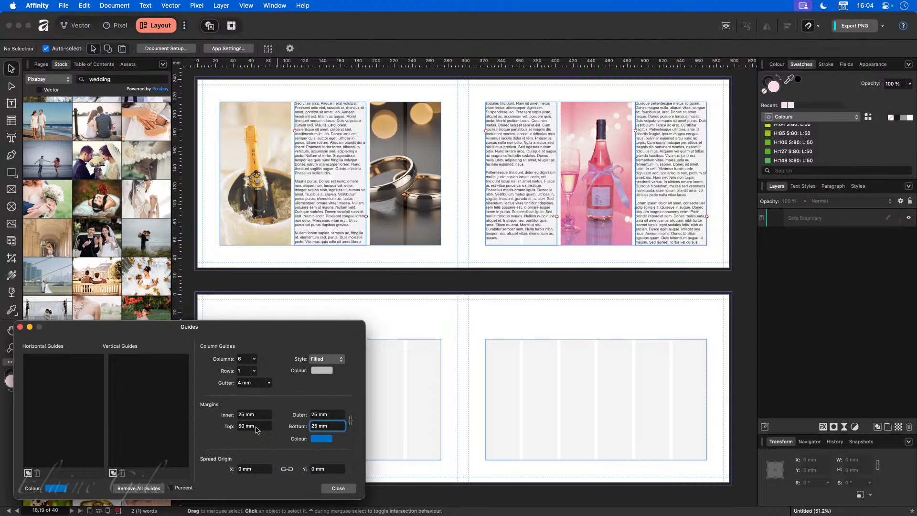
left_click(346, 489)
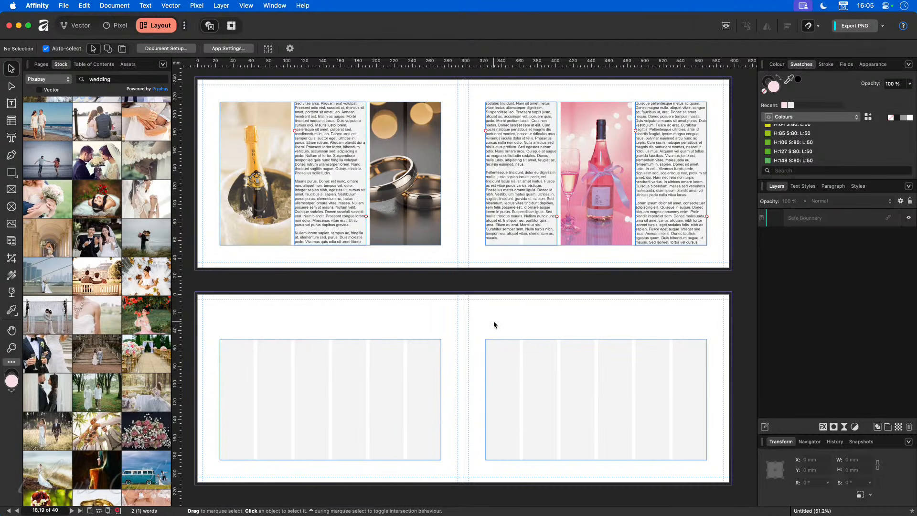
Step: Add 'April Wedding' as artistic text across the right page
left_click(11, 137)
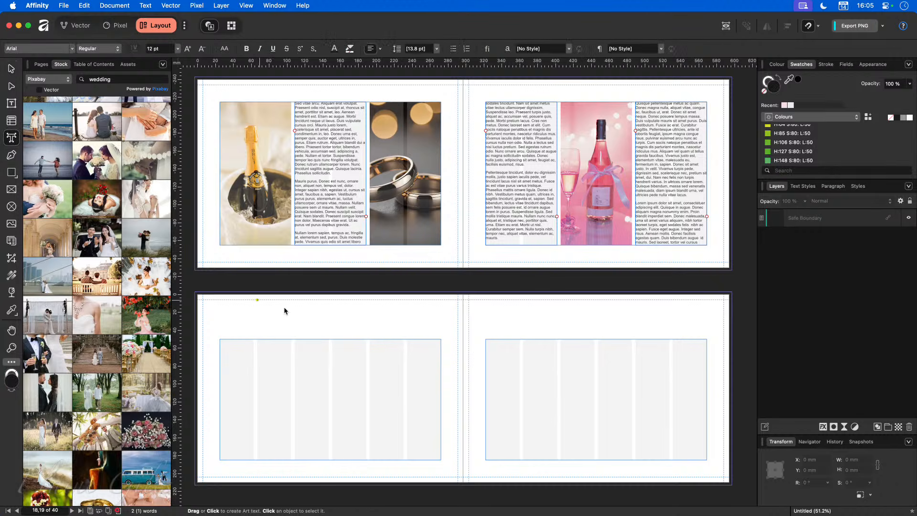
left_click_drag(485, 304, 670, 332)
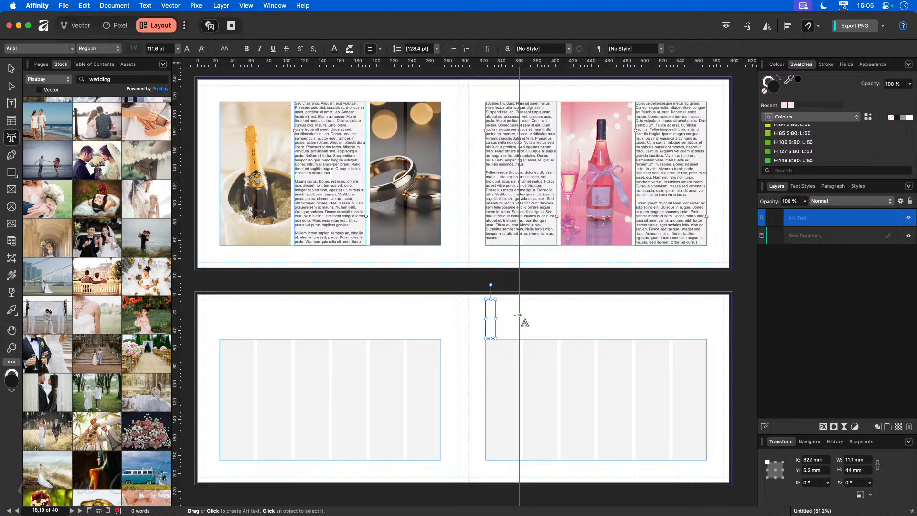
type("April ")
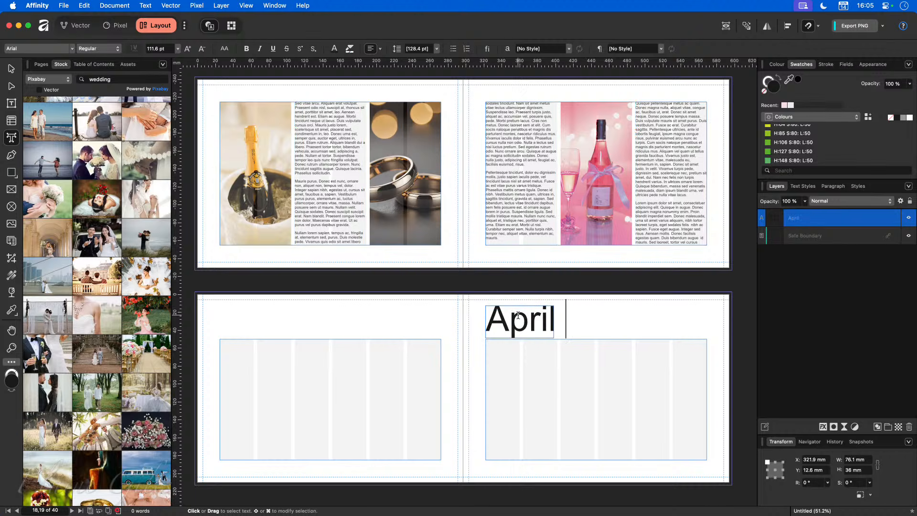
type("Wedding")
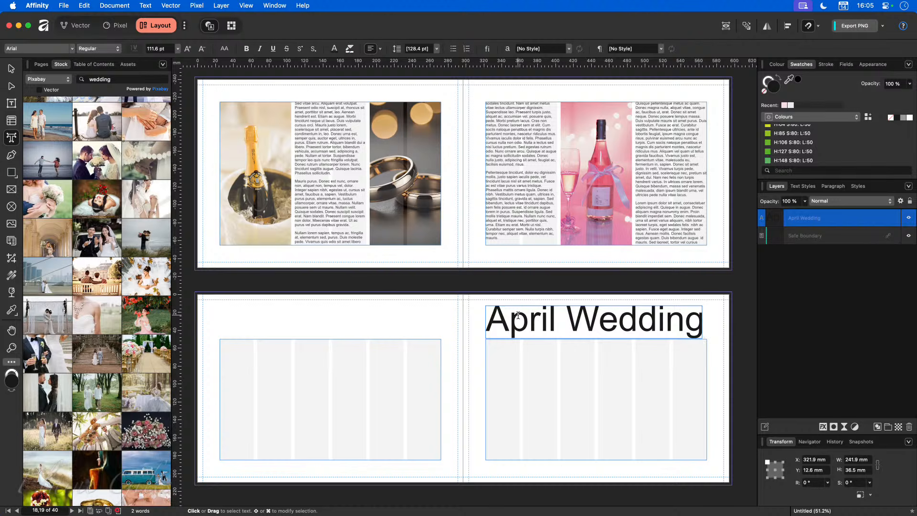
key("Escape")
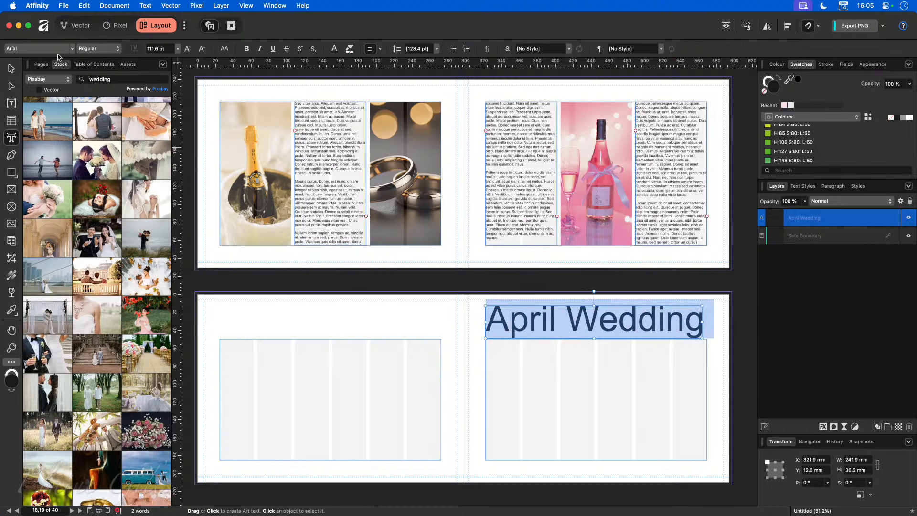
Step: Set the title in Zapfino and reduce its size to 64 pt
left_click(72, 49)
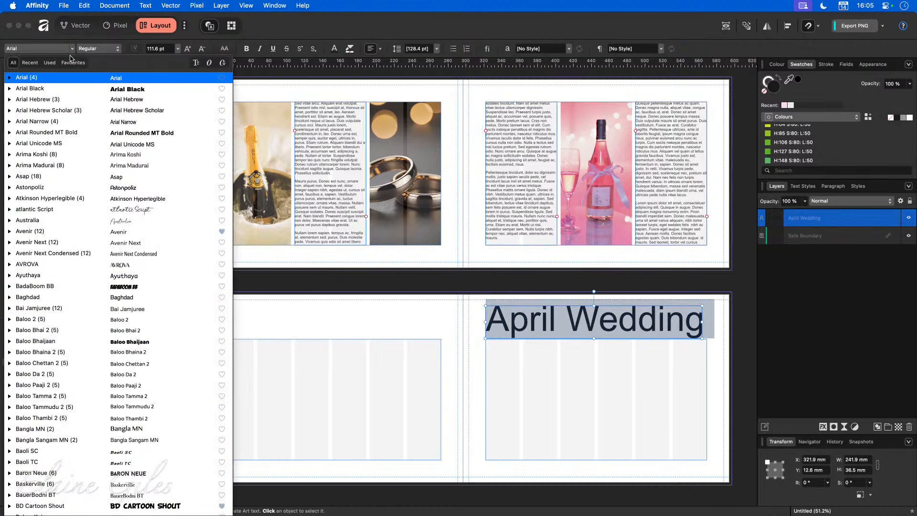
scroll(94, 265, "down", 20)
scroll(94, 266, "down", 10)
left_click(71, 509)
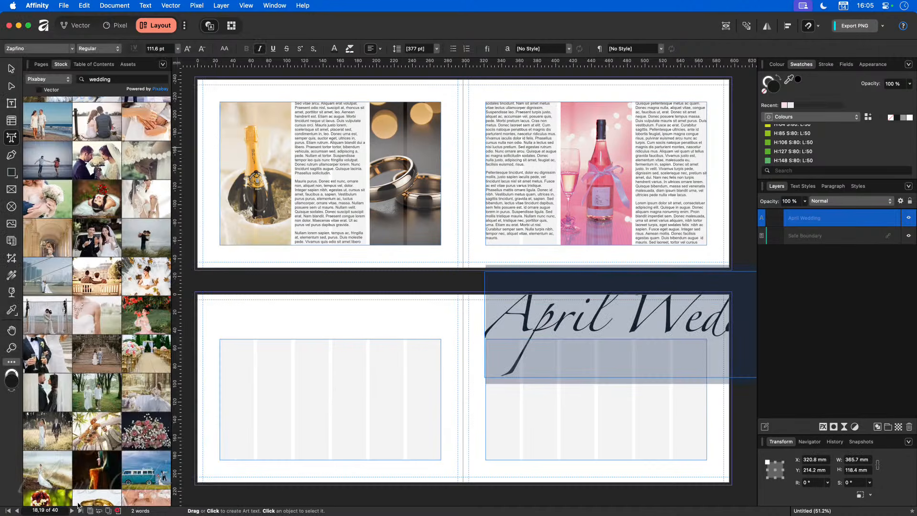
left_click(202, 49)
left_click(202, 49)
left_click(202, 49)
left_click(202, 49)
left_click(202, 48)
left_click(202, 49)
left_click(202, 48)
left_click(202, 49)
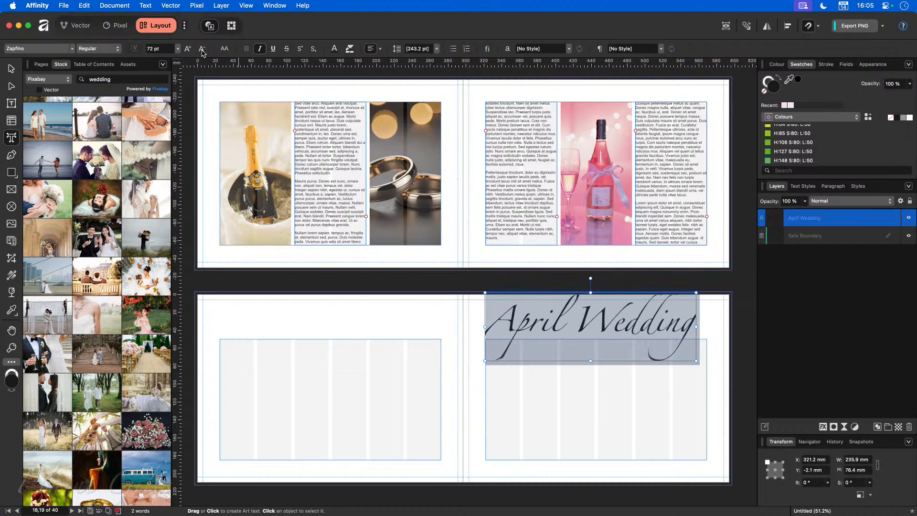
left_click(202, 49)
left_click(202, 49)
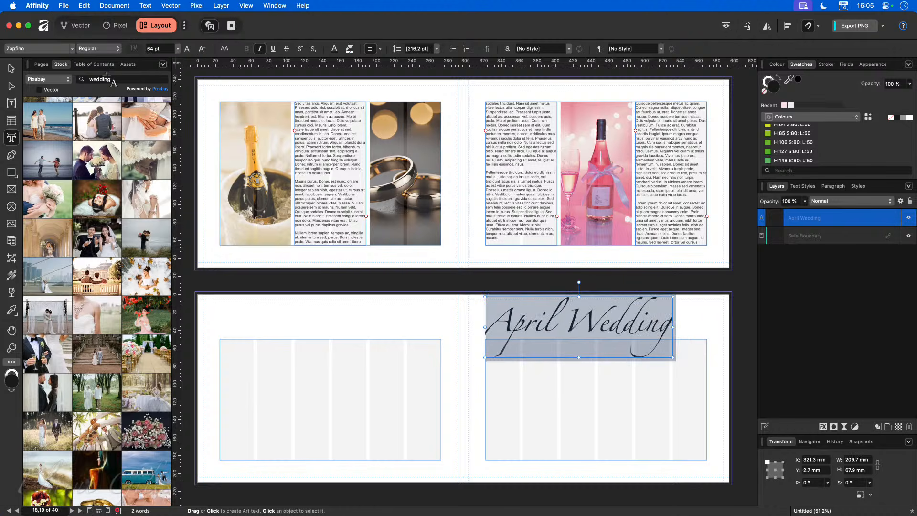
left_click(11, 69)
Step: Position the April Wedding title at the top of the right page, above the grid
left_click_drag(606, 330, 622, 333)
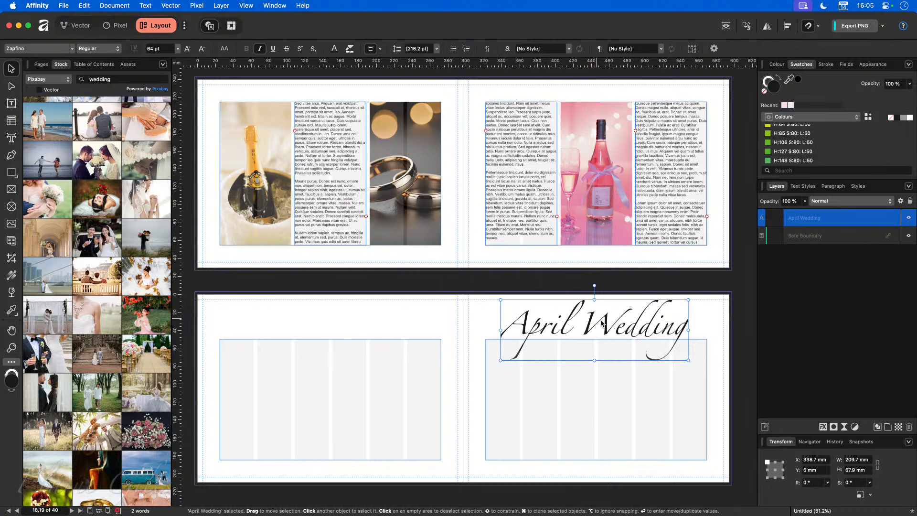
left_click_drag(594, 330, 598, 342)
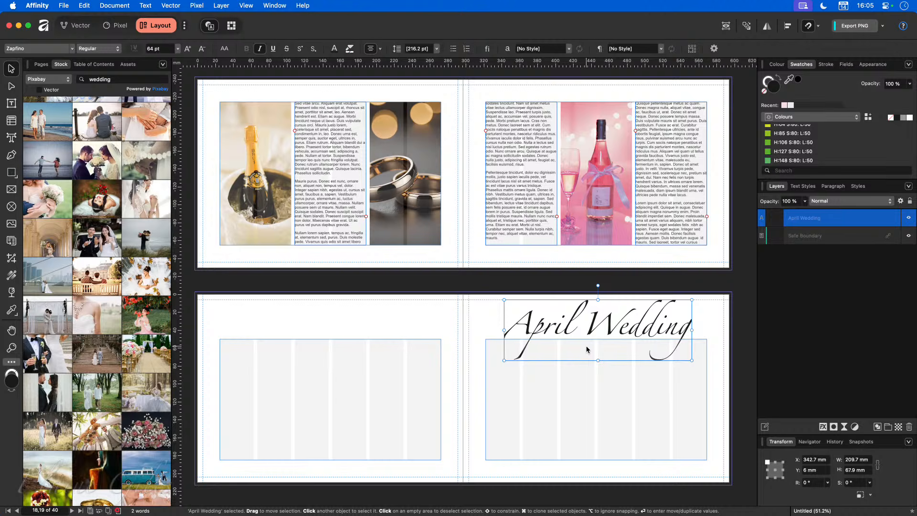
left_click_drag(586, 349, 586, 344)
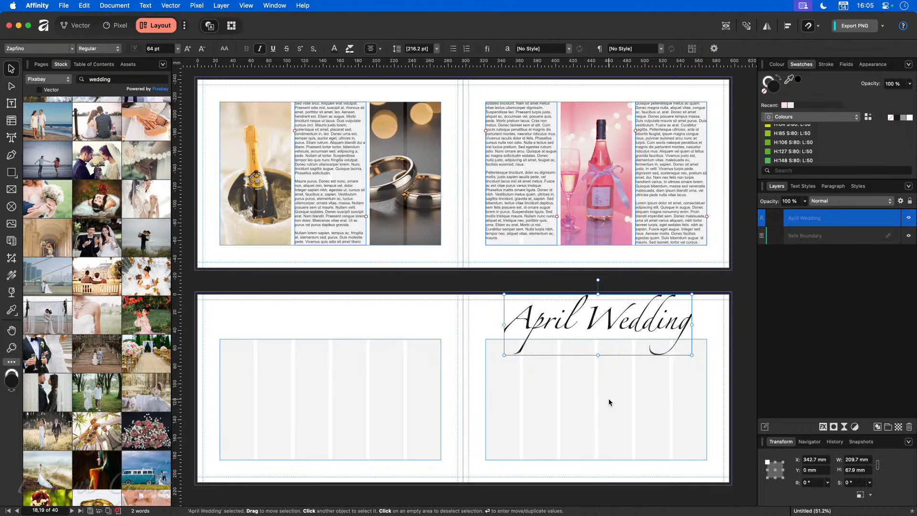
scroll(634, 311, "up", 3)
scroll(633, 311, "up", 5)
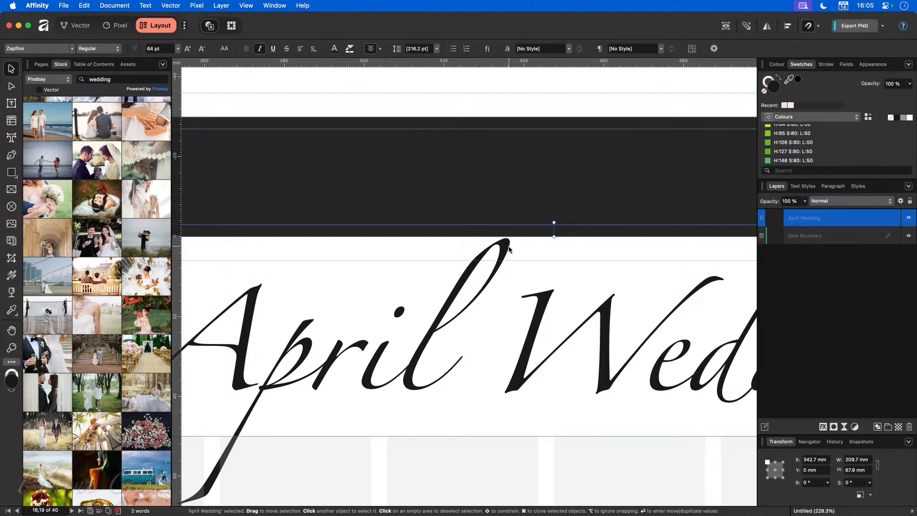
left_click_drag(502, 273, 498, 292)
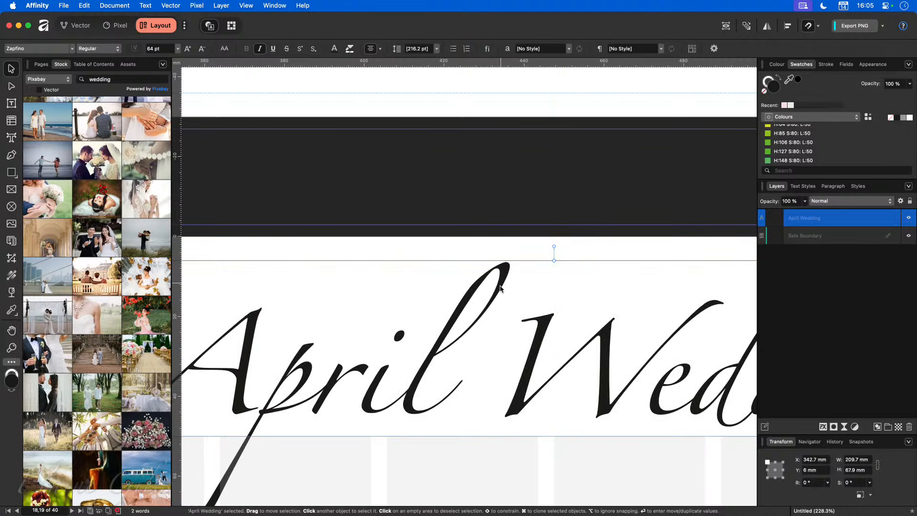
scroll(494, 302, "down", 1)
scroll(494, 302, "down", 8)
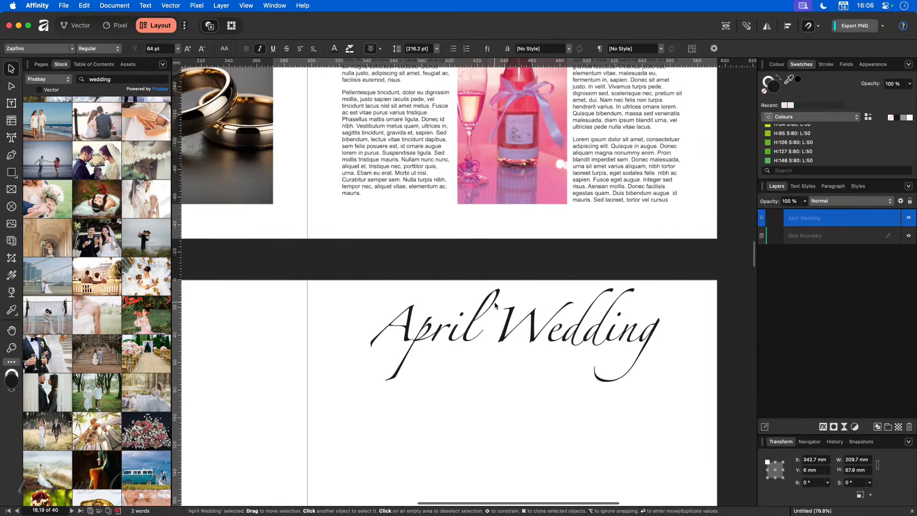
scroll(495, 304, "down", 2)
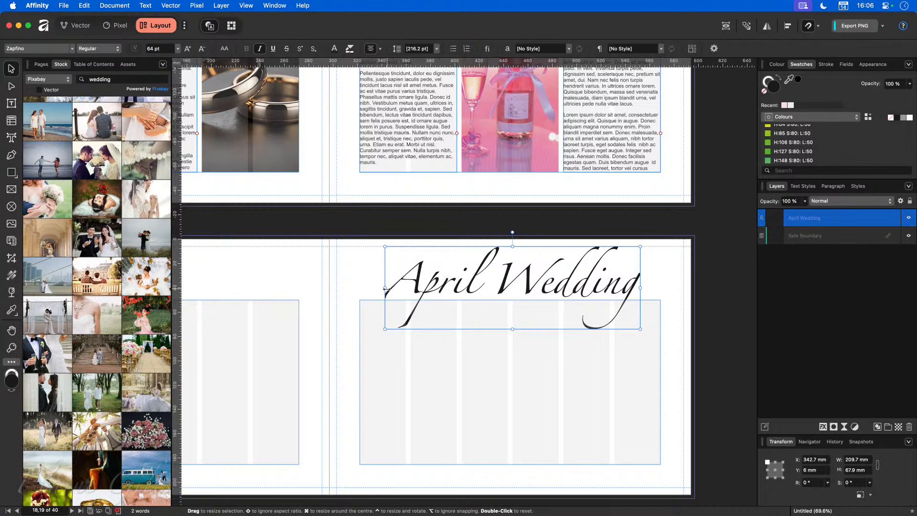
Step: Stretch the title wider to about 75 pt and lower it slightly
left_click_drag(386, 289, 360, 288)
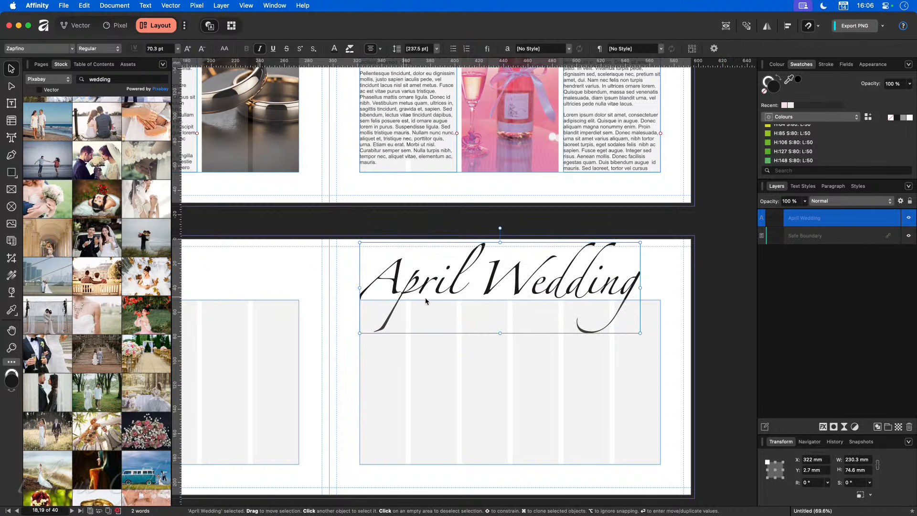
left_click_drag(641, 287, 657, 297)
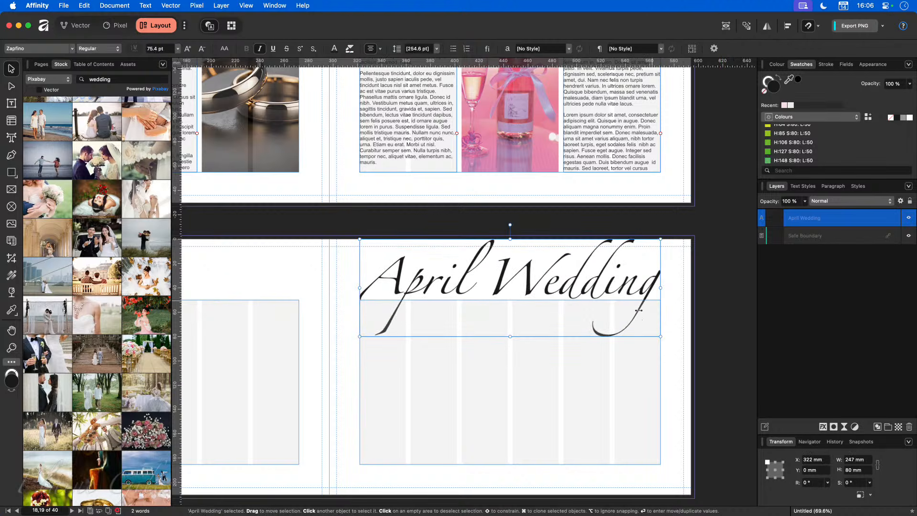
left_click_drag(511, 277, 511, 285)
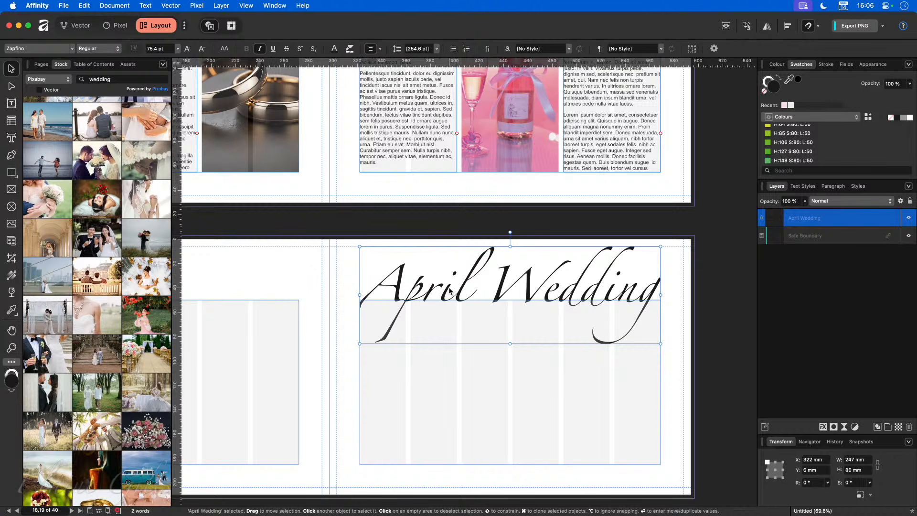
scroll(334, 277, "up", 3)
left_click(408, 161)
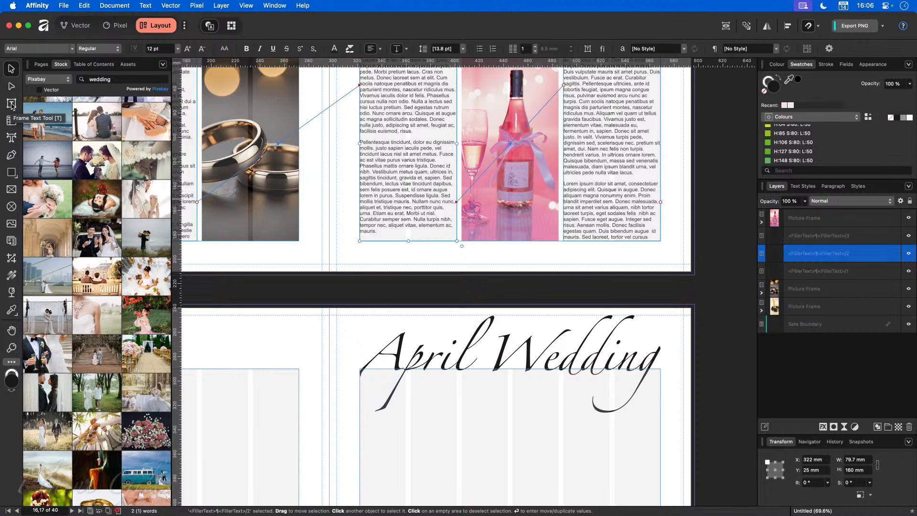
Step: Draw a 135 mm tall text frame on the left page, sized 163.3 mm wide from the 25 mm margin
left_click(11, 105)
scroll(390, 332, "down", 3)
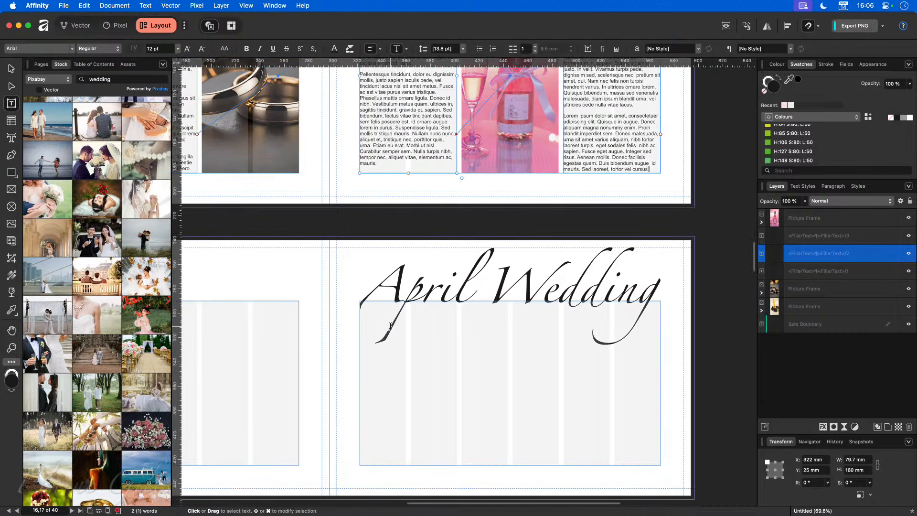
scroll(390, 326, "left", 2)
left_click_drag(350, 301, 254, 465)
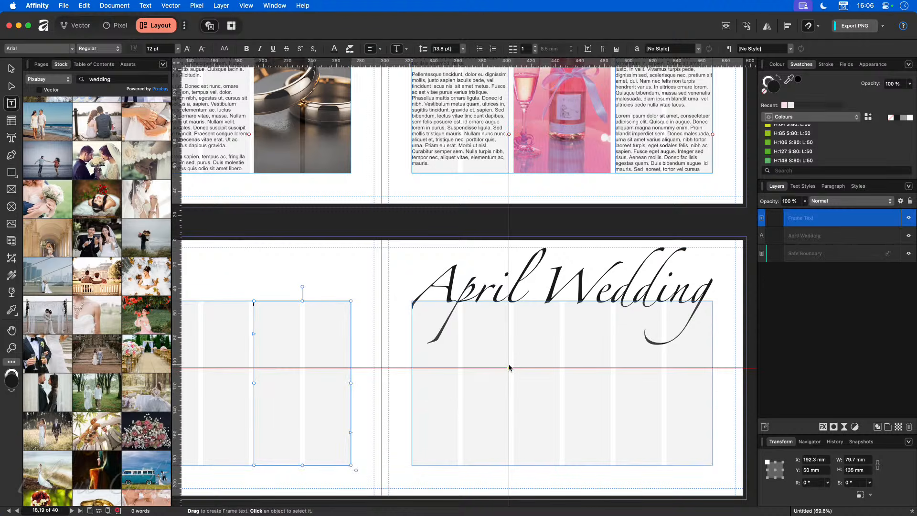
left_click(15, 69)
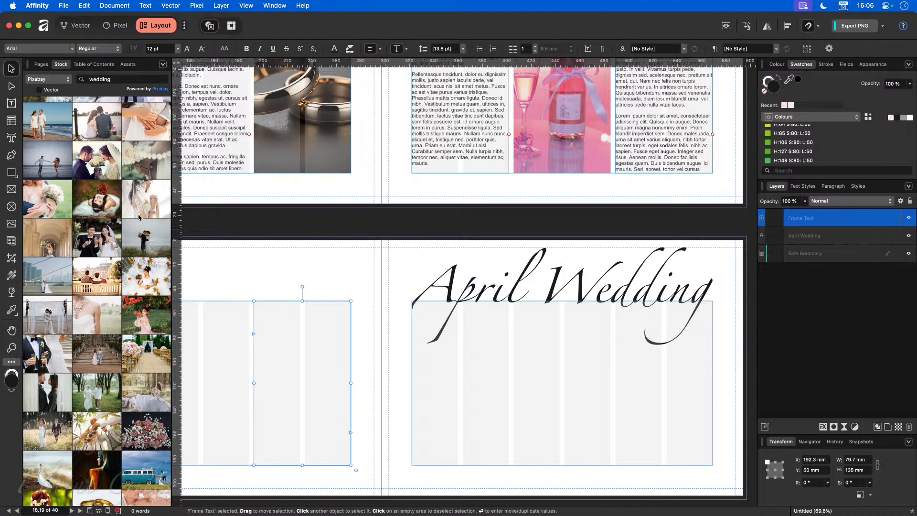
scroll(362, 325, "up", 3)
scroll(362, 327, "up", 3)
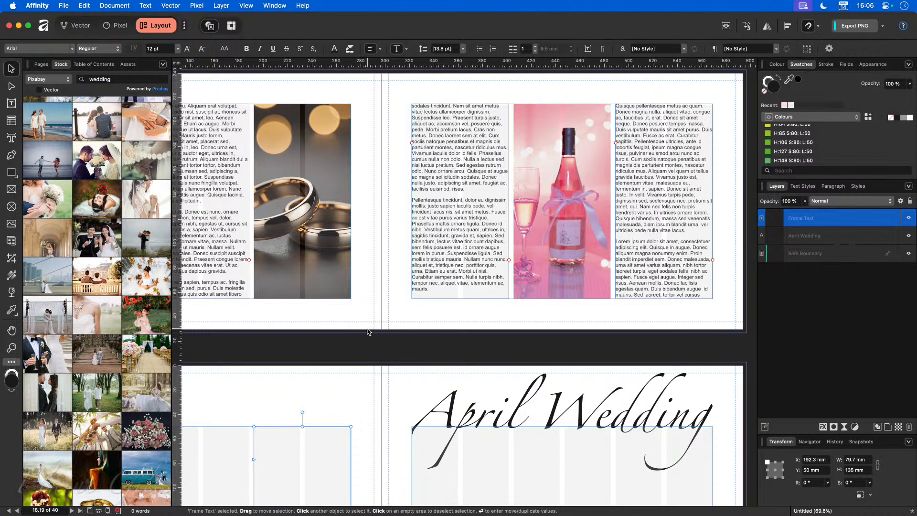
scroll(368, 331, "down", 8)
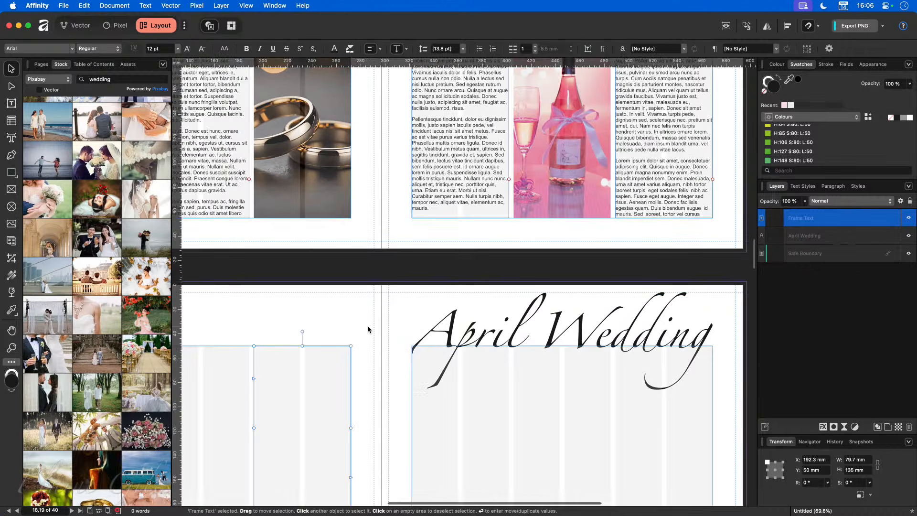
scroll(372, 330, "left", 8)
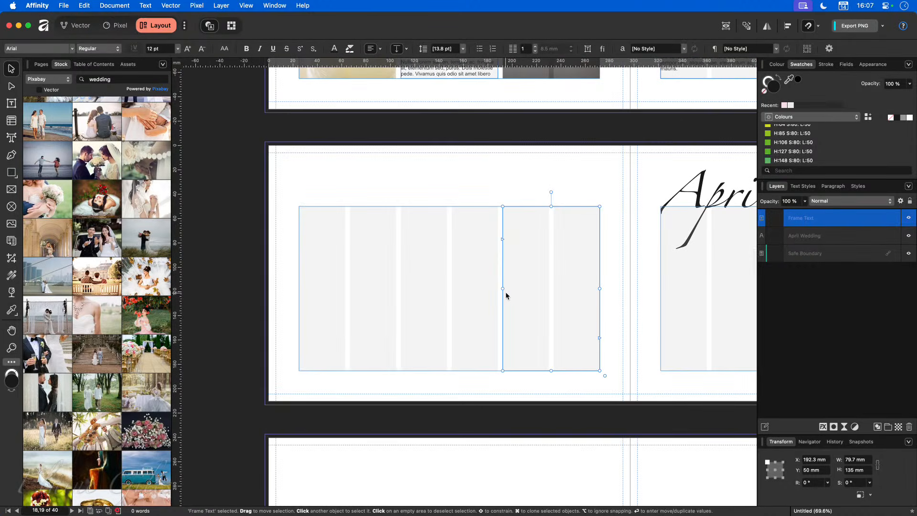
left_click_drag(503, 288, 308, 292)
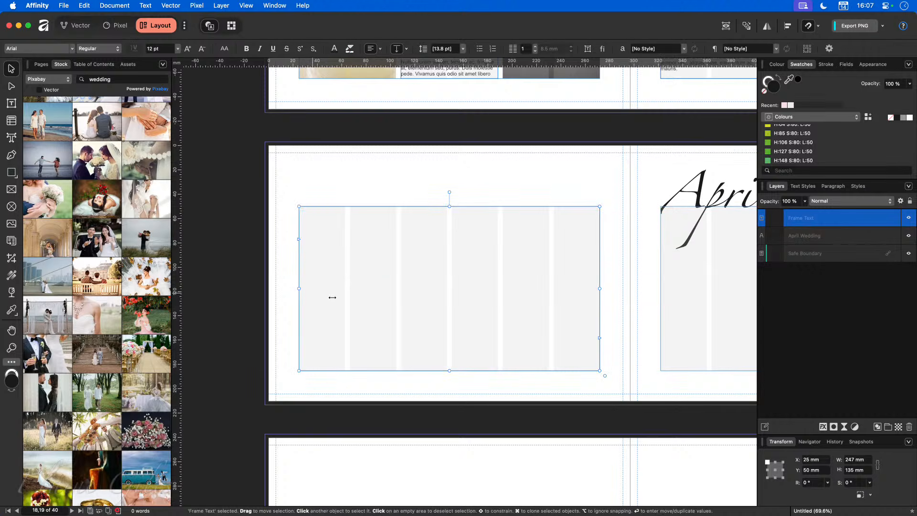
left_click_drag(600, 289, 497, 290)
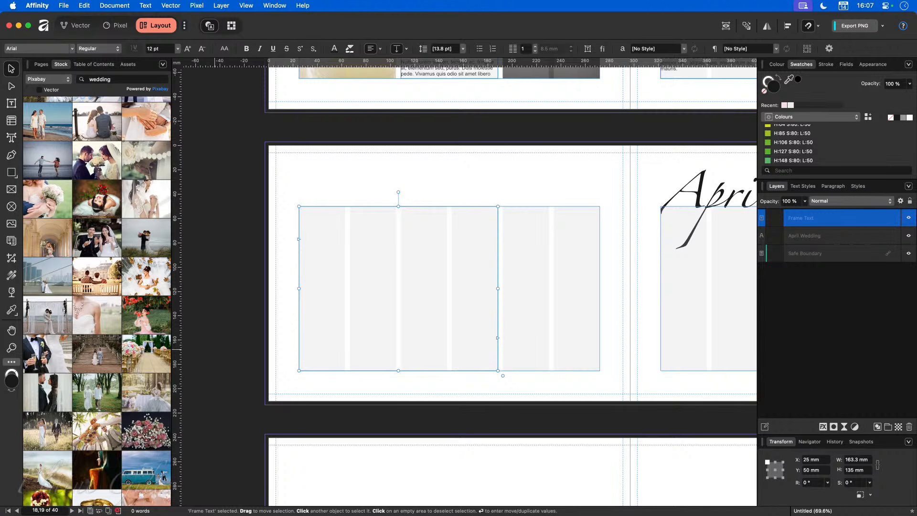
Step: Drop a crown stock photo onto the page, then undo it
left_click_drag(1, 416, 396, 306)
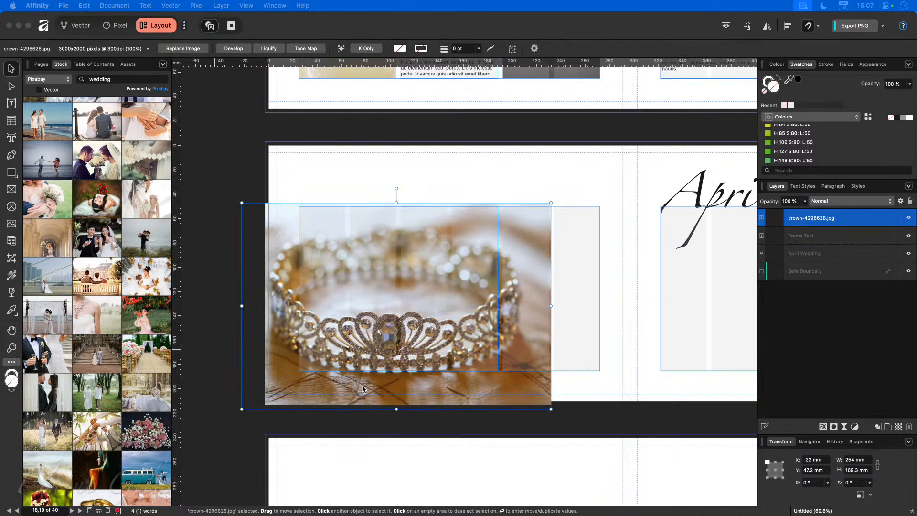
left_click(408, 389)
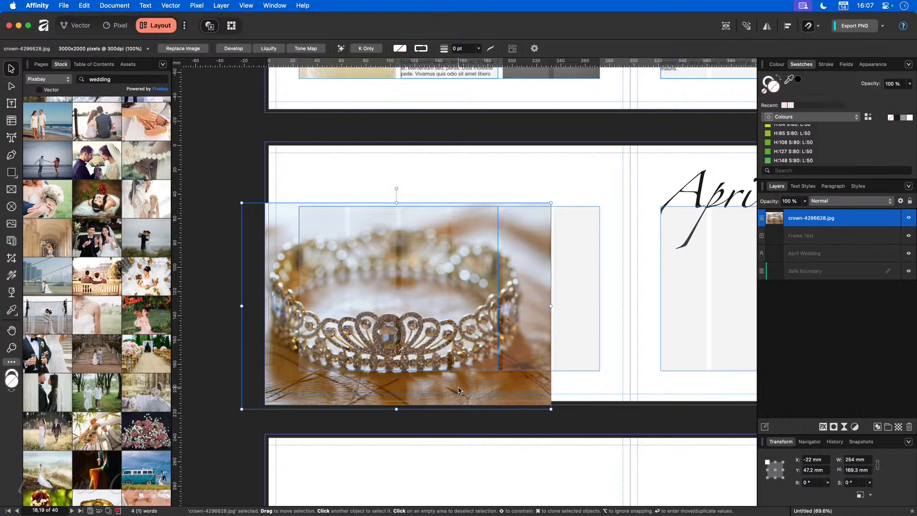
key("super+z")
key("t")
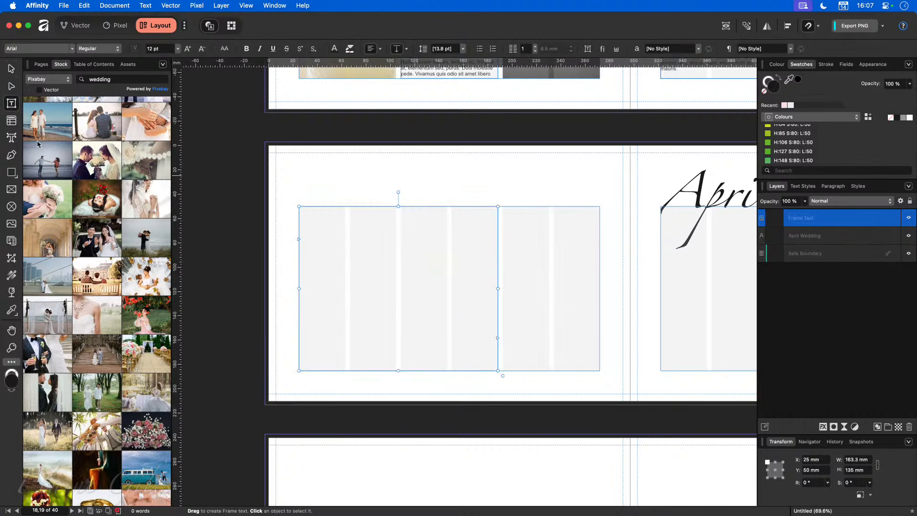
Step: Place the tiara photo in a 125.5 × 80 mm picture frame over the text frame's right side
left_click(13, 191)
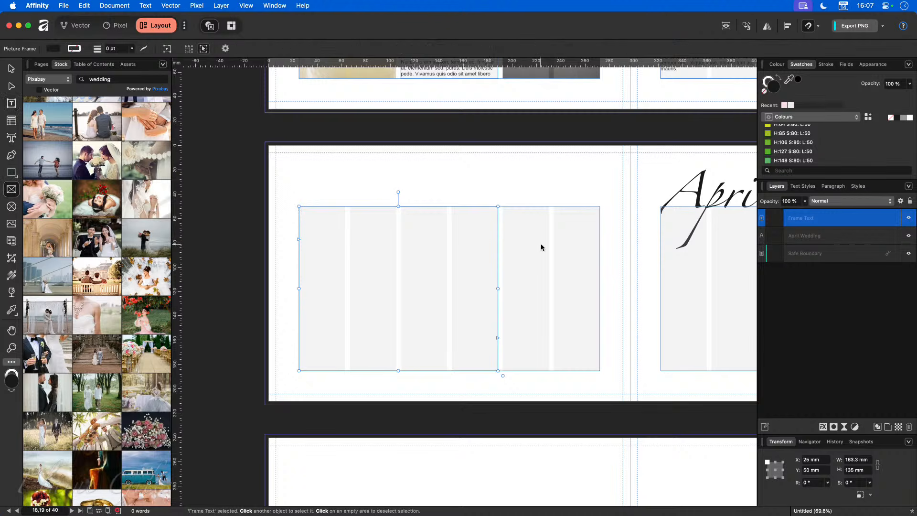
left_click_drag(599, 262, 401, 337)
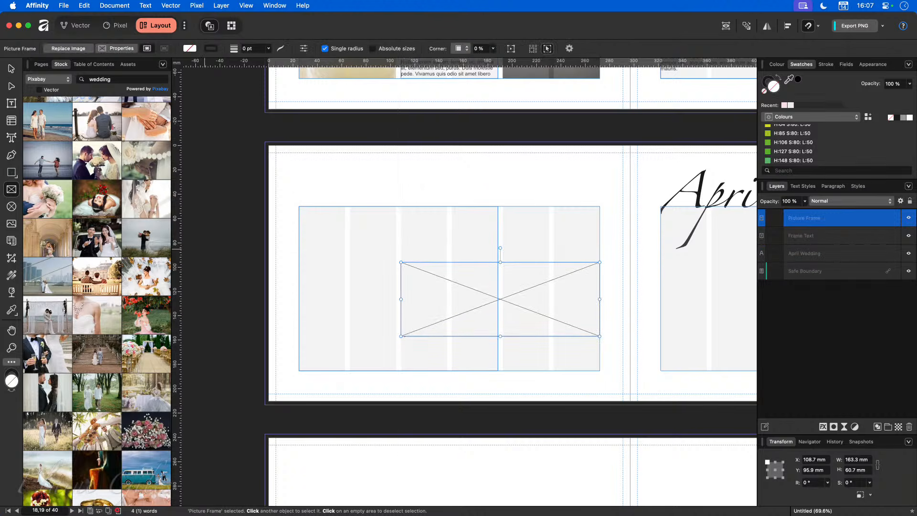
left_click_drag(97, 497, 550, 318)
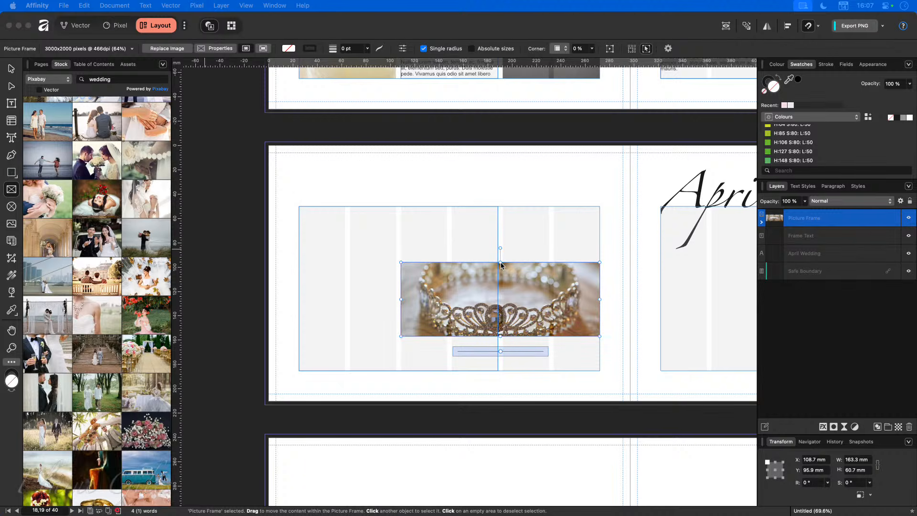
left_click_drag(500, 263, 504, 237)
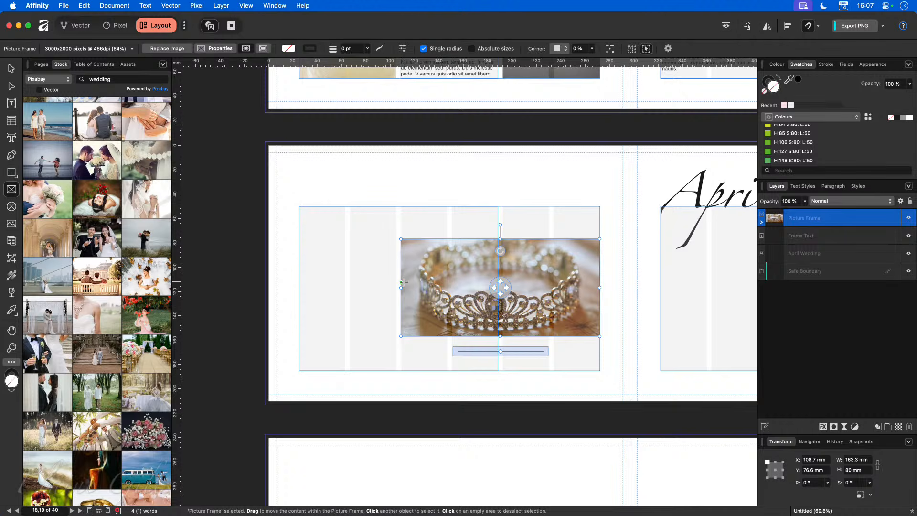
left_click_drag(403, 289, 447, 289)
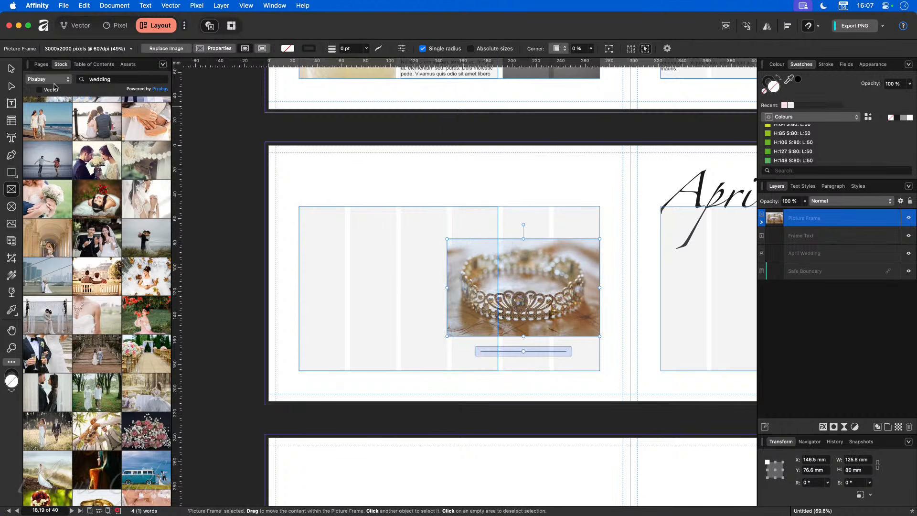
left_click(11, 70)
left_click_drag(581, 287, 582, 289)
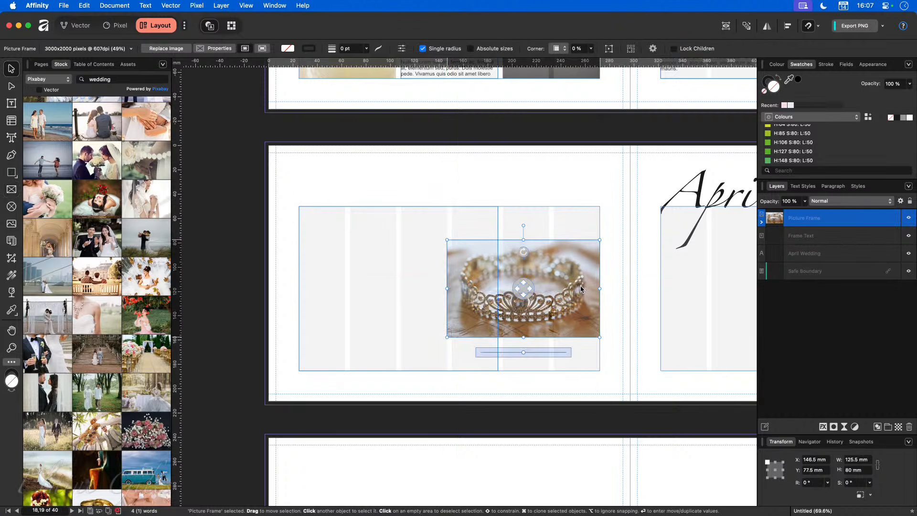
left_click(390, 270)
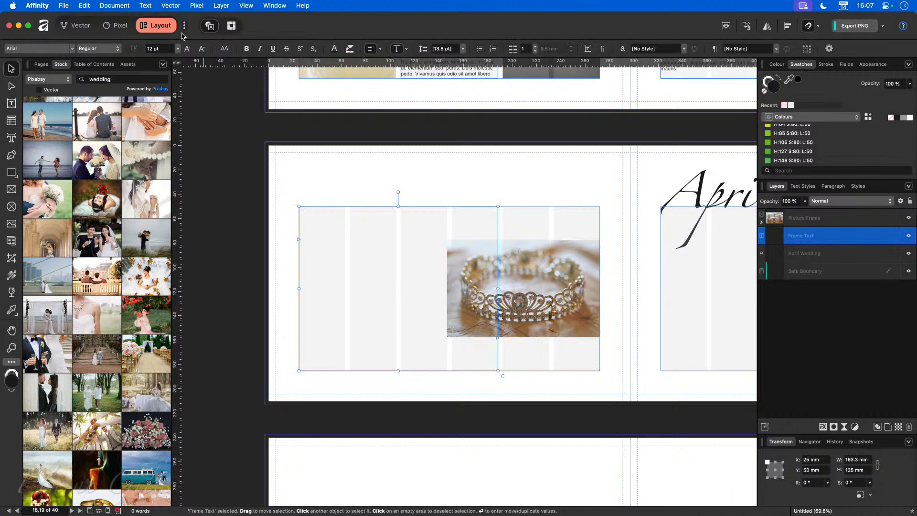
Step: Fill the left-page text frame with filler text
left_click(154, 7)
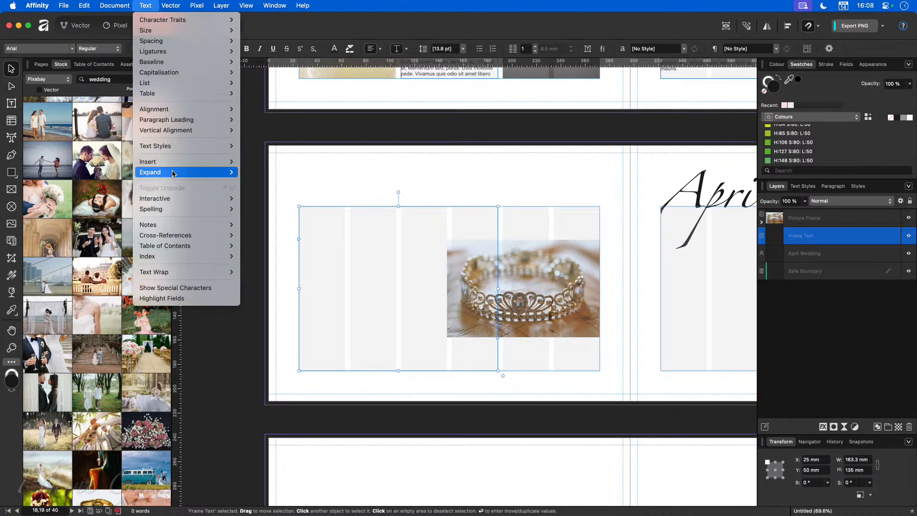
mouse_move(181, 164)
left_click(268, 163)
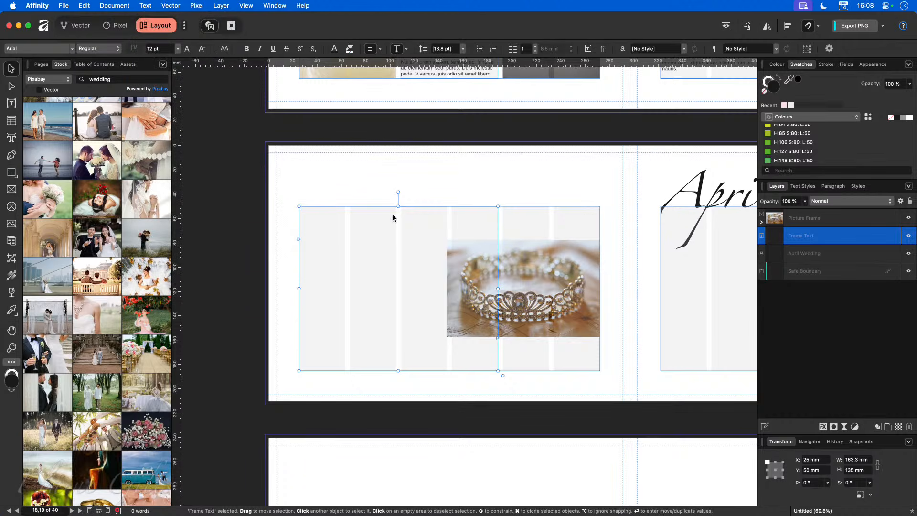
key("t")
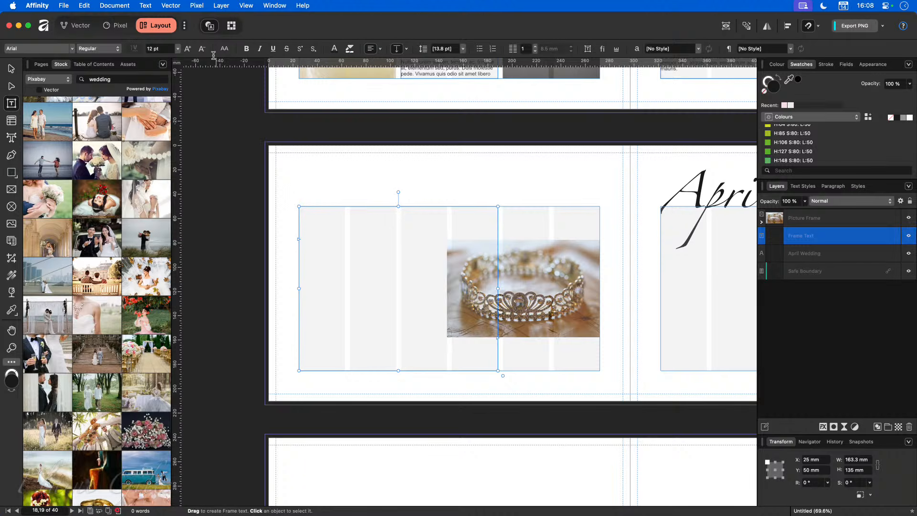
left_click(145, 6)
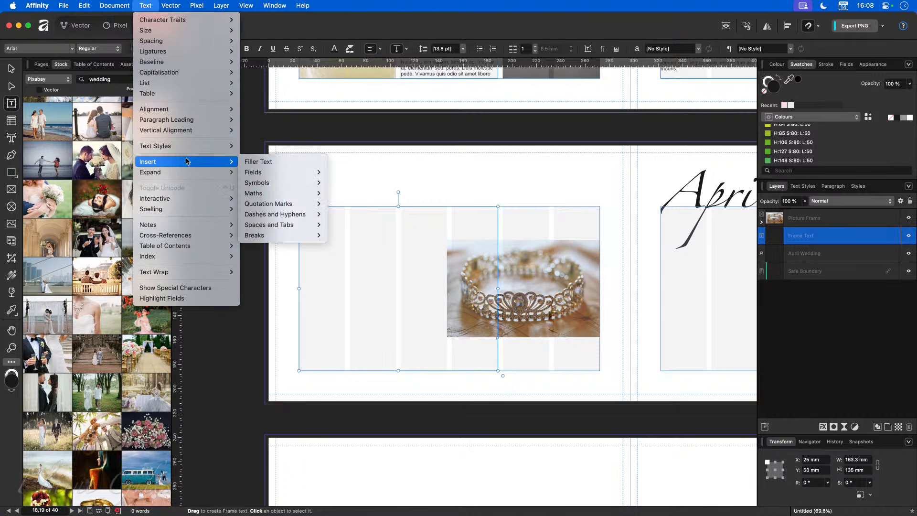
mouse_move(192, 162)
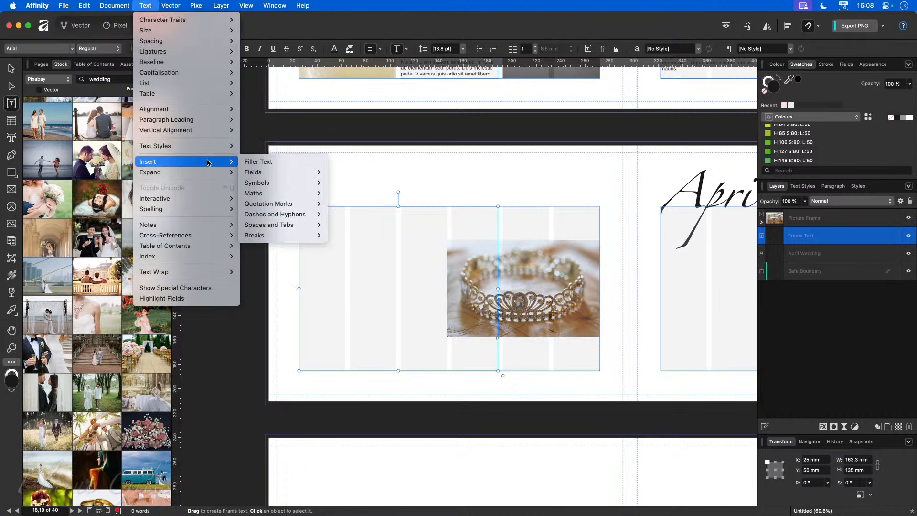
left_click(263, 162)
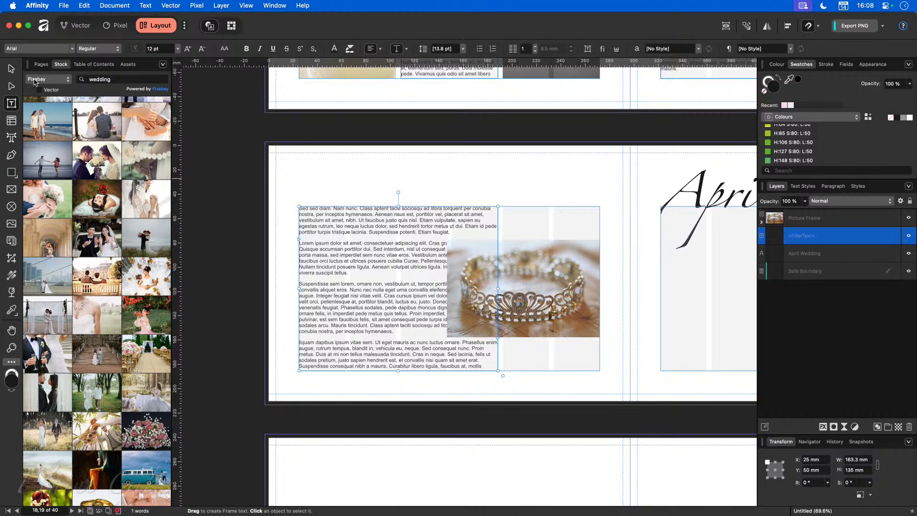
left_click(12, 69)
Step: Set the filler text in Times New Roman Italic
left_click(72, 48)
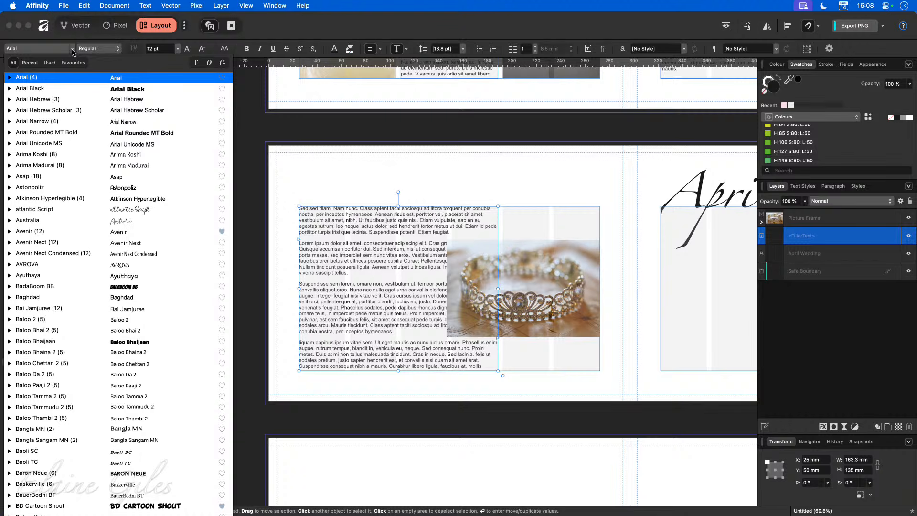
left_click(30, 62)
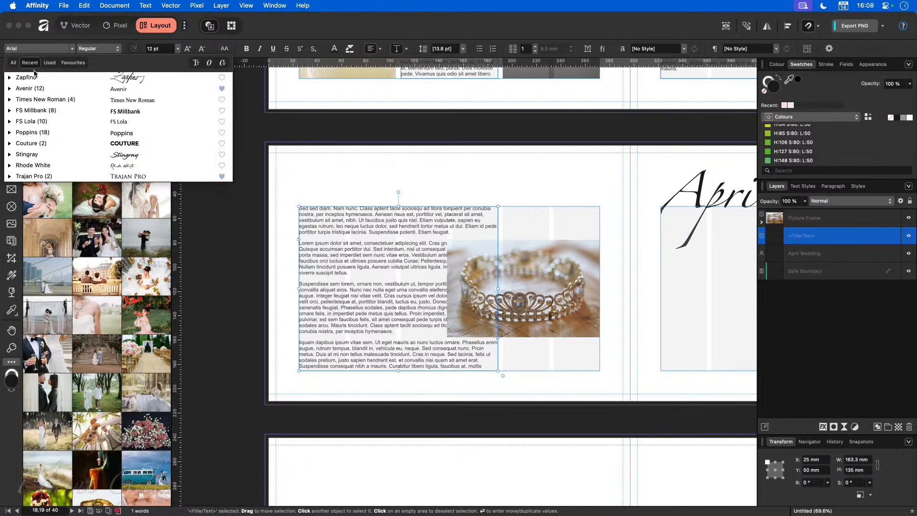
left_click(47, 100)
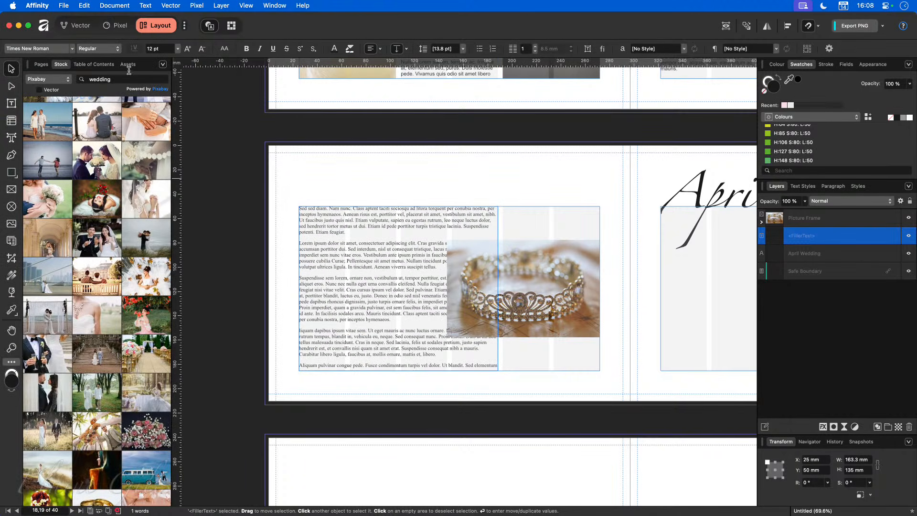
left_click(259, 49)
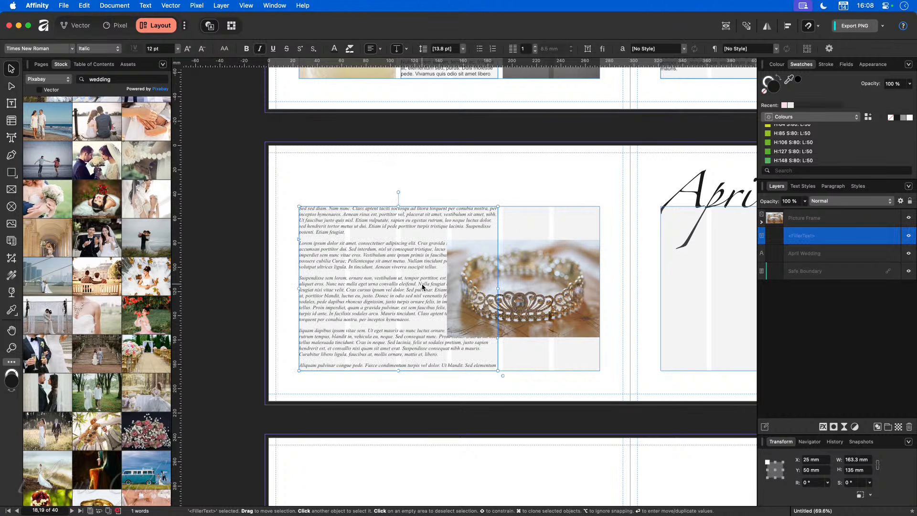
scroll(460, 311, "up", 5)
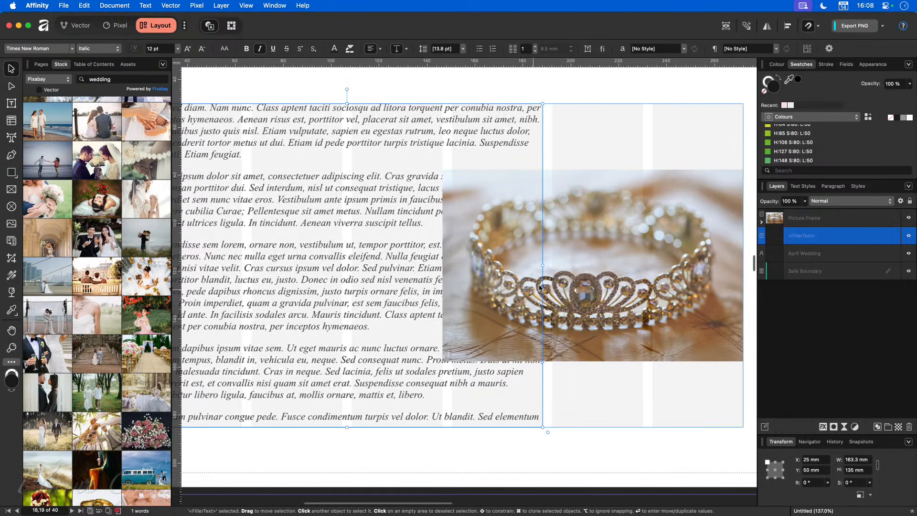
left_click(565, 265)
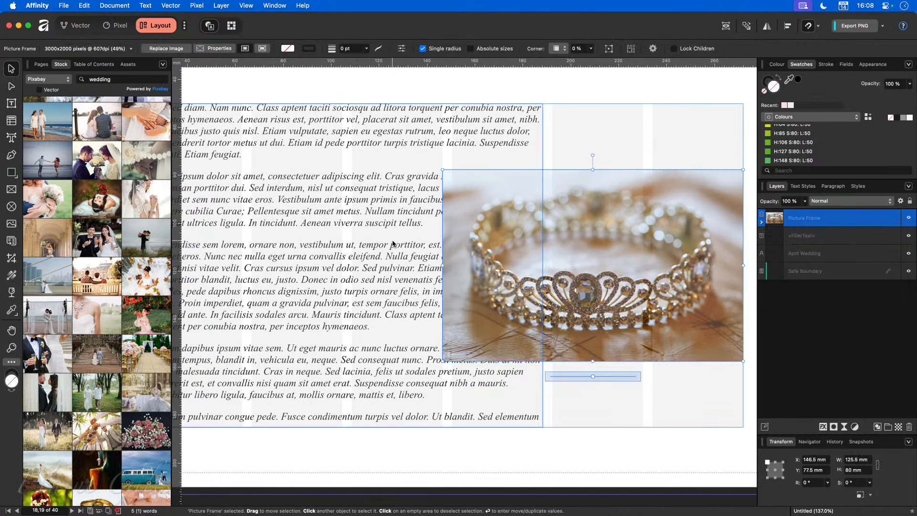
Step: Snap the tiara frame onto a guide and call up its Text Wrap settings
mouse_move(462, 185)
left_mouse_down()
mouse_move(521, 205)
mouse_move(447, 190)
left_mouse_up()
left_click_drag(665, 275, 684, 268)
key("super+shift+slash")
type("wrap")
key("Down")
key("Return")
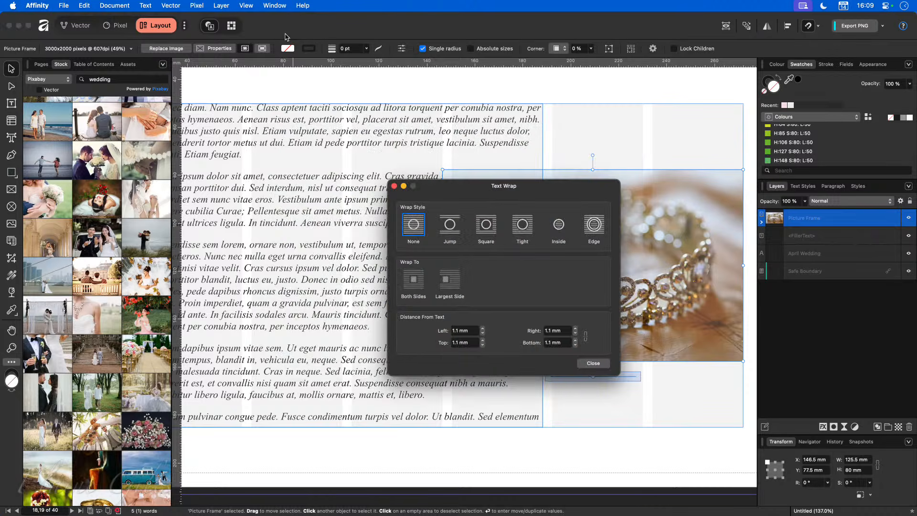
left_click(144, 6)
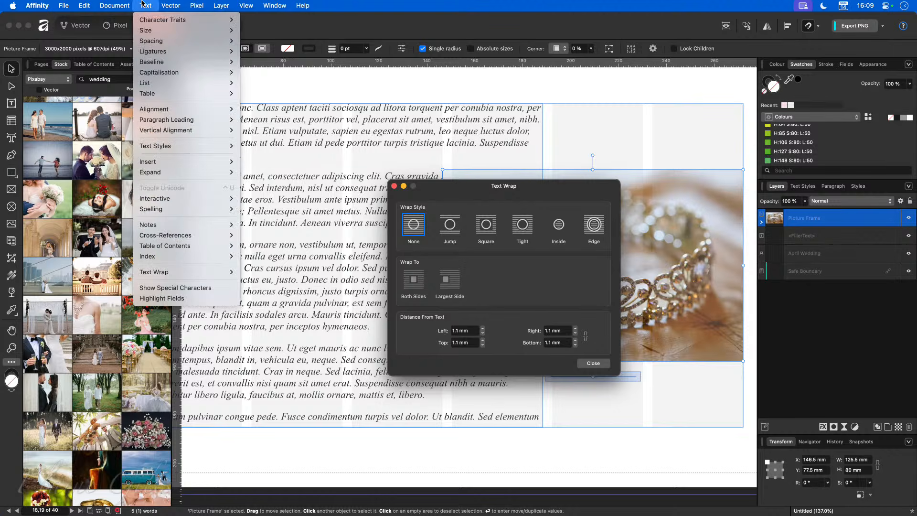
mouse_move(191, 272)
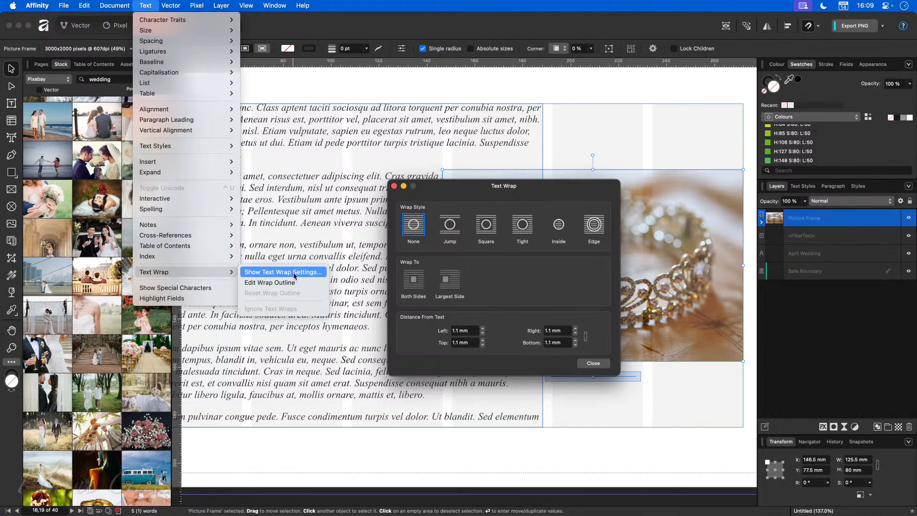
Step: Set the tiara frame's text wrap to Square, Both Sides, keeping the dialog clear of the text
left_click(568, 189)
left_click_drag(568, 190, 372, 174)
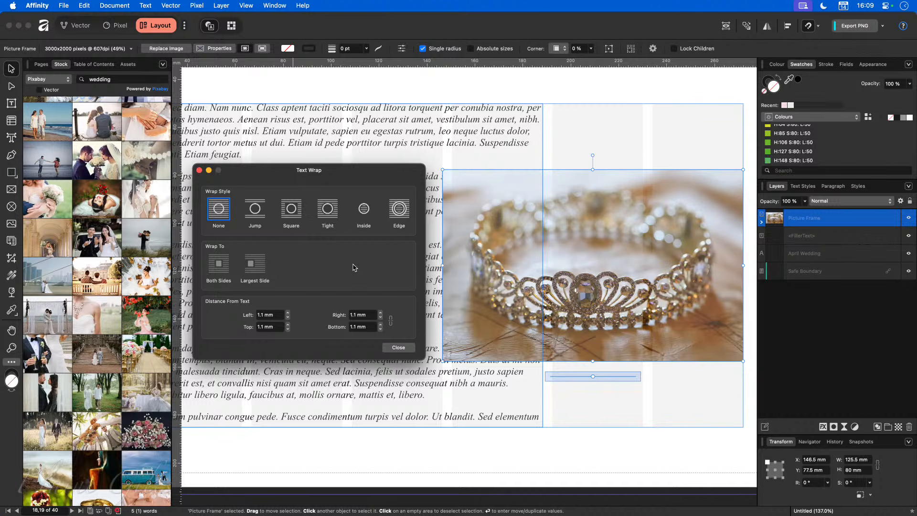
left_click(497, 200)
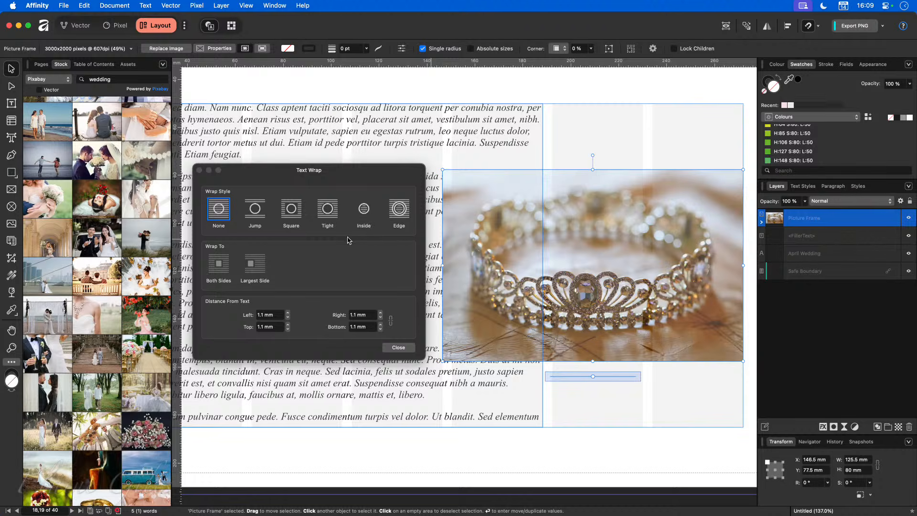
left_click(299, 213)
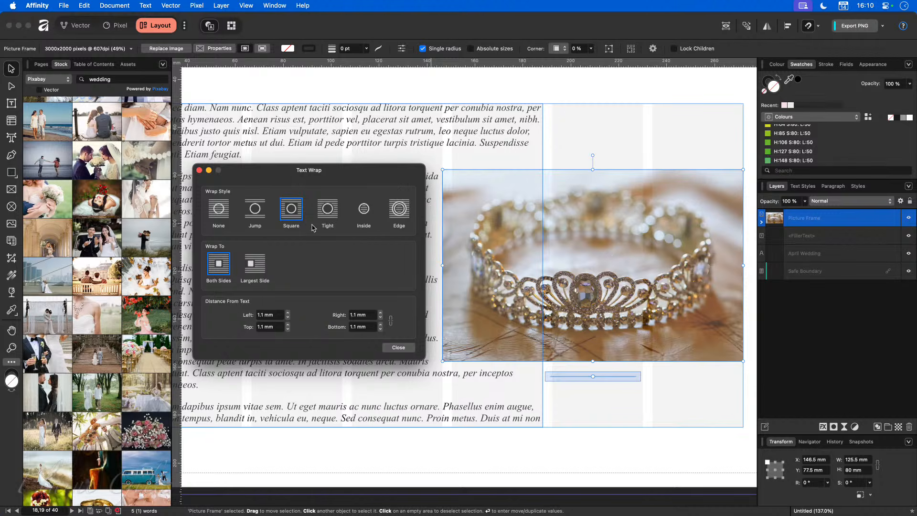
left_click_drag(357, 167, 245, 156)
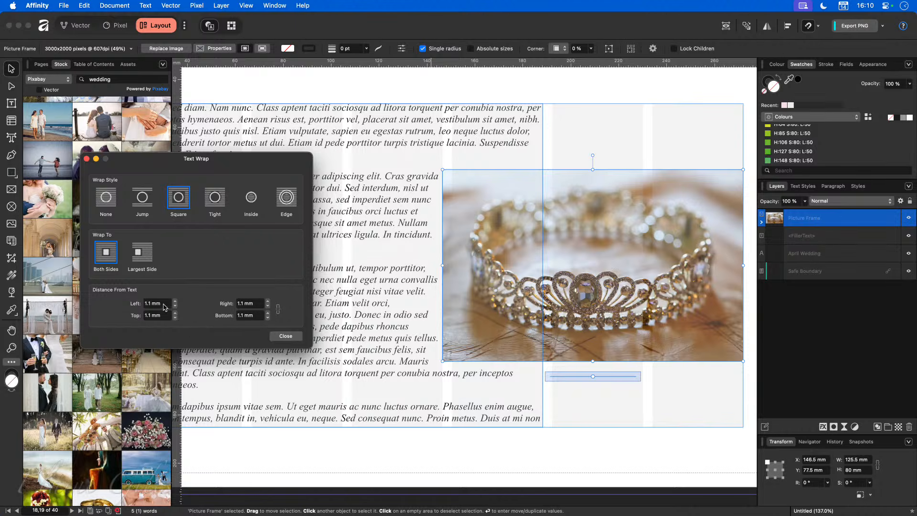
Step: Link the wrap distances and settle on 2 mm all round, nudging the photo up
left_click(279, 312)
left_click(175, 302)
left_click(175, 302)
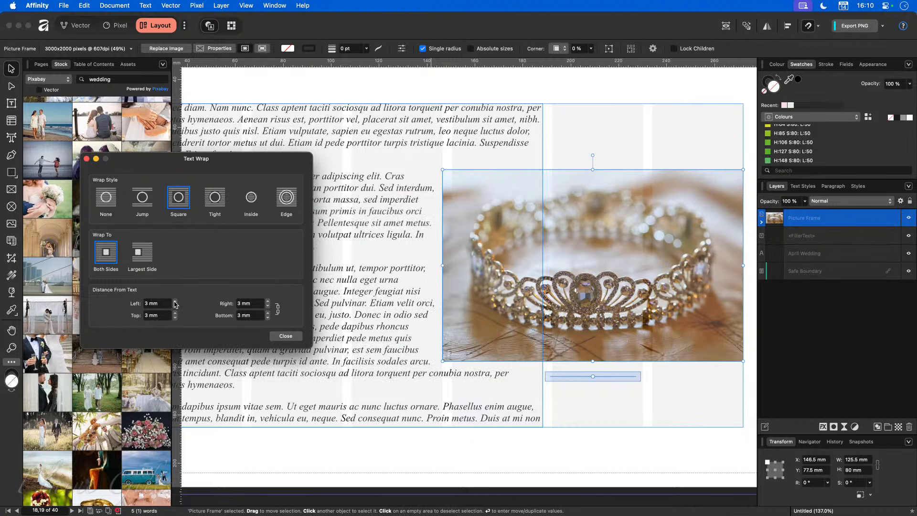
left_click(175, 302)
left_click(175, 302)
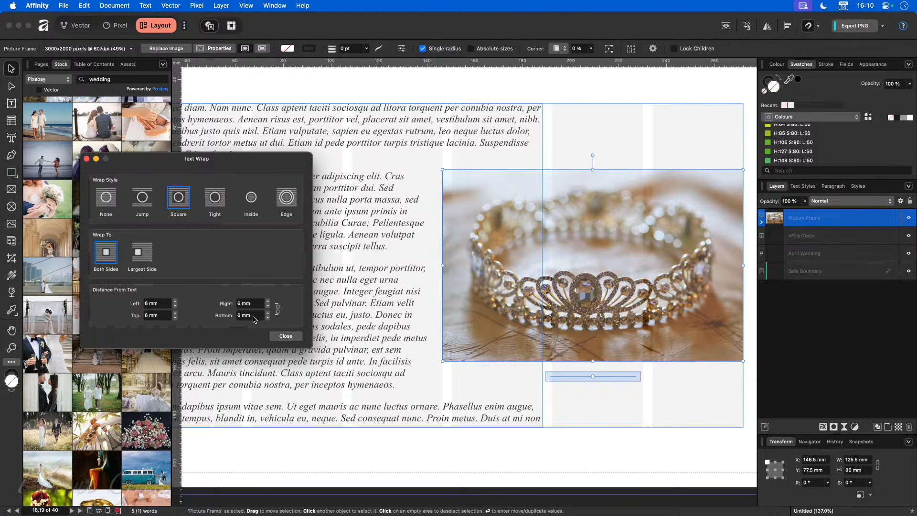
left_click(268, 318)
left_click(267, 319)
left_click(268, 318)
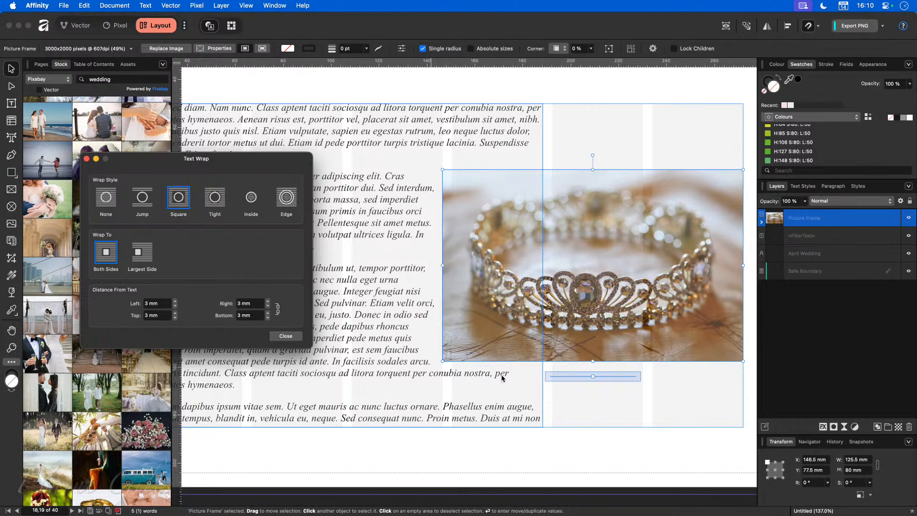
left_click(267, 318)
left_click(268, 318)
left_click(267, 318)
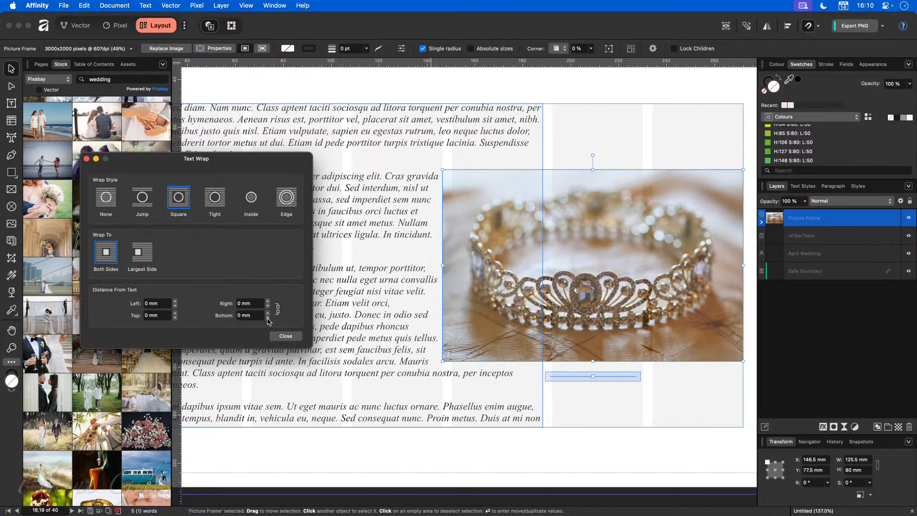
left_click(268, 301)
left_click(268, 302)
left_click_drag(530, 312, 515, 328)
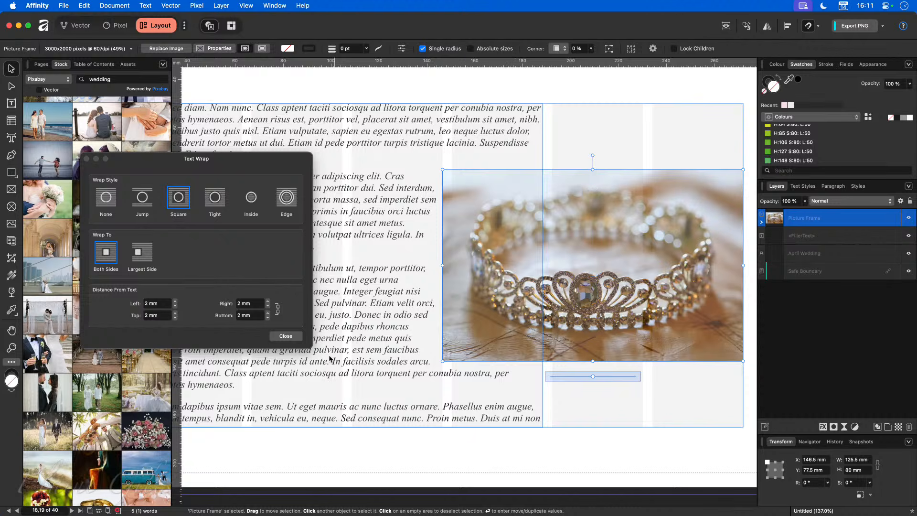
Step: Unlink the distances, raise the bottom wrap gap to 4 mm, and close Text Wrap
left_click(277, 310)
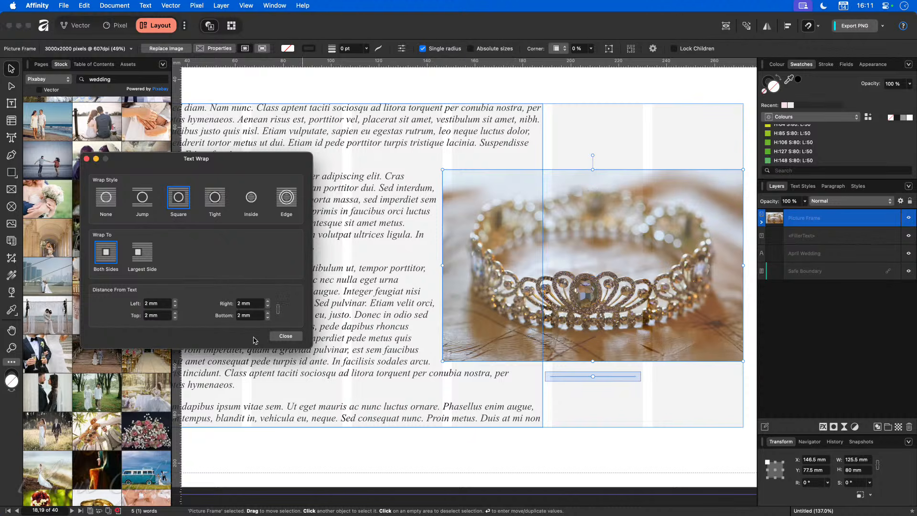
left_click(268, 314)
left_click(268, 314)
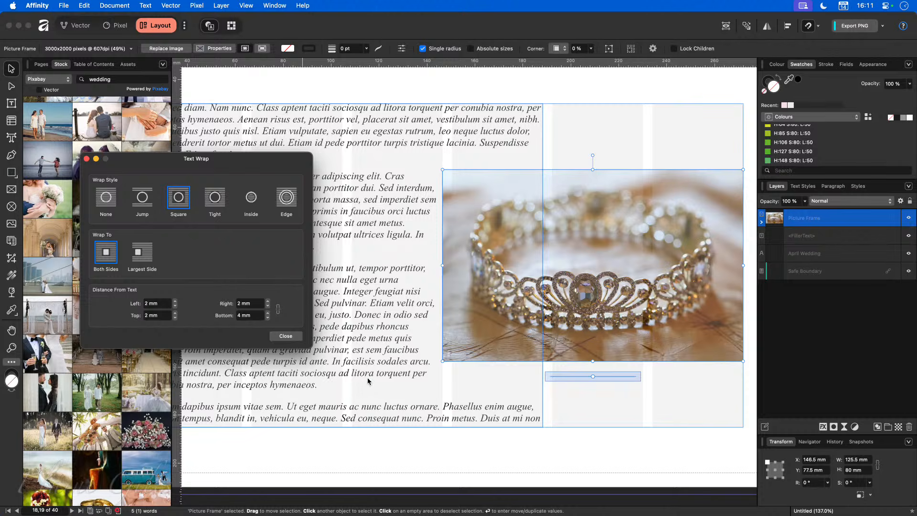
left_click(286, 337)
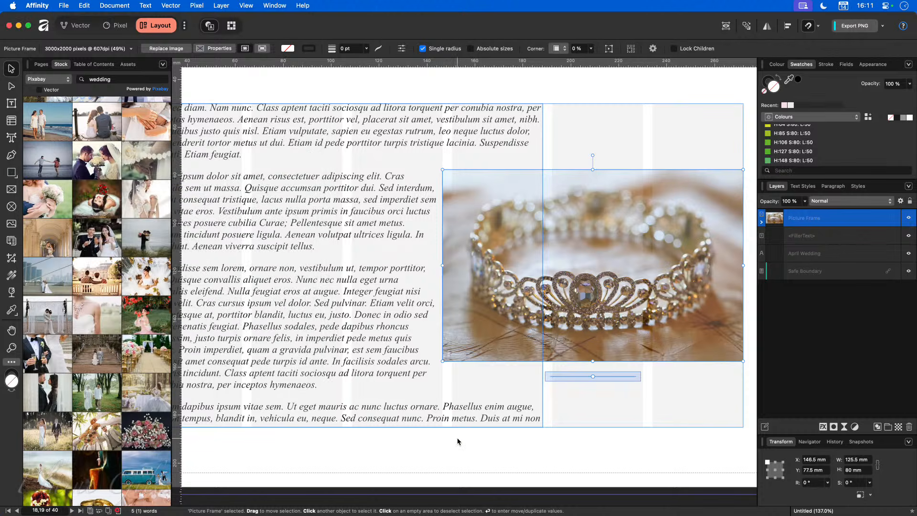
Step: Enlarge the tiara photo to about 163 × 97 mm and shift it up so text wraps beside it
scroll(507, 416, "down", 5)
mouse_move(528, 341)
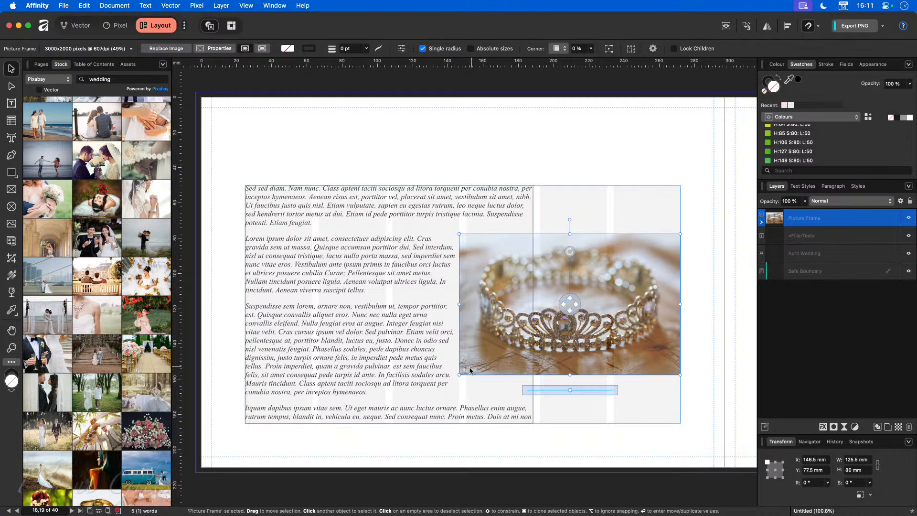
left_click_drag(459, 375, 393, 404)
left_click_drag(484, 374, 484, 358)
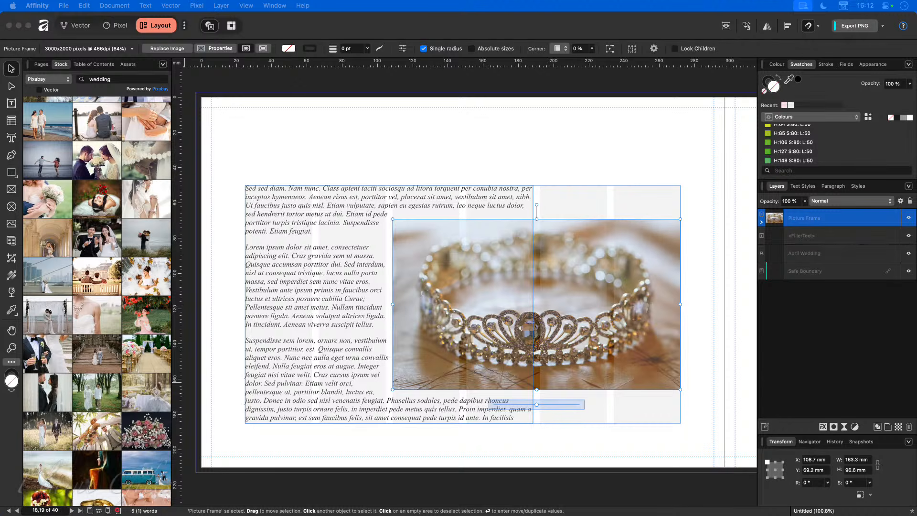
left_click(280, 83)
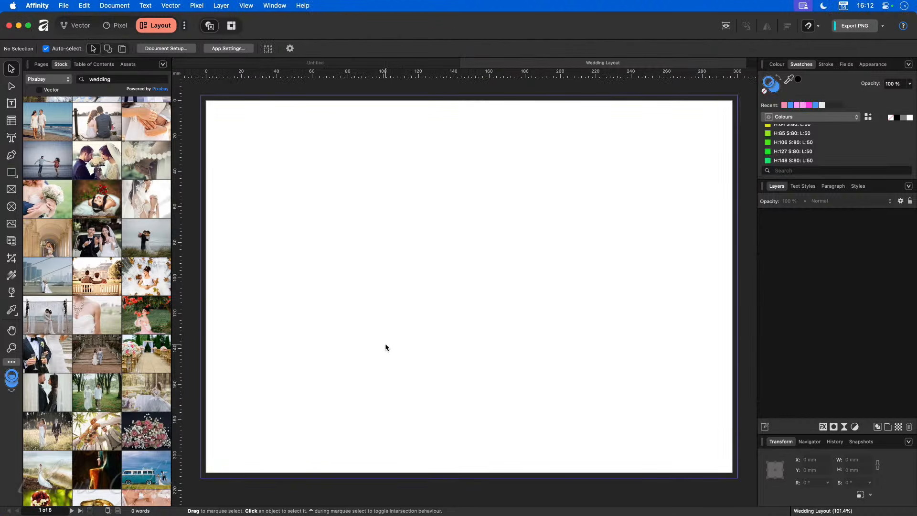
Step: Scroll down and zoom out to 51% to show the frost photo-grid spread above the empty spread
scroll(316, 335, "down", 1)
scroll(314, 334, "down", 10)
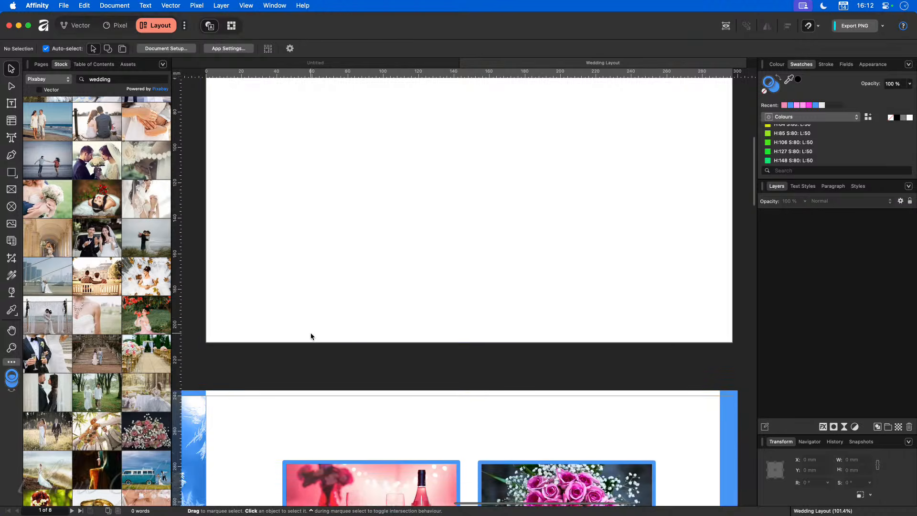
scroll(310, 334, "down", 3)
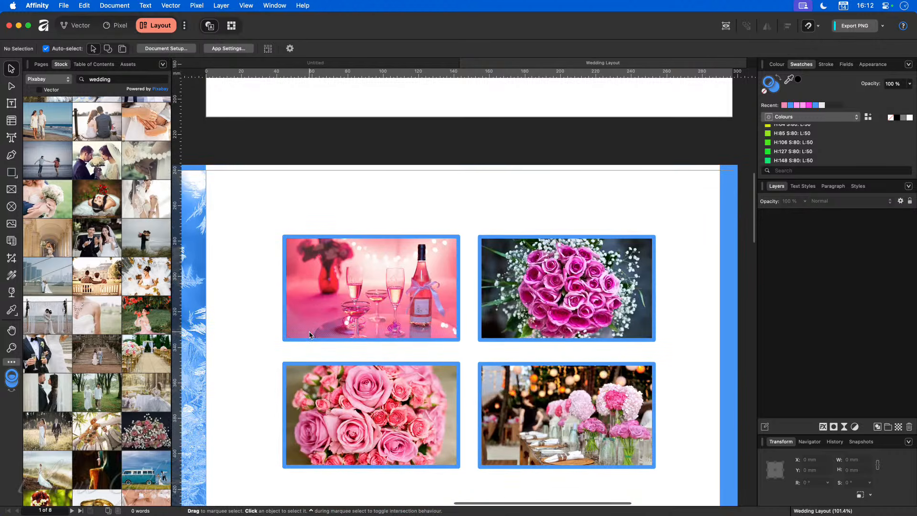
key("super+0")
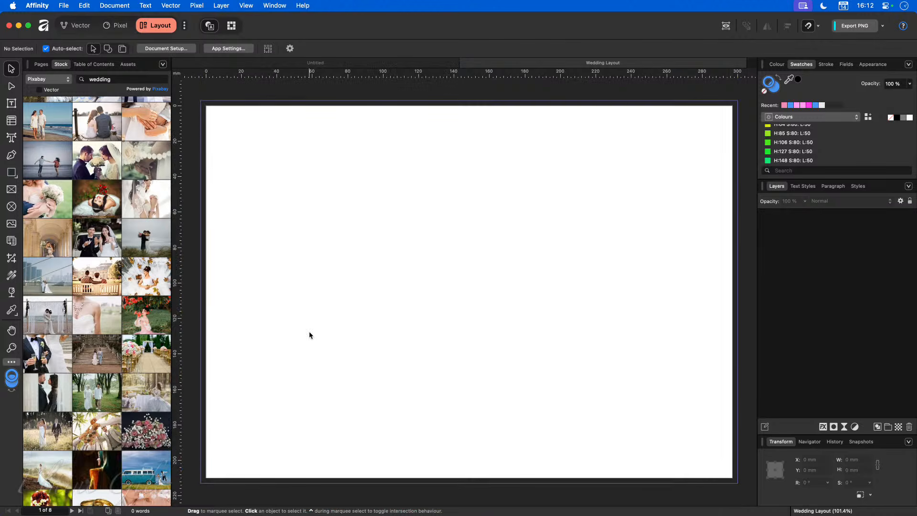
scroll(340, 387, "down", 20)
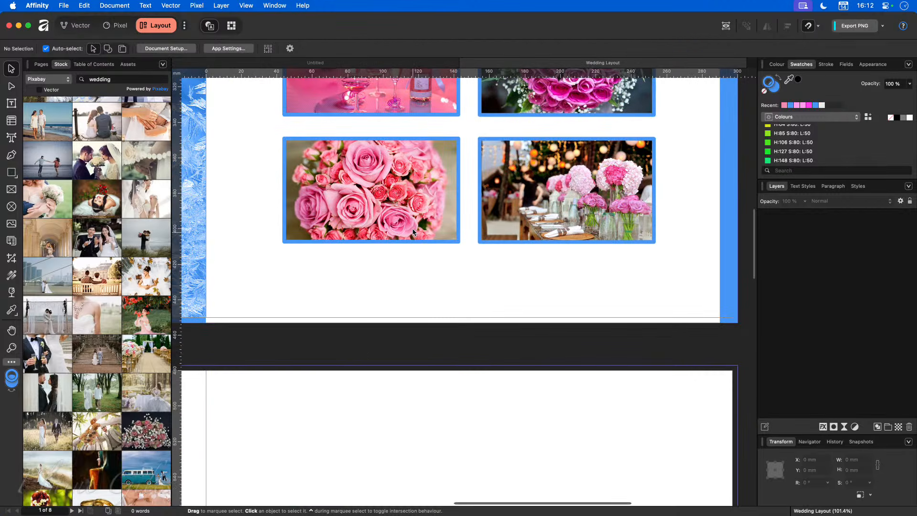
left_click(413, 232)
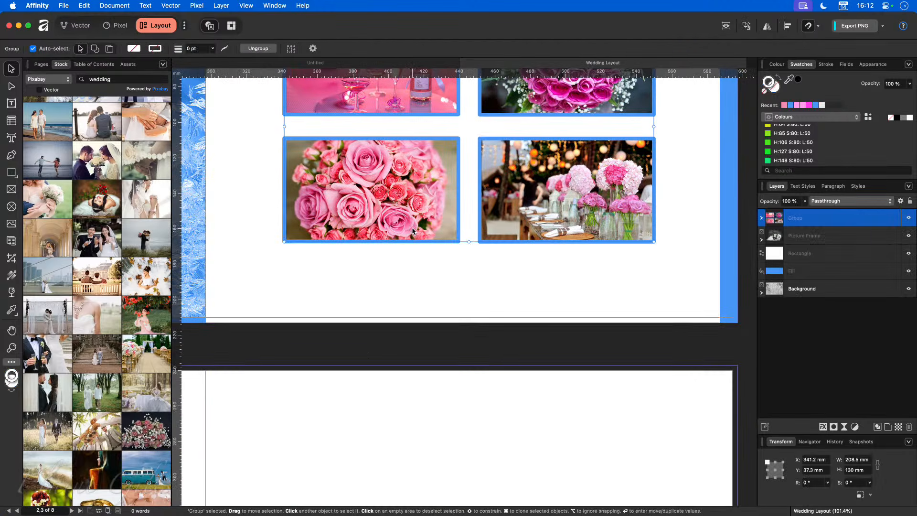
key("super+minus")
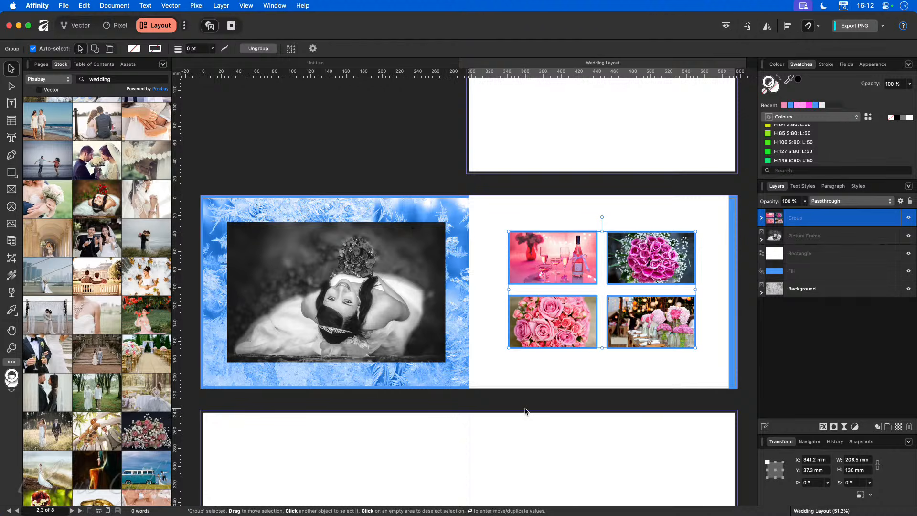
scroll(526, 412, "down", 3)
scroll(526, 412, "down", 5)
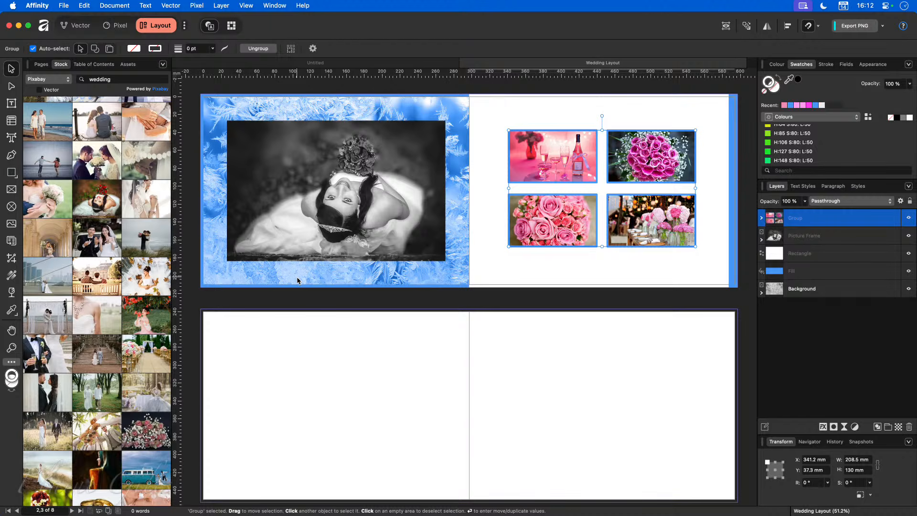
left_click(369, 399)
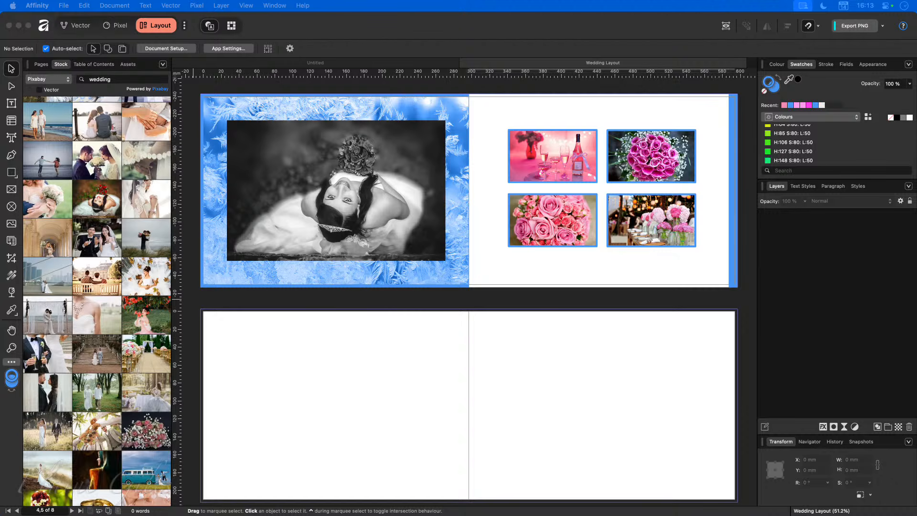
Step: Place the frost texture in a picture frame covering the empty spread's left page
left_click_drag(145, 471, 307, 389)
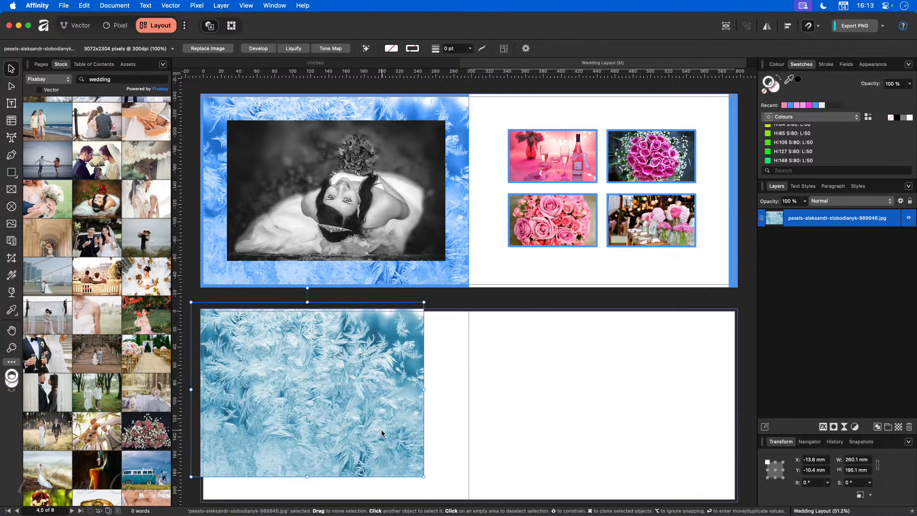
key("Delete")
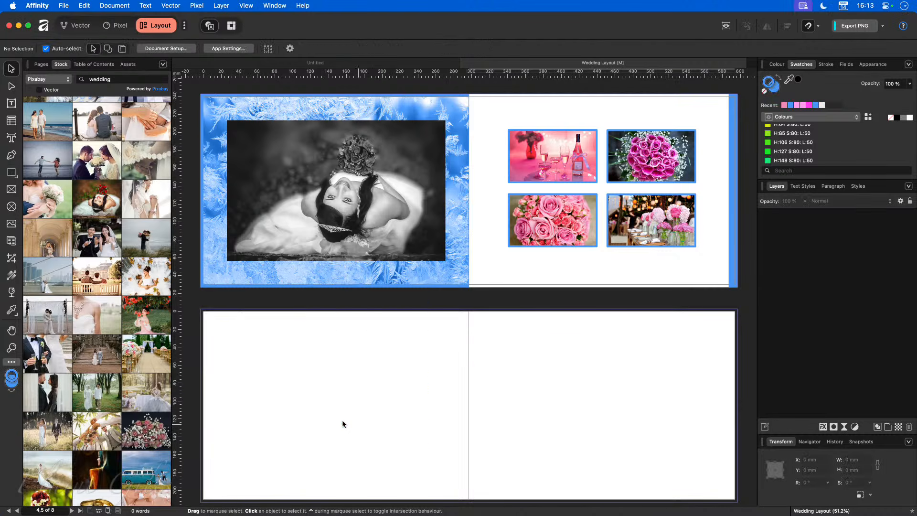
left_click(10, 192)
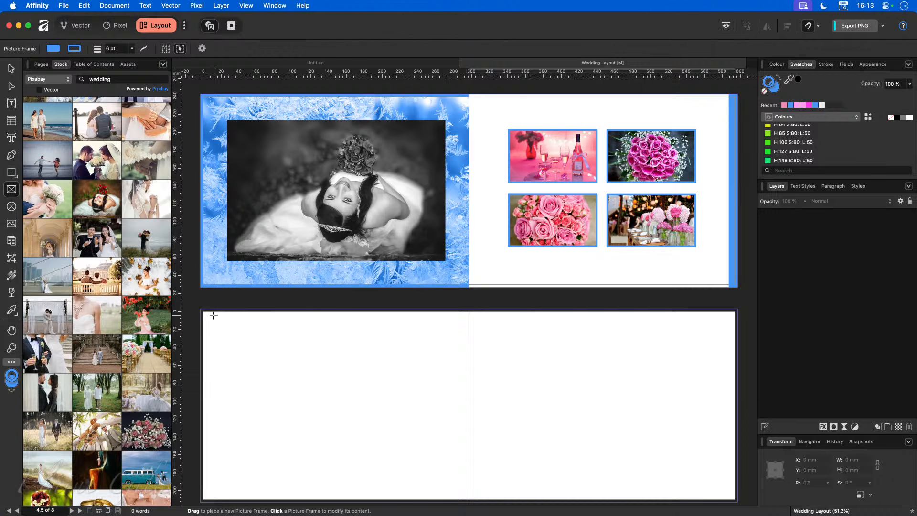
left_click_drag(203, 311, 468, 427)
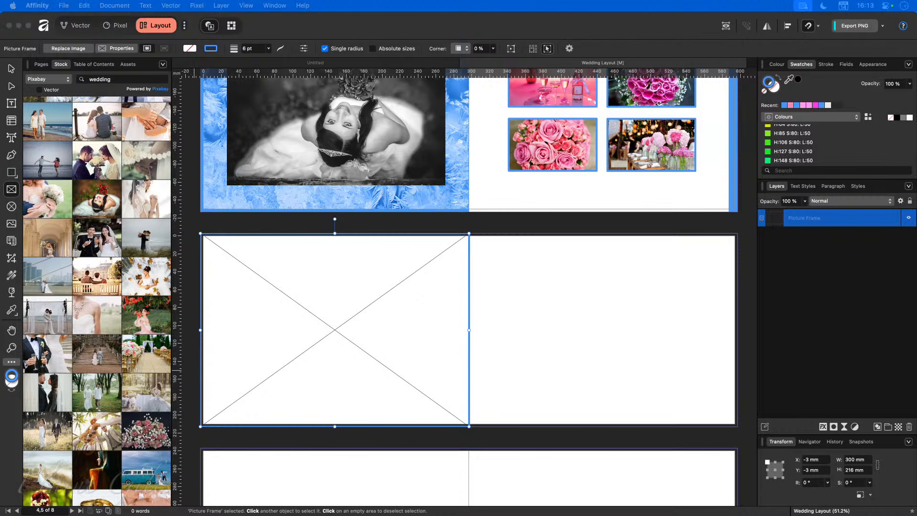
left_click_drag(444, 404, 364, 352)
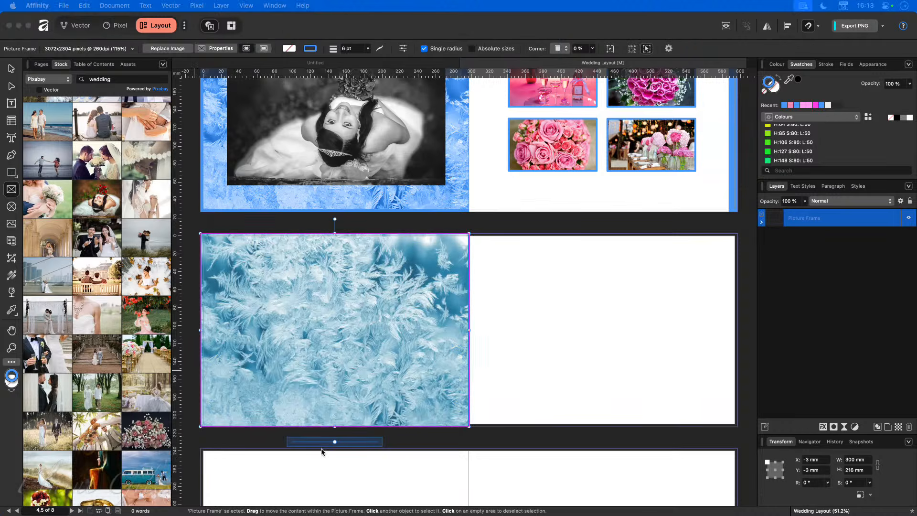
left_click(518, 354)
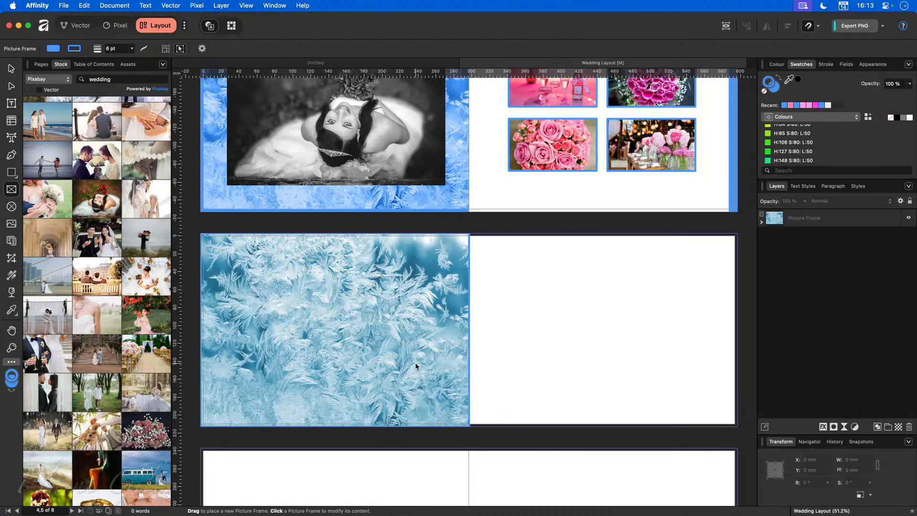
scroll(470, 287, "up", 1)
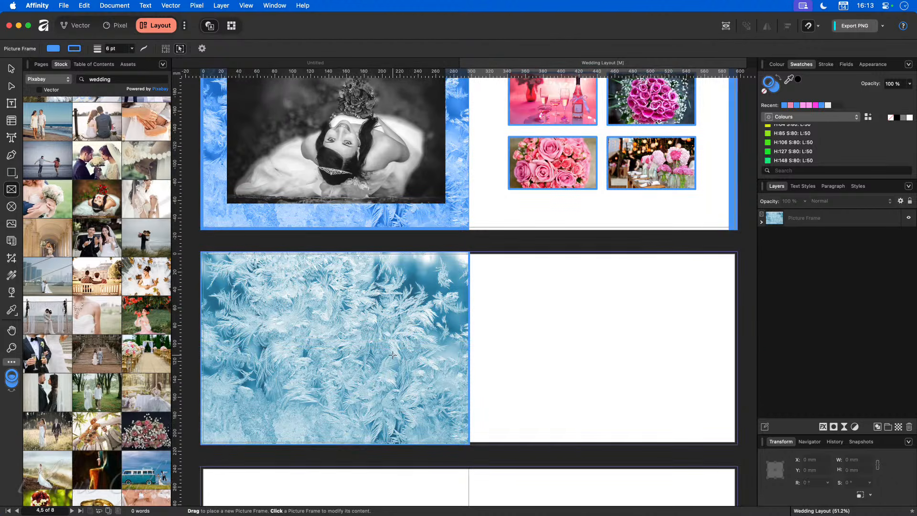
left_click(408, 338)
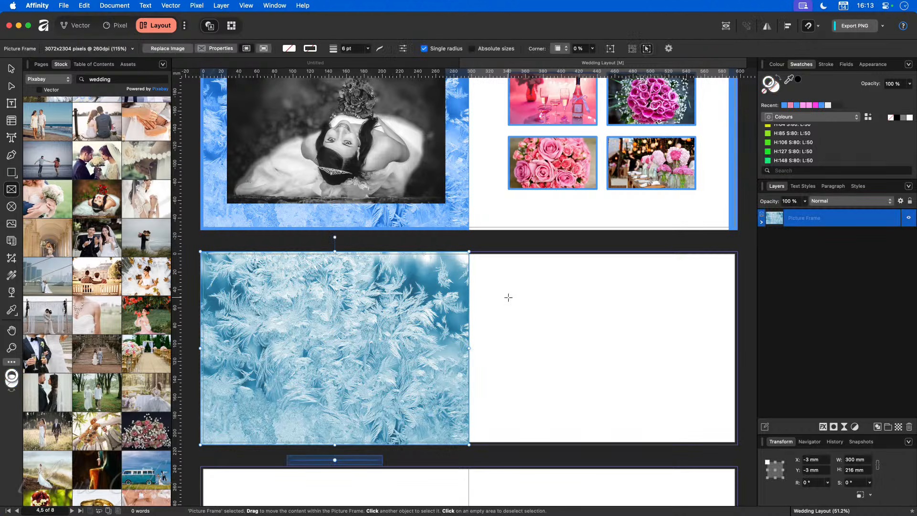
left_click(482, 307)
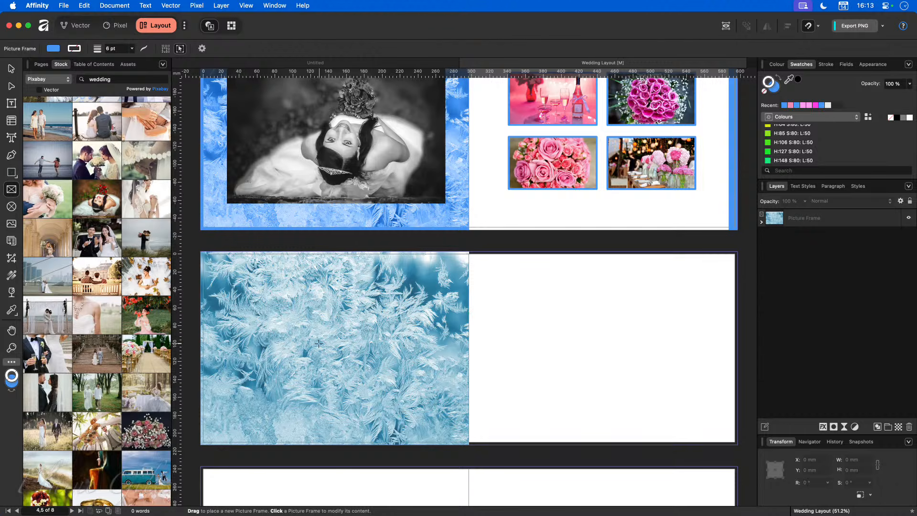
scroll(318, 356, "down", 1)
scroll(318, 356, "up", 1)
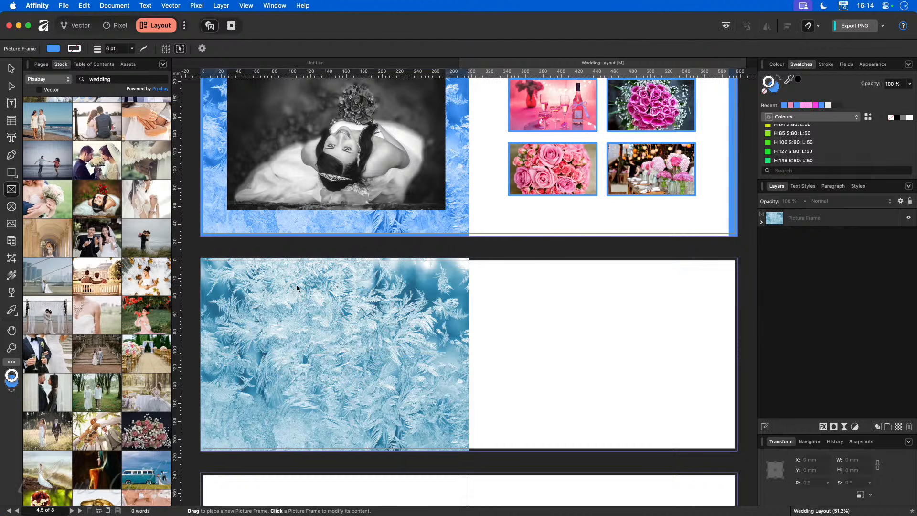
Step: Add a new frame over the frost image and fill it with the bride-with-red-roses photo
left_click_drag(228, 283, 435, 416)
key("v")
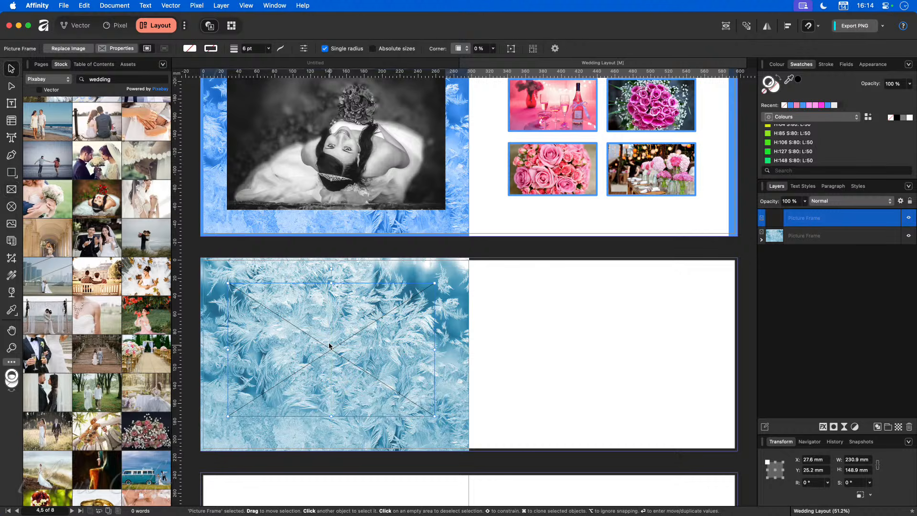
left_click_drag(330, 351, 335, 354)
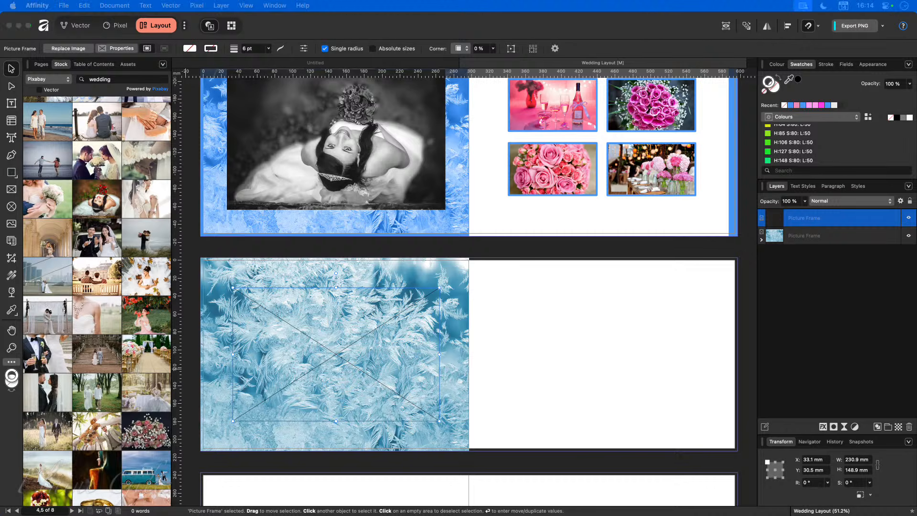
left_click_drag(97, 198, 317, 360)
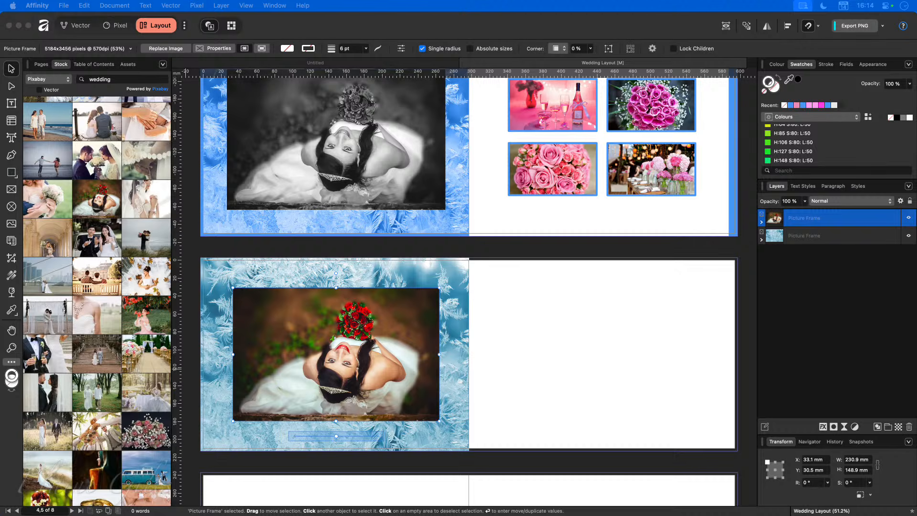
scroll(143, 444, "up", 1)
scroll(357, 435, "up", 2)
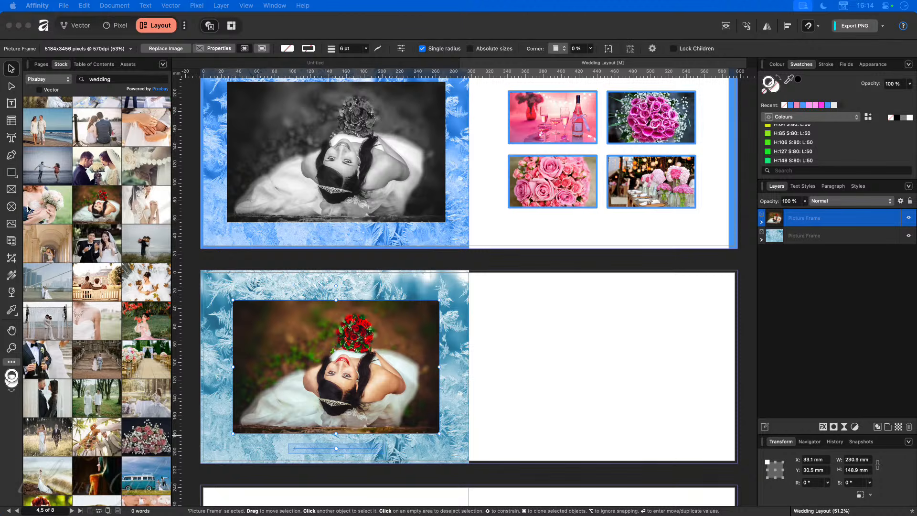
left_click(11, 190)
Step: Arrange four empty photo frames in a 2×2 grid on the lower spread's white page
left_click_drag(519, 318, 608, 374)
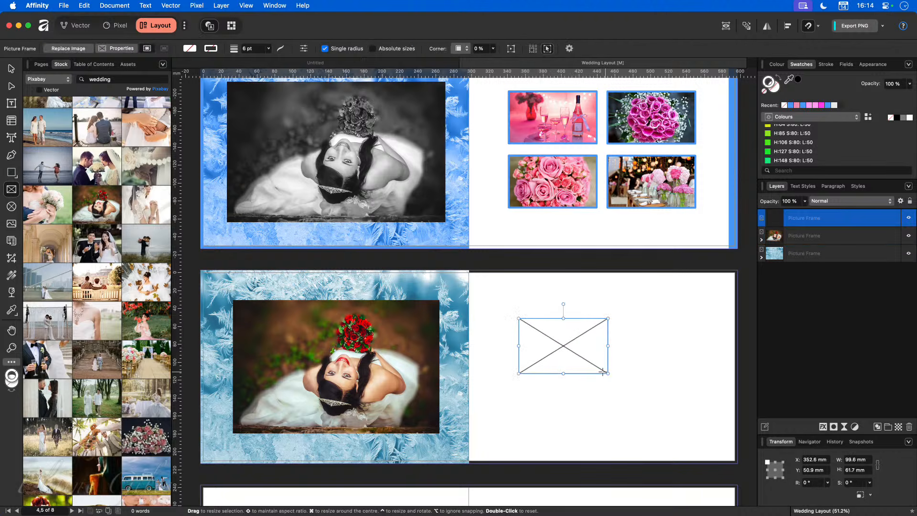
key("v")
mouse_move(565, 345)
left_mouse_down()
mouse_move(560, 338)
mouse_move(658, 342)
mouse_move(647, 401)
mouse_move(550, 399)
mouse_move(557, 352)
left_mouse_up()
left_click_drag(626, 346, 628, 344)
left_click_drag(494, 283, 724, 453)
left_click_drag(625, 401, 640, 430)
key("super+z")
mouse_move(587, 395)
left_mouse_down()
mouse_move(582, 381)
mouse_move(583, 388)
left_mouse_up()
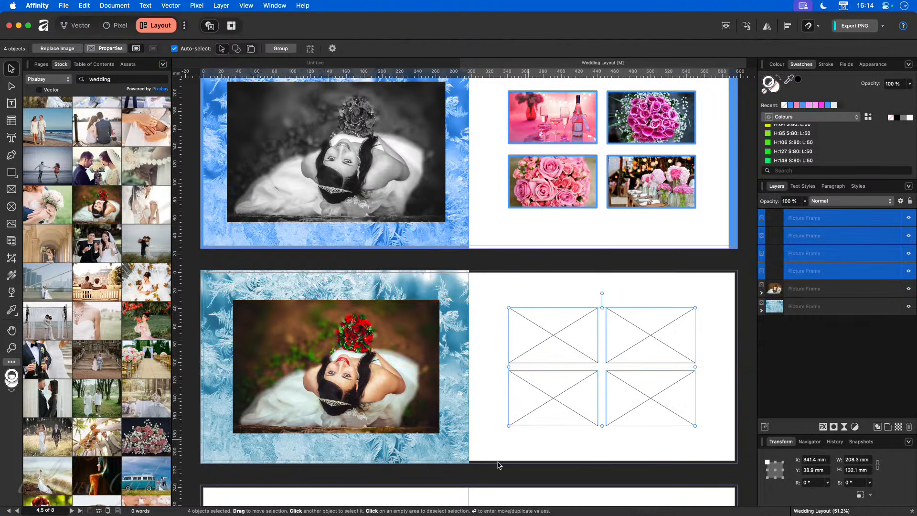
Step: Draw a narrow 11.1×216 mm blue strip down the white page's right edge
left_click(514, 448)
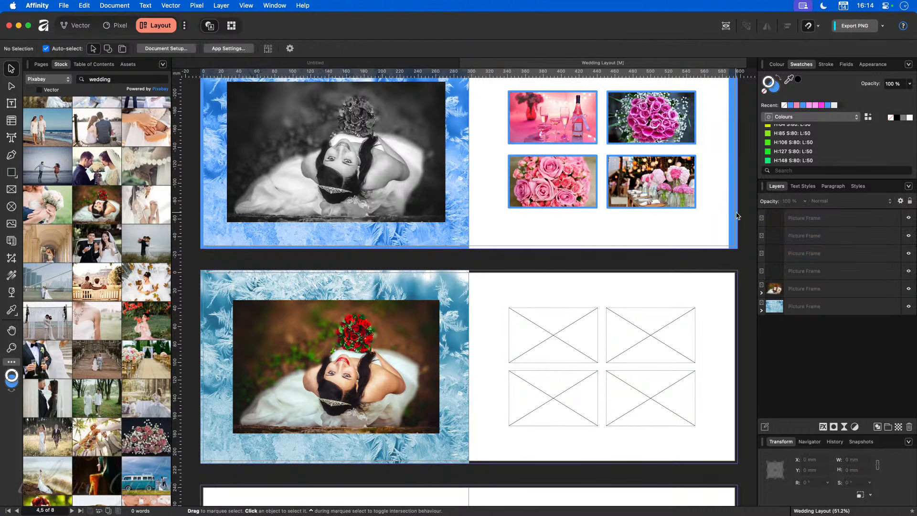
left_click(12, 172)
left_click_drag(727, 270, 733, 463)
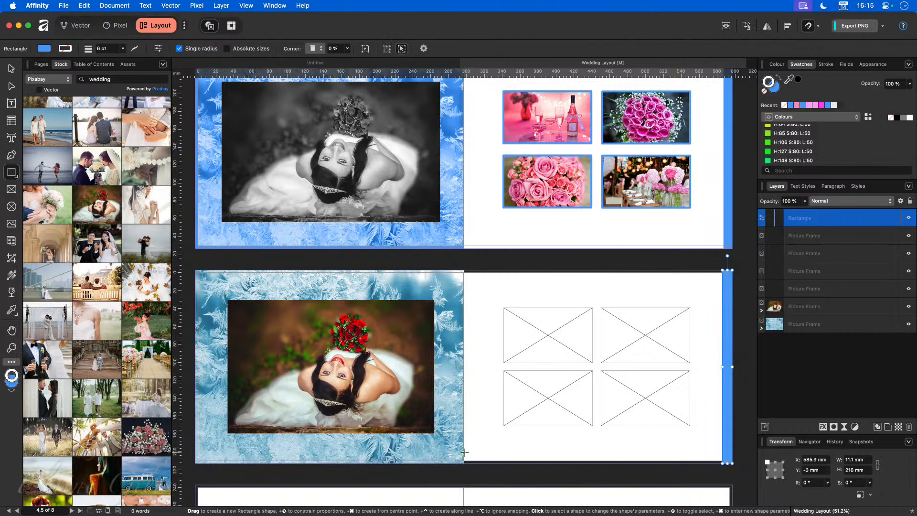
Step: Fill the four frames with table-flowers, champagne, pink-flowers and cake photos from Stock
left_click(543, 345)
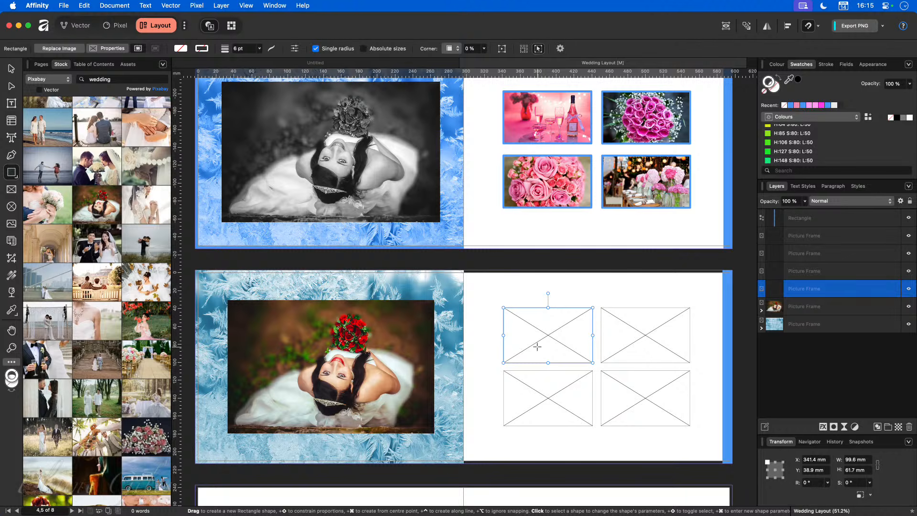
left_click_drag(422, 514, 645, 399)
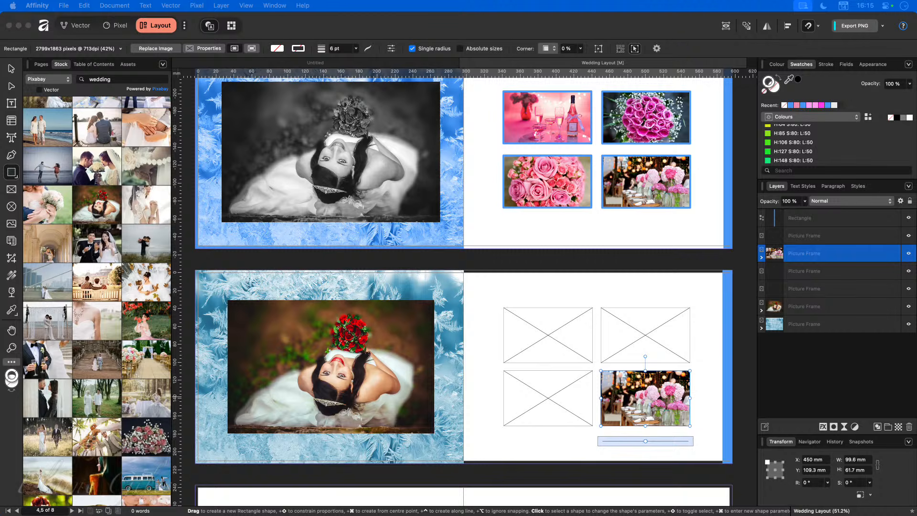
left_click_drag(306, 513, 645, 335)
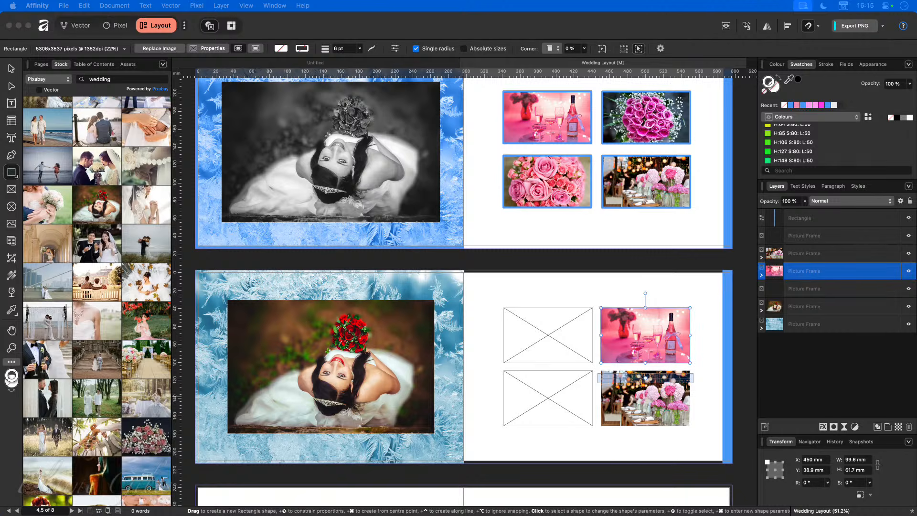
left_click_drag(1, 444, 552, 399)
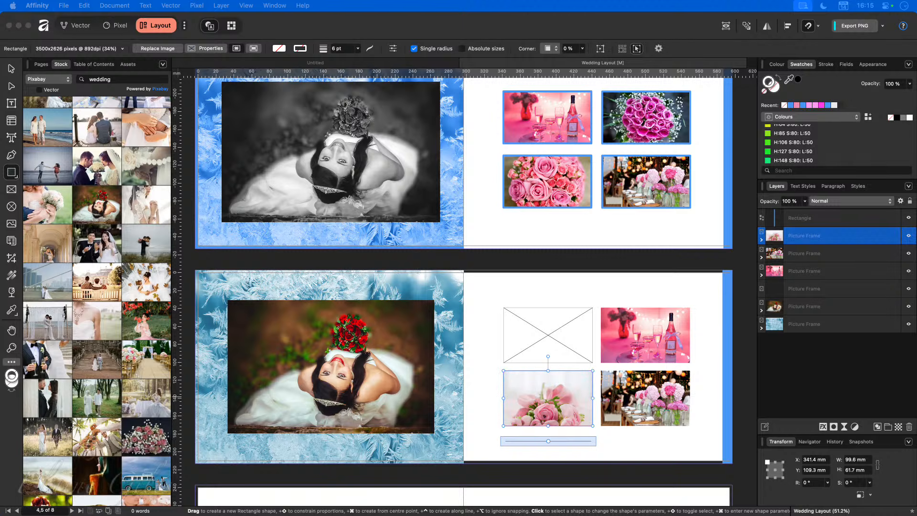
left_click_drag(1, 294, 558, 335)
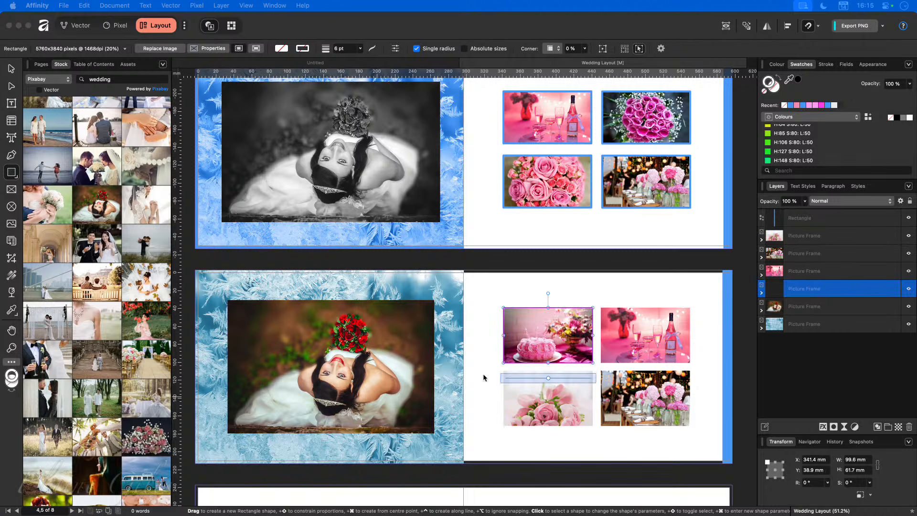
left_click(680, 443)
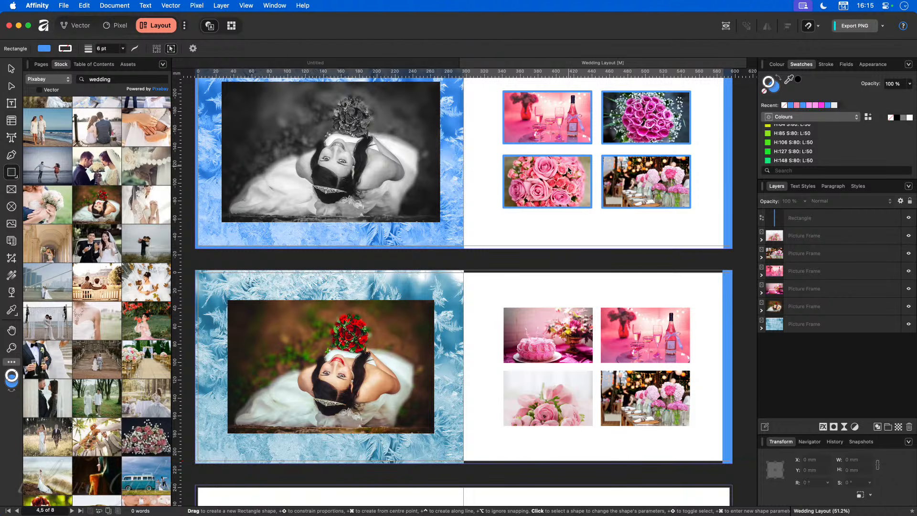
Step: Scroll to the lower spread's photo grid and select the cake photo frame
scroll(568, 170, "up", 5)
scroll(565, 170, "up", 3)
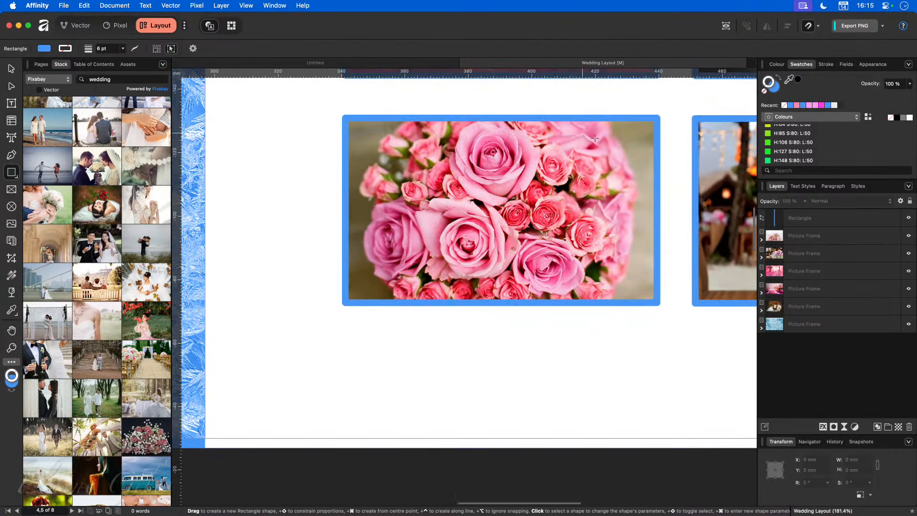
scroll(640, 160, "up", 2)
scroll(640, 160, "up", 1)
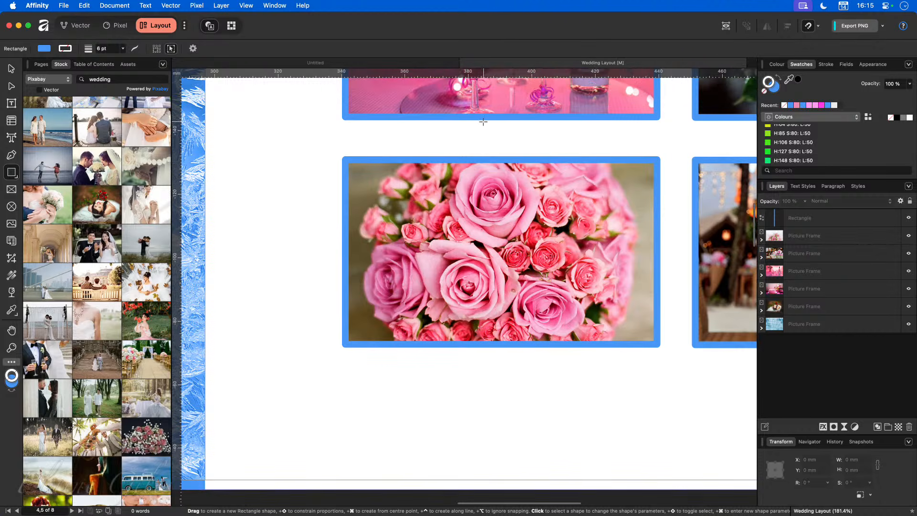
scroll(289, 190, "down", 5)
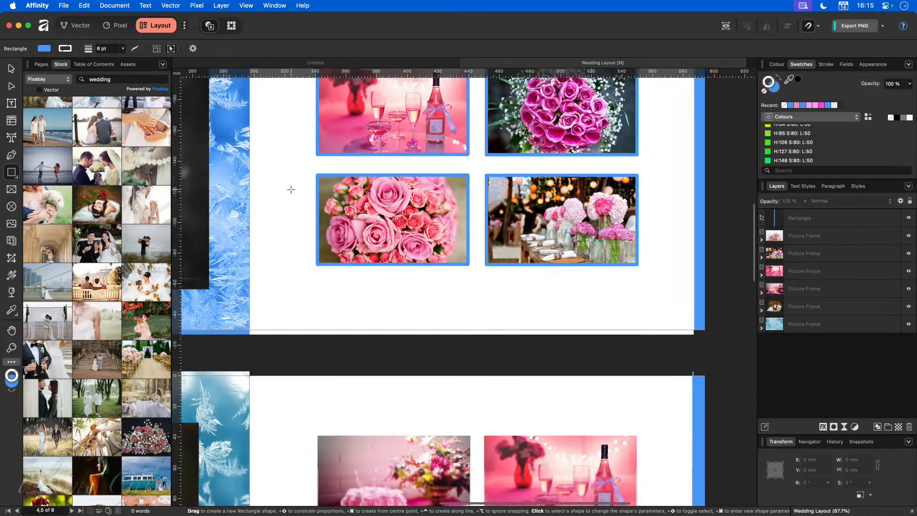
scroll(247, 207, "left", 5)
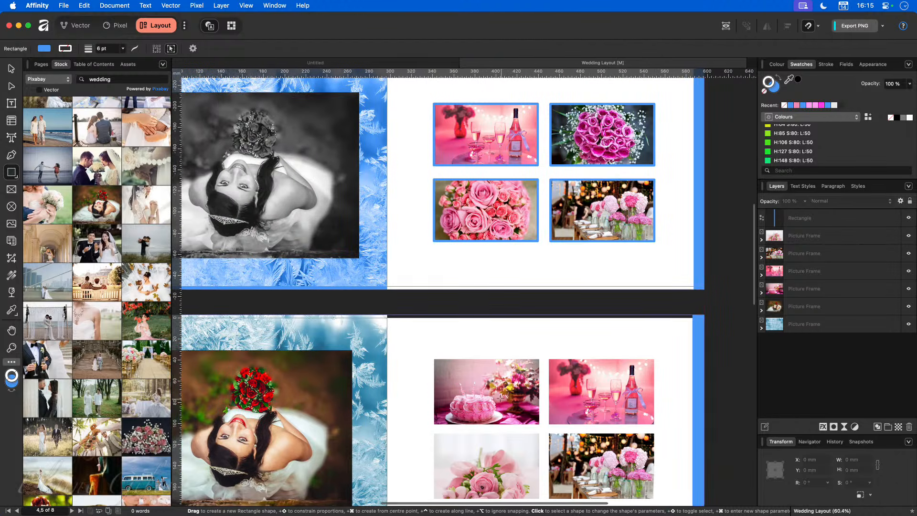
left_click(491, 384)
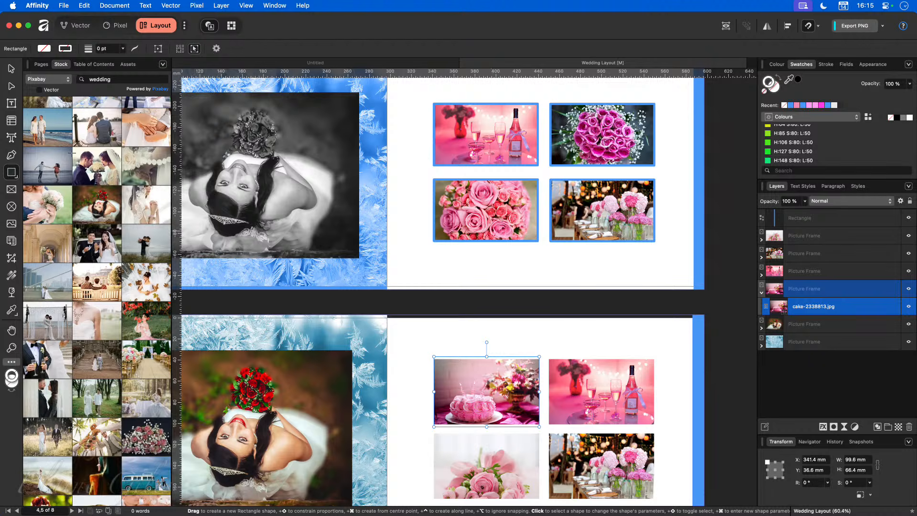
left_click(6, 69)
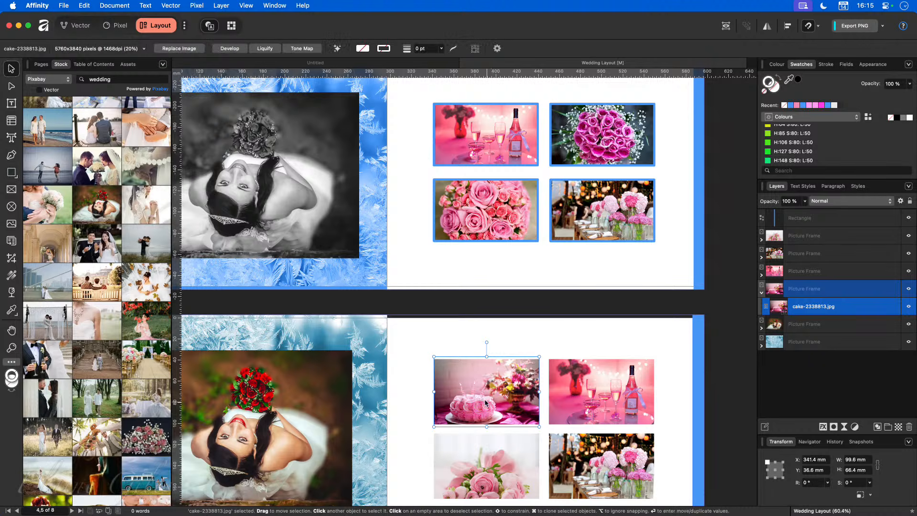
left_click(516, 333)
left_click(630, 410)
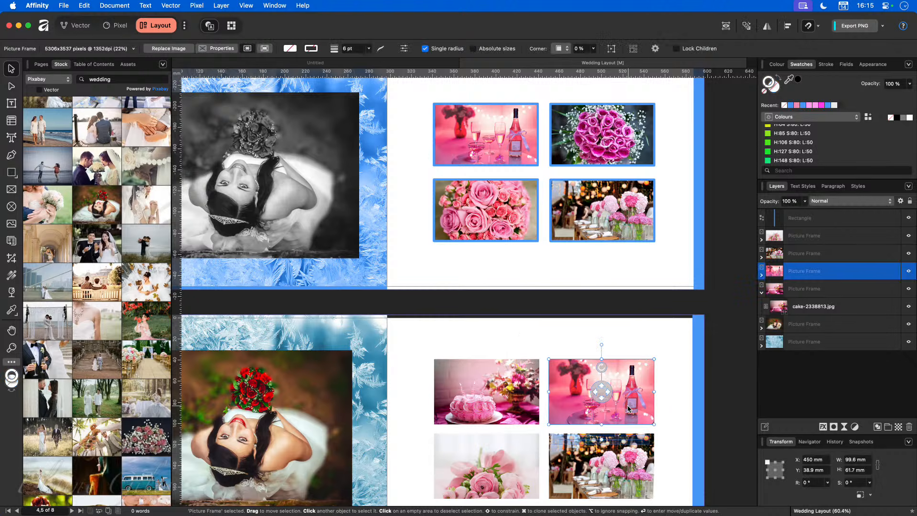
left_click(473, 392)
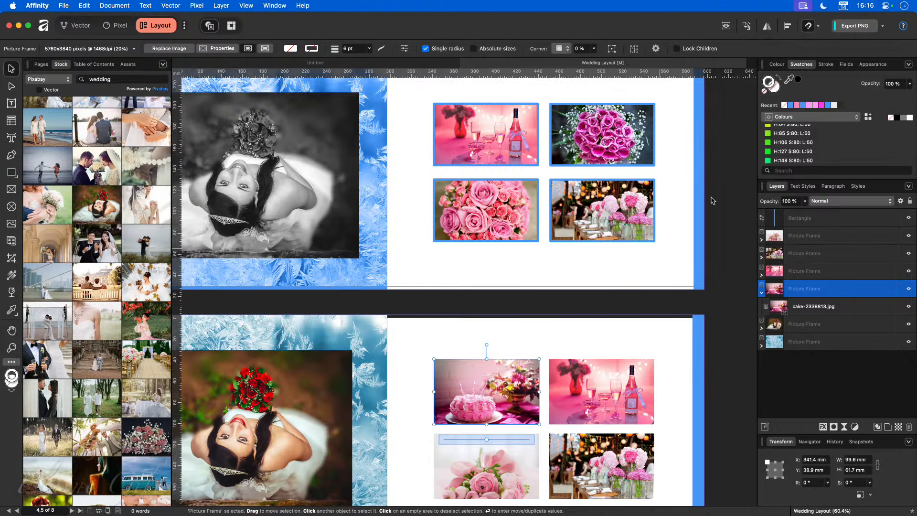
Step: Give the cake frame a 7.5 pt cyan border
left_click(834, 66)
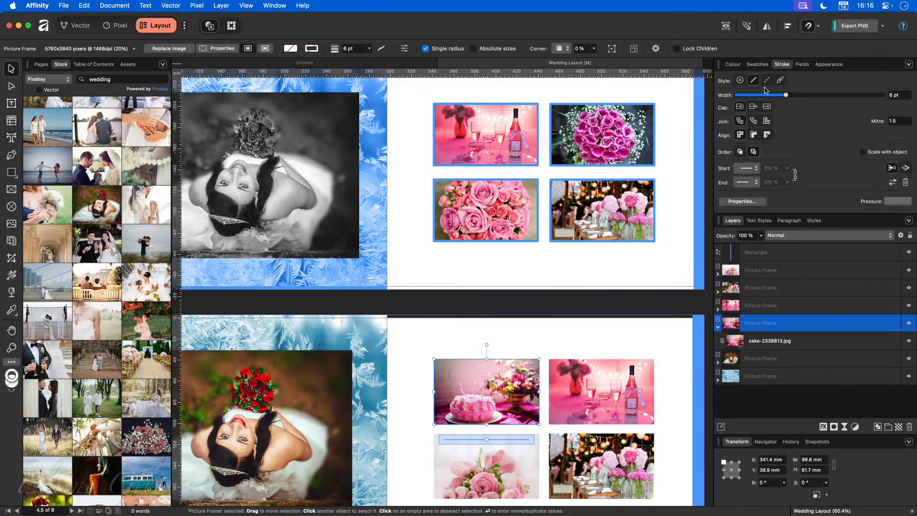
left_click_drag(790, 97, 791, 95)
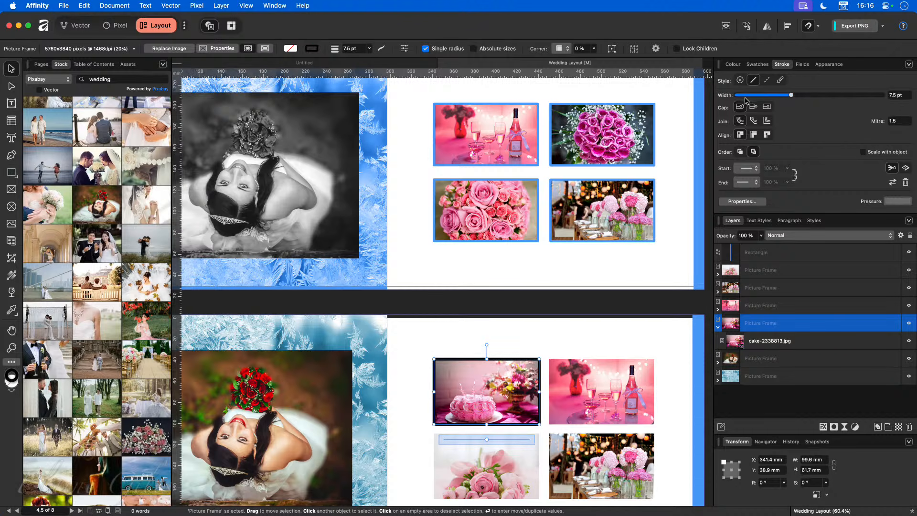
left_click(754, 65)
scroll(749, 148, "down", 4)
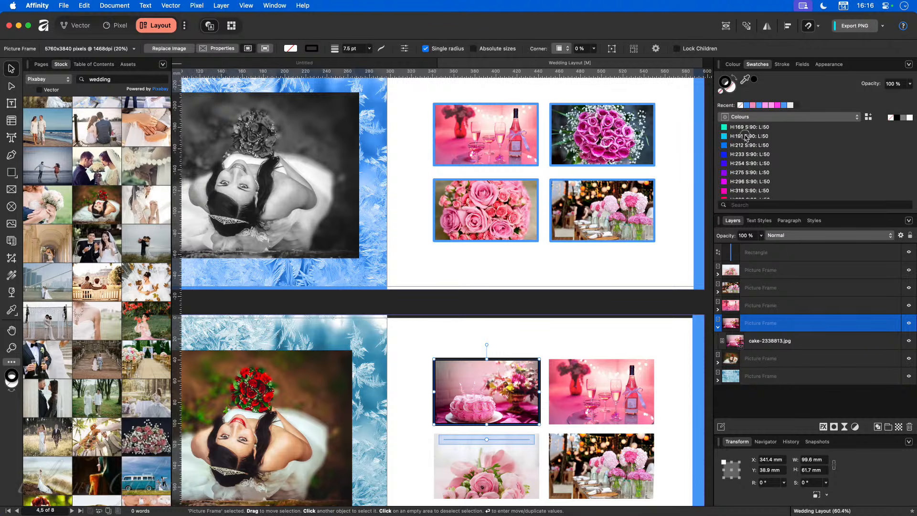
left_click(748, 136)
left_click(550, 319)
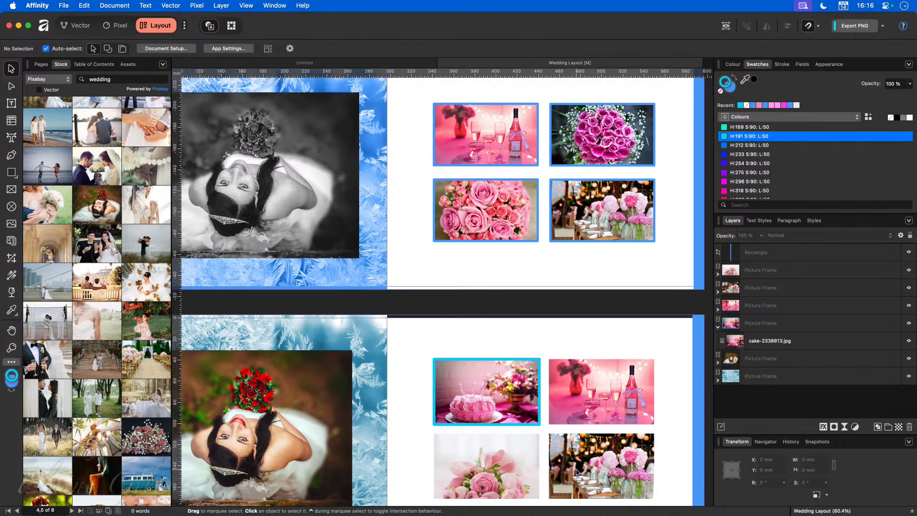
Step: Thin the cake frame's border to 6 pt and show the Styles presets
scroll(566, 463, "down", 5)
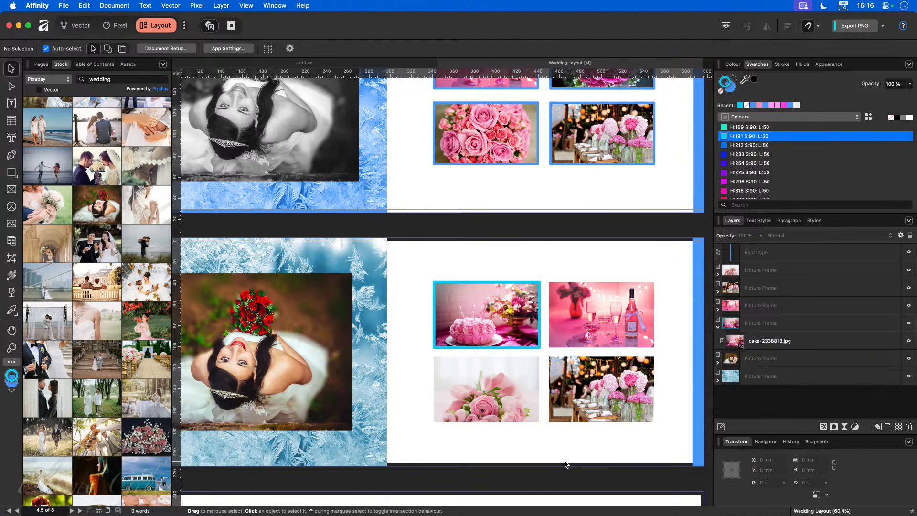
left_click(491, 321)
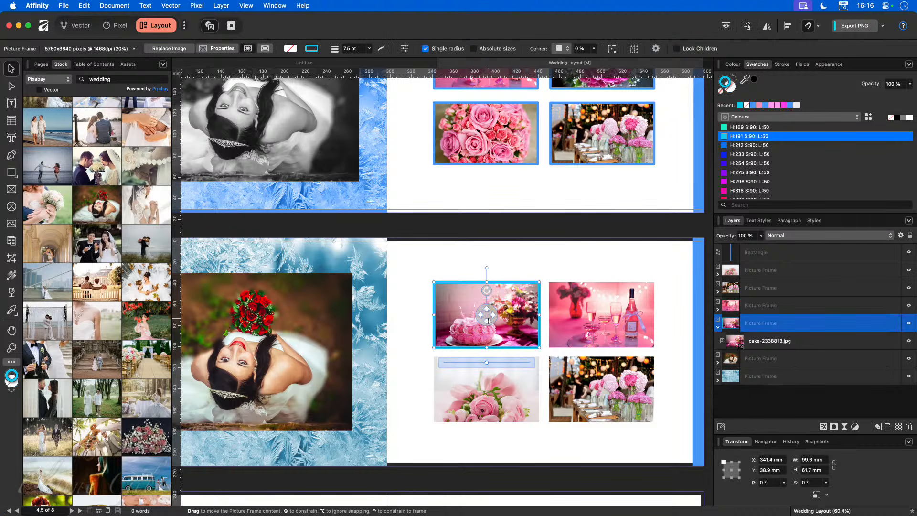
left_click(783, 64)
left_click_drag(790, 96, 786, 95)
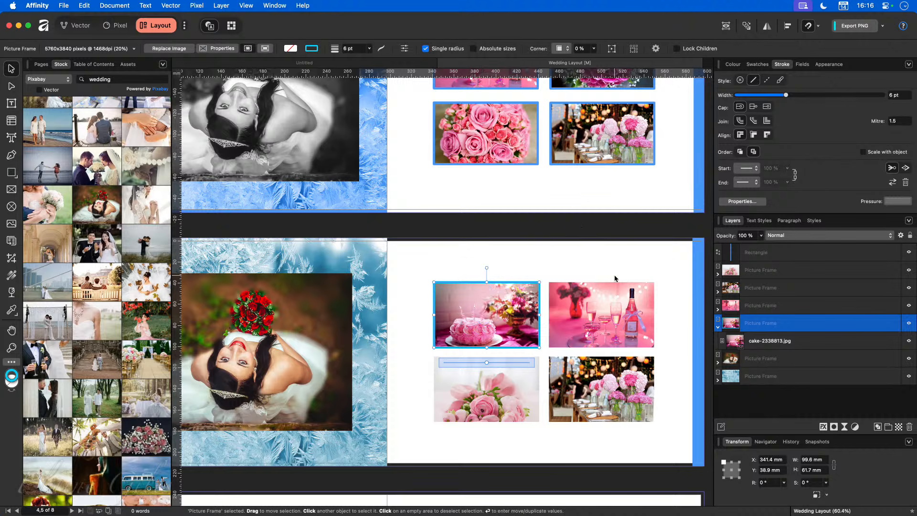
left_click(764, 222)
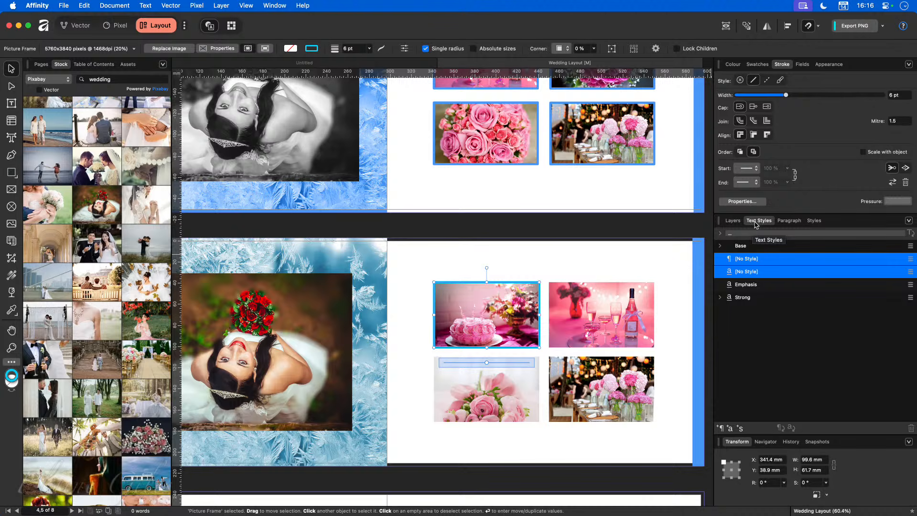
left_click(821, 222)
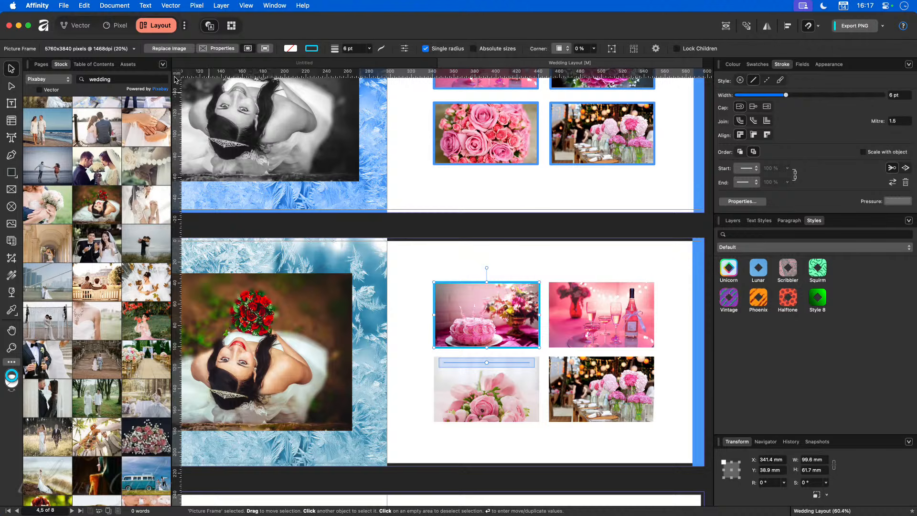
left_click(89, 5)
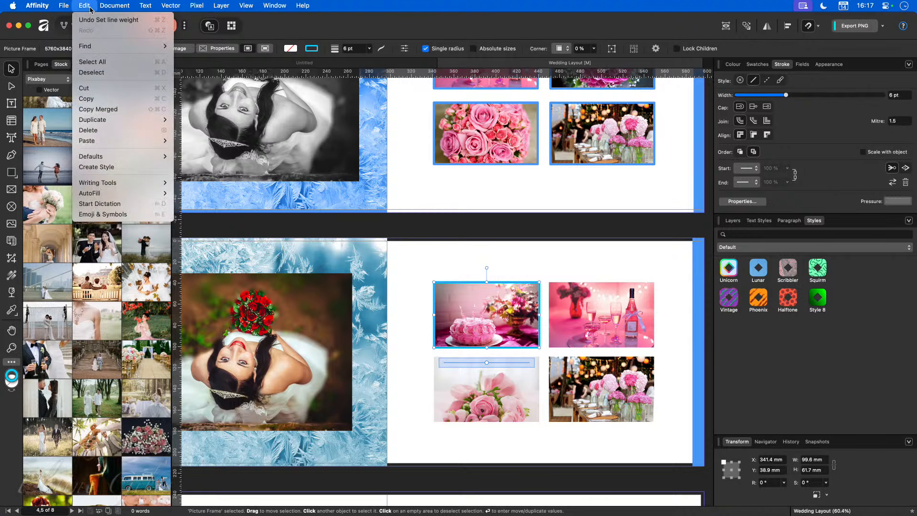
left_click(104, 99)
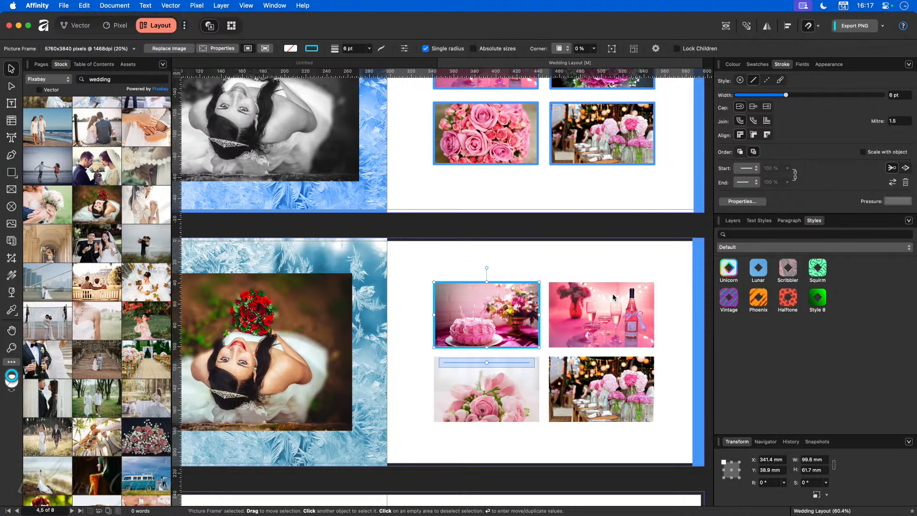
left_click(648, 294)
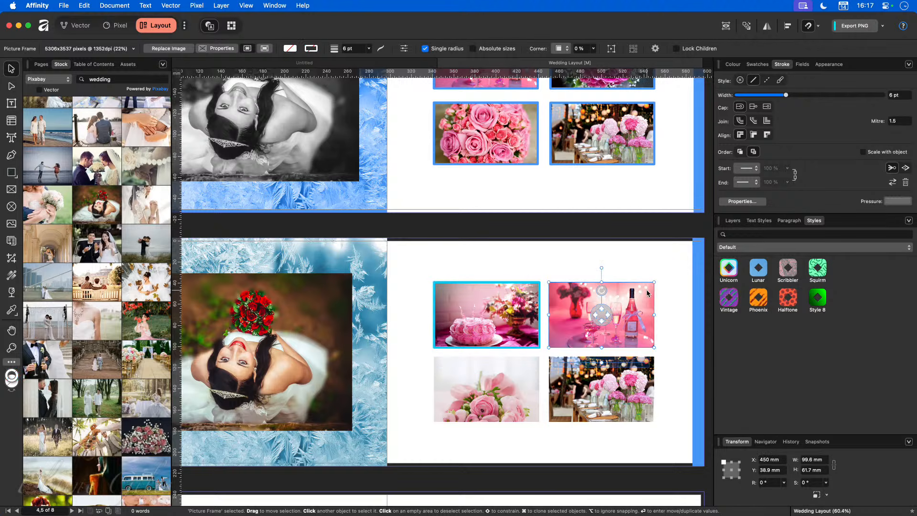
left_click(84, 6)
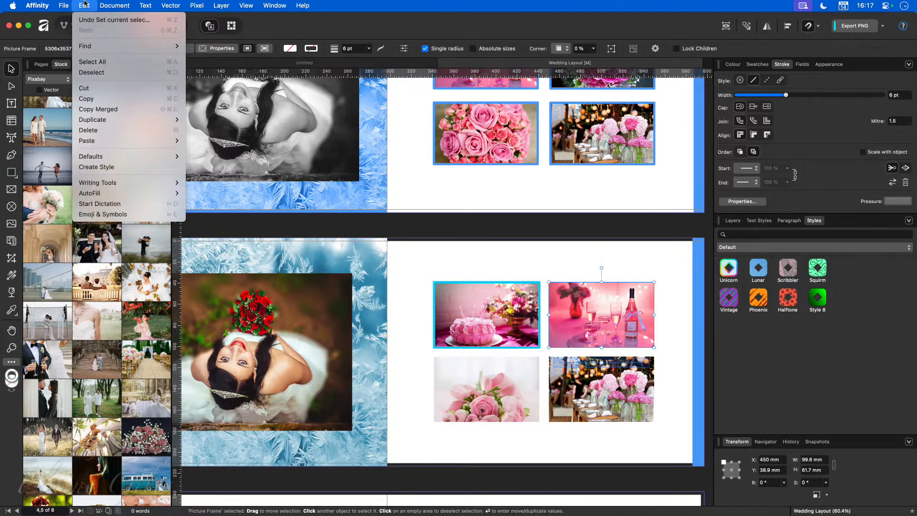
mouse_move(115, 143)
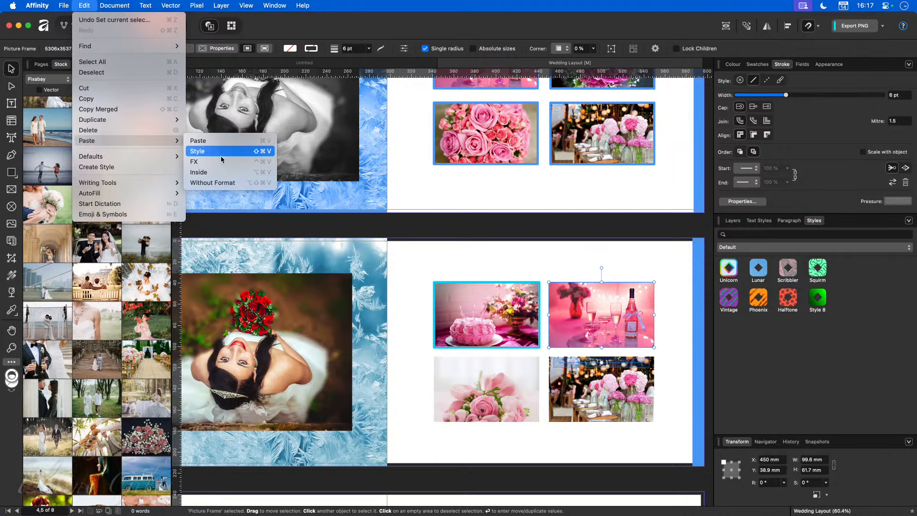
left_click(529, 254)
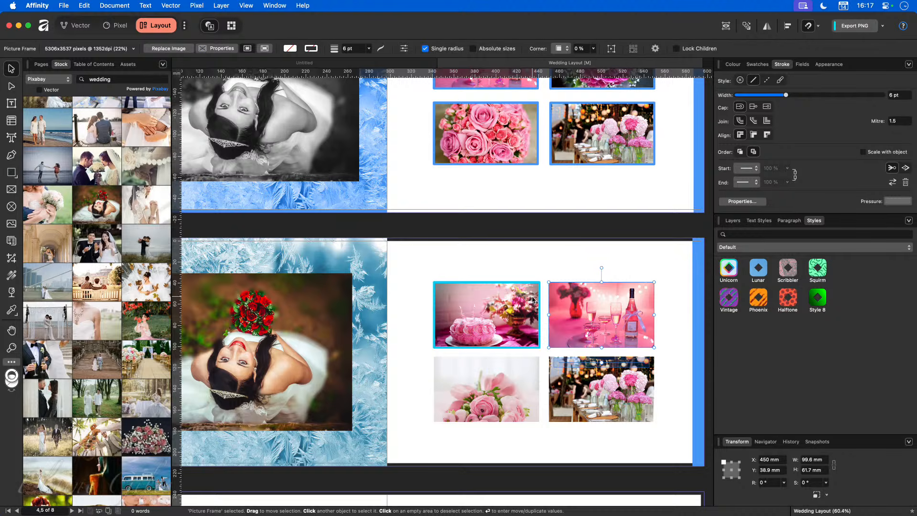
mouse_move(582, 318)
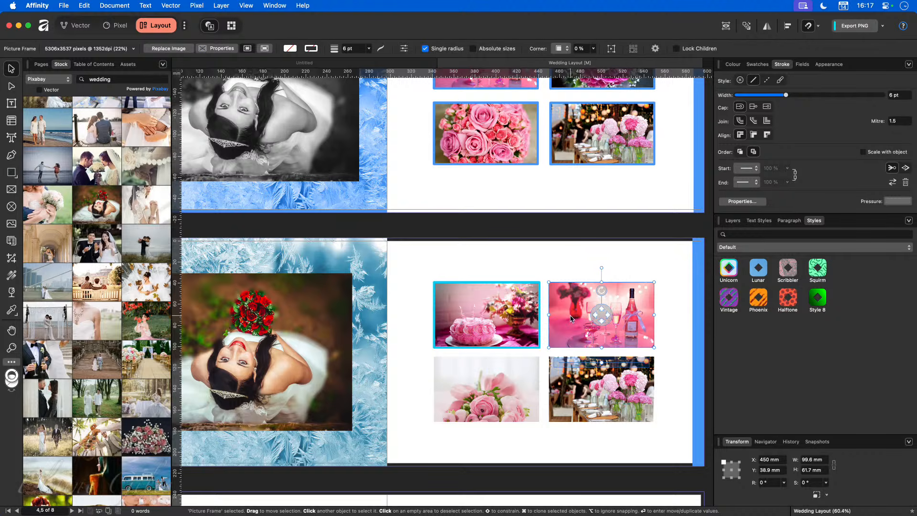
left_click(499, 311)
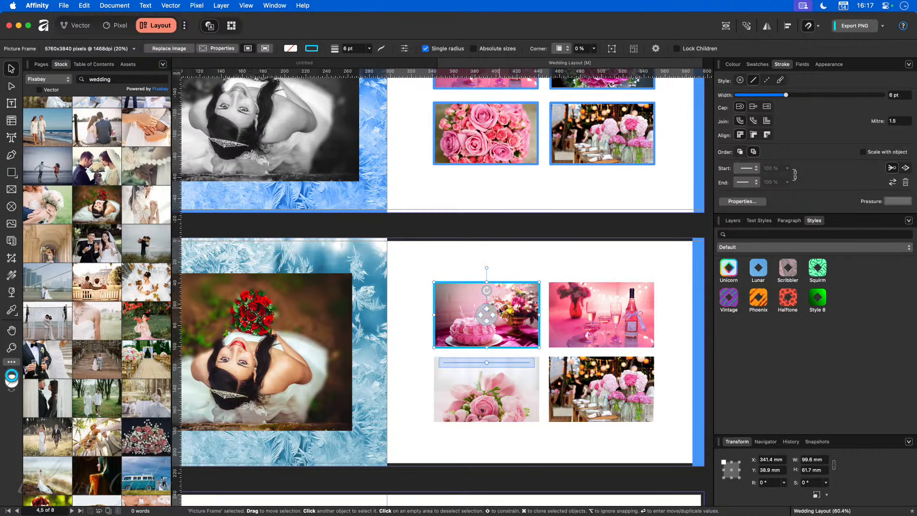
Step: Save the cake border as Style 9 and apply it to the champagne, pink-roses and table photos
left_click(909, 223)
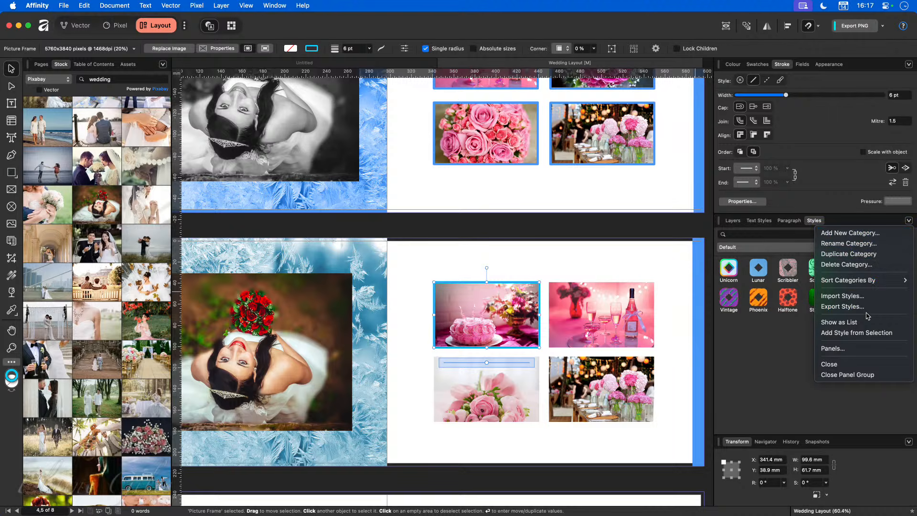
left_click(871, 335)
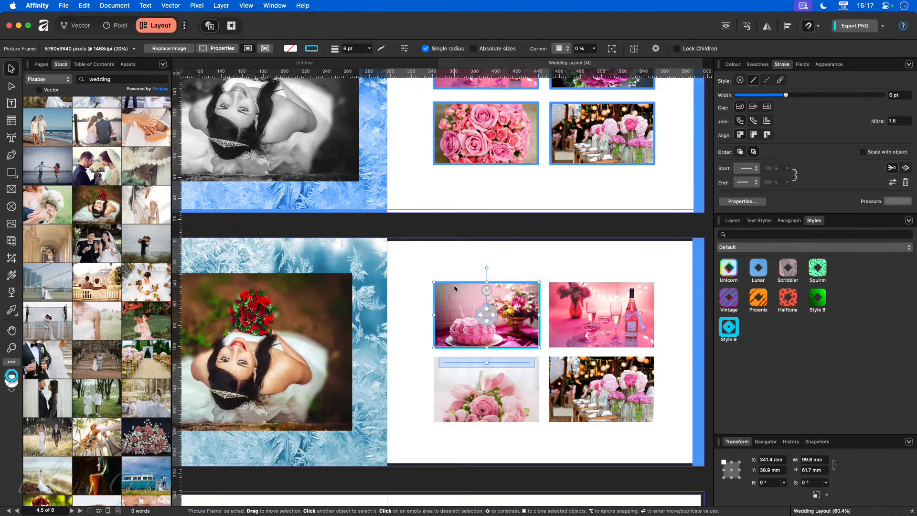
left_click(584, 308)
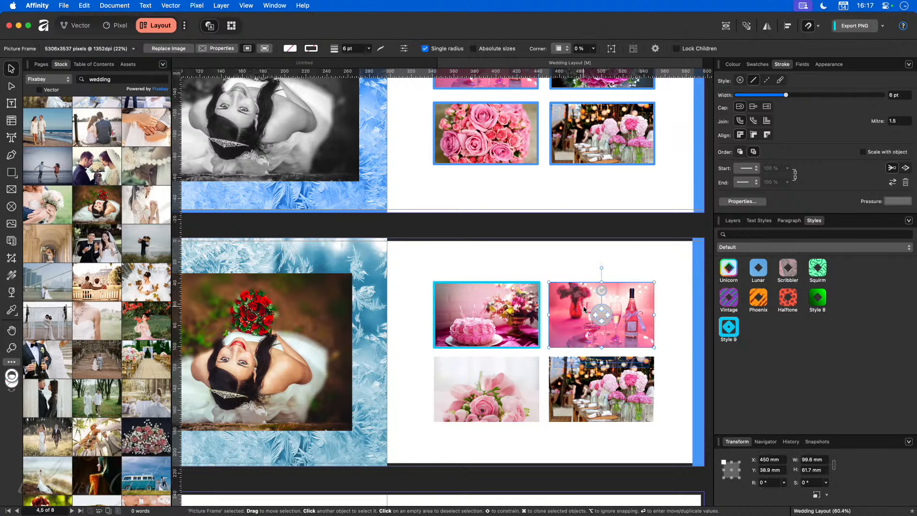
left_click(734, 333)
left_click(479, 391)
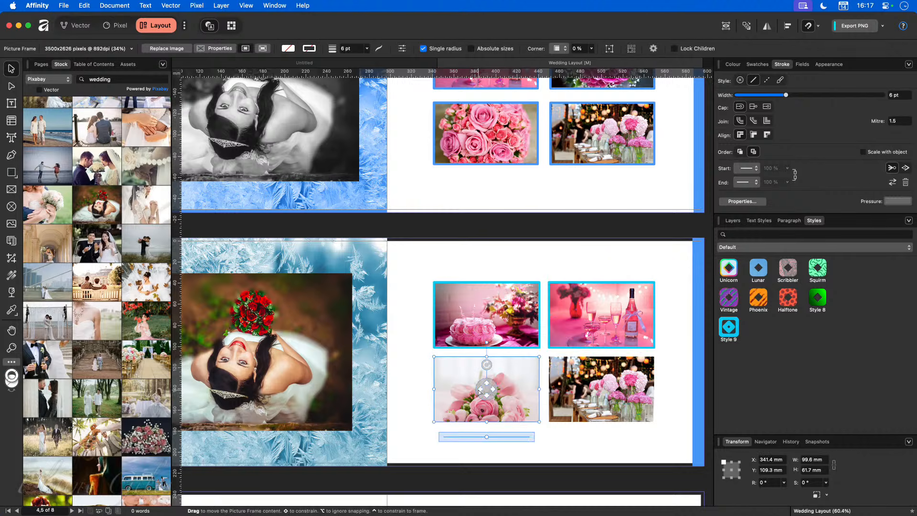
left_click(738, 332)
left_click(614, 389)
left_click(727, 329)
left_click(680, 407)
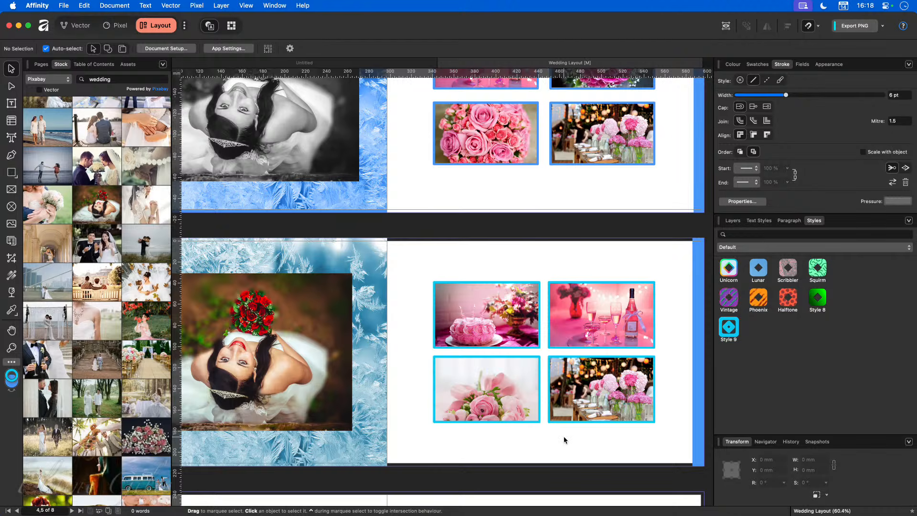
Step: Select the lower spread's bride photo frame and show the Layers panel
scroll(564, 437, "down", 5)
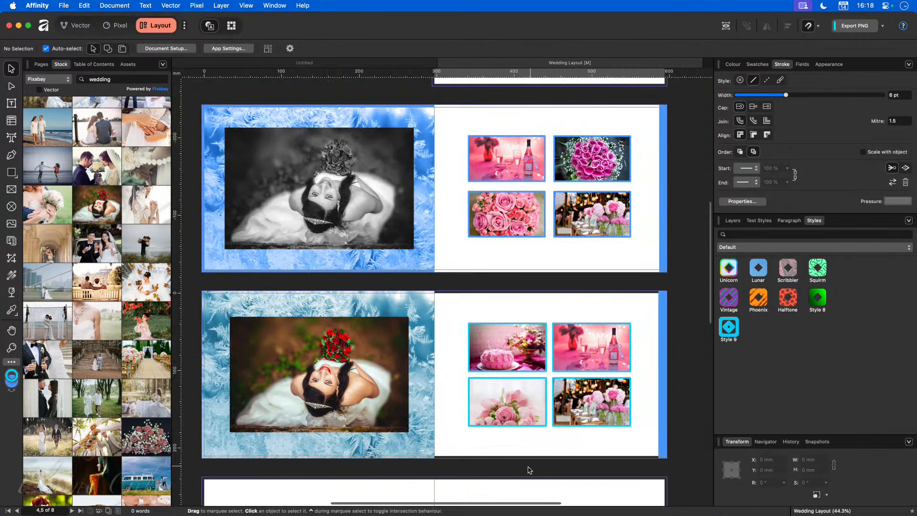
scroll(460, 464, "left", 2)
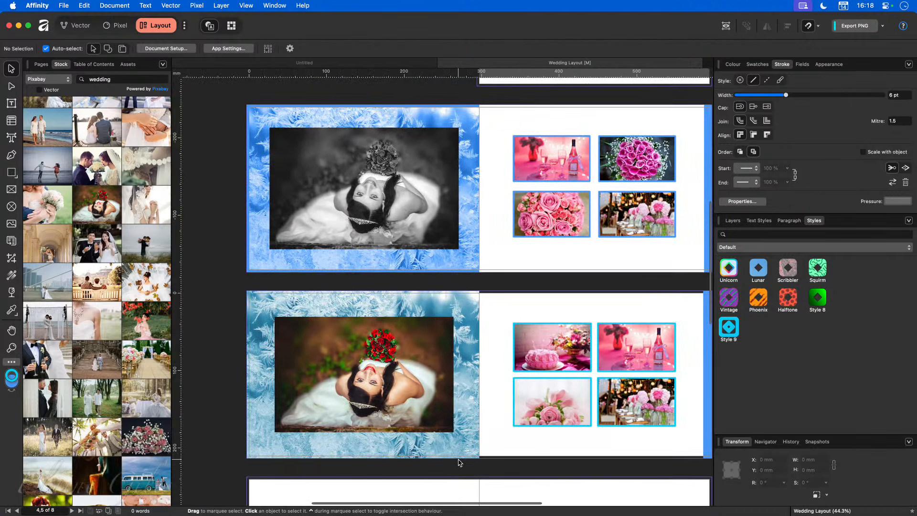
scroll(501, 409, "right", 3)
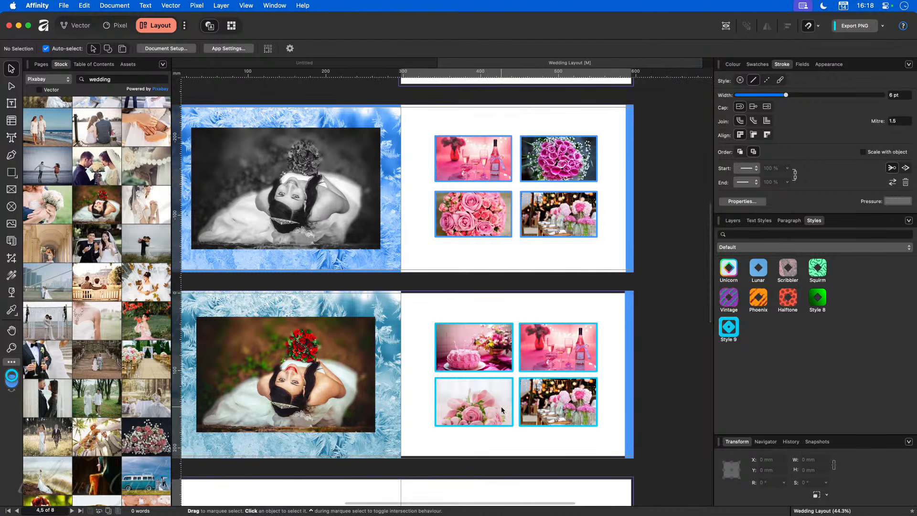
left_click(364, 450)
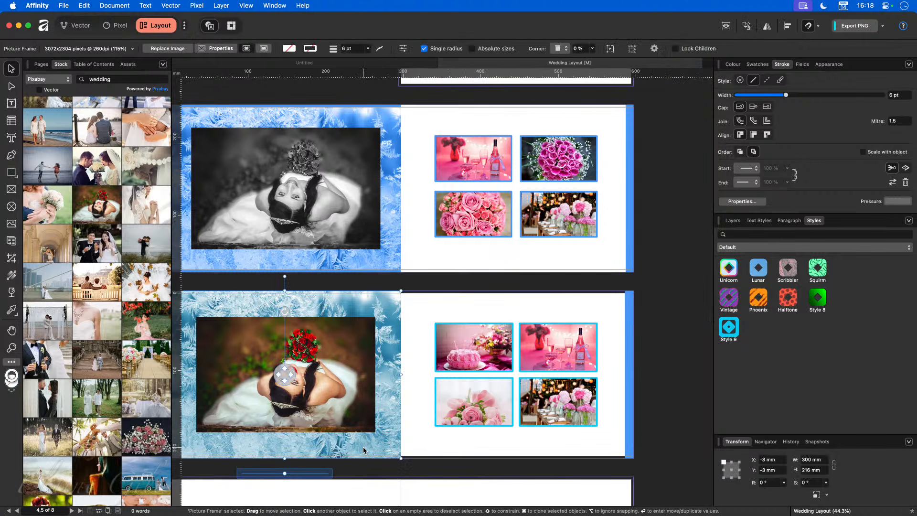
left_click(629, 433)
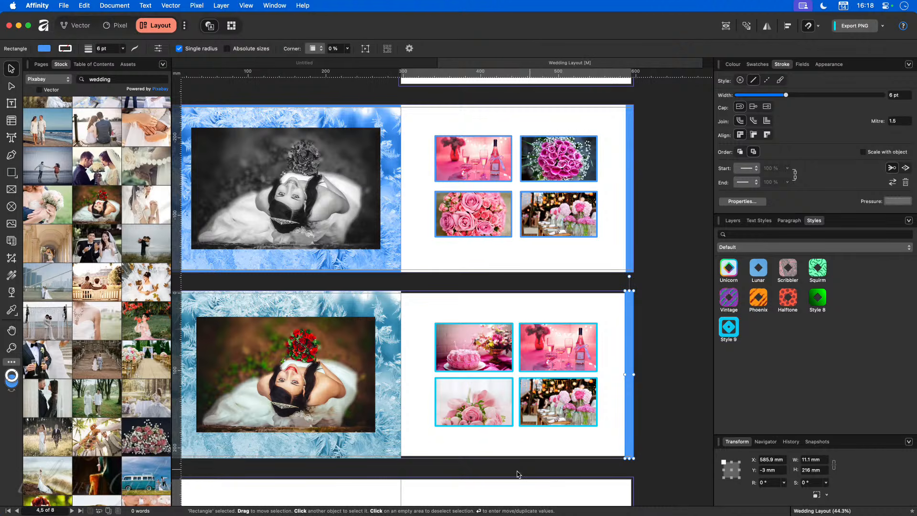
scroll(486, 476, "right", 3)
scroll(486, 476, "left", 5)
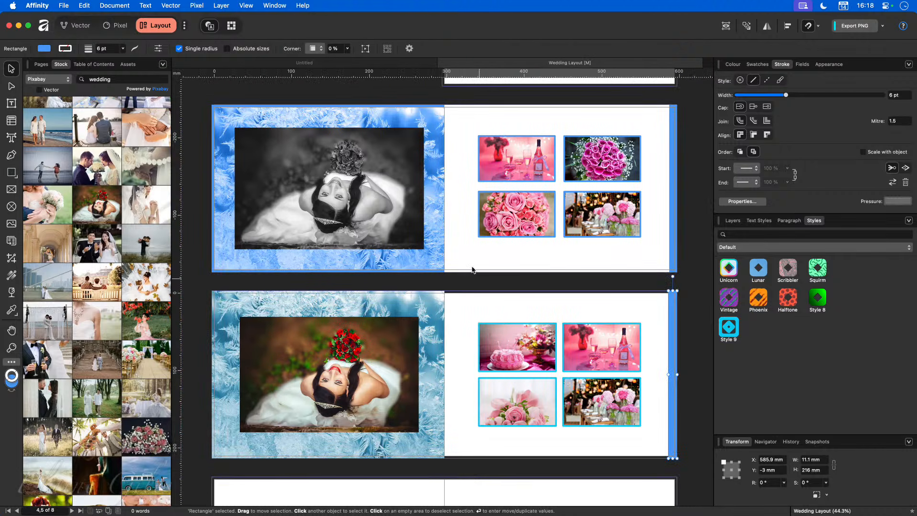
left_click(340, 375)
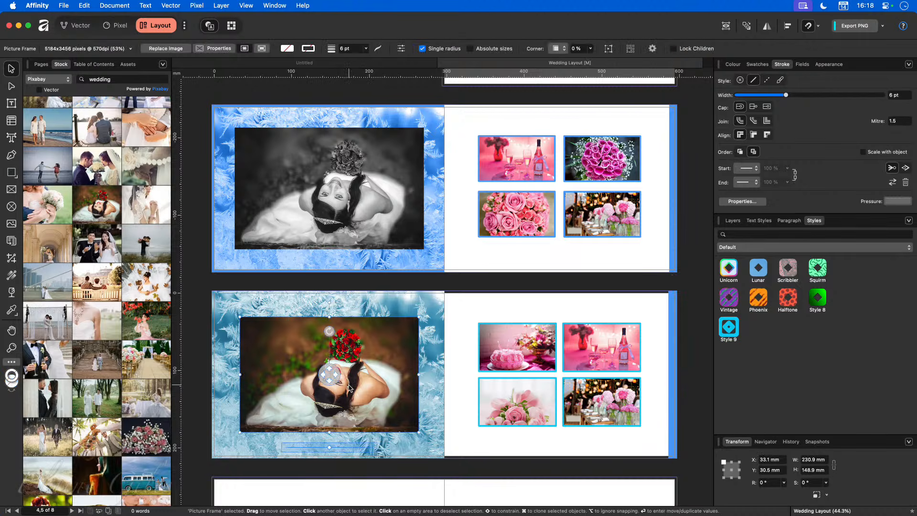
left_click(735, 221)
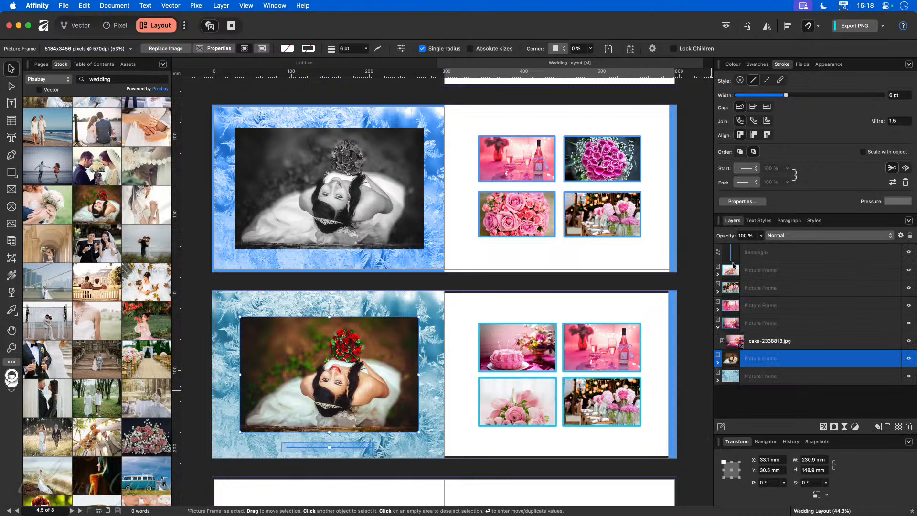
Step: Add a Black & White adjustment with darkened reds, then select the grey frost background
left_click(855, 427)
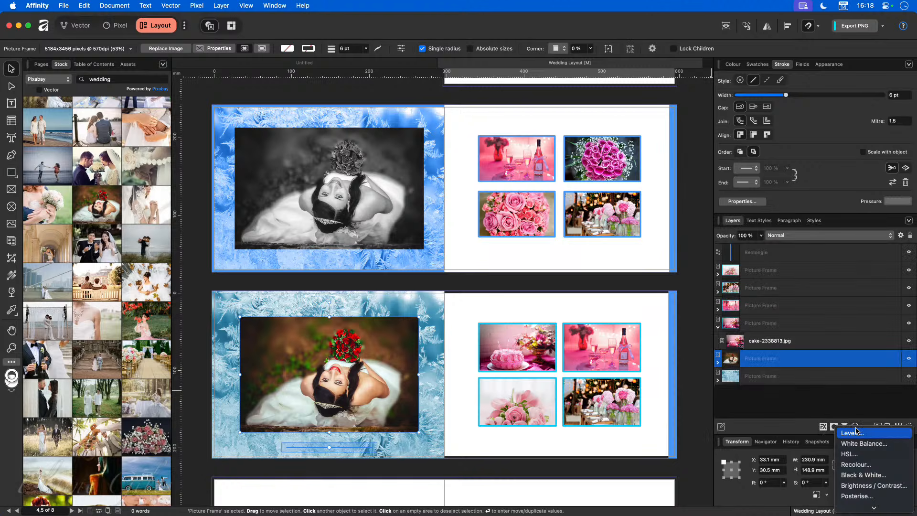
left_click(864, 475)
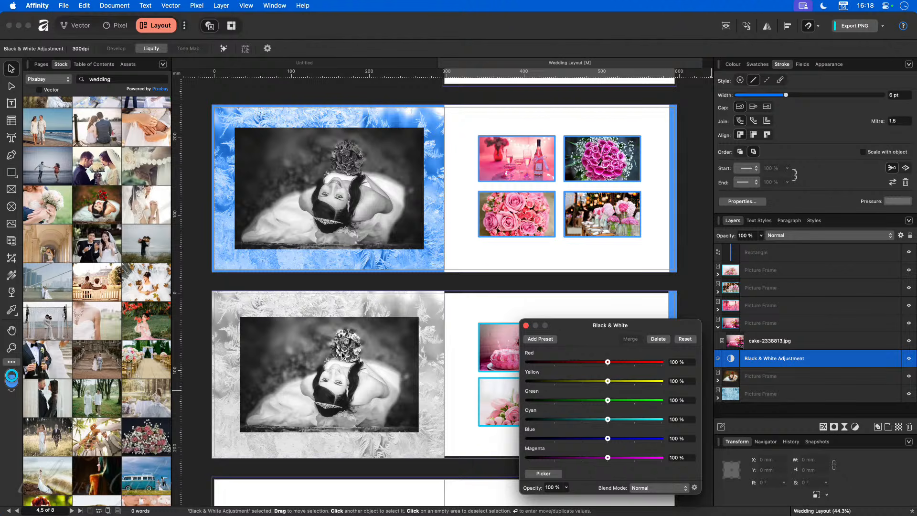
left_click_drag(607, 366, 596, 381)
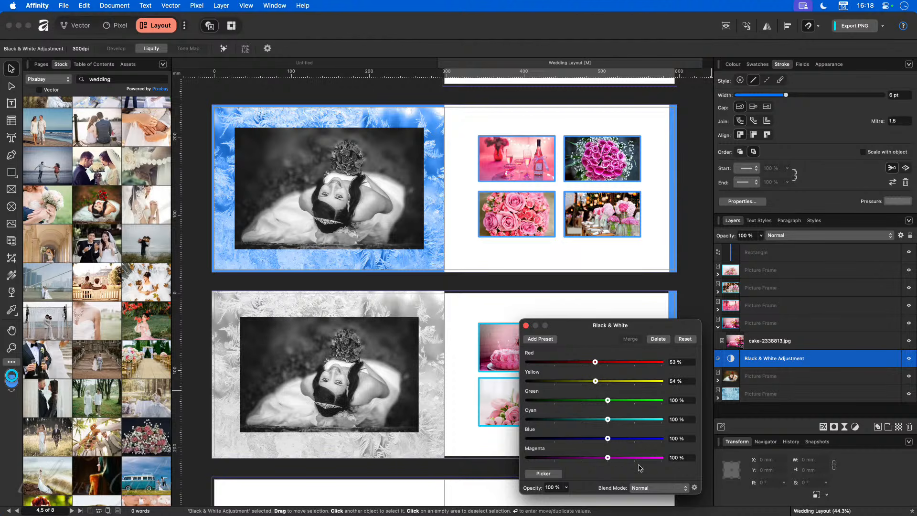
left_click(526, 326)
left_click(552, 306)
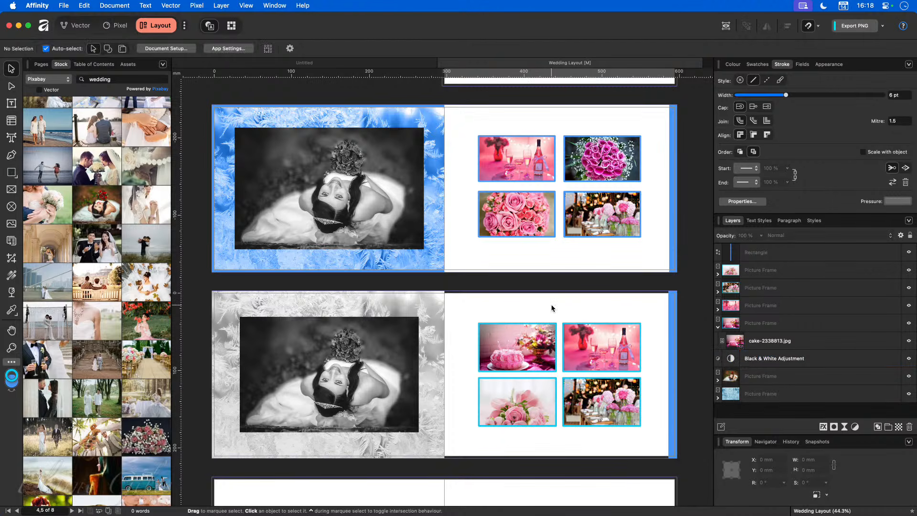
left_click(428, 318)
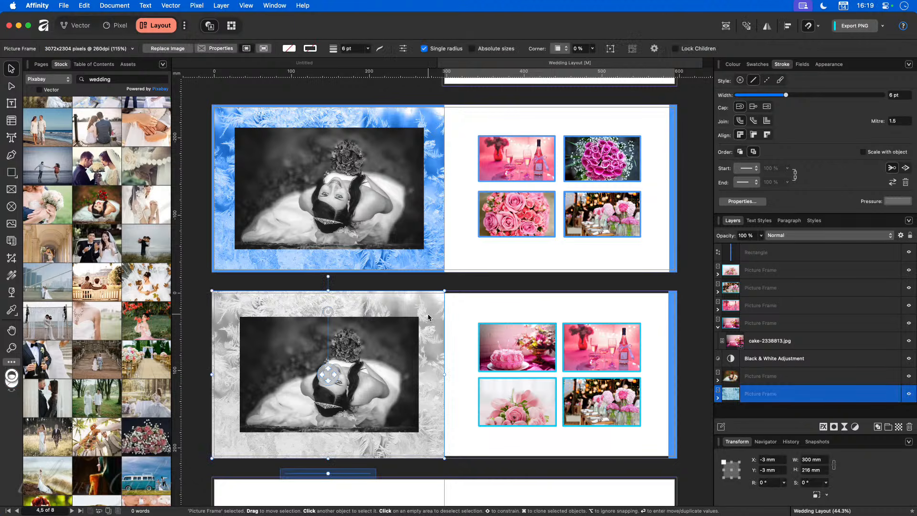
left_click(456, 314)
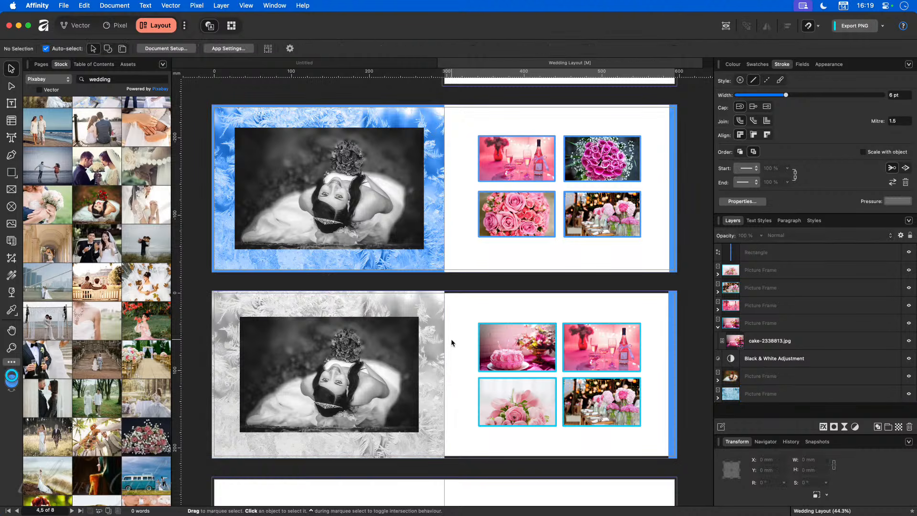
left_click(440, 328)
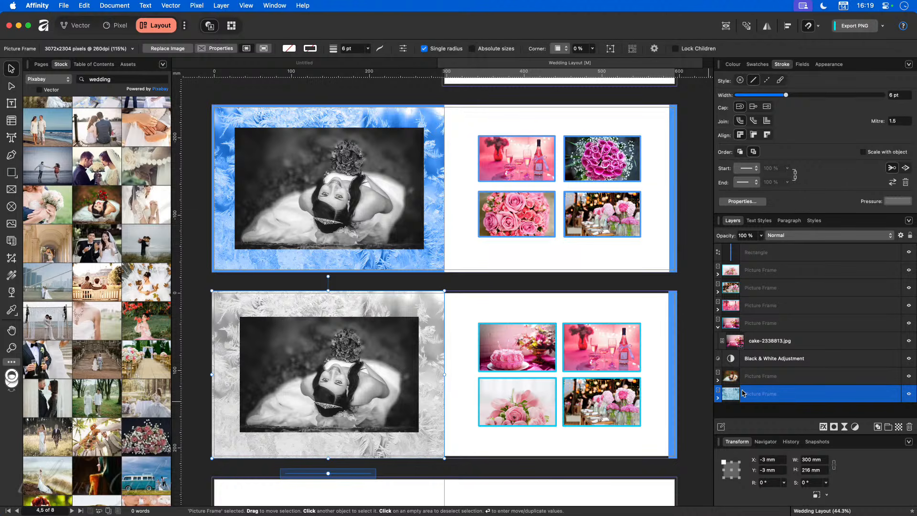
Step: Select the white rectangle on the upper spread's right page
left_click(412, 284)
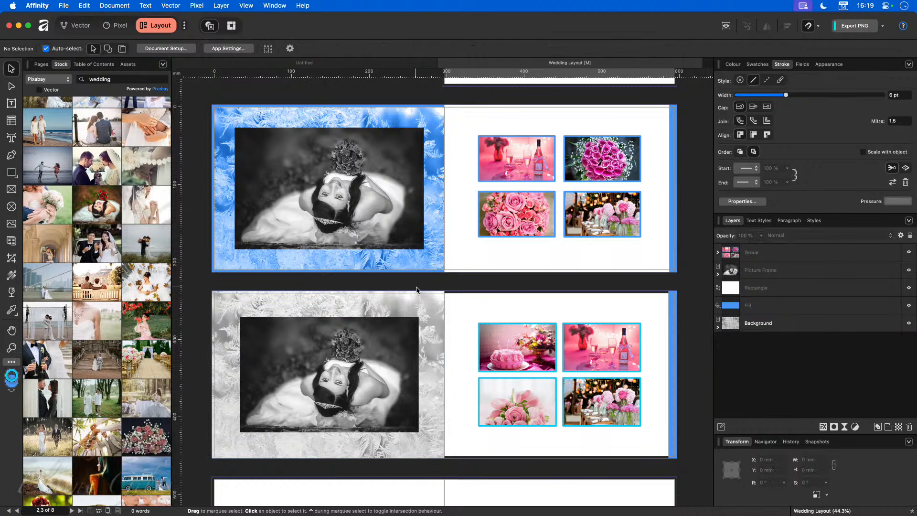
left_click(449, 249)
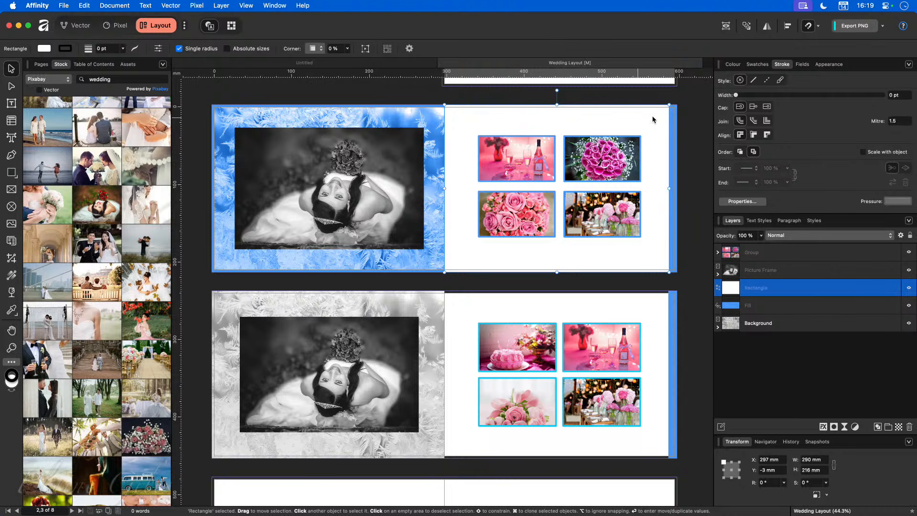
Step: Open the Document palette's Primary colour for editing in Swatches
left_click(758, 65)
left_click(733, 64)
left_click(754, 65)
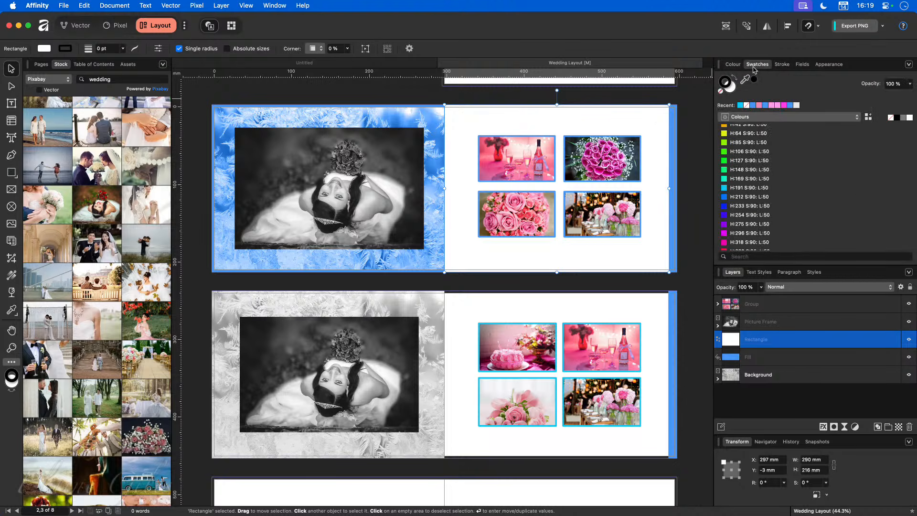
left_click(752, 117)
left_click(748, 104)
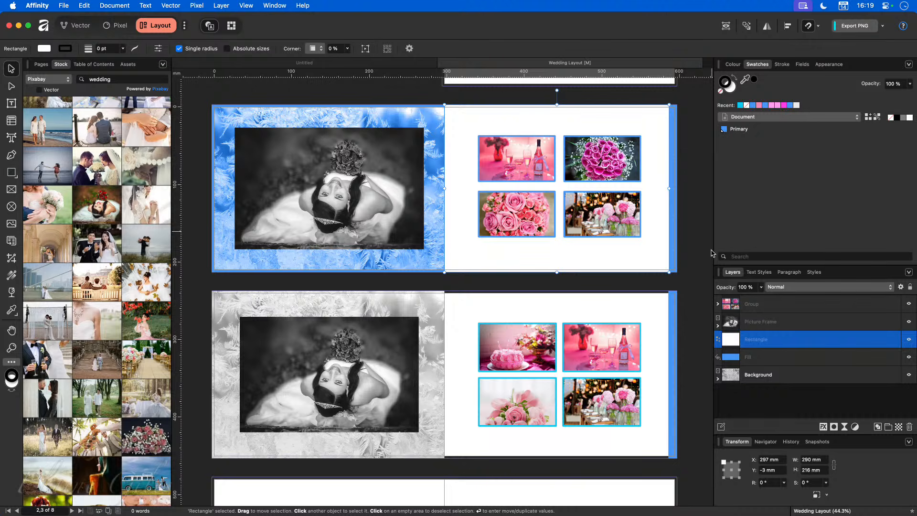
right_click(742, 131)
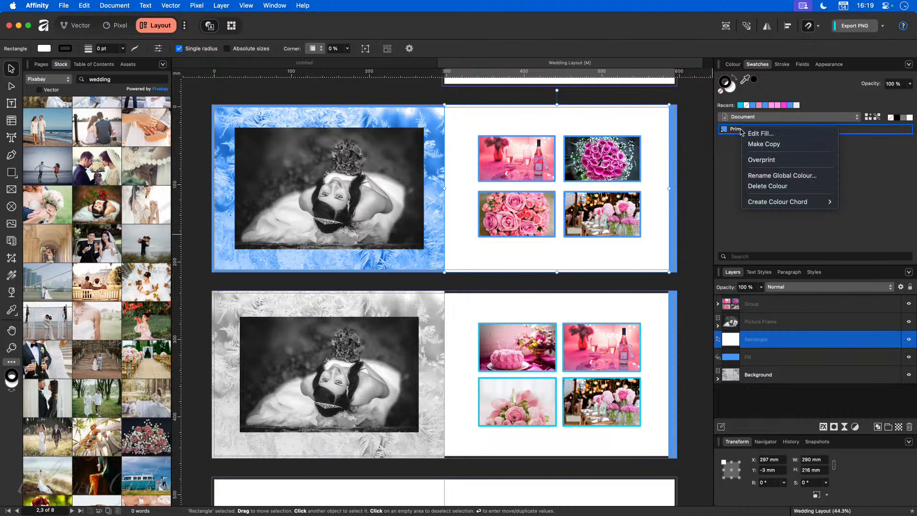
left_click(761, 134)
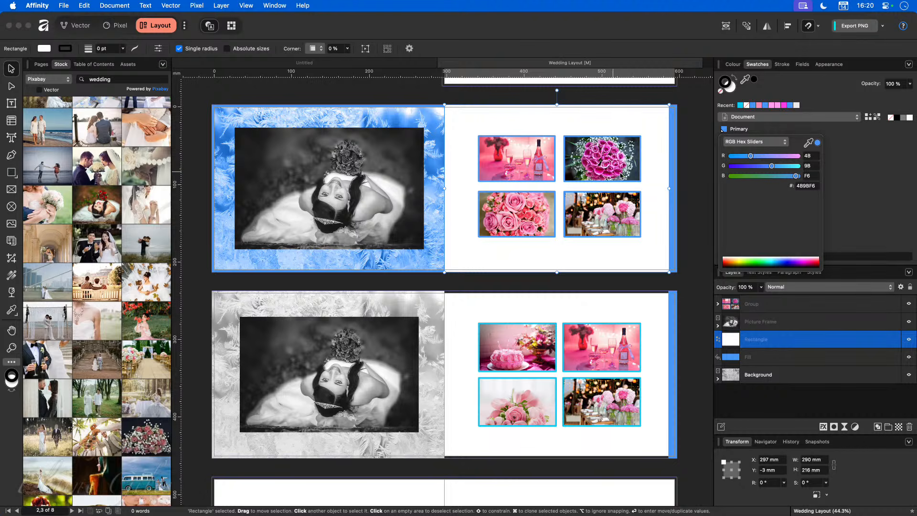
Step: Shift the Primary colour from blue to pink by raising red and adjusting green
left_click_drag(751, 156, 779, 169)
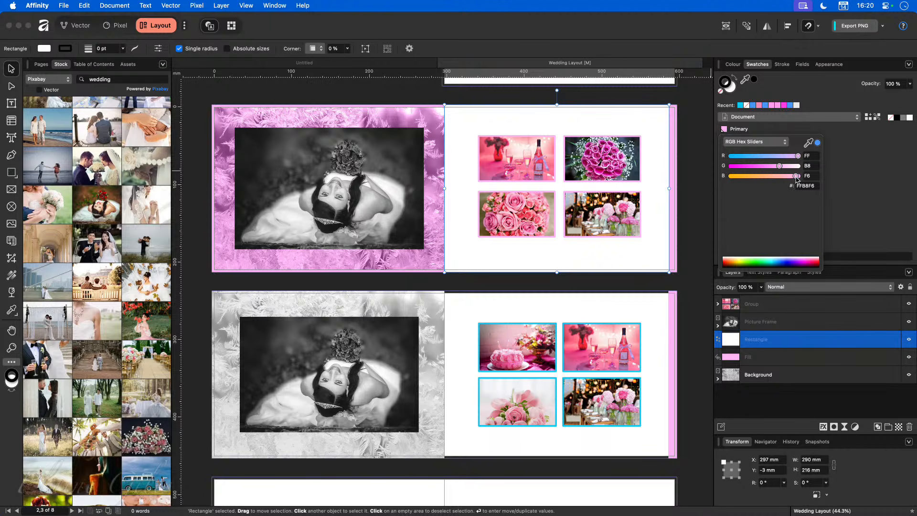
left_click_drag(781, 167, 776, 167)
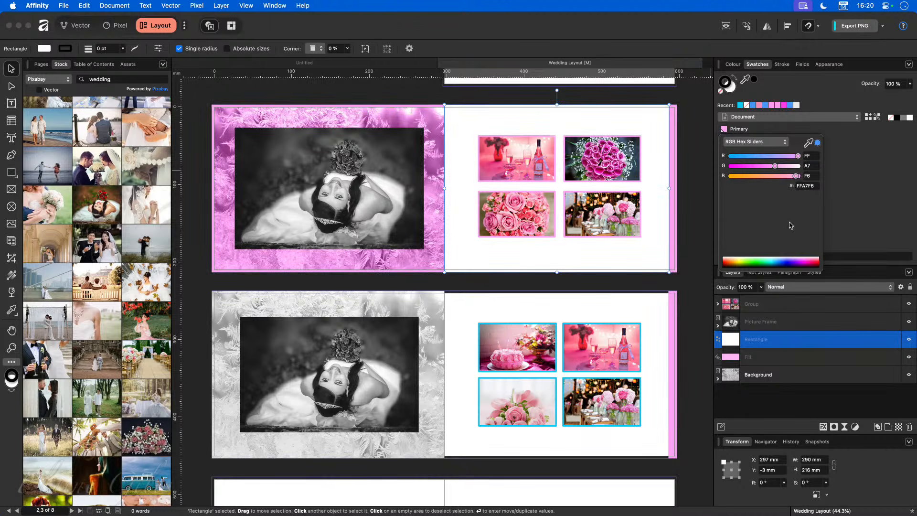
left_click(696, 316)
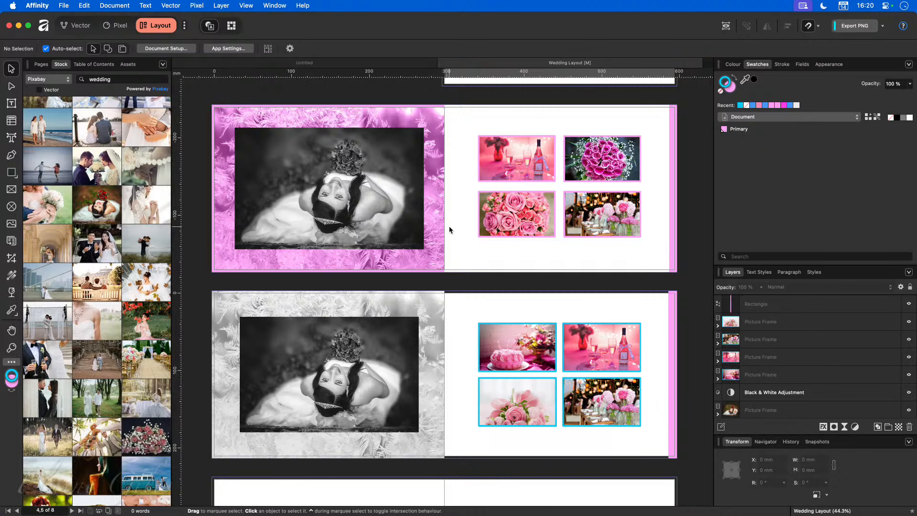
left_click(535, 349)
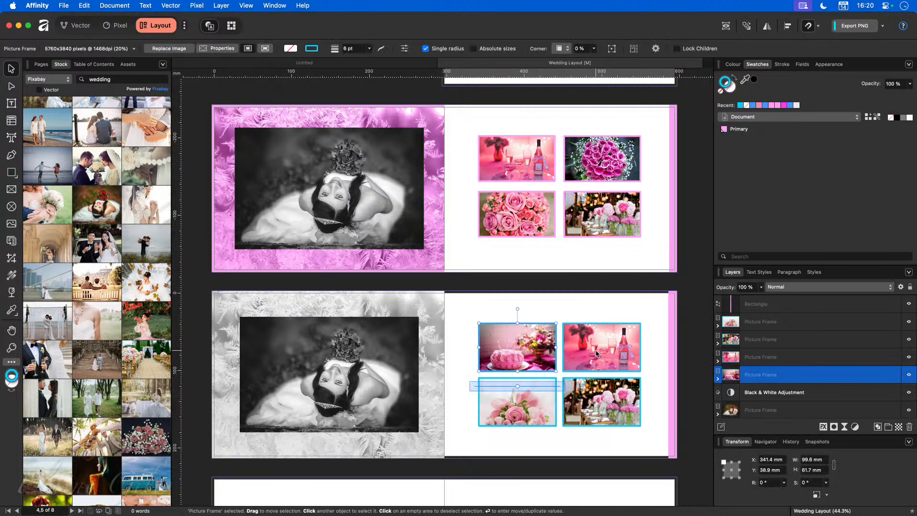
left_click(601, 354)
left_click(469, 302)
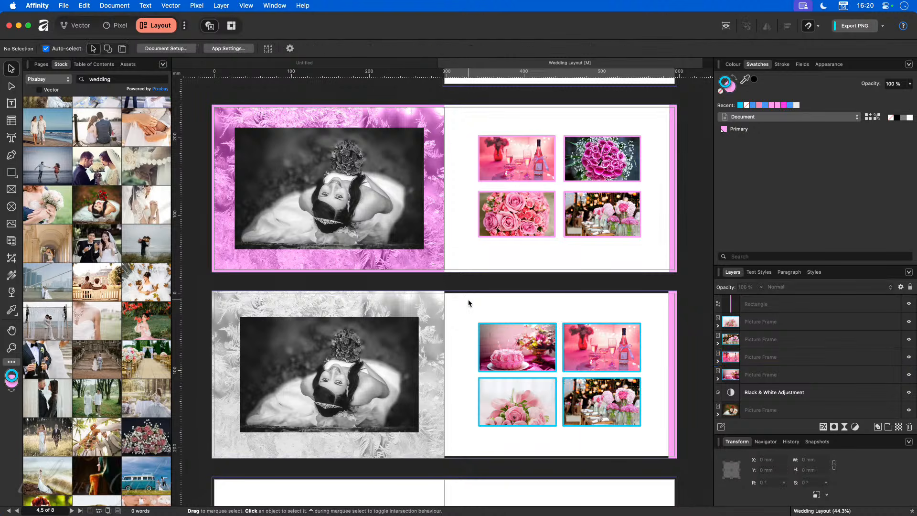
Step: Nest the Black & White adjustment inside the lower spread's bride photo frame so only the photo is greyscale
left_click(437, 302)
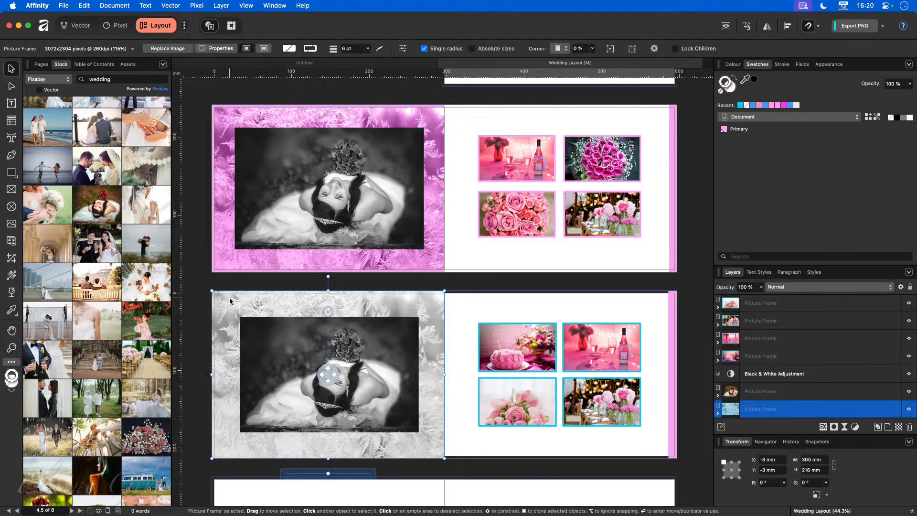
scroll(366, 354, "down", 1)
scroll(455, 480, "down", 5)
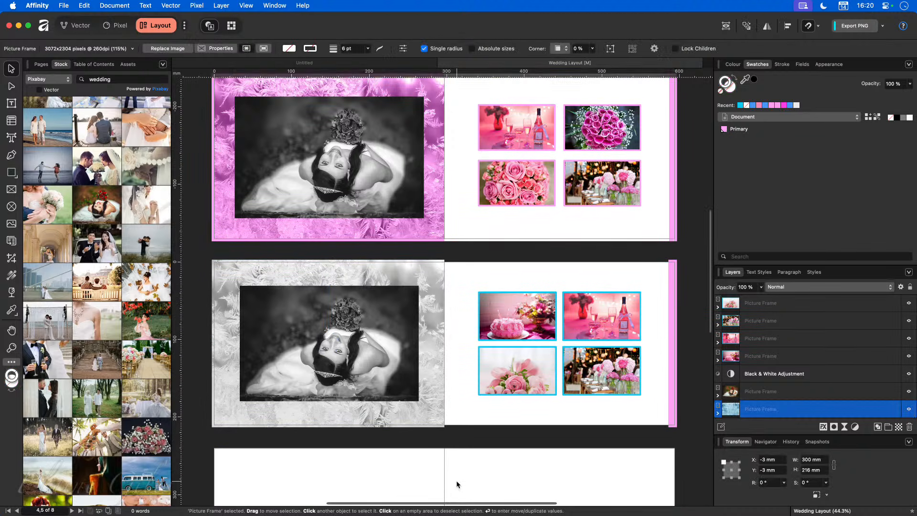
left_click(422, 428)
left_click(405, 368)
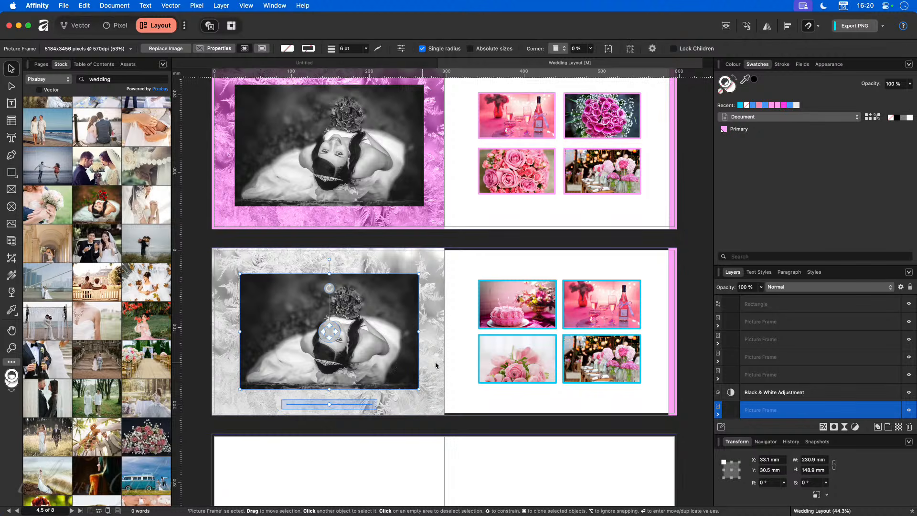
scroll(722, 395, "down", 1)
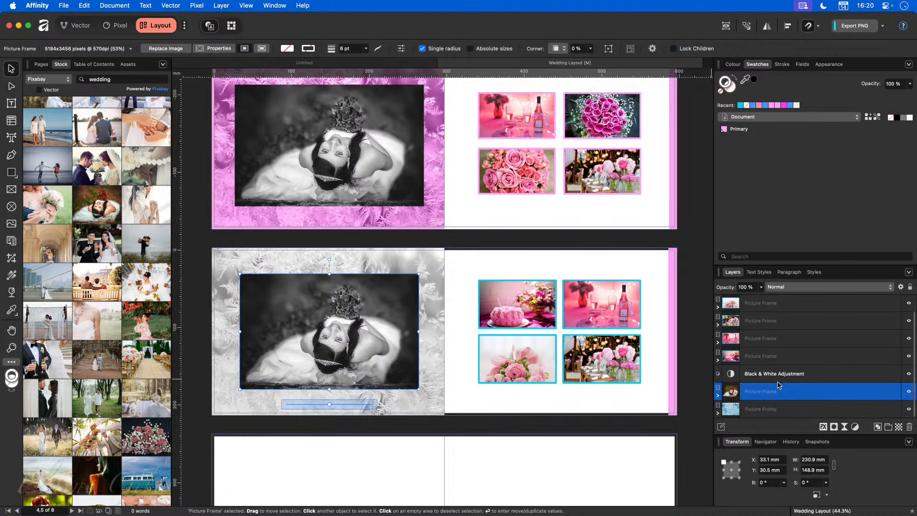
left_click(717, 396)
left_click_drag(732, 374, 762, 404)
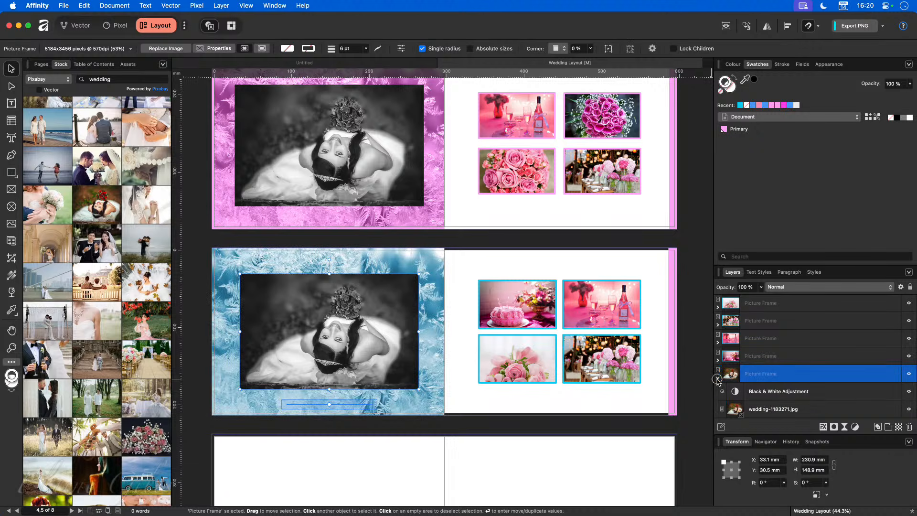
left_click(717, 378)
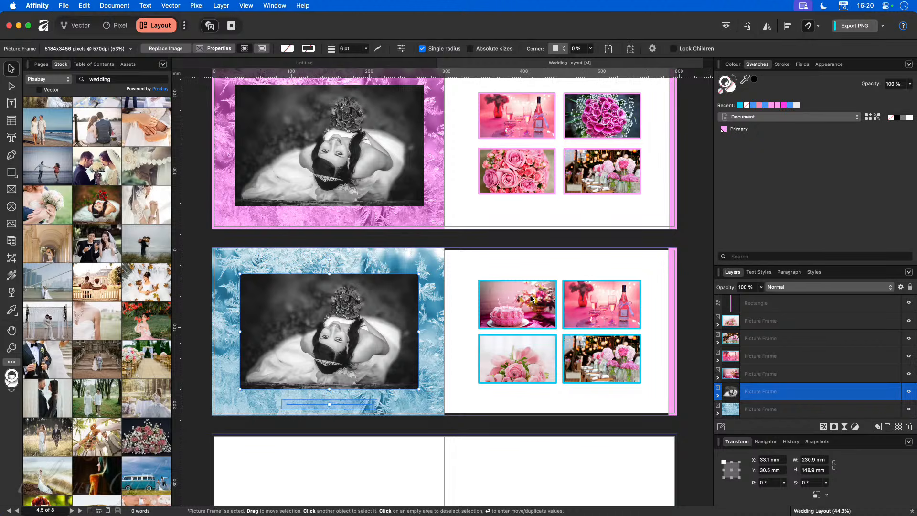
scroll(532, 299, "down", 1)
scroll(353, 326, "down", 3)
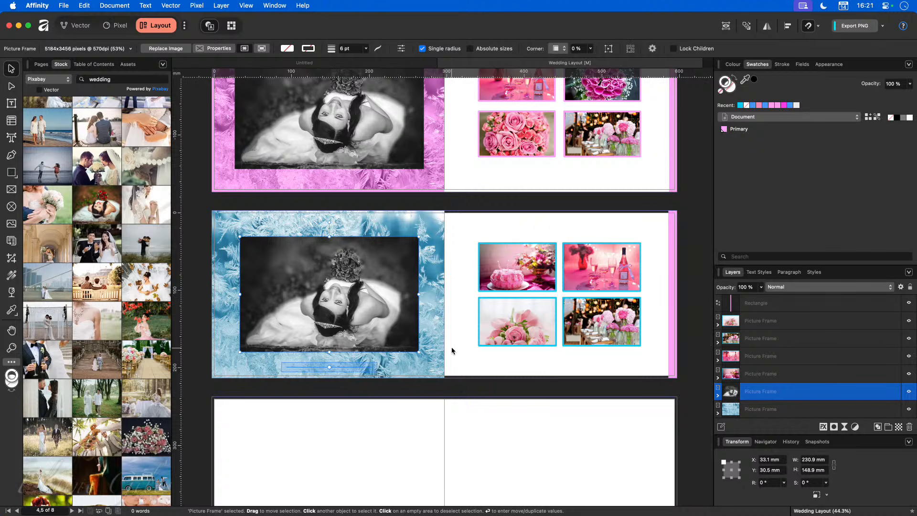
Step: Duplicate the blue frost background and the greyscale bride photo onto the next spread, snapped into place
left_click(430, 316)
mouse_move(430, 315)
left_mouse_down()
mouse_move(436, 453)
mouse_move(423, 446)
left_mouse_up()
left_click(359, 285)
left_click_drag(360, 298, 361, 489)
scroll(362, 473, "down", 2)
left_click_drag(363, 452, 361, 445)
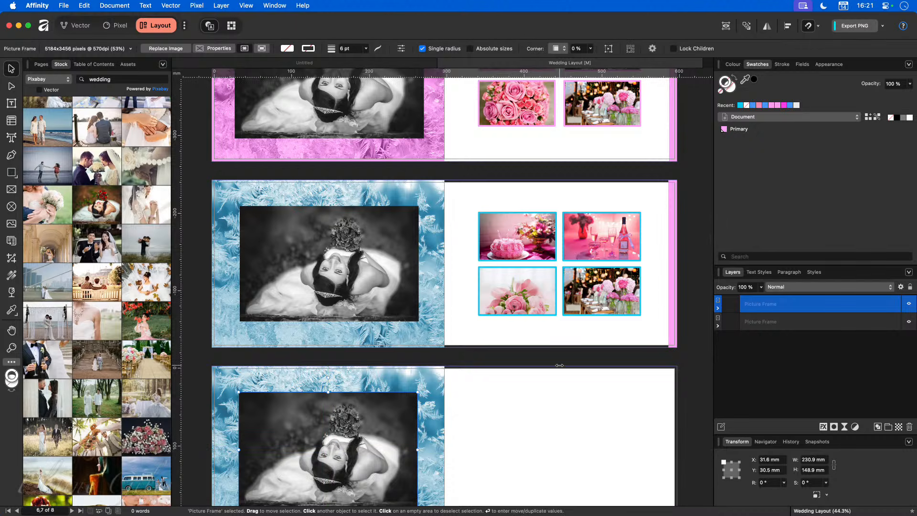
Step: Duplicate the four-photo grid onto the next spread, aligned with the spread above
mouse_move(461, 195)
left_mouse_down()
mouse_move(492, 240)
mouse_move(665, 338)
left_mouse_up()
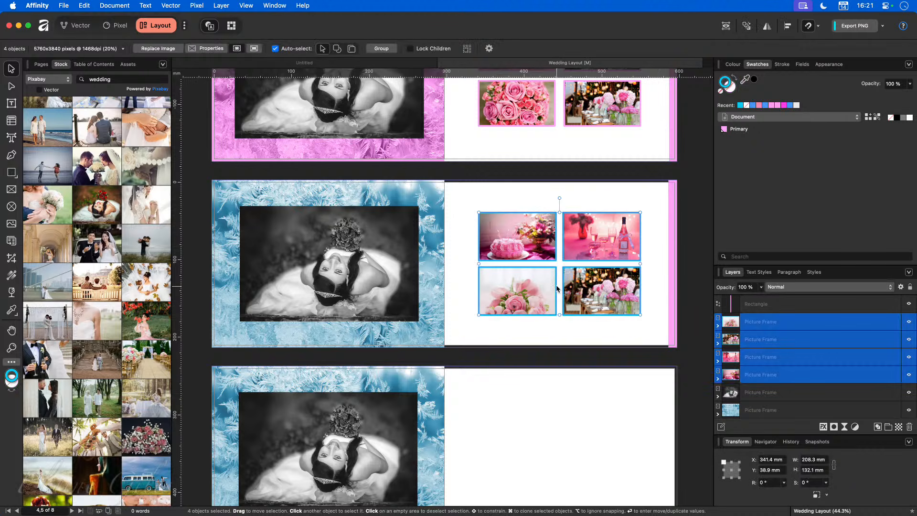
mouse_move(541, 291)
left_mouse_down()
mouse_move(521, 446)
mouse_move(538, 464)
left_mouse_up()
scroll(537, 451, "down", 3)
left_click_drag(531, 407, 535, 415)
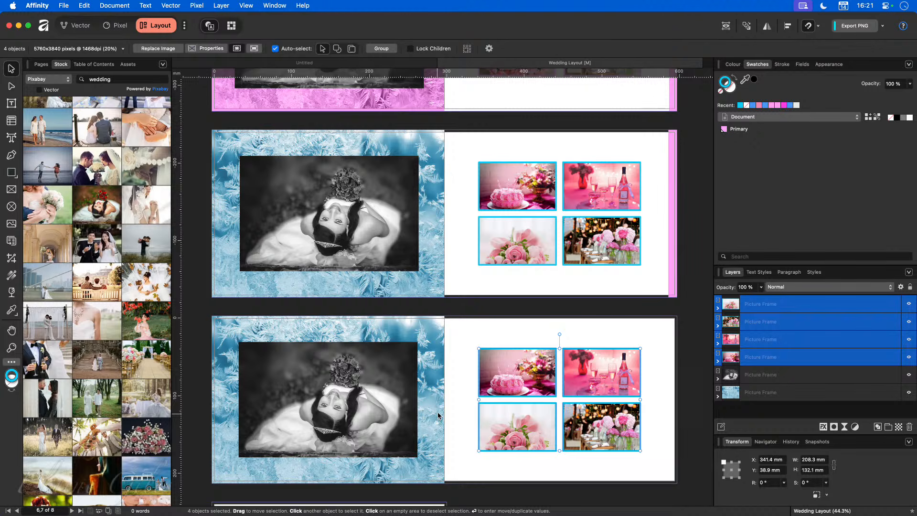
scroll(438, 417, "up", 5)
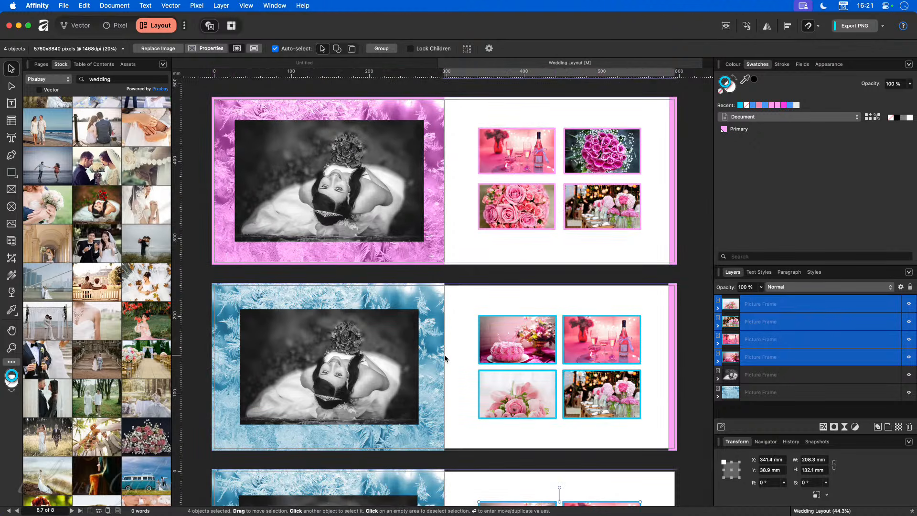
scroll(445, 358, "down", 3)
scroll(446, 358, "down", 3)
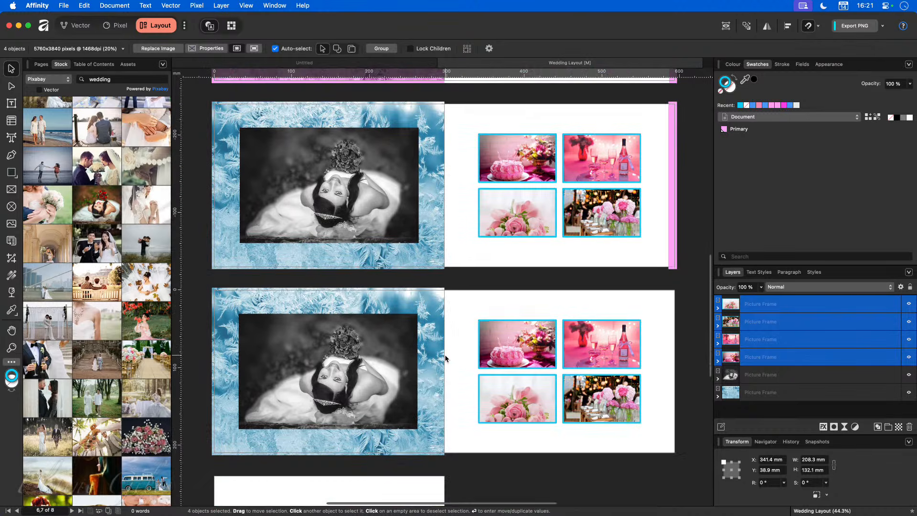
left_click(458, 357)
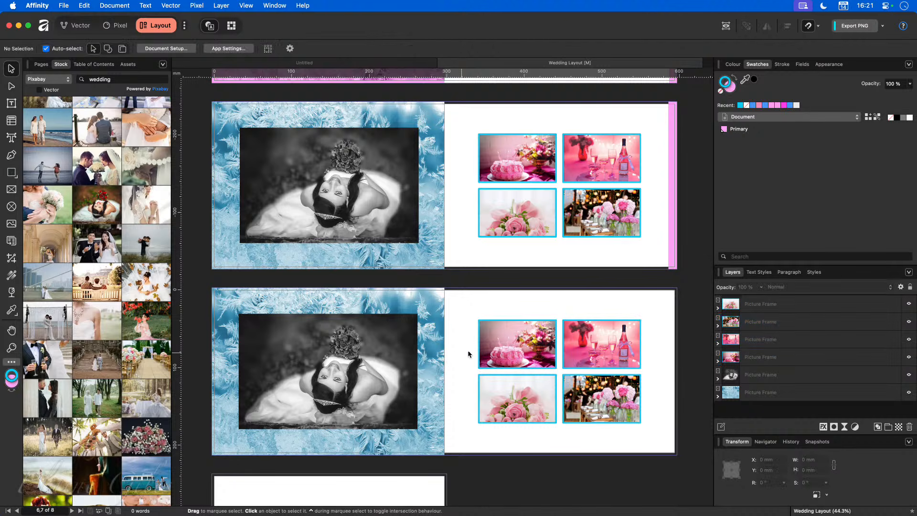
Step: Delete the saved Style 9 from the Styles panel
left_click(517, 335)
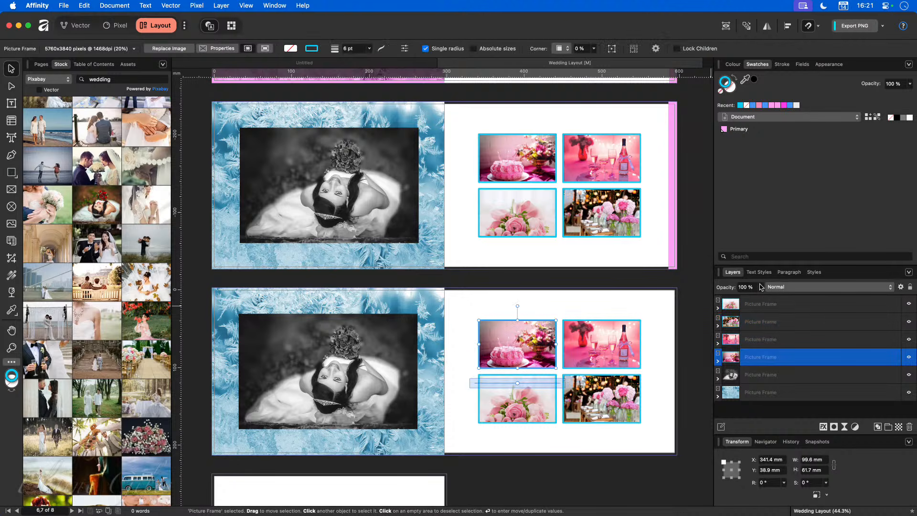
left_click(814, 272)
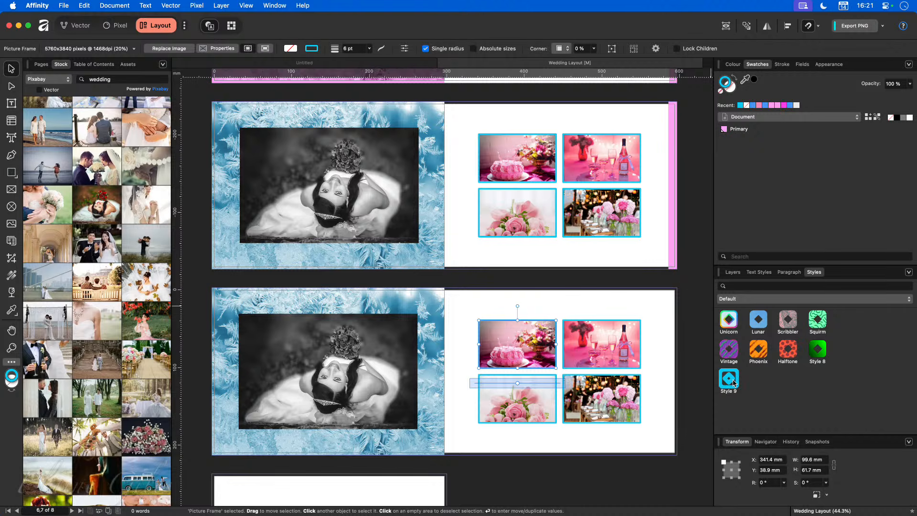
right_click(733, 381)
left_click(738, 393)
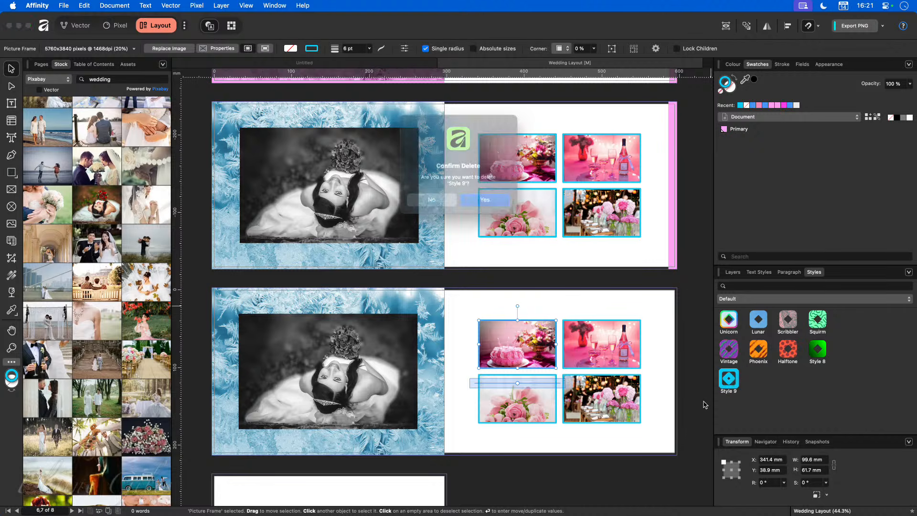
left_click(501, 203)
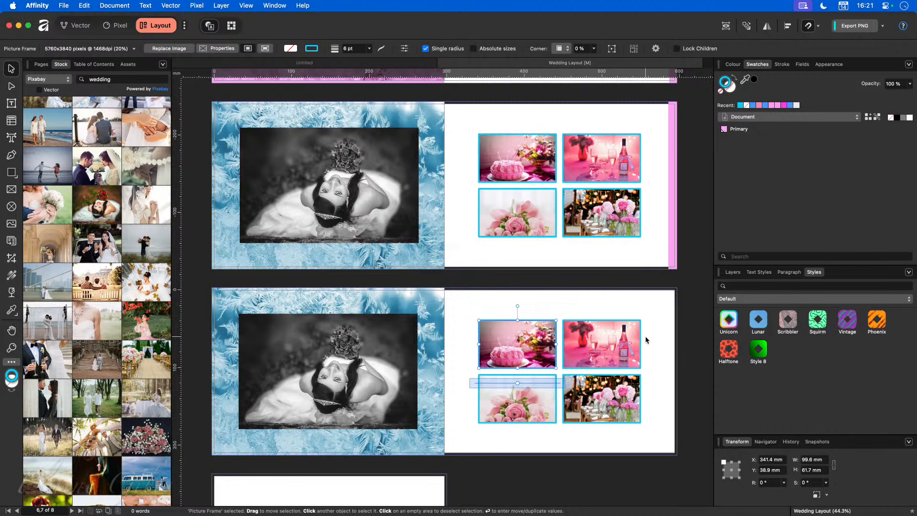
Step: Recolour the lower spread's photo frame borders with the pink Primary swatch, then select the frost background
mouse_move(517, 344)
left_click(747, 131)
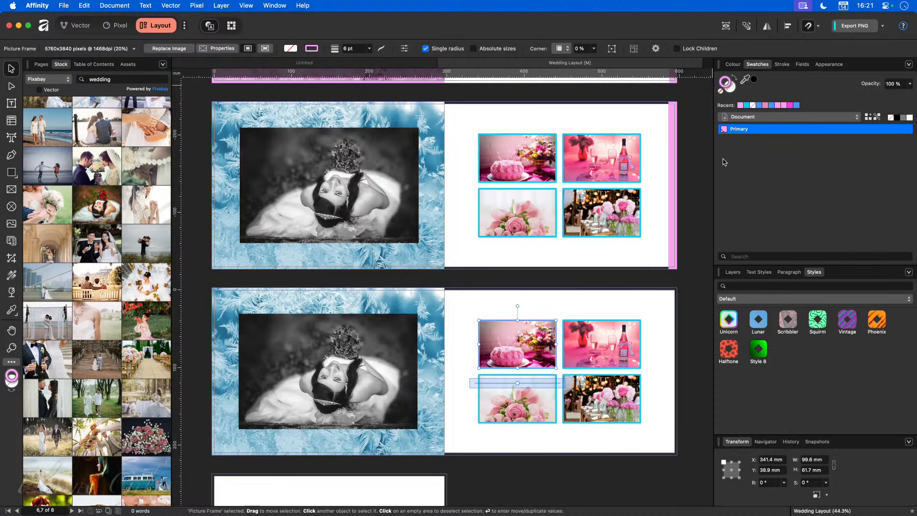
left_click(615, 335)
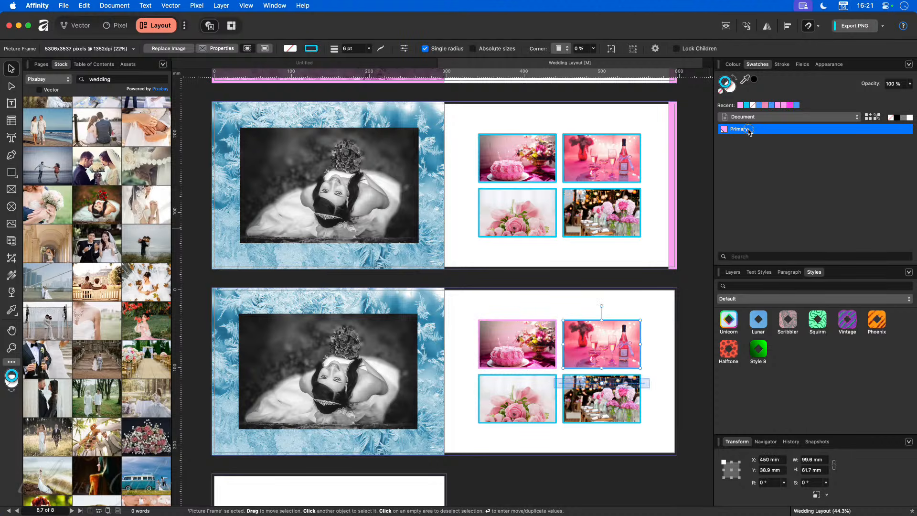
left_click(517, 399)
left_click(749, 130)
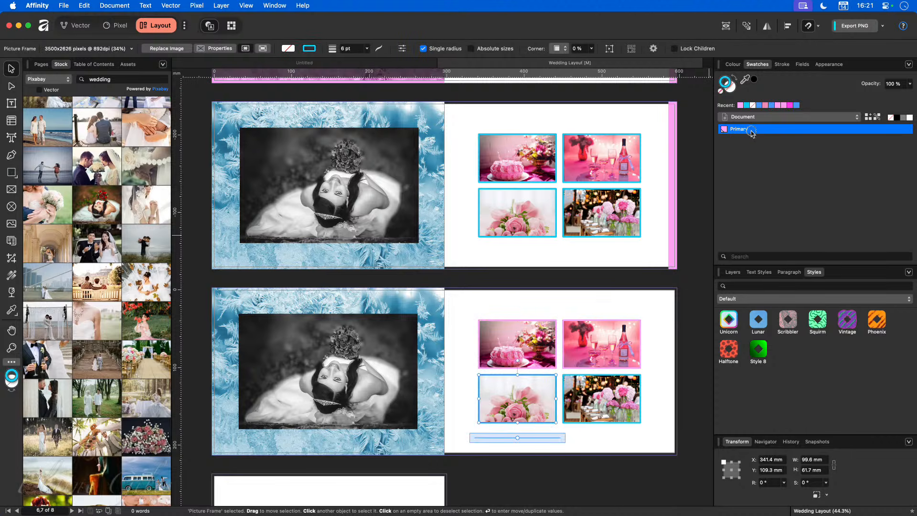
left_click(608, 387)
left_click(744, 132)
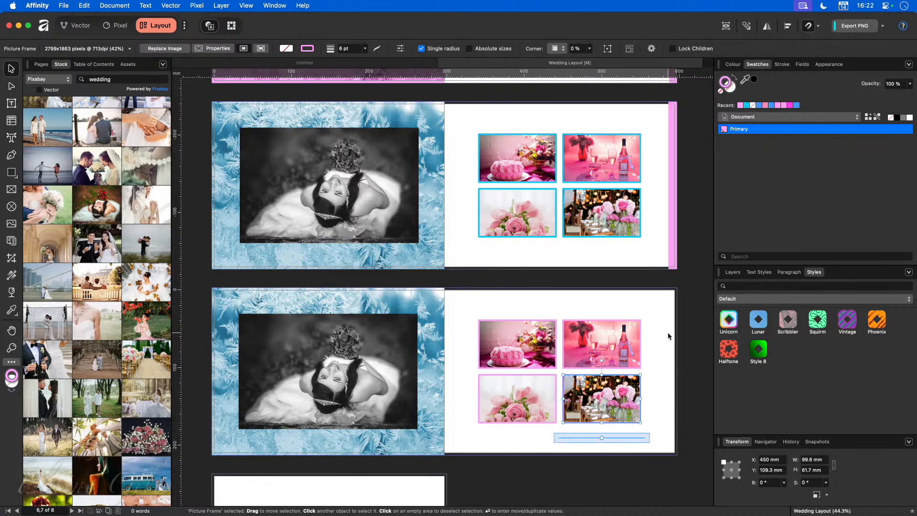
left_click(683, 297)
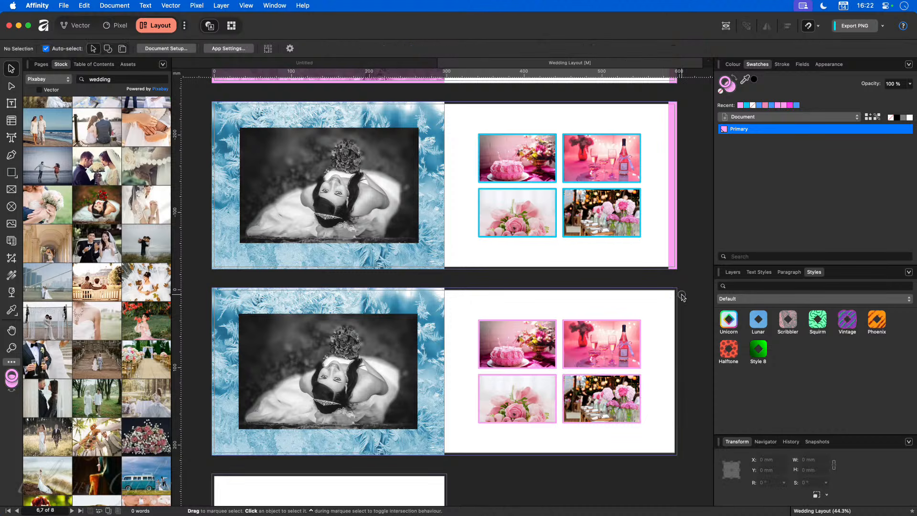
left_click(436, 301)
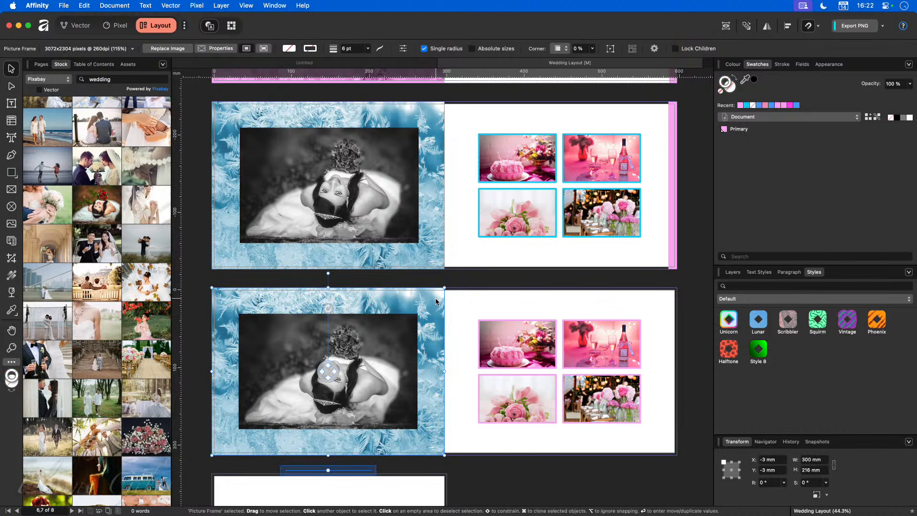
Step: Show the Layers panel for the lower spread and browse the Layer menu without choosing anything
scroll(433, 282, "up", 5)
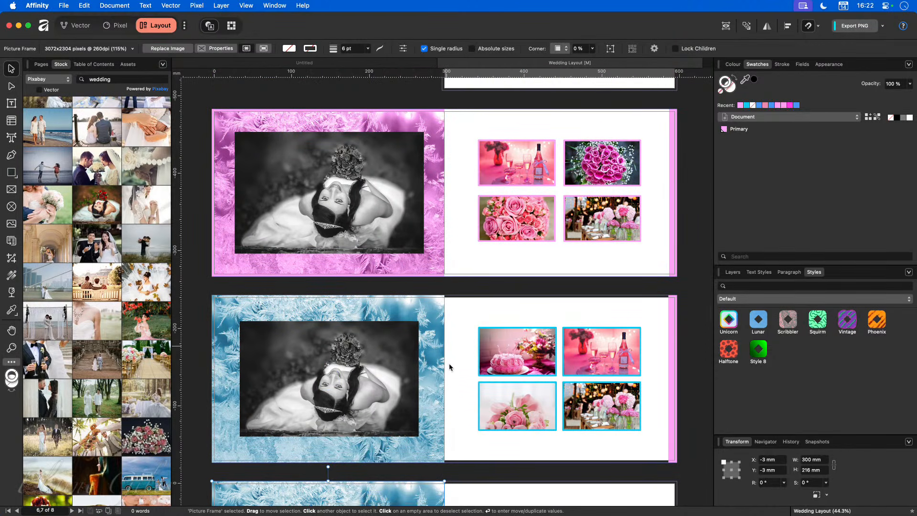
scroll(431, 371, "down", 2)
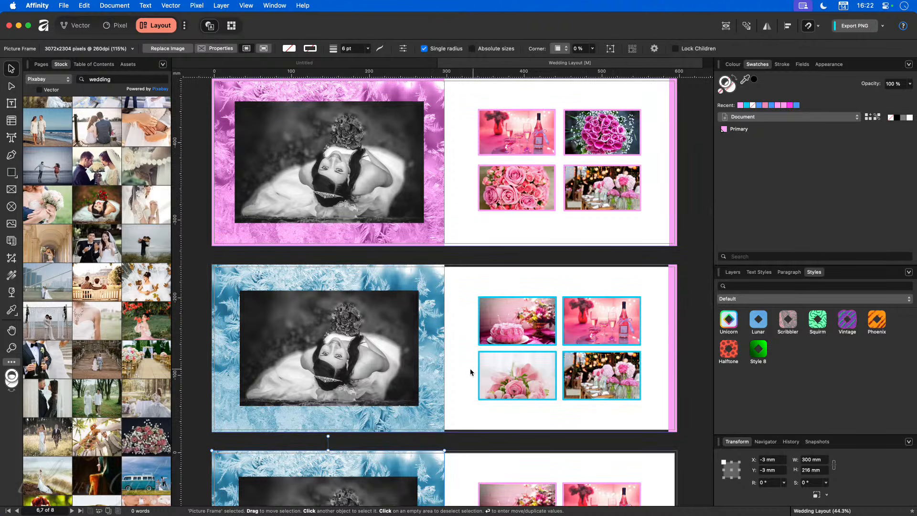
scroll(443, 368, "down", 6)
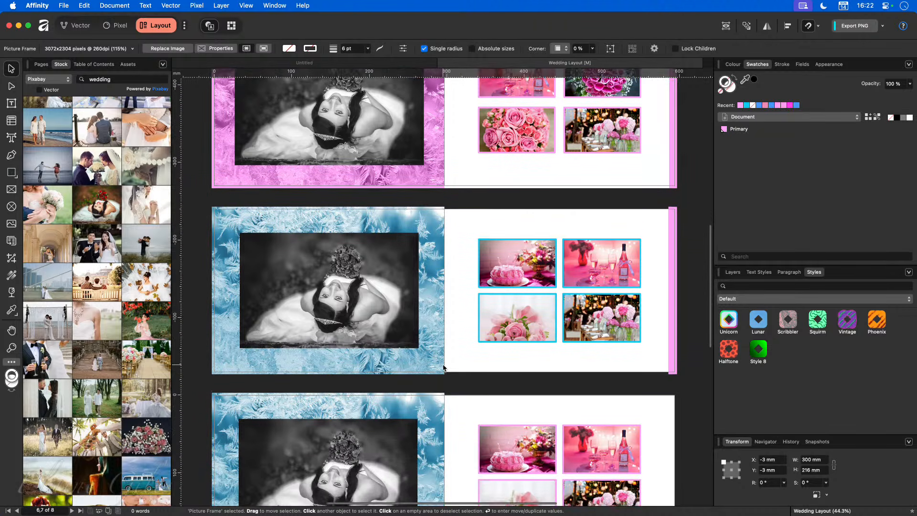
scroll(443, 365, "down", 2)
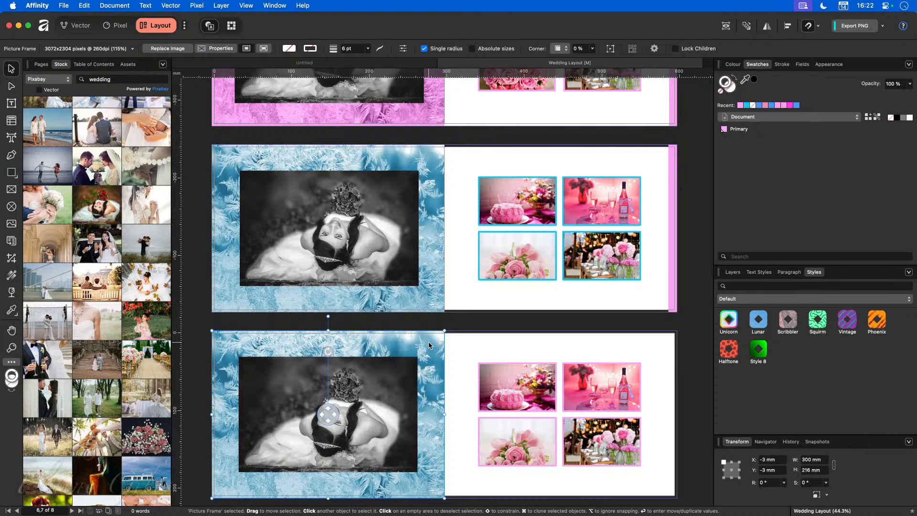
left_click(732, 272)
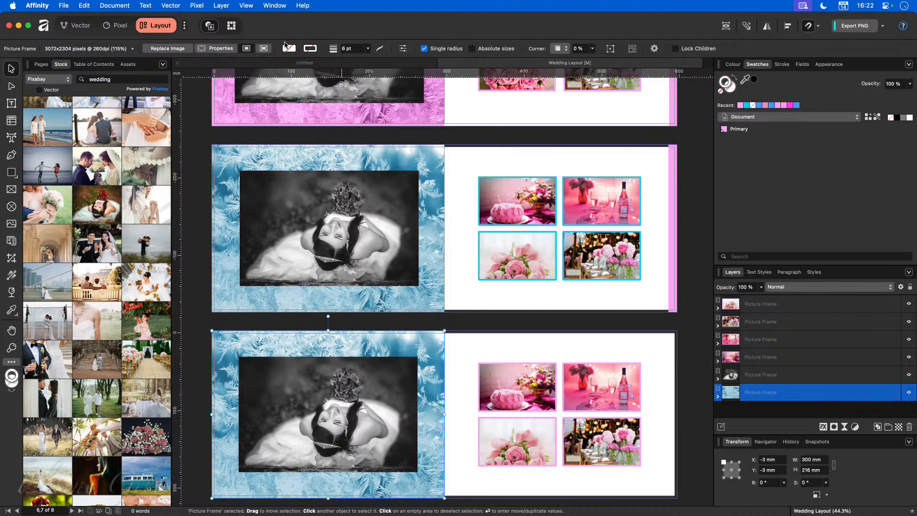
left_click(222, 5)
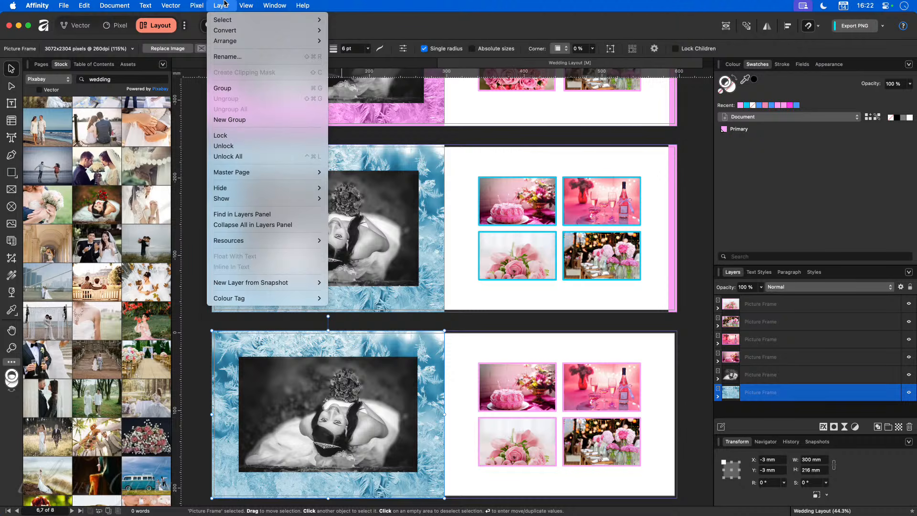
mouse_move(208, 4)
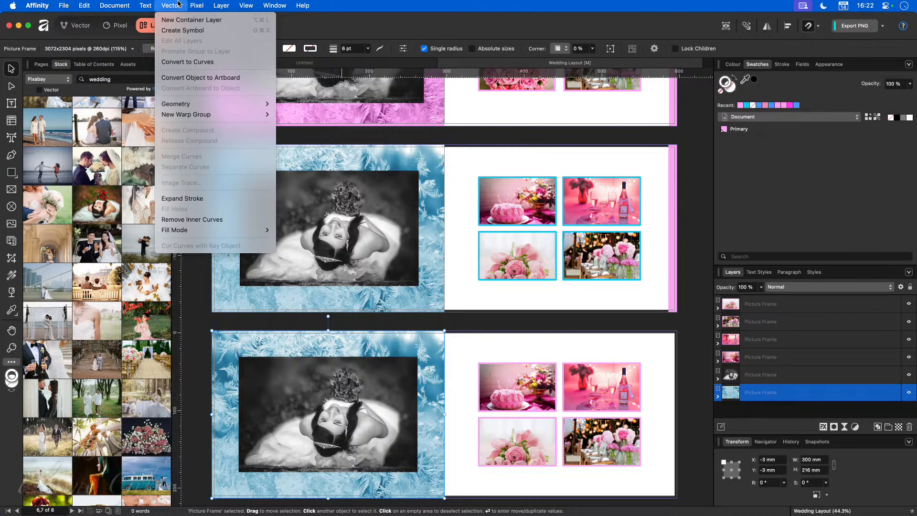
left_click(407, 24)
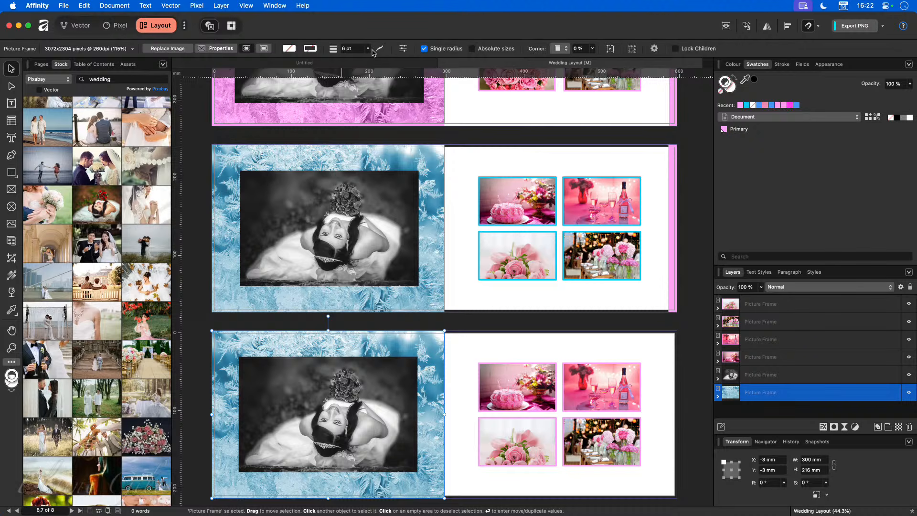
Step: Add a new pink Fill layer via the menu search for 'fill layer'
key("super+shift+slash")
type("fill")
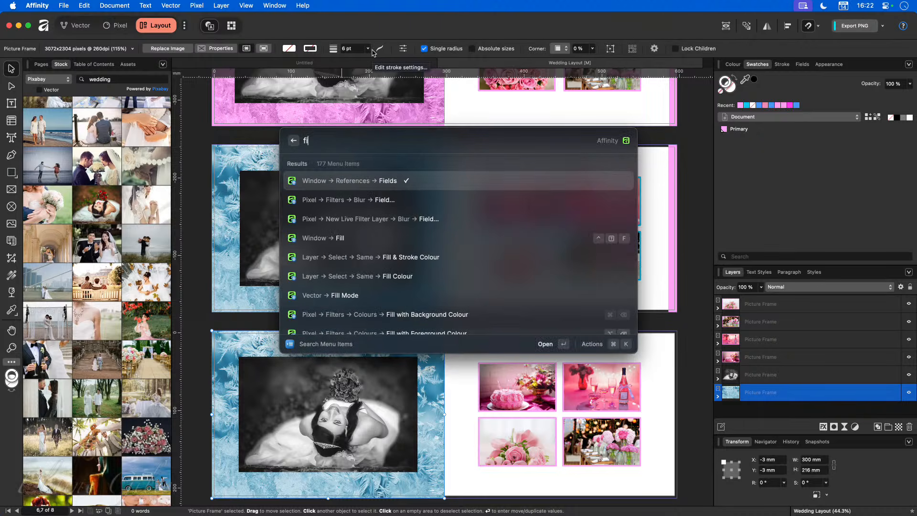
key("Down")
key("Down")
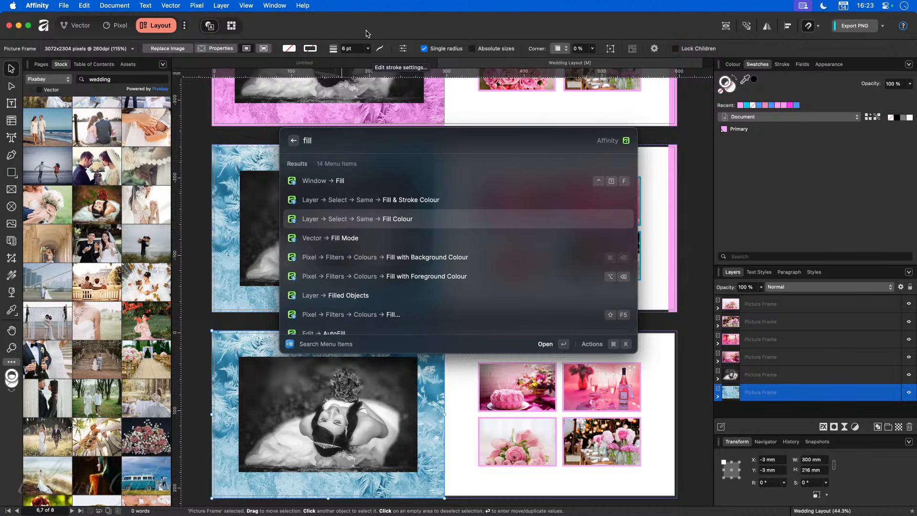
type("layer")
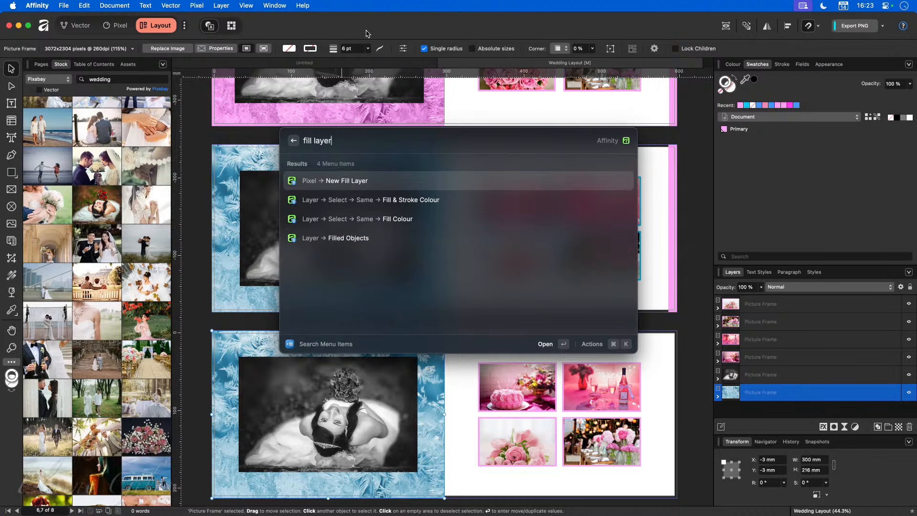
key("Return")
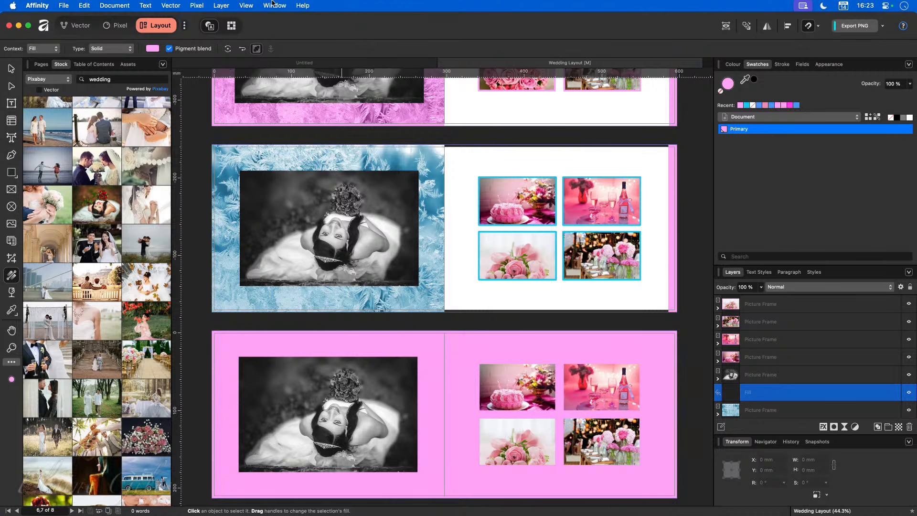
left_click(196, 6)
mouse_move(222, 84)
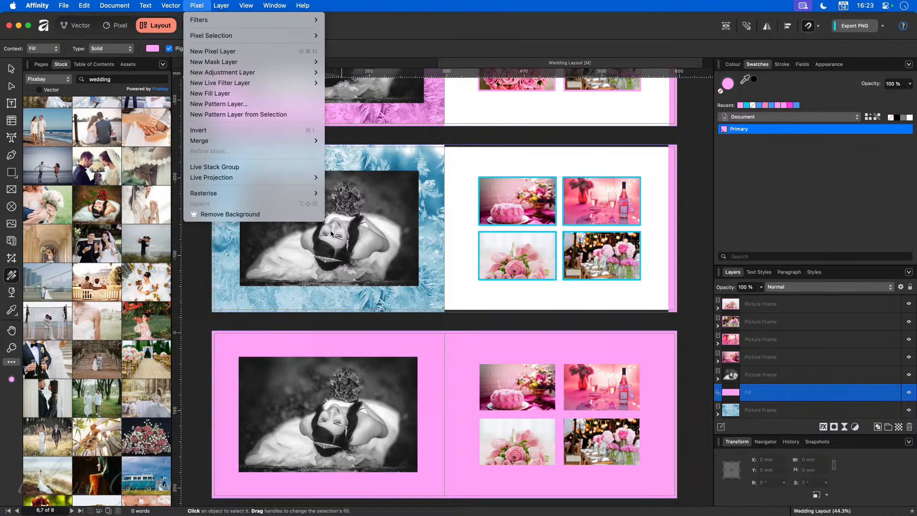
left_click(691, 327)
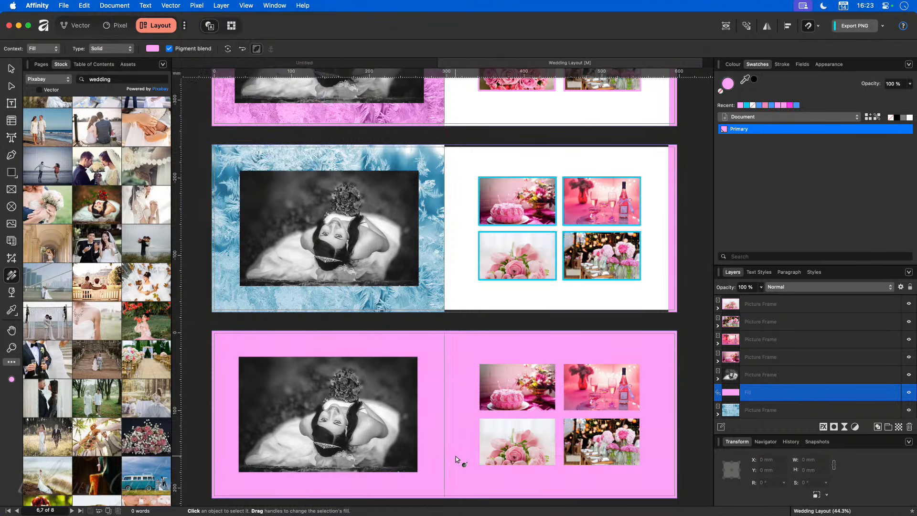
Step: Inspect the layers of the pink-frost spread above for reference
scroll(456, 456, "down", 3)
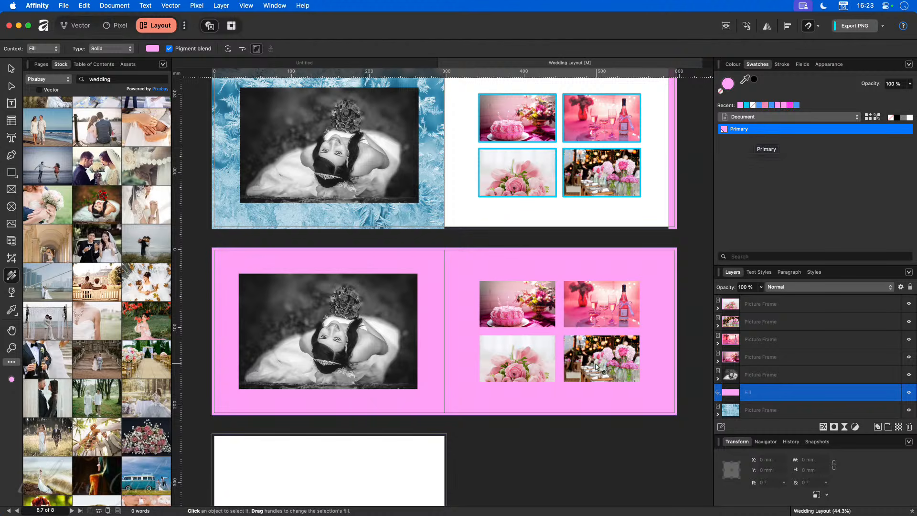
scroll(592, 363, "up", 3)
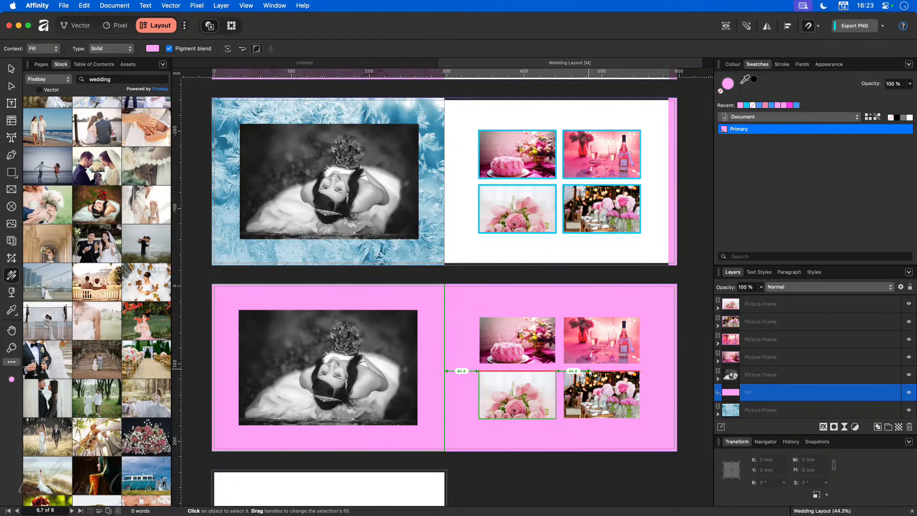
scroll(590, 373, "up", 3)
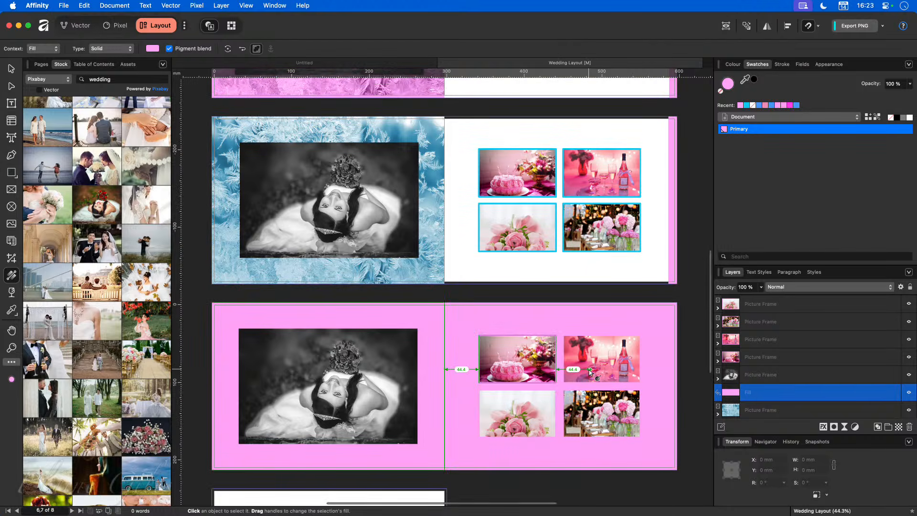
scroll(543, 144, "up", 5)
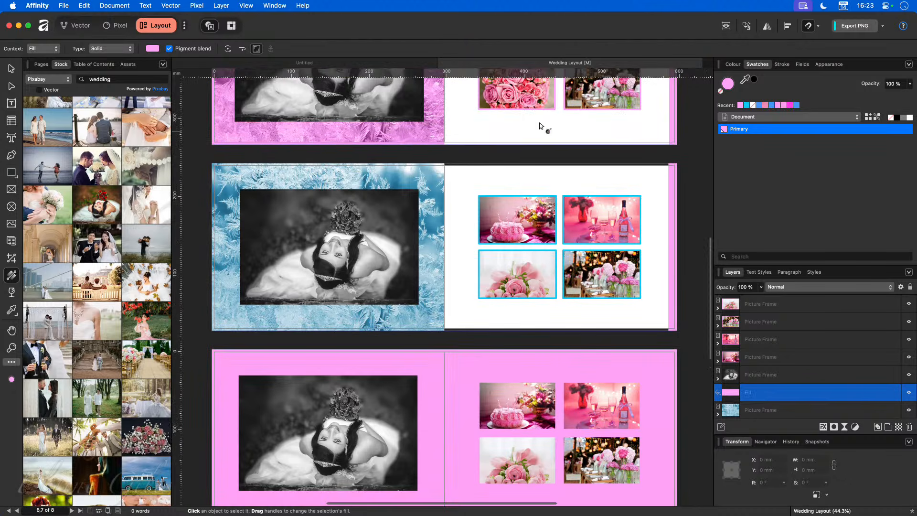
left_click(9, 68)
left_click(487, 117)
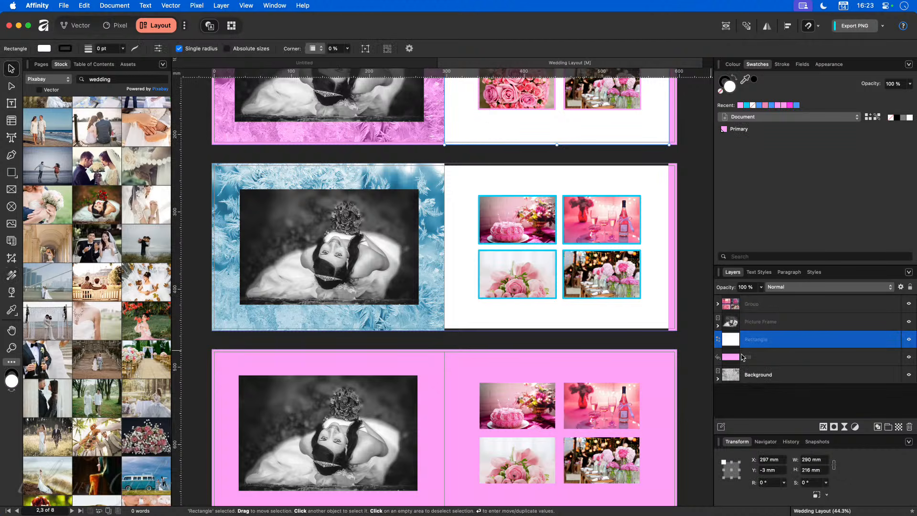
Step: Hide the lower spread's pink Fill layer and bring up the image adjustments list
left_click(432, 374)
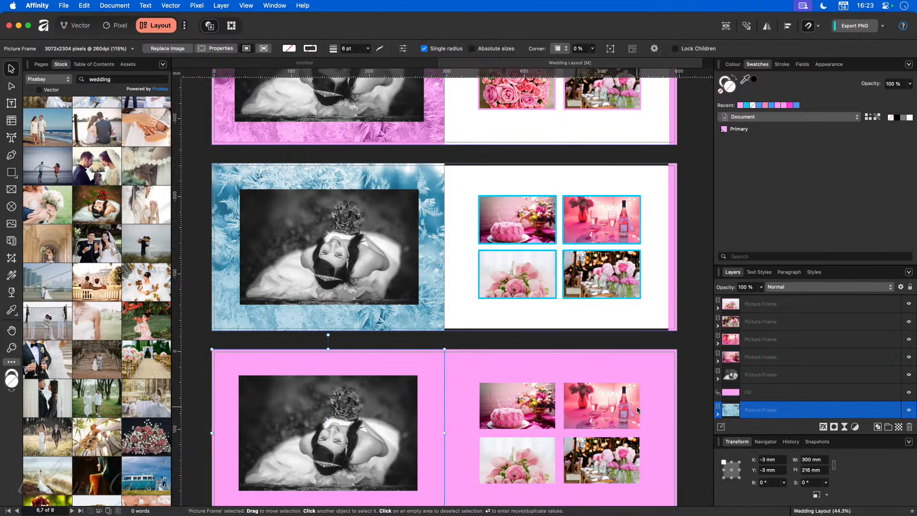
scroll(431, 348, "down", 2)
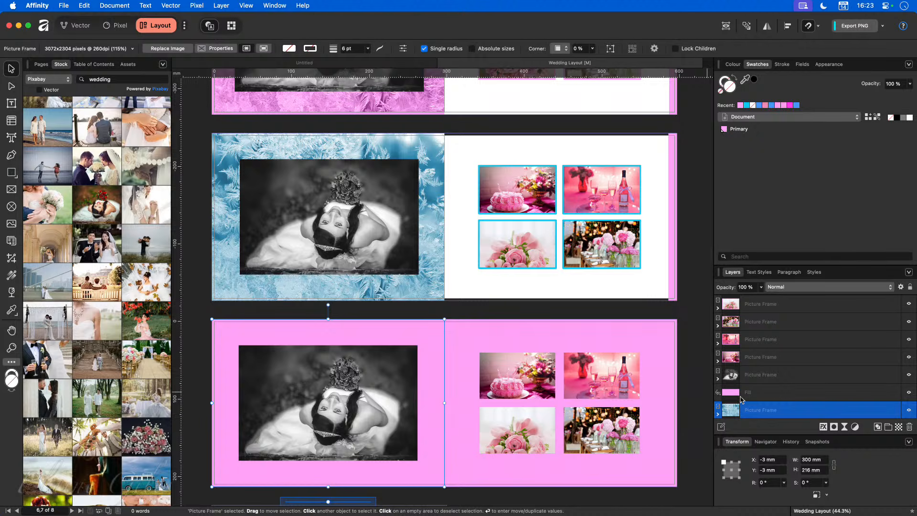
left_click(718, 414)
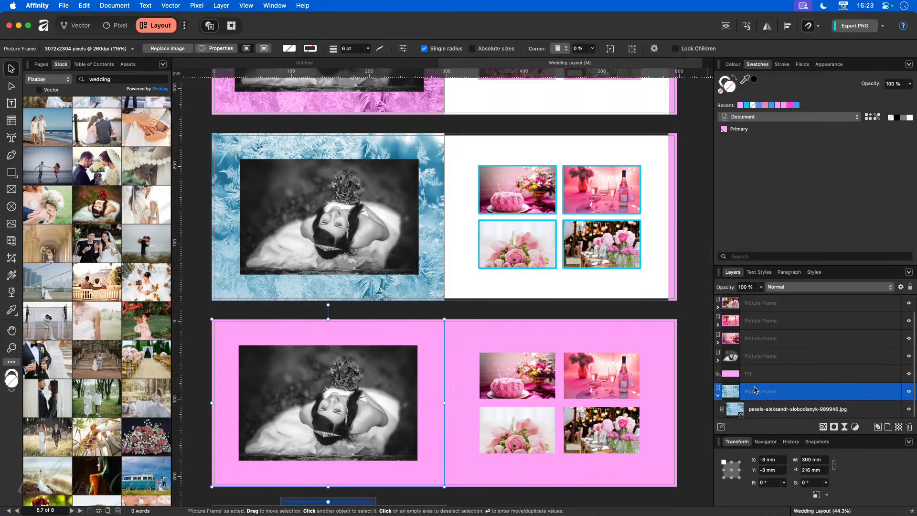
left_click(908, 373)
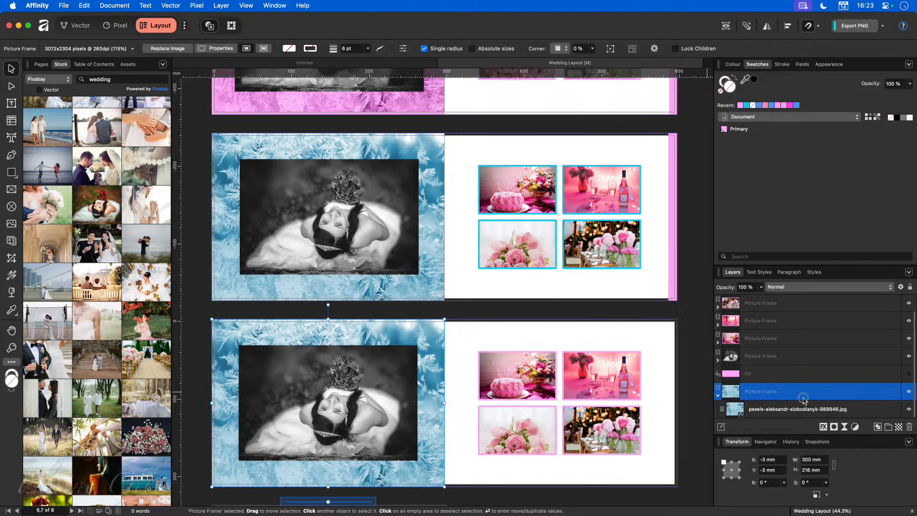
left_click(855, 427)
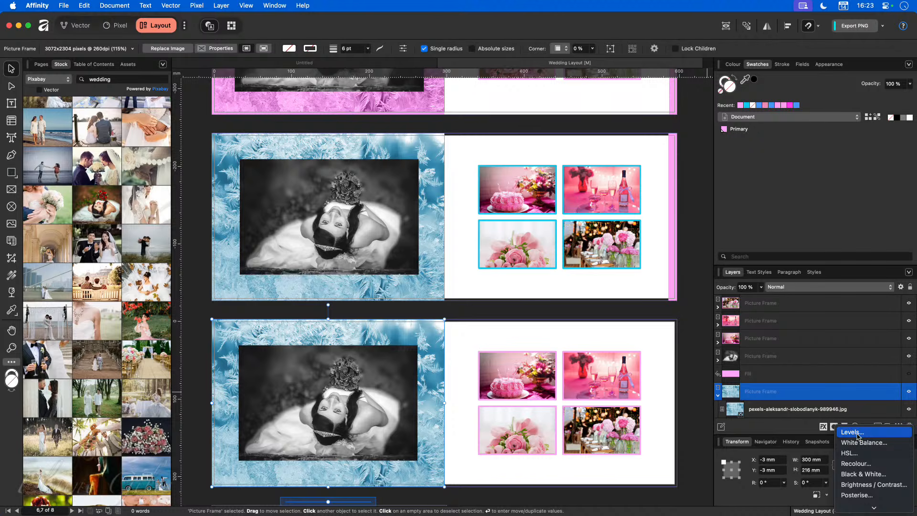
Step: Add a Black & White adjustment over the lower frost background, undo its nesting, and select the Fill layer
left_click(865, 474)
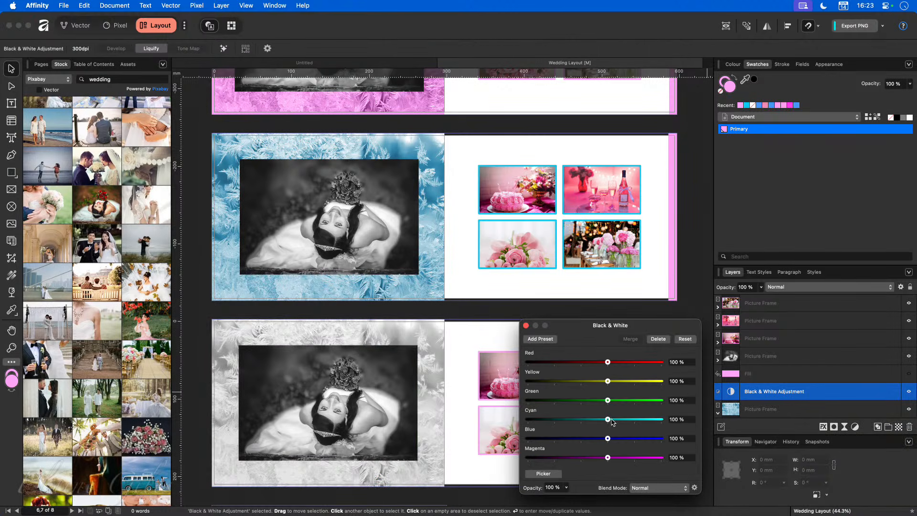
left_click(526, 325)
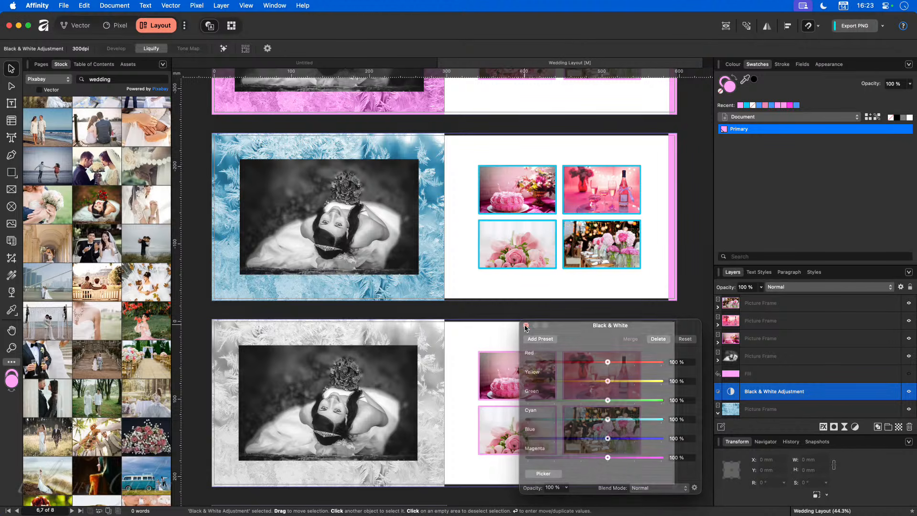
left_click(718, 413)
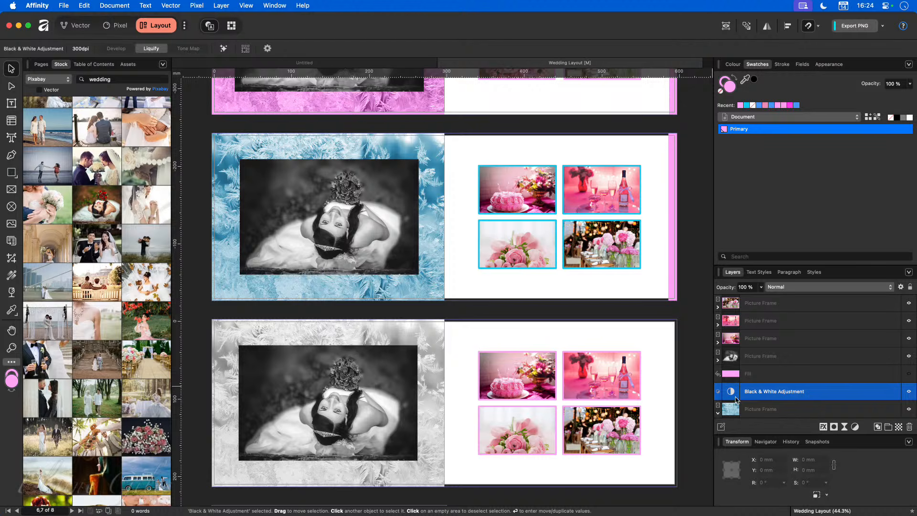
left_click_drag(748, 395, 725, 400)
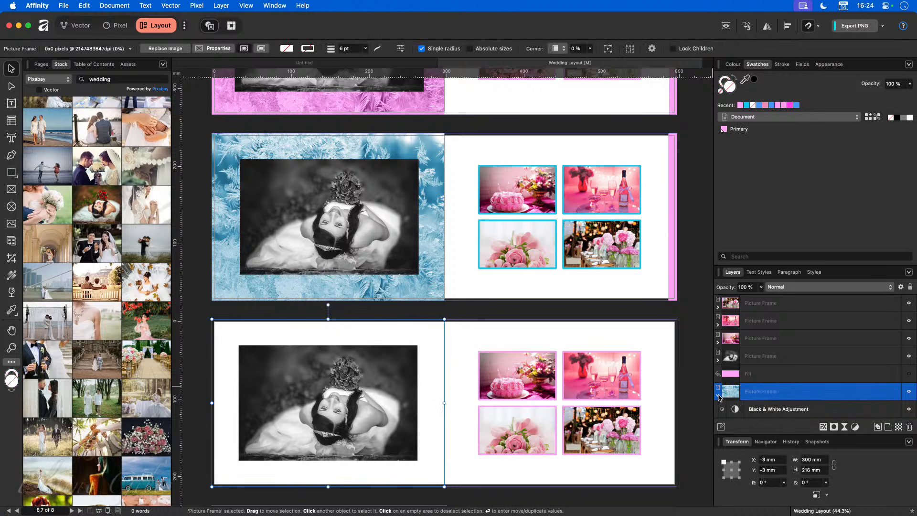
key("super+z")
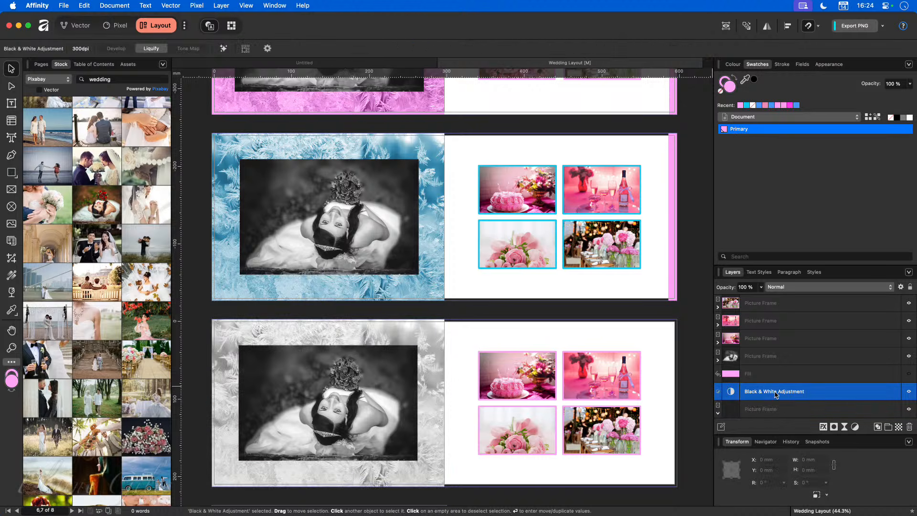
scroll(784, 392, "down", 1)
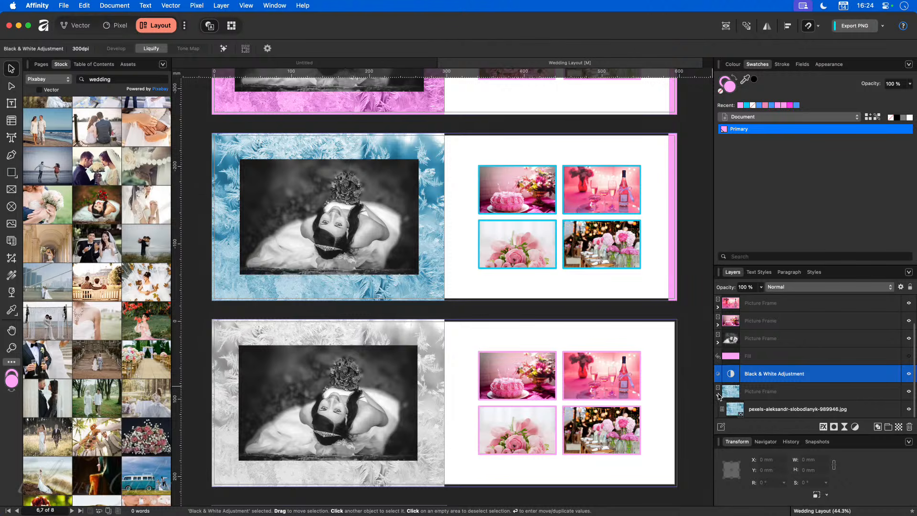
scroll(774, 374, "up", 2)
left_click(821, 393)
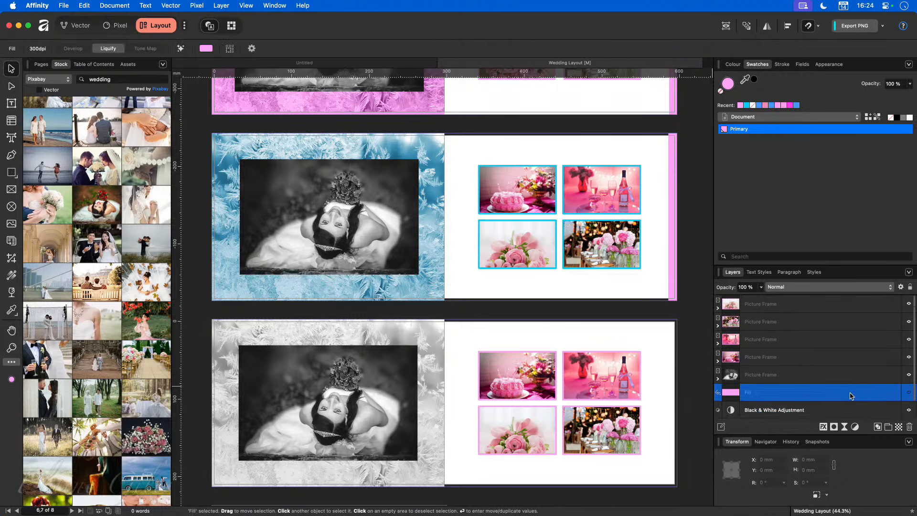
Step: Make the pink Fill layer visible and set its blend mode to Colour
left_click(909, 392)
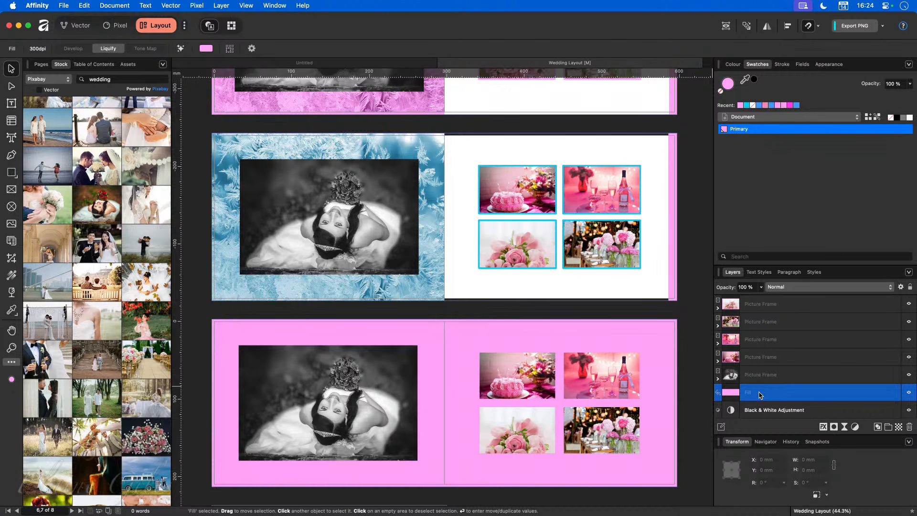
scroll(439, 350, "down", 3)
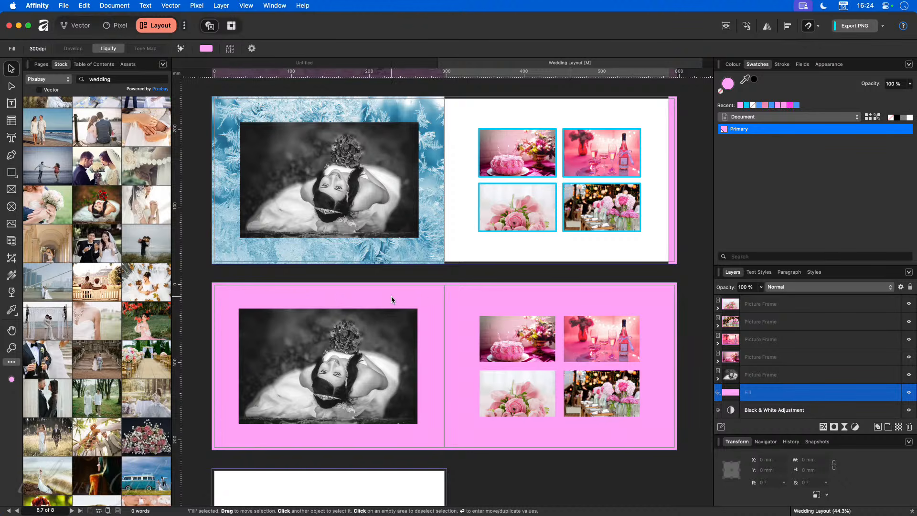
left_click(802, 287)
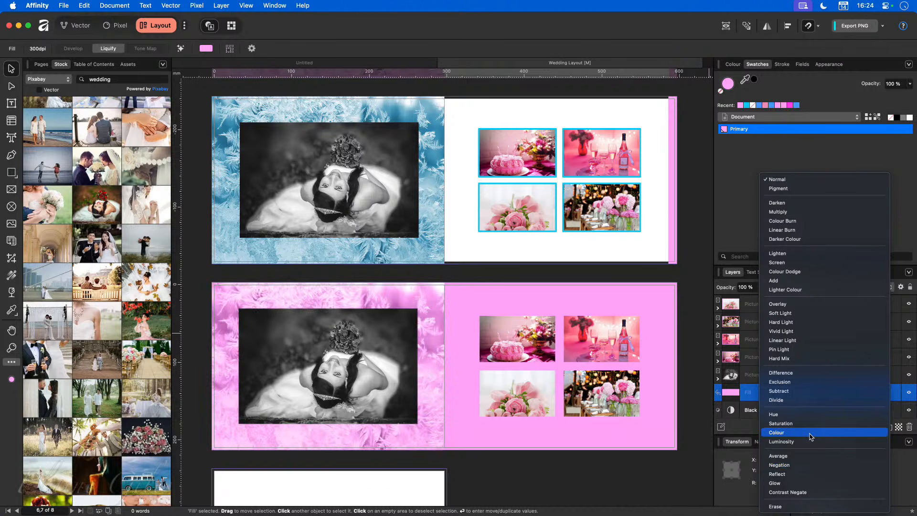
left_click(810, 433)
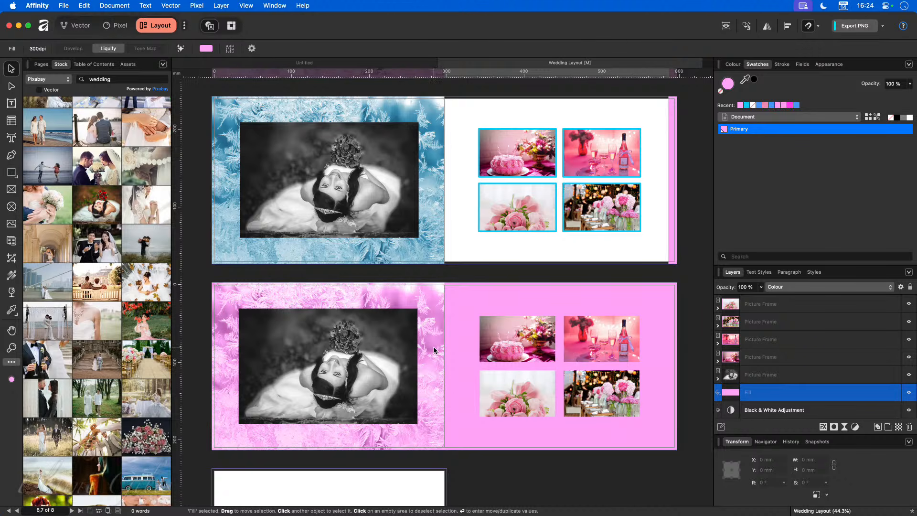
Step: Select the cake, wine, table and roses photo frames in turn, then deselect
scroll(581, 373, "down", 2)
left_click(528, 327)
left_click(594, 326)
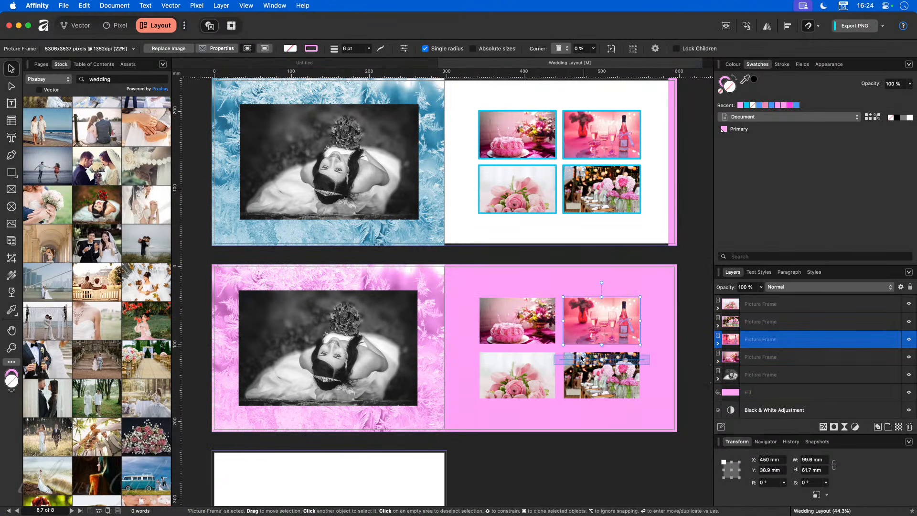
left_click(602, 375)
left_click(523, 383)
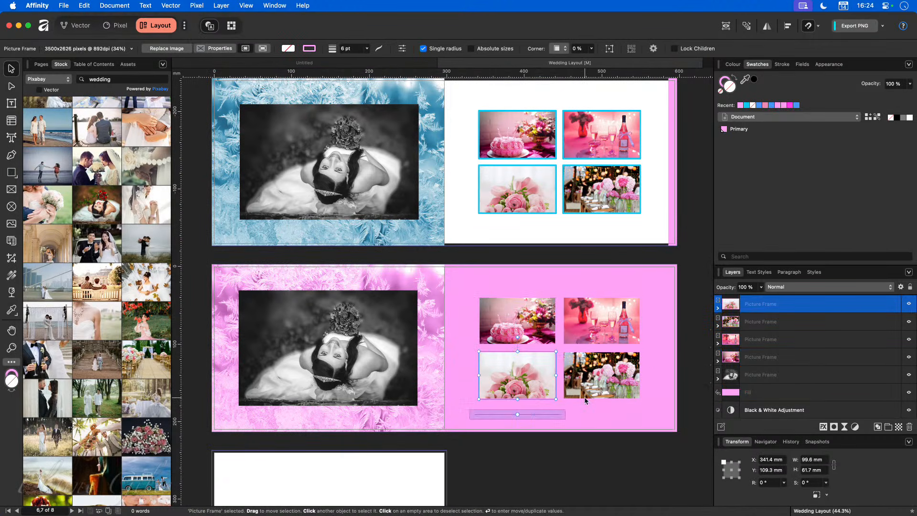
left_click(585, 404)
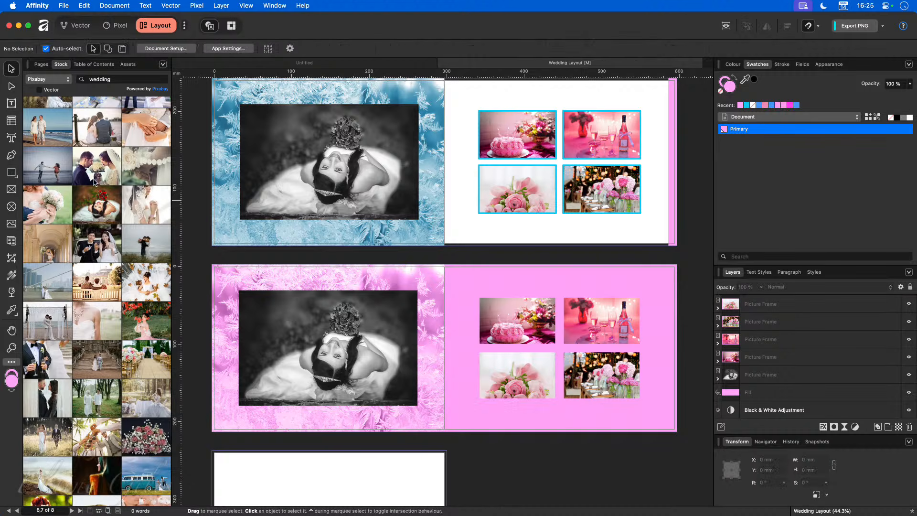
Step: Draw a white-filled rectangle over the lower spread's right page and move it beneath the photo frames
left_click(11, 172)
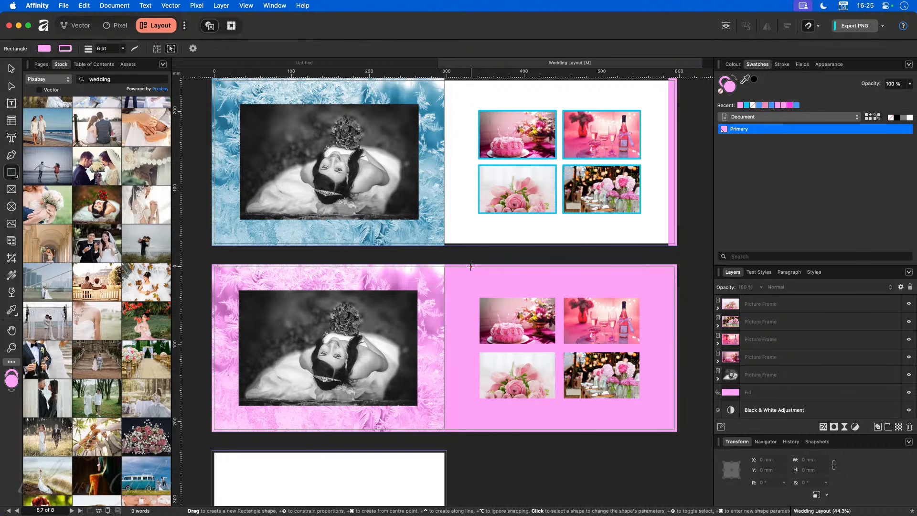
left_click_drag(444, 265, 669, 432)
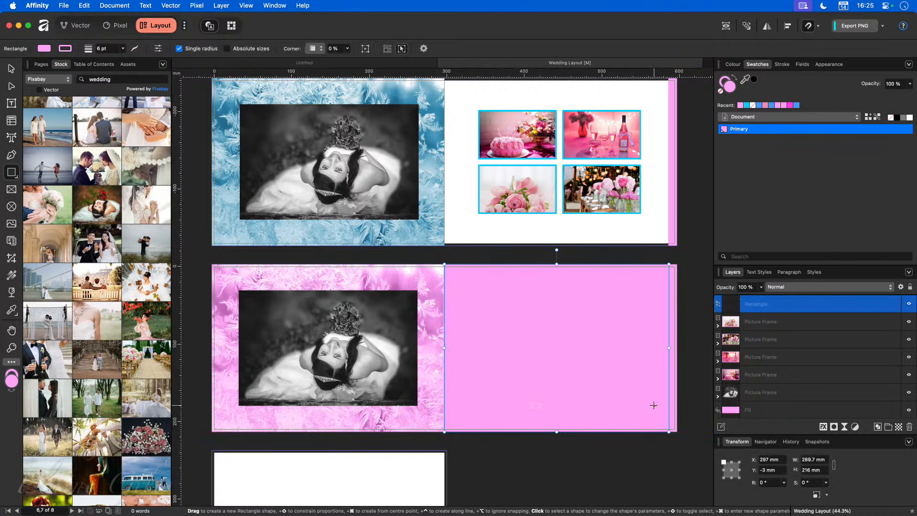
left_click(910, 118)
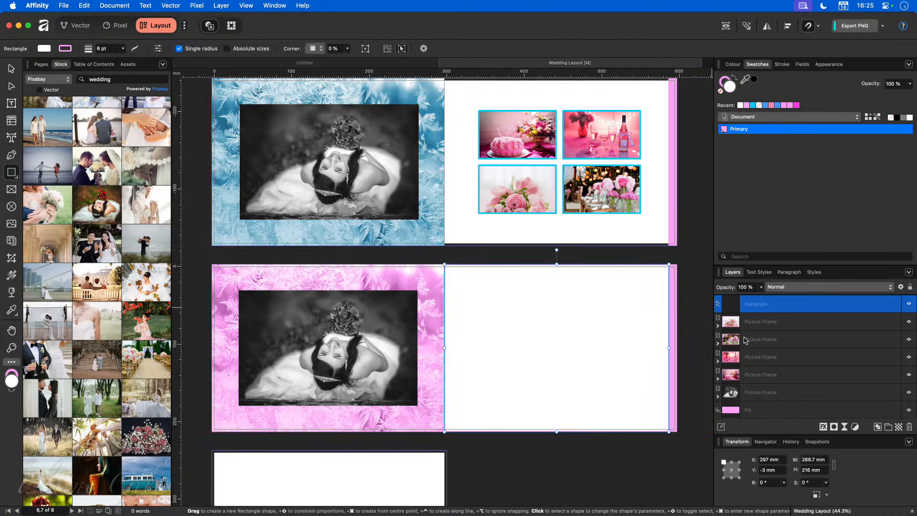
left_click_drag(755, 304, 752, 386)
left_click(672, 470)
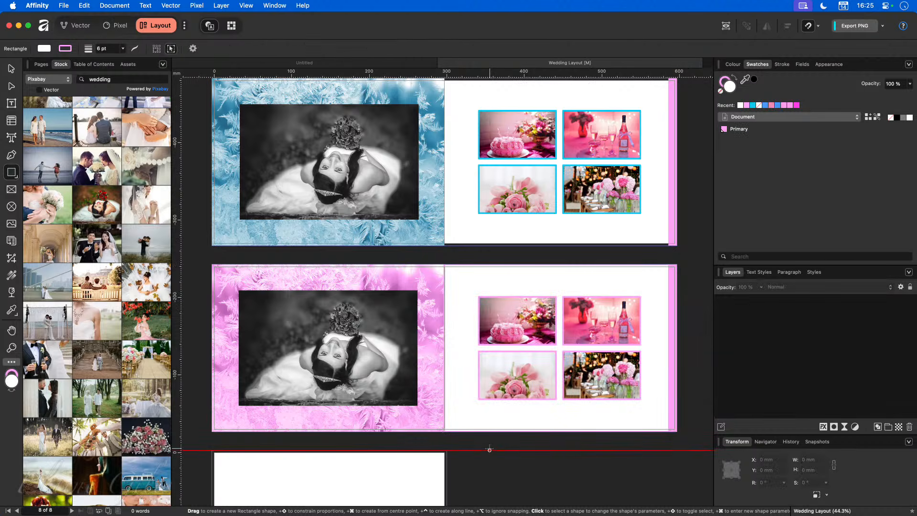
Step: Remove the white rectangle's outline by setting its stroke to none
left_click(11, 69)
left_click(572, 274)
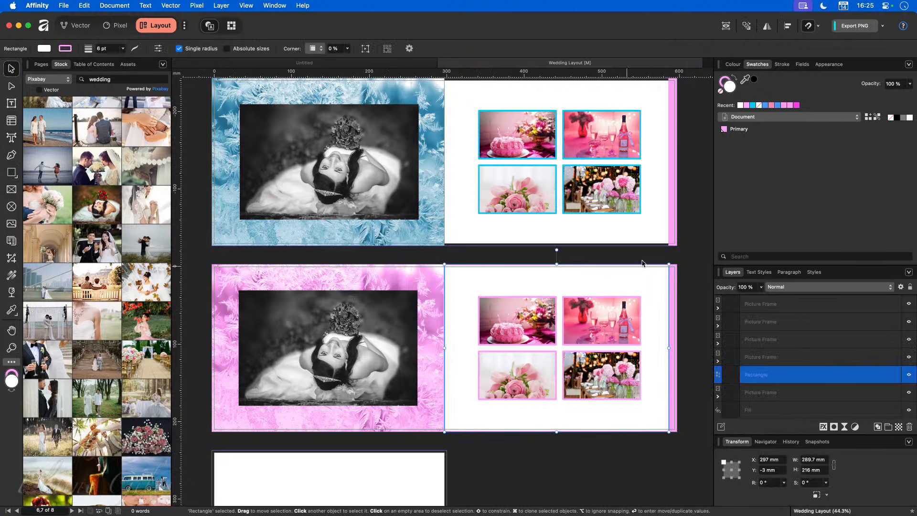
left_click(724, 85)
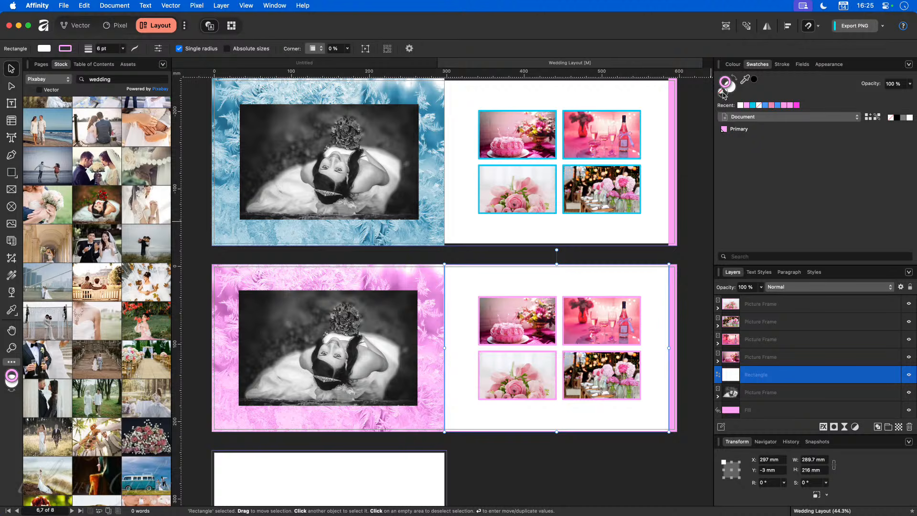
left_click(722, 92)
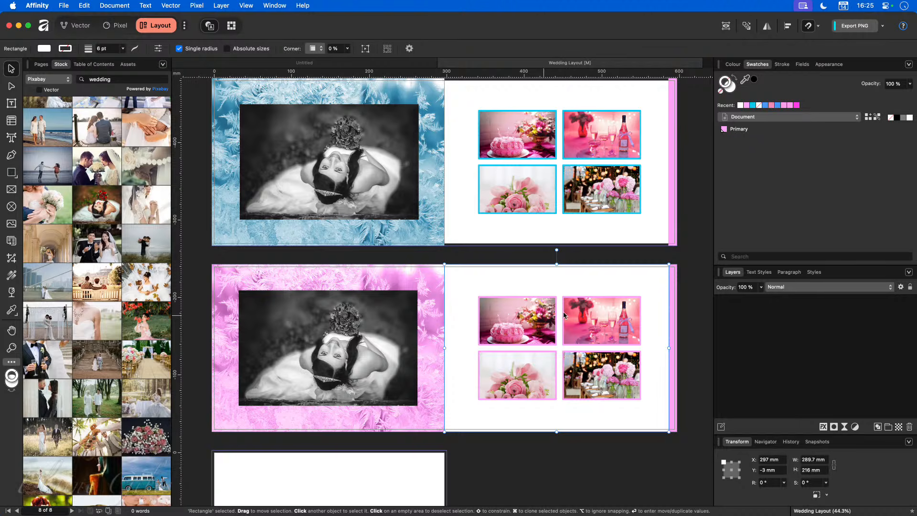
left_click(677, 280)
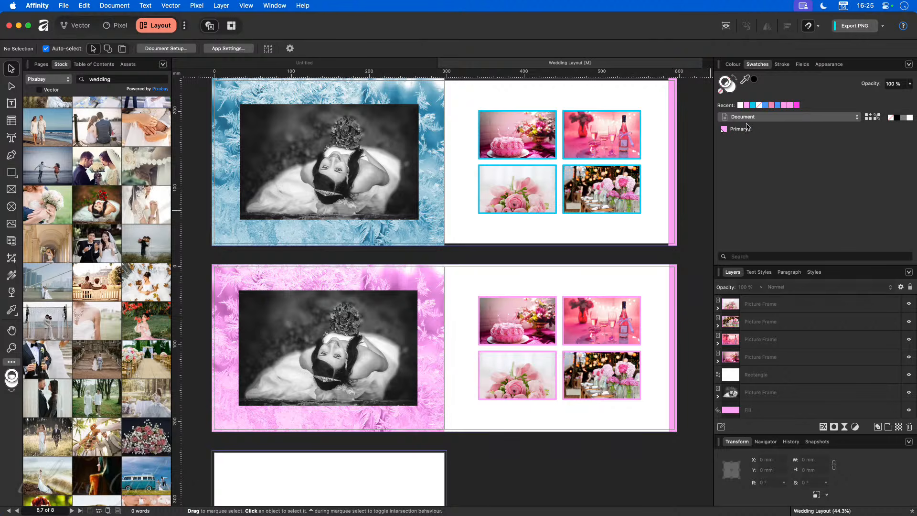
Step: Edit the Primary global colour through orange and green, settling on lilac pink FFAAFF
right_click(748, 133)
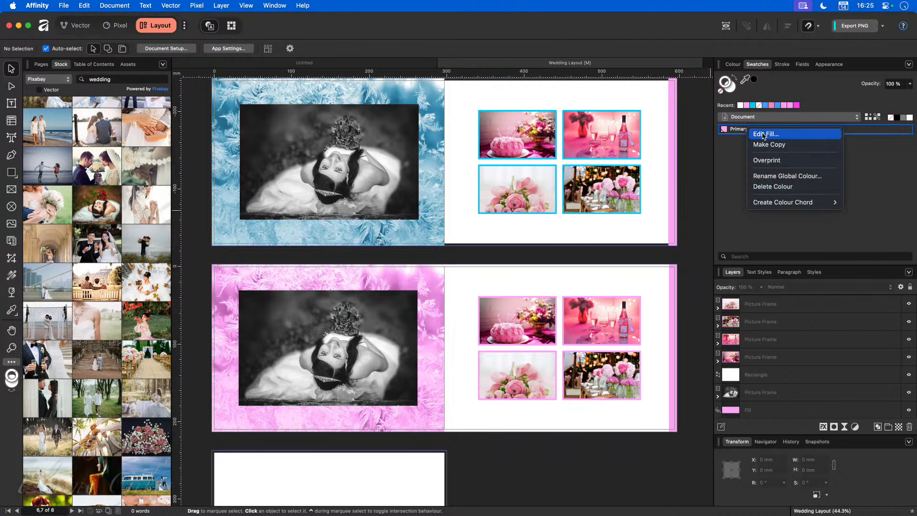
left_click(760, 134)
left_click_drag(776, 176, 753, 178)
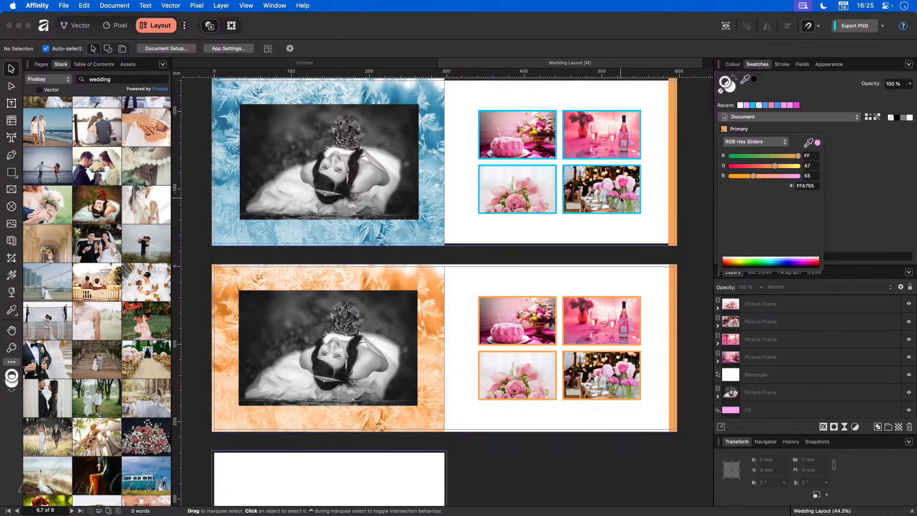
scroll(616, 209, "down", 5)
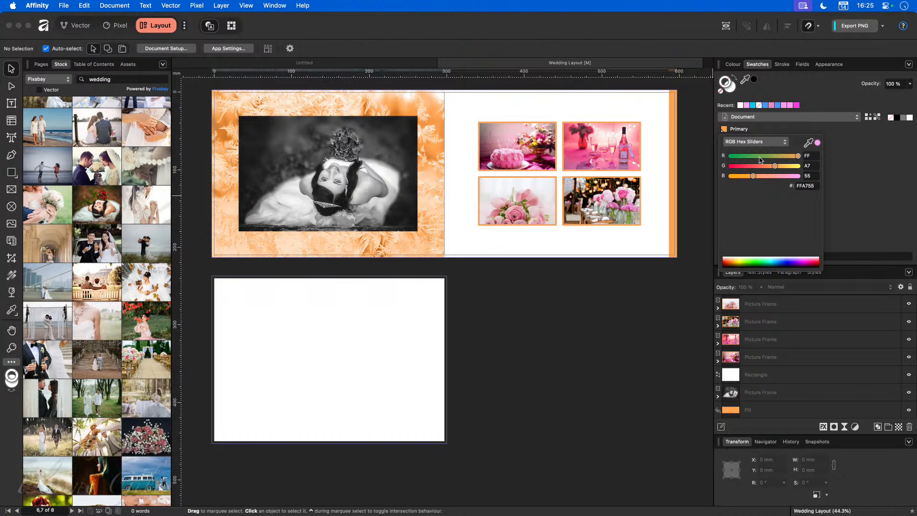
left_click_drag(798, 156, 781, 167)
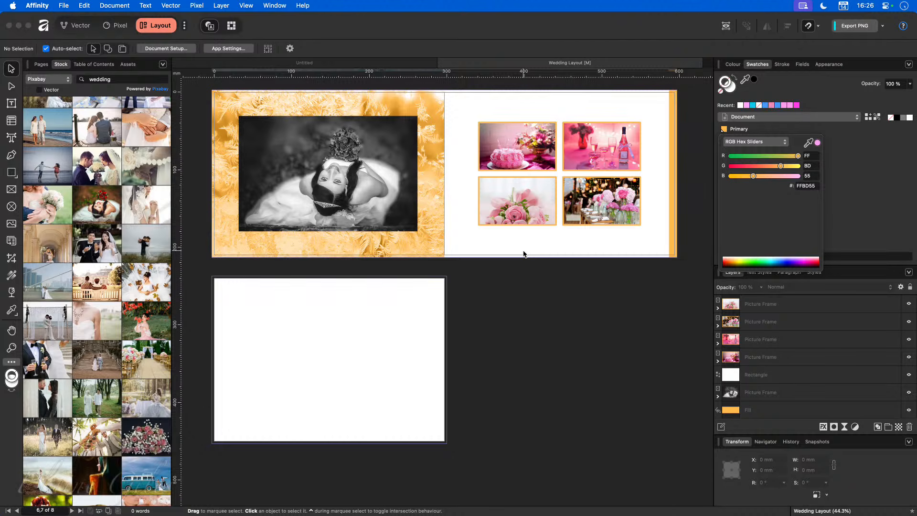
left_click(789, 177)
mouse_move(789, 178)
left_mouse_down()
mouse_move(806, 177)
mouse_move(776, 167)
left_mouse_up()
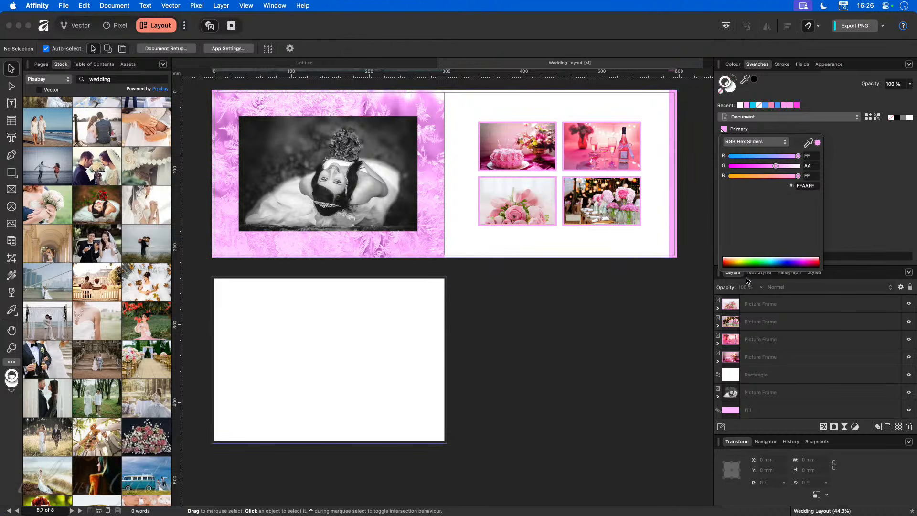
scroll(679, 315, "up", 5)
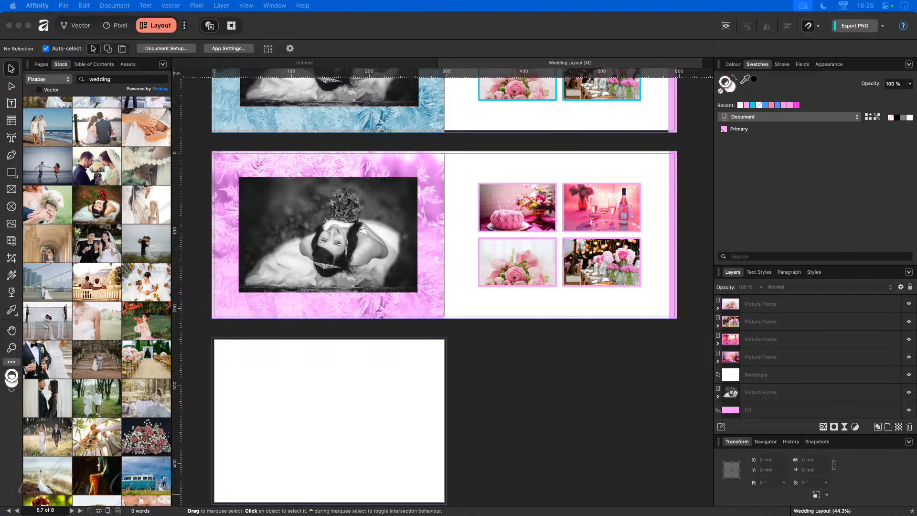
left_click(562, 440)
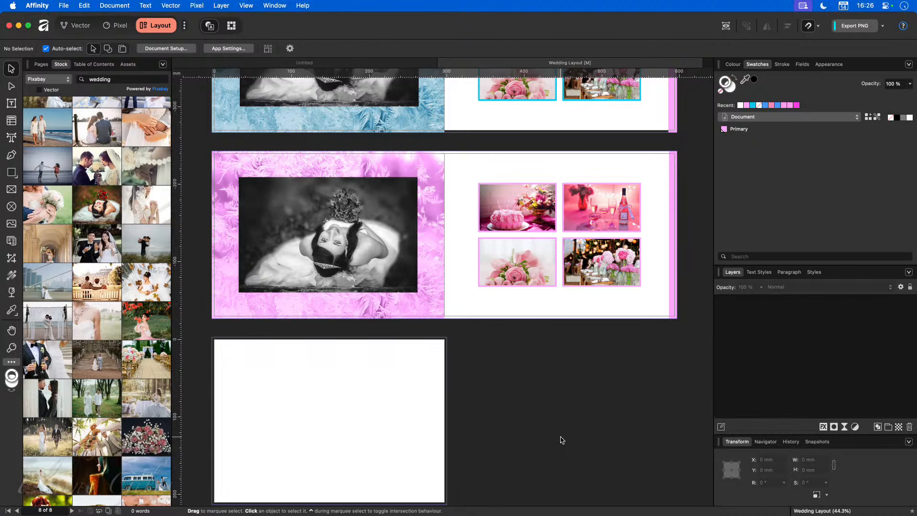
Step: Create a new 297×210 mm document from the Photo Book A4 preset and zoom out to its spreads
key("super+n")
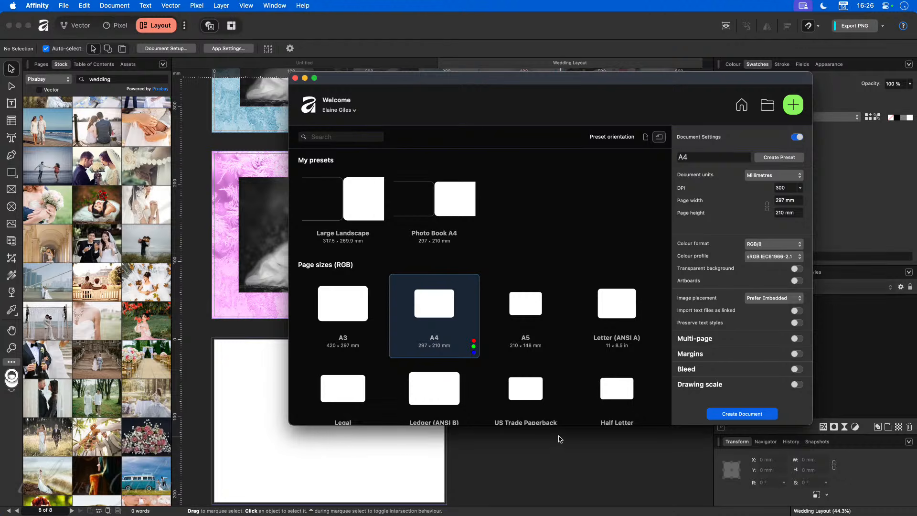
double_click(461, 198)
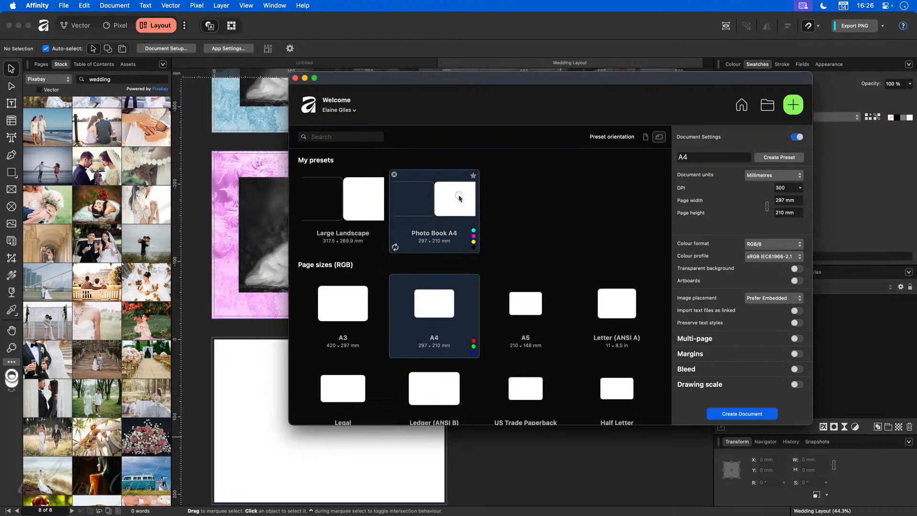
scroll(408, 334, "down", 10)
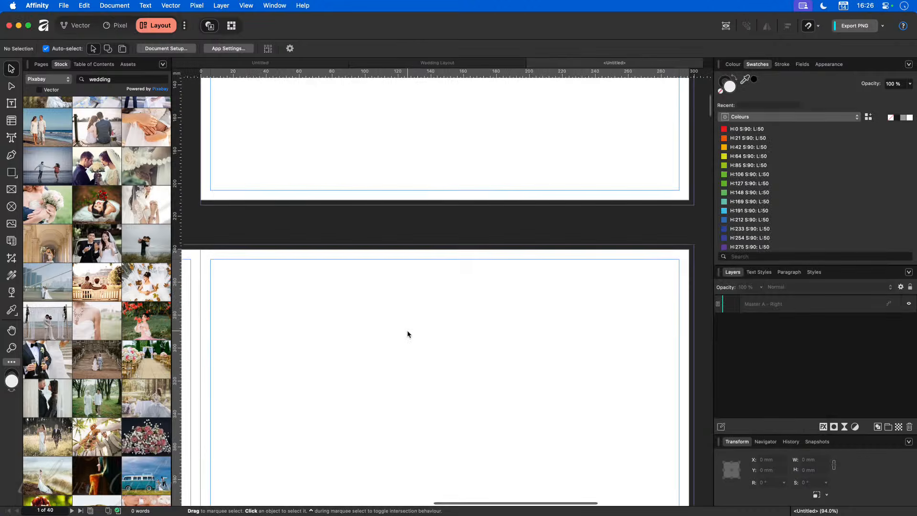
scroll(438, 384, "down", 5)
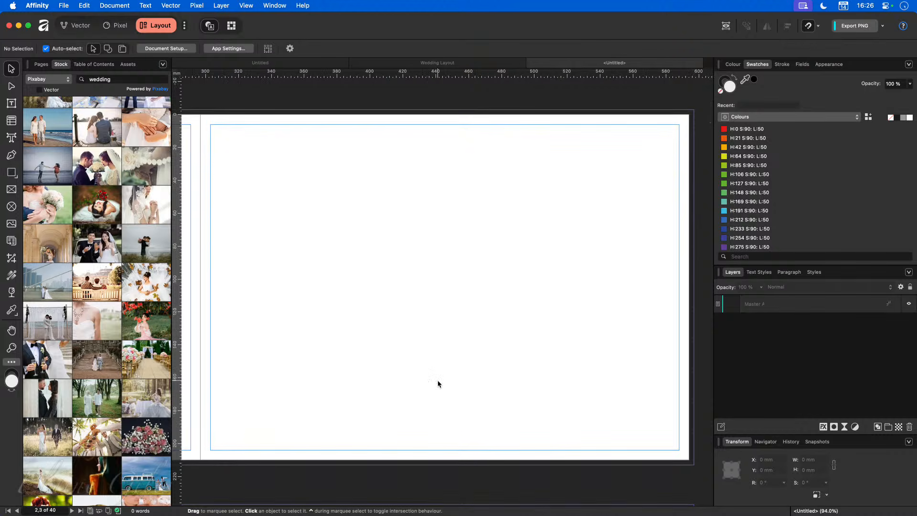
key("super+minus")
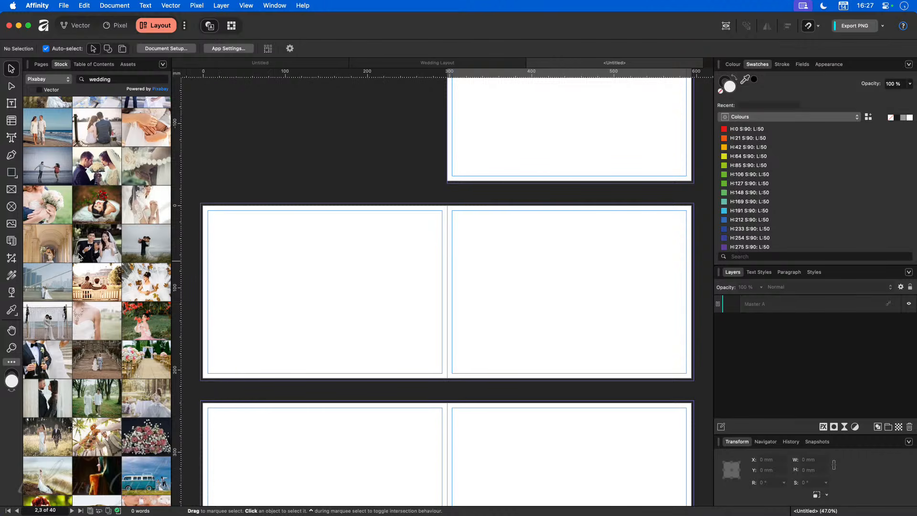
Step: Draw a page-sized picture frame and move it onto the spread's right page
left_click(10, 189)
left_click_drag(203, 206, 448, 378)
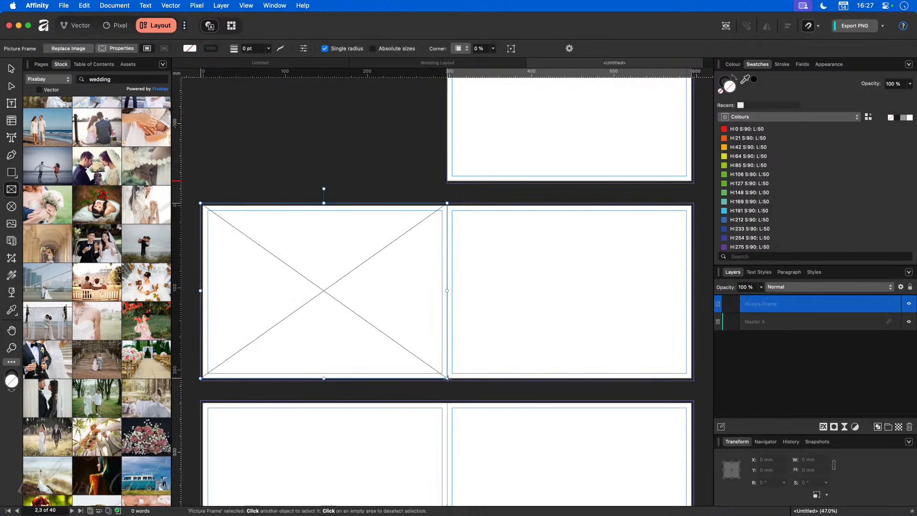
left_click(10, 68)
left_click_drag(301, 282, 569, 293)
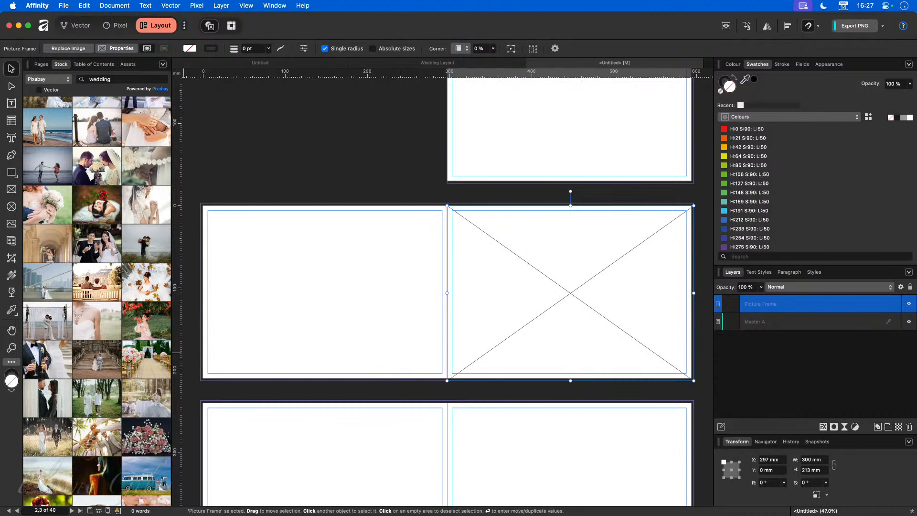
Step: Drop the world map image into the frame and shift its content slightly right
left_click_drag(3, 356, 576, 303)
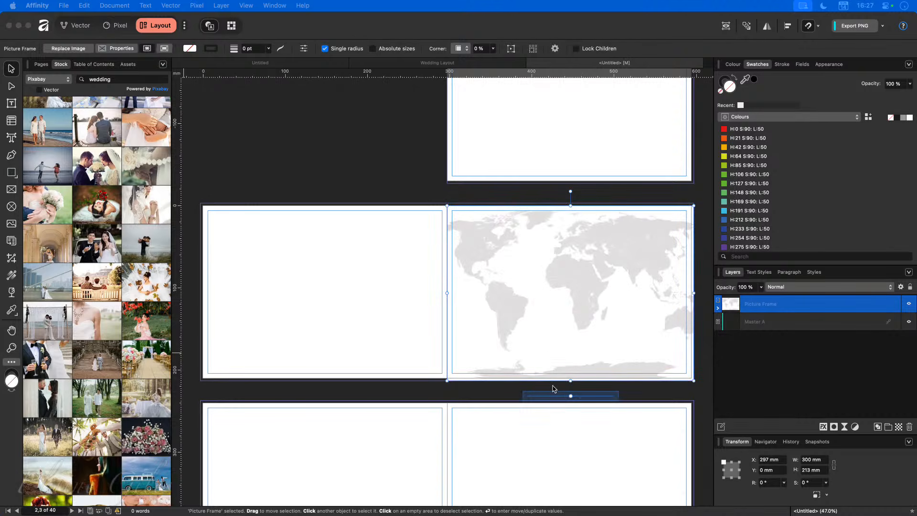
left_click(571, 294)
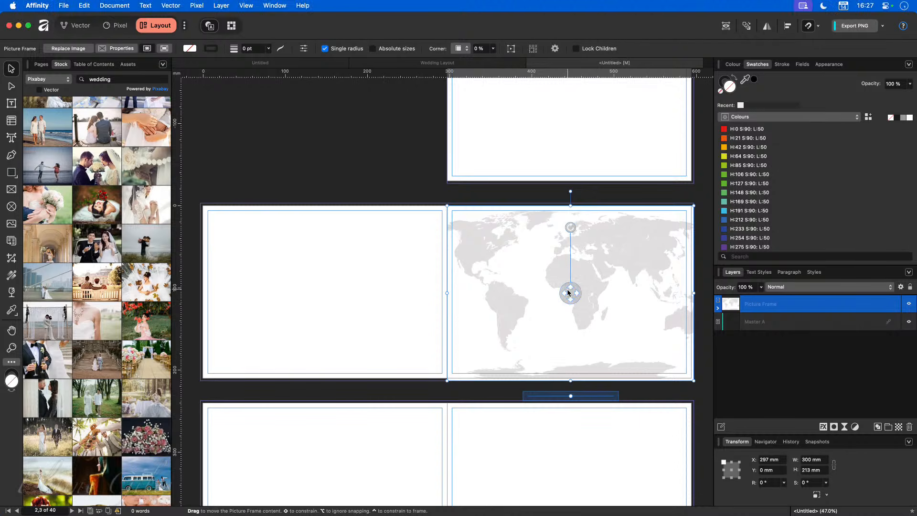
left_click_drag(571, 295, 597, 295)
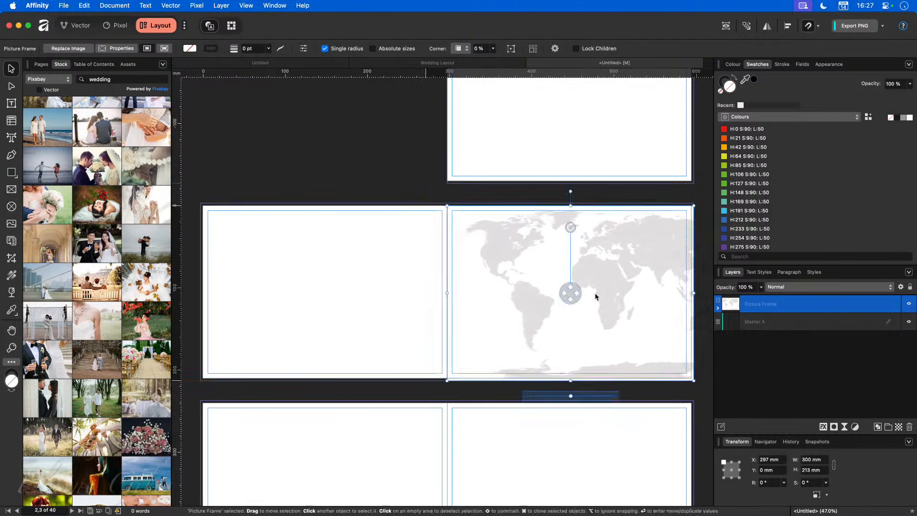
left_click(447, 386)
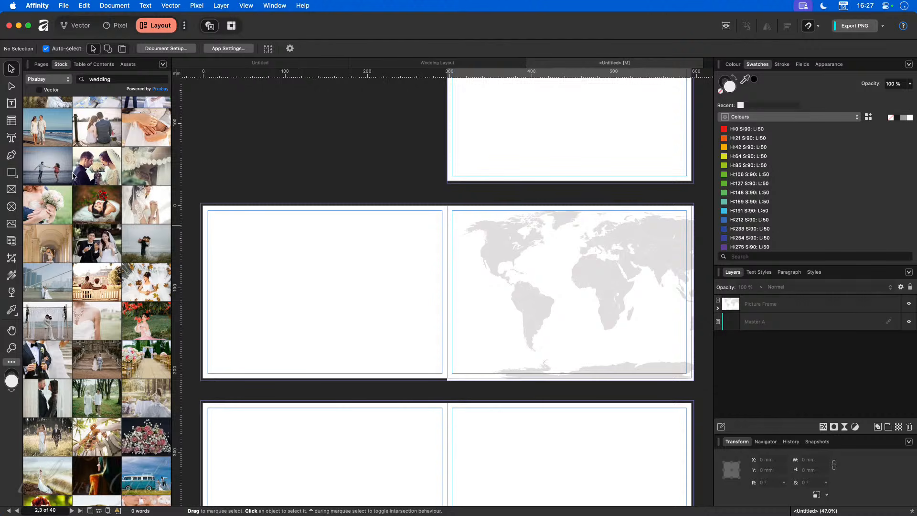
Step: Type the artistic title 'London to Seattle' at the top-left of the left page
left_click(11, 138)
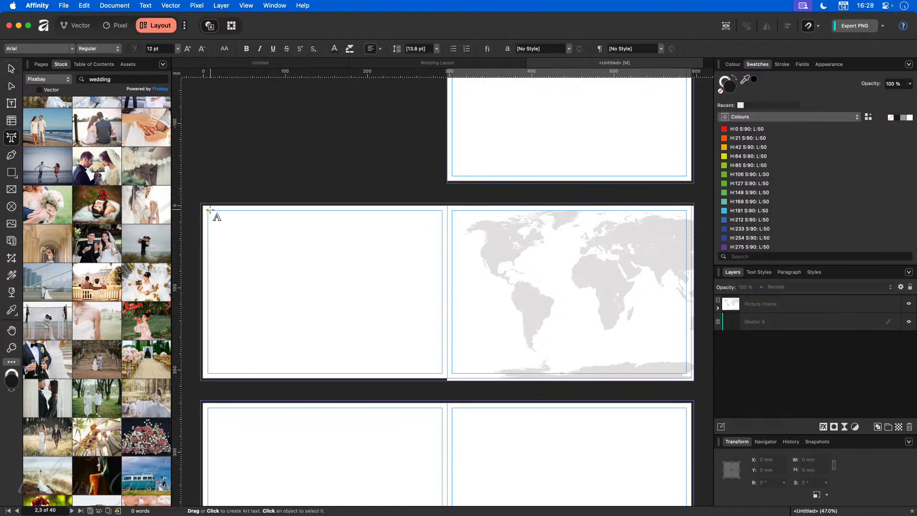
left_click_drag(207, 207, 237, 250)
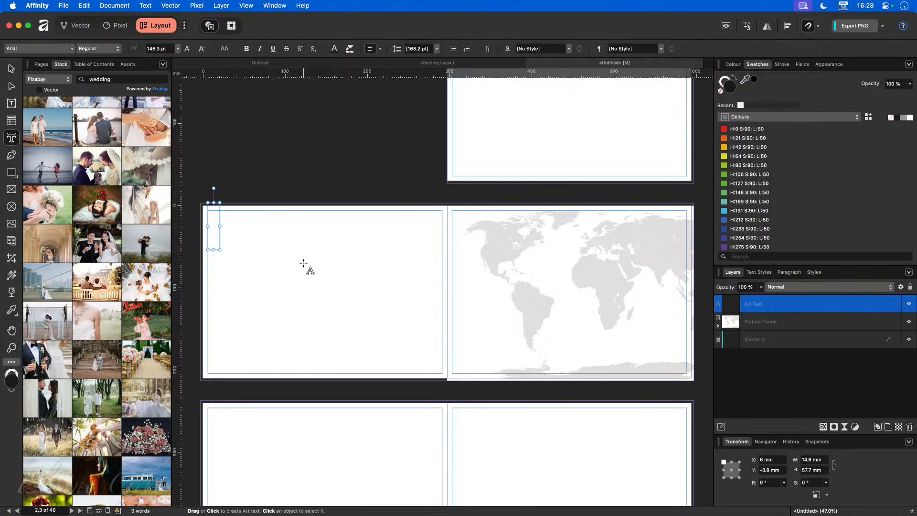
type("Lonmd")
key("BackSpace")
key("BackSpace")
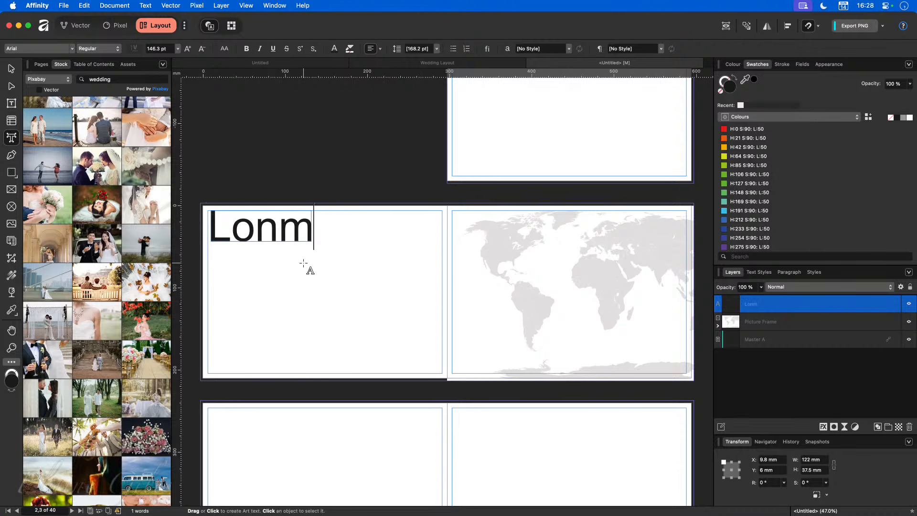
type("don to Seattle")
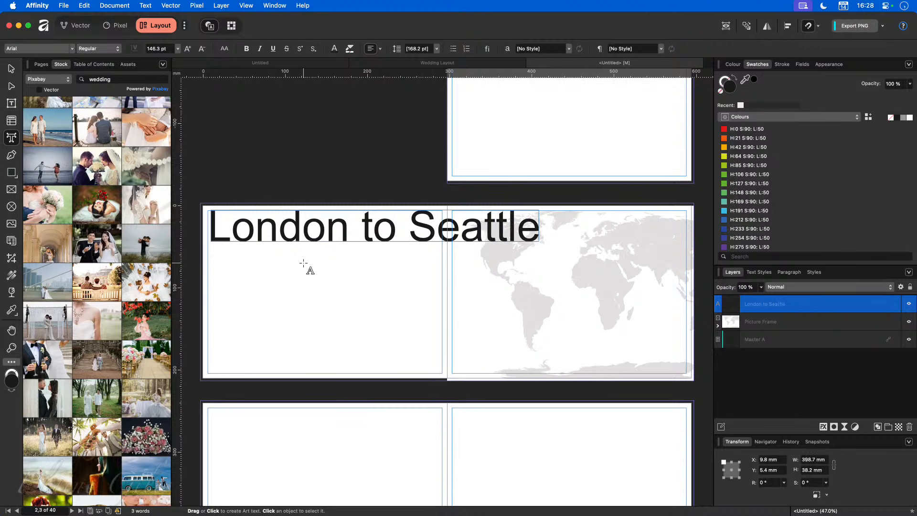
Step: Set the title in Trajan Pro at 77.2 pt, fit it to the left page width, and nudge it down
key("super+a")
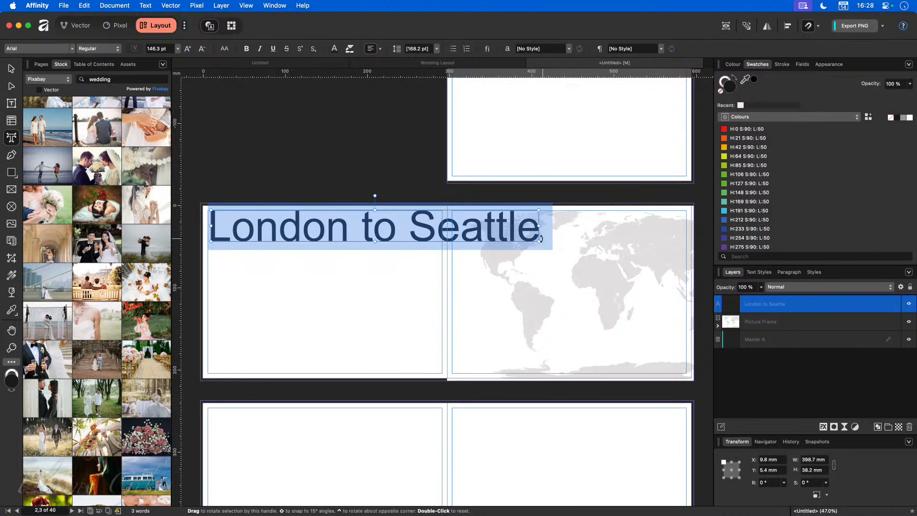
left_click_drag(539, 242, 443, 232)
left_click_drag(210, 234, 207, 233)
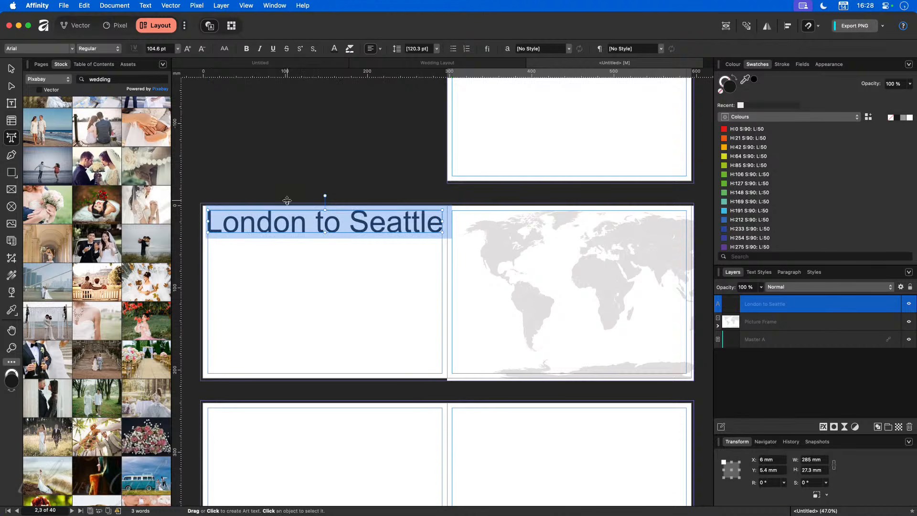
left_click(74, 49)
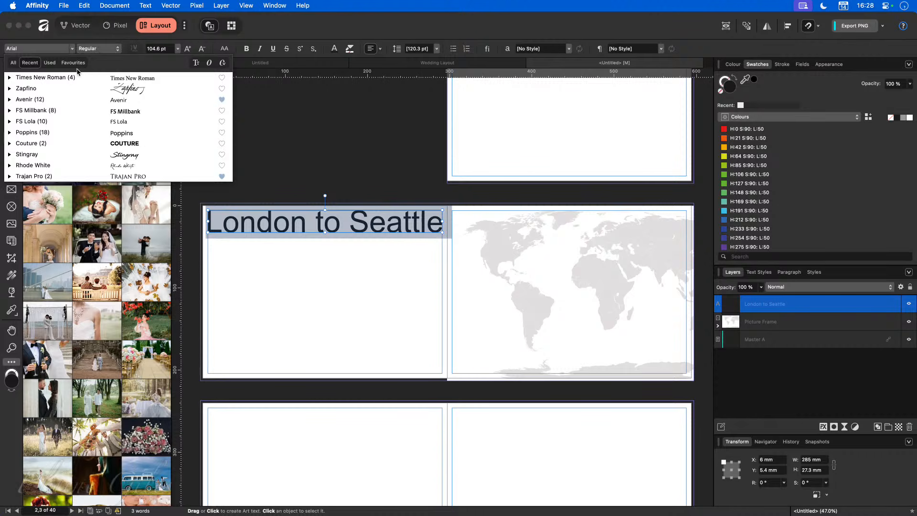
left_click(68, 179)
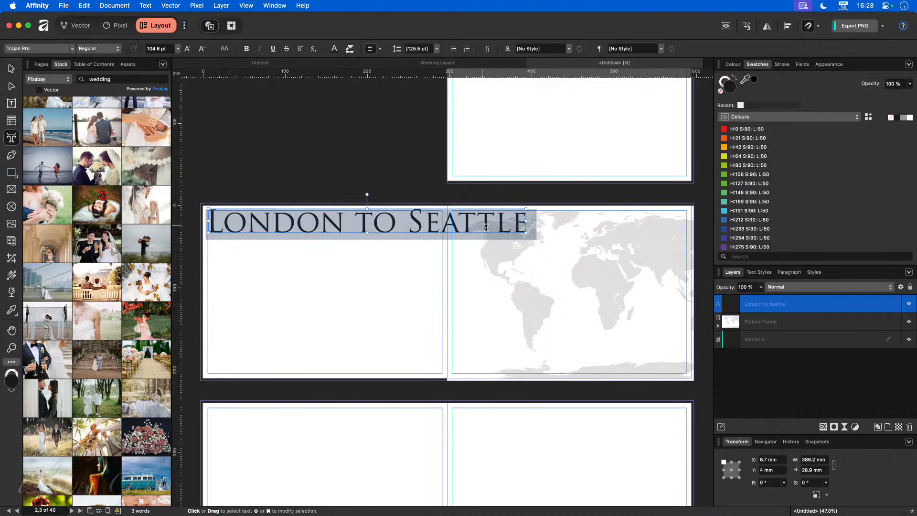
left_click_drag(527, 235, 443, 226)
left_click_drag(208, 227, 208, 229)
key("Escape")
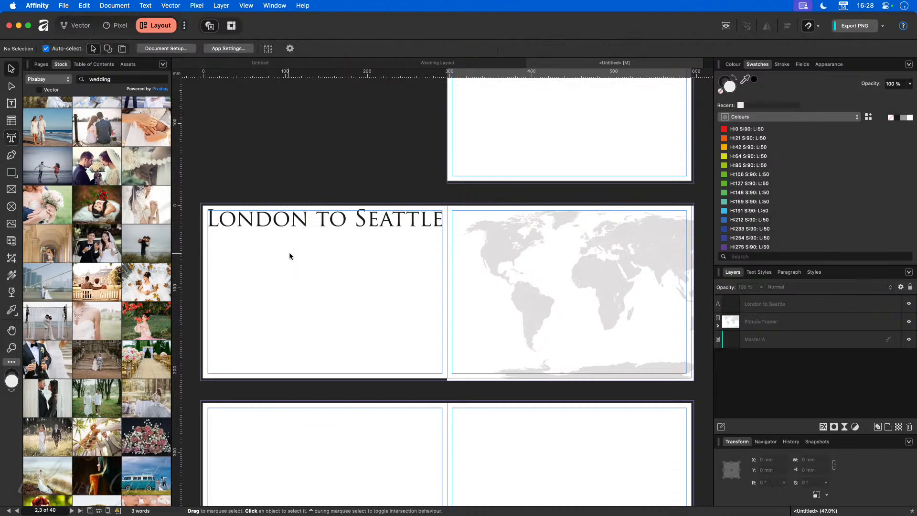
left_click_drag(341, 221, 342, 226)
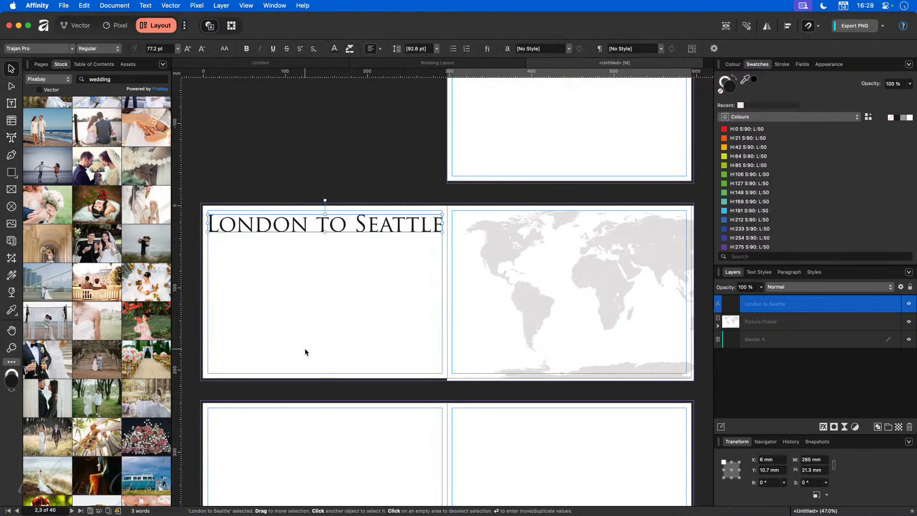
left_click(305, 304)
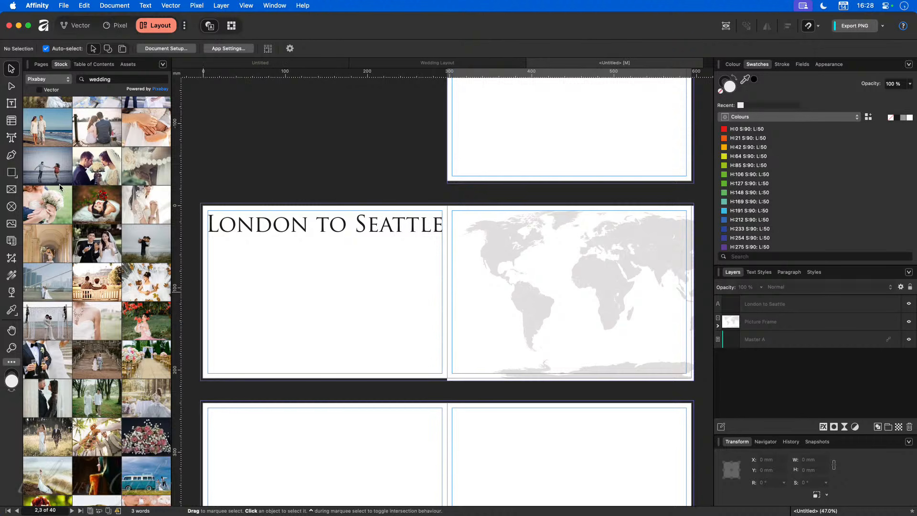
Step: Draw a square picture frame below the title, duplicate it alongside, and align both to the margin
left_click(11, 190)
left_click_drag(223, 259, 325, 361)
key("Escape")
left_click_drag(298, 316, 375, 303)
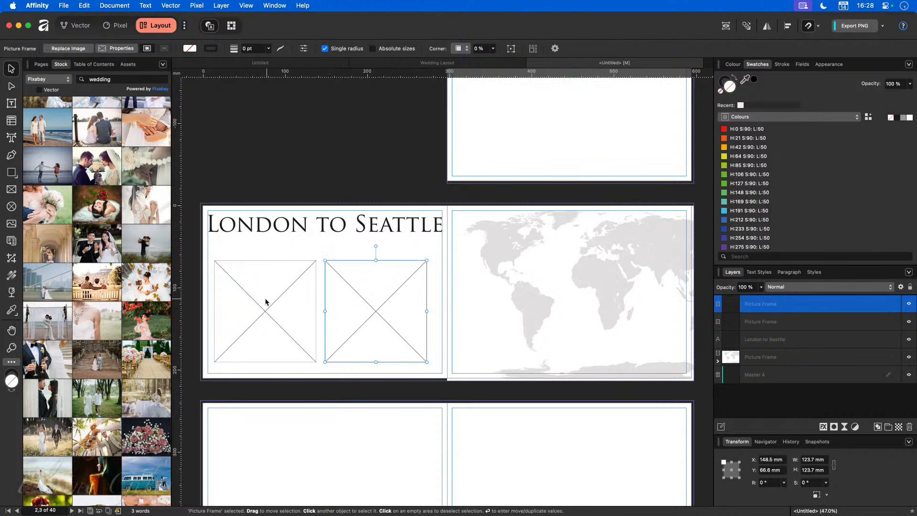
left_click(264, 301, "shift")
left_click_drag(264, 302, 266, 304)
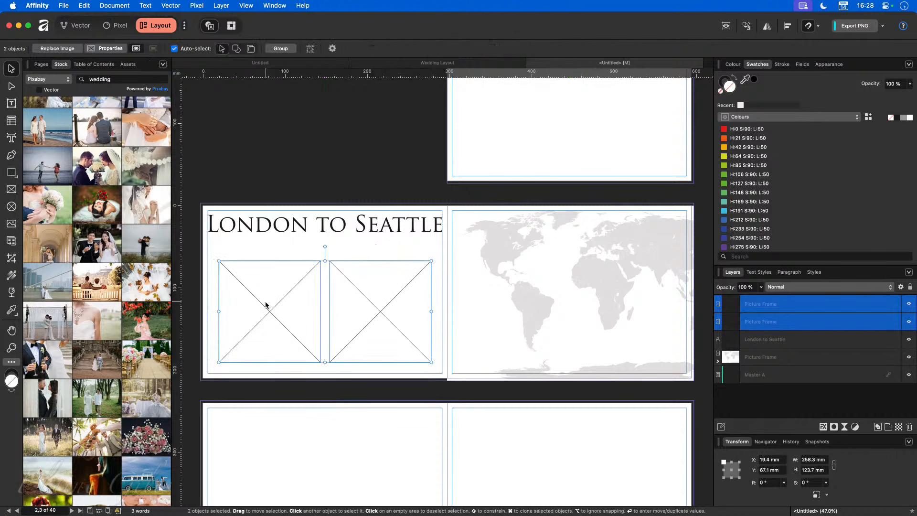
left_click(330, 377)
Step: Search the Stock photos for 'london' instead of 'wedding'
left_click(106, 81)
double_click(106, 81)
type("london")
key("Return")
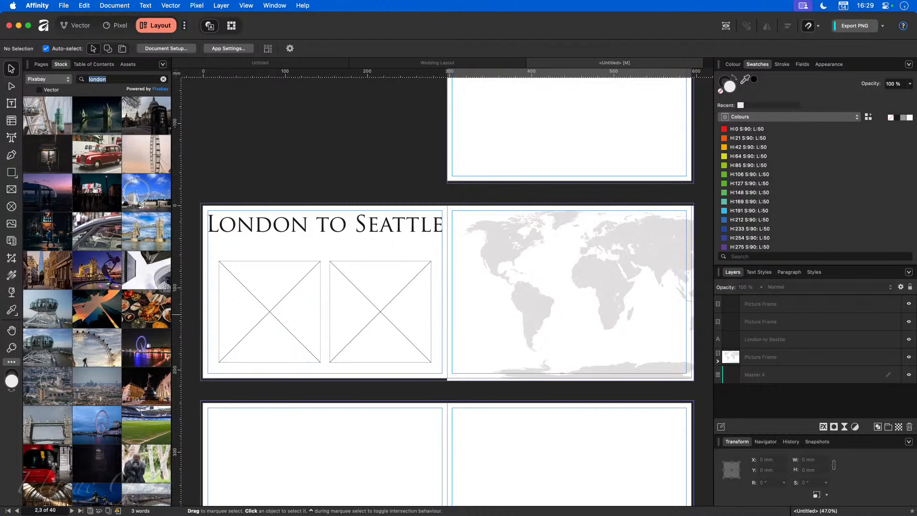
scroll(88, 378, "down", 4)
scroll(88, 377, "down", 2)
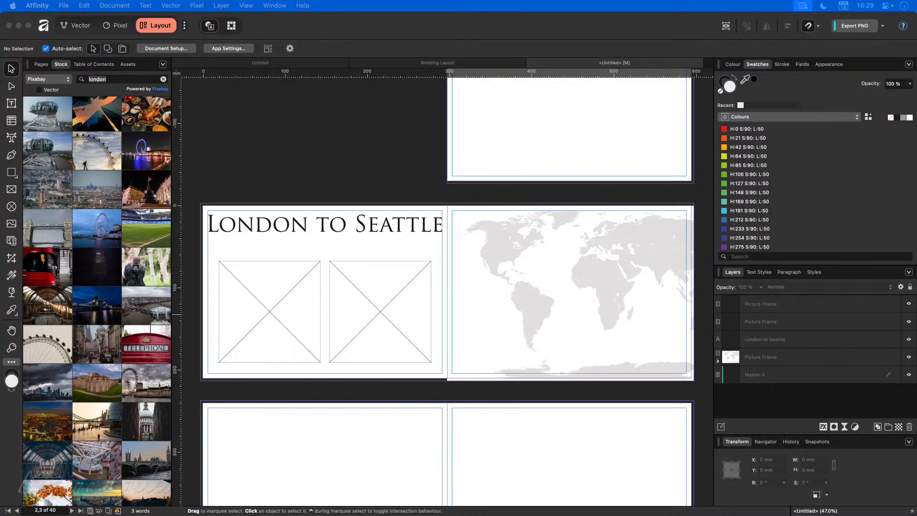
Step: Place a London Big Ben photo in the left frame and a Seattle Space Needle photo in the right
left_click_drag(51, 318, 246, 362)
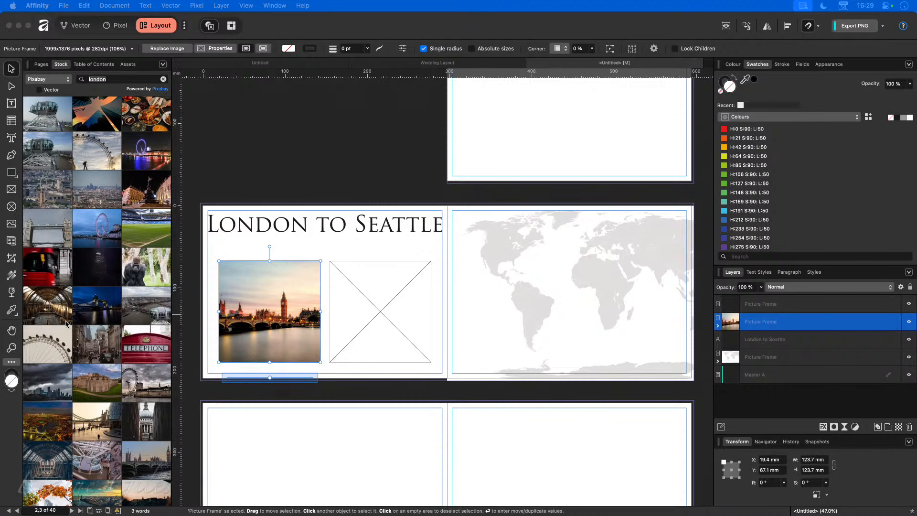
left_click_drag(1, 351, 385, 301)
mouse_move(384, 330)
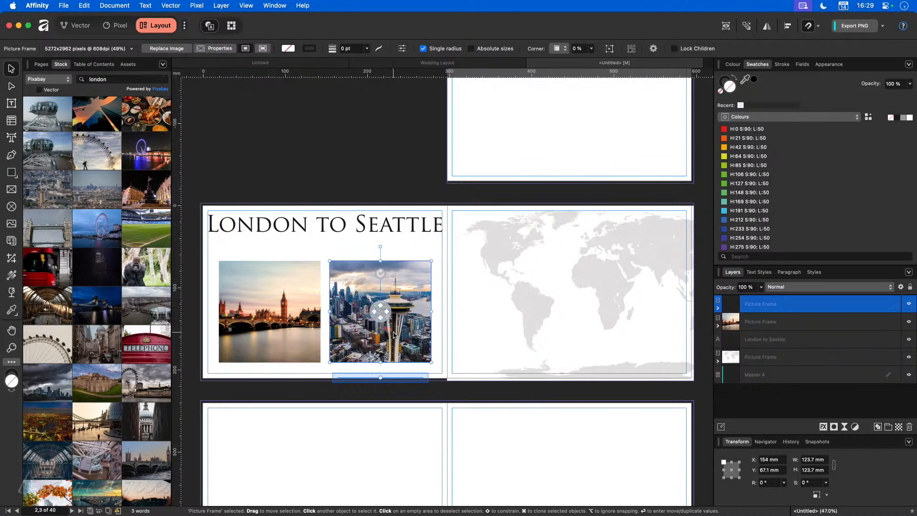
left_click_drag(381, 311, 391, 313)
left_click(415, 242)
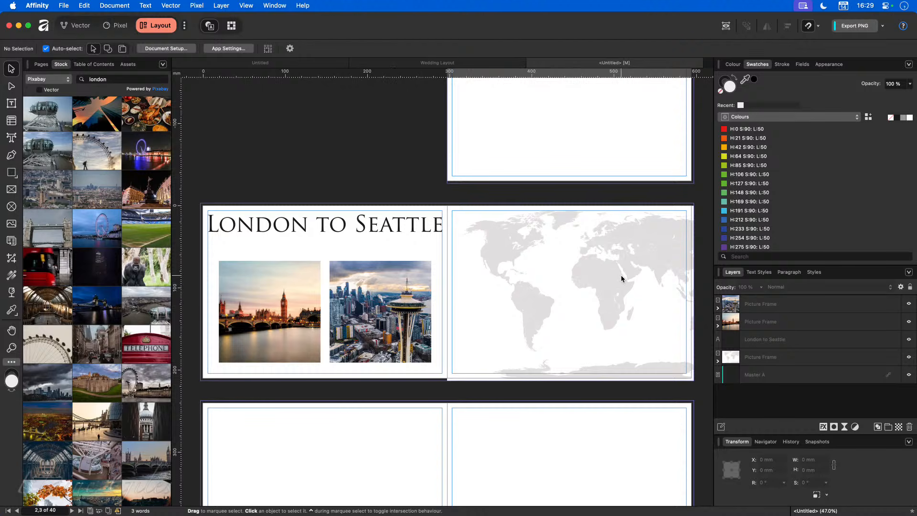
Step: Draw a straight route line across the map from London to Seattle
scroll(629, 237, "up", 10)
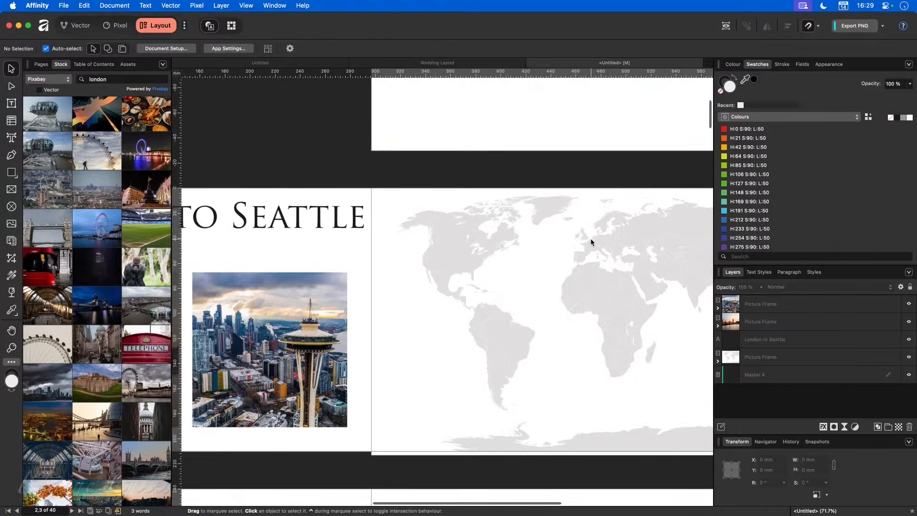
scroll(597, 254, "up", 1)
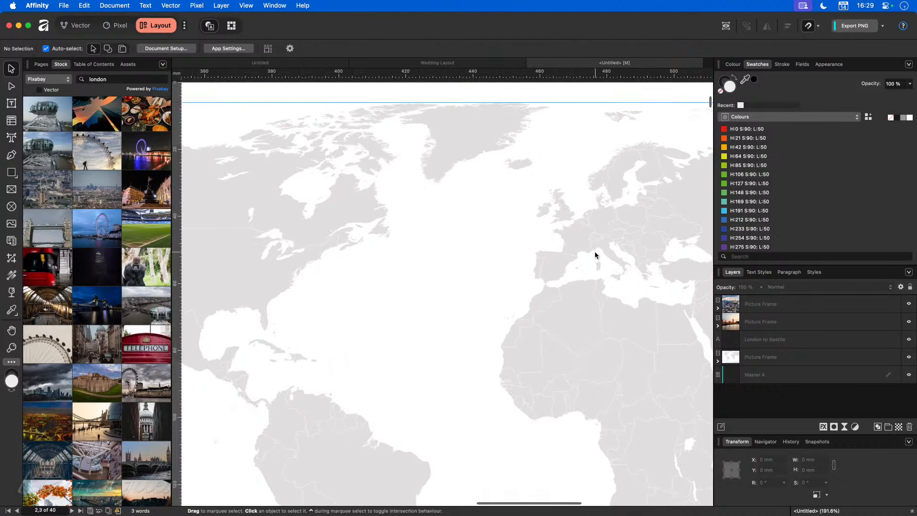
scroll(510, 275, "down", 3)
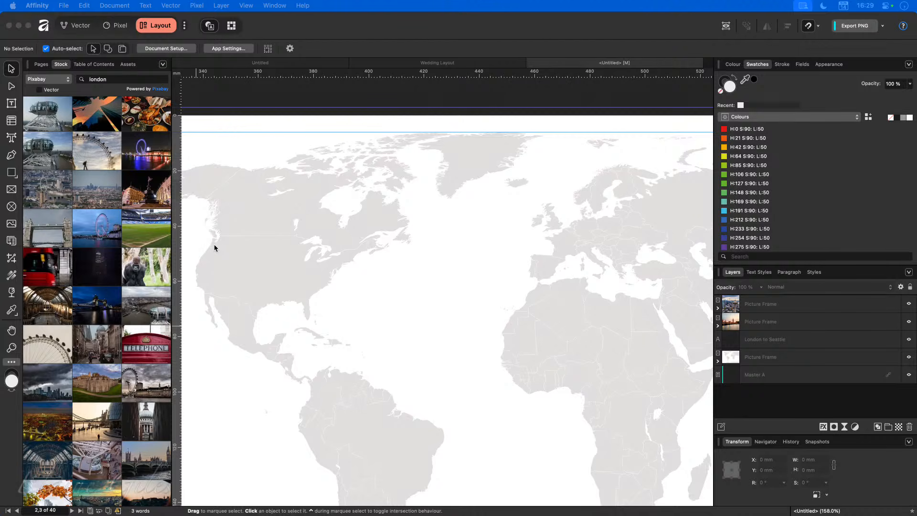
left_click(11, 155)
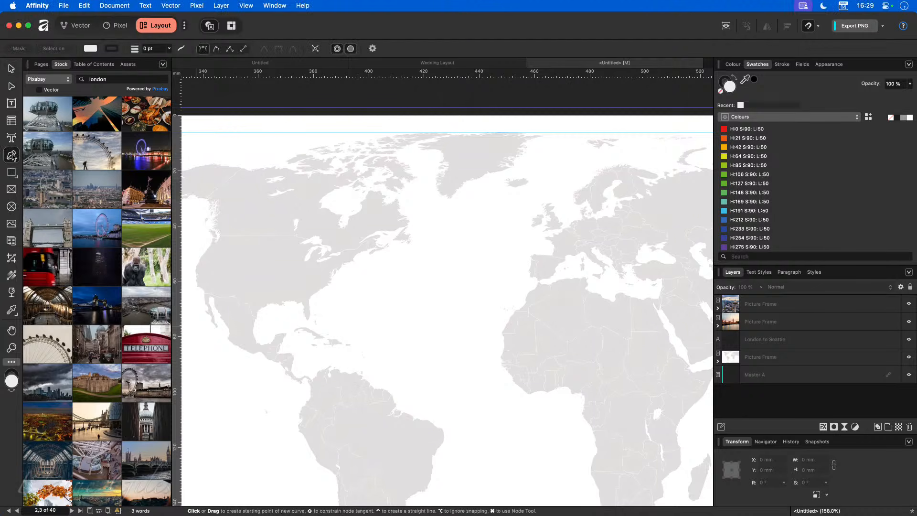
left_click(557, 226)
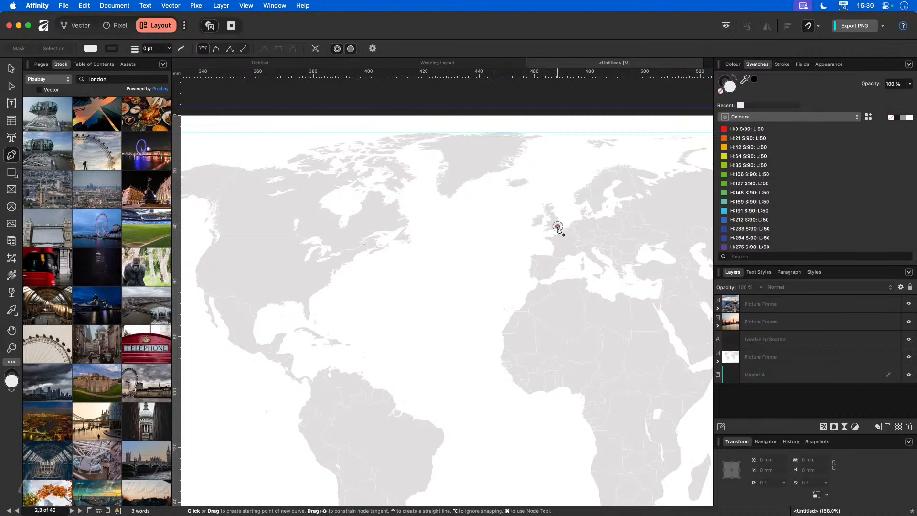
left_click(217, 244)
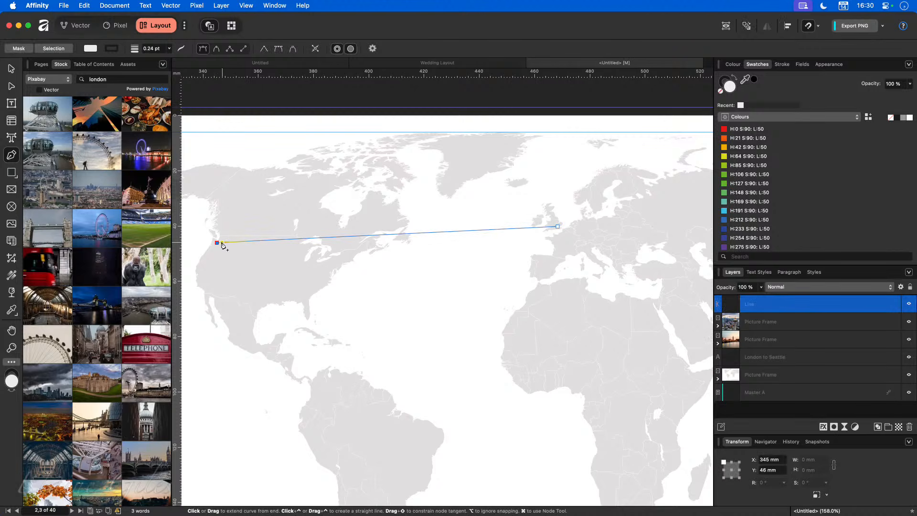
left_click(13, 70)
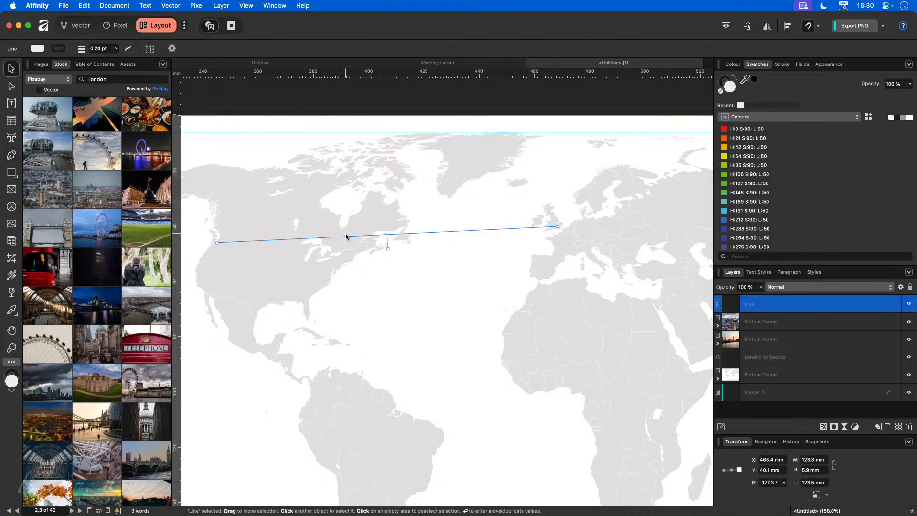
Step: Colour the line's stroke Red from the Apple swatch palette
scroll(346, 236, "up", 10)
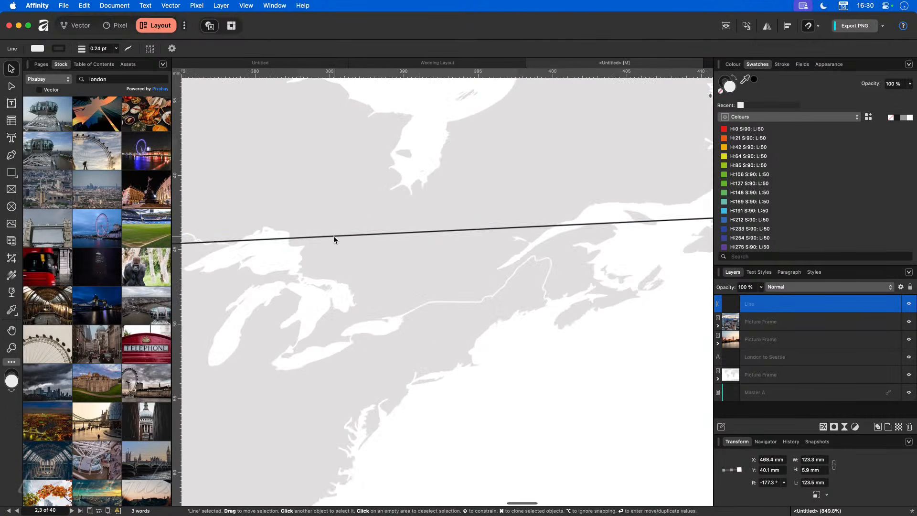
scroll(337, 236, "up", 2)
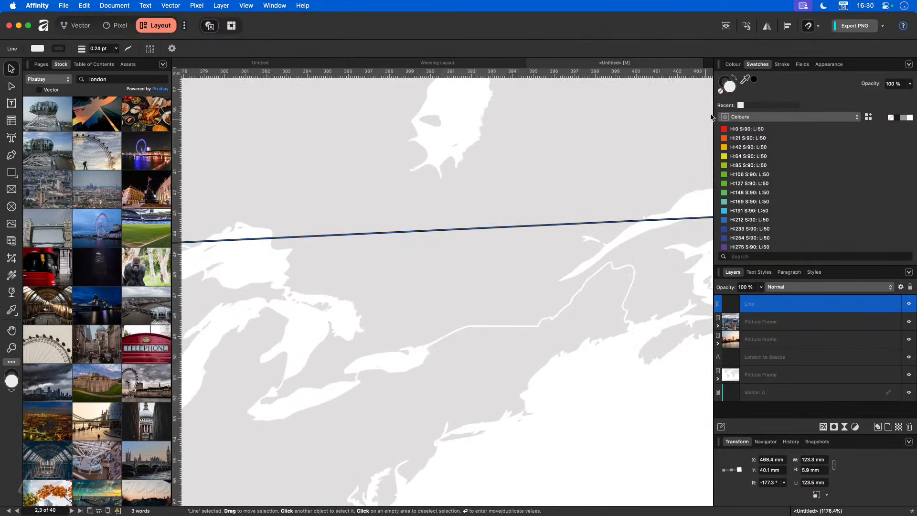
left_click(723, 80)
left_click(745, 118)
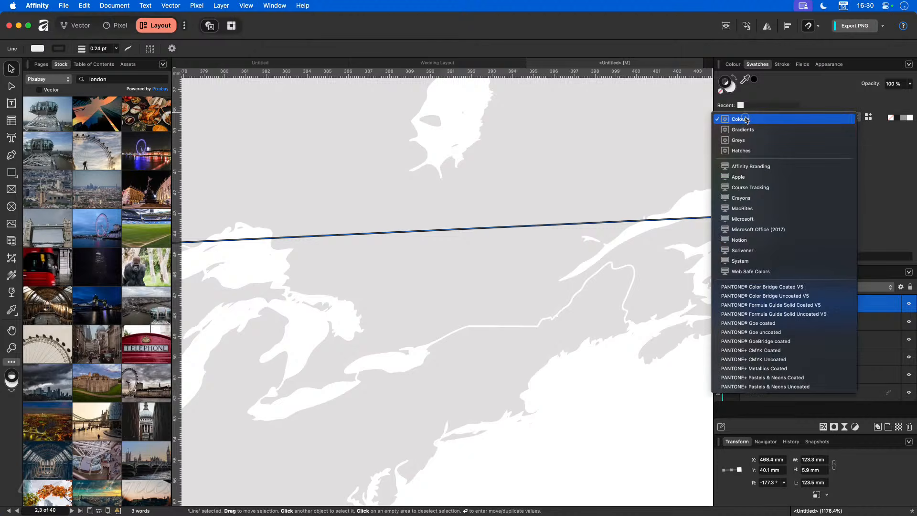
left_click(738, 177)
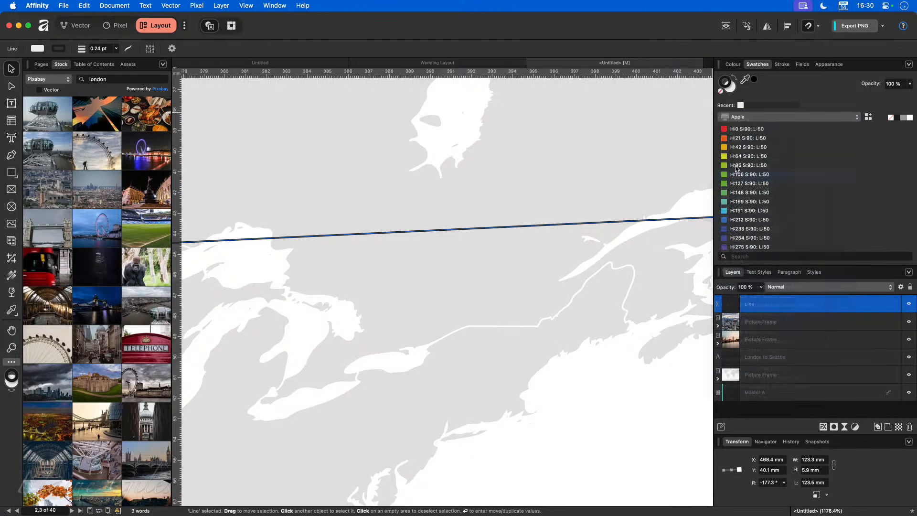
left_click(731, 202)
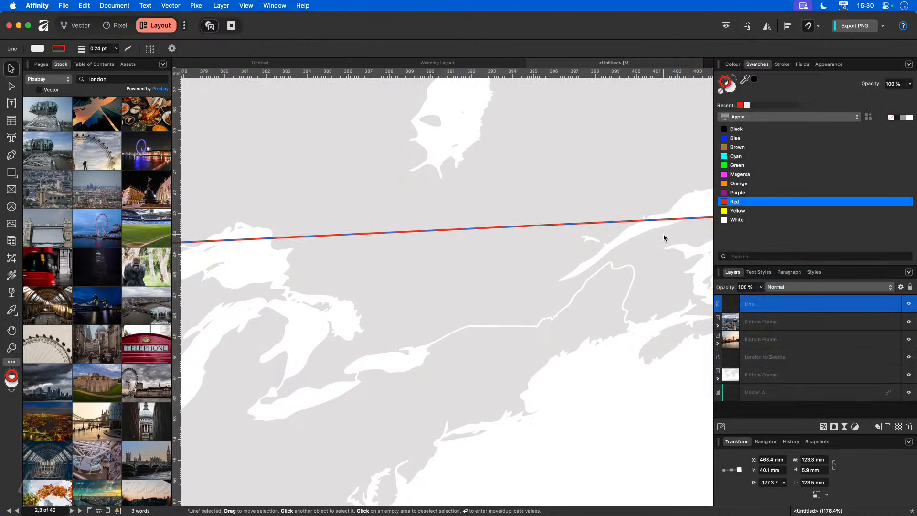
Step: Thicken the red line to a 1 pt stroke width
left_click(783, 65)
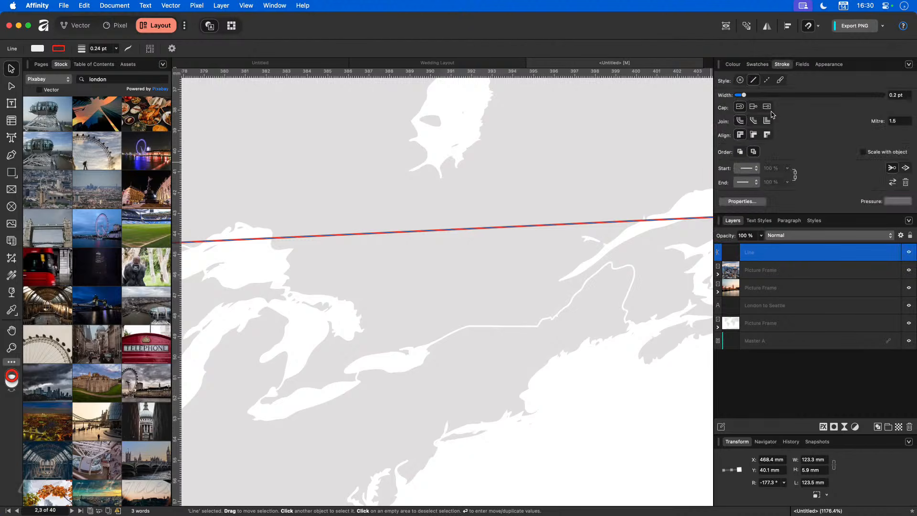
left_click_drag(746, 96, 769, 96)
scroll(439, 260, "down", 3)
scroll(439, 257, "down", 6)
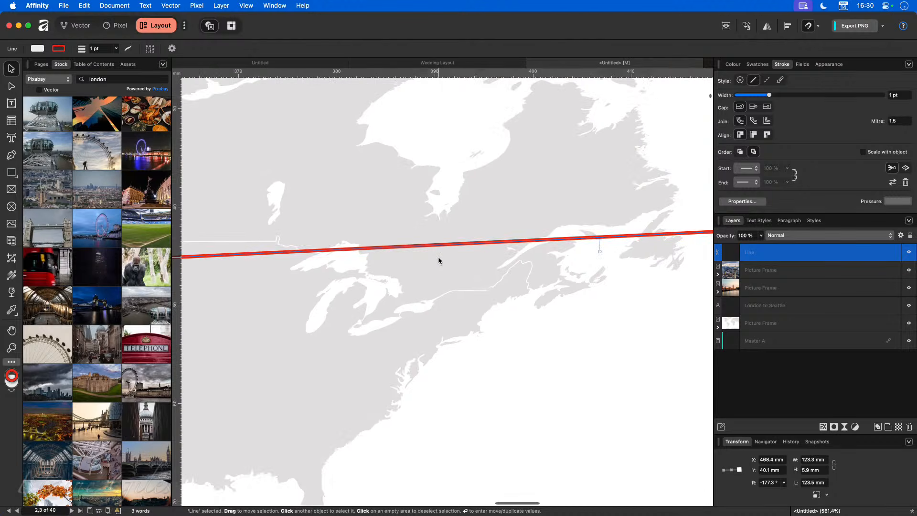
scroll(438, 256, "down", 2)
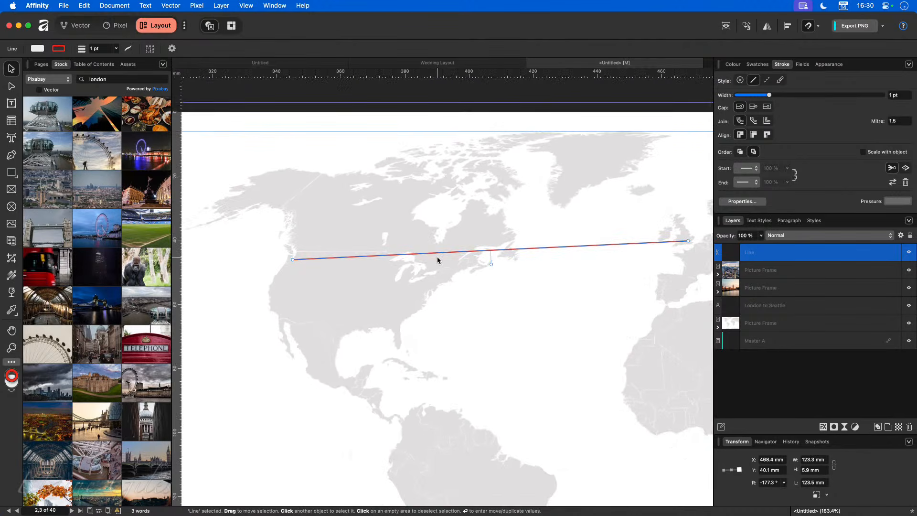
left_click(758, 169)
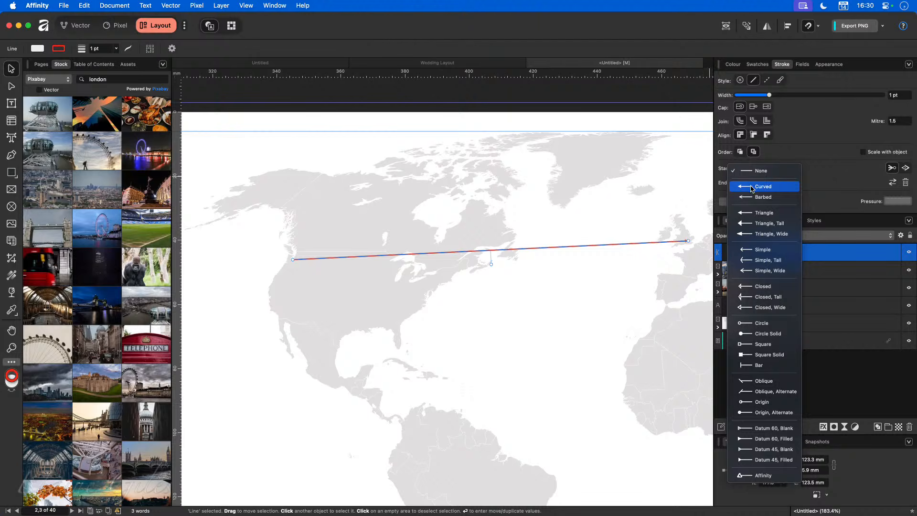
Step: Widen the line to 3 pt with a single arrowhead at its Seattle end, removing the other
left_click(753, 187)
left_click(753, 183)
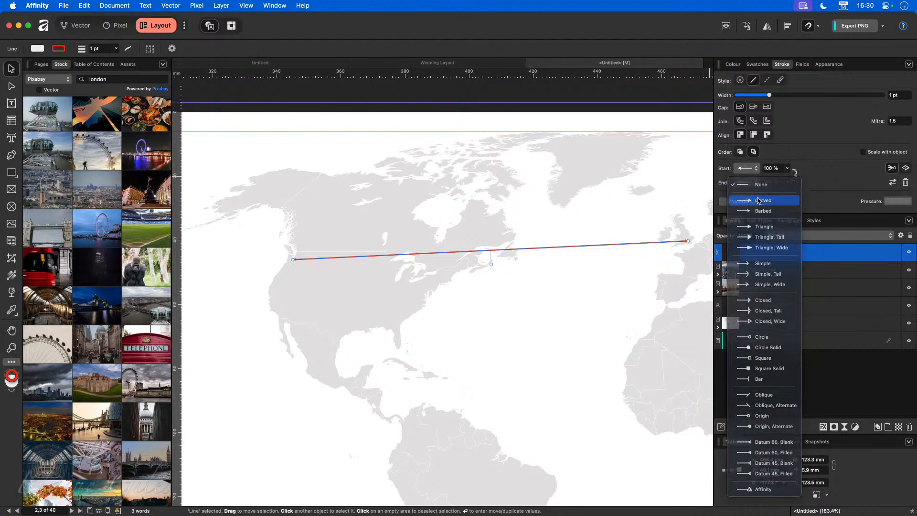
left_click(759, 231)
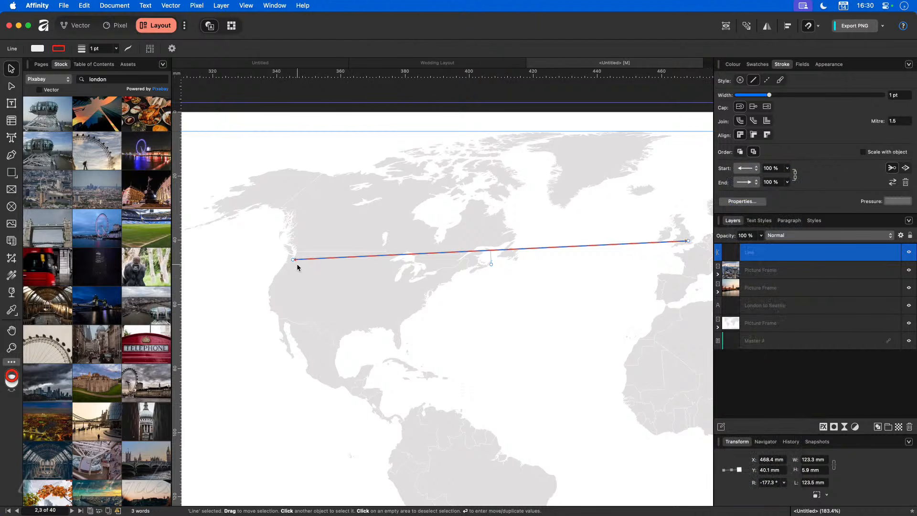
mouse_move(770, 95)
left_mouse_down()
mouse_move(792, 95)
mouse_move(777, 97)
left_mouse_up()
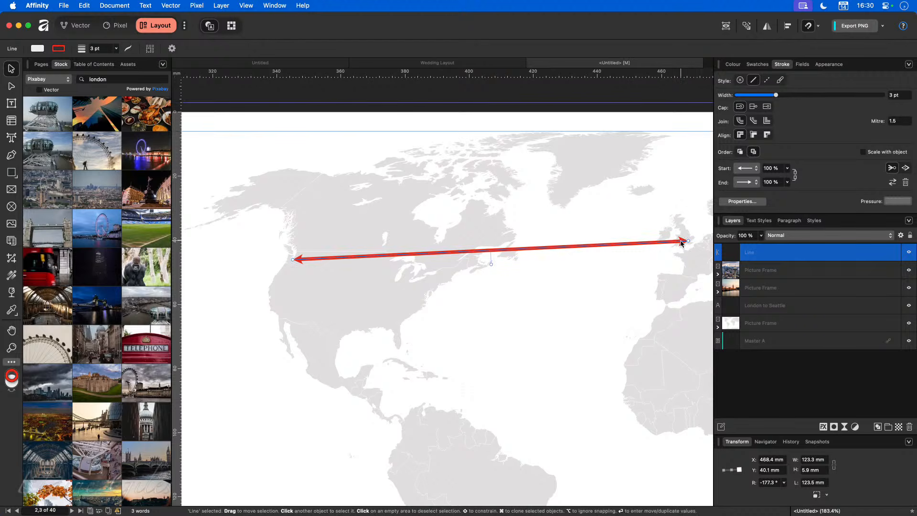
left_click(756, 169)
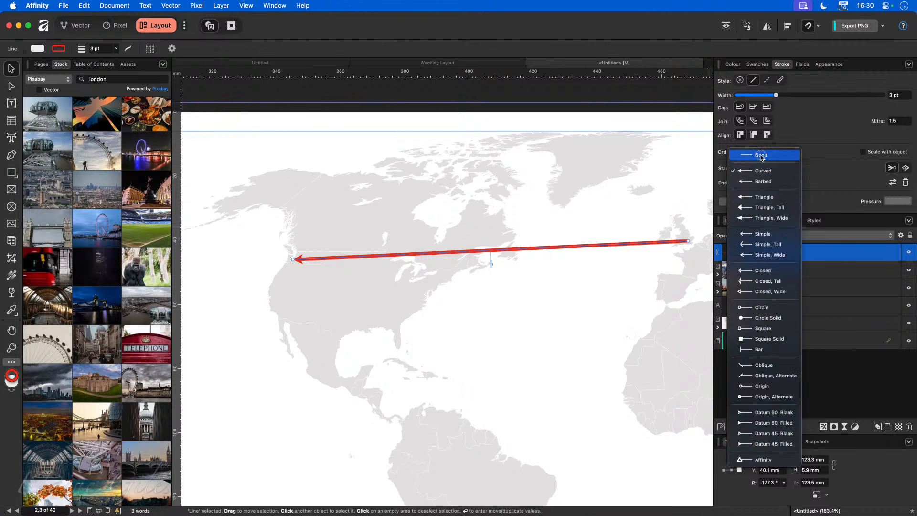
left_click(760, 155)
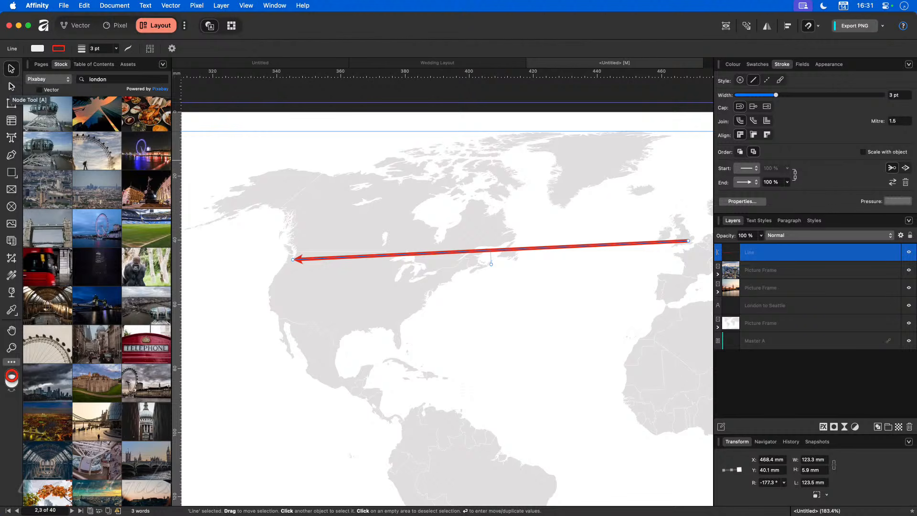
Step: Pull the line's middle upward into an arc and set its fill to None
left_click(11, 86)
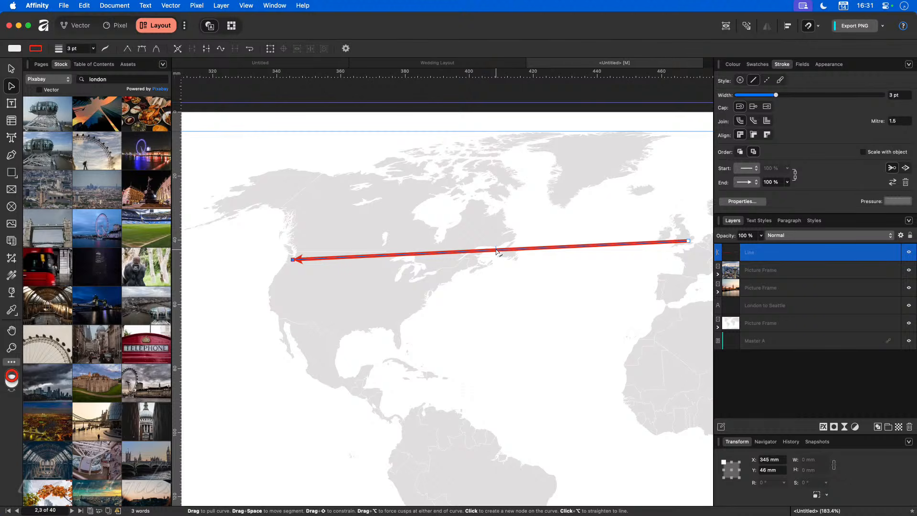
left_click_drag(495, 247, 493, 222)
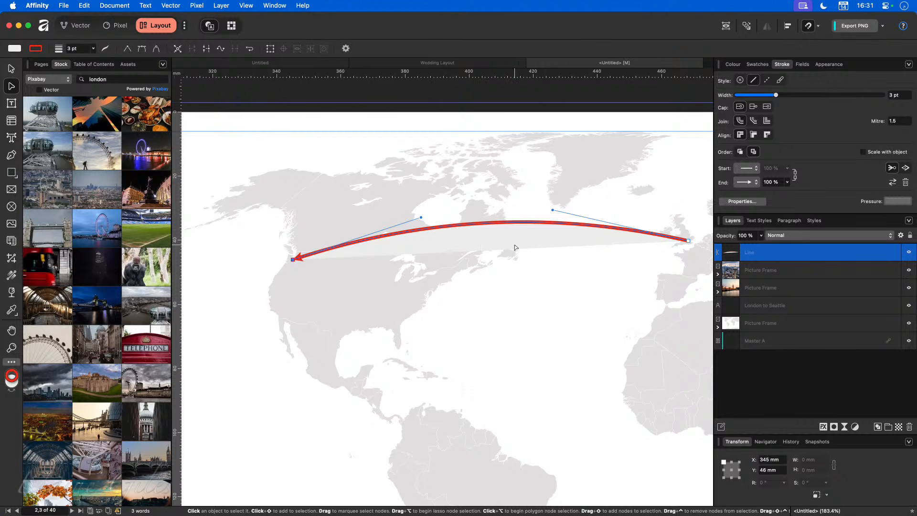
left_click(735, 64)
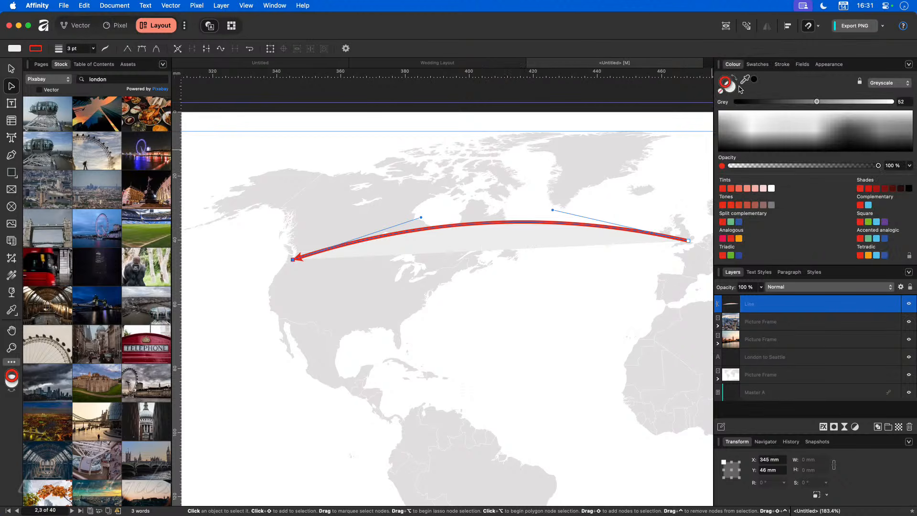
left_click(731, 89)
left_click(721, 92)
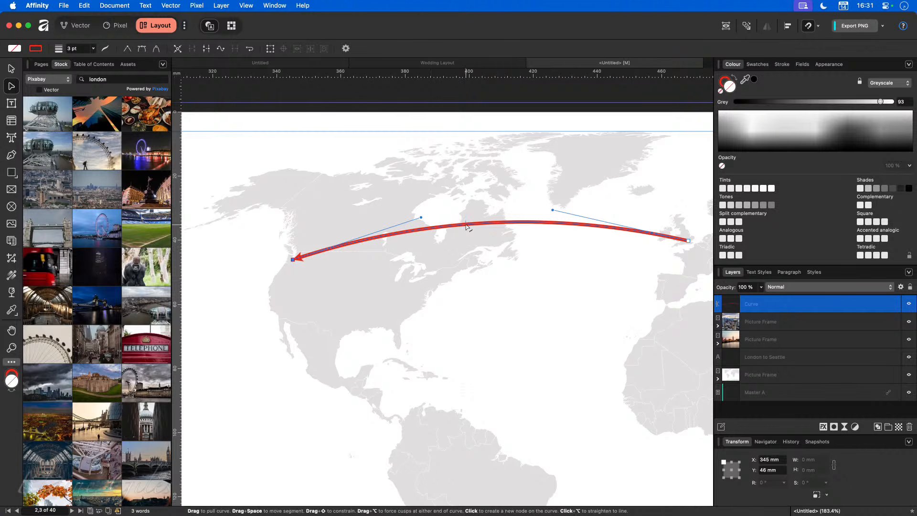
left_click(783, 65)
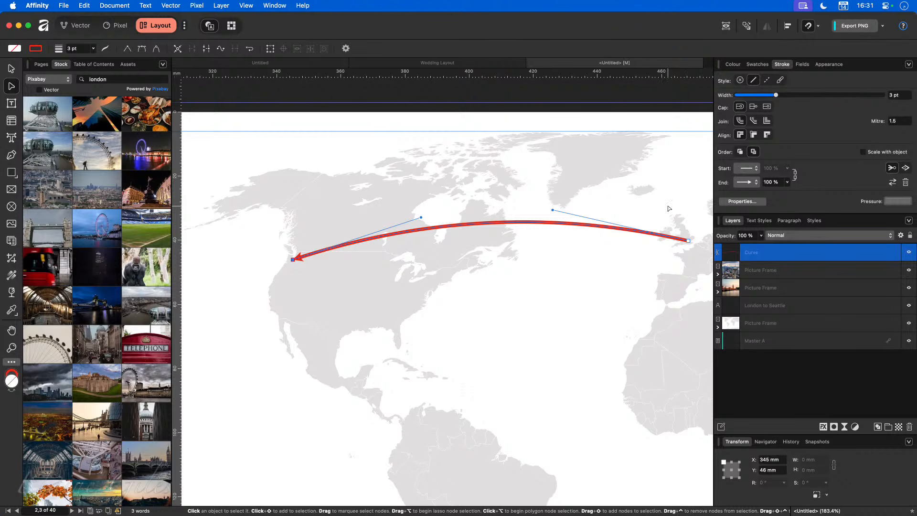
Step: Make the arc a dashed line with dash 3 and gap 3
left_click(767, 80)
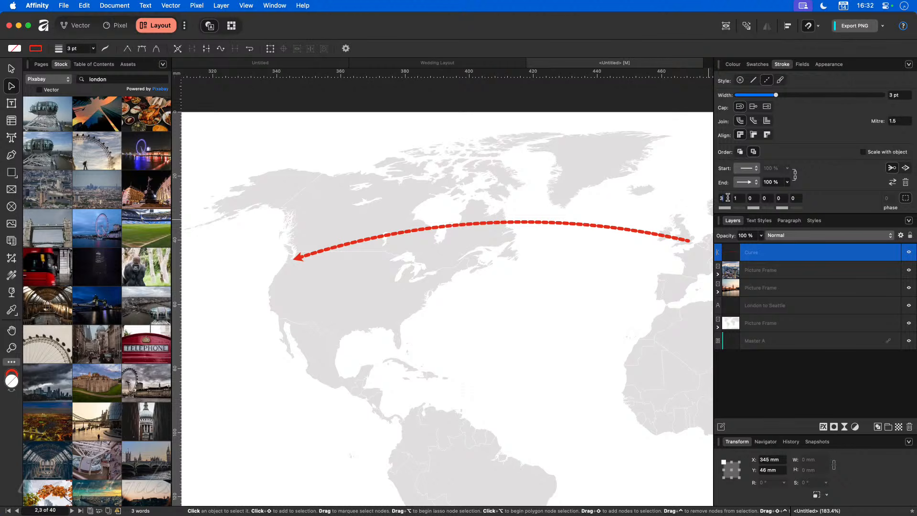
type("3")
key("Tab")
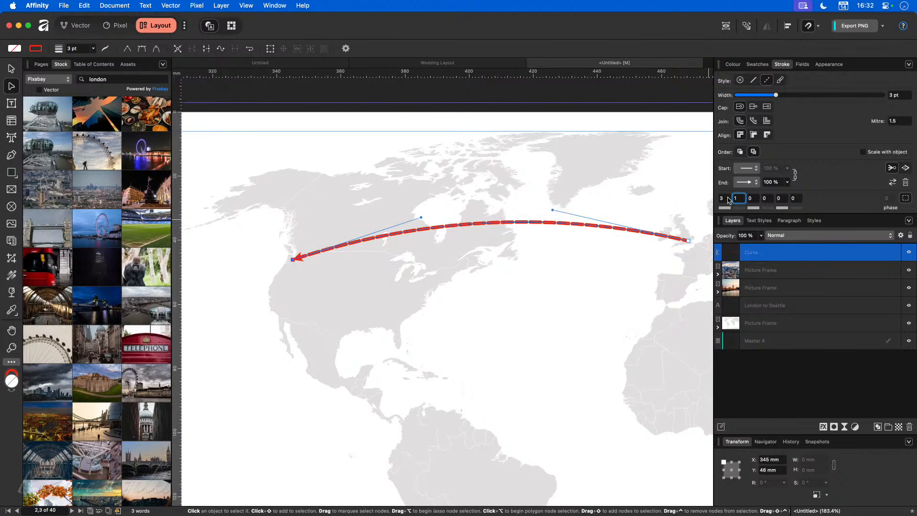
type("3")
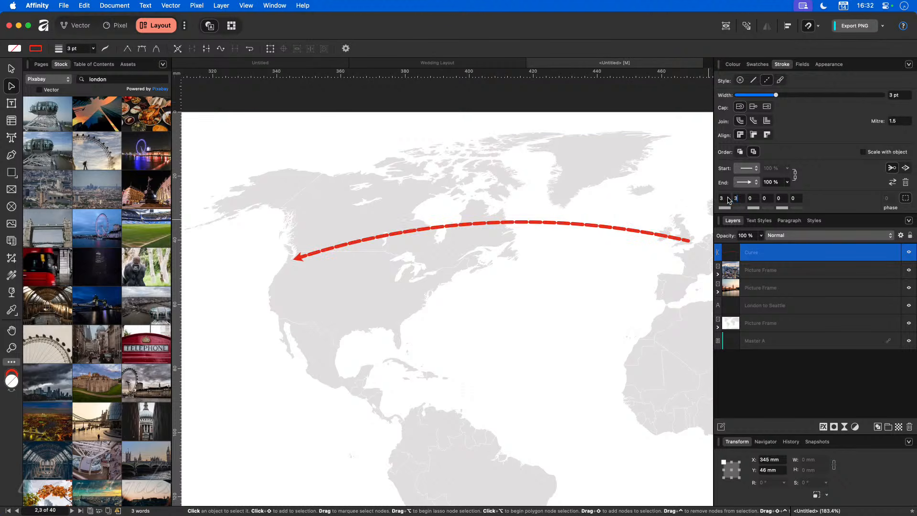
key("Tab")
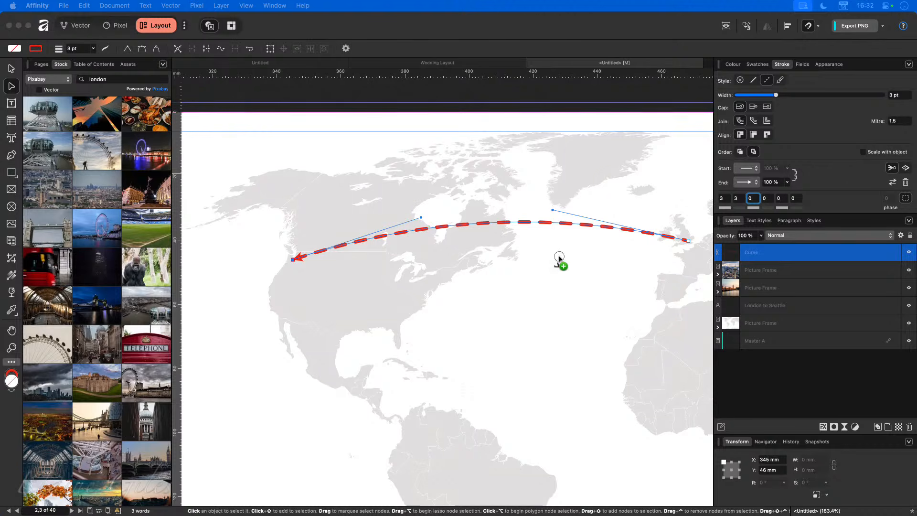
Step: Undo an accidental map frame change and reselect the dashed curve
left_click(557, 301)
left_click(518, 284)
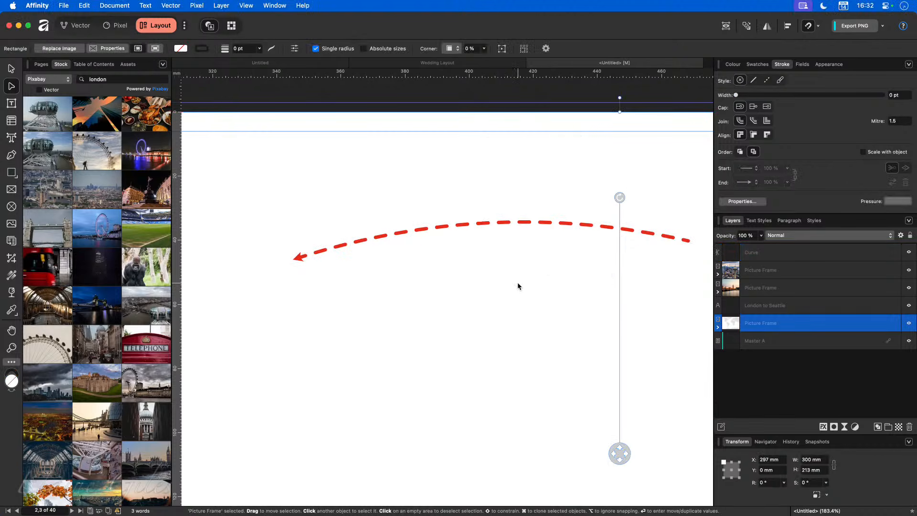
key("super+z")
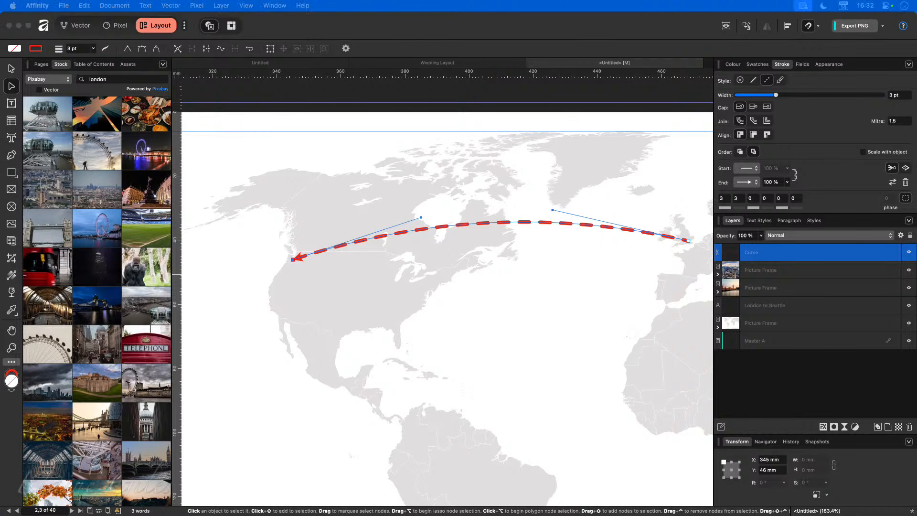
left_click_drag(18, 189, 529, 119)
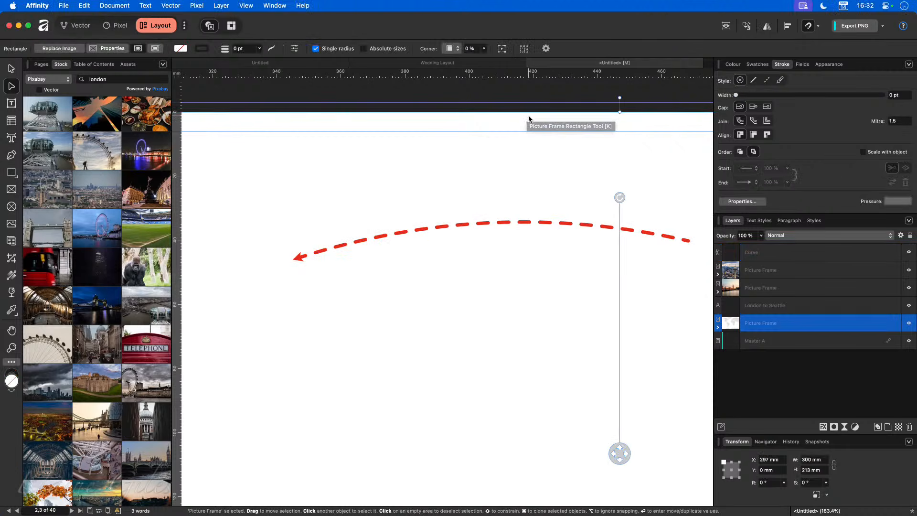
key("super+z")
key("super+z")
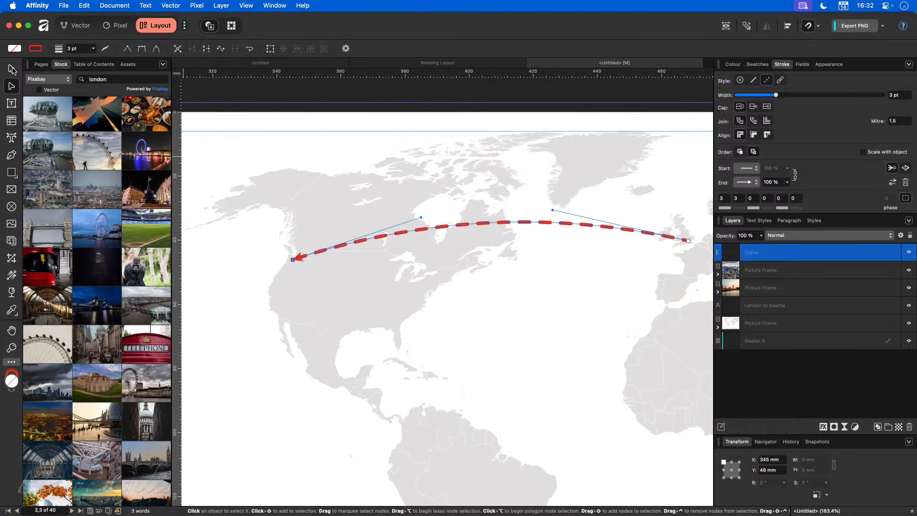
left_click(15, 70)
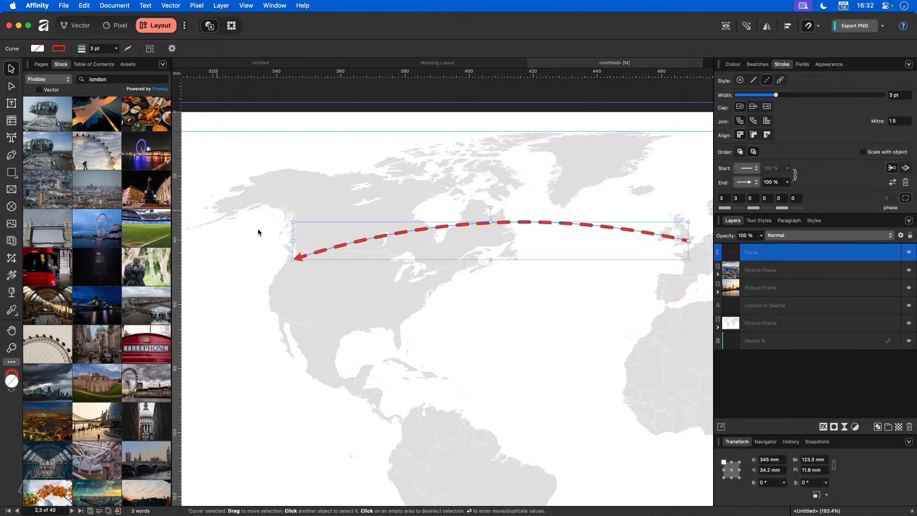
Step: Lock the map frame, title text, both photo frames and the Curve layer
left_click(896, 324)
left_click(897, 306)
left_click(896, 287)
left_click(896, 270)
left_click(896, 252)
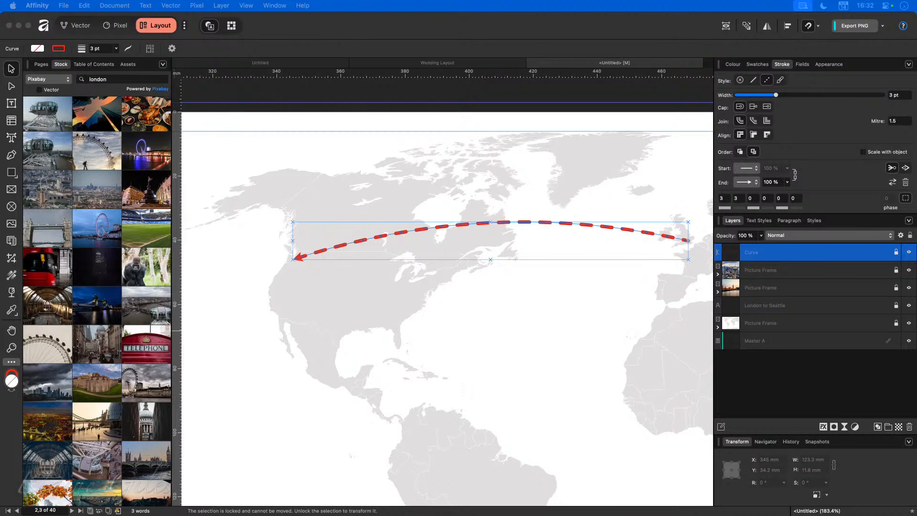
Step: Place the airplane-mode-on.svg icon on the map above the dashed arc
left_click_drag(219, 127, 484, 208)
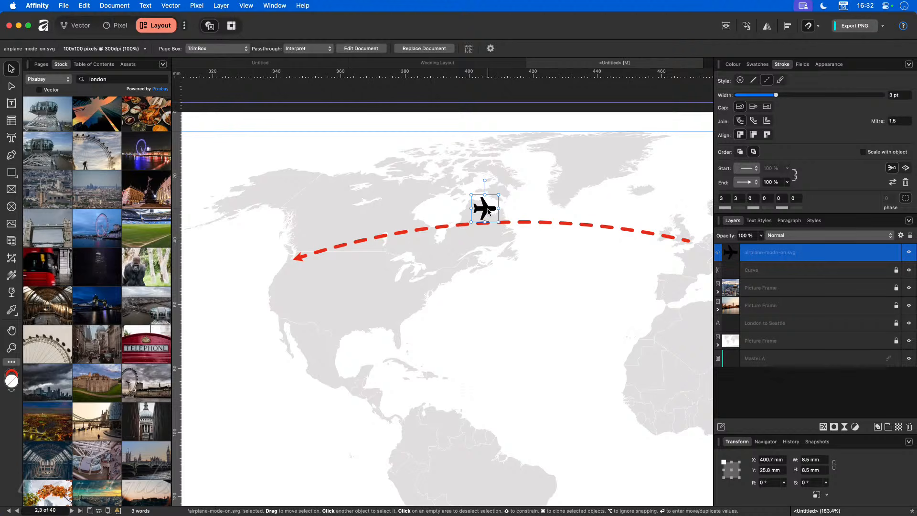
scroll(489, 208, "up", 5)
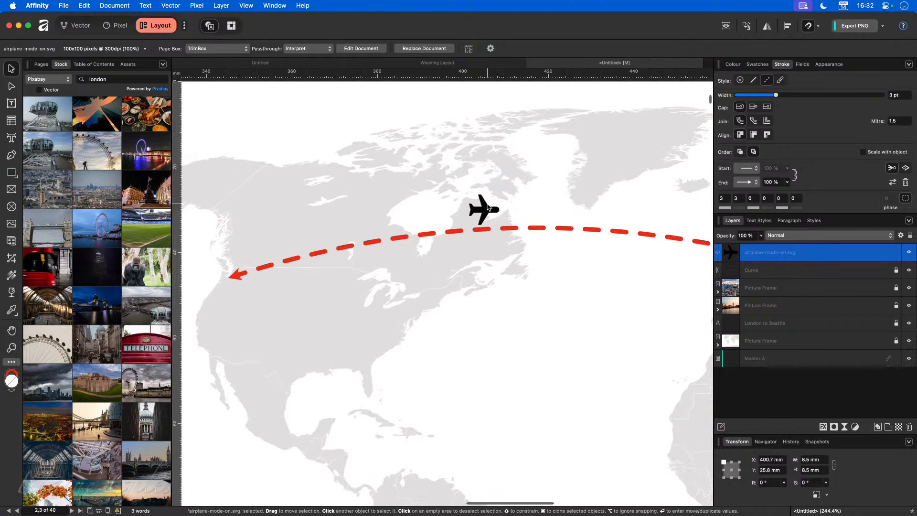
left_click_drag(484, 173, 481, 266)
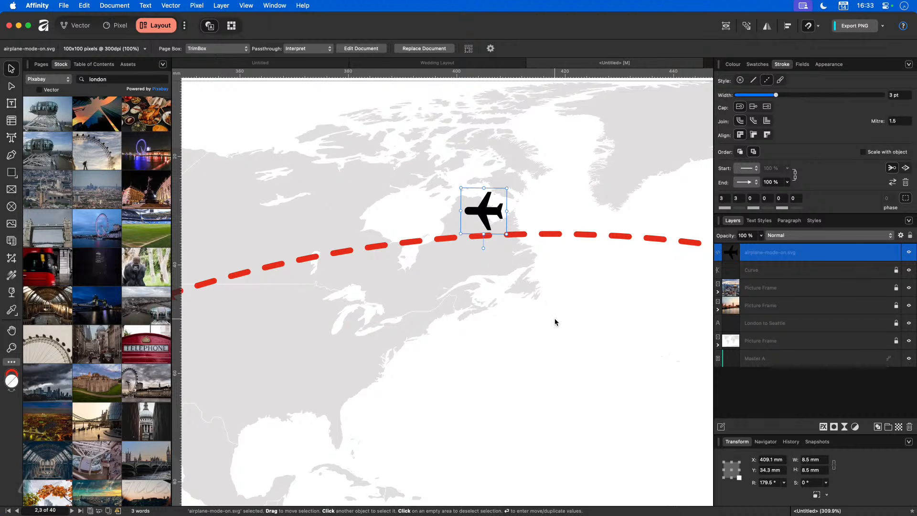
key("super+z")
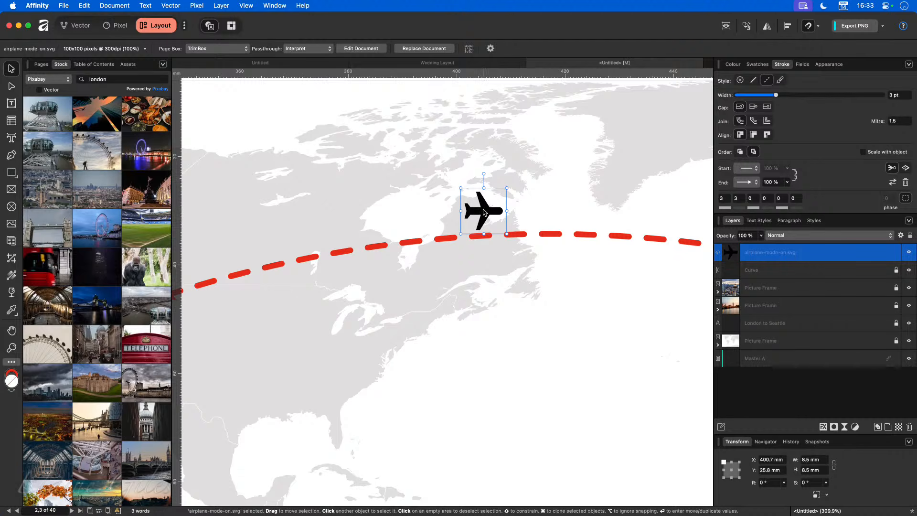
Step: Flip the airplane horizontally and tilt it about 2.2° along the route
left_click(769, 27)
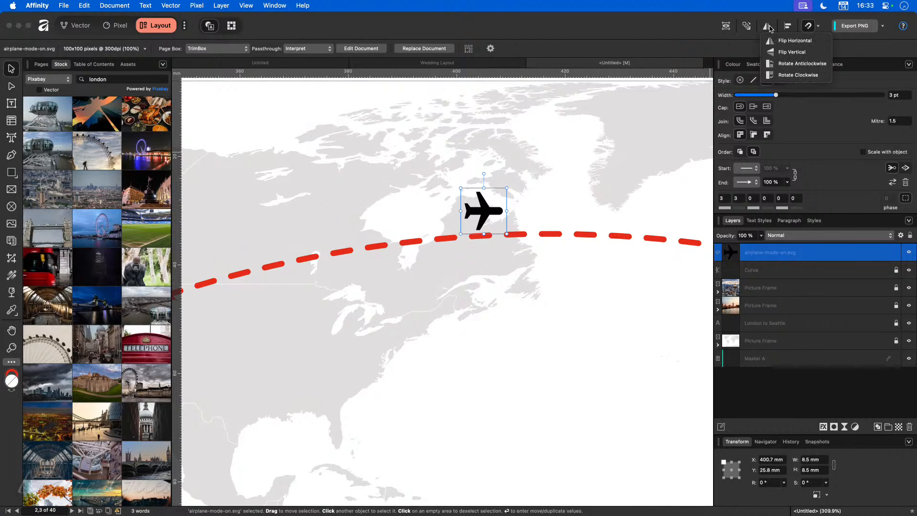
left_click(778, 42)
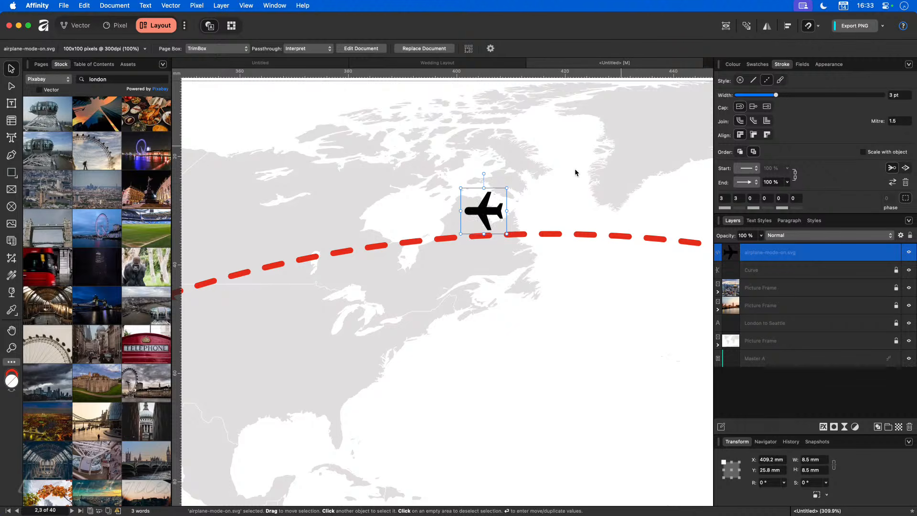
left_click_drag(484, 173, 482, 174)
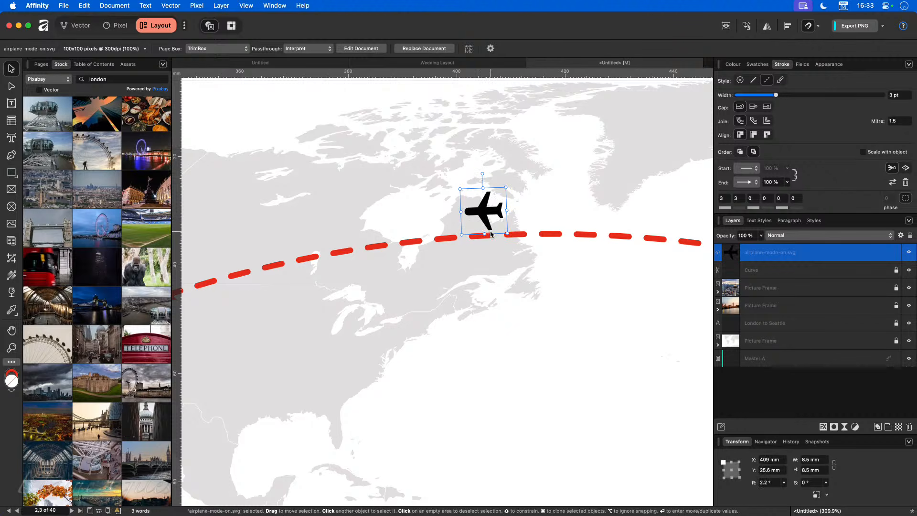
left_click(757, 66)
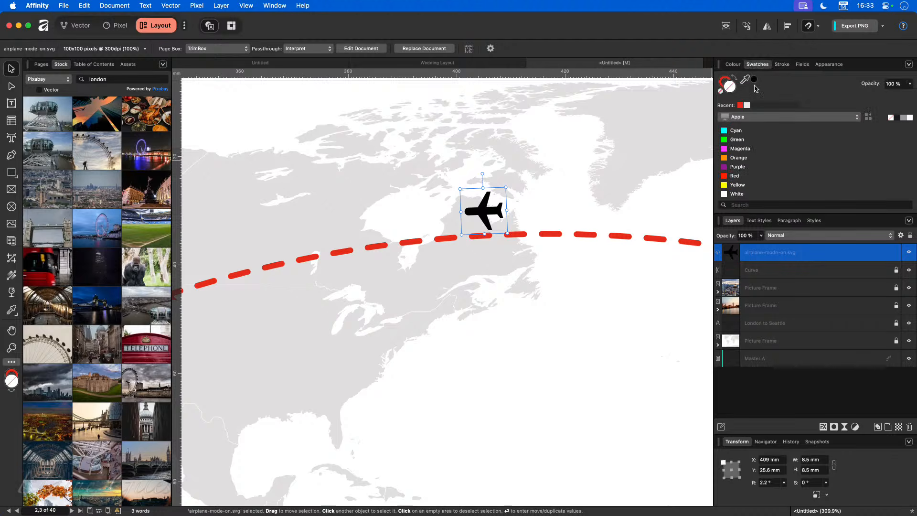
Step: Try red and purple fills on the airplane, then undo back to a level black airplane at 0°
left_click(740, 105)
left_click(738, 168)
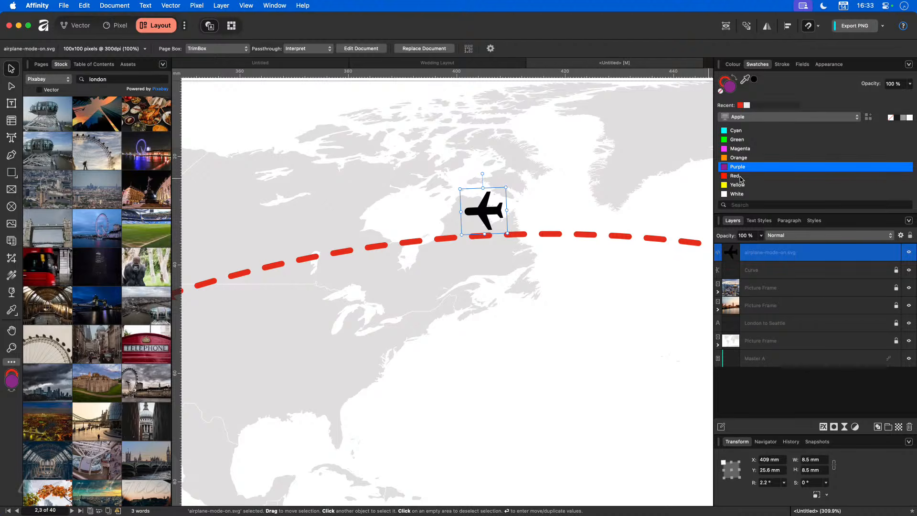
key("super+z")
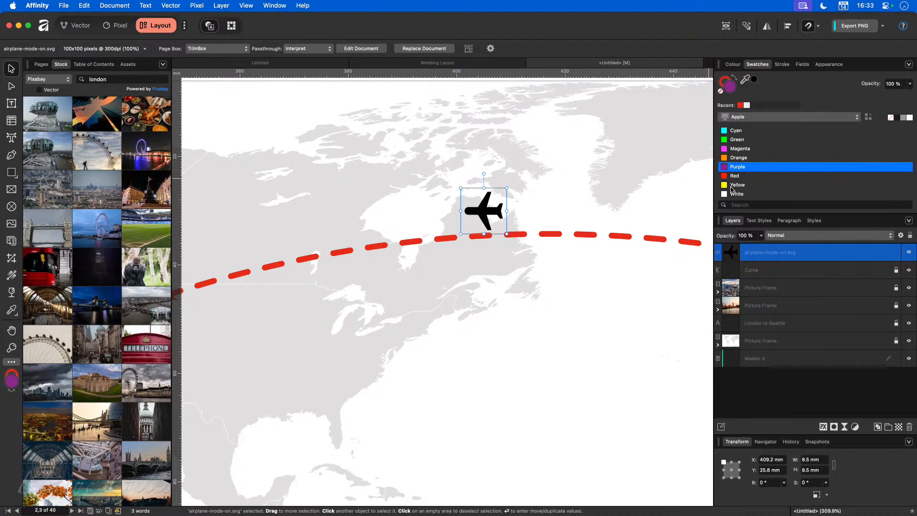
key("super+z")
key("alt")
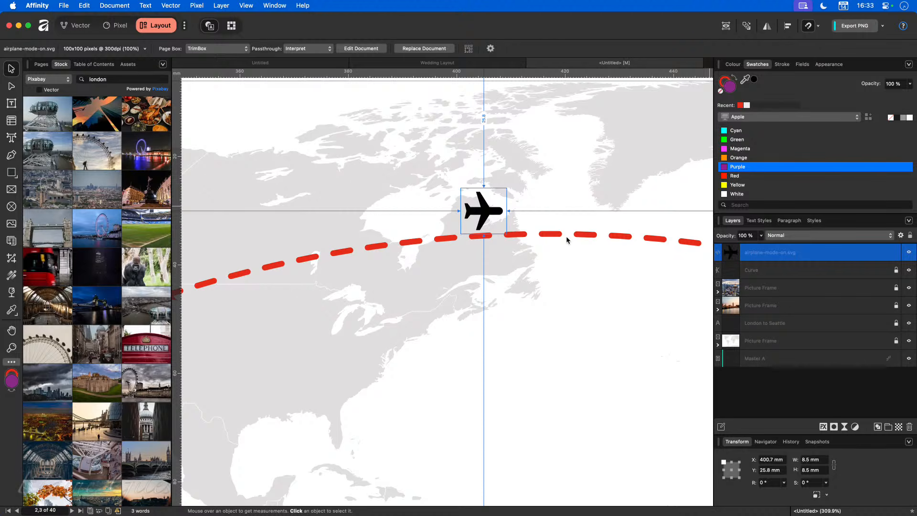
key("super+shift+z")
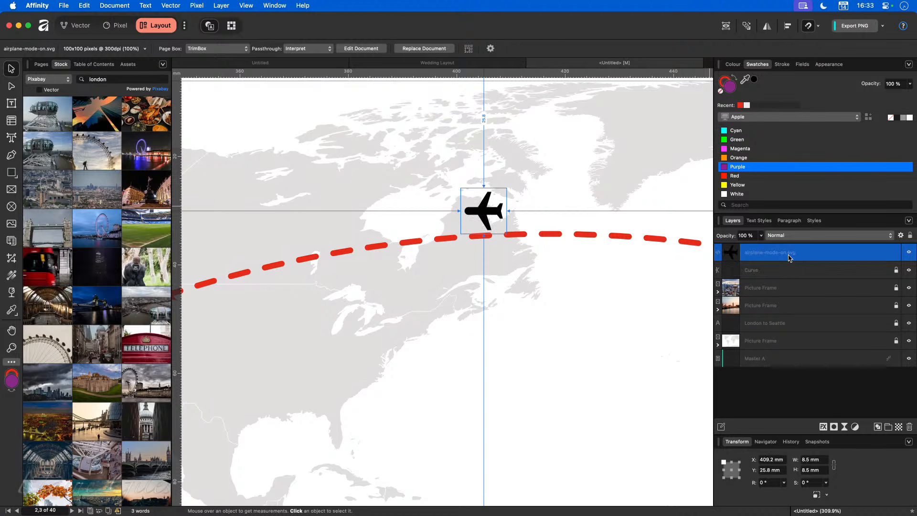
Step: Colour the airplane shape red inside its embedded SVG document
left_click(720, 255)
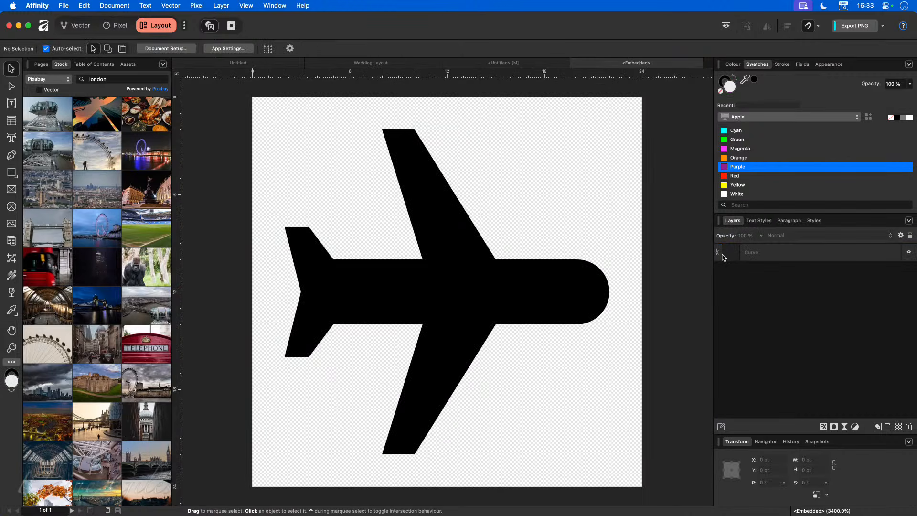
left_click(473, 293)
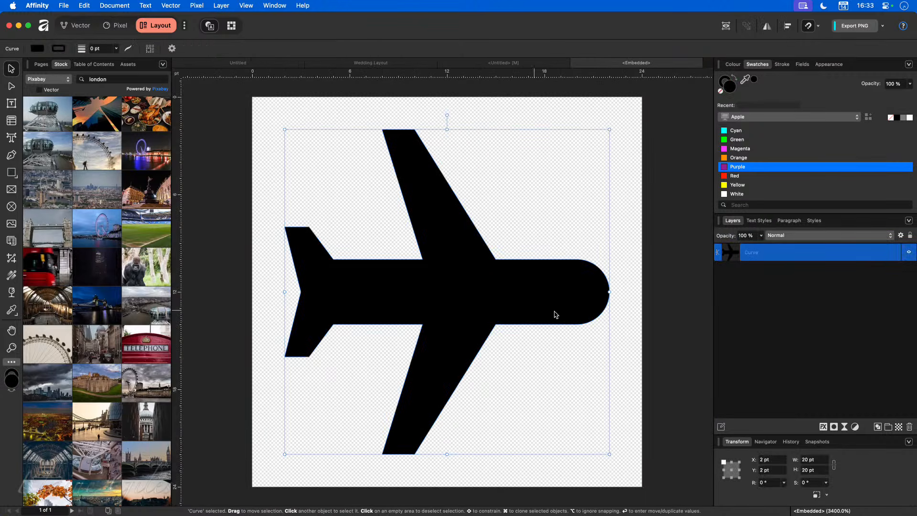
left_click(732, 176)
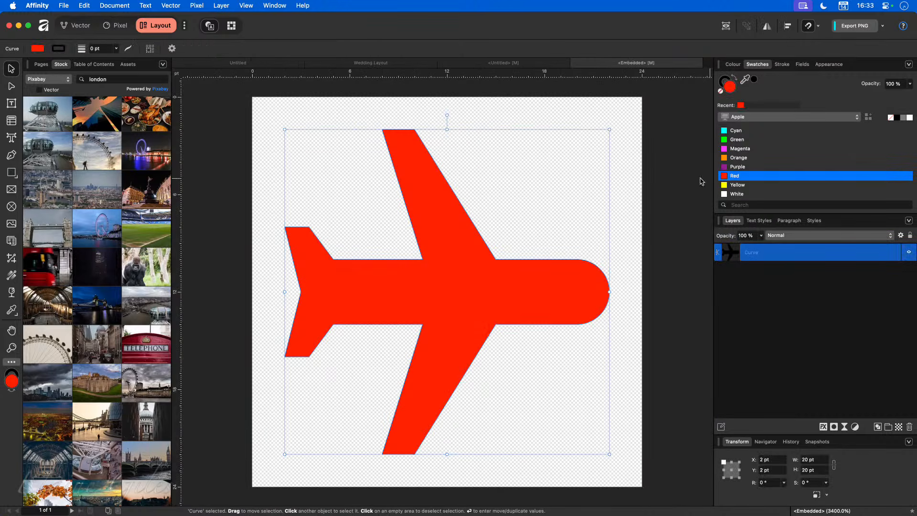
left_click(577, 63)
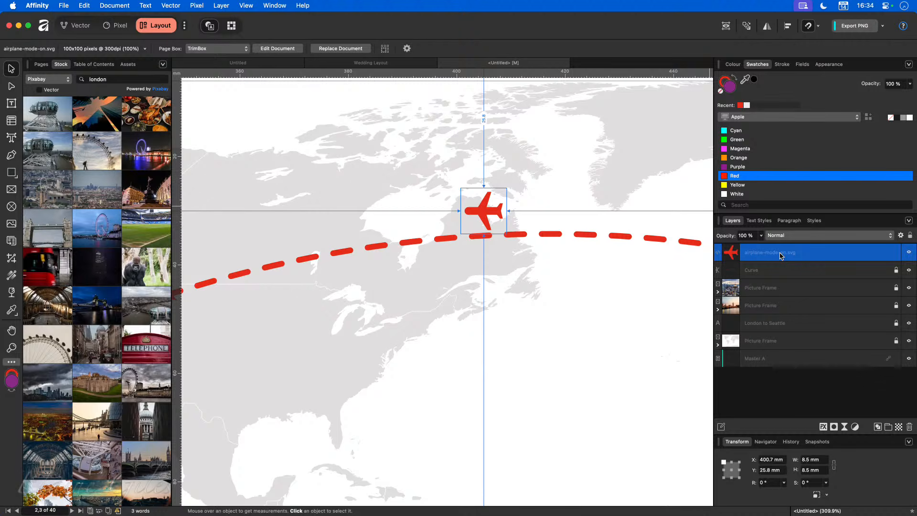
Step: Replace the embedded airplane with its pasted red shape placed above the dashed route
double_click(731, 254)
left_click(493, 270)
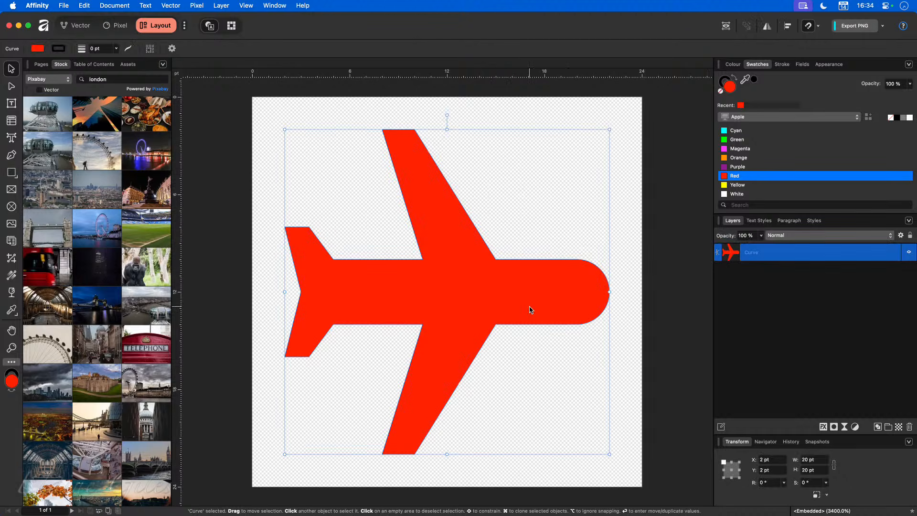
key("super+w")
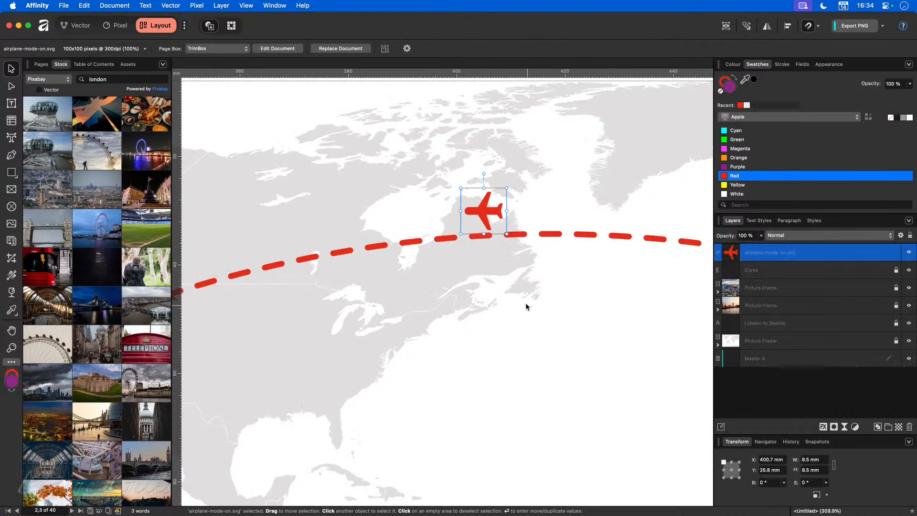
key("Delete")
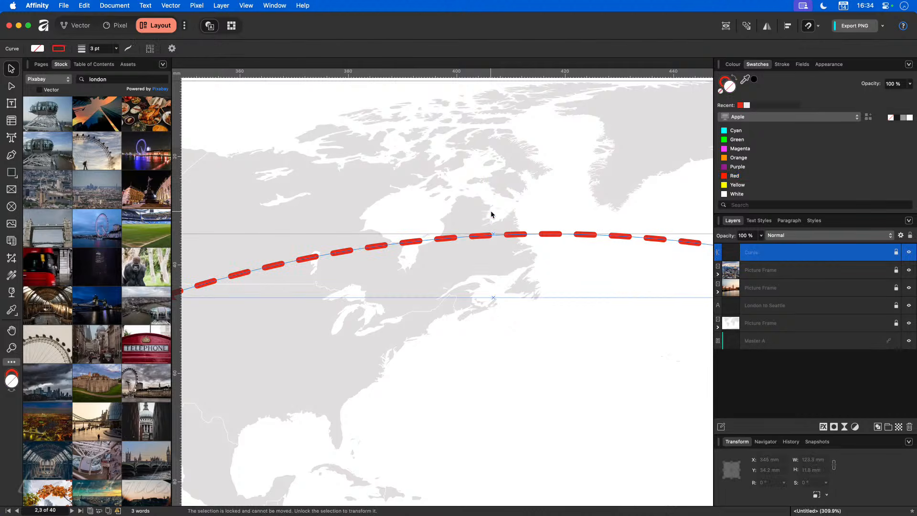
key("super+v")
left_click_drag(445, 80, 460, 214)
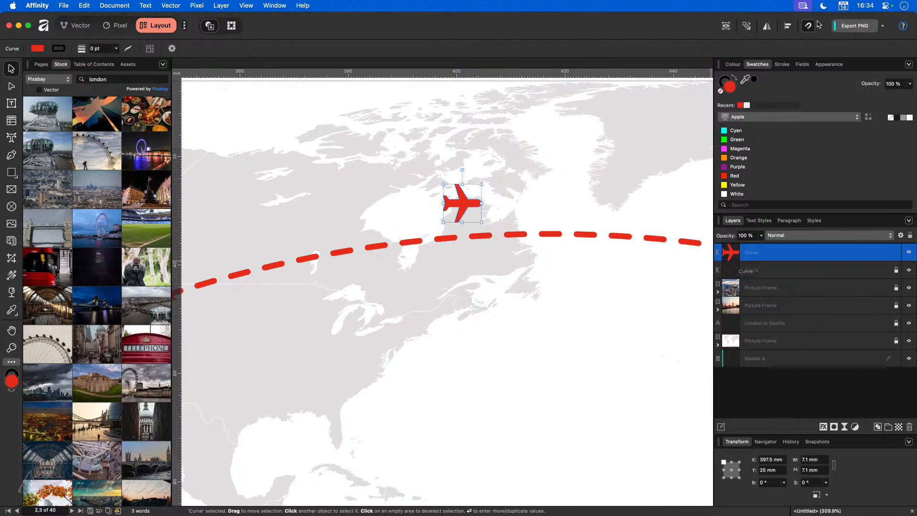
Step: Flip the red airplane horizontally, tilt it 2.8°, and settle on the Red swatch
left_click(770, 29)
left_click(773, 42)
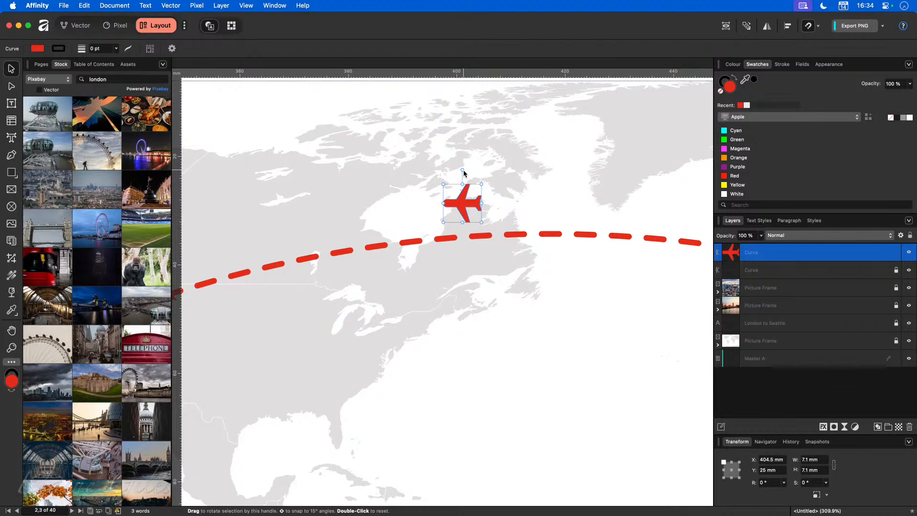
left_click_drag(463, 171, 461, 169)
left_click(739, 168)
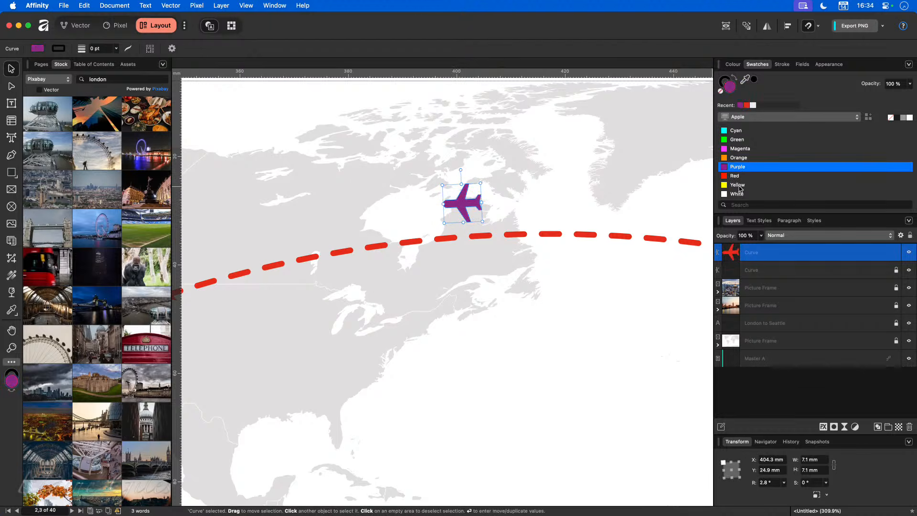
left_click(741, 143)
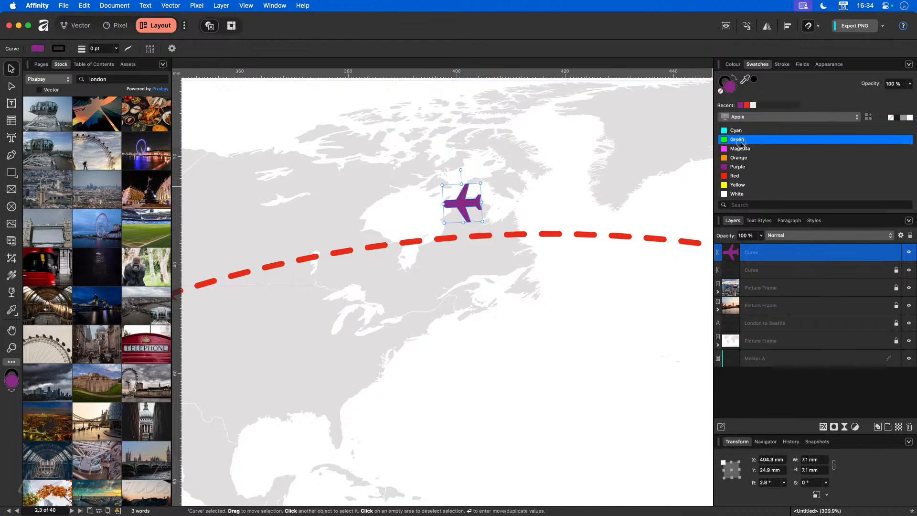
left_click(737, 177)
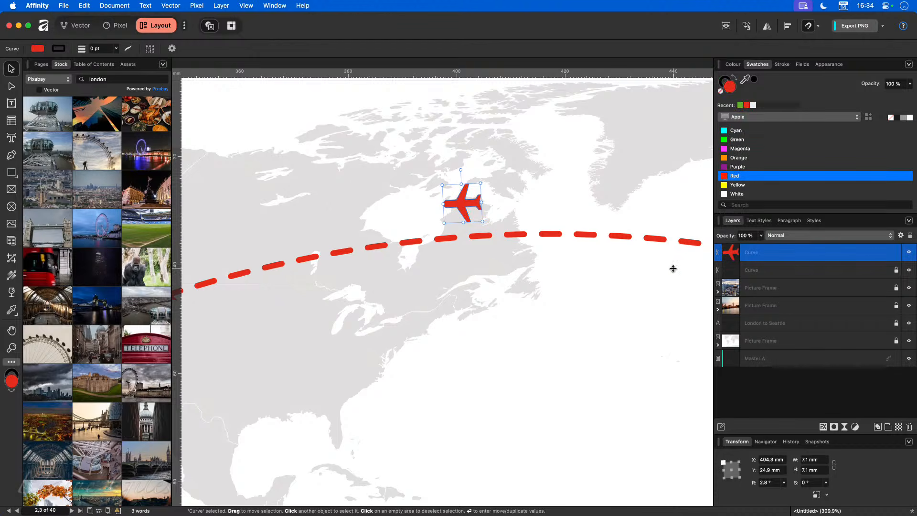
scroll(566, 323, "down", 5)
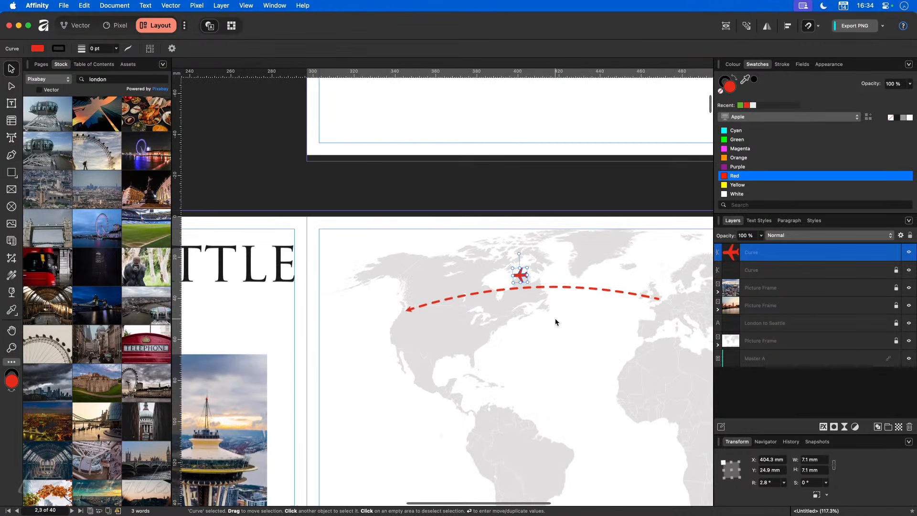
Step: Fit the London to Seattle spread in the window and deselect the red airplane
key("super+0")
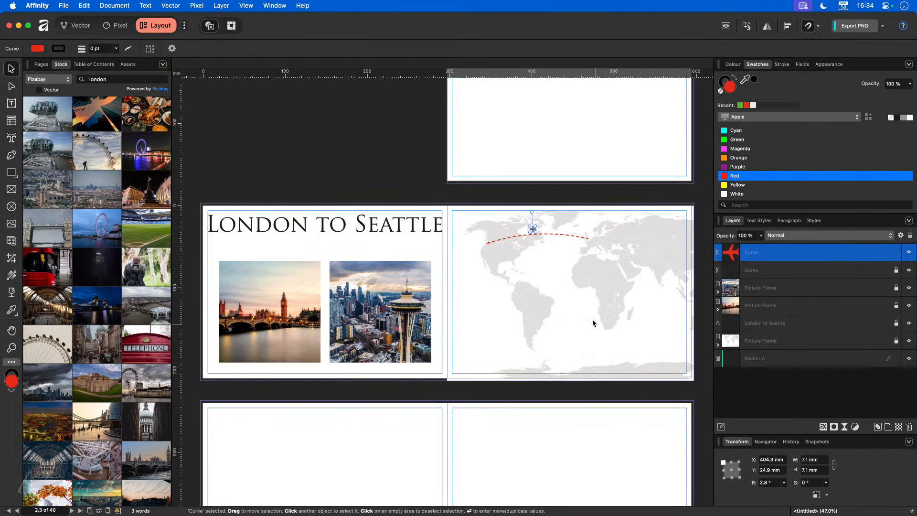
left_click(487, 328)
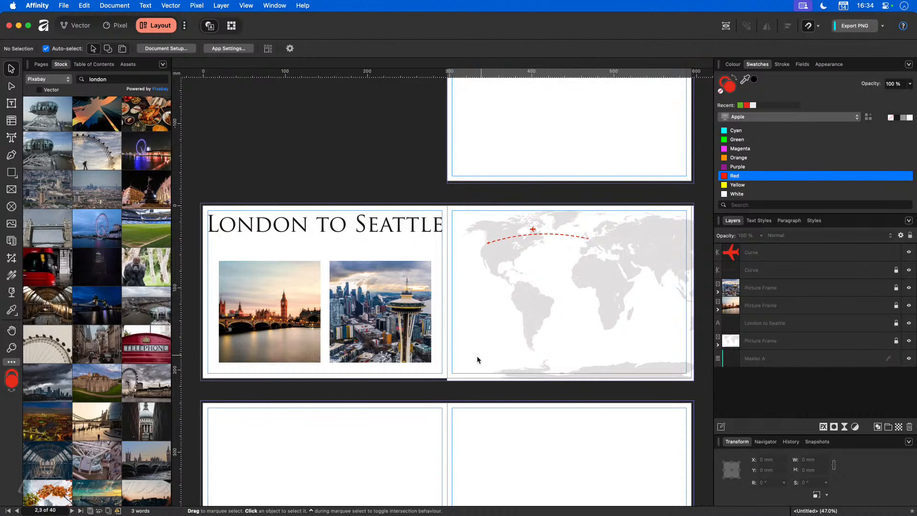
scroll(443, 365, "up", 1)
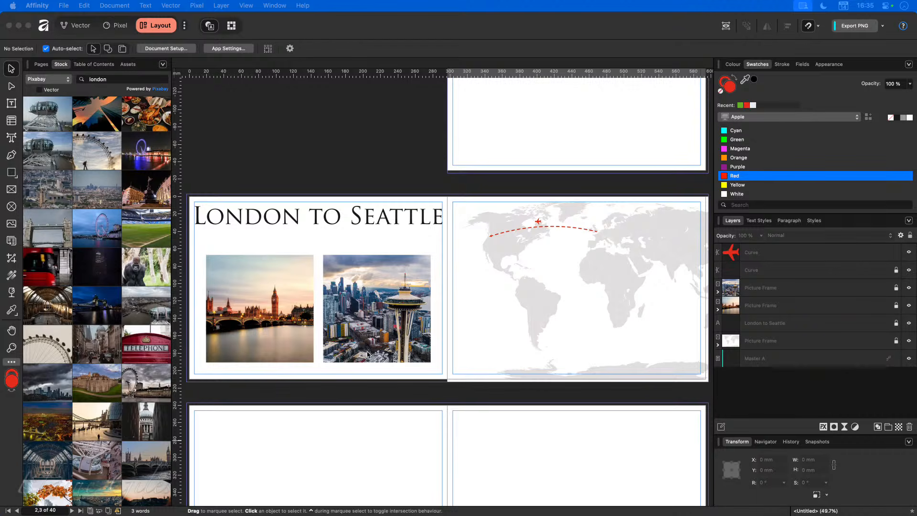
scroll(367, 353, "up", 5)
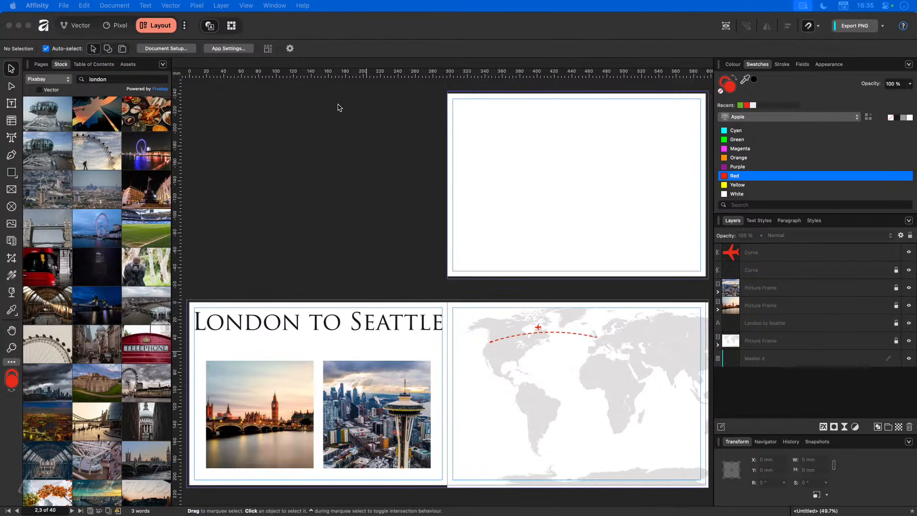
Step: Save the London to Seattle travel document under the name Layout
left_click(324, 118)
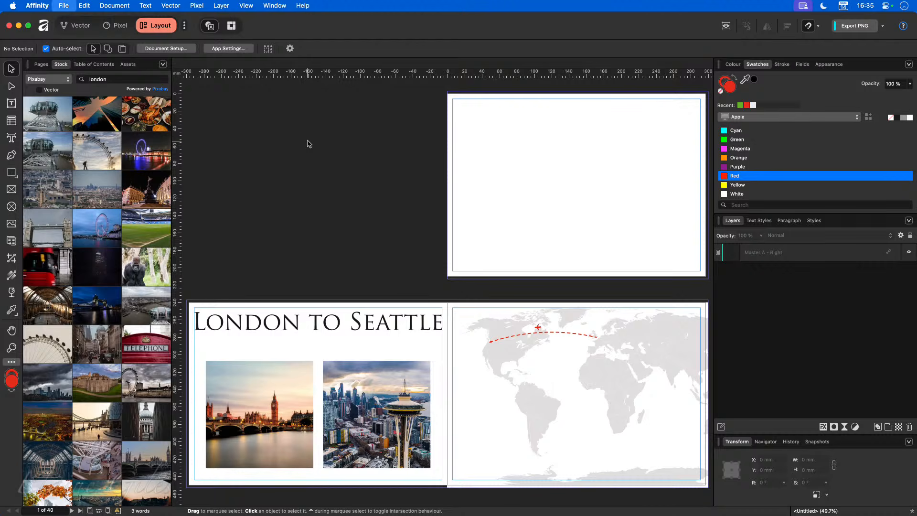
key("super+s")
type("Layout")
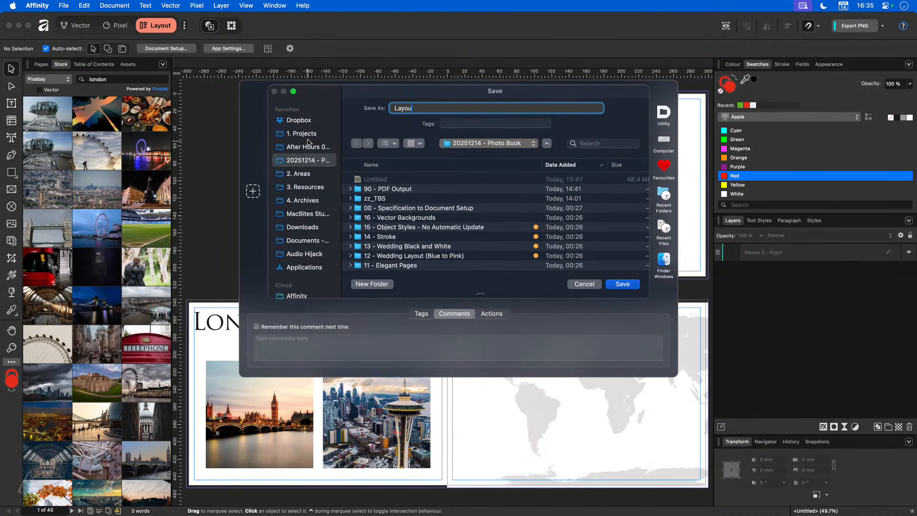
key("Return")
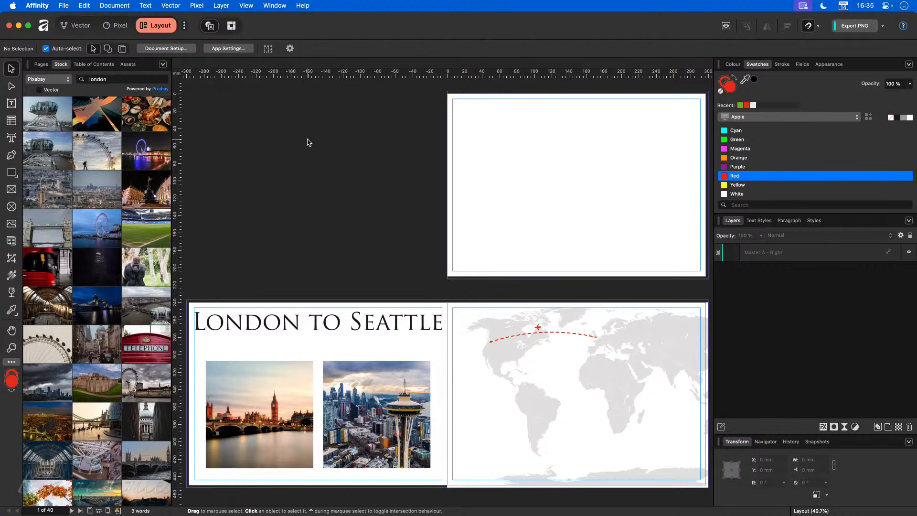
Step: Bring the Wedding Layout document into view
scroll(347, 299, "up", 3)
scroll(347, 299, "down", 4)
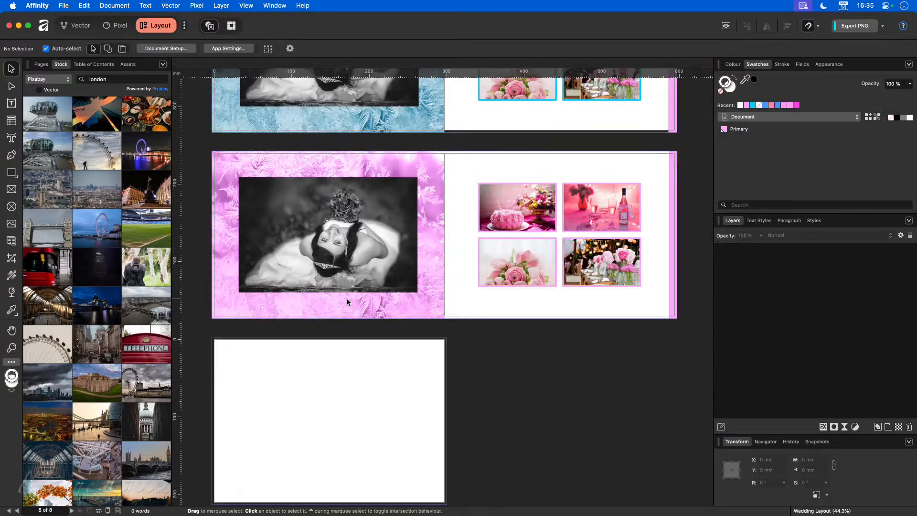
scroll(398, 300, "up", 3)
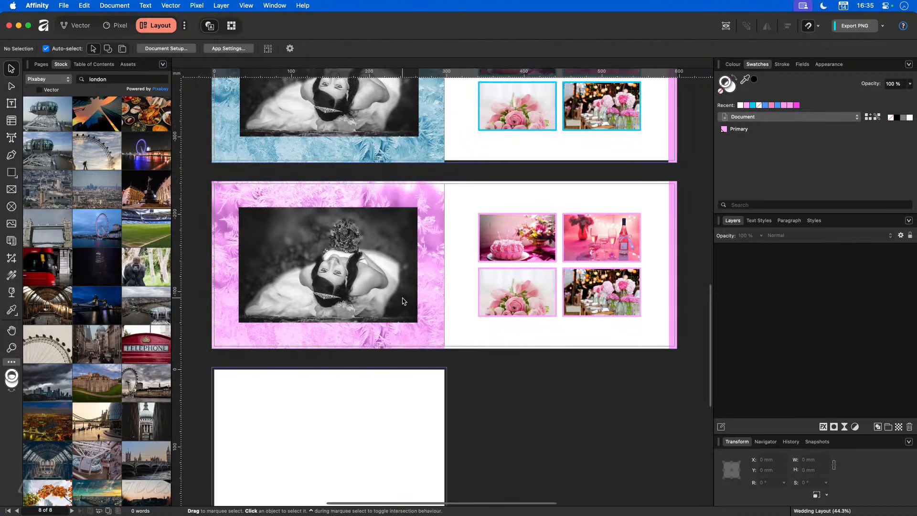
Step: Cover the blank first page with a picture frame holding the colour bride photo
scroll(404, 301, "up", 4)
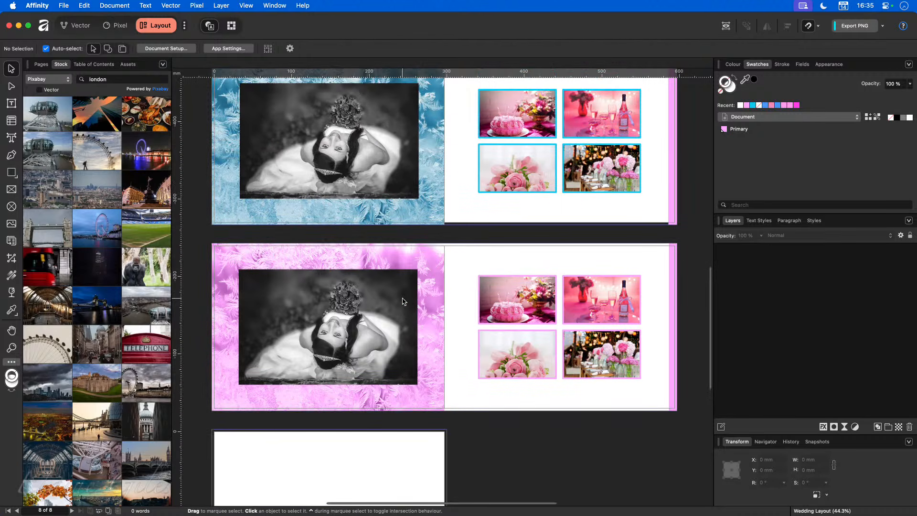
scroll(404, 301, "up", 3)
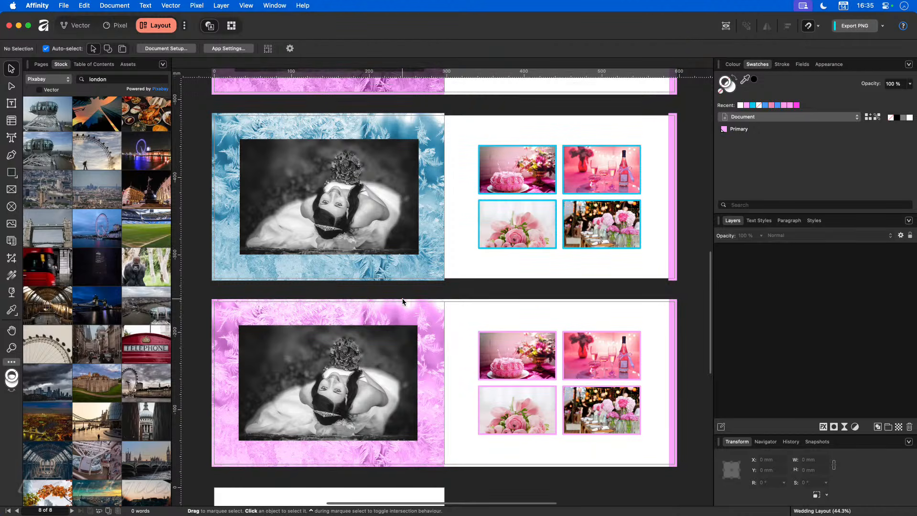
scroll(405, 301, "up", 15)
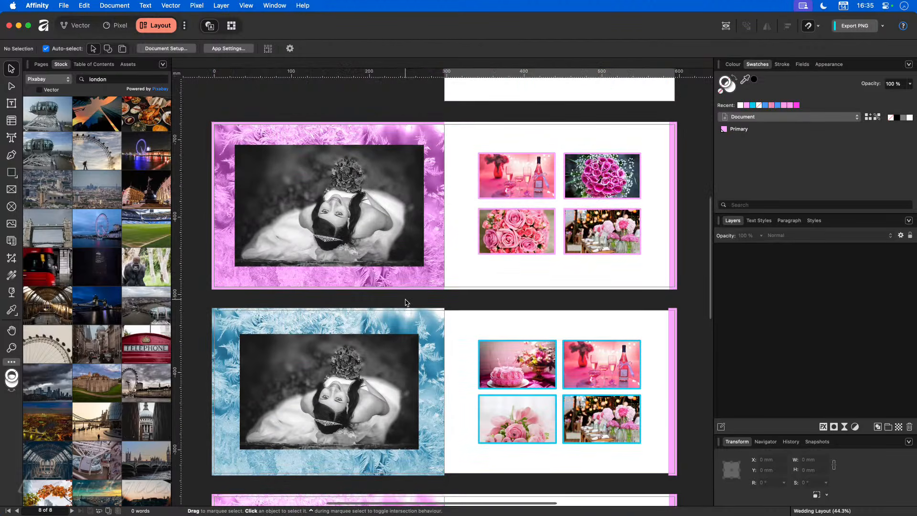
scroll(406, 301, "up", 3)
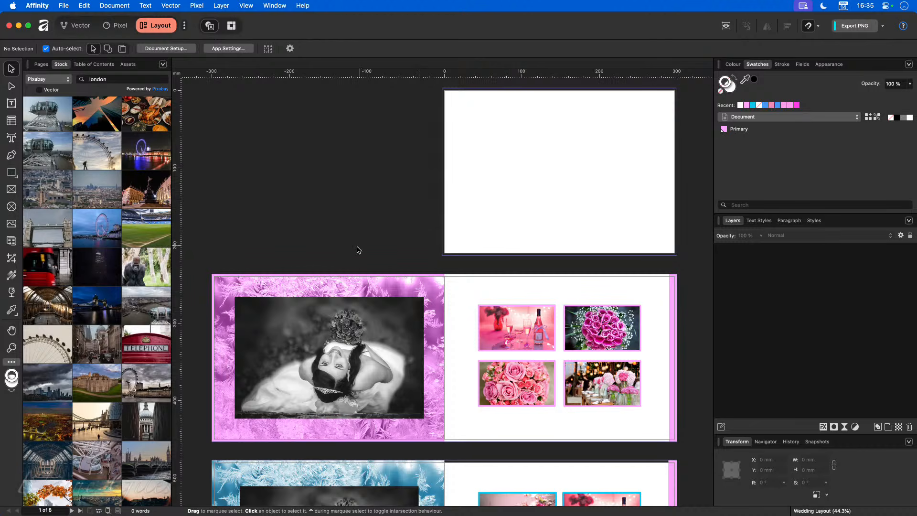
left_click(11, 189)
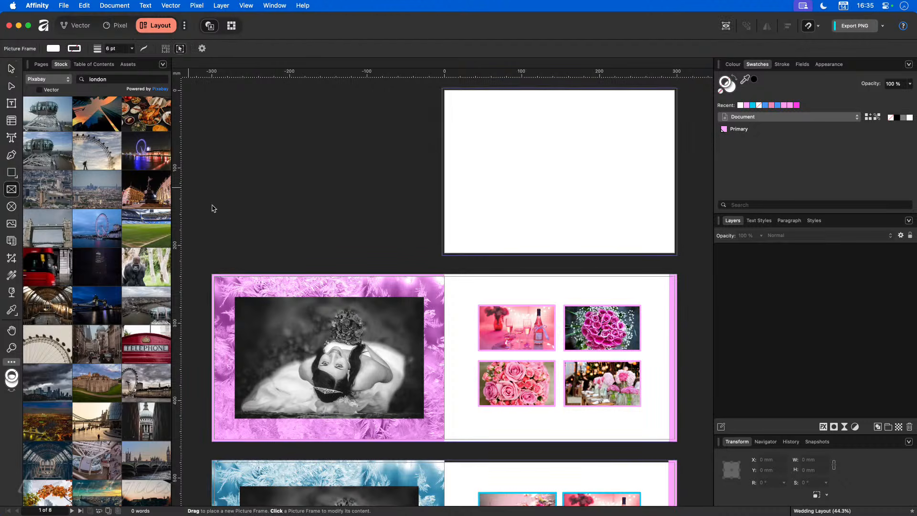
left_click_drag(442, 90, 677, 255)
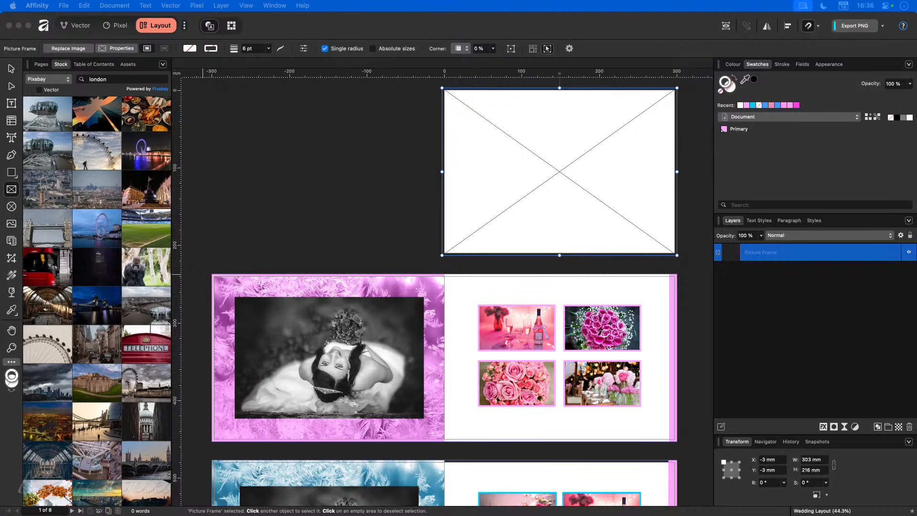
left_click_drag(287, 239, 562, 186)
left_click(338, 248)
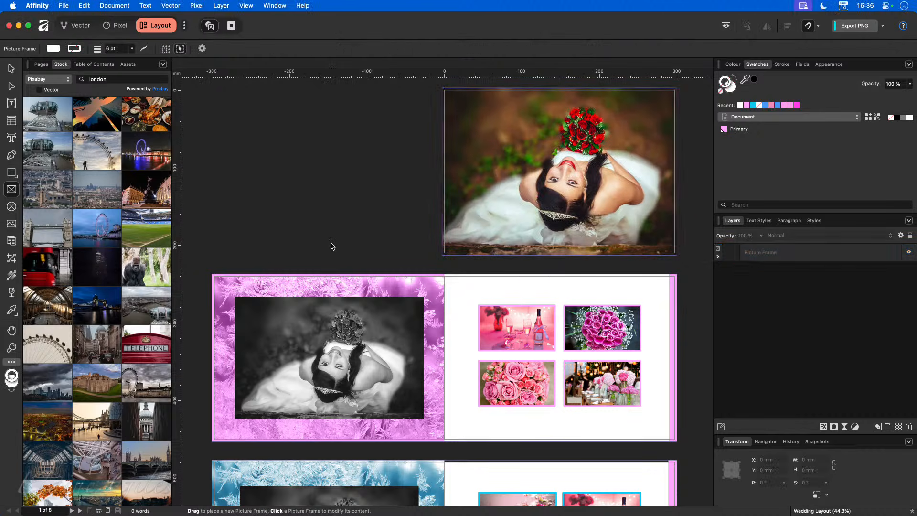
Step: Open the Export settings for the Wedding Layout document
scroll(360, 337, "down", 8)
scroll(373, 378, "down", 7)
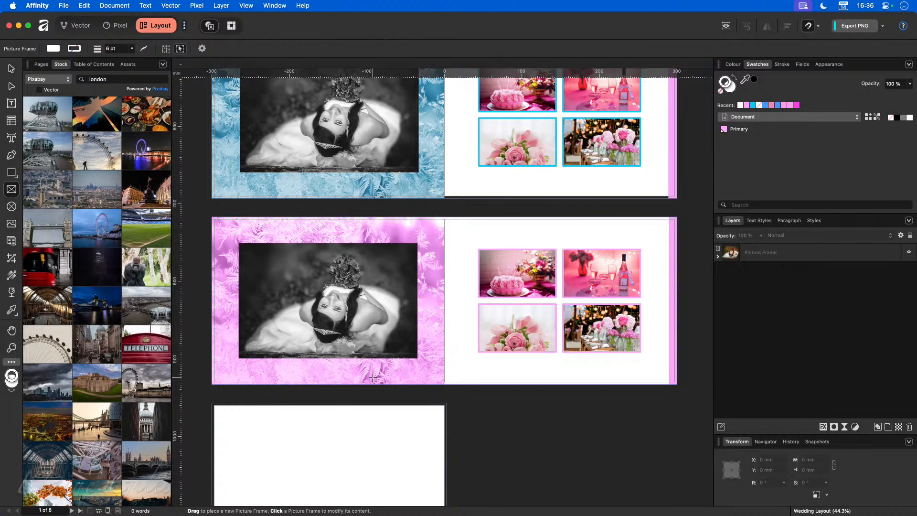
key("super+alt+shift+s")
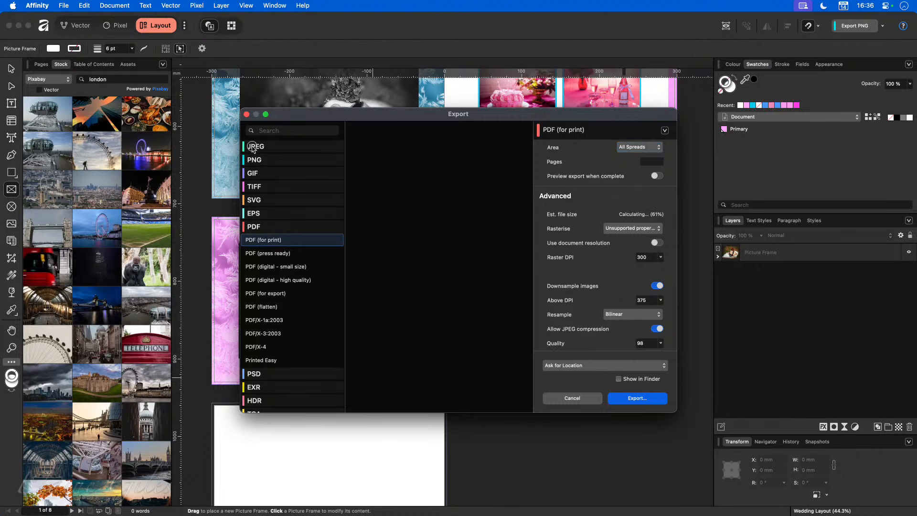
Step: Browse the JPEG, PNG, GIF, TIFF, SVG and EPS export presets
left_click(254, 149)
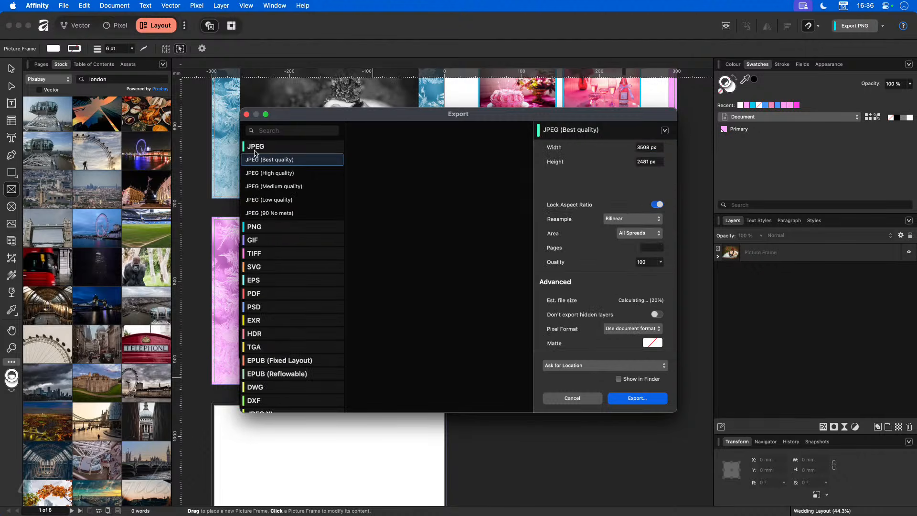
left_click(272, 227)
left_click(271, 254)
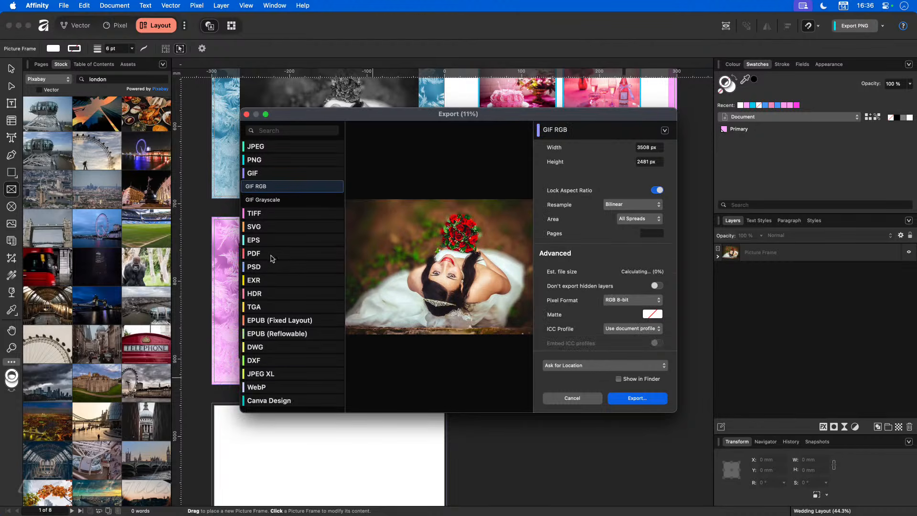
left_click(268, 214)
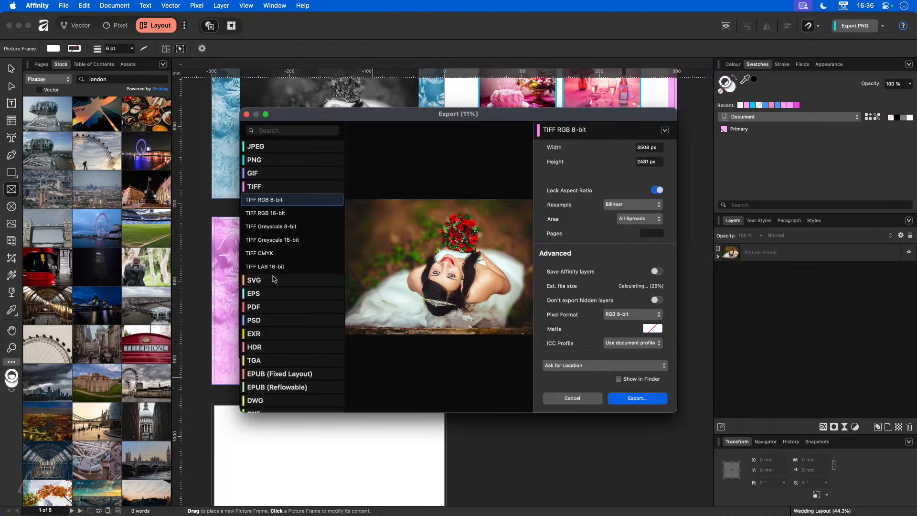
left_click(274, 280)
left_click(276, 284)
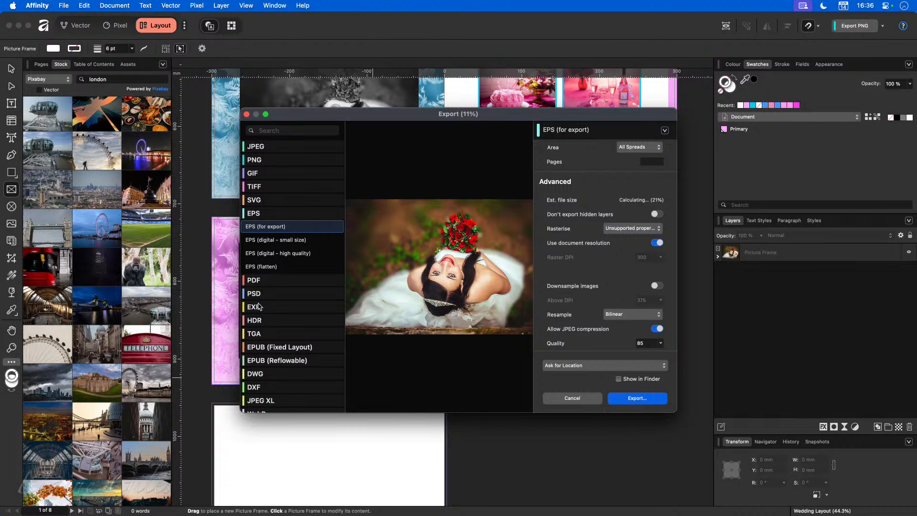
Step: Pick the Printed Easy PDF preset after trying PDF (press ready)
left_click(262, 281)
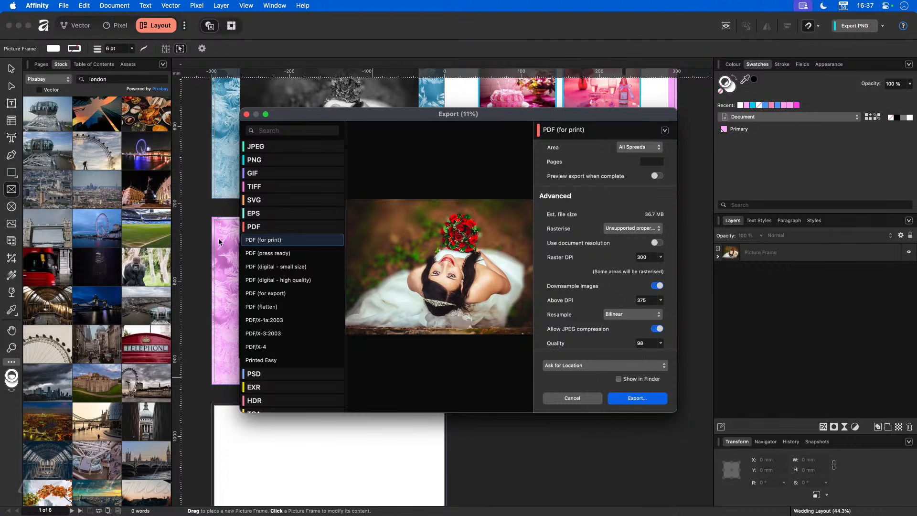
left_click(289, 257)
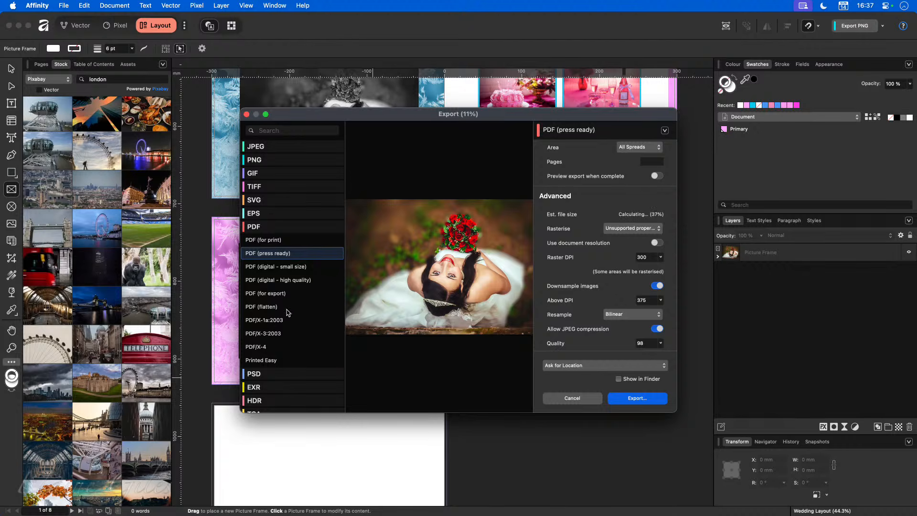
left_click(274, 361)
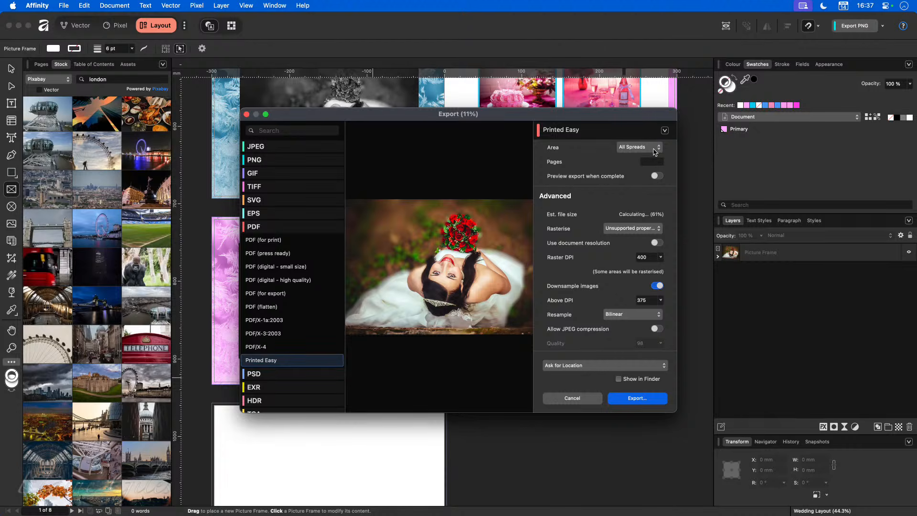
Step: Set the export Area to All Pages instead of spreads
left_click(655, 150)
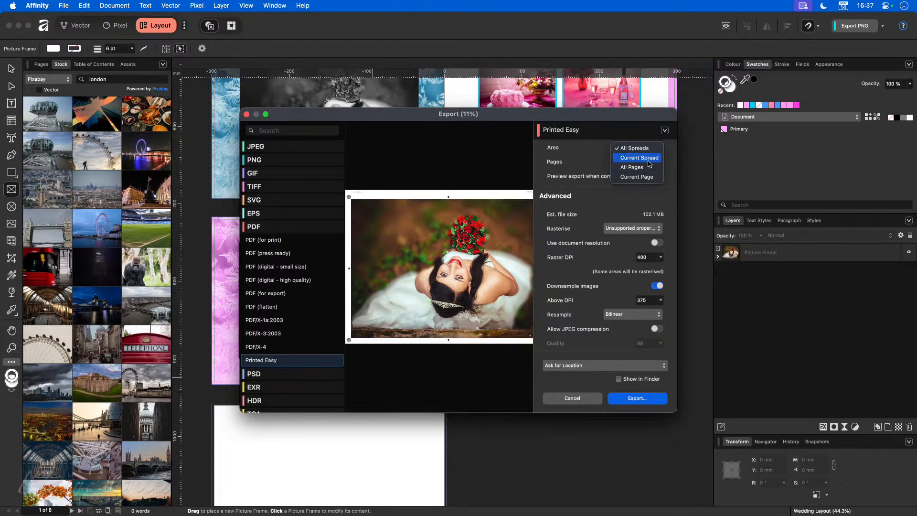
left_click(648, 167)
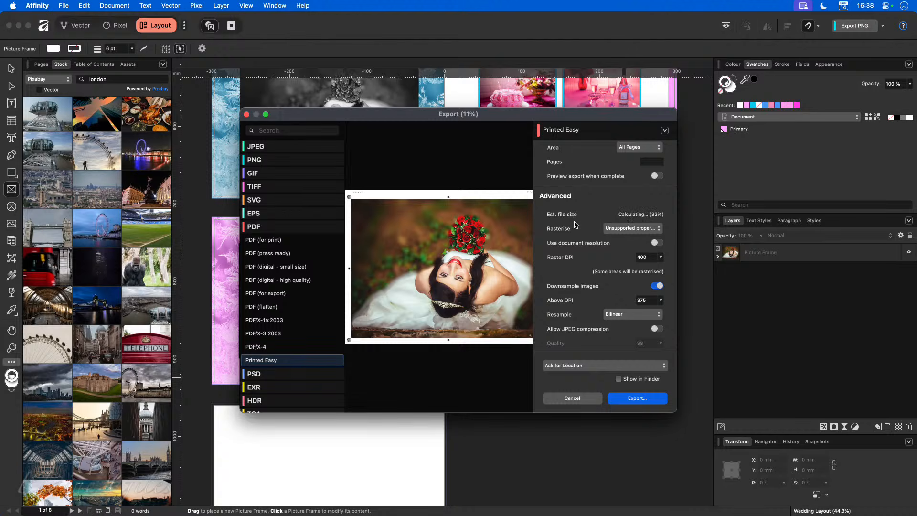
scroll(609, 254, "down", 3)
scroll(609, 254, "down", 1)
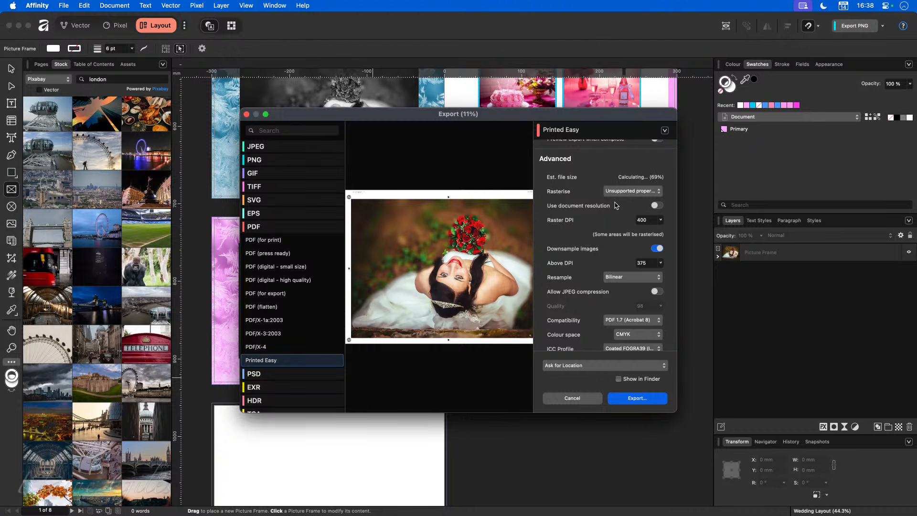
scroll(593, 232, "down", 3)
scroll(593, 231, "down", 2)
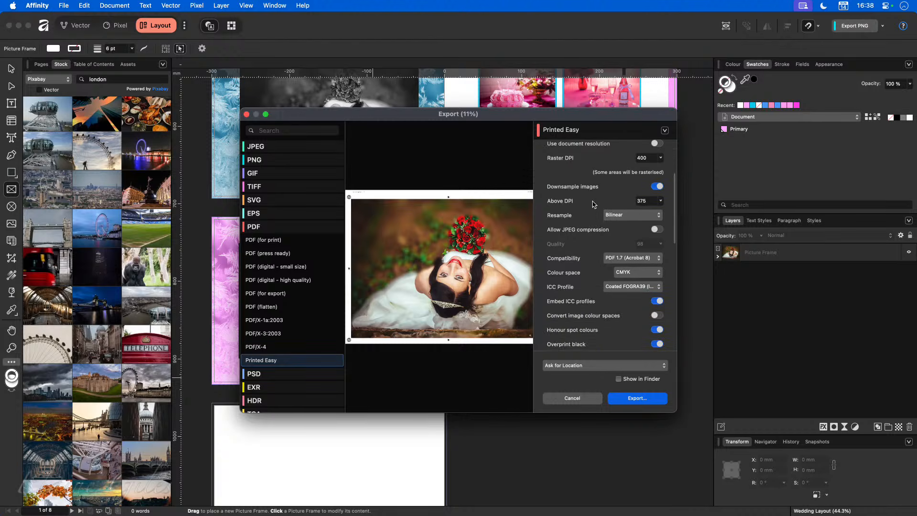
Step: Confirm the Above DPI downsampling threshold stays at 375
left_click(662, 201)
left_click(661, 202)
left_click(663, 201)
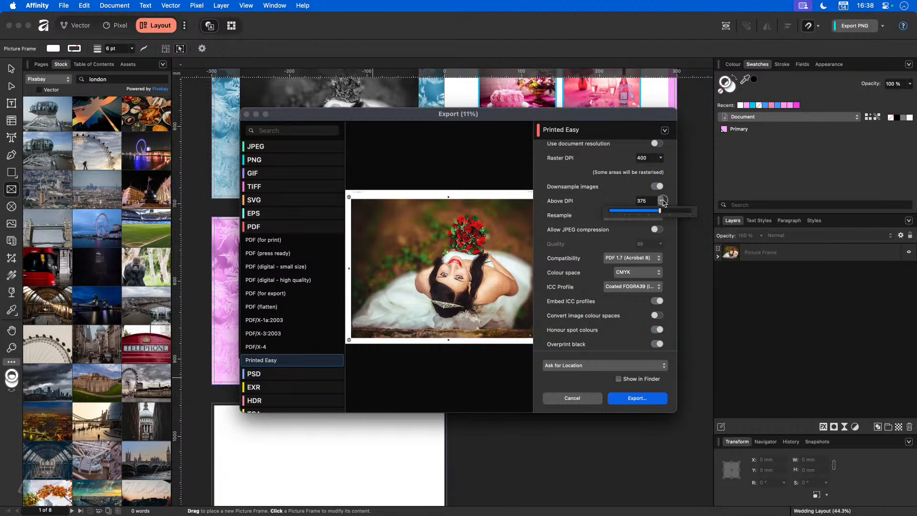
left_click(600, 198)
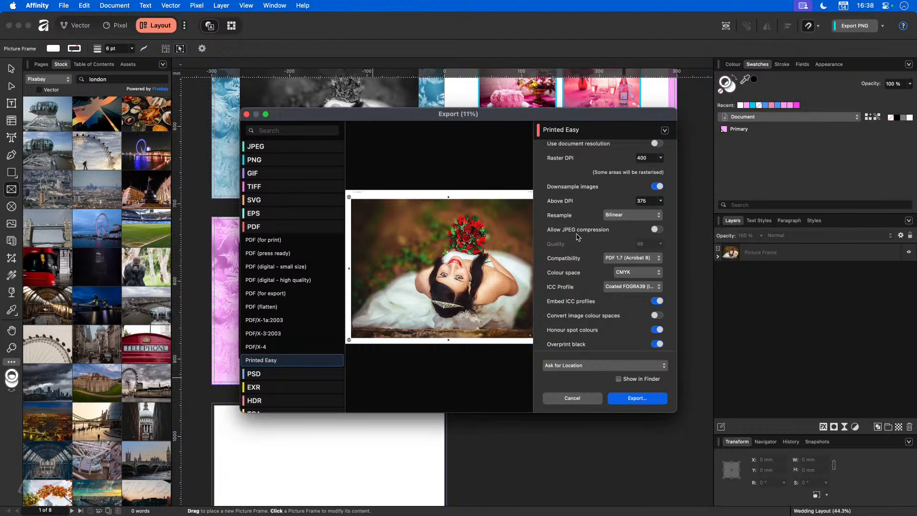
Step: Compare the remaining export options with the Photo Book Specification sheet, then proceed to export
scroll(580, 265, "down", 3)
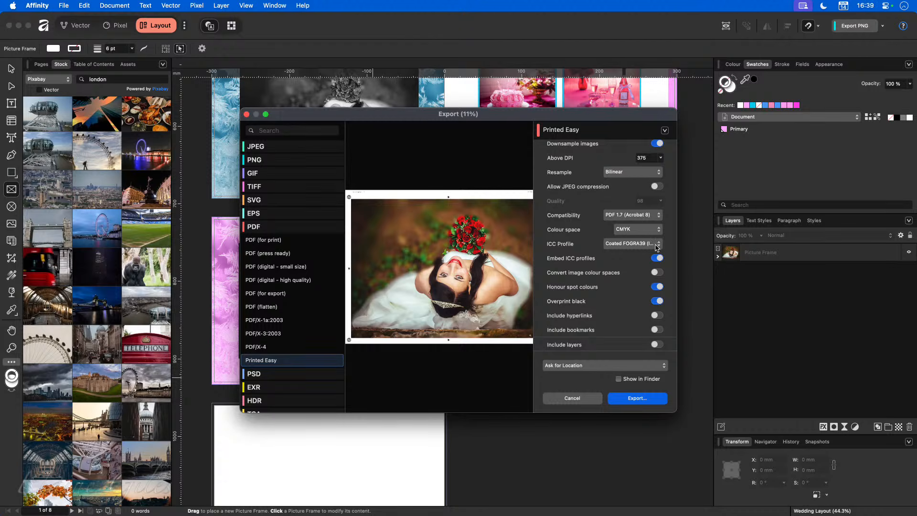
scroll(616, 283, "down", 1)
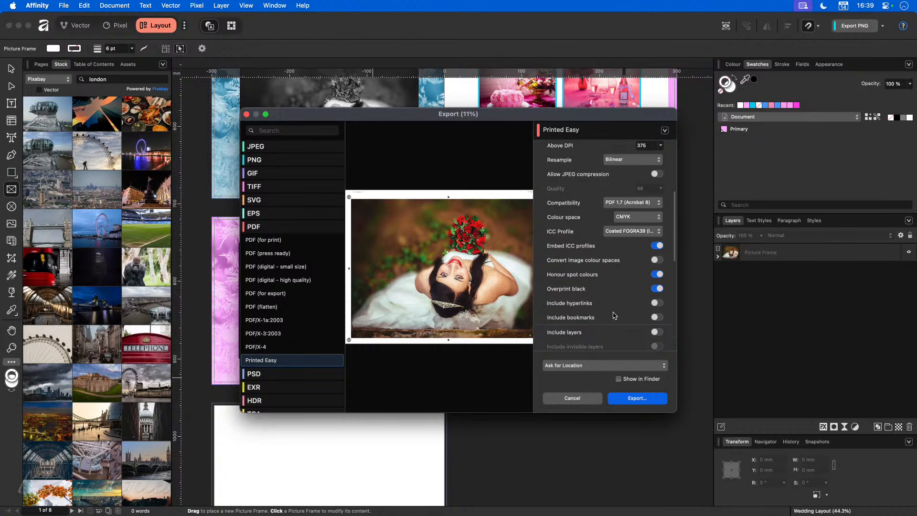
scroll(614, 314, "down", 2)
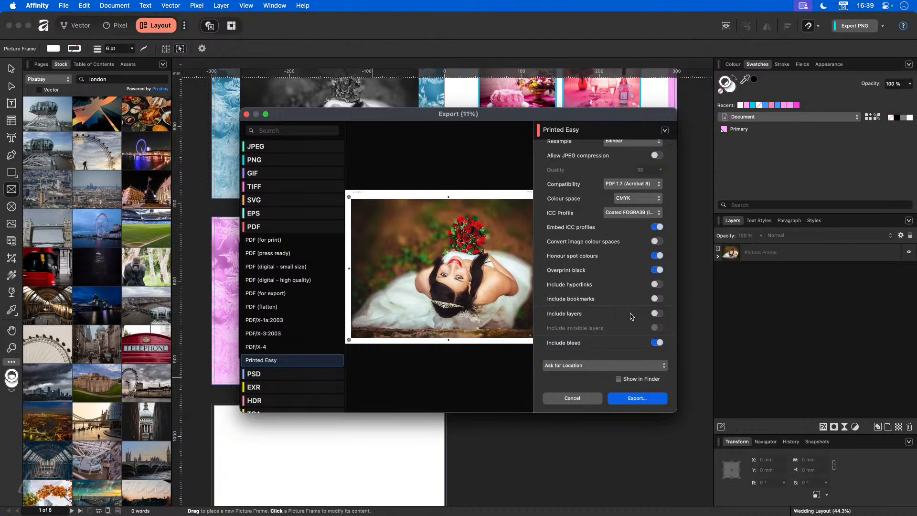
scroll(634, 318, "down", 2)
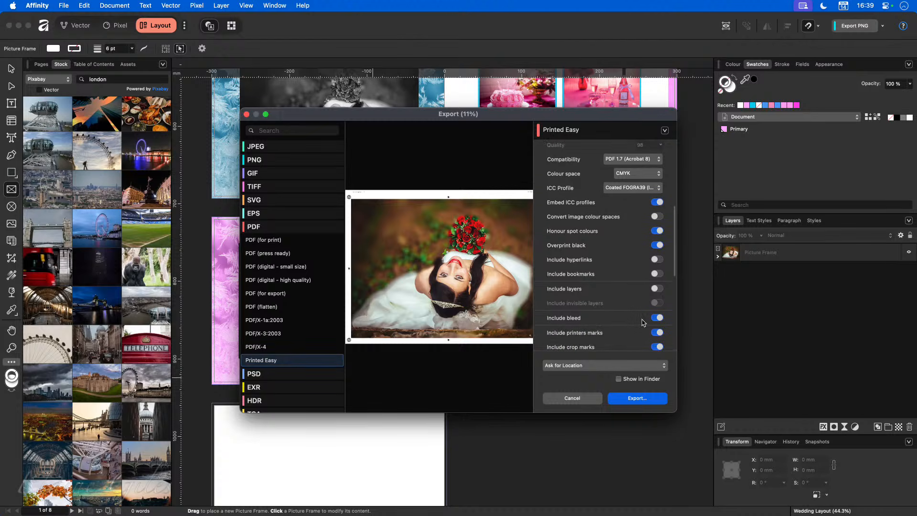
scroll(642, 320, "down", 1)
scroll(644, 321, "down", 5)
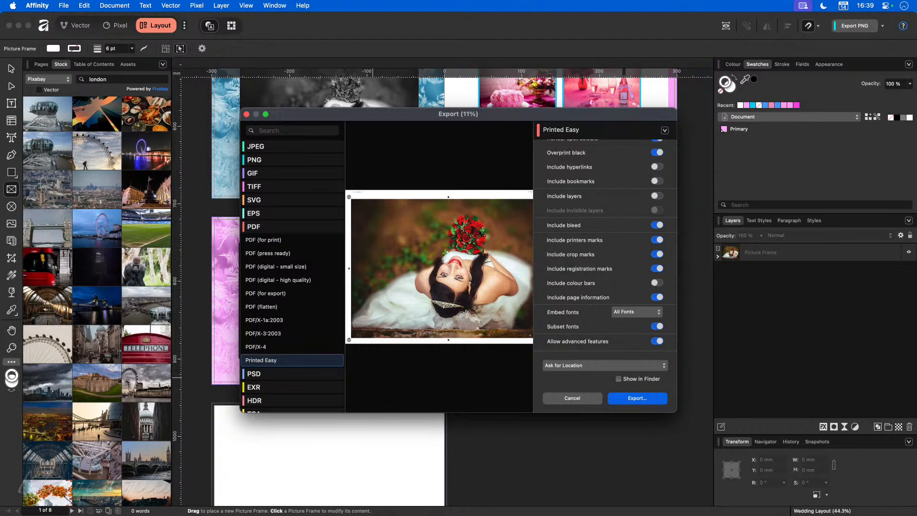
left_click_drag(58, 515, 228, 236)
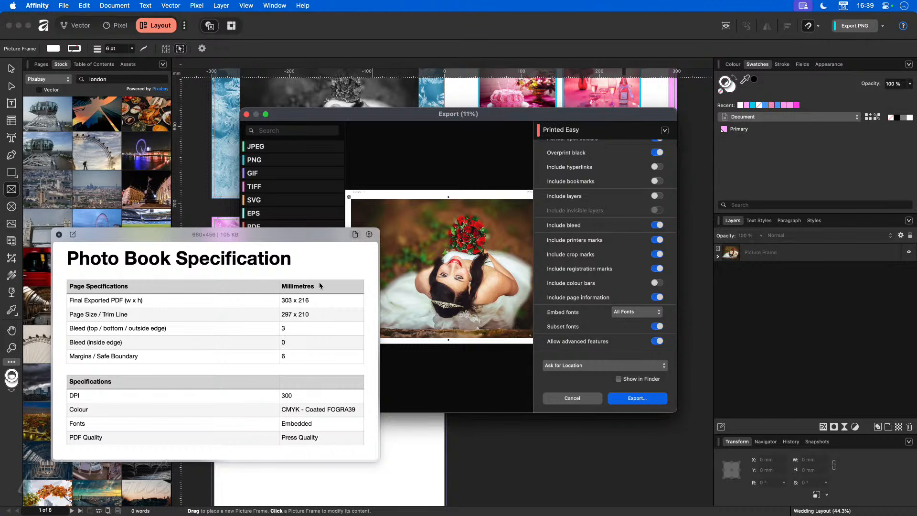
left_click_drag(314, 236, 0, 363)
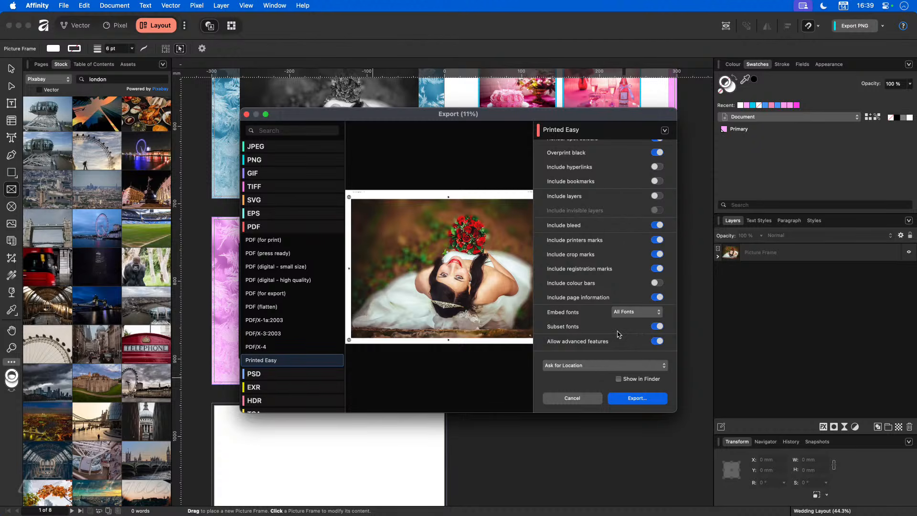
scroll(617, 334, "down", 5)
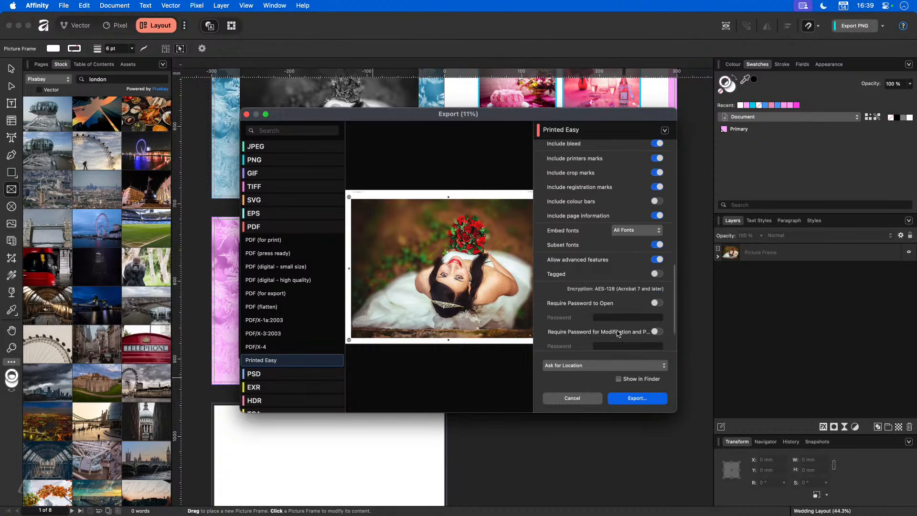
scroll(617, 334, "down", 2)
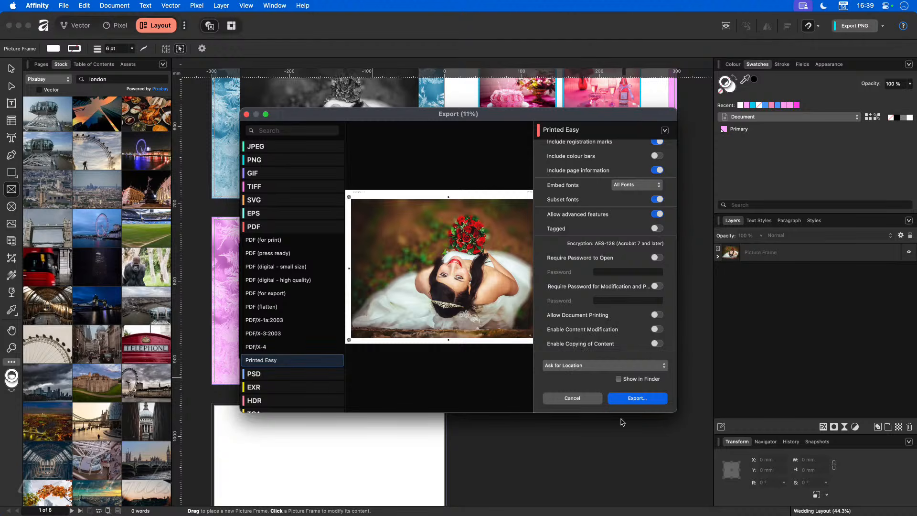
left_click(632, 401)
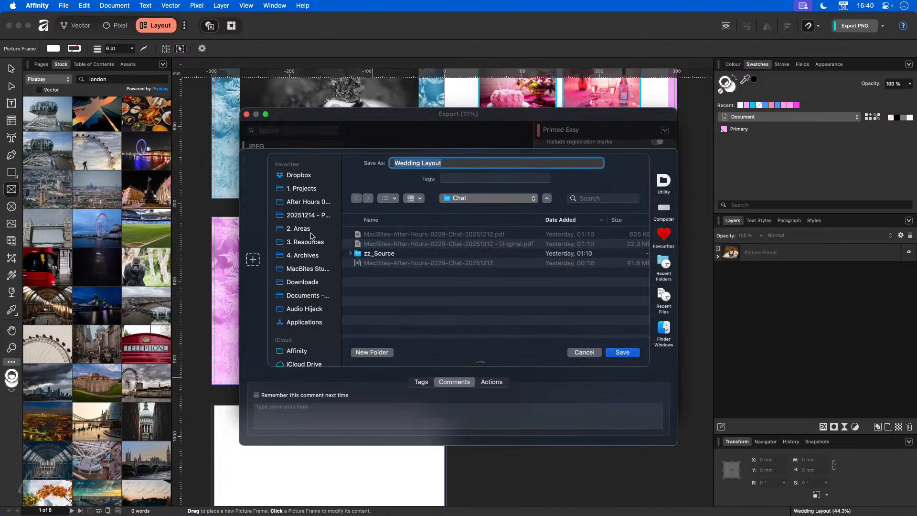
Step: Save the export as Wedding Layout.pdf in the 20251214 - Photo Book folder
left_click(308, 215)
scroll(406, 269, "down", 1)
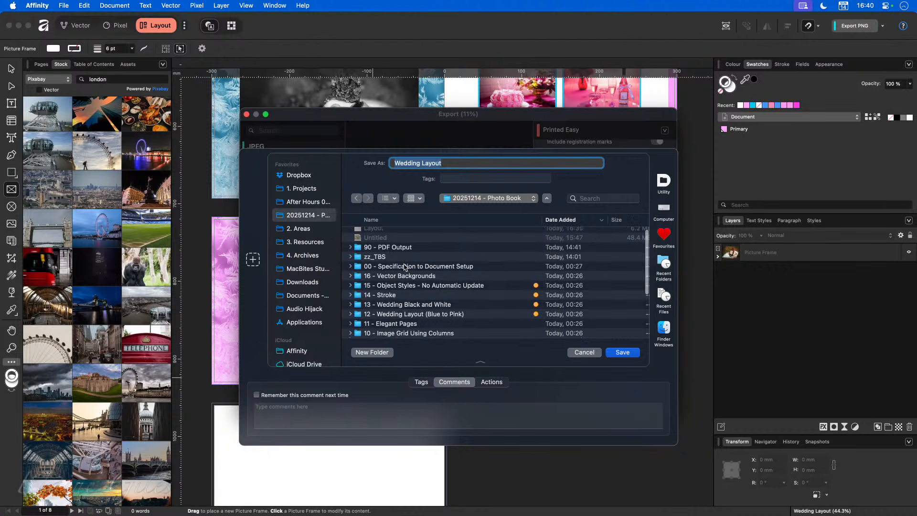
scroll(406, 266, "up", 1)
left_click(622, 353)
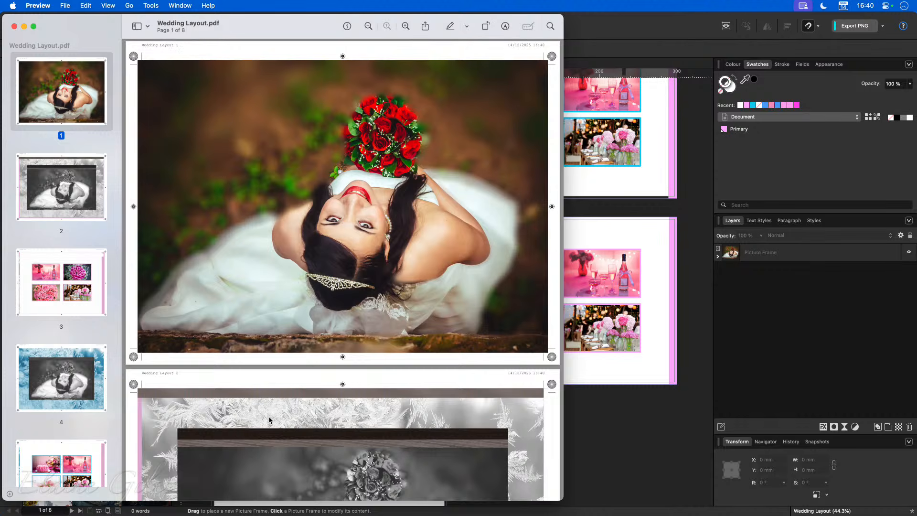
Step: Page down through all 8 pages of Wedding Layout.pdf in Preview
scroll(270, 421, "down", 5)
scroll(270, 420, "down", 5)
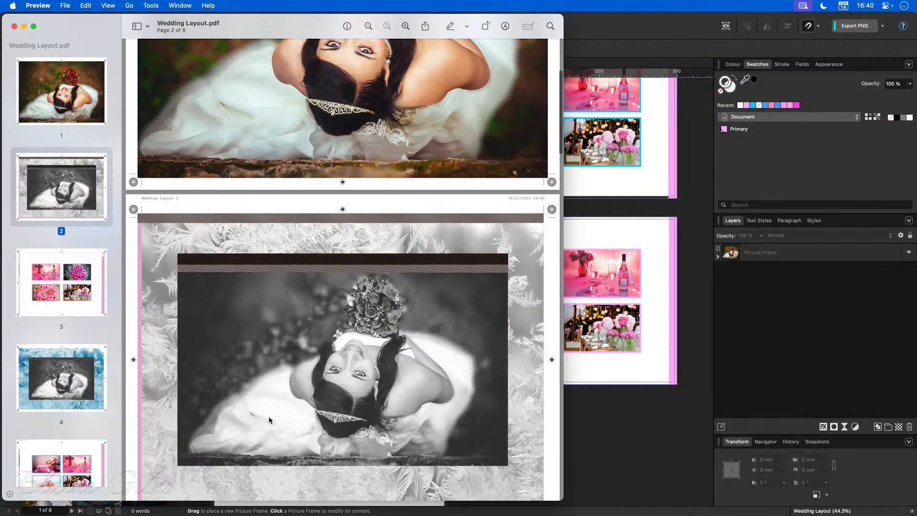
scroll(270, 421, "down", 5)
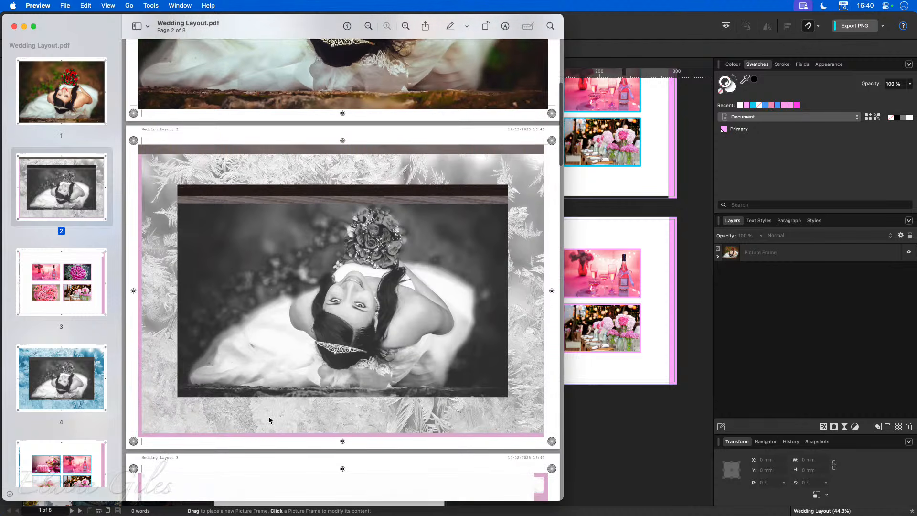
scroll(268, 419, "down", 10)
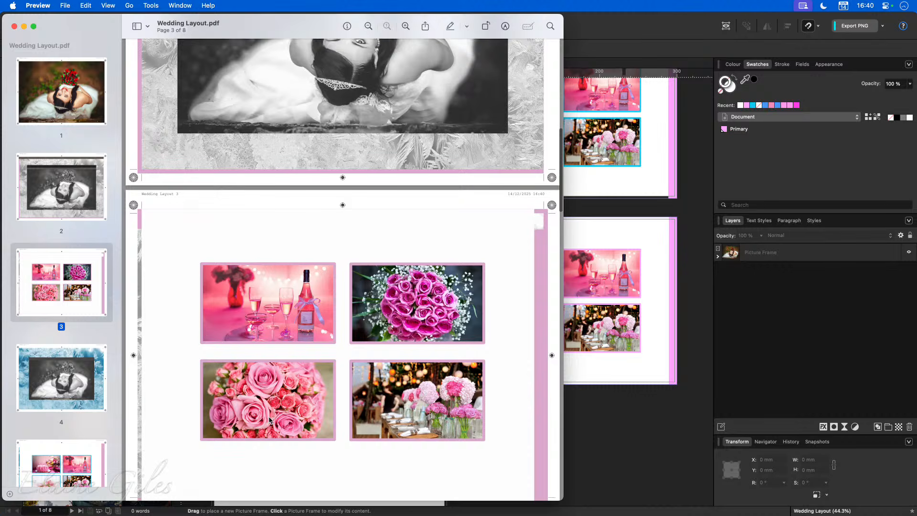
scroll(269, 421, "down", 20)
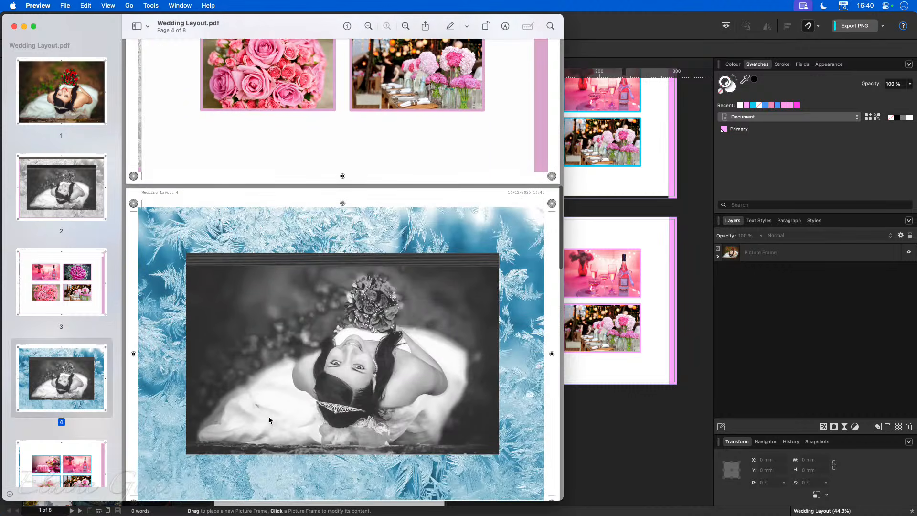
scroll(269, 419, "down", 20)
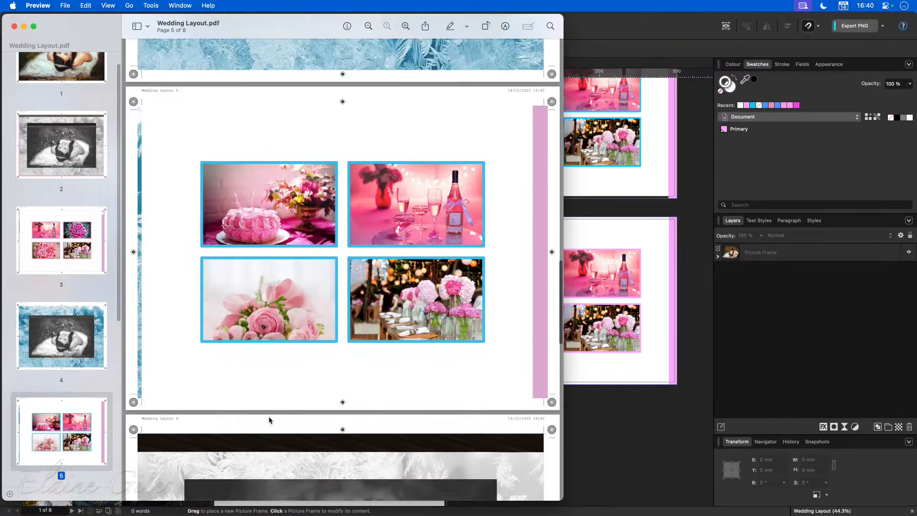
scroll(269, 420, "down", 20)
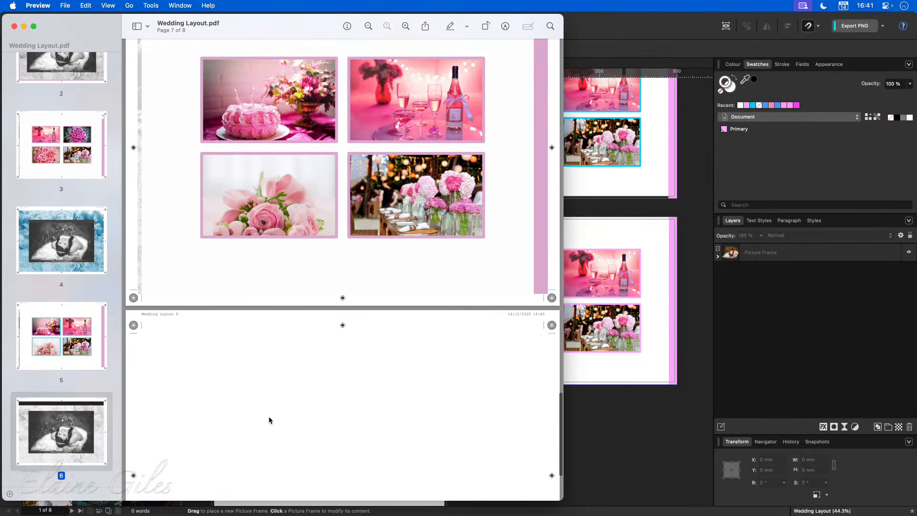
Step: Scroll back up through the PDF and quit Preview
scroll(269, 420, "up", 20)
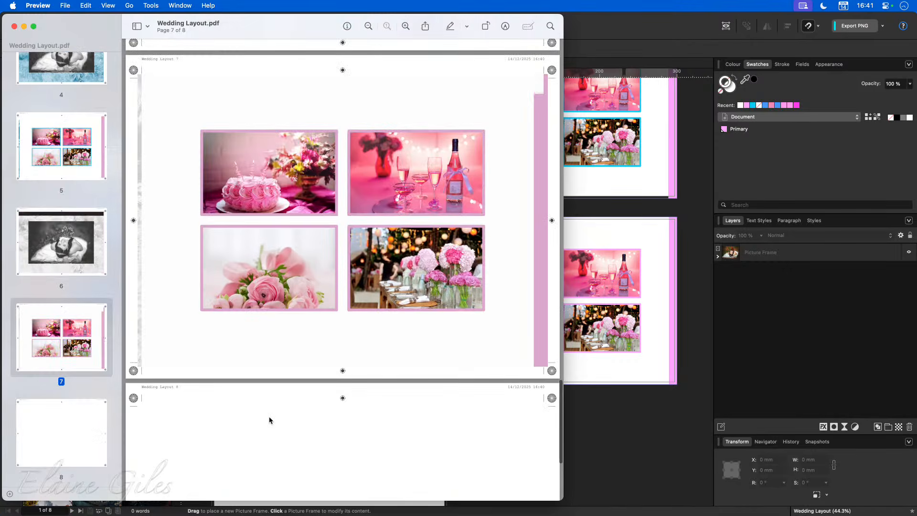
scroll(270, 420, "up", 20)
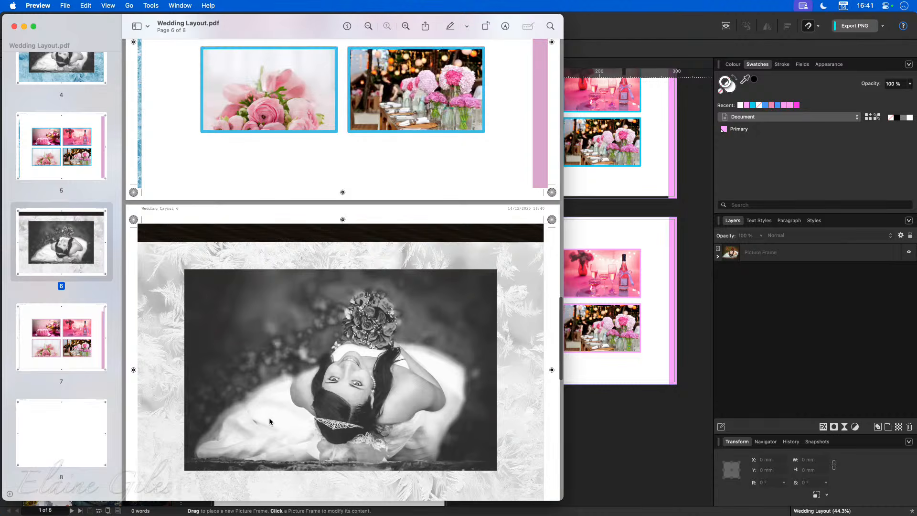
scroll(270, 421, "up", 20)
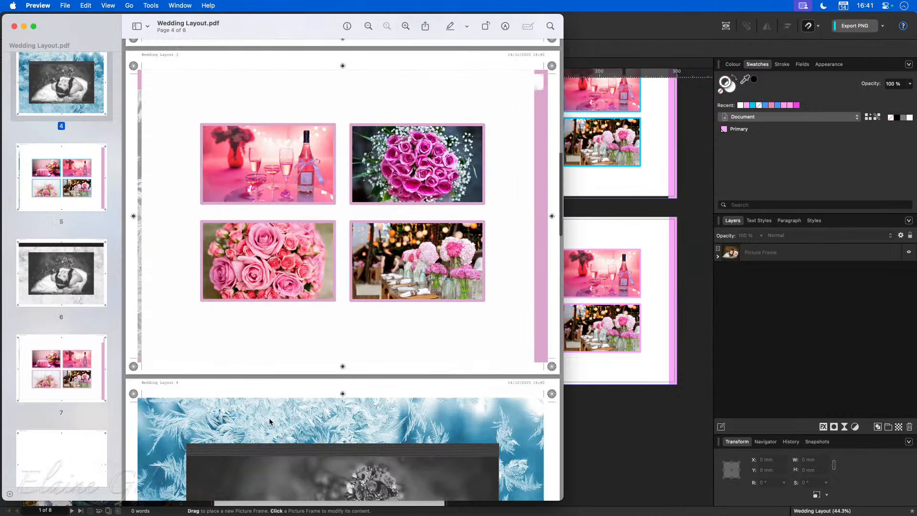
scroll(270, 421, "up", 5)
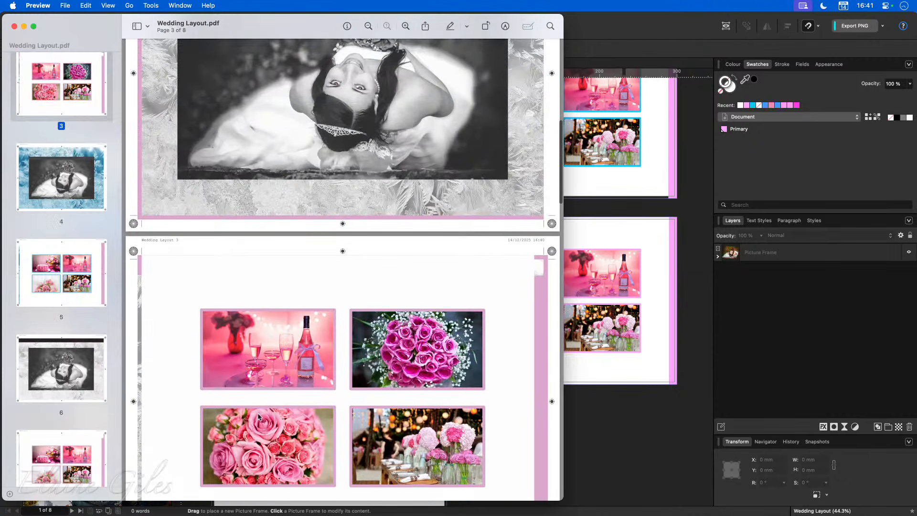
left_click(41, 6)
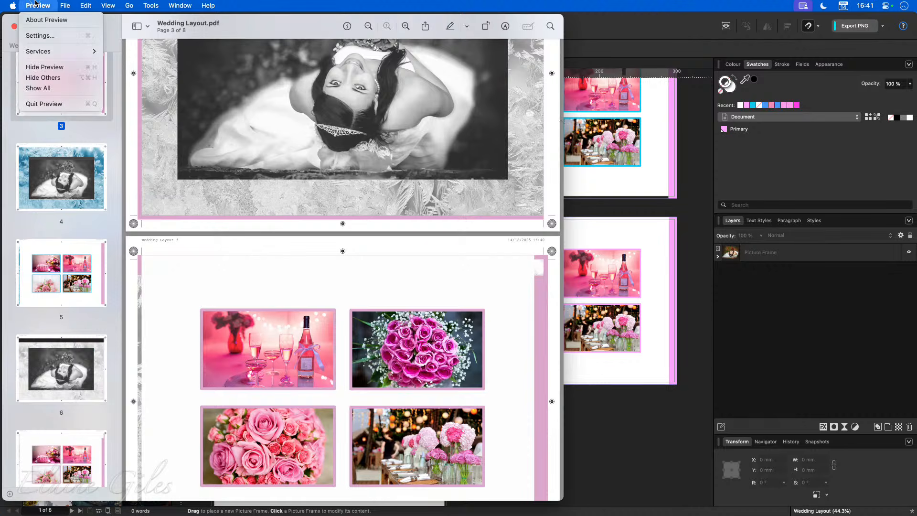
left_click(62, 104)
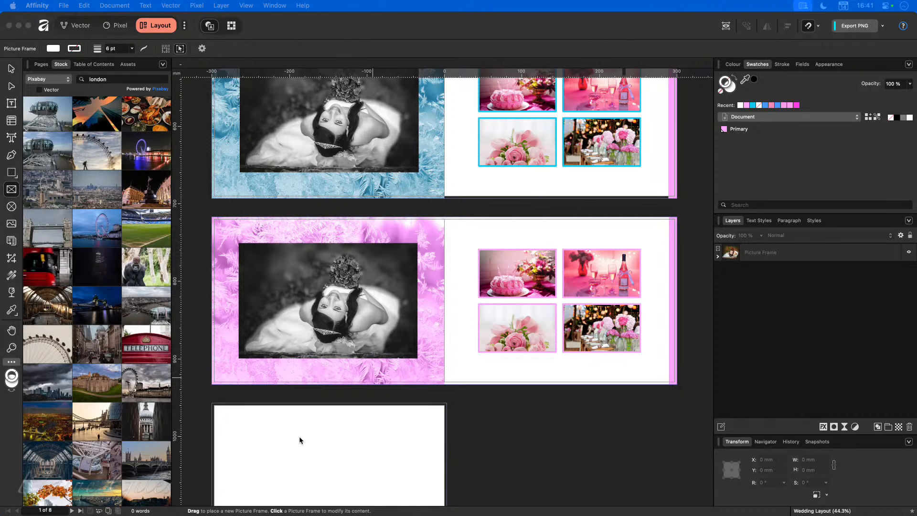
left_click_drag(329, 515, 373, 213)
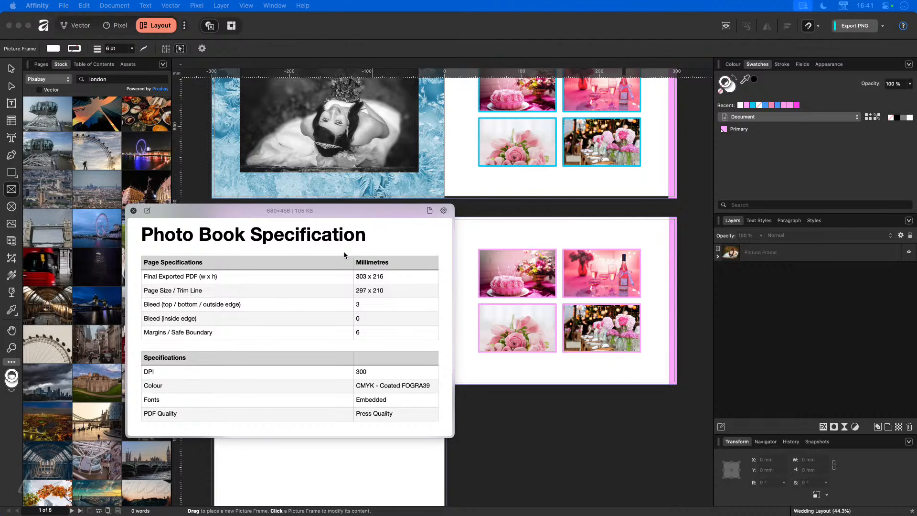
left_click_drag(358, 208, 0, 317)
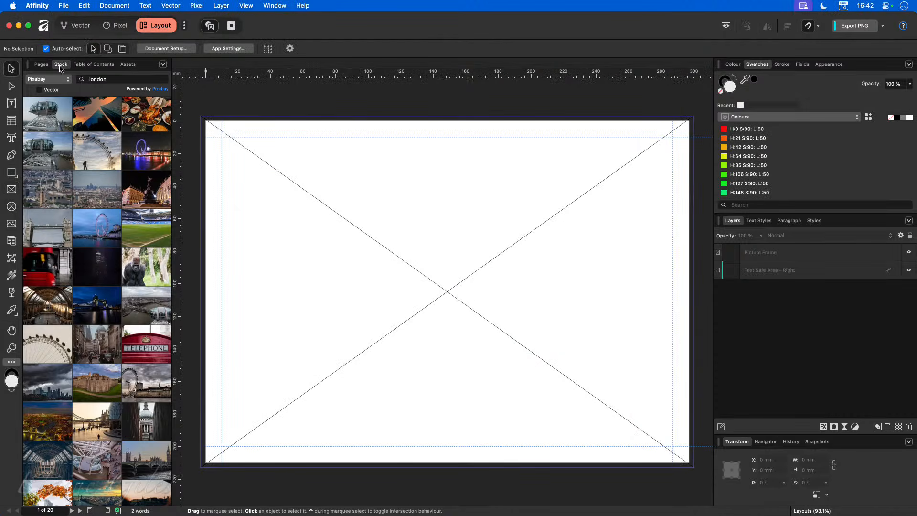
Step: Show the Pages panel, select page 1's full-page picture frame, and jump to Pages 2,3
left_click(42, 65)
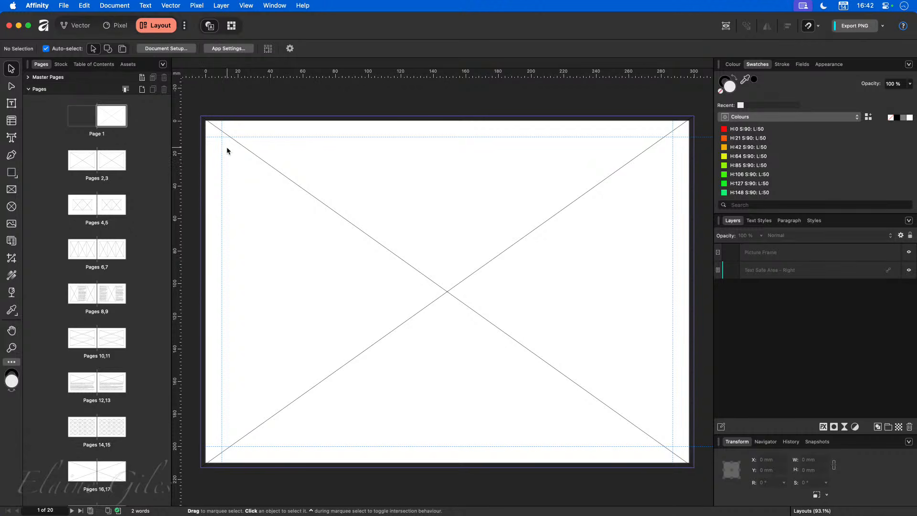
left_click(282, 179)
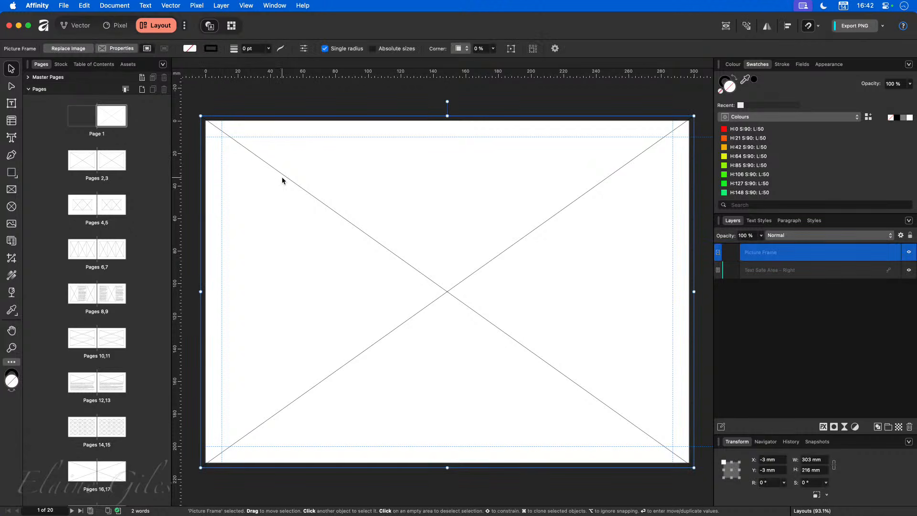
left_click(98, 159)
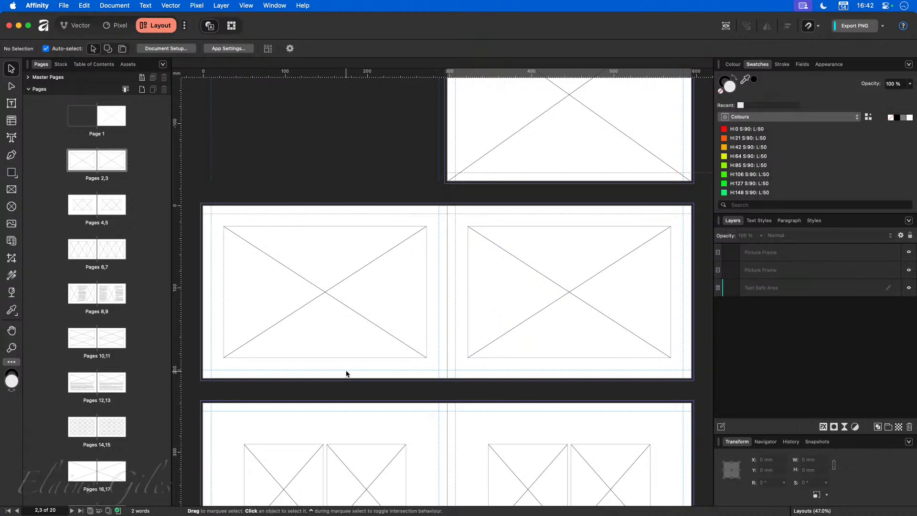
scroll(347, 378, "down", 5)
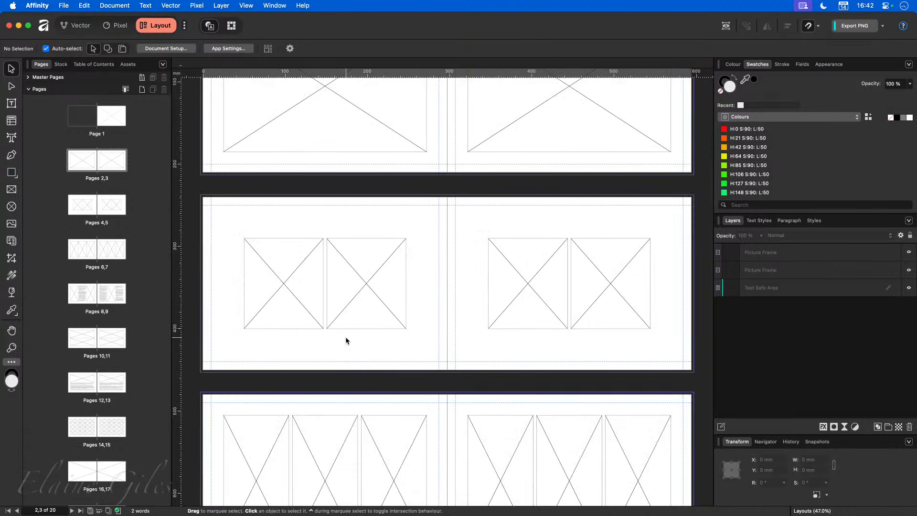
scroll(347, 373, "down", 3)
scroll(347, 341, "down", 6)
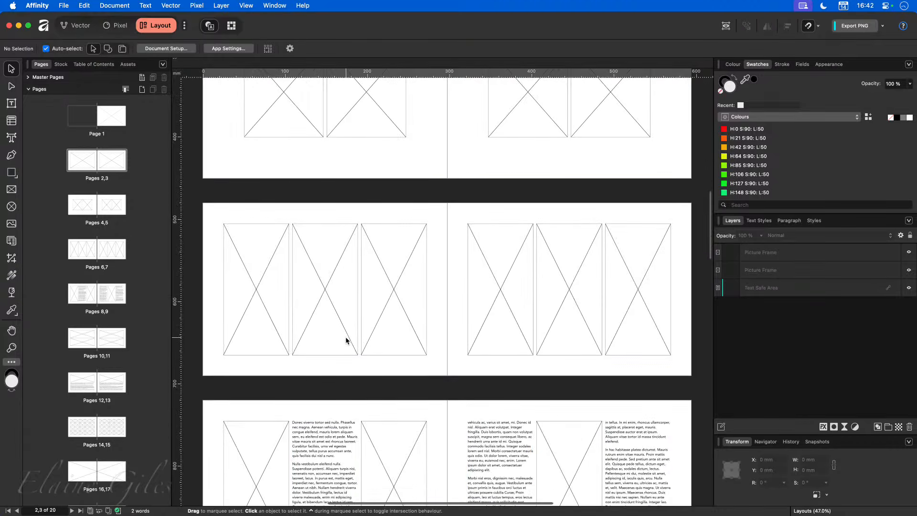
Step: Inspect the filler text frame on pages 8,9 and the four picture frames on pages 10,11
left_click(347, 341)
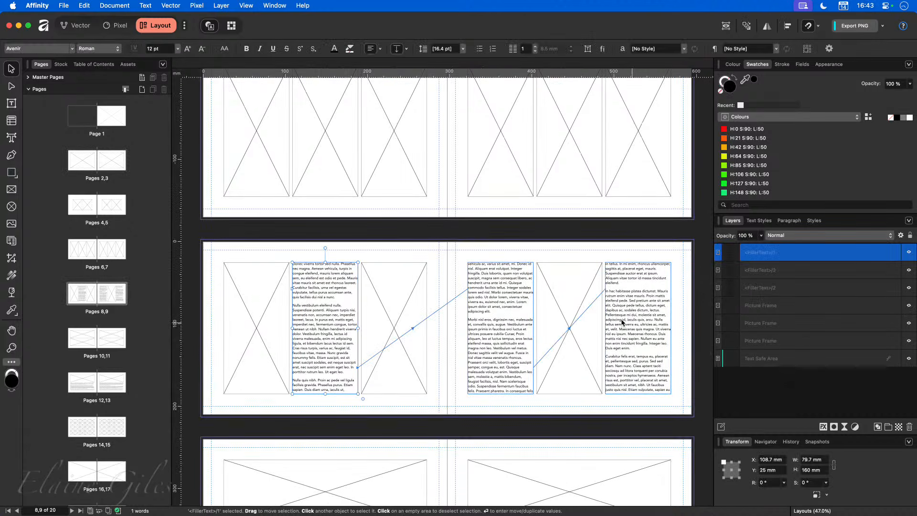
left_click(338, 423)
scroll(338, 424, "down", 5)
left_click(334, 295)
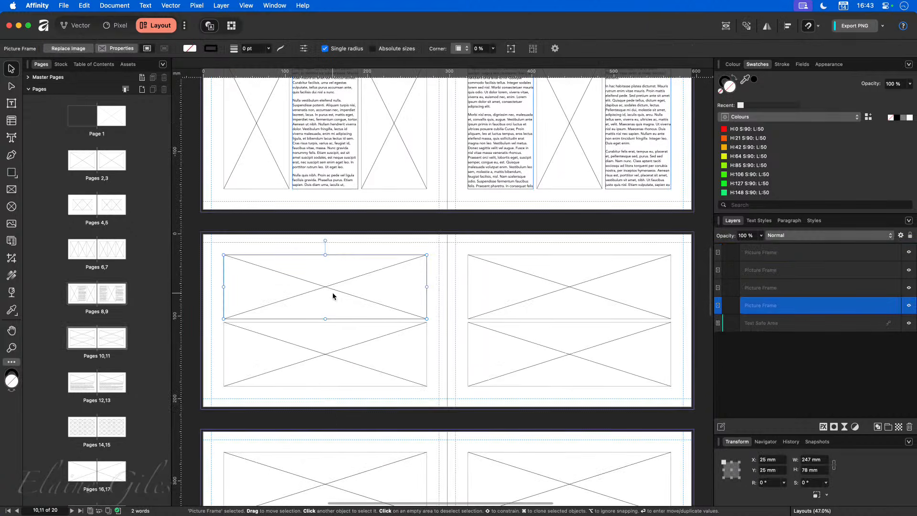
left_click(342, 342)
left_click(542, 302)
left_click(521, 358)
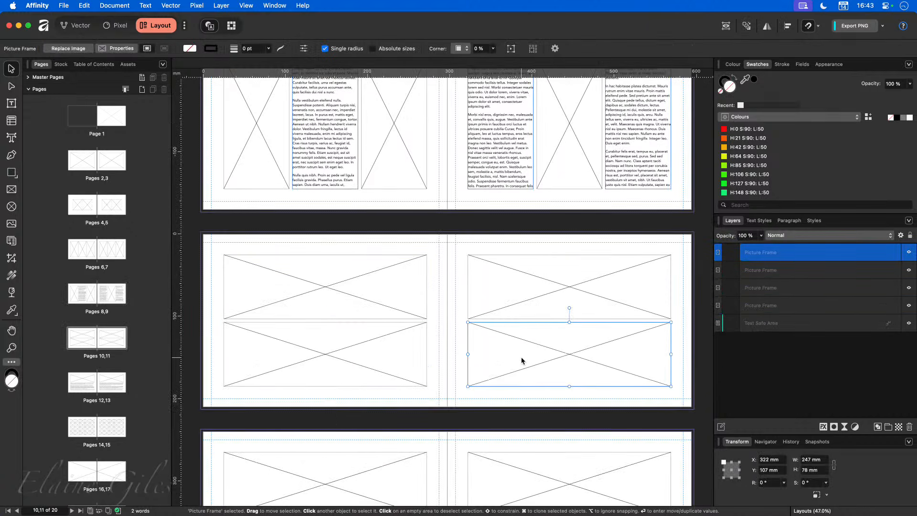
scroll(424, 368, "down", 2)
scroll(423, 368, "down", 3)
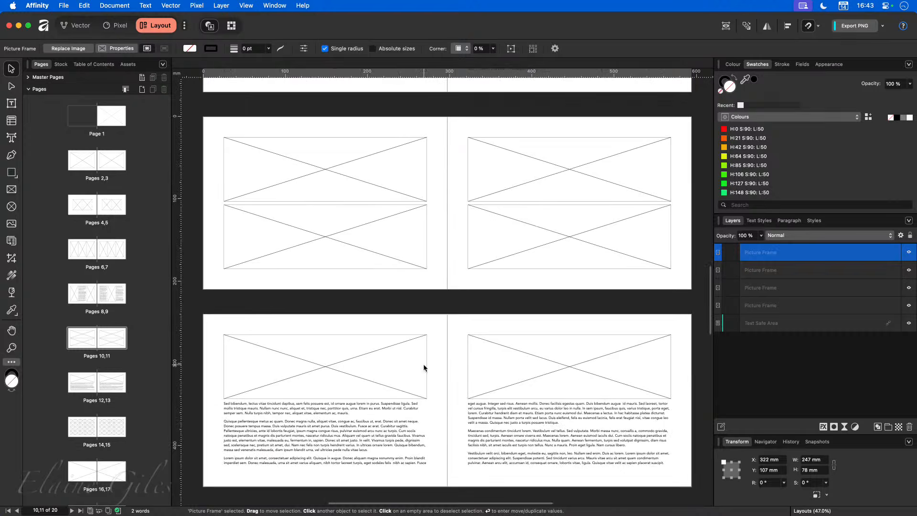
Step: Select the pages 12,13 text frame, toggle Preview mode, and scroll through the remaining spreads
left_click(375, 382)
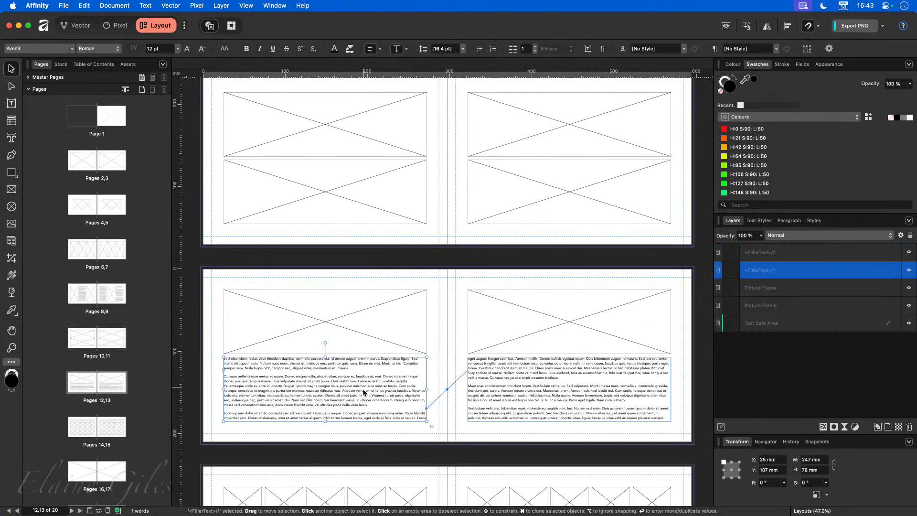
key("w")
scroll(457, 387, "down", 4)
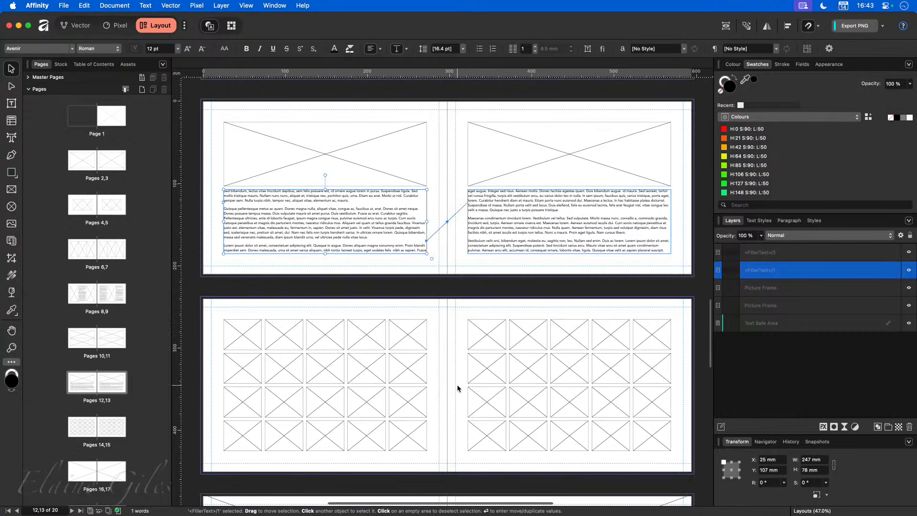
key("w")
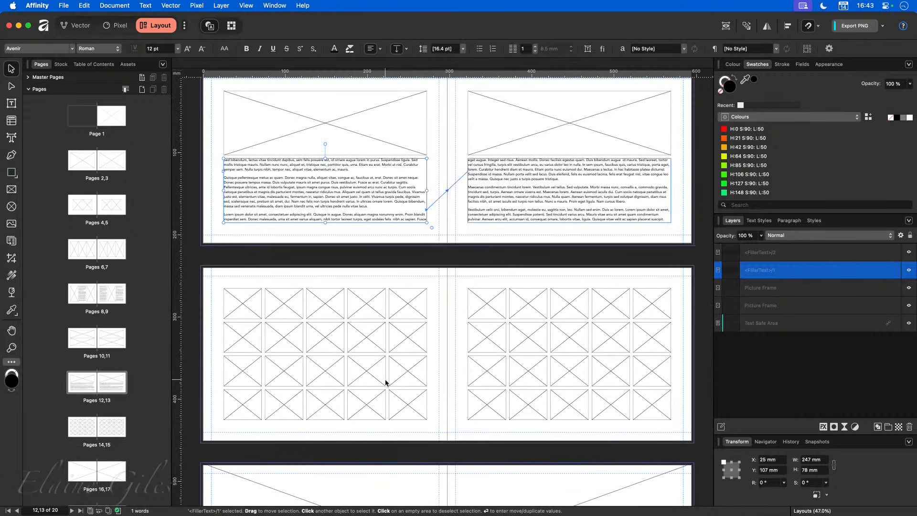
scroll(386, 382, "down", 4)
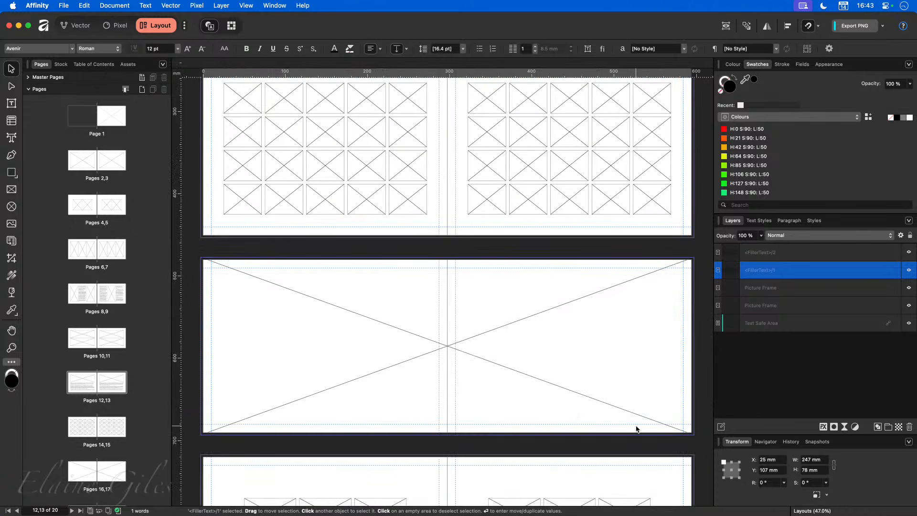
scroll(429, 396, "down", 6)
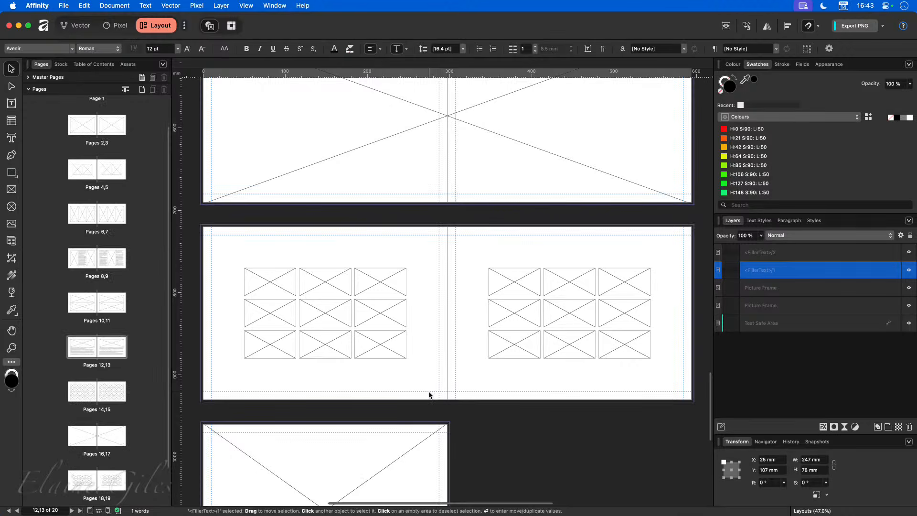
scroll(394, 391, "down", 1)
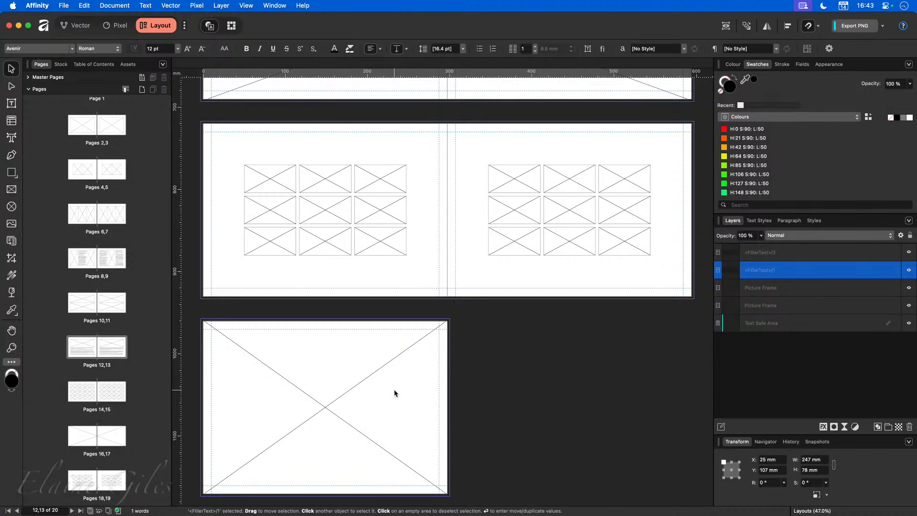
scroll(395, 391, "up", 10)
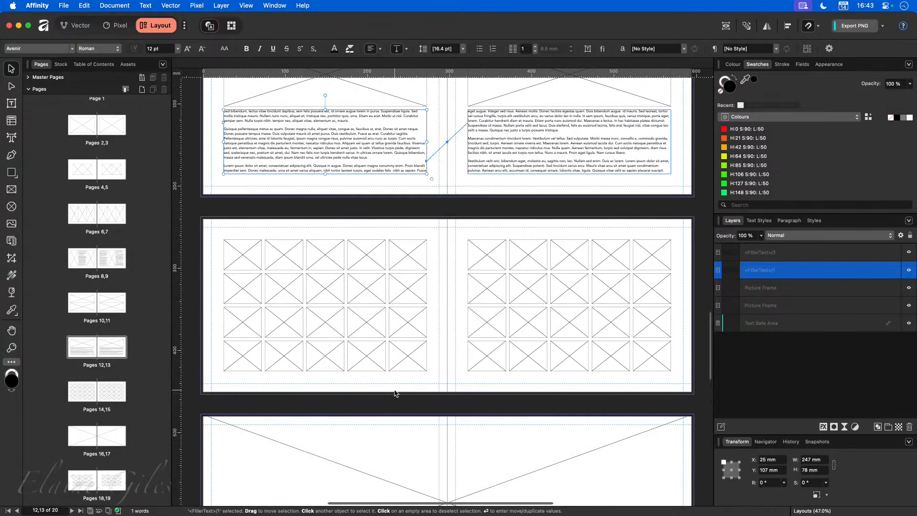
scroll(394, 392, "up", 4)
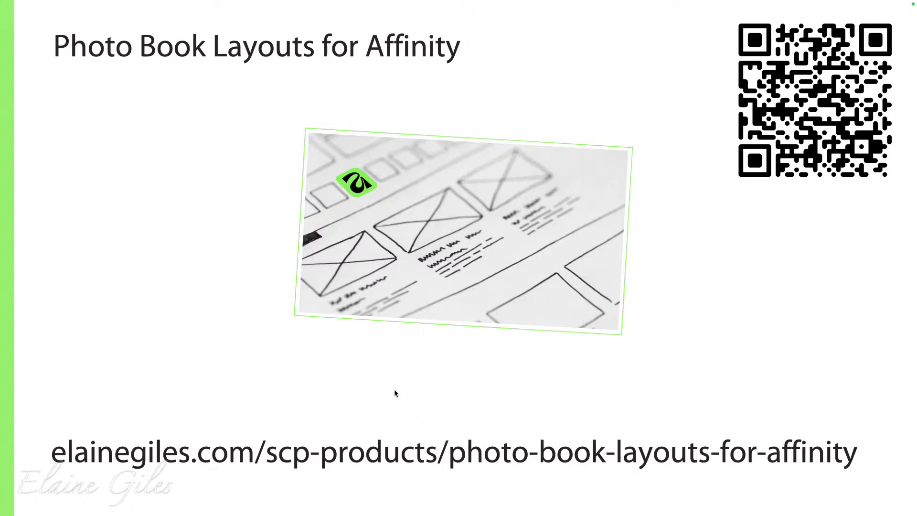
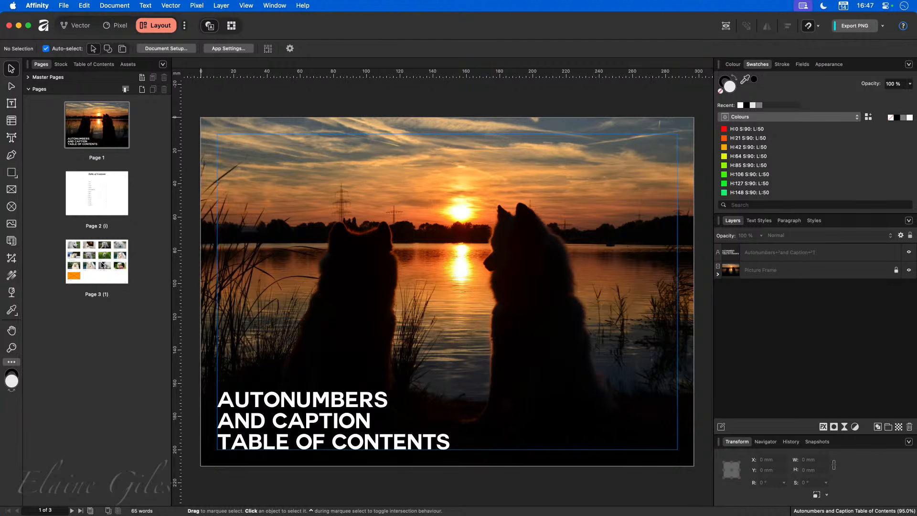
Step: Check page 2's page number up close, then return to the page 3 dog photo grid
left_click(119, 187)
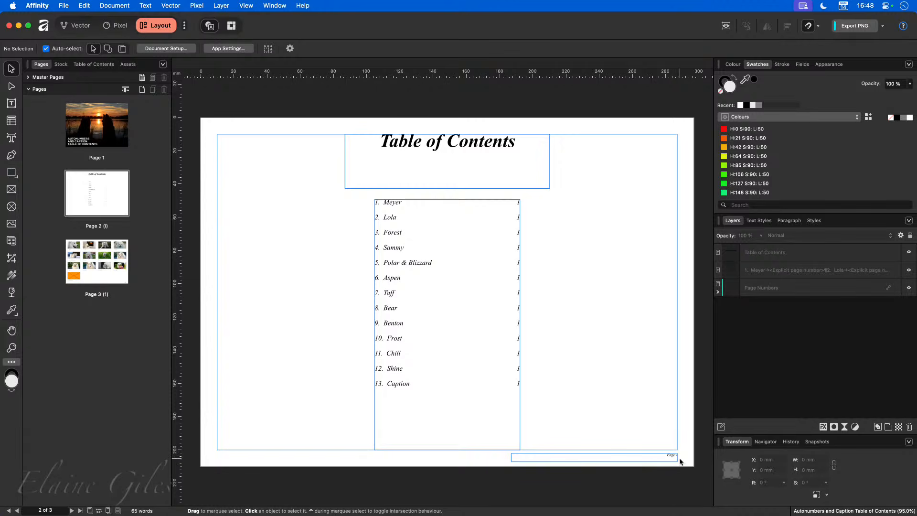
scroll(680, 460, "up", 5)
scroll(680, 460, "up", 3)
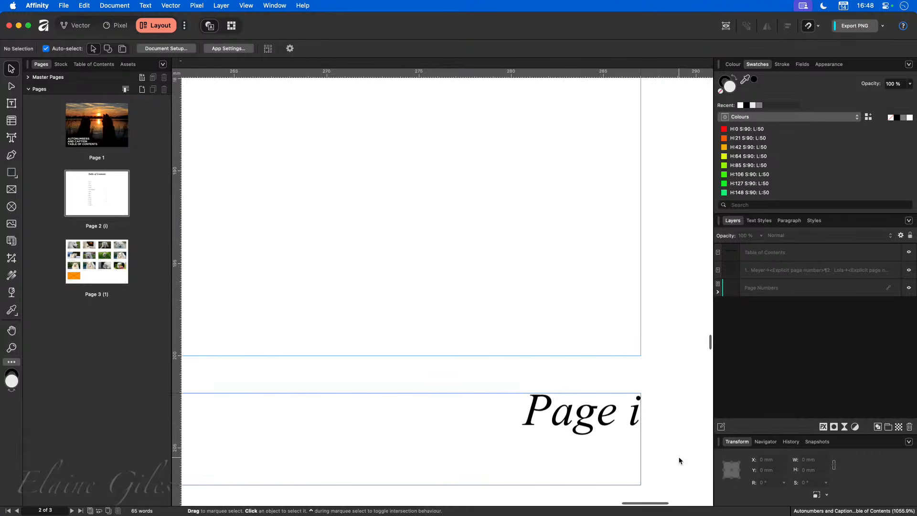
key("super+0")
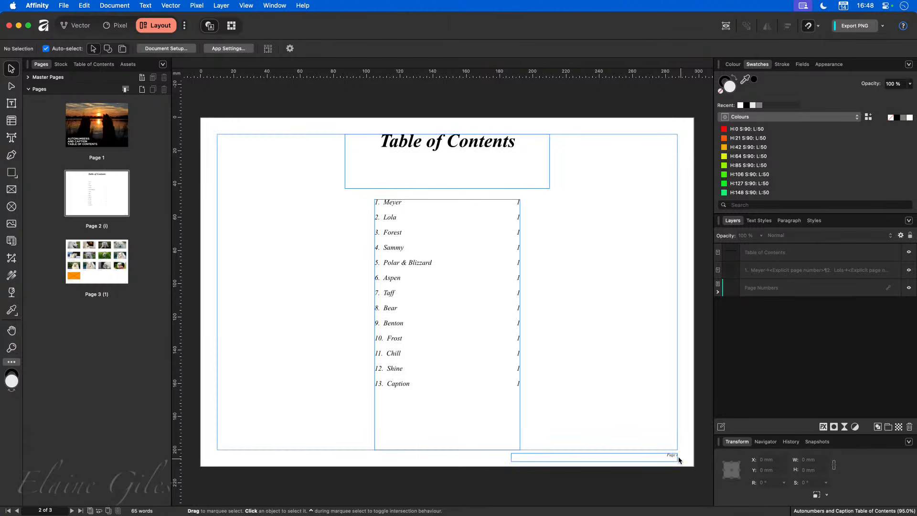
left_click(103, 272)
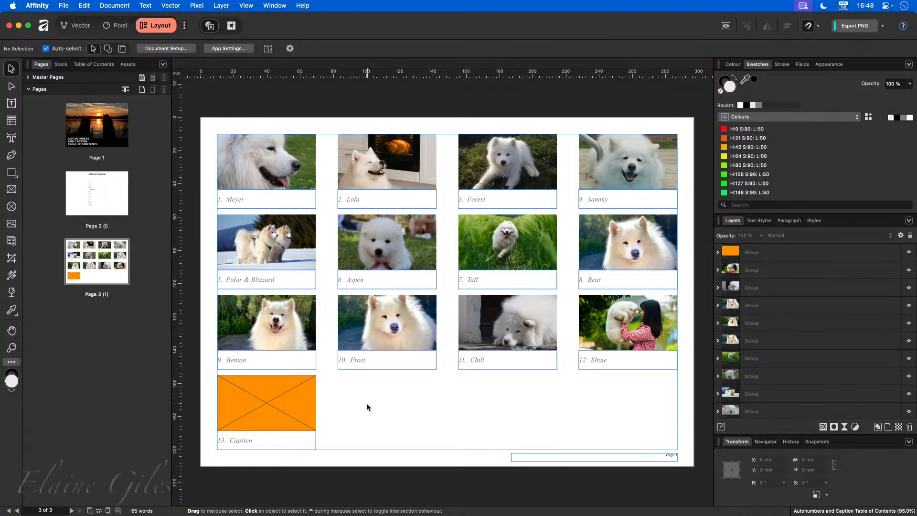
Step: Inspect the Meyer and Lola groups, selecting Meyer's picture frame and caption text frame
left_click(267, 162)
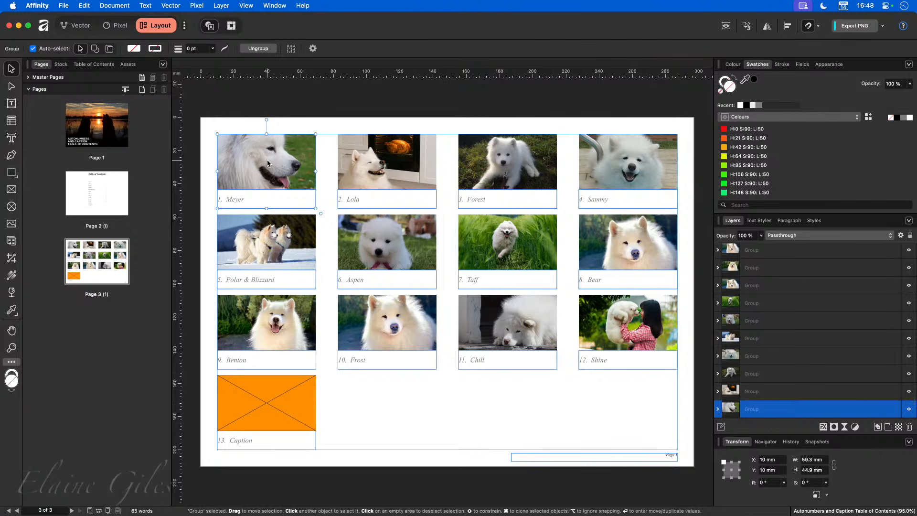
left_click(376, 175)
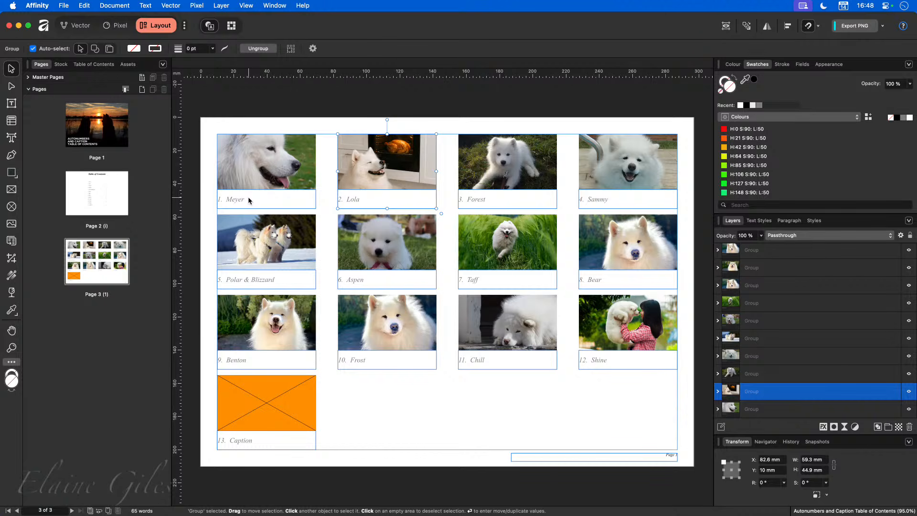
left_click(293, 168)
left_click(293, 165)
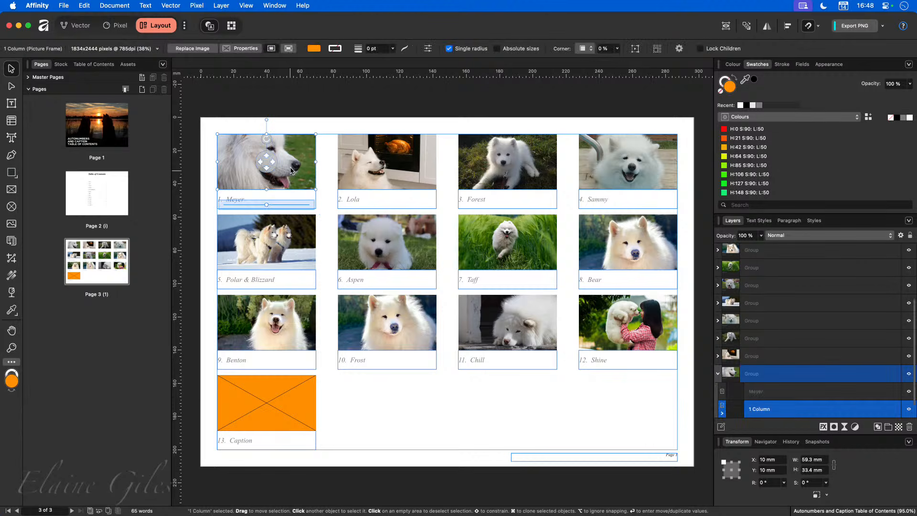
left_click(295, 199)
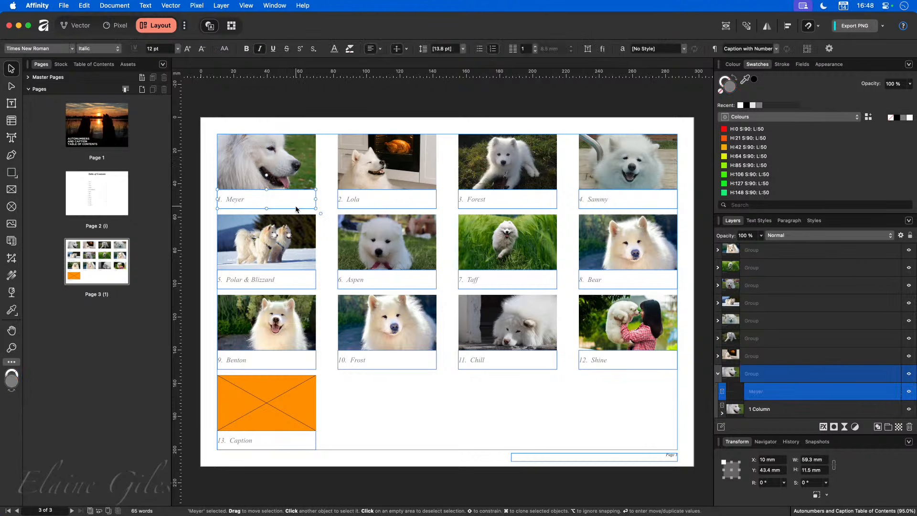
left_click(305, 122)
left_click(298, 160)
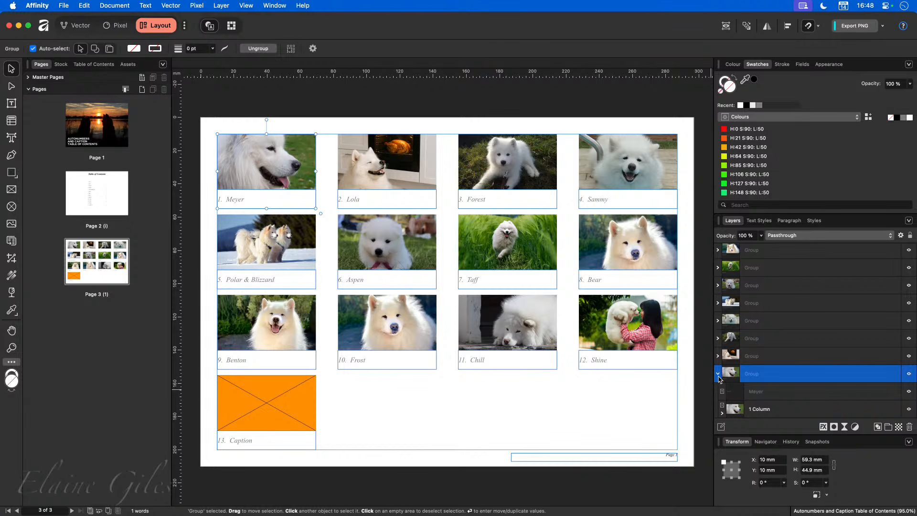
Step: Step through the photo groups in the Layers panel up to Bear, then return to page 2
left_click(718, 375)
left_click(767, 376)
left_click(770, 358)
left_click(774, 338)
left_click(775, 321)
left_click(778, 303)
left_click(778, 285)
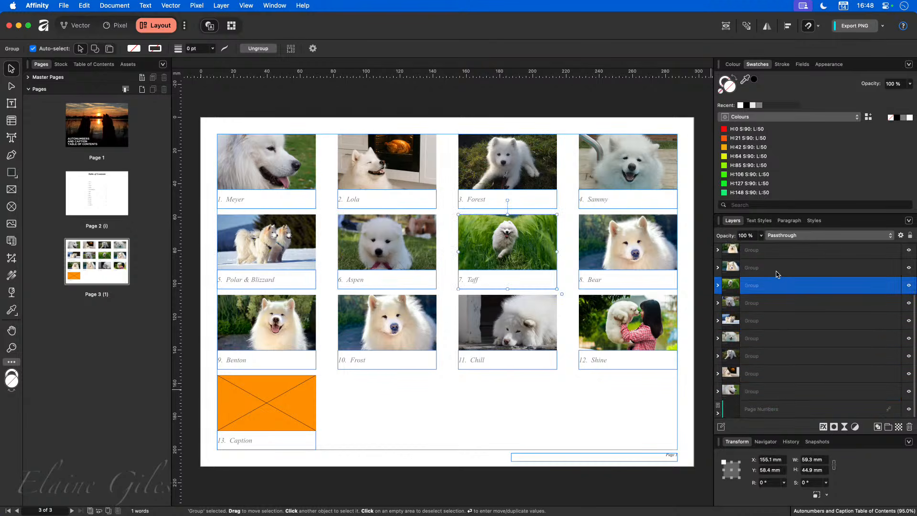
left_click(777, 272)
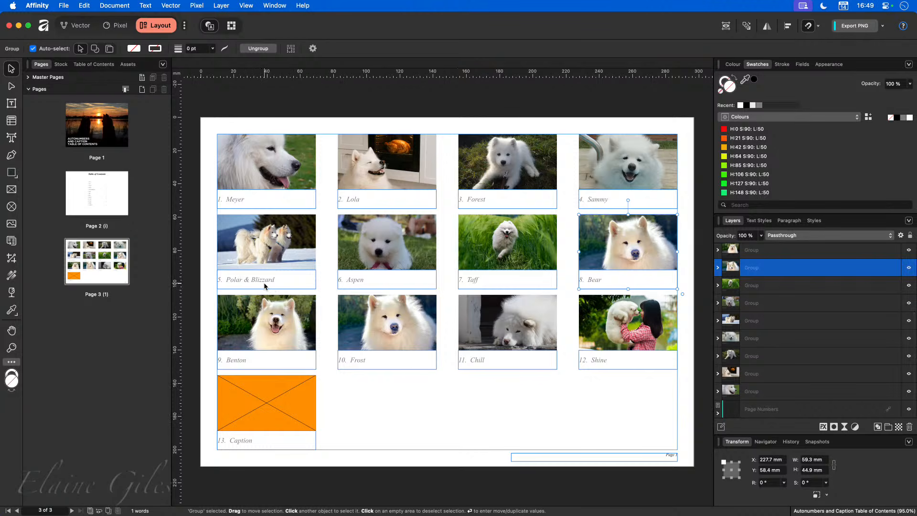
left_click(101, 181)
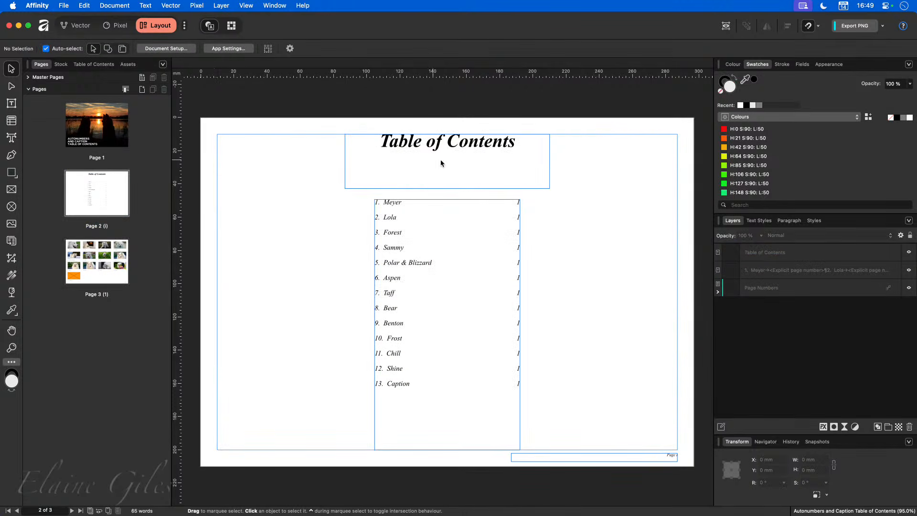
Step: Change the page 2 heading's word 'Contents' to 'Captions', making it Table of Captions
double_click(471, 142)
double_click(471, 141)
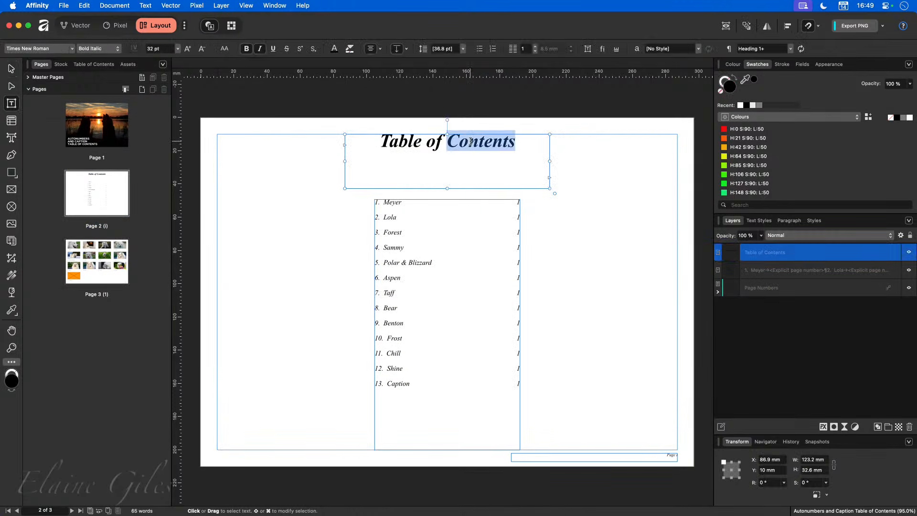
type("Captions")
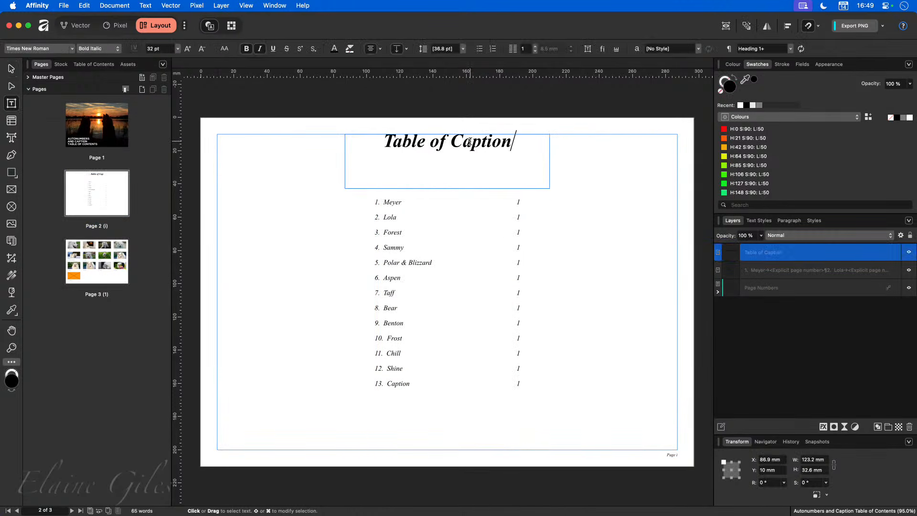
left_click(594, 127)
key("v")
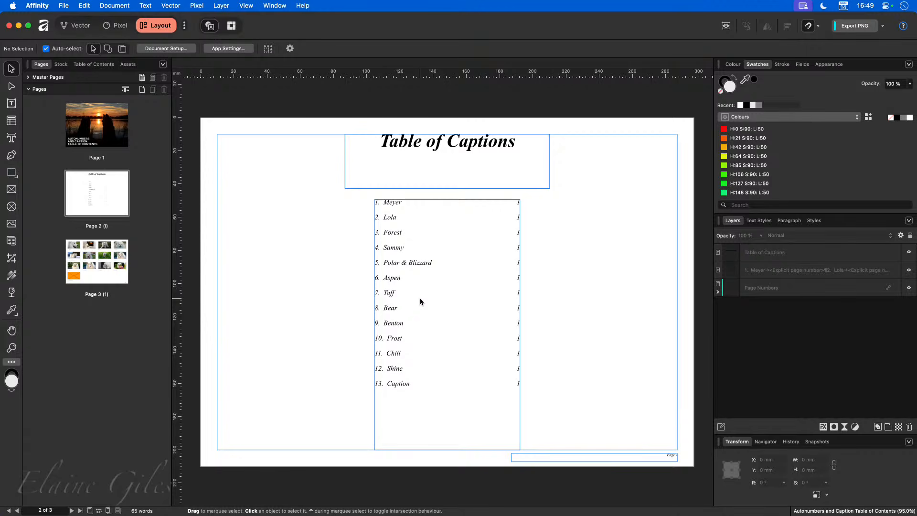
left_click(99, 272)
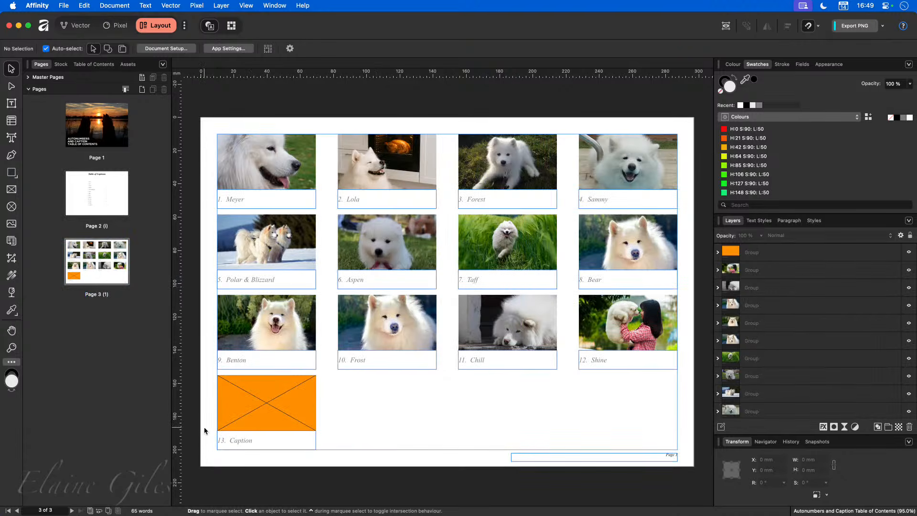
Step: Copy the orange placeholder group across the bottom row, creating captions 14, 15 and 16
left_click(267, 406)
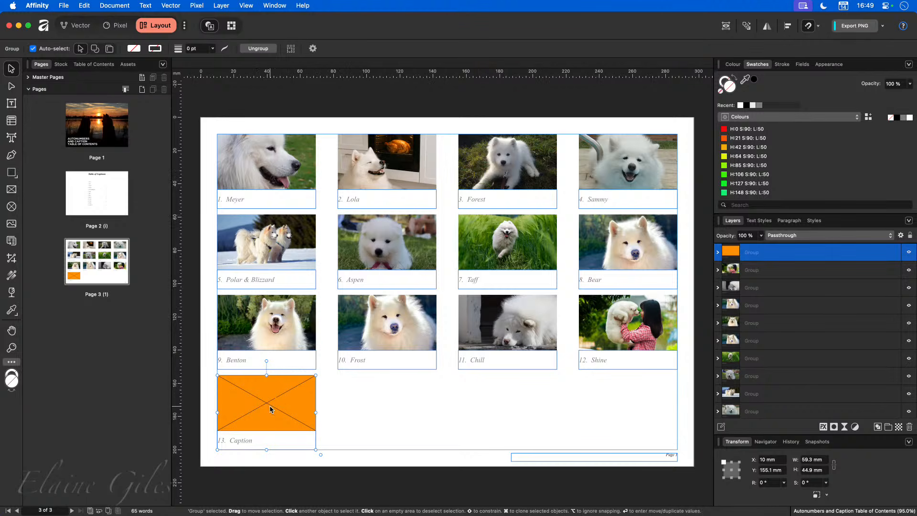
left_click_drag(264, 404, 380, 401)
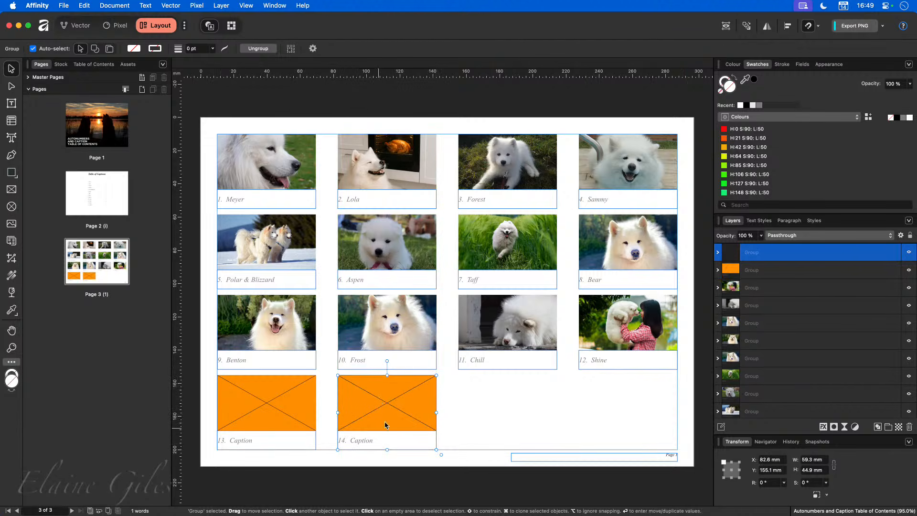
mouse_move(383, 395)
left_mouse_down()
mouse_move(598, 415)
mouse_move(612, 400)
left_mouse_up()
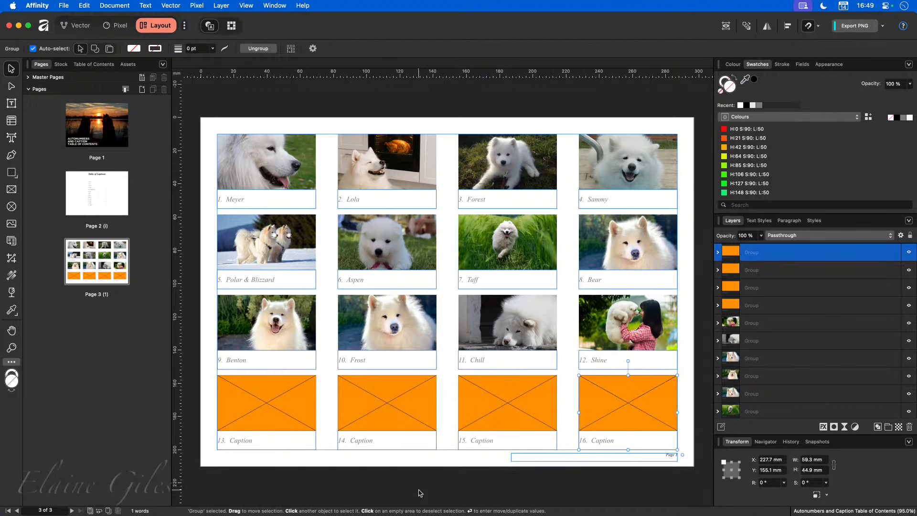
left_click(376, 440)
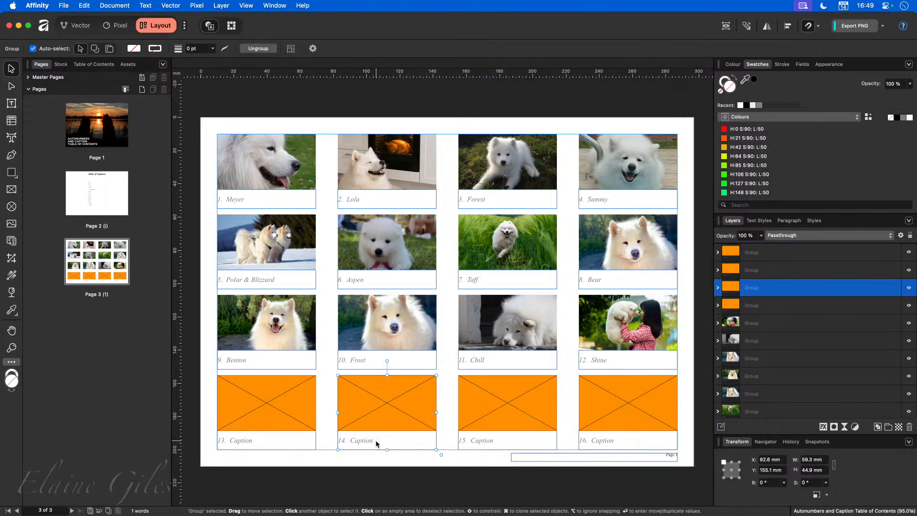
Step: Edit the Caption with Number text style's Bullets & Numbering settings and confirm them
double_click(366, 440)
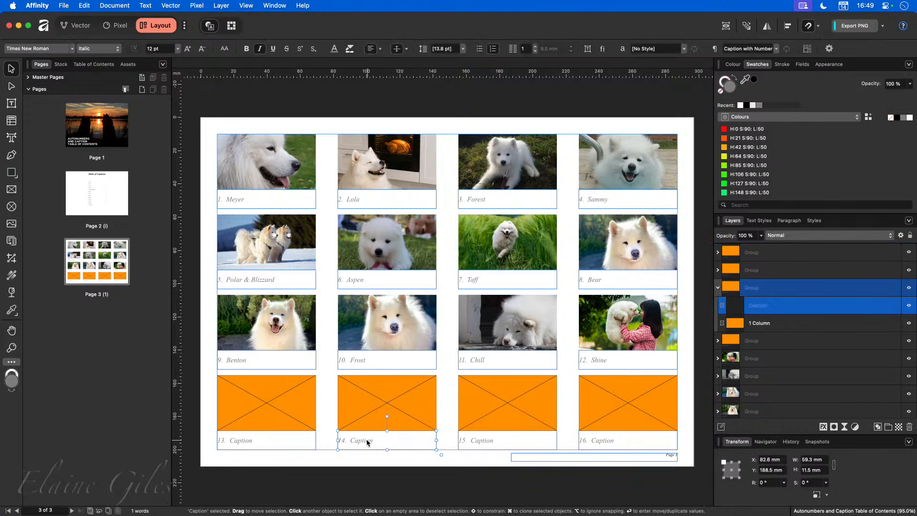
double_click(366, 440)
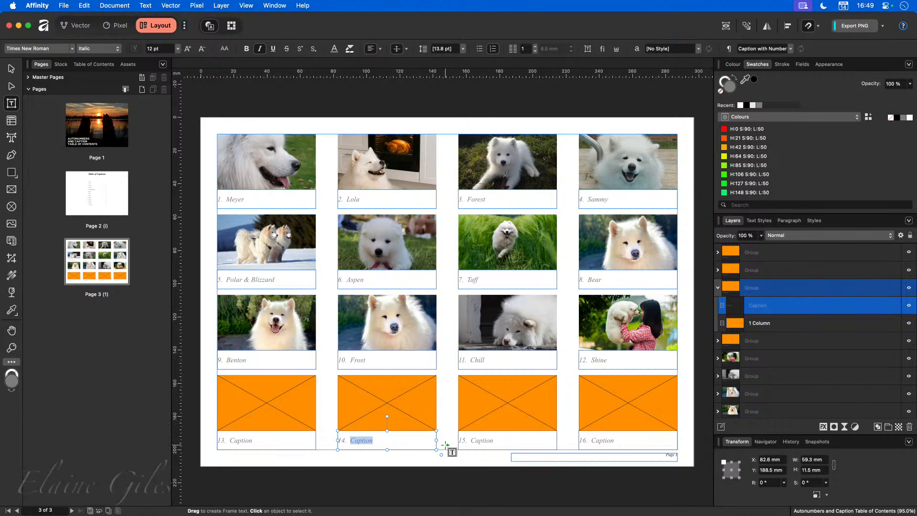
left_click(765, 221)
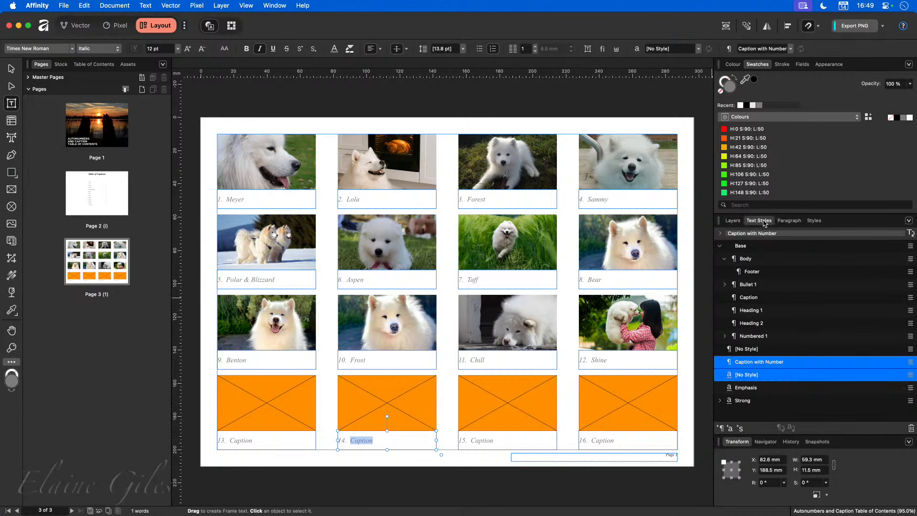
right_click(779, 365)
left_click(582, 447)
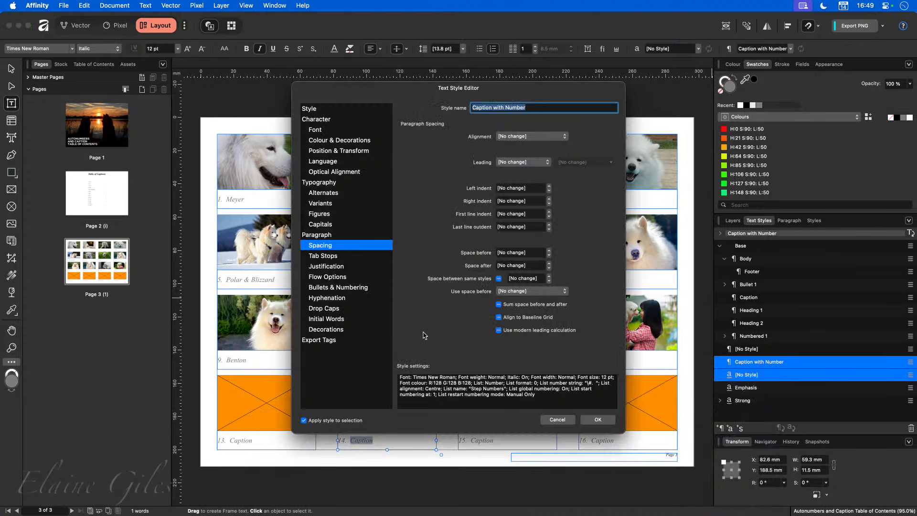
left_click(329, 288)
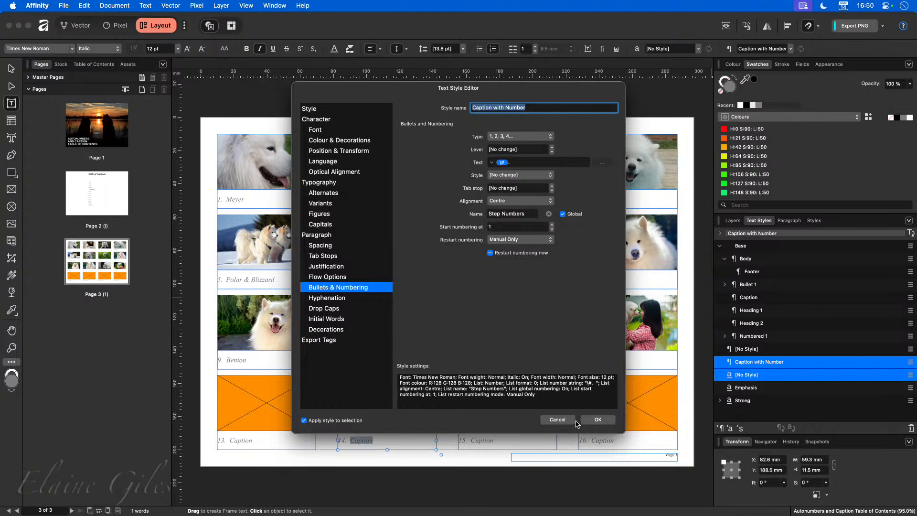
left_click(597, 420)
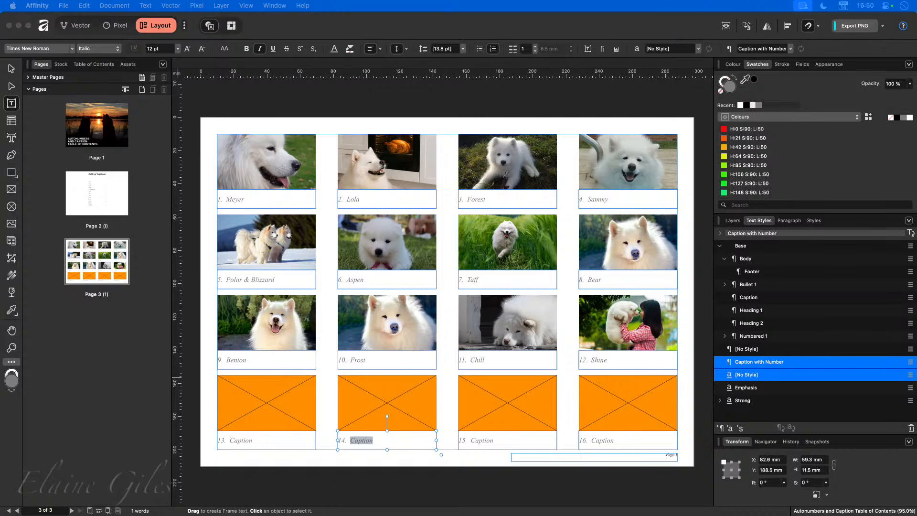
Step: Place dog photos into frames 13, 14, 15 and 16, enlarging the photo within frame 15
left_click_drag(234, 515, 263, 409)
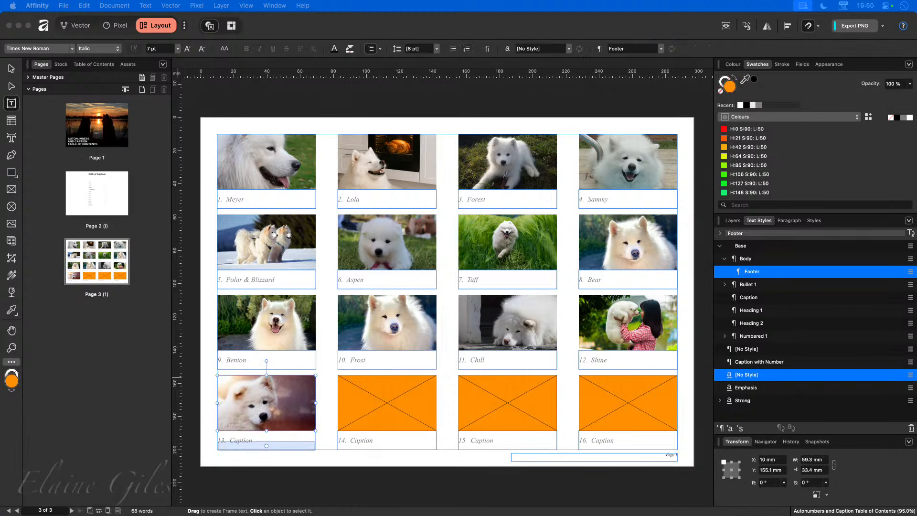
left_click_drag(234, 515, 329, 398)
left_click_drag(372, 395, 395, 398)
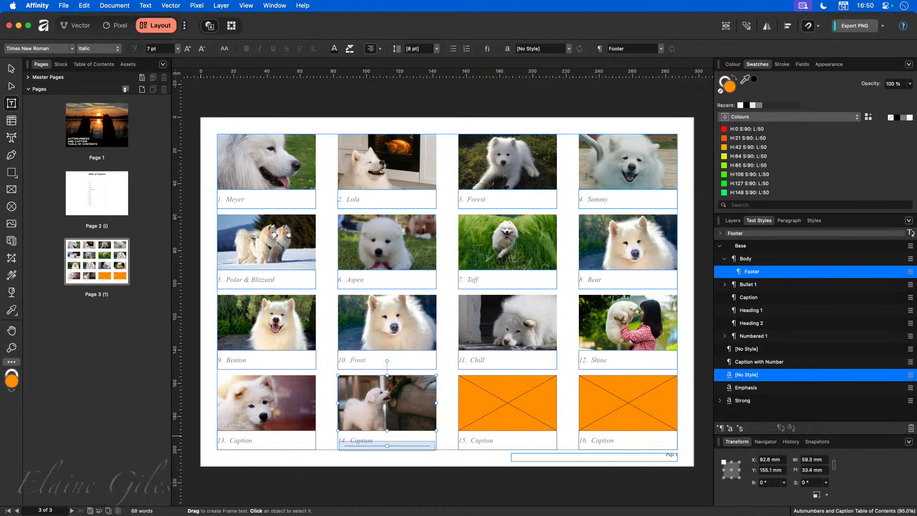
left_click_drag(400, 410, 508, 388)
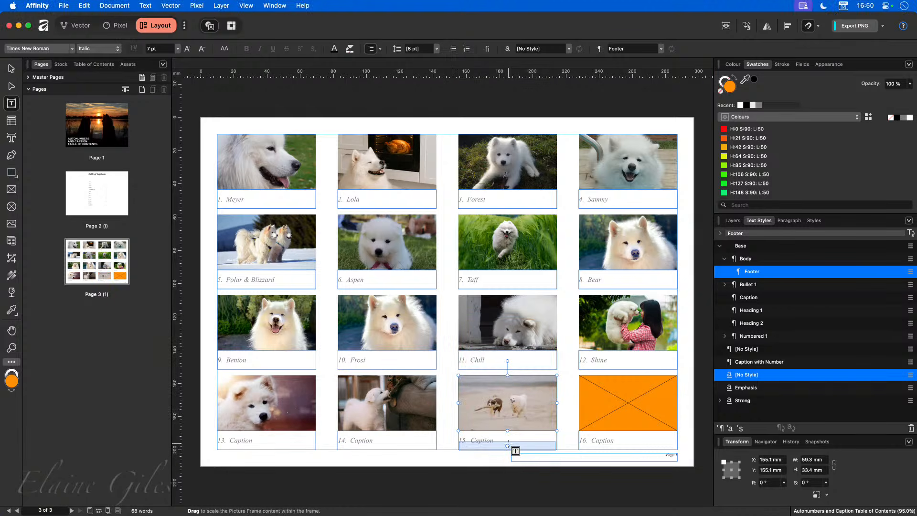
left_click_drag(508, 446, 541, 450)
left_click_drag(508, 404, 518, 389)
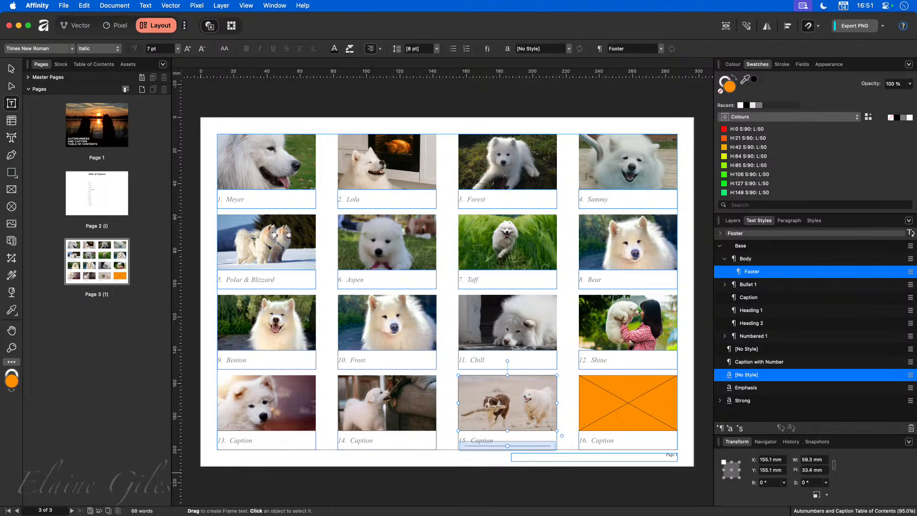
left_click_drag(916, 444, 628, 407)
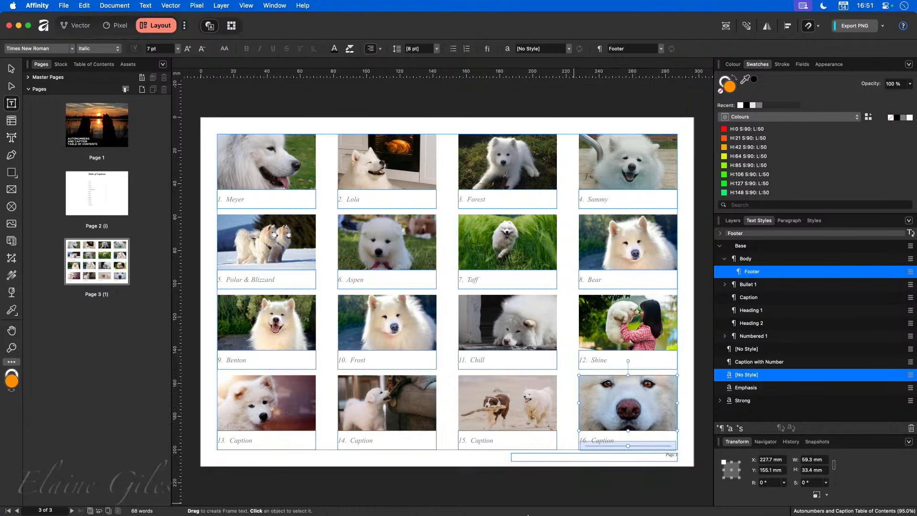
Step: Replace 'Caption' in captions 13–16 with Puppy, Biting, Stick and Eyes
left_click(231, 480)
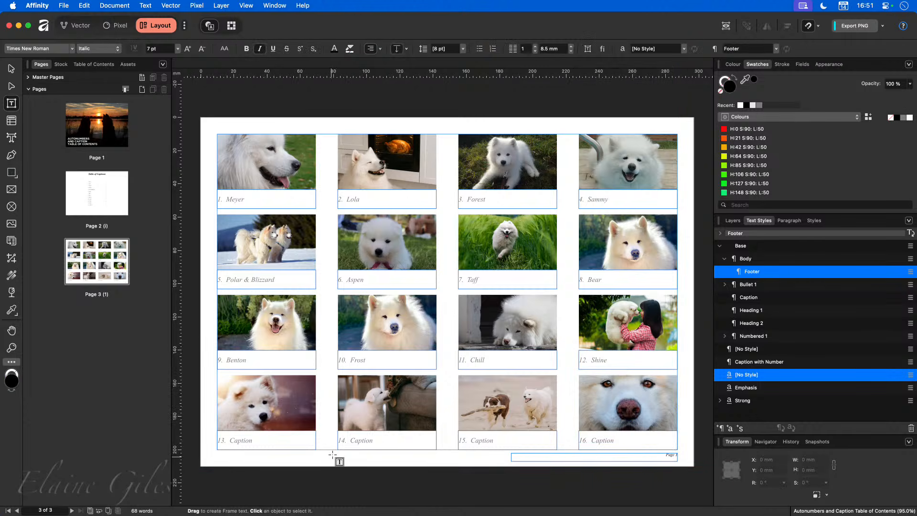
double_click(242, 441)
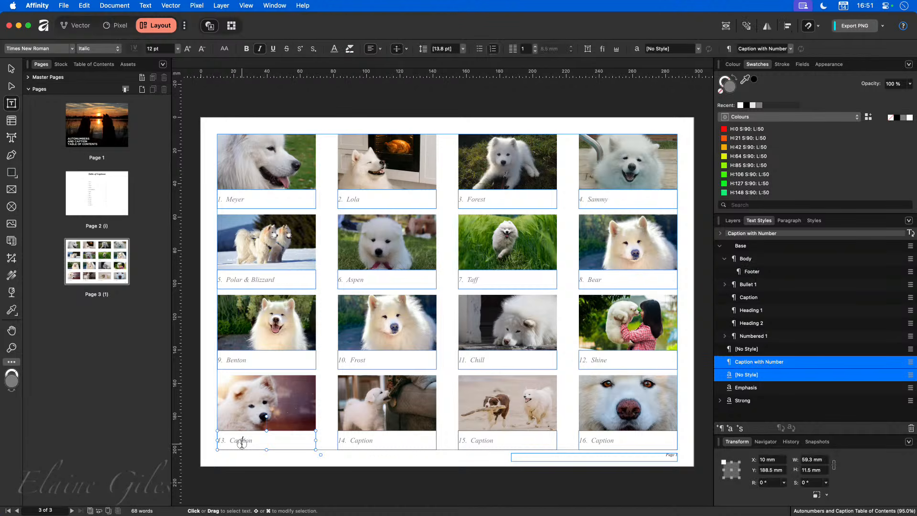
type("Puppy")
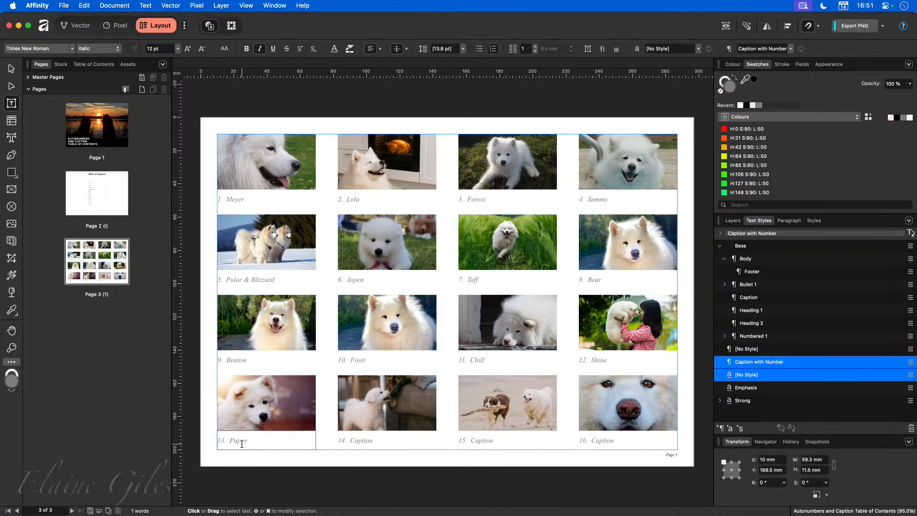
double_click(368, 440)
type("Bitin")
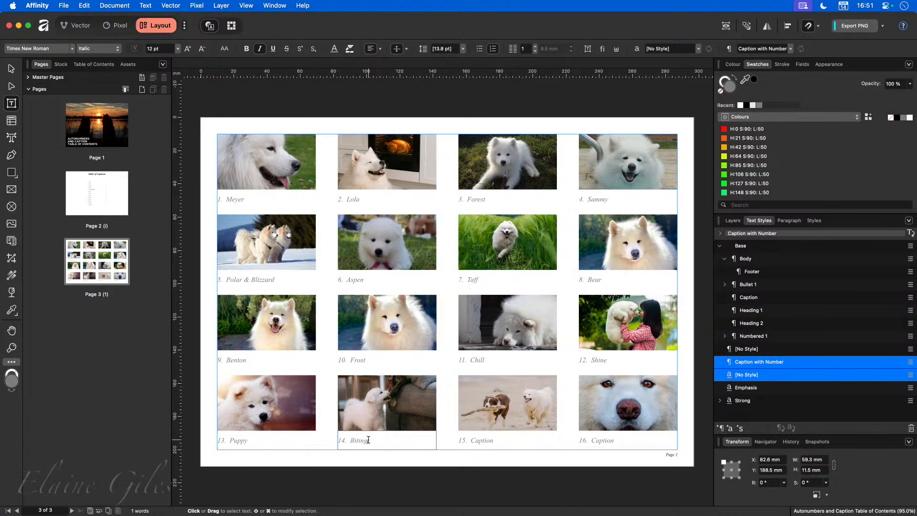
double_click(488, 440)
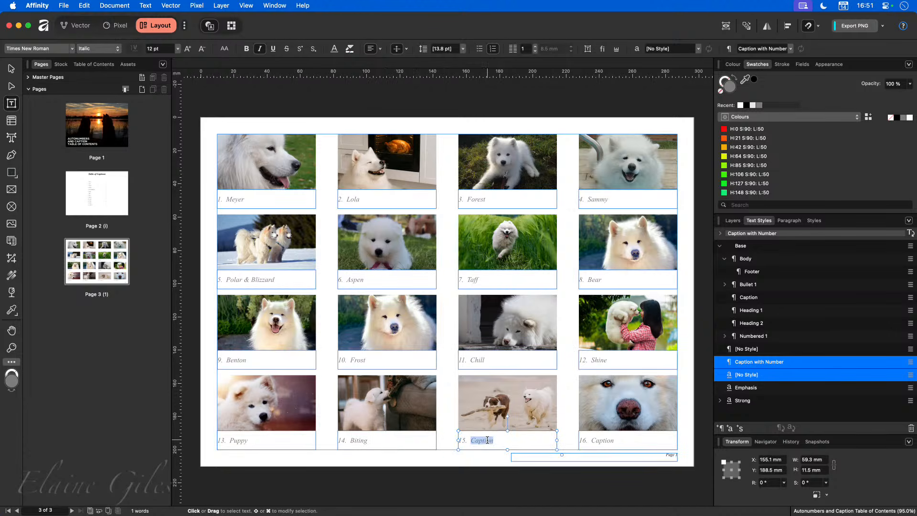
type("Stick")
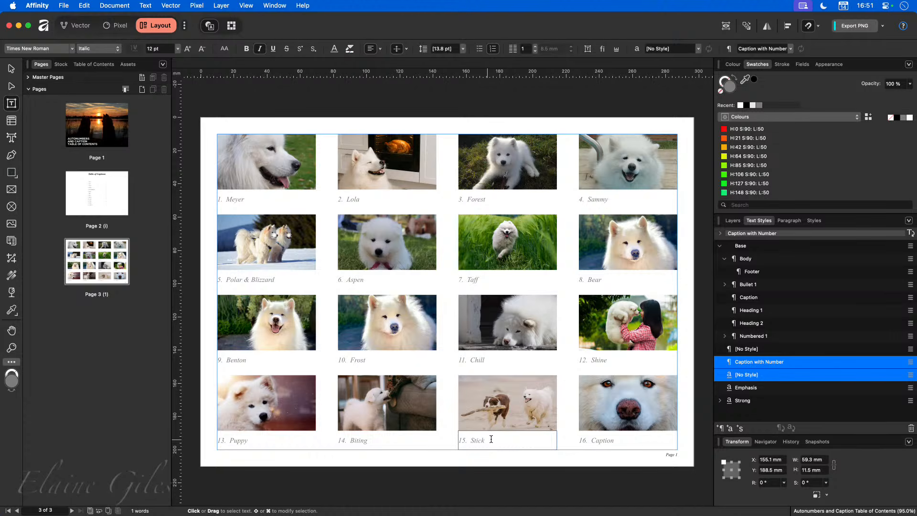
double_click(610, 440)
type("Eyes")
key("Escape")
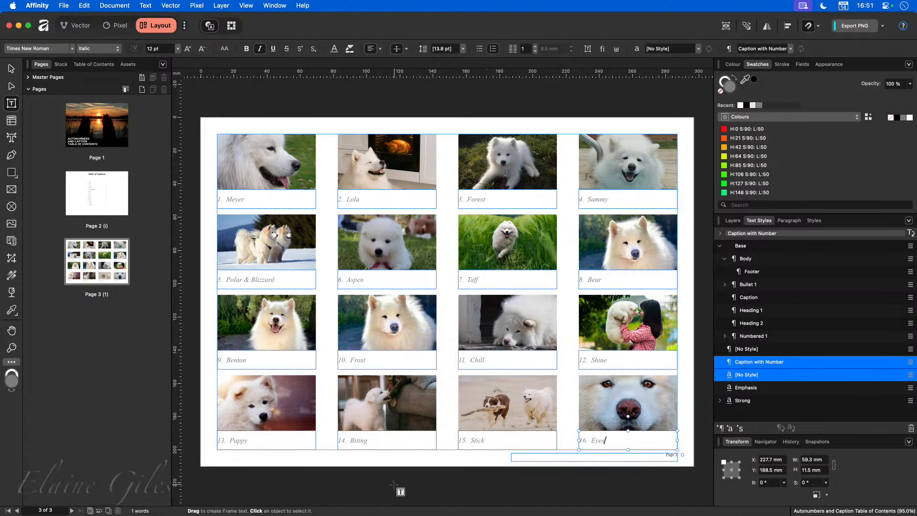
left_click(107, 191)
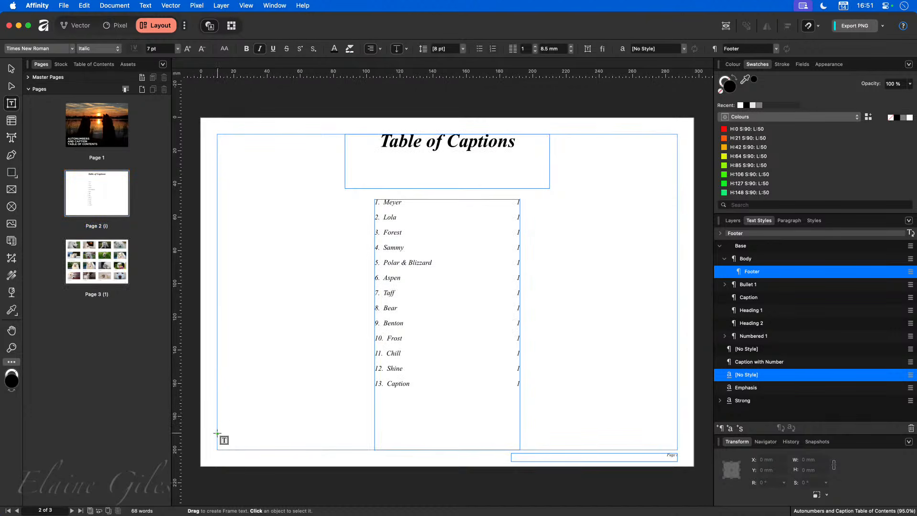
Step: Run Update TOC on the Table of Captions to add entries 13–16, then deselect it
left_click(414, 388)
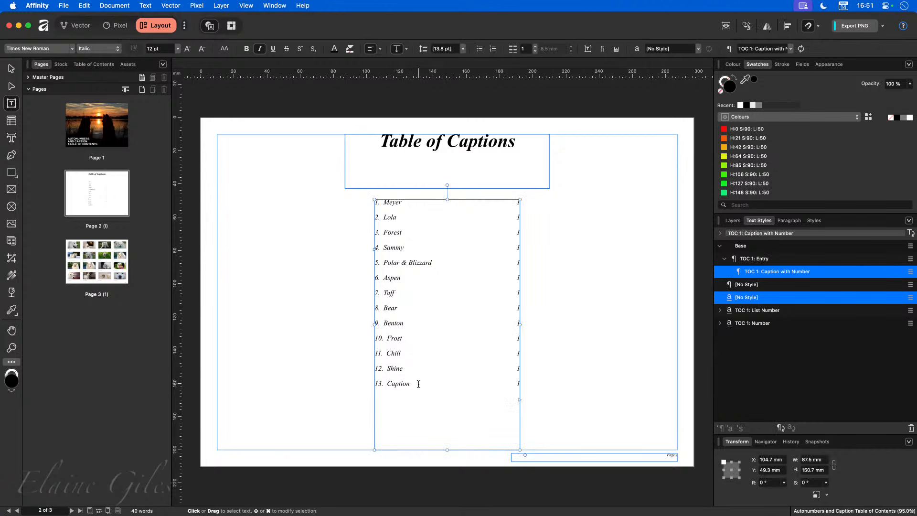
left_click(93, 64)
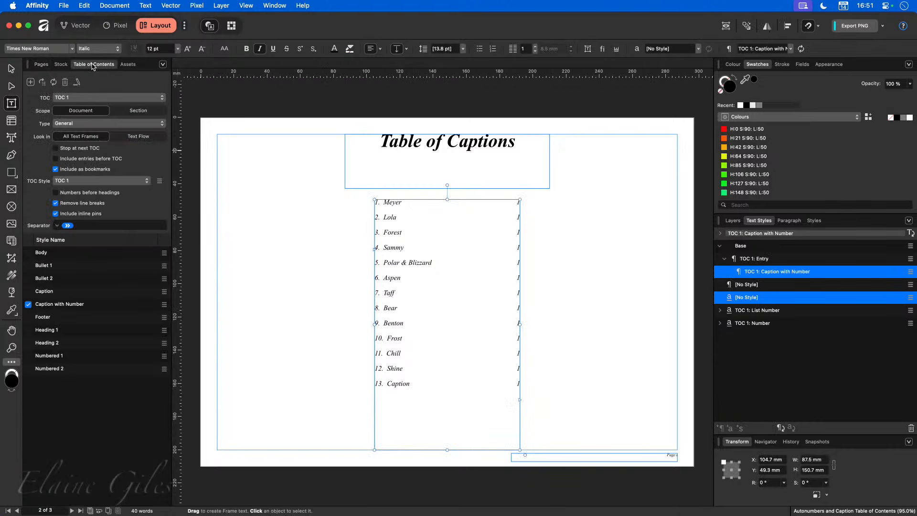
left_click(53, 83)
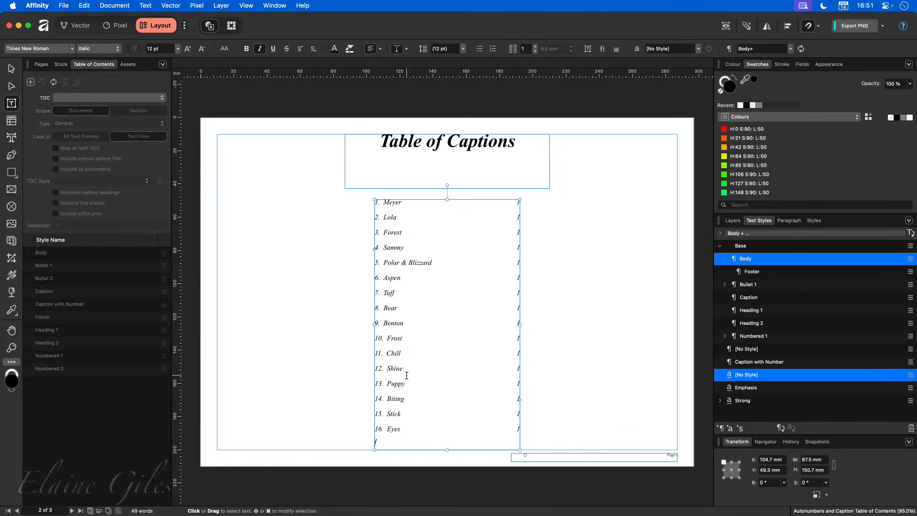
left_click(265, 348)
key("v")
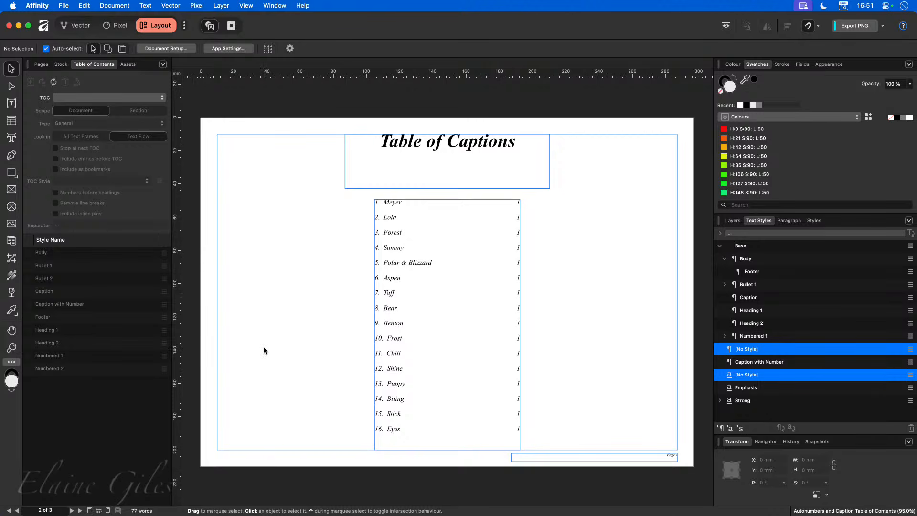
left_click(42, 65)
left_click(102, 261)
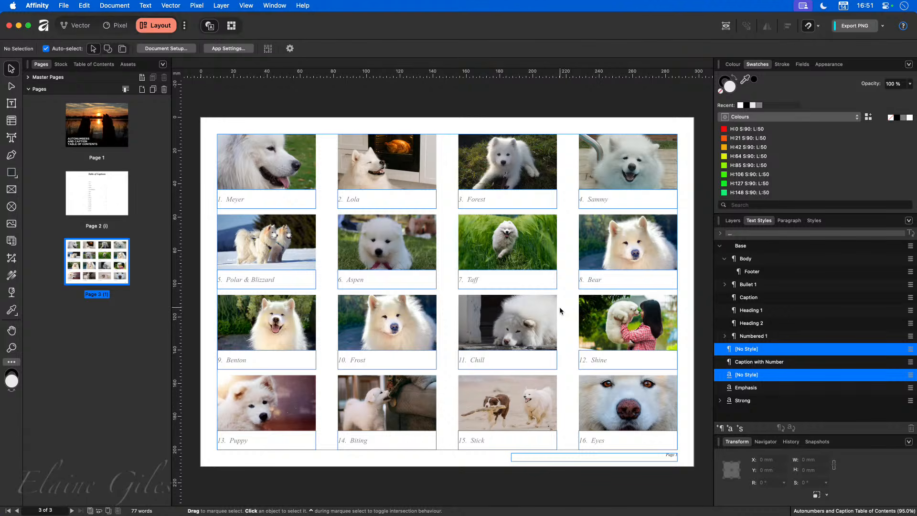
left_click(120, 207)
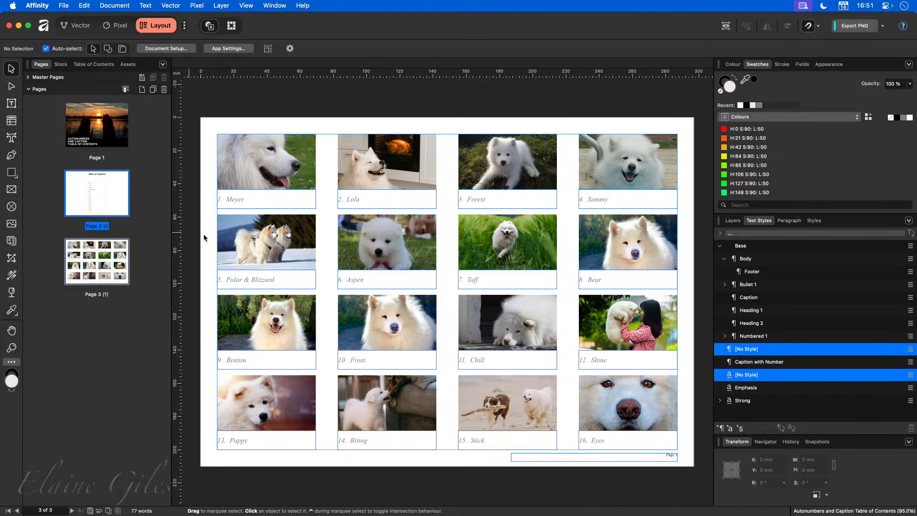
double_click(121, 209)
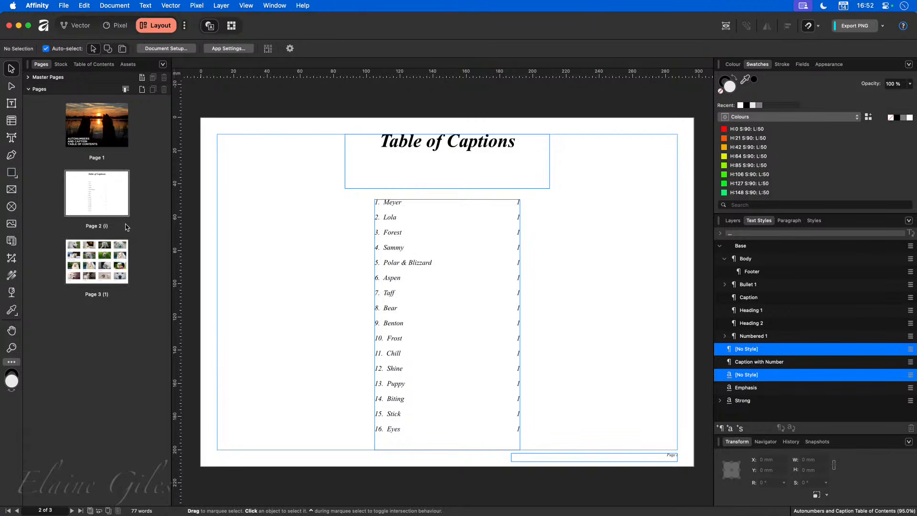
left_click(95, 64)
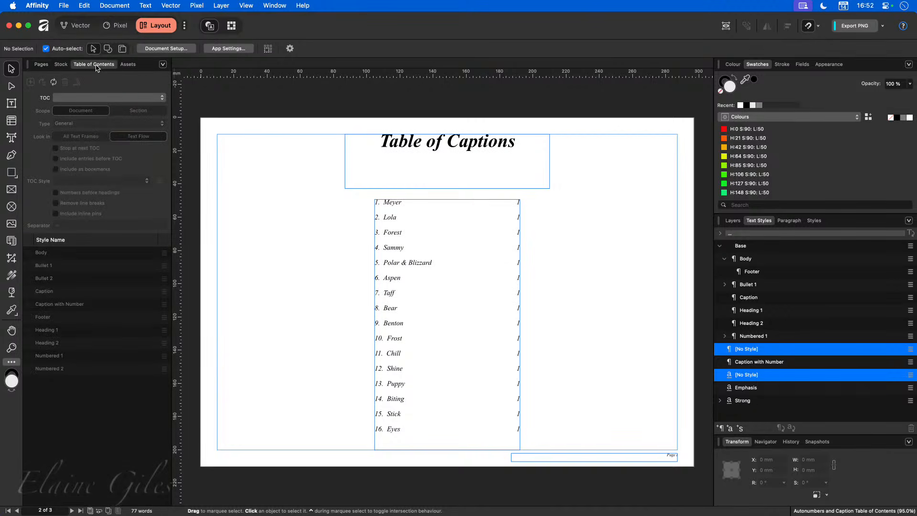
double_click(413, 233)
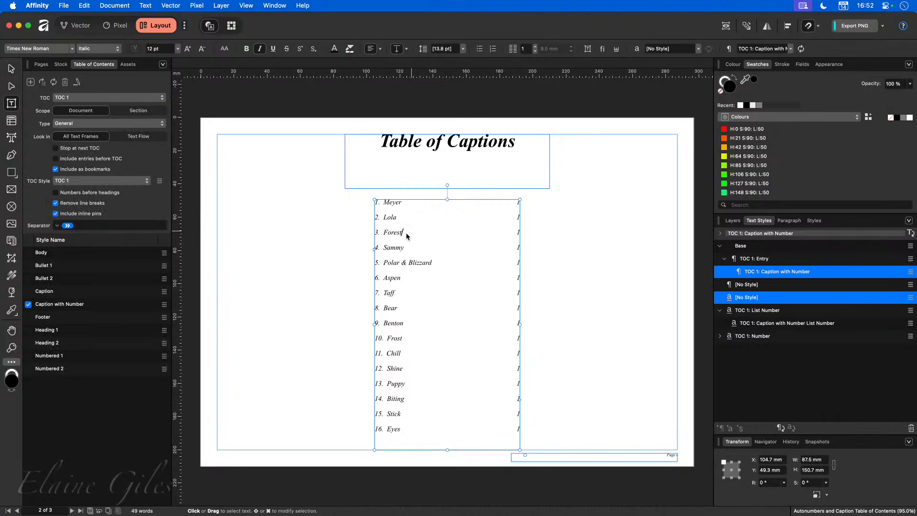
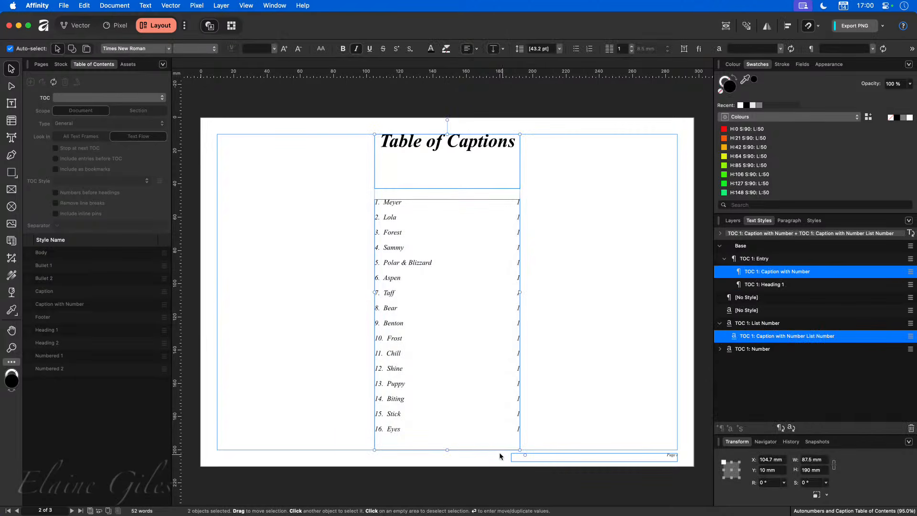
Step: Move the Table of Captions title and 16-entry list to page 2's right side, then select page 3
left_click_drag(438, 383, 549, 362)
left_click(184, 303)
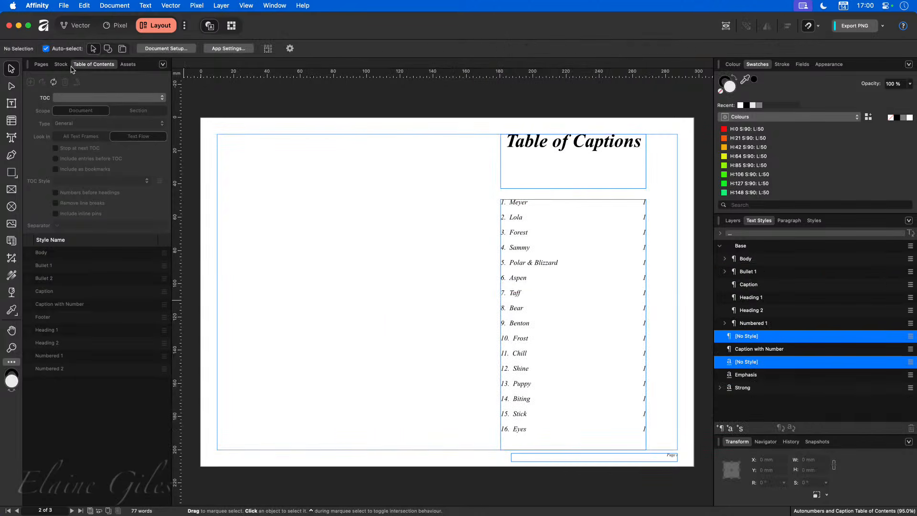
left_click(41, 64)
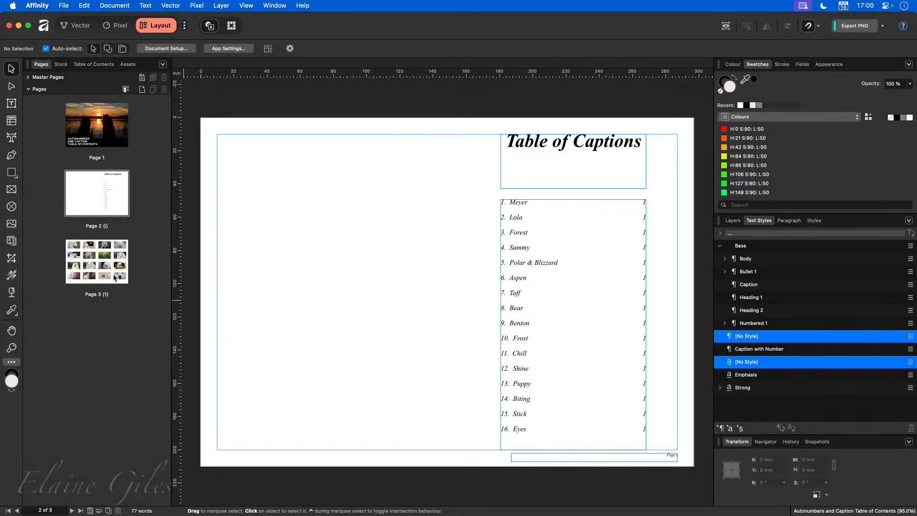
left_click(109, 286)
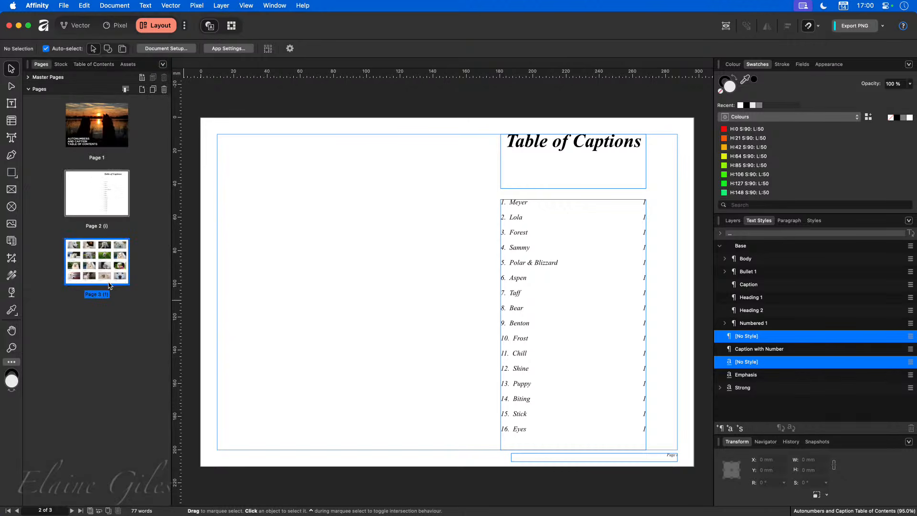
Step: Add 3 new pages after page 3
left_click(142, 89)
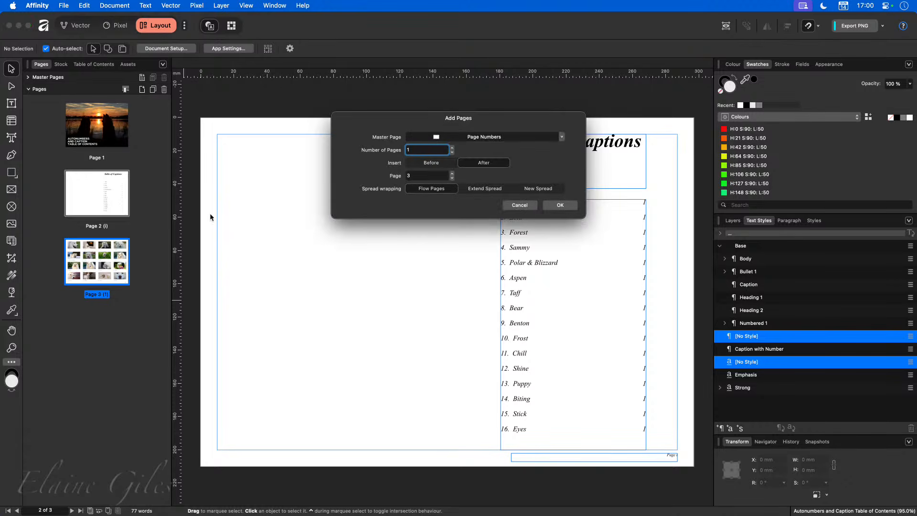
left_click(452, 148)
left_click(452, 147)
left_click(561, 206)
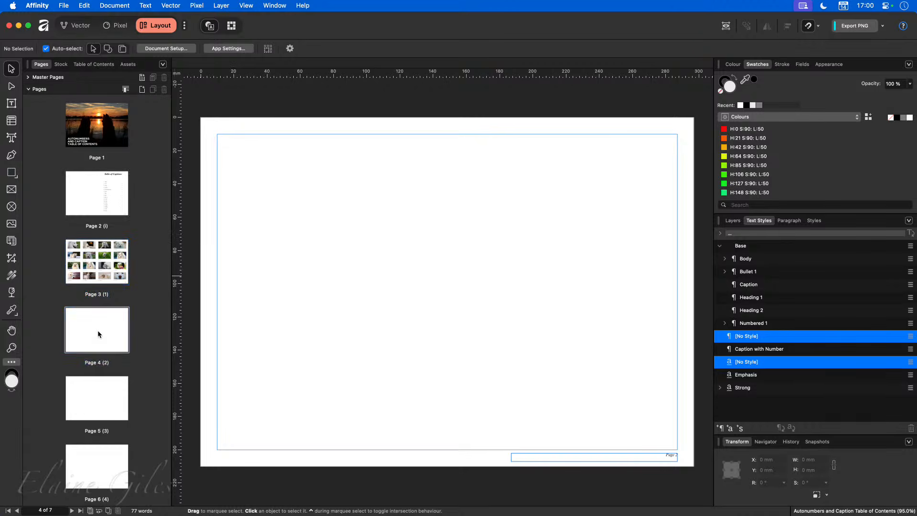
Step: Draw a text frame covering page 4 and type 'Samoyed Breeder'
left_click(11, 104)
left_click_drag(218, 144, 678, 449)
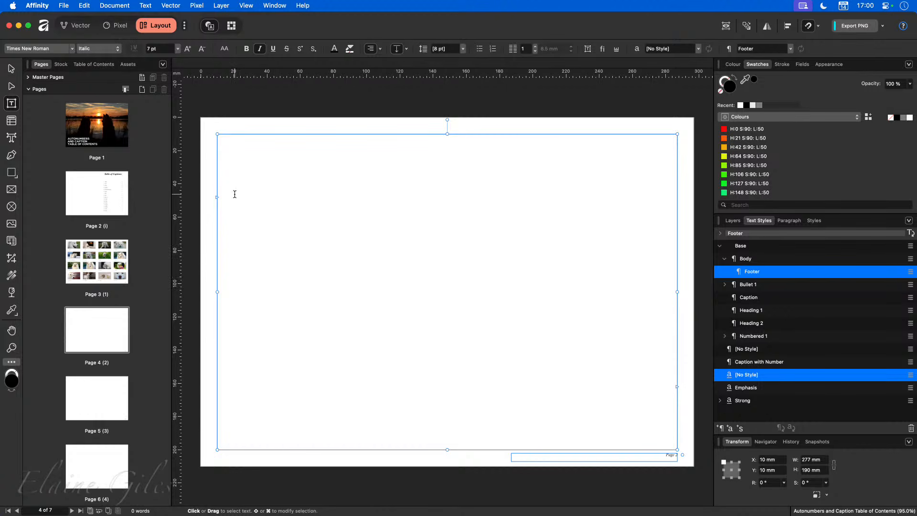
type("Samoyed")
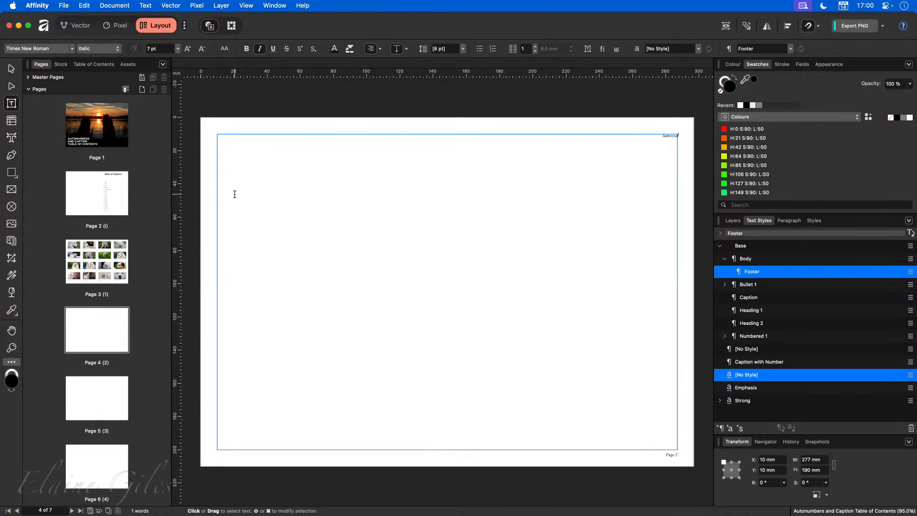
type(" Breeder")
key("Escape")
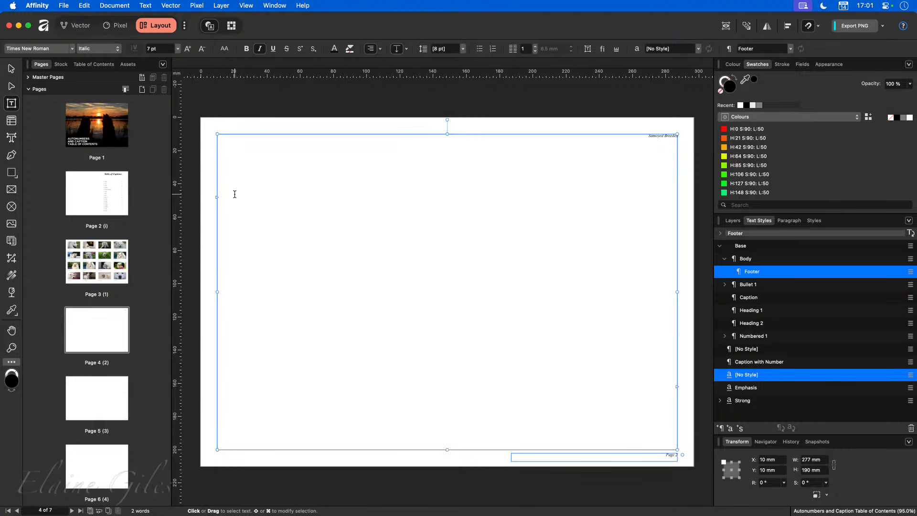
Step: Style the page 4 title as Heading 1 and correct it to 'Samoyed Breeders'
triple_click(667, 137)
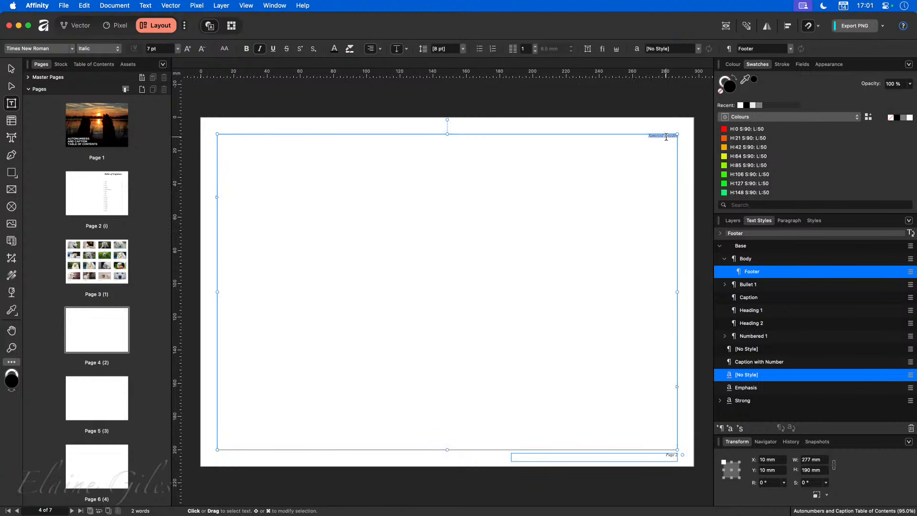
left_click(745, 259)
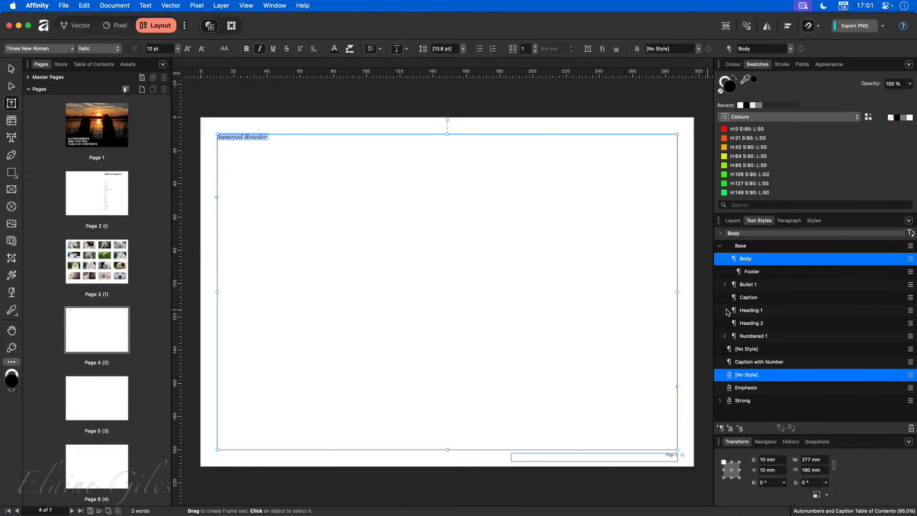
left_click(746, 310)
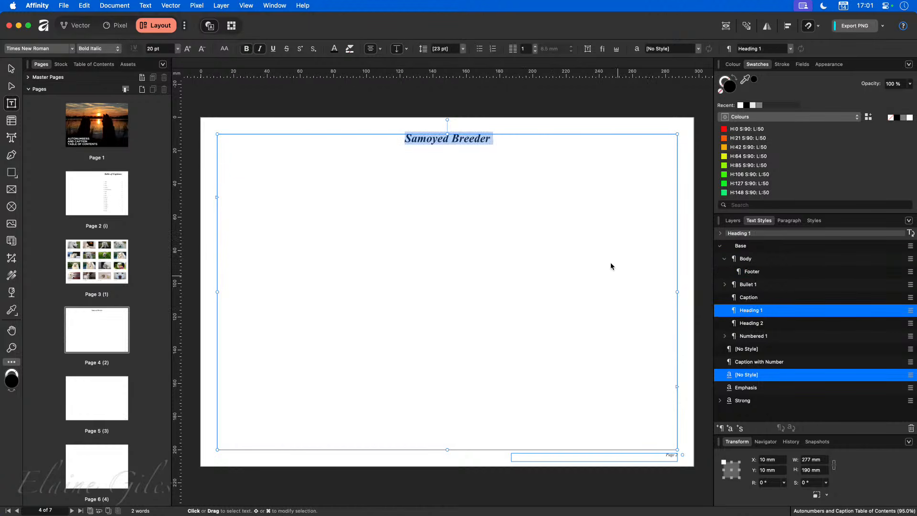
left_click(497, 141)
type("s")
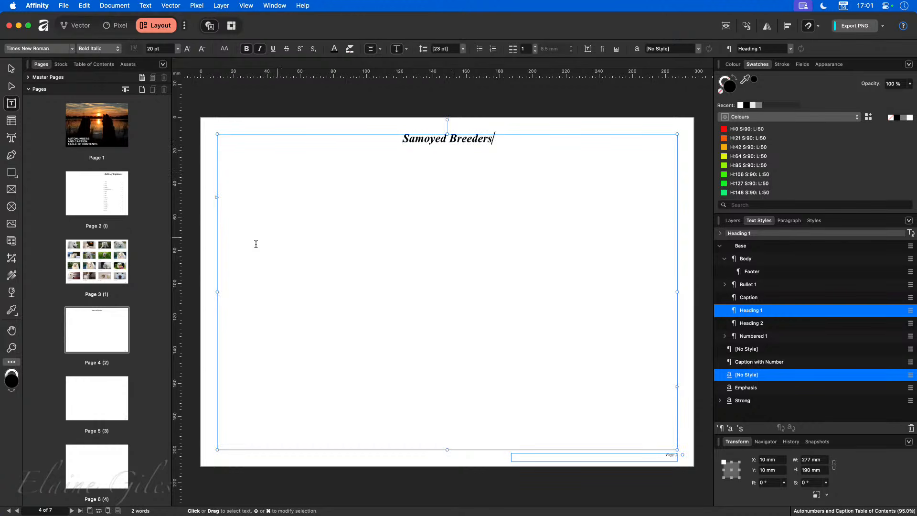
left_click(124, 397)
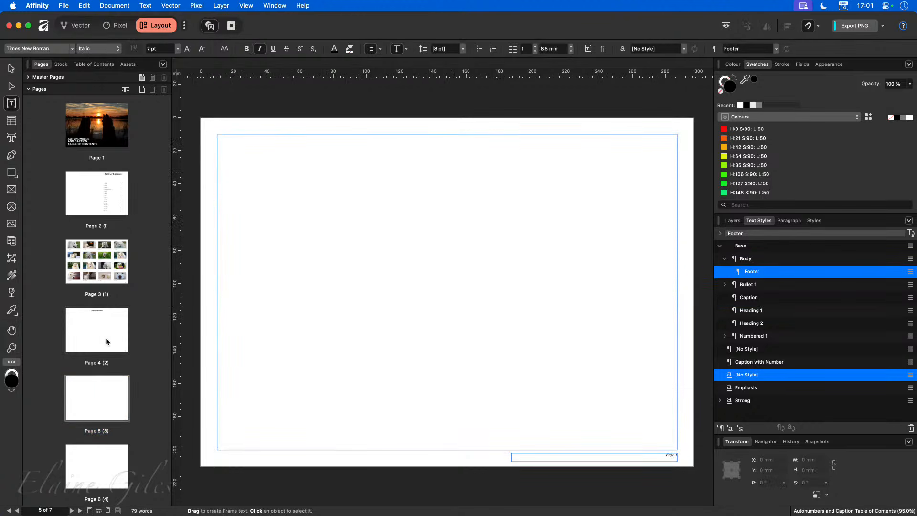
Step: Copy the Samoyed Breeders heading onto page 5 and change it to 'Samoyed Puppies'
left_click(87, 347)
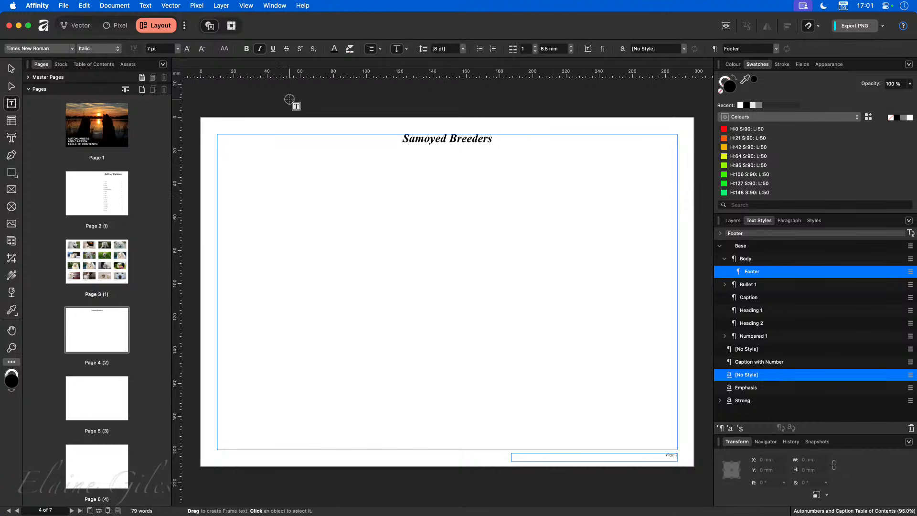
key("Escape")
left_click(306, 196)
left_click(121, 389)
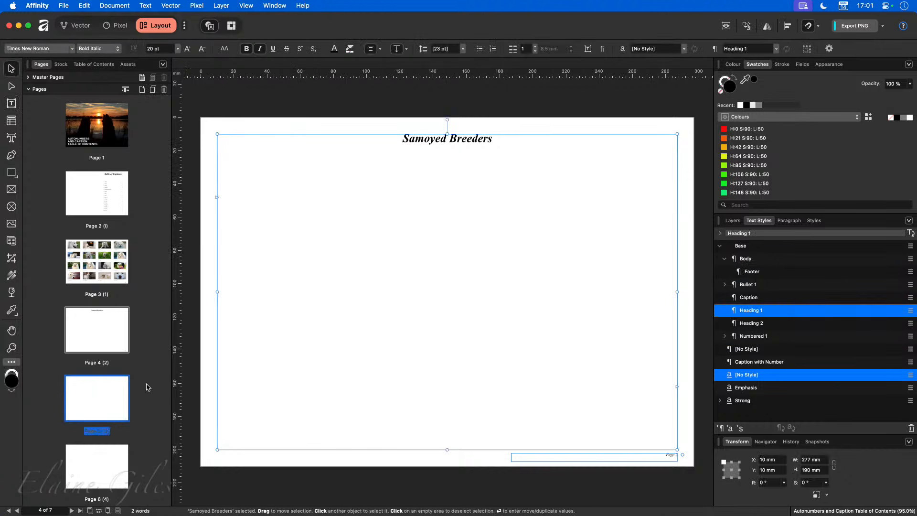
double_click(291, 280)
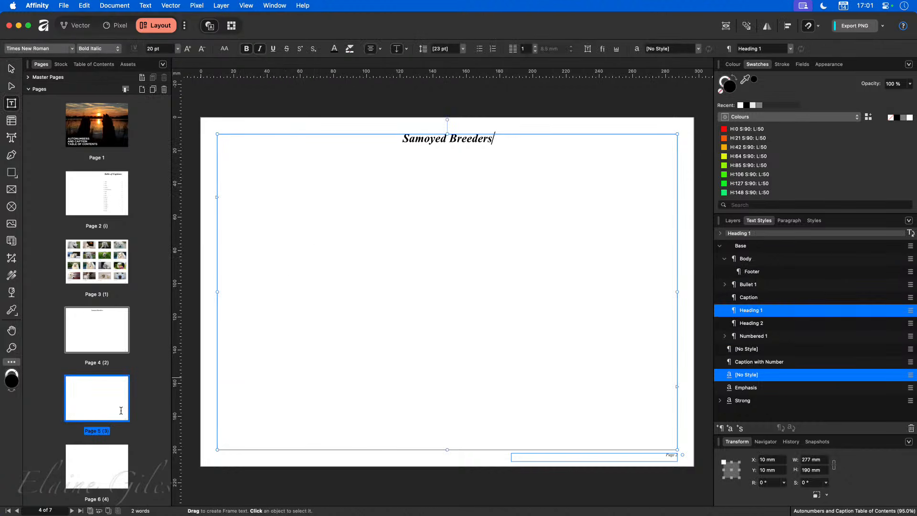
double_click(110, 385)
key("super+v")
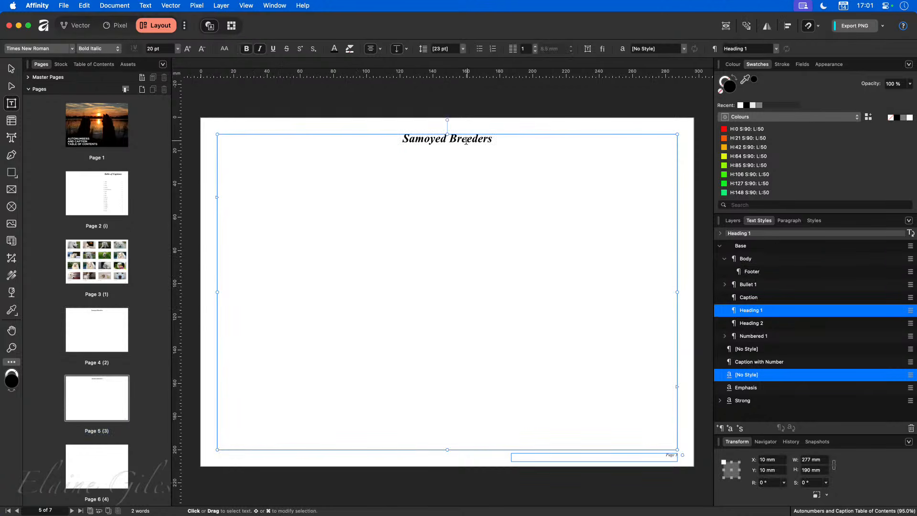
double_click(455, 139)
type("Puppies")
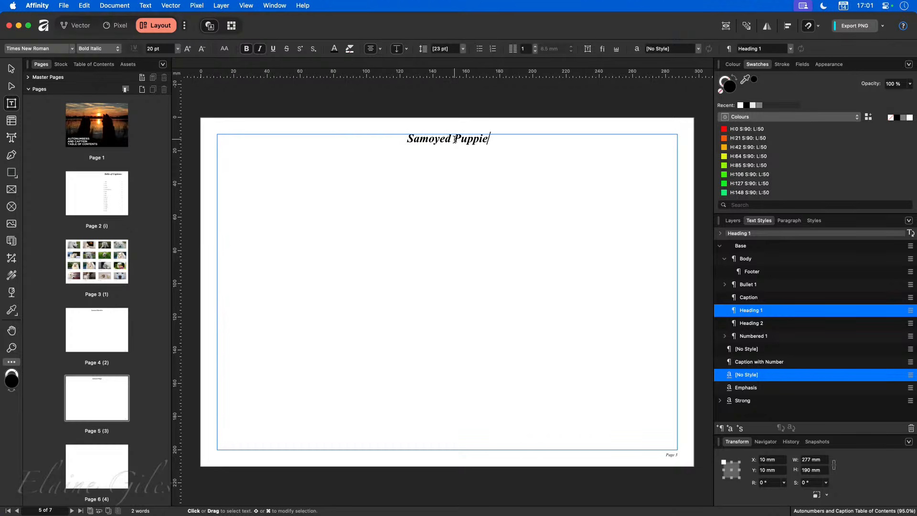
Step: Change page 6's heading to 'Samoyeds Playing', then view page 3's photo grid
left_click(92, 461)
scroll(242, 387, "right", 1)
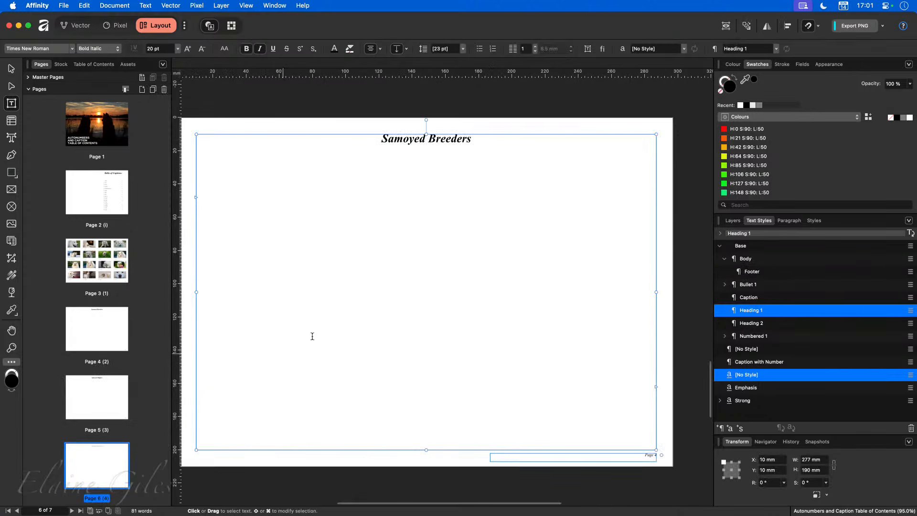
double_click(441, 138)
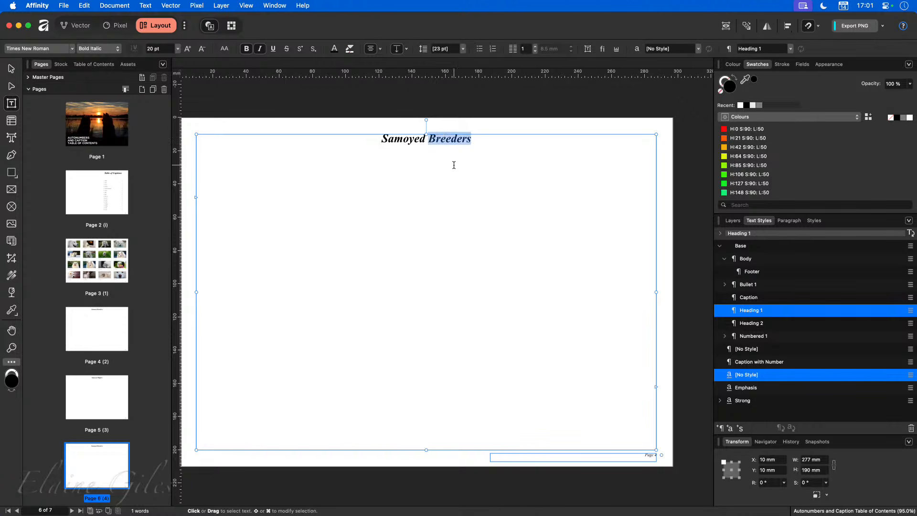
key("BackSpace")
type("s ")
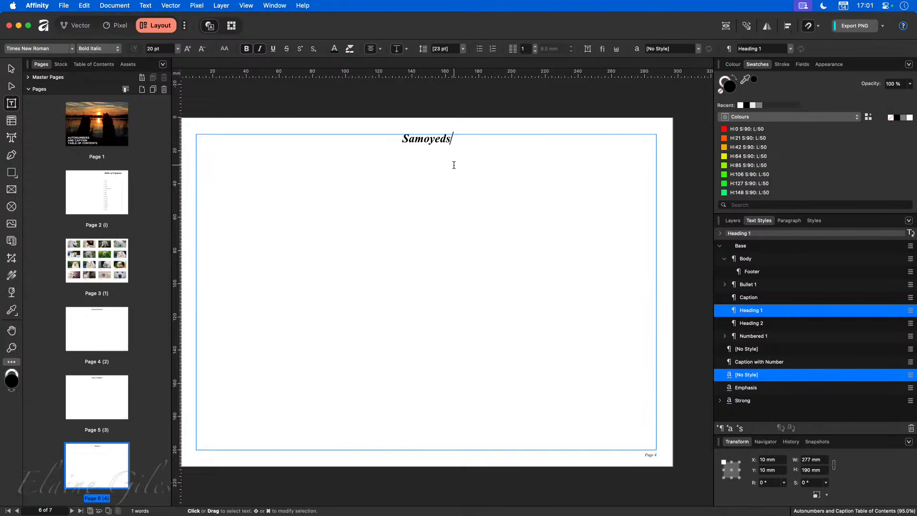
type("Playing")
key("Escape")
left_click(413, 141)
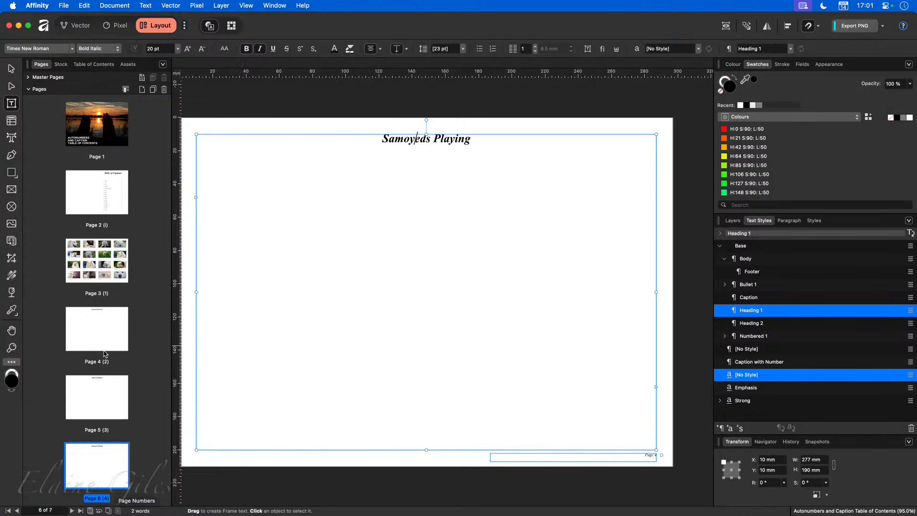
left_click(97, 269)
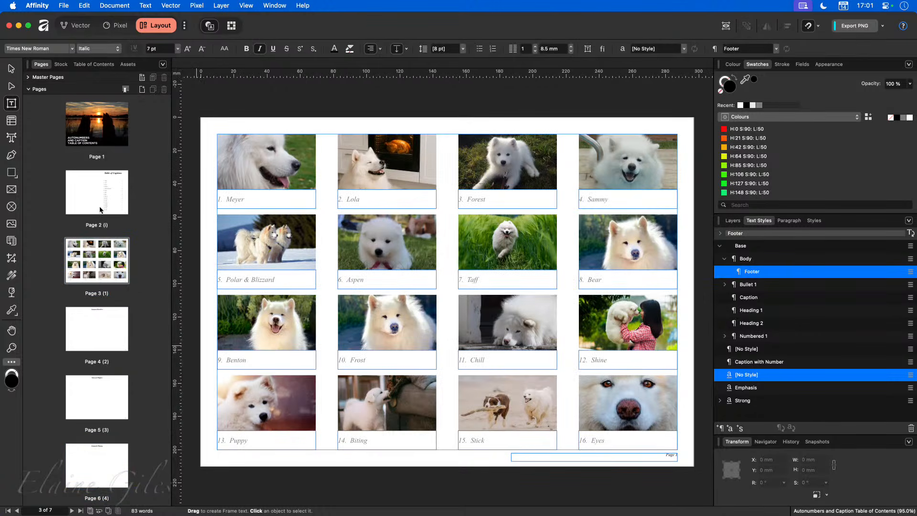
Step: Duplicate the Table of Captions heading to page 2's left and rename it 'Table of Contents'
left_click(127, 201)
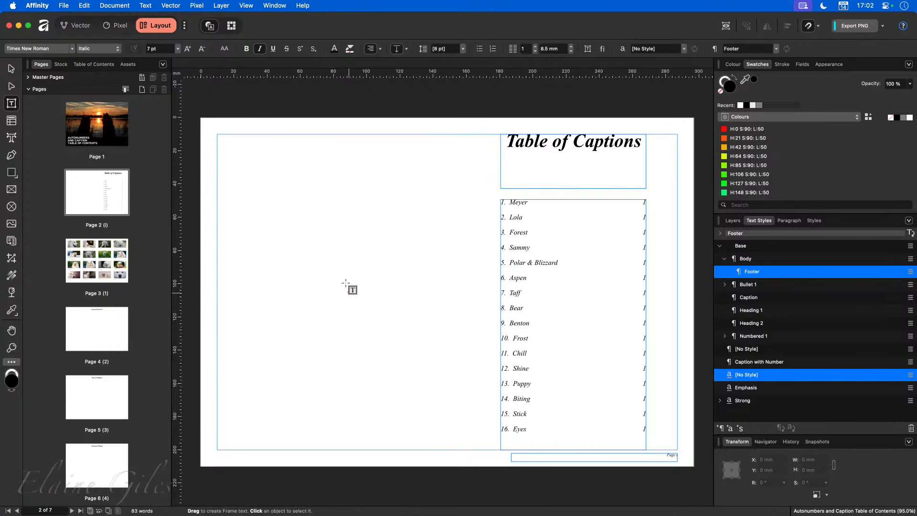
left_click(11, 68)
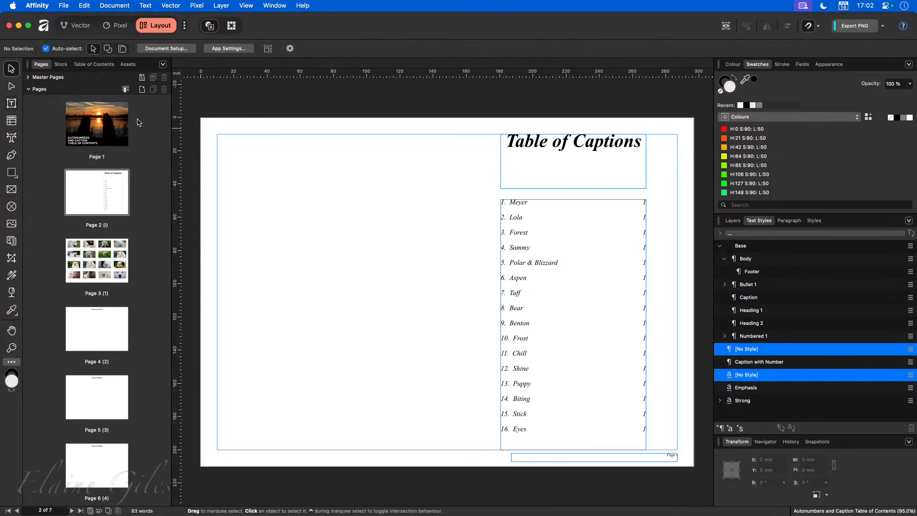
left_click(577, 155)
left_click_drag(610, 154, 356, 154)
double_click(355, 143)
triple_click(355, 142)
double_click(354, 141)
type("Contents")
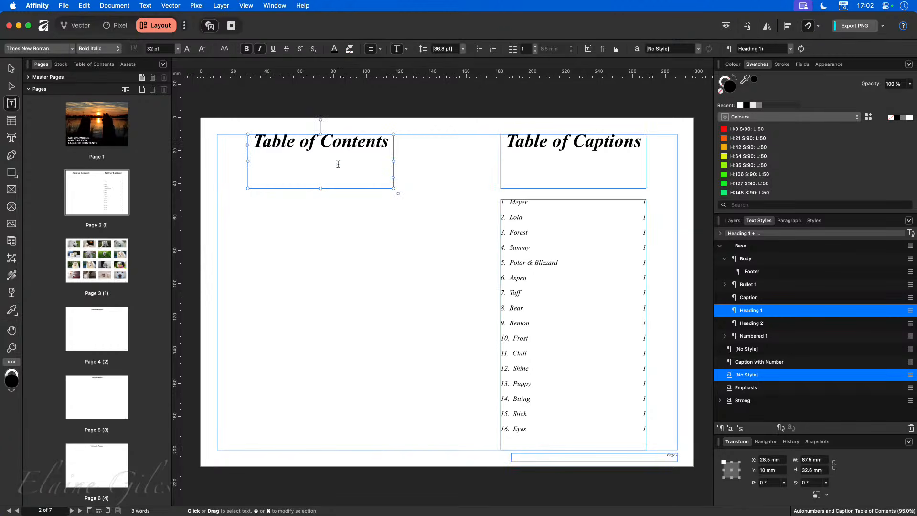
left_click(292, 202)
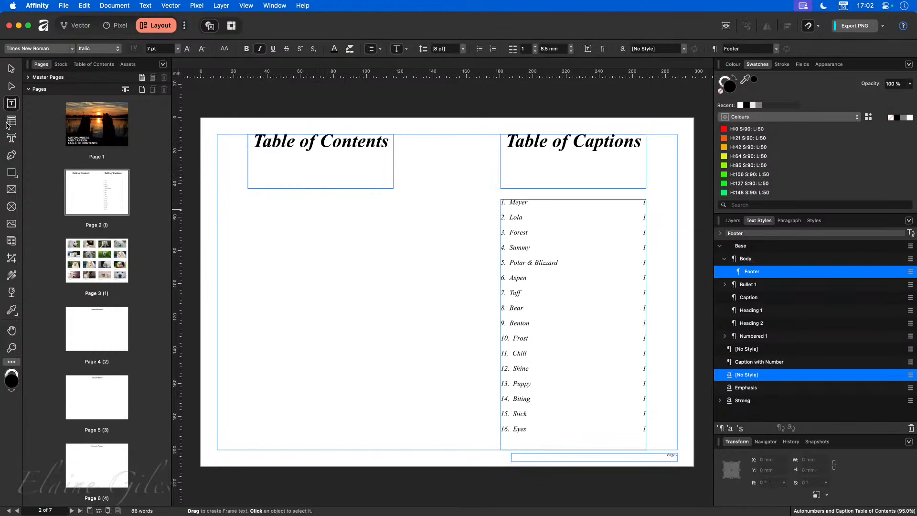
Step: Draw an empty text frame under the heading, its top aligned with the captions list
left_click_drag(394, 200, 247, 448)
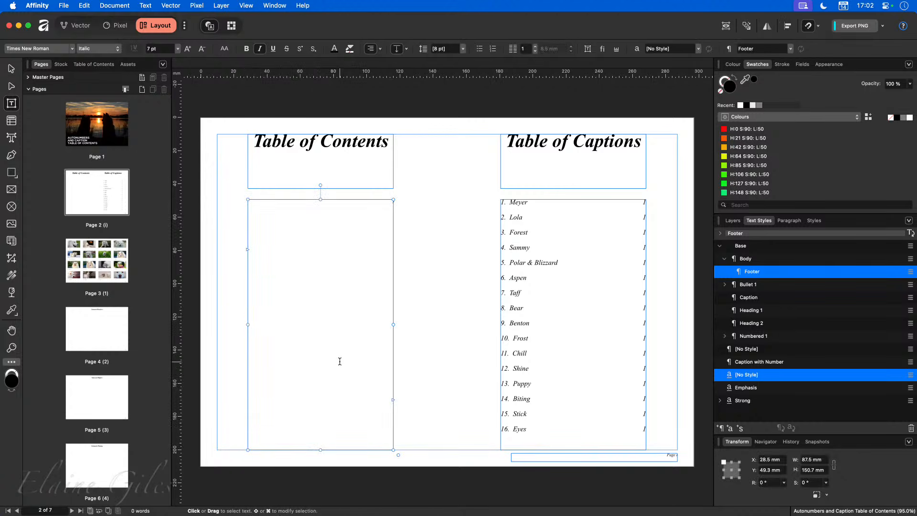
left_click_drag(321, 197, 322, 198)
left_click(284, 215)
left_click(277, 211)
Step: Insert a table of contents into the empty frame from the Text menu
left_click(151, 3)
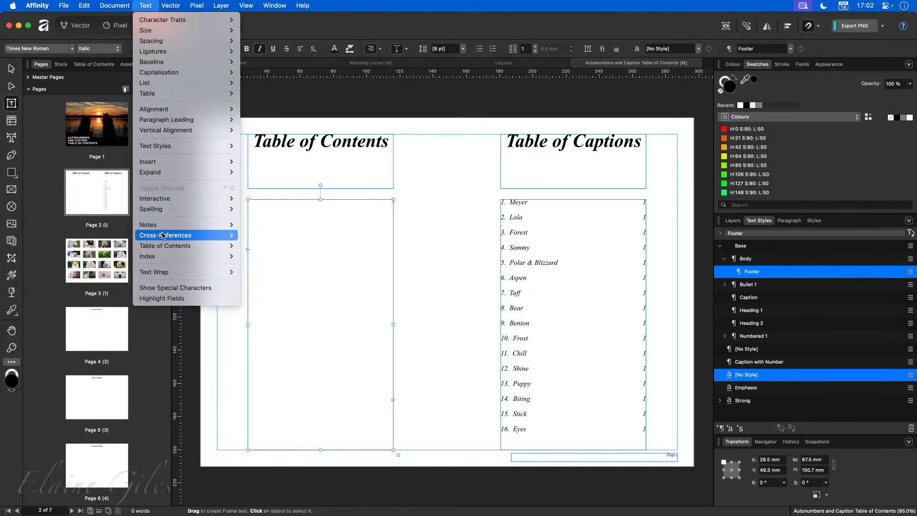
mouse_move(172, 245)
left_click(260, 246)
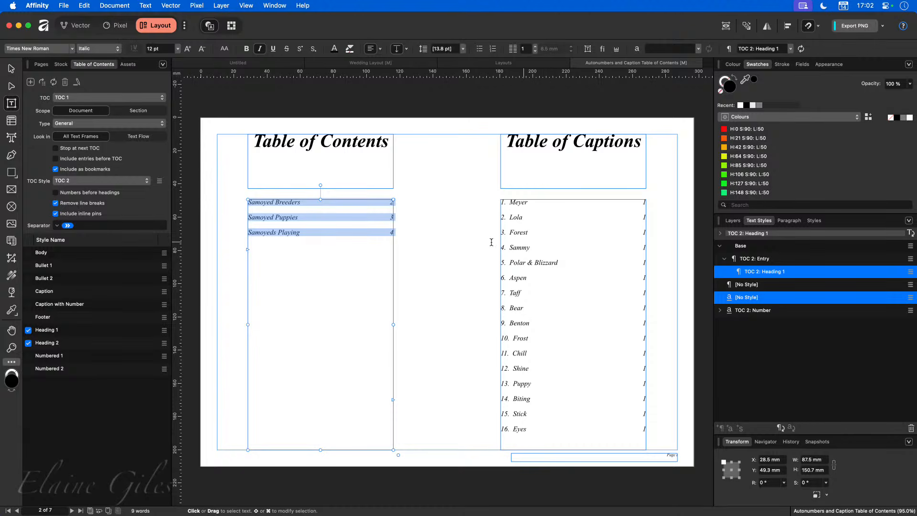
left_click(320, 232)
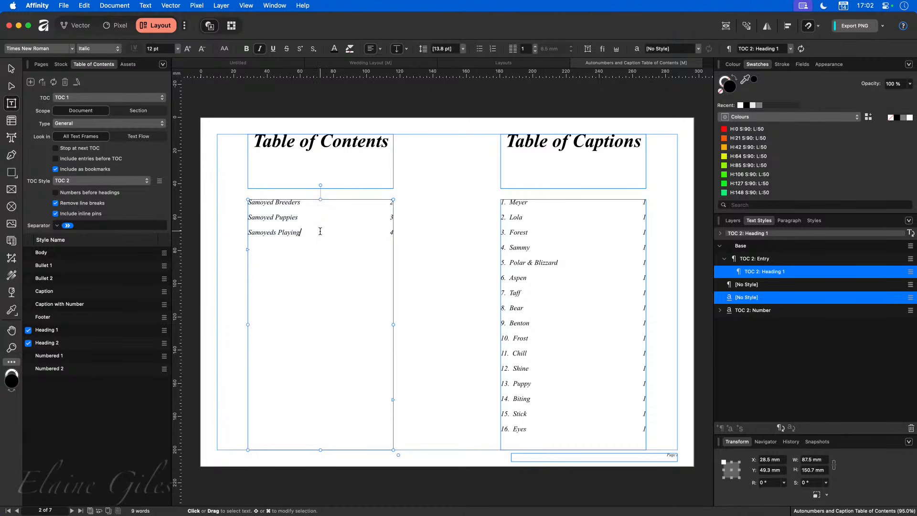
Step: Set the contents to include Heading 1 and Heading 2 entries and exclude Caption with Number
left_click(28, 304)
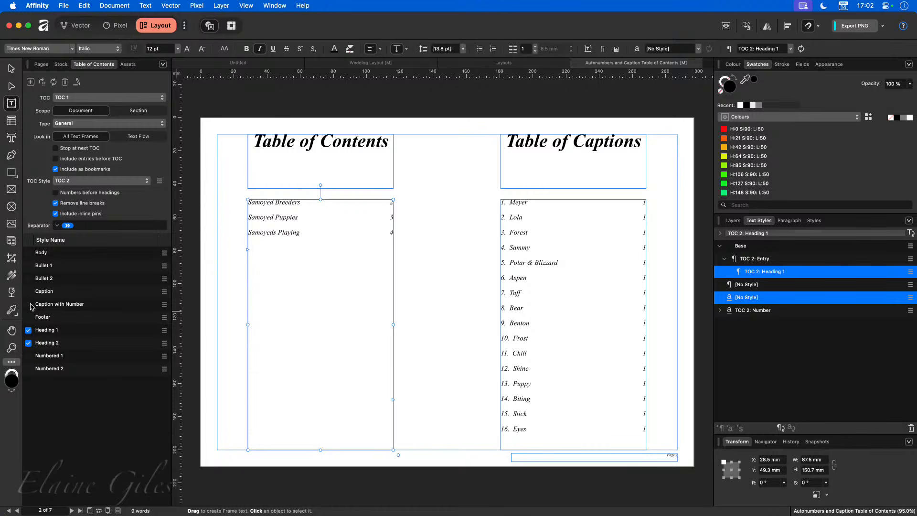
left_click(28, 330)
left_click(28, 344)
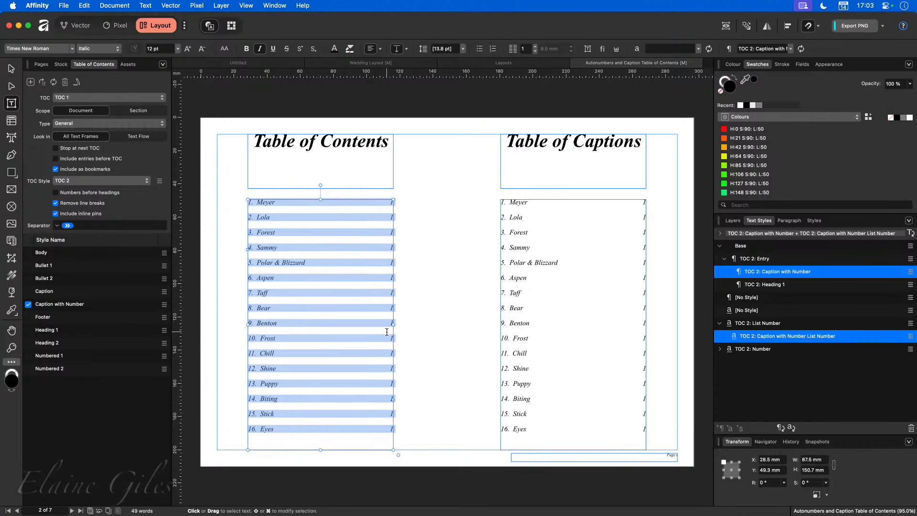
left_click(28, 330)
left_click(28, 343)
left_click(28, 305)
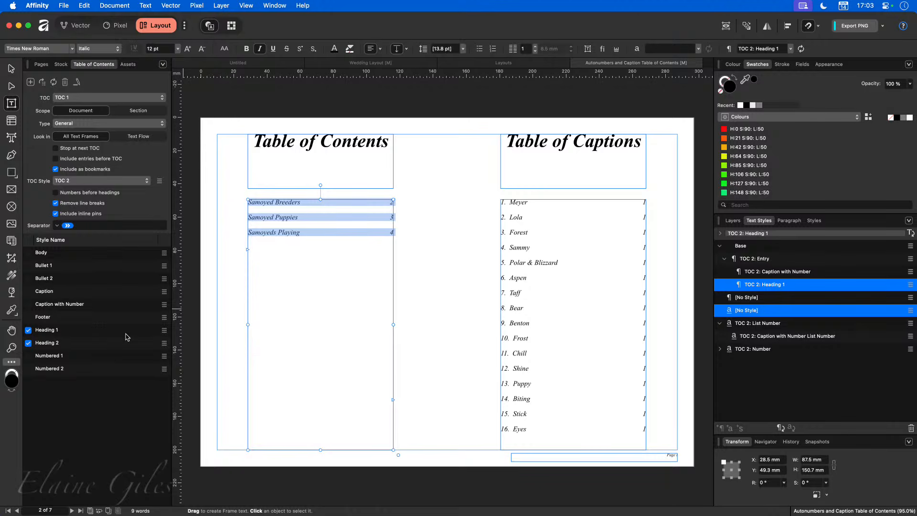
left_click(420, 305)
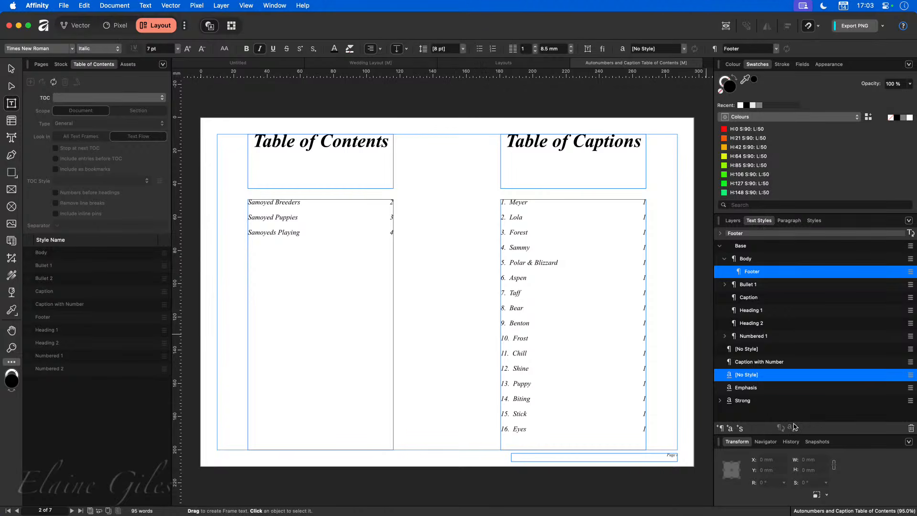
left_click(312, 233)
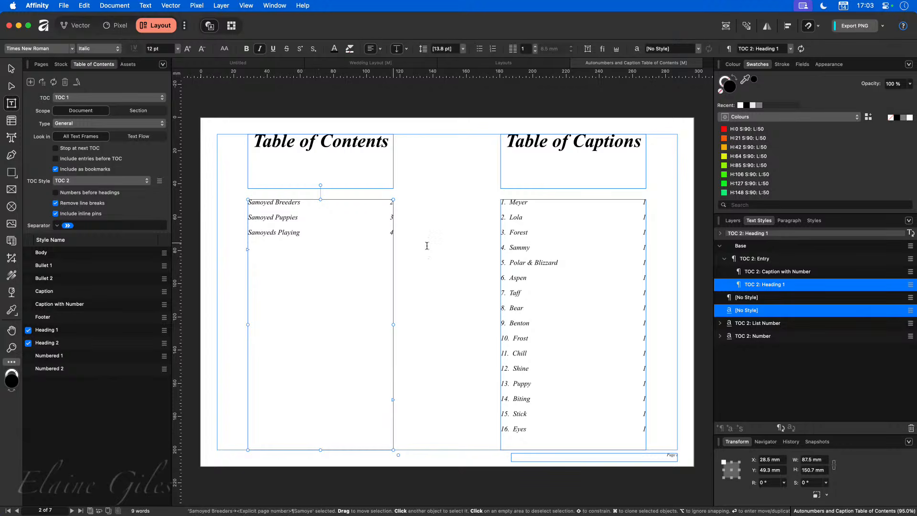
left_click(553, 232)
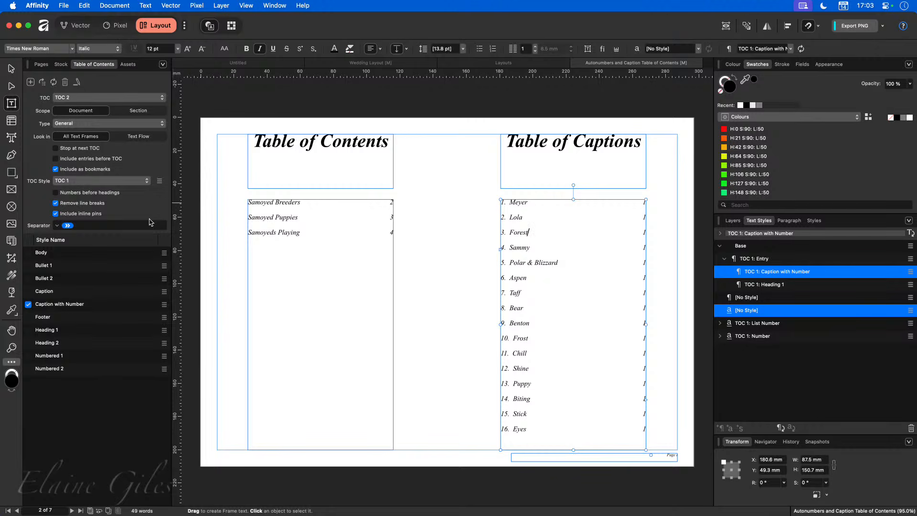
left_click(318, 235)
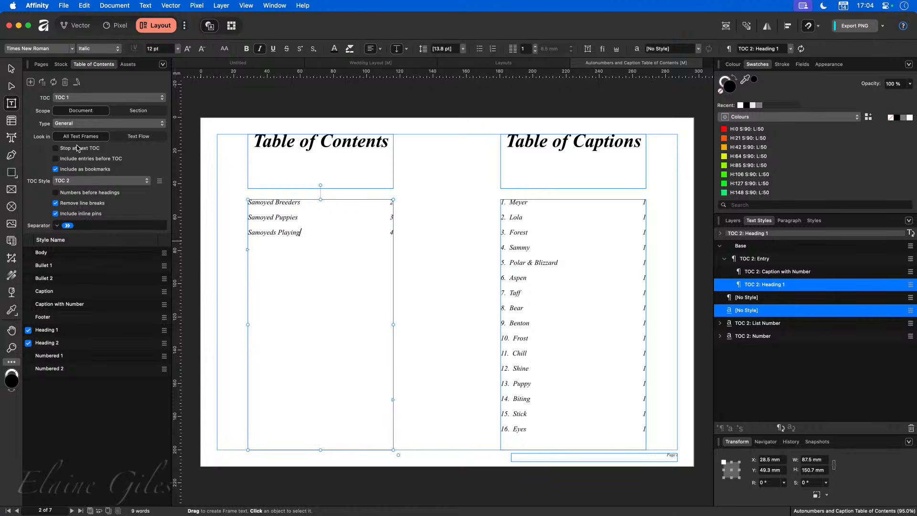
left_click(161, 98)
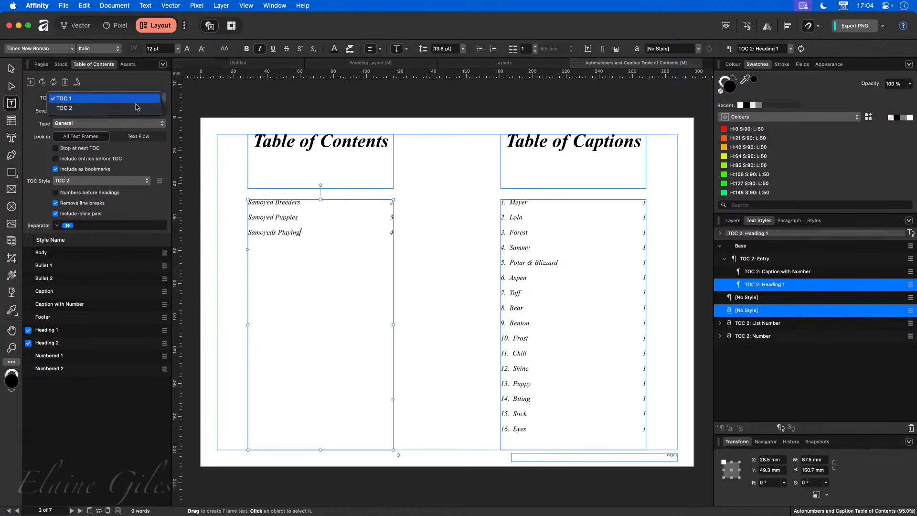
left_click(146, 100)
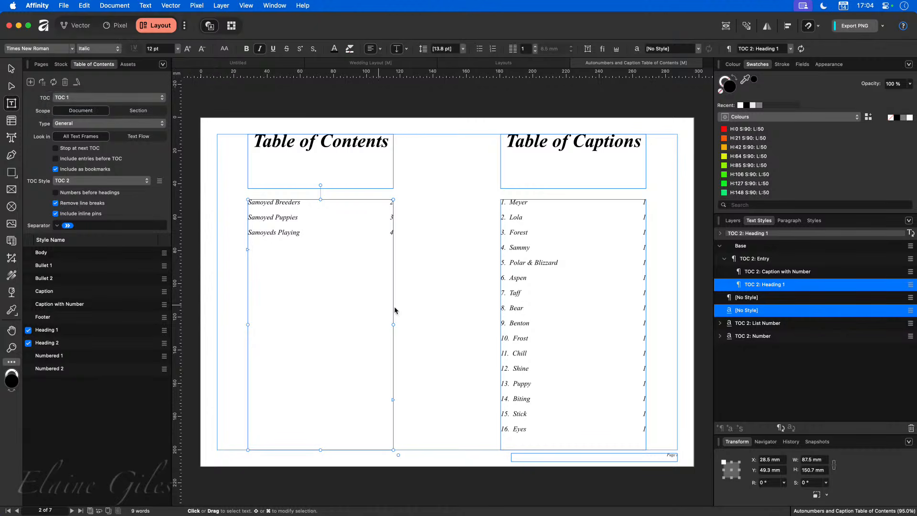